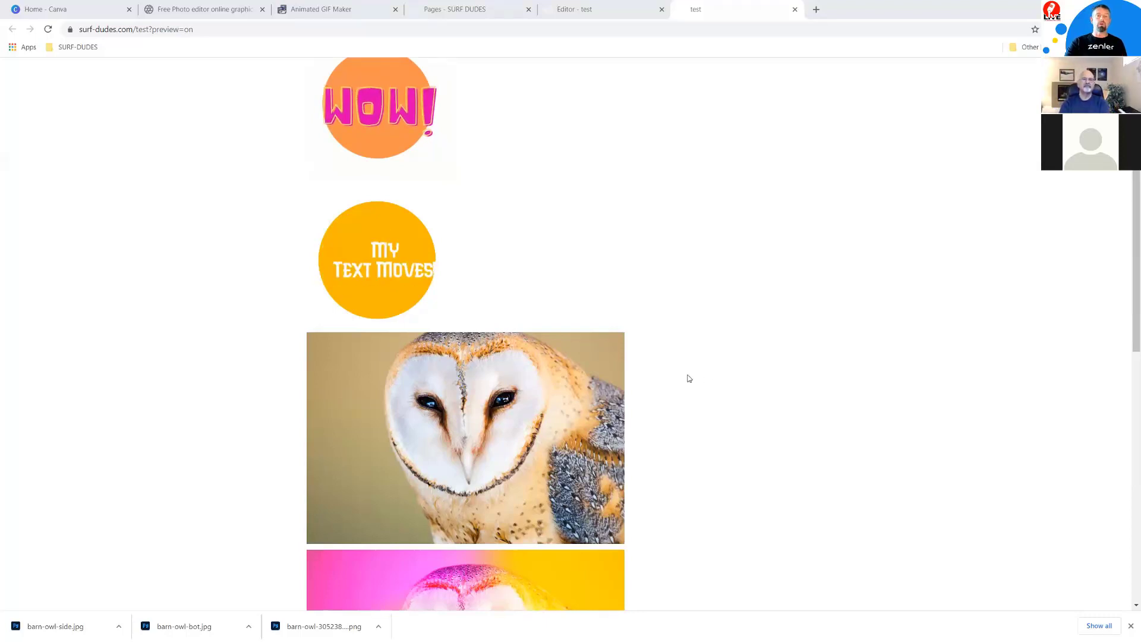
Look through the test page preview's animated circles, owl image variants and the orange "Hoot Hoot!" banner.
{"action": "scroll", "coordinate": [697, 386], "scroll_direction": "down", "scroll_amount": 3}
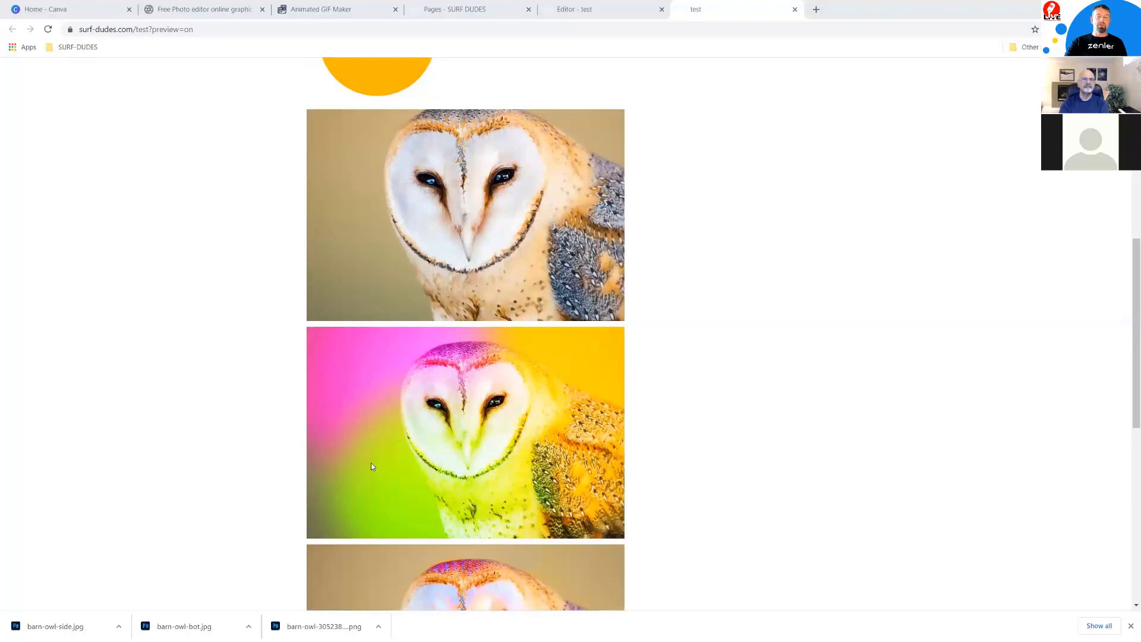
{"action": "scroll", "coordinate": [752, 355], "scroll_direction": "down", "scroll_amount": 2}
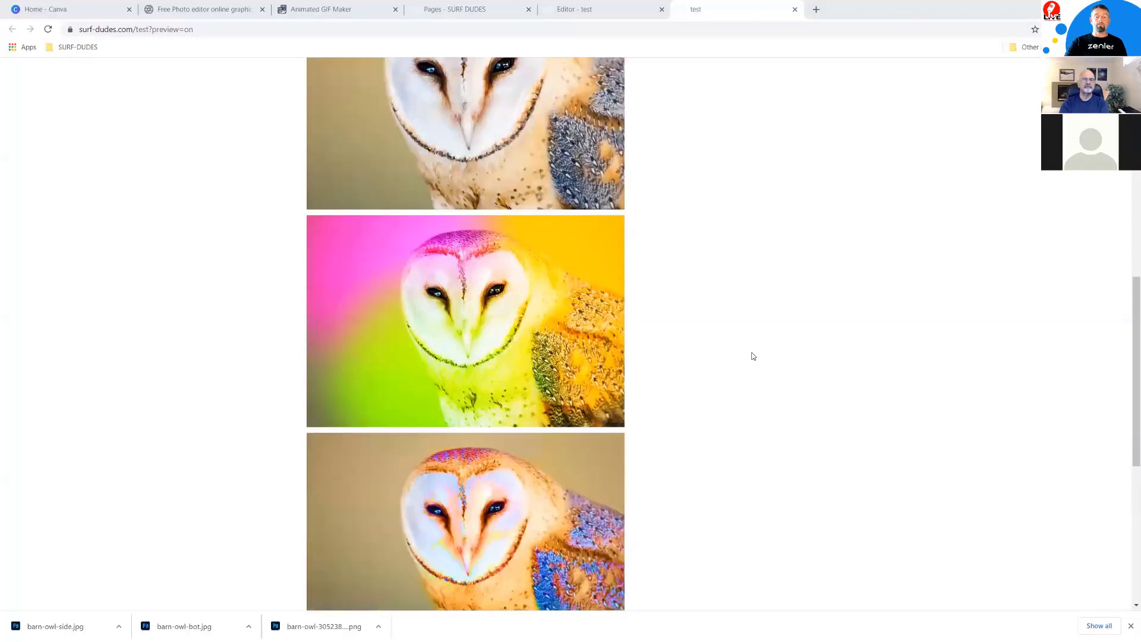
{"action": "scroll", "coordinate": [753, 356], "scroll_direction": "down", "scroll_amount": 3}
{"action": "scroll", "coordinate": [695, 393], "scroll_direction": "up", "scroll_amount": 3}
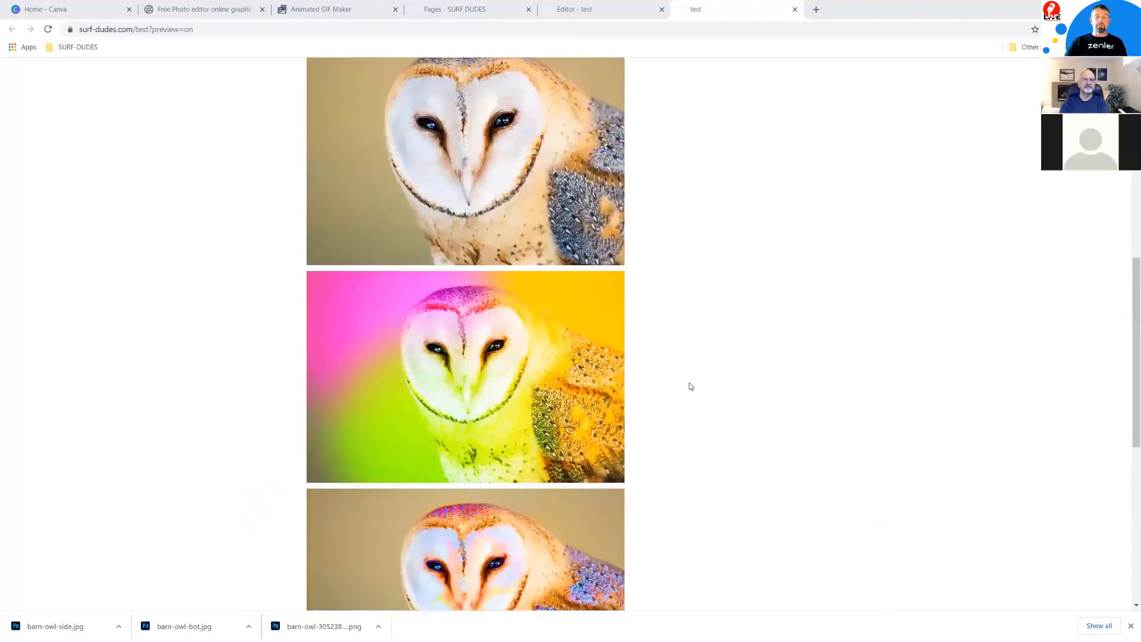
{"action": "scroll", "coordinate": [713, 285], "scroll_direction": "down", "scroll_amount": 3}
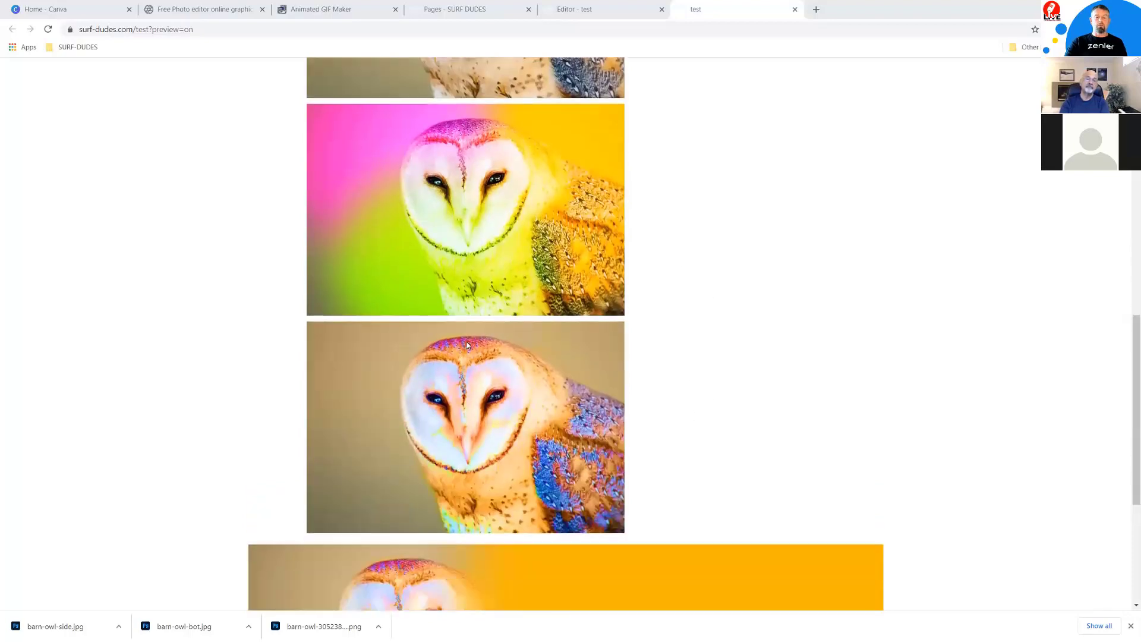
{"action": "scroll", "coordinate": [750, 358], "scroll_direction": "down", "scroll_amount": 1}
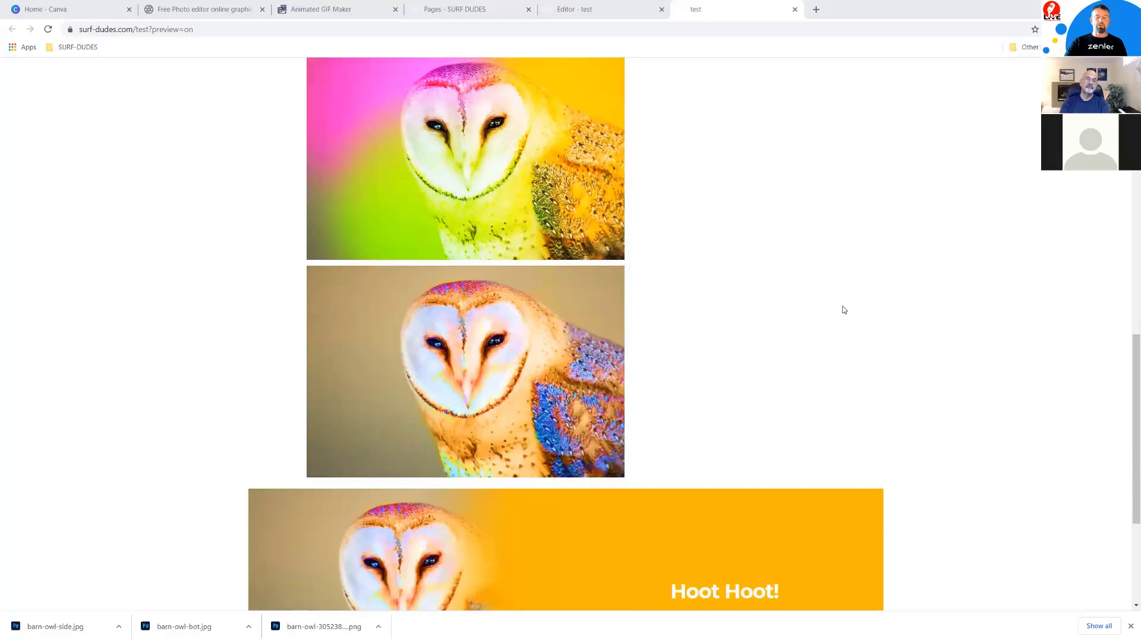
{"action": "scroll", "coordinate": [844, 310], "scroll_direction": "down", "scroll_amount": 3}
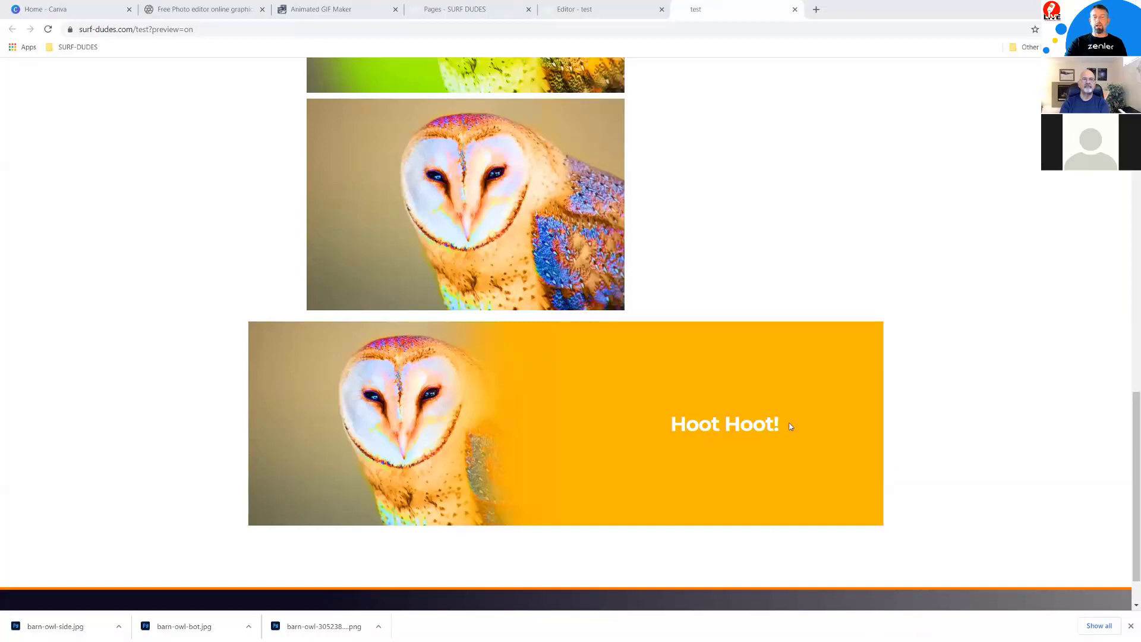
{"action": "left_click_drag", "start_coordinate": [792, 426], "coordinate": [634, 428]}
{"action": "left_click", "coordinate": [970, 432]}
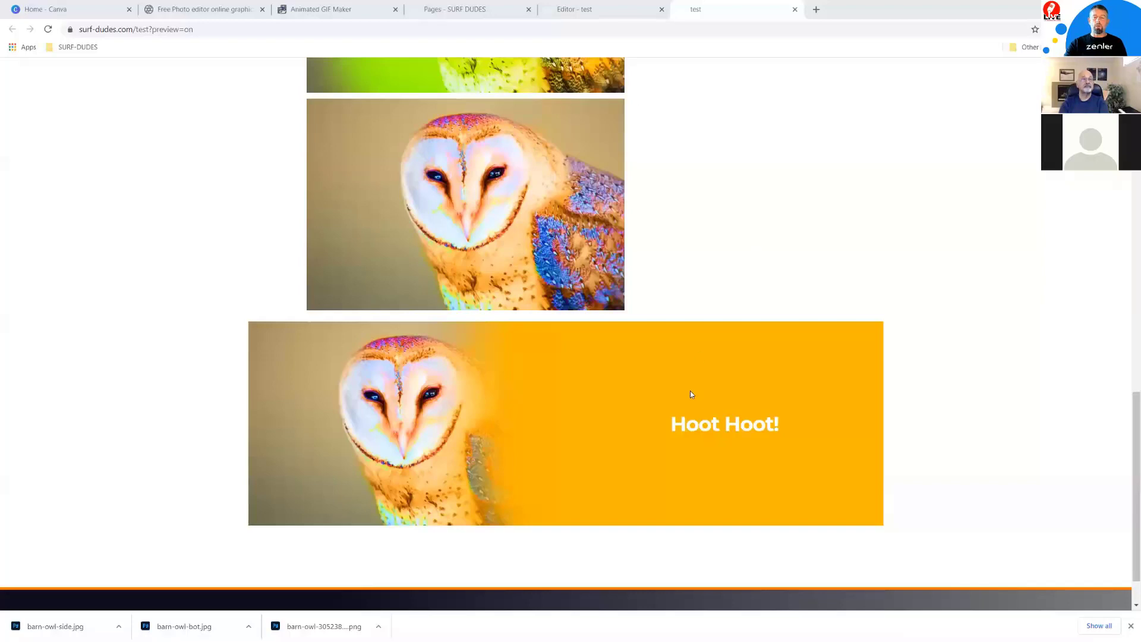
Switch to the test page's editor and examine the owl banner in the mobile view.
{"action": "left_click", "coordinate": [582, 9]}
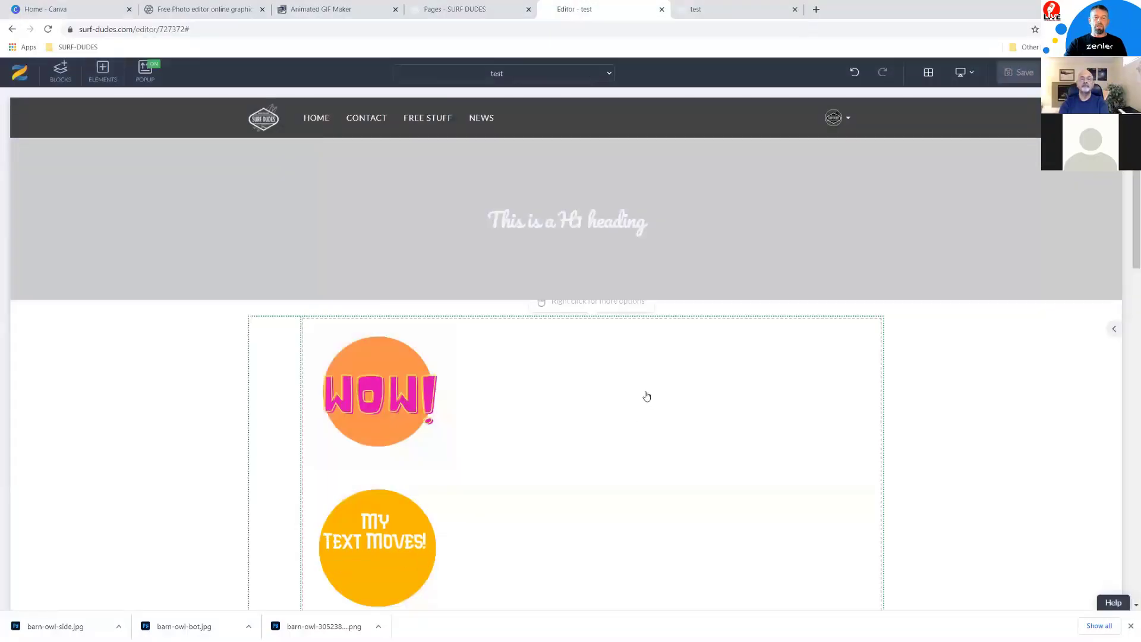
{"action": "scroll", "coordinate": [909, 400], "scroll_direction": "down", "scroll_amount": 5}
{"action": "scroll", "coordinate": [903, 392], "scroll_direction": "down", "scroll_amount": 10}
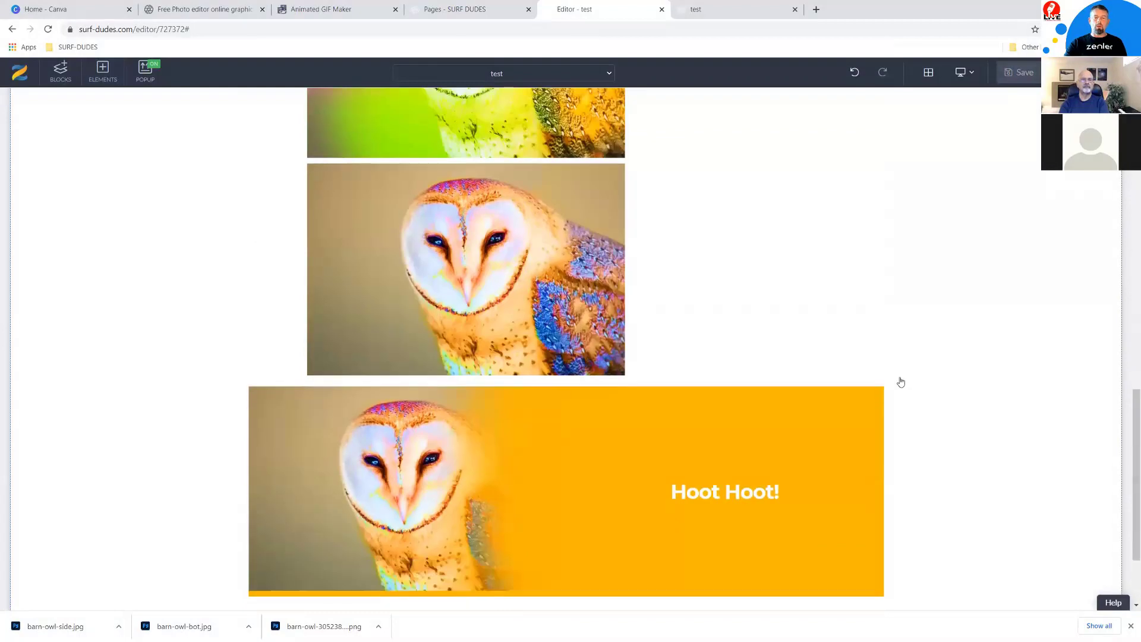
{"action": "left_click", "coordinate": [963, 72]}
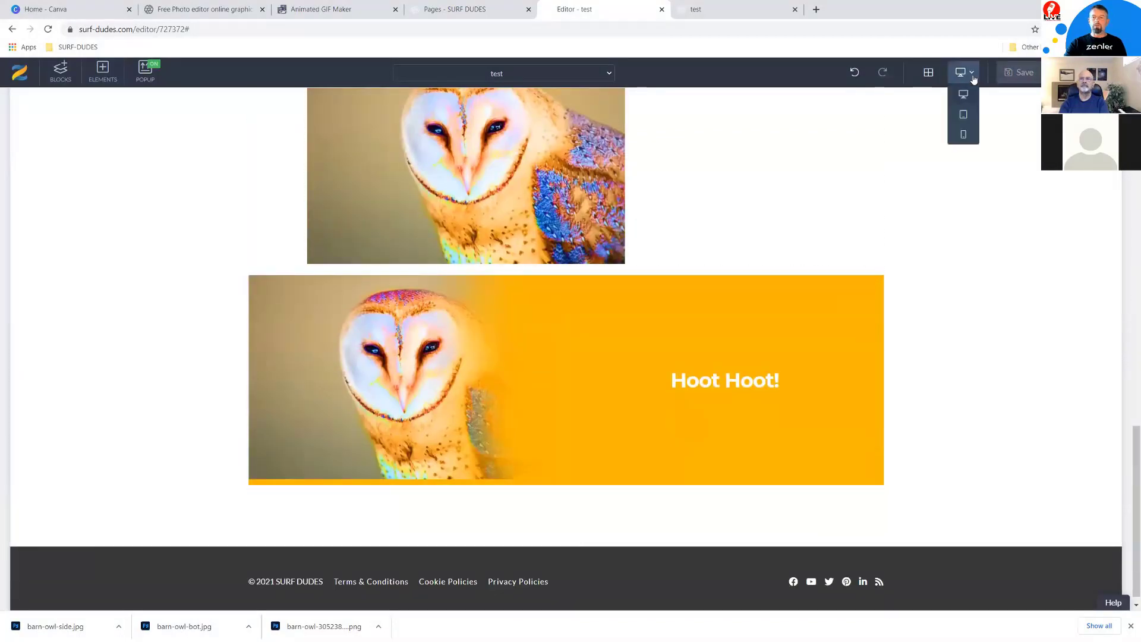
{"action": "left_click", "coordinate": [963, 136]}
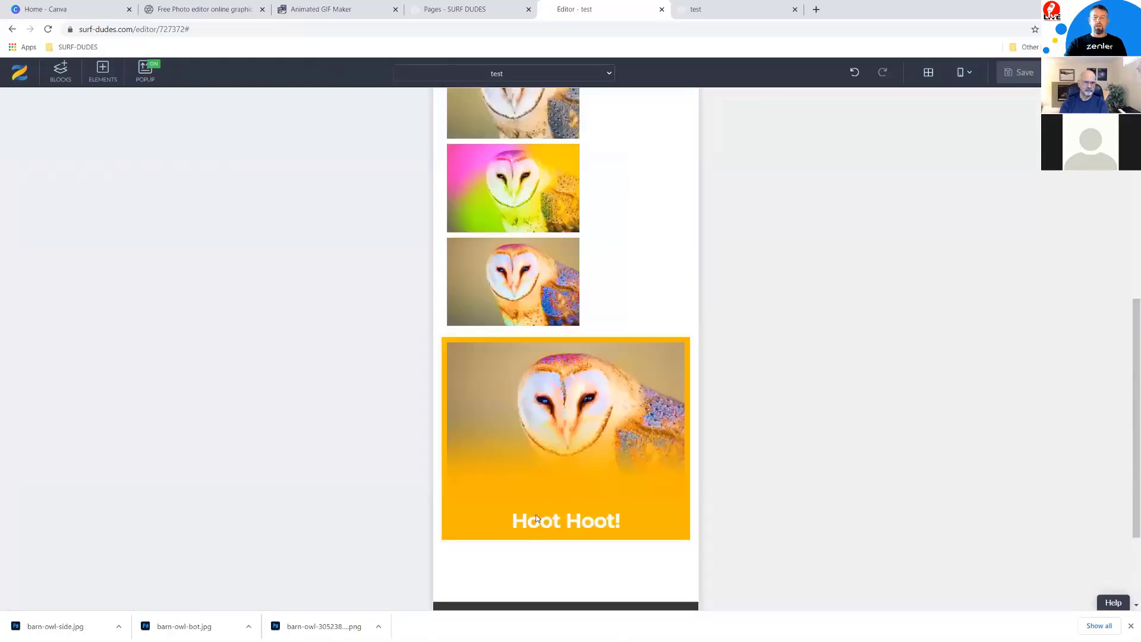
{"action": "scroll", "coordinate": [536, 519], "scroll_direction": "up", "scroll_amount": 1}
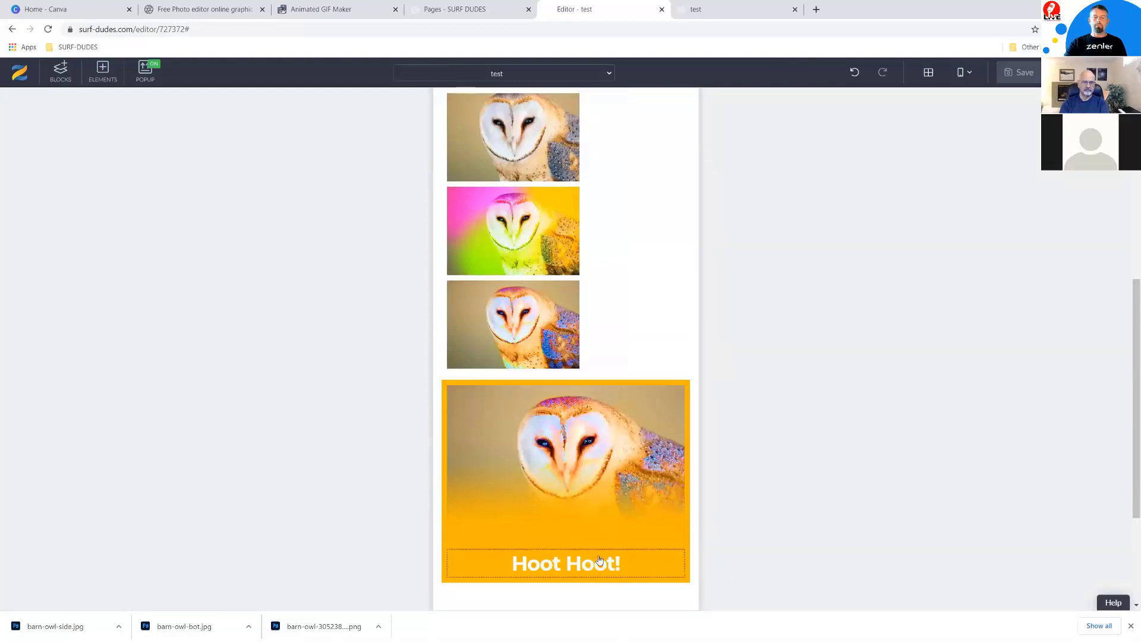
Switch the page editor to the tablet view and examine the owl banner's layout there.
{"action": "left_click", "coordinate": [967, 80]}
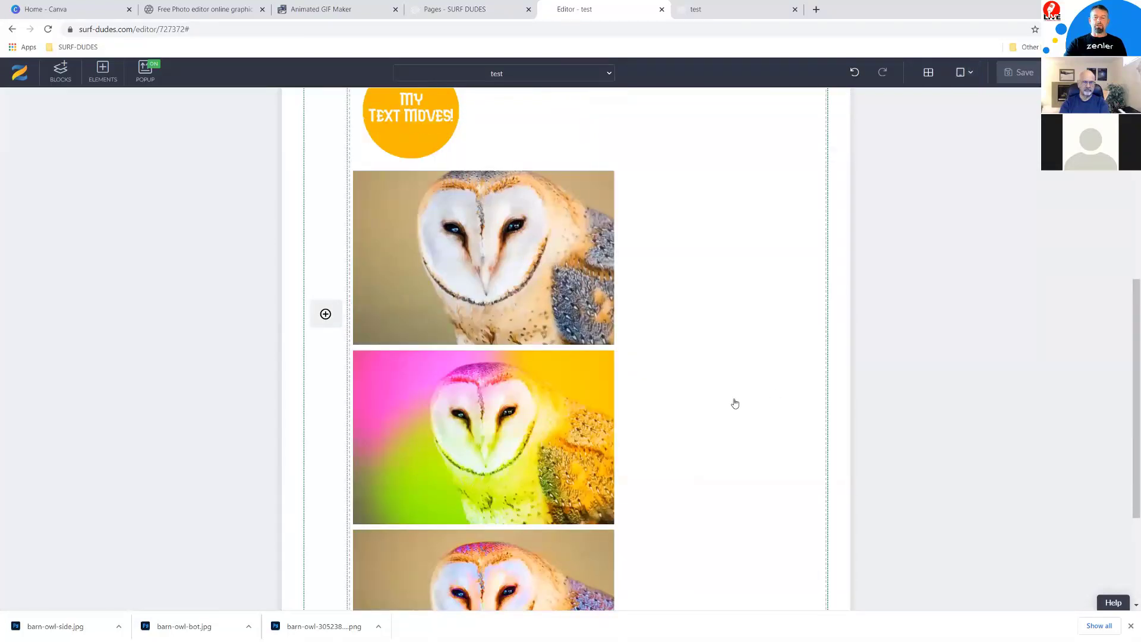
{"action": "scroll", "coordinate": [736, 404], "scroll_direction": "down", "scroll_amount": 3}
{"action": "scroll", "coordinate": [734, 398], "scroll_direction": "down", "scroll_amount": 2}
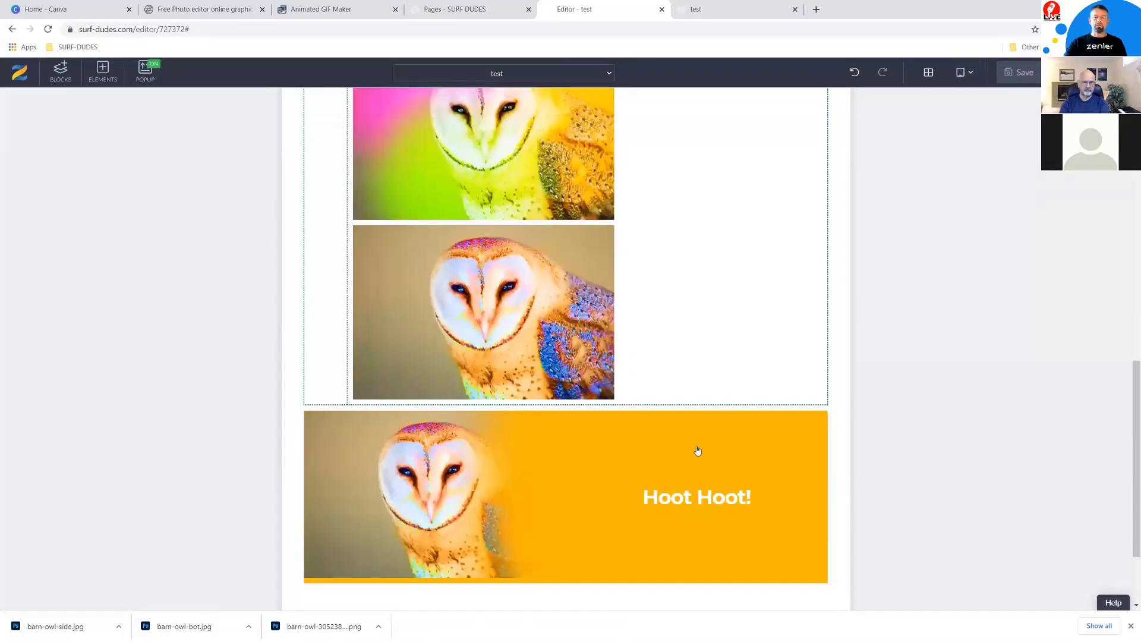
{"action": "scroll", "coordinate": [702, 383], "scroll_direction": "down", "scroll_amount": 2}
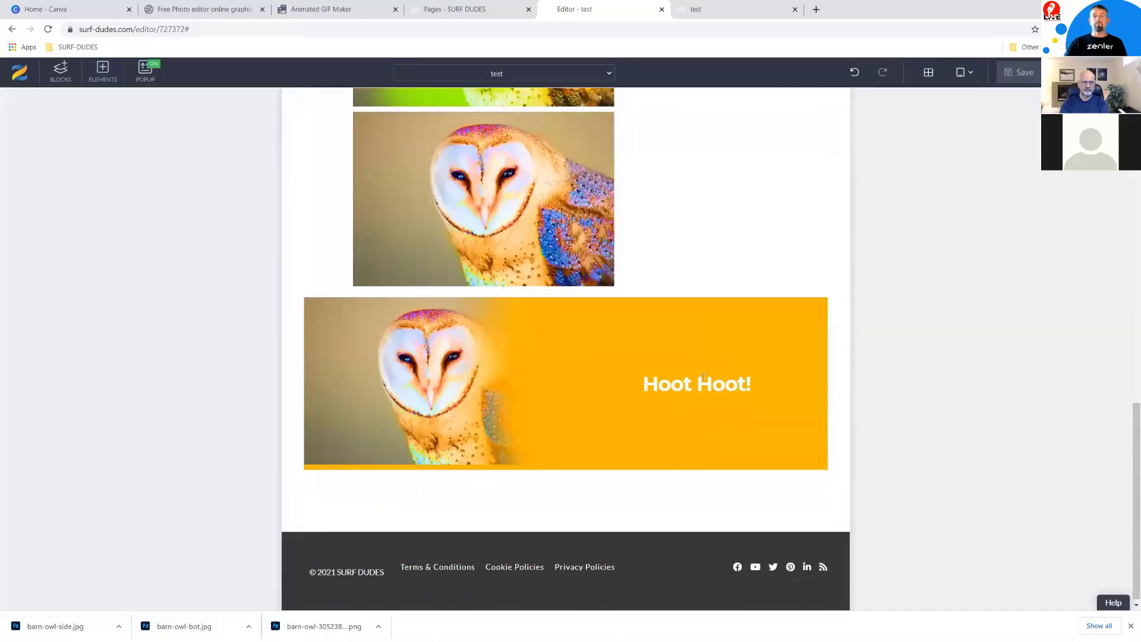
{"action": "scroll", "coordinate": [704, 380], "scroll_direction": "up", "scroll_amount": 15}
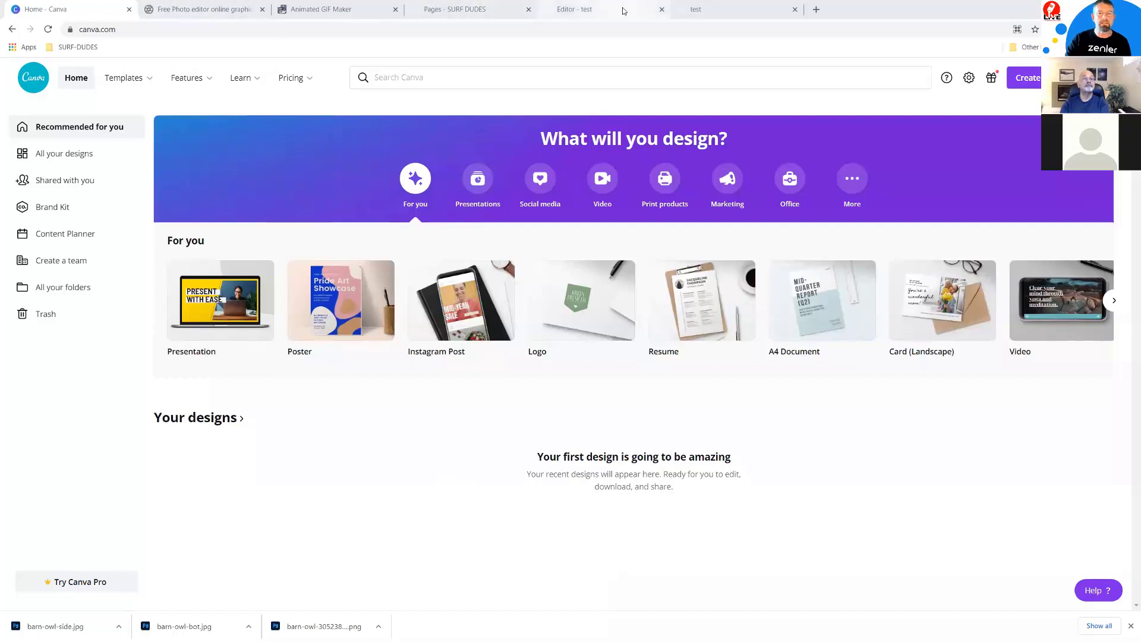
Examine the animated "WOW!" and "My Text Moves!" circles on the test page preview.
{"action": "left_click", "coordinate": [731, 10]}
{"action": "scroll", "coordinate": [672, 216], "scroll_direction": "up", "scroll_amount": 10}
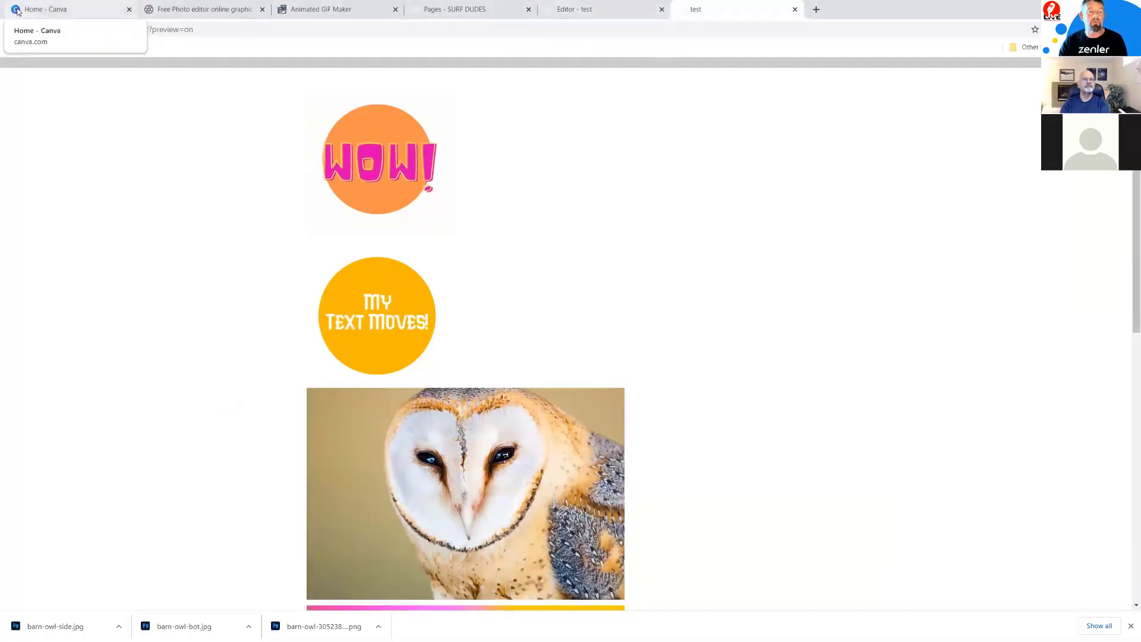
Switch to Canva and start a new design with a custom size.
{"action": "left_click", "coordinate": [53, 8]}
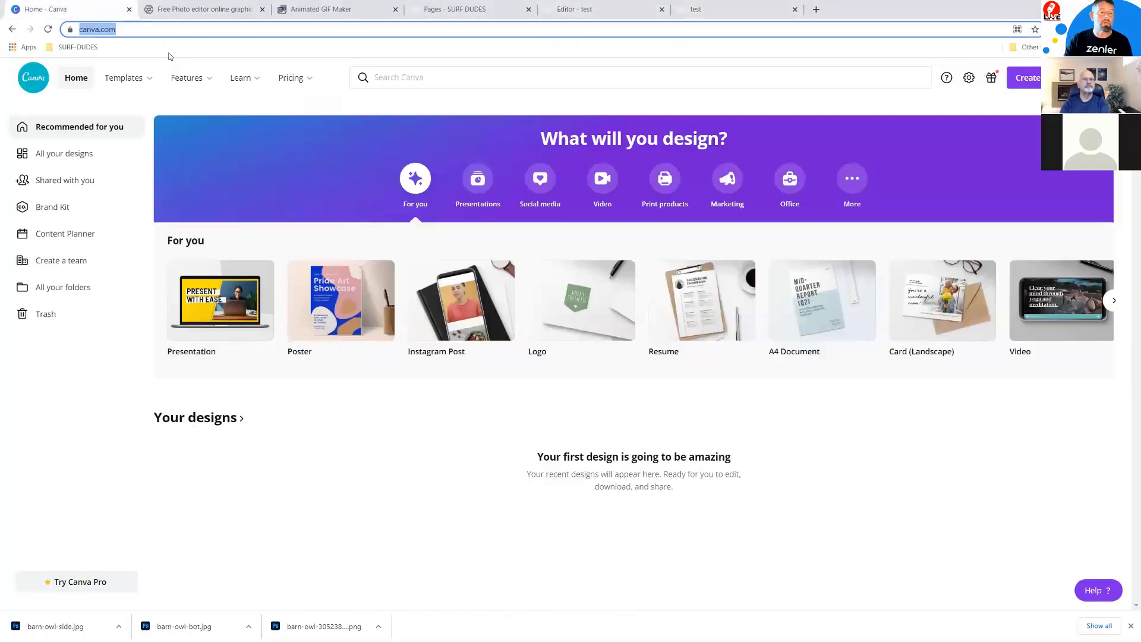
{"action": "left_click", "coordinate": [1030, 81]}
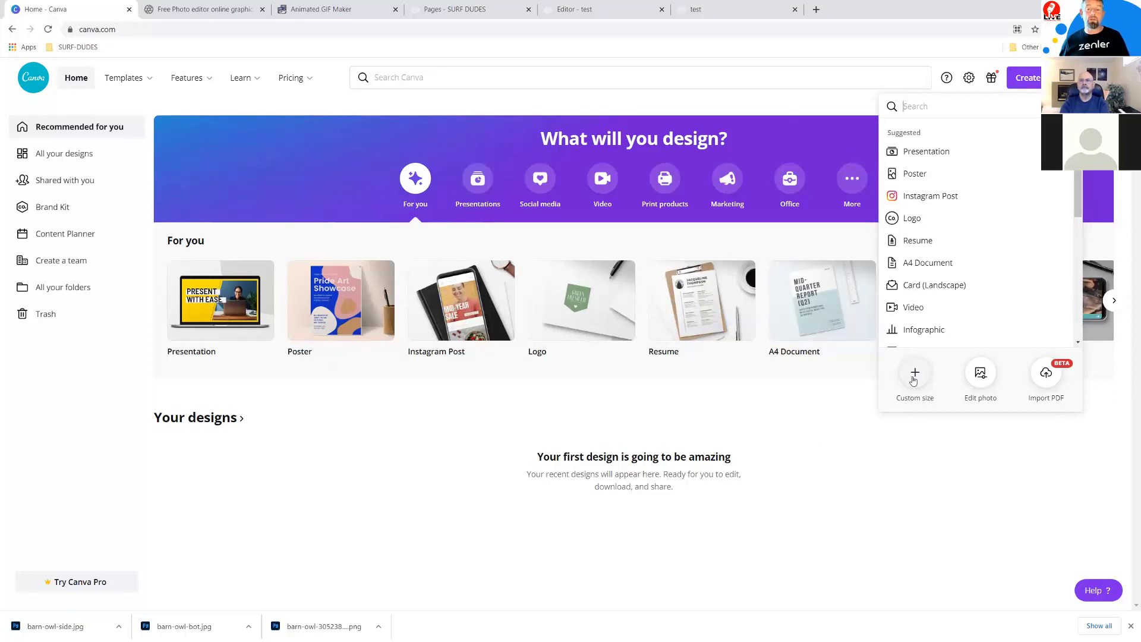
{"action": "left_click", "coordinate": [914, 375]}
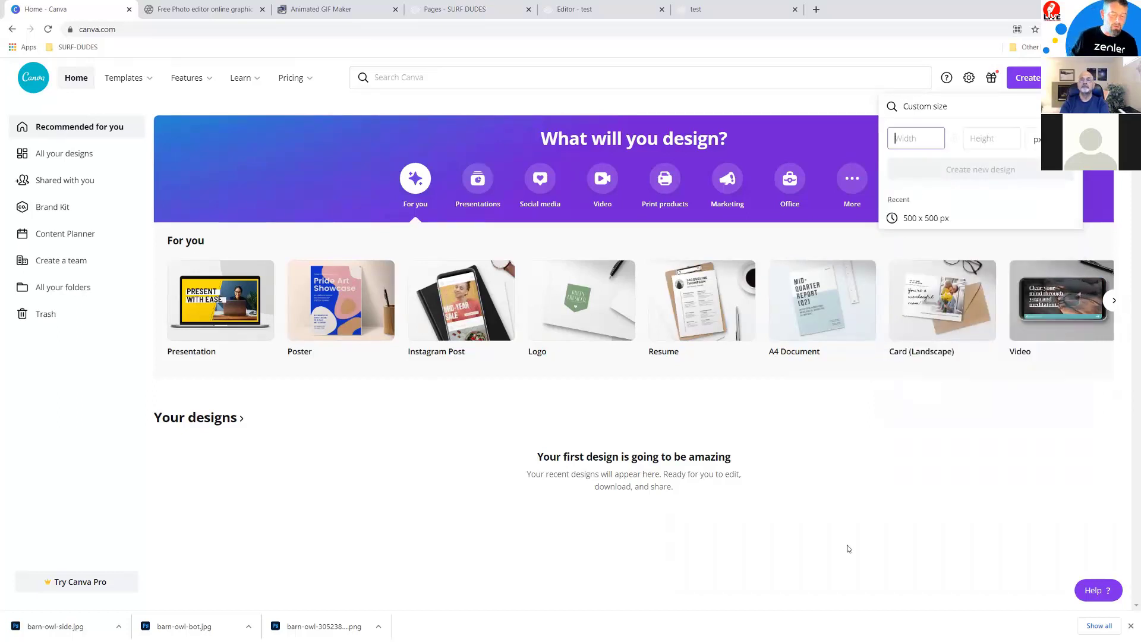
{"action": "type", "text": "300"}
{"action": "key", "text": "BackSpace"}
{"action": "key", "text": "BackSpace"}
{"action": "key", "text": "BackSpace"}
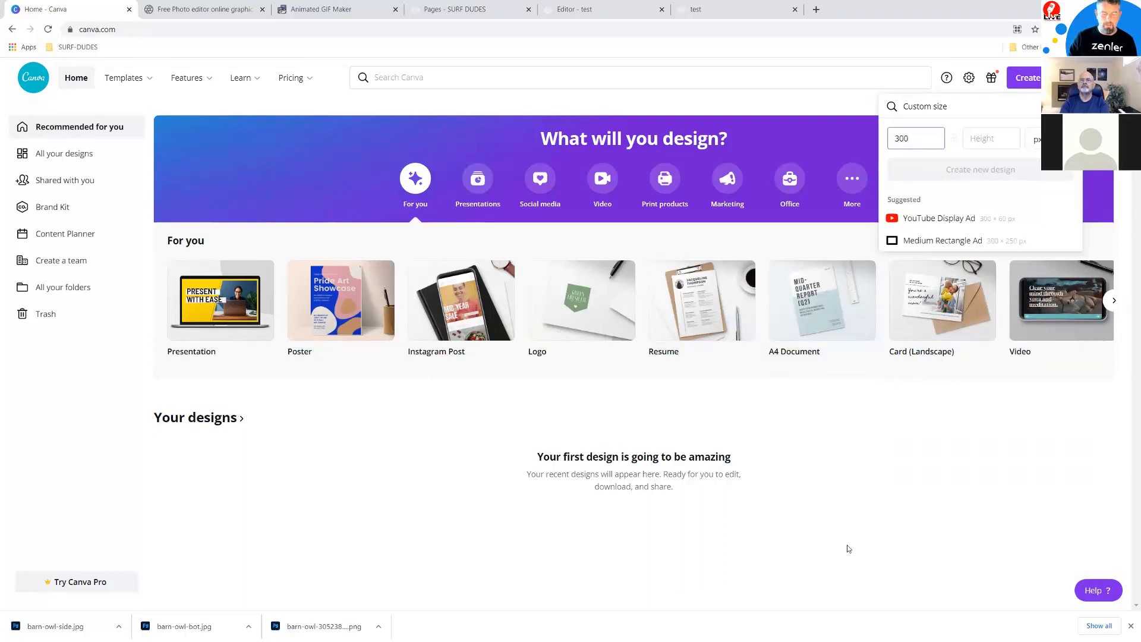
Create a new blank design of 500 × 500 px and dismiss the sticker tip.
{"action": "type", "text": "500"}
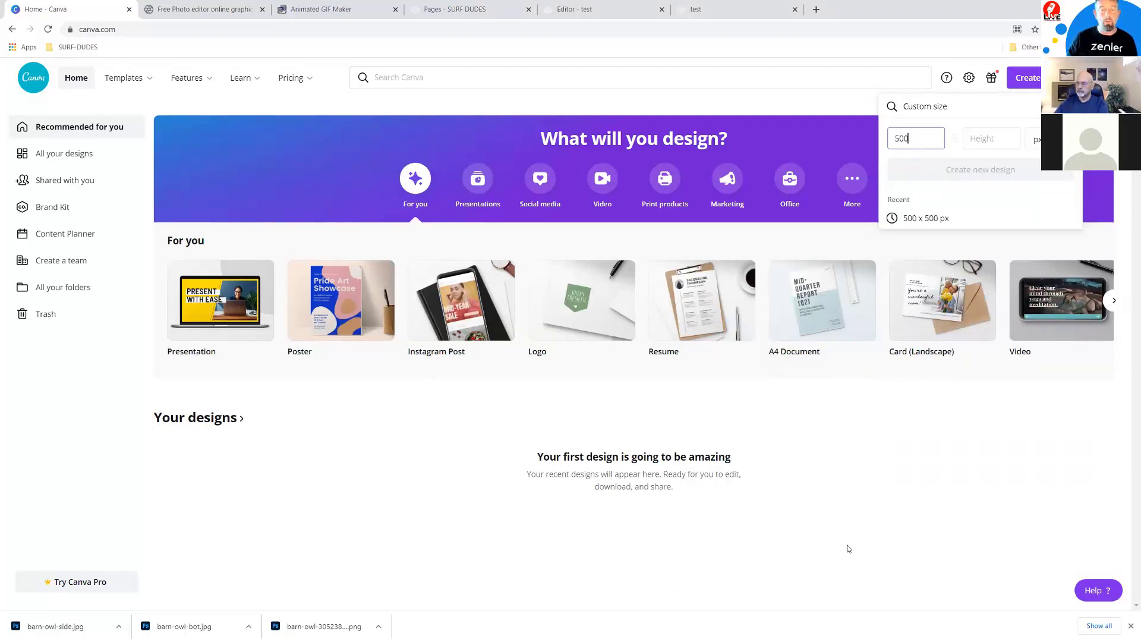
{"action": "left_click", "coordinate": [978, 146]}
{"action": "type", "text": "500"}
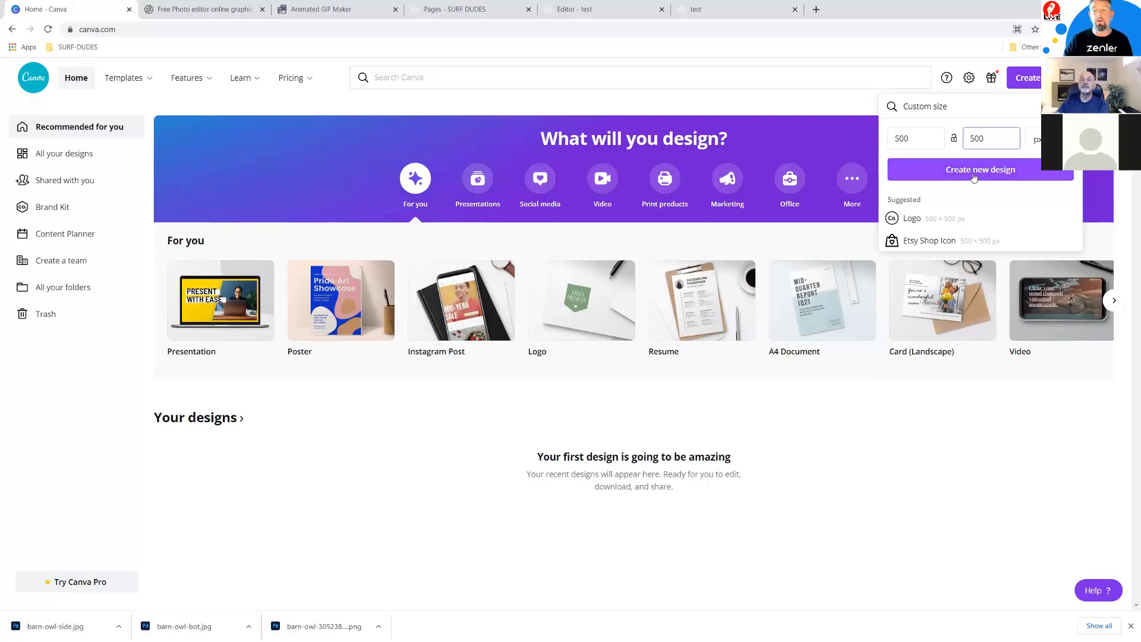
{"action": "left_click", "coordinate": [974, 176]}
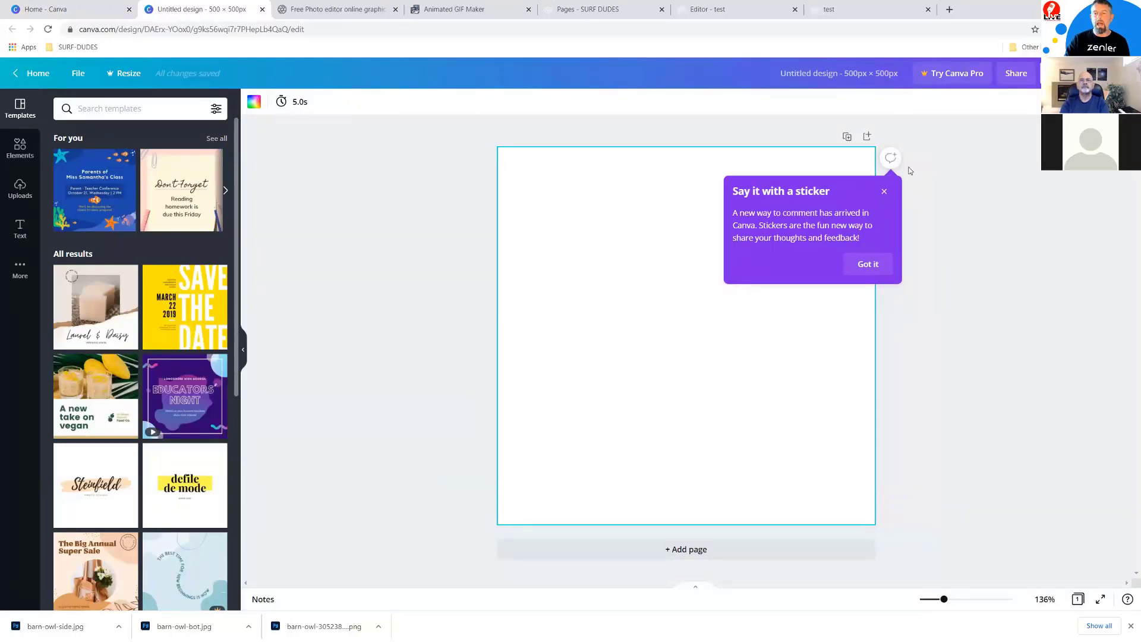
{"action": "left_click", "coordinate": [909, 207]}
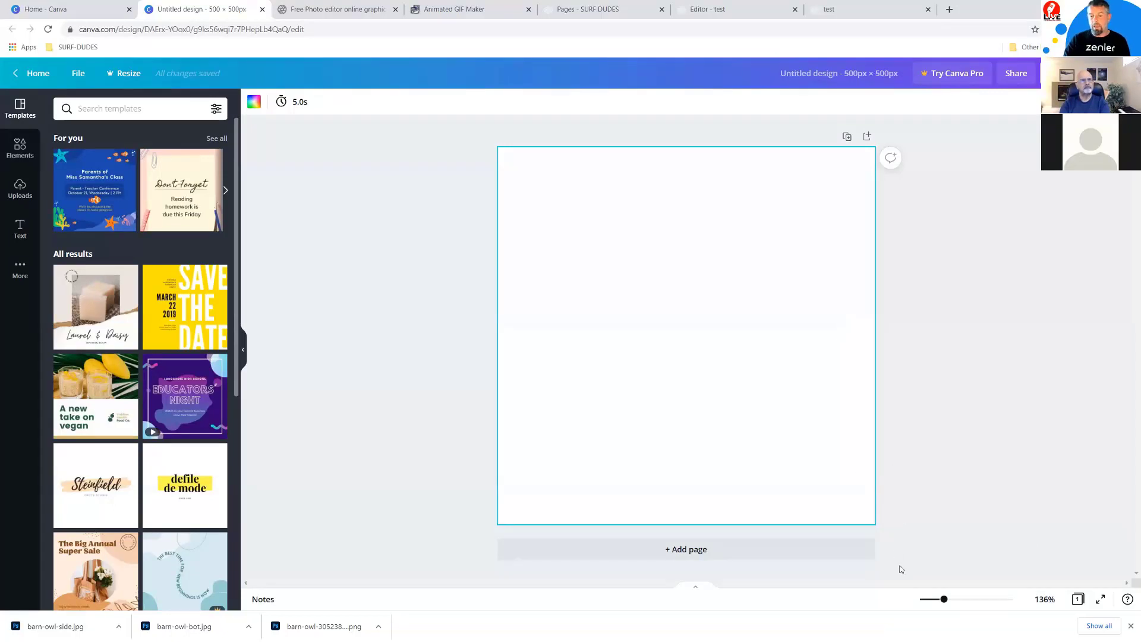
View the blank canvas at 100% zoom, deselect the page and enlarge the view to 144%.
{"action": "left_click", "coordinate": [1044, 599]}
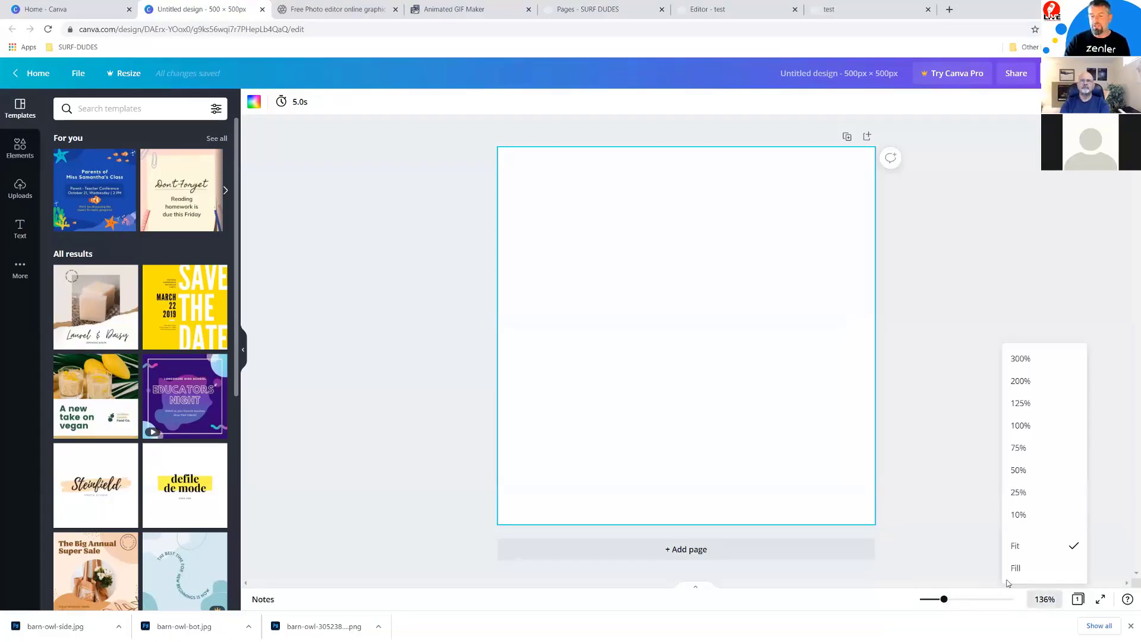
{"action": "left_click", "coordinate": [1020, 426]}
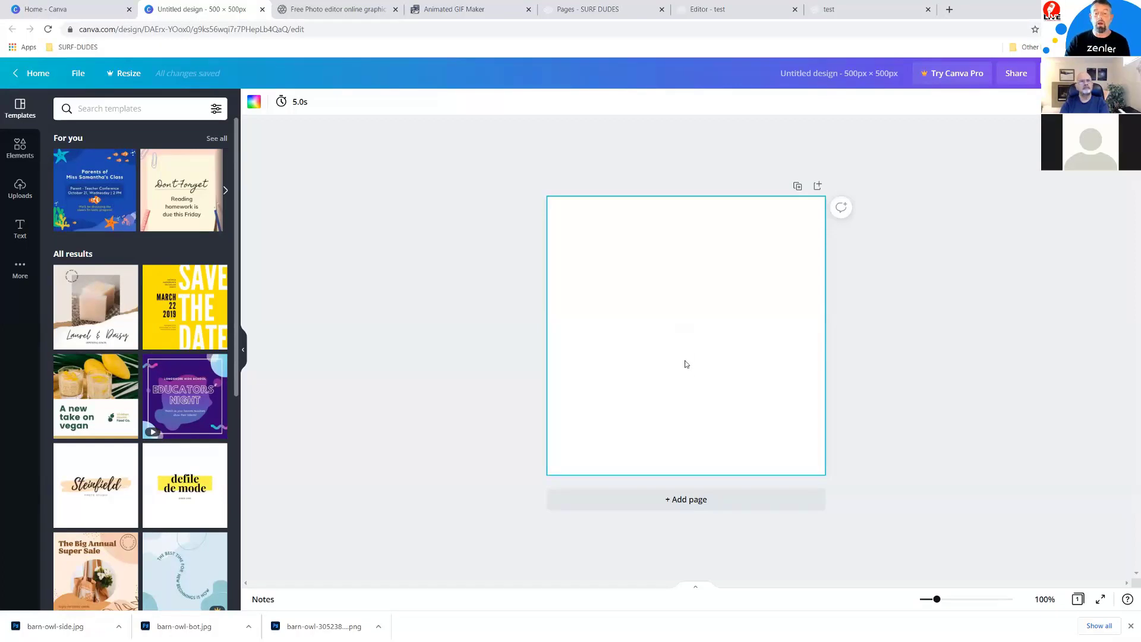
{"action": "left_click", "coordinate": [458, 319]}
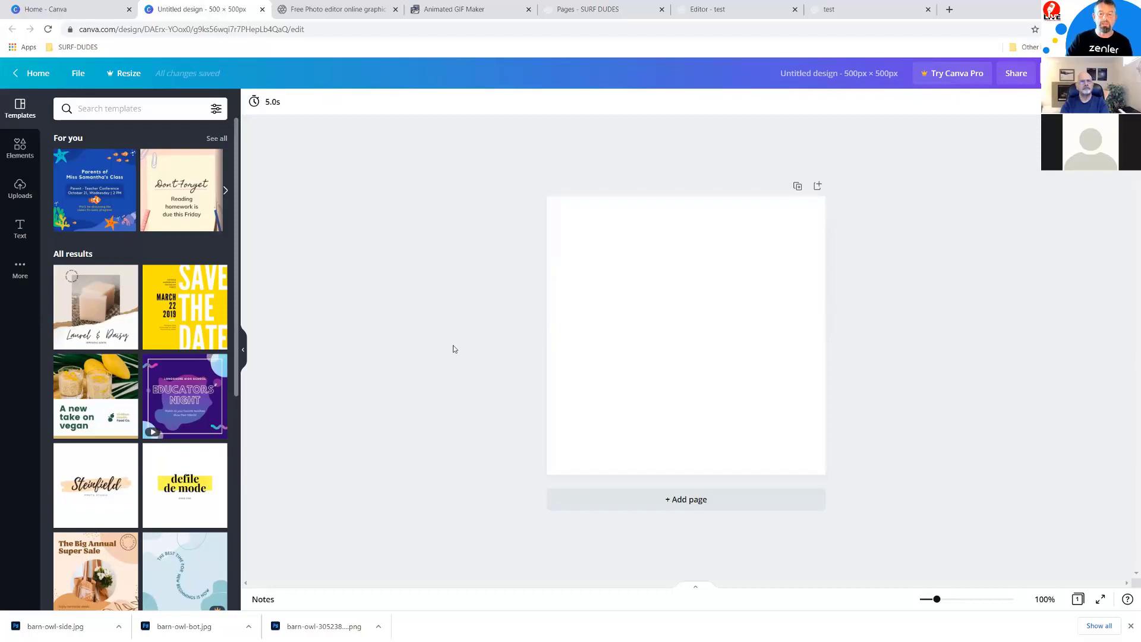
{"action": "left_click_drag", "start_coordinate": [936, 598], "coordinate": [945, 600]}
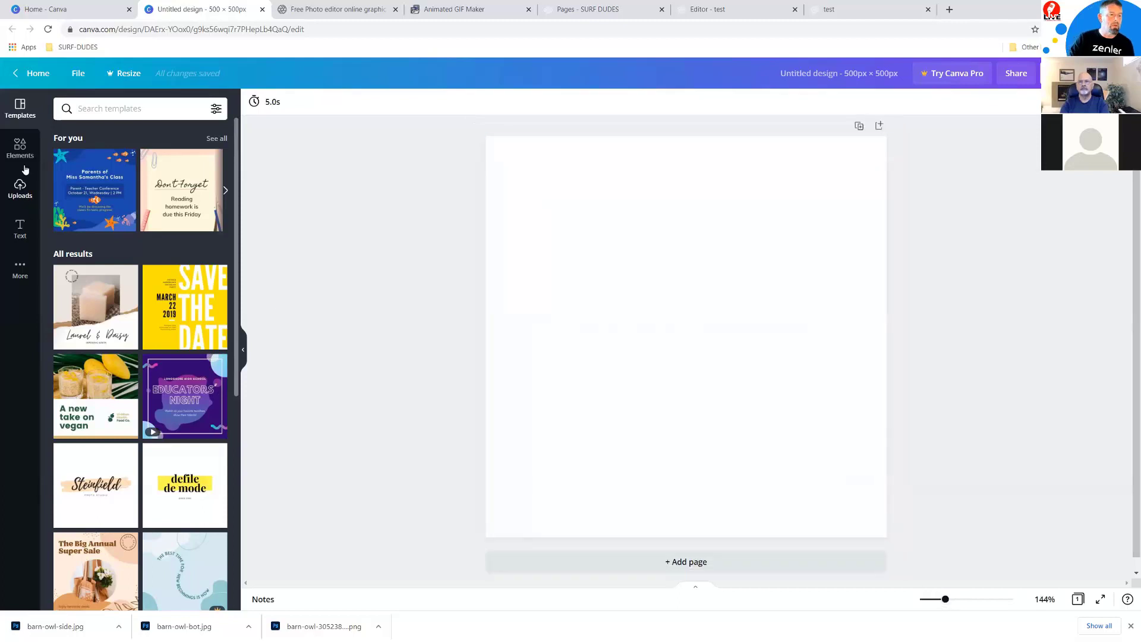
Show the full Lines & Shapes collection in the elements library and check the circle graphics on the test page for reference.
{"action": "left_click", "coordinate": [19, 147]}
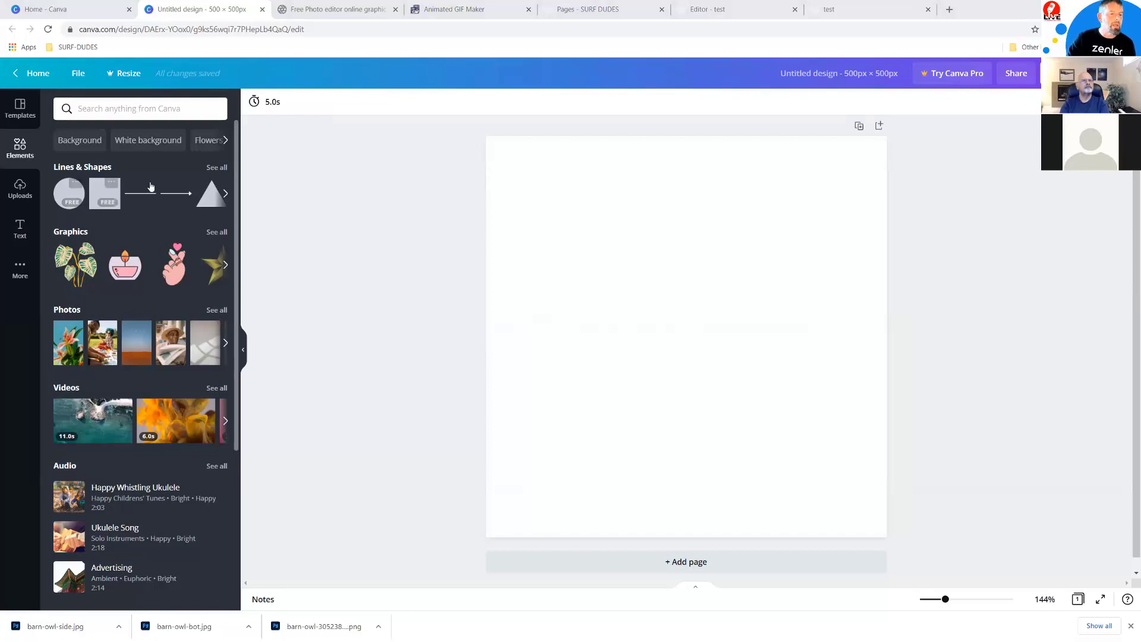
{"action": "left_click", "coordinate": [16, 150]}
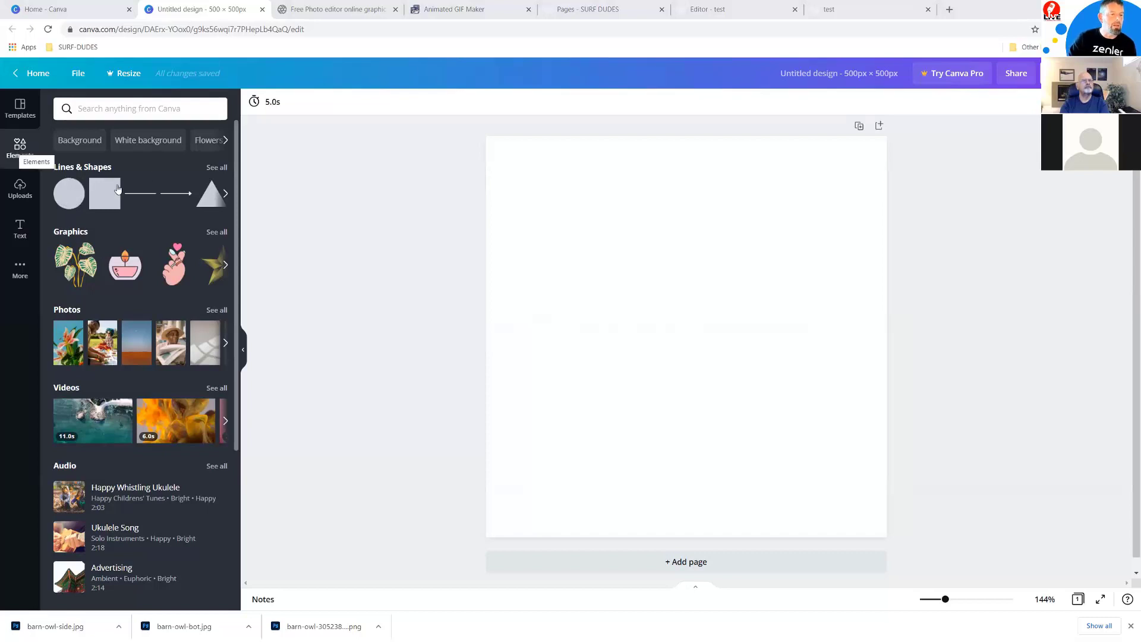
{"action": "left_click", "coordinate": [217, 169]}
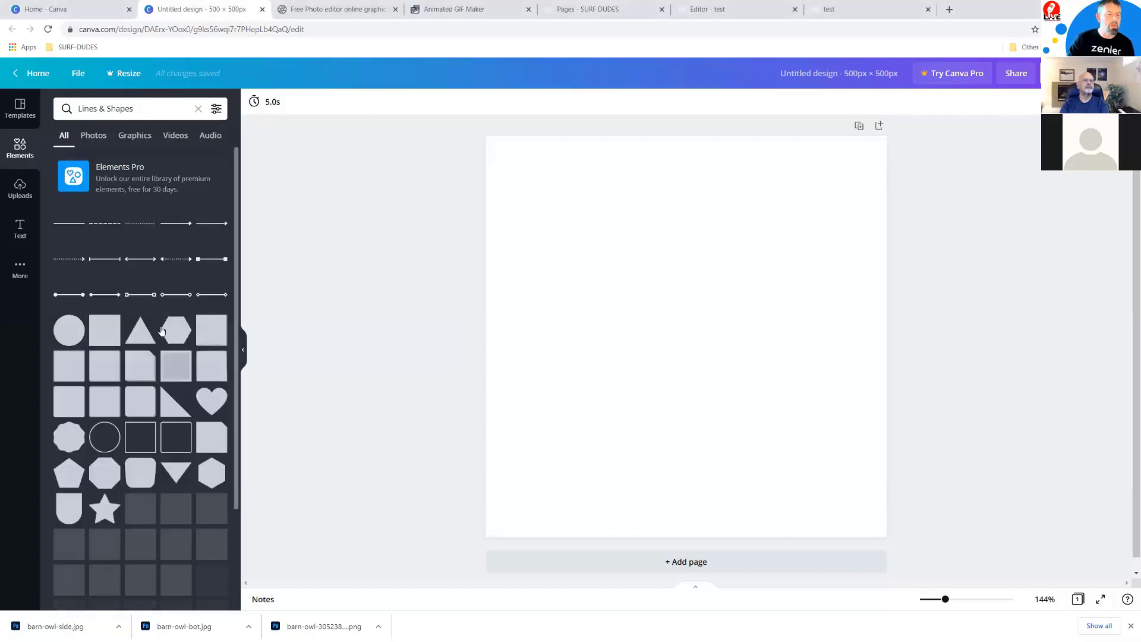
{"action": "scroll", "coordinate": [154, 350], "scroll_direction": "down", "scroll_amount": 1}
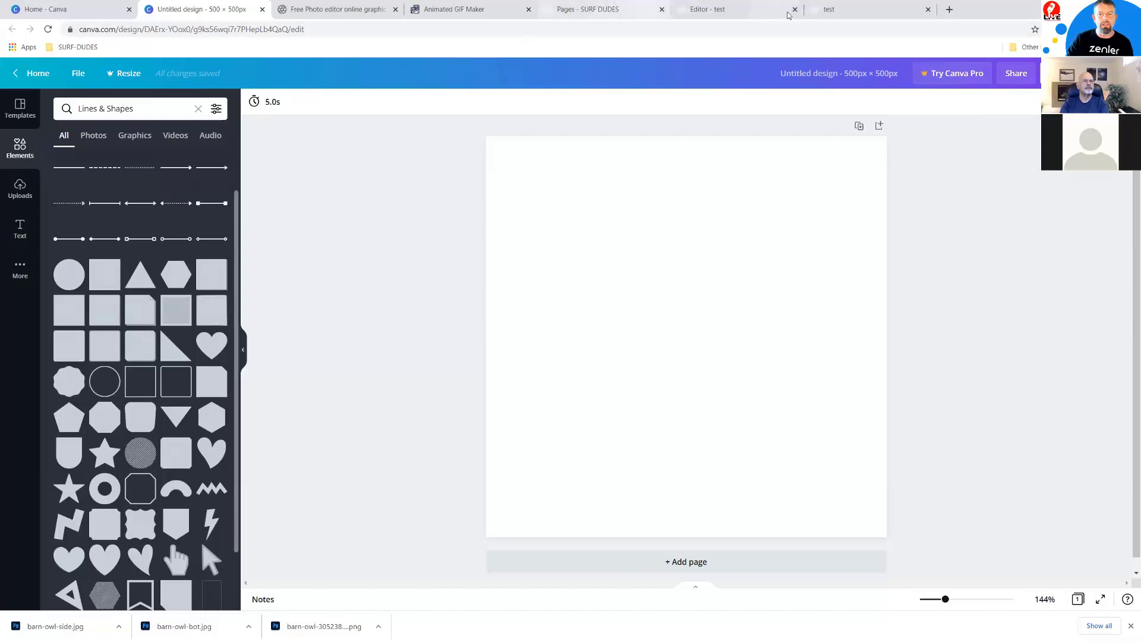
{"action": "left_click", "coordinate": [844, 10]}
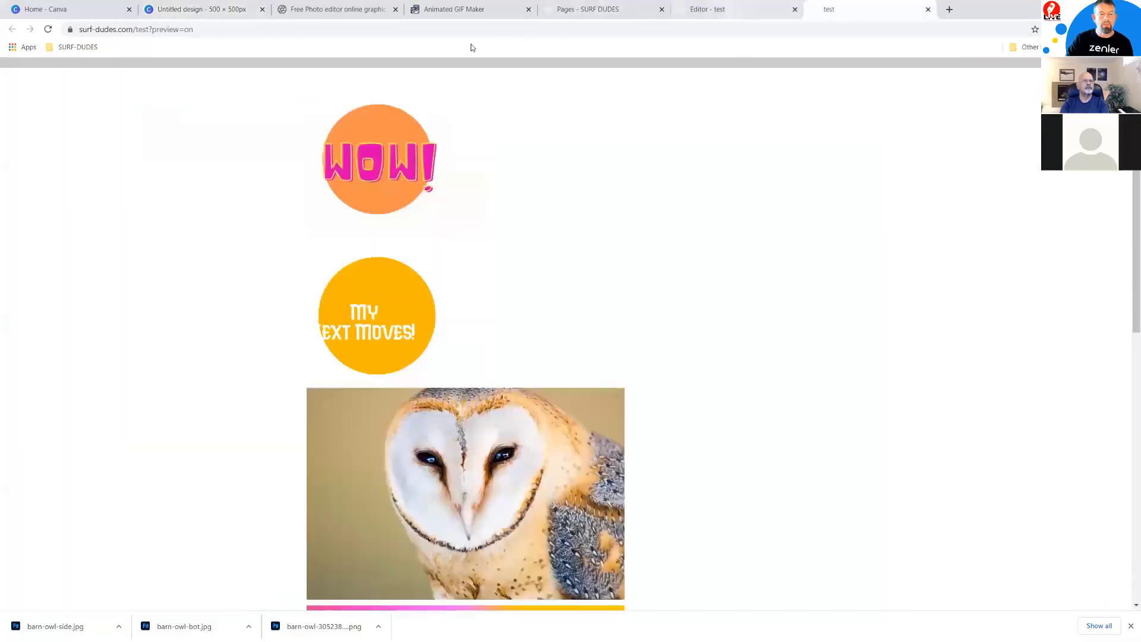
{"action": "left_click", "coordinate": [196, 9]}
Add the wavy-edged circle shape to the page, enlarge it to nearly fill the canvas and centre it.
{"action": "scroll", "coordinate": [142, 327], "scroll_direction": "down", "scroll_amount": 2}
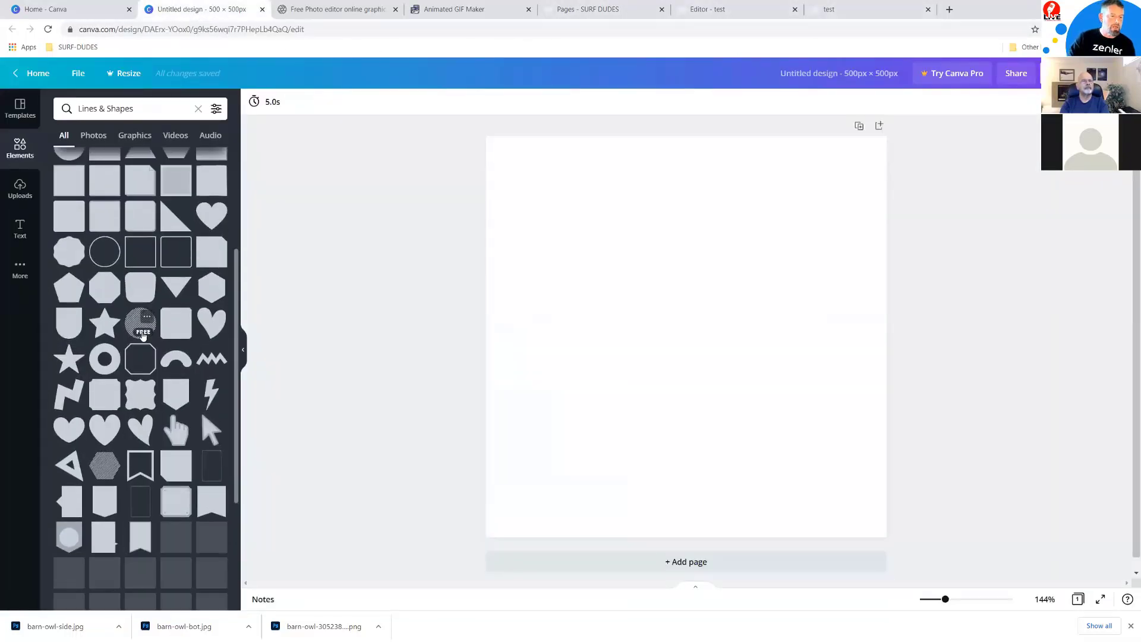
{"action": "left_click_drag", "start_coordinate": [61, 252], "coordinate": [505, 146]}
{"action": "left_click_drag", "start_coordinate": [794, 429], "coordinate": [865, 528]}
{"action": "left_click_drag", "start_coordinate": [722, 336], "coordinate": [698, 336]}
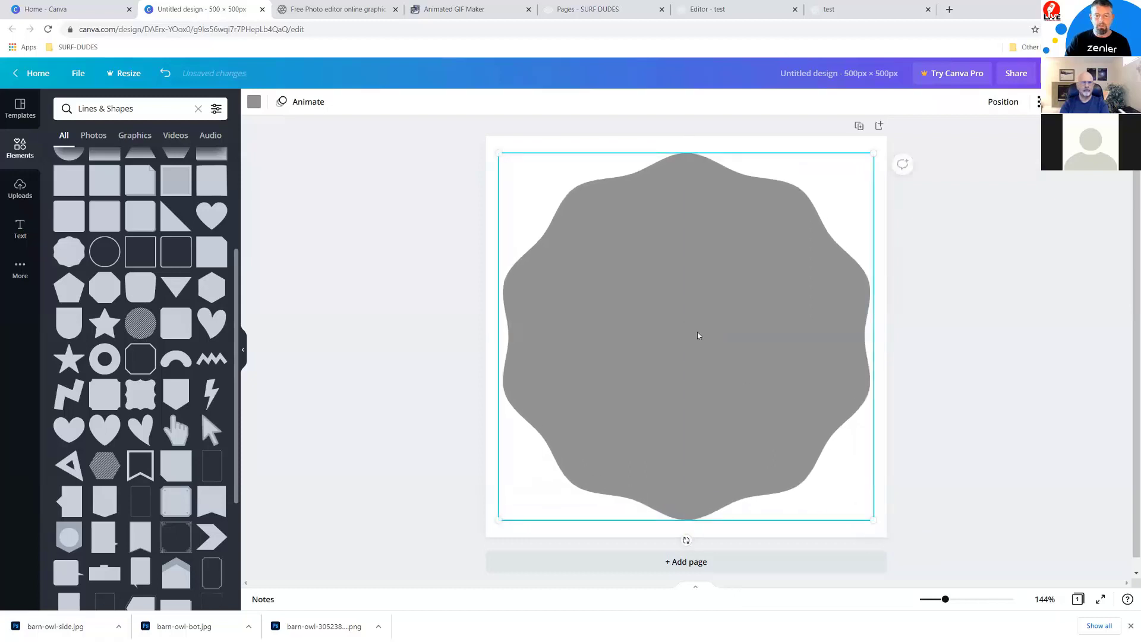
{"action": "mouse_move", "coordinate": [685, 287]}
{"action": "left_mouse_down"}
{"action": "mouse_move", "coordinate": [713, 273]}
{"action": "mouse_move", "coordinate": [683, 275]}
{"action": "mouse_move", "coordinate": [685, 290]}
{"action": "left_mouse_up"}
Fill the wavy circle with the custom amber yellow colour #FFBF00.
{"action": "left_click", "coordinate": [255, 103]}
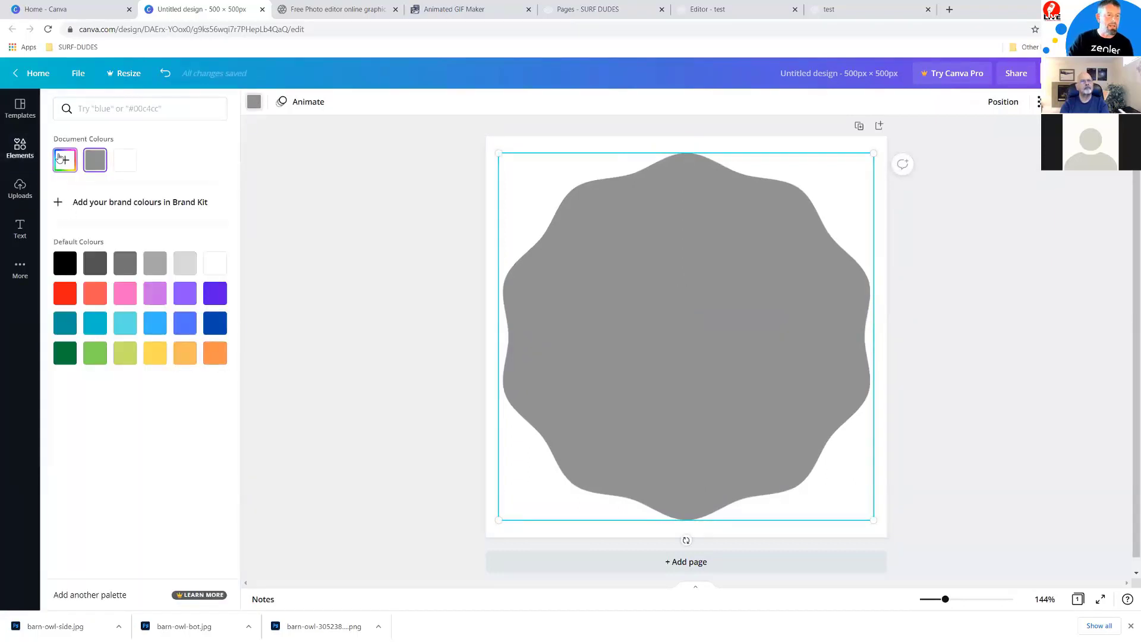
{"action": "left_click", "coordinate": [66, 161]}
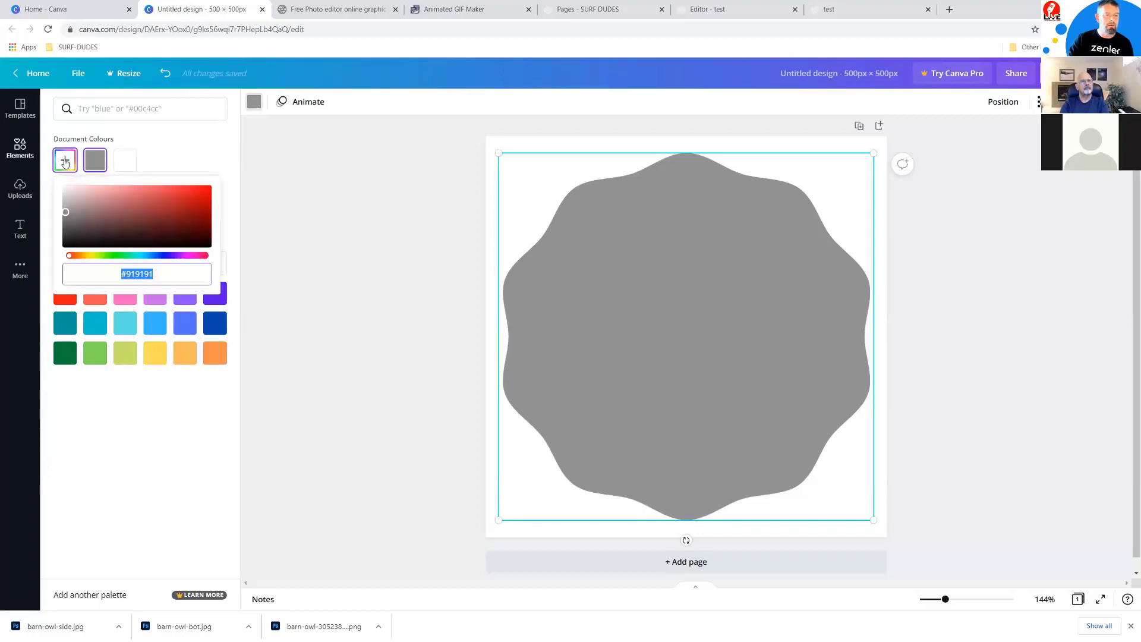
{"action": "left_click_drag", "start_coordinate": [114, 258], "coordinate": [86, 258]}
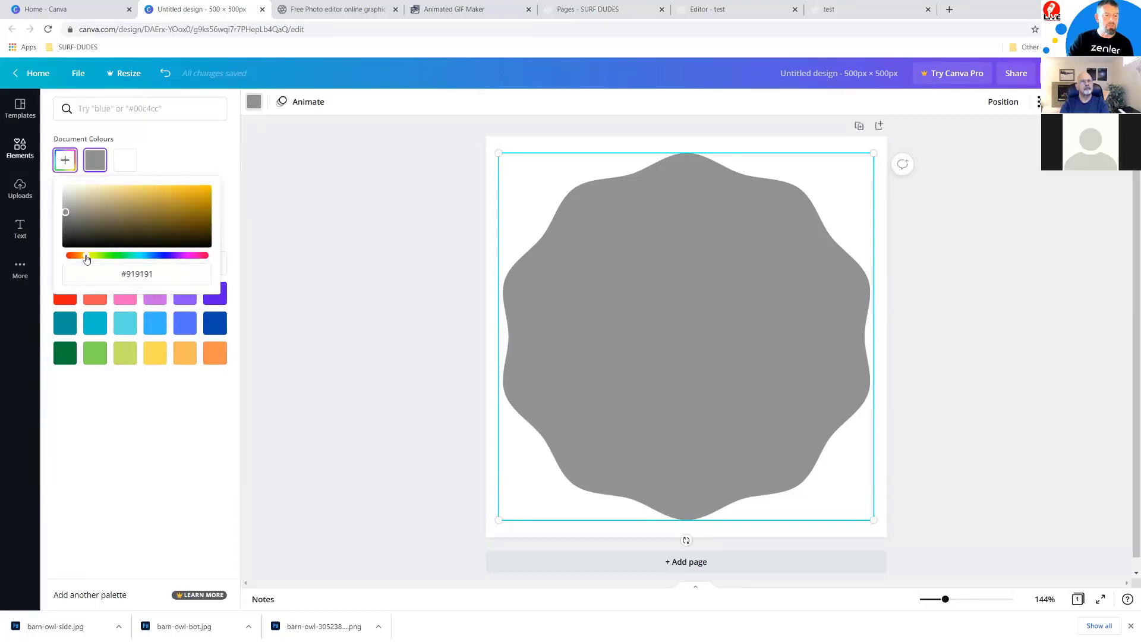
{"action": "left_click_drag", "start_coordinate": [165, 211], "coordinate": [235, 189]}
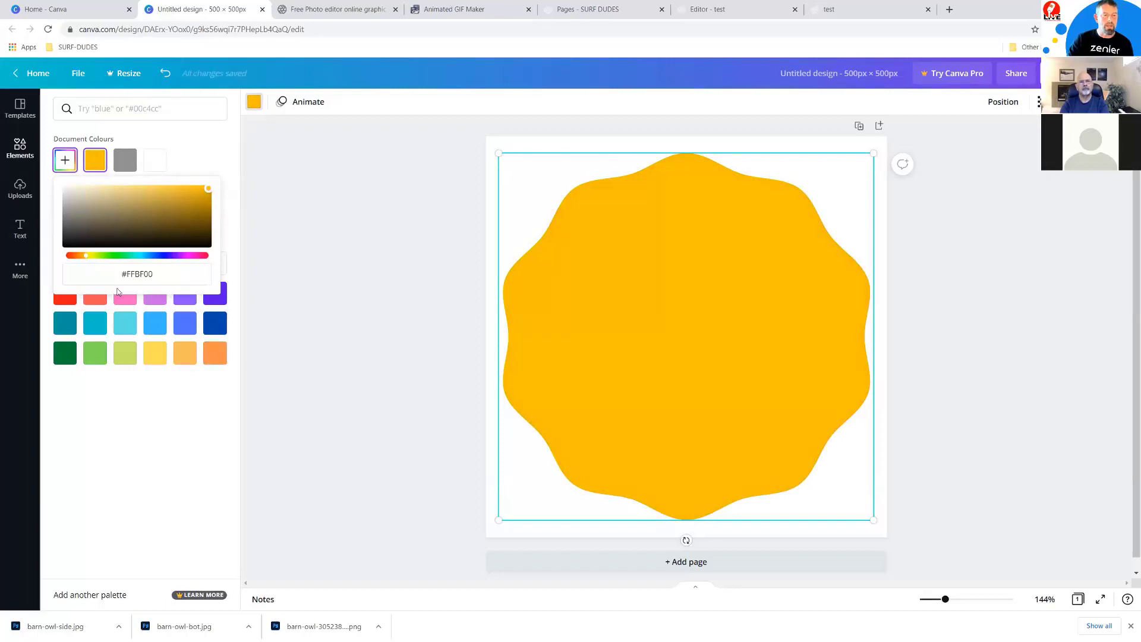
{"action": "left_click_drag", "start_coordinate": [152, 274], "coordinate": [121, 274]}
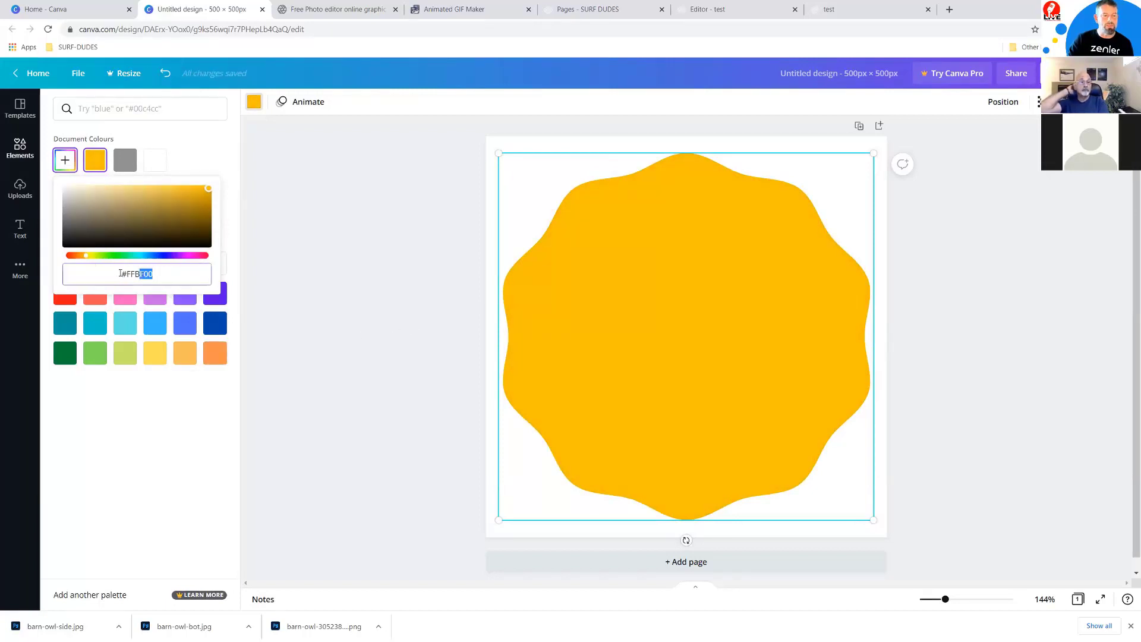
{"action": "left_click", "coordinate": [612, 308]}
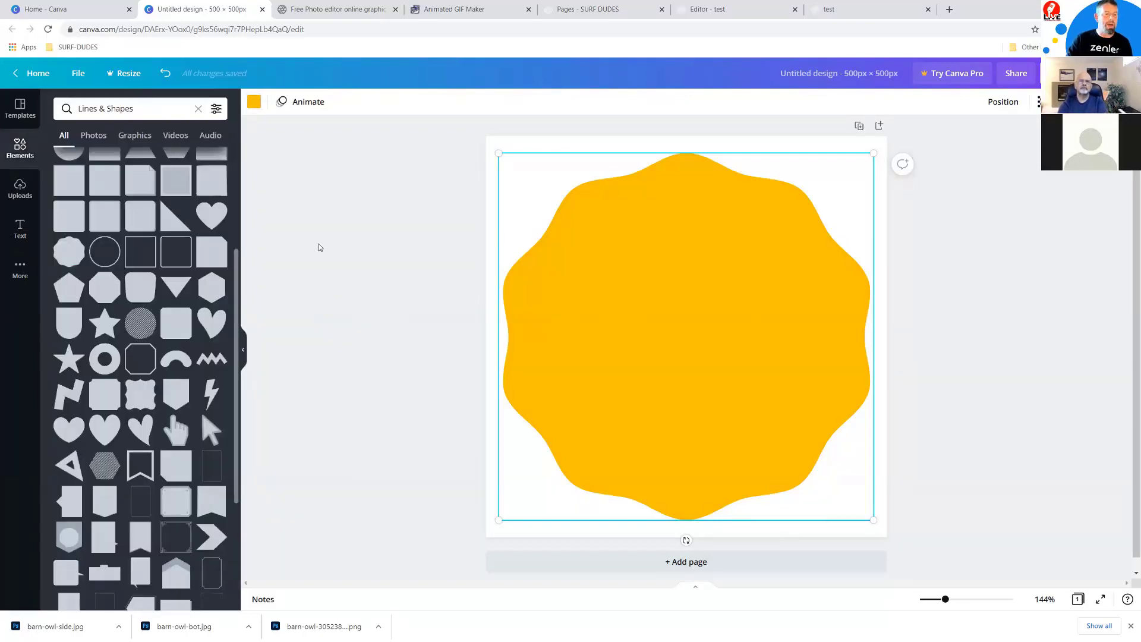
Add the pink "WOW!" font combination over the yellow badge, reduce it to size 116 and move it towards the centre.
{"action": "left_click", "coordinate": [21, 229]}
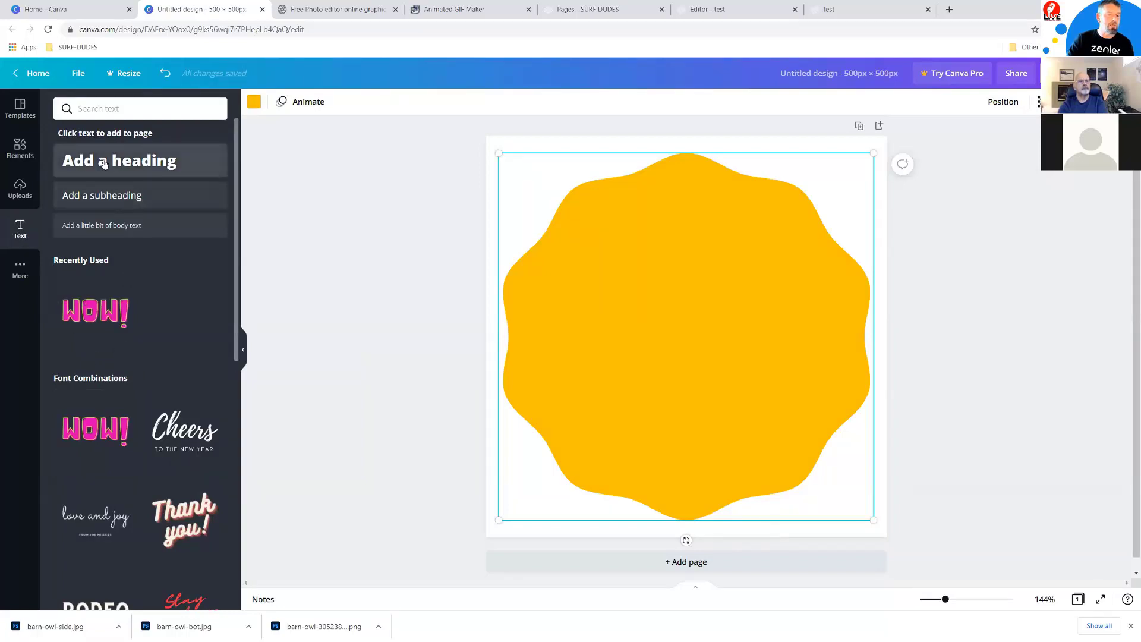
{"action": "left_click_drag", "start_coordinate": [85, 310], "coordinate": [608, 319]}
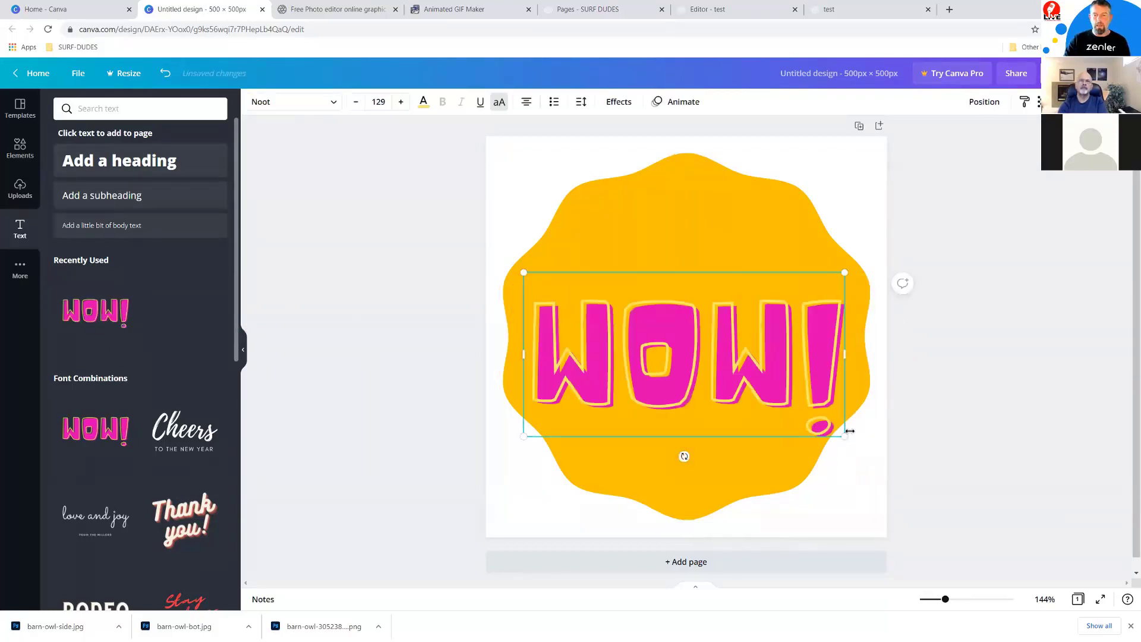
{"action": "left_click_drag", "start_coordinate": [831, 419], "coordinate": [800, 404]}
{"action": "left_click_drag", "start_coordinate": [672, 355], "coordinate": [683, 344]}
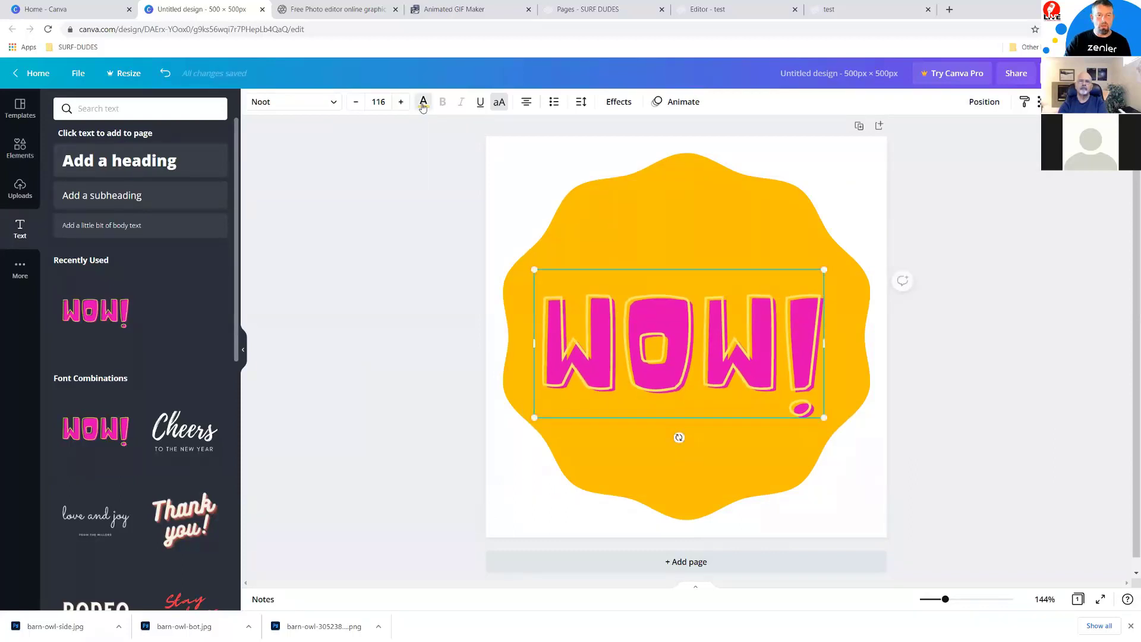
Change the outline colour of the "WOW!" lettering to white.
{"action": "left_click", "coordinate": [422, 104]}
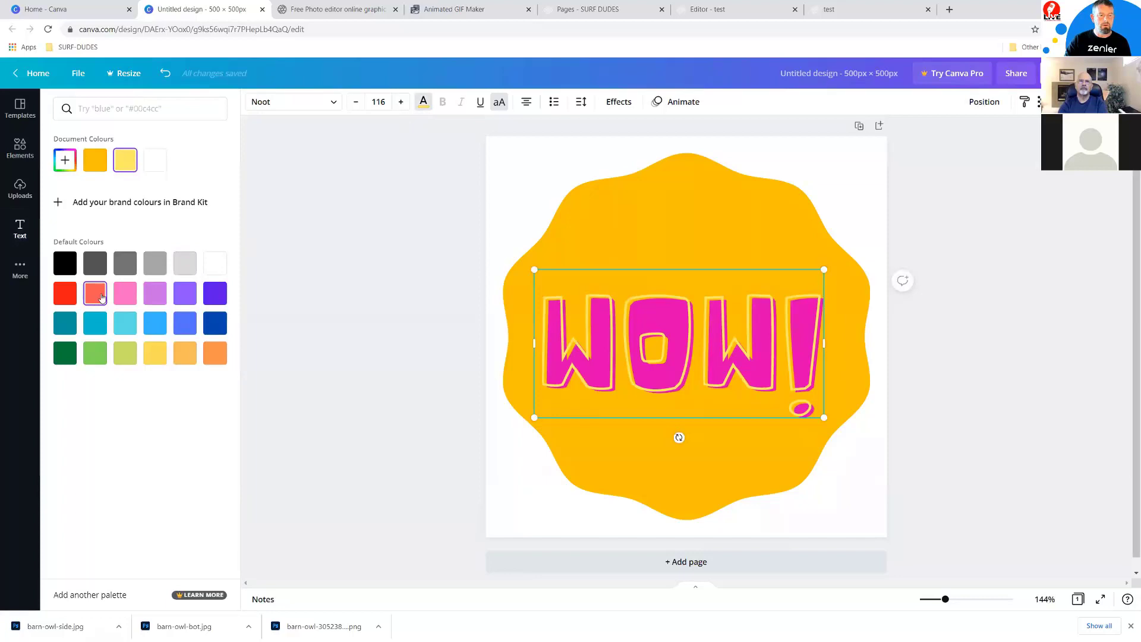
{"action": "left_click", "coordinate": [126, 296]}
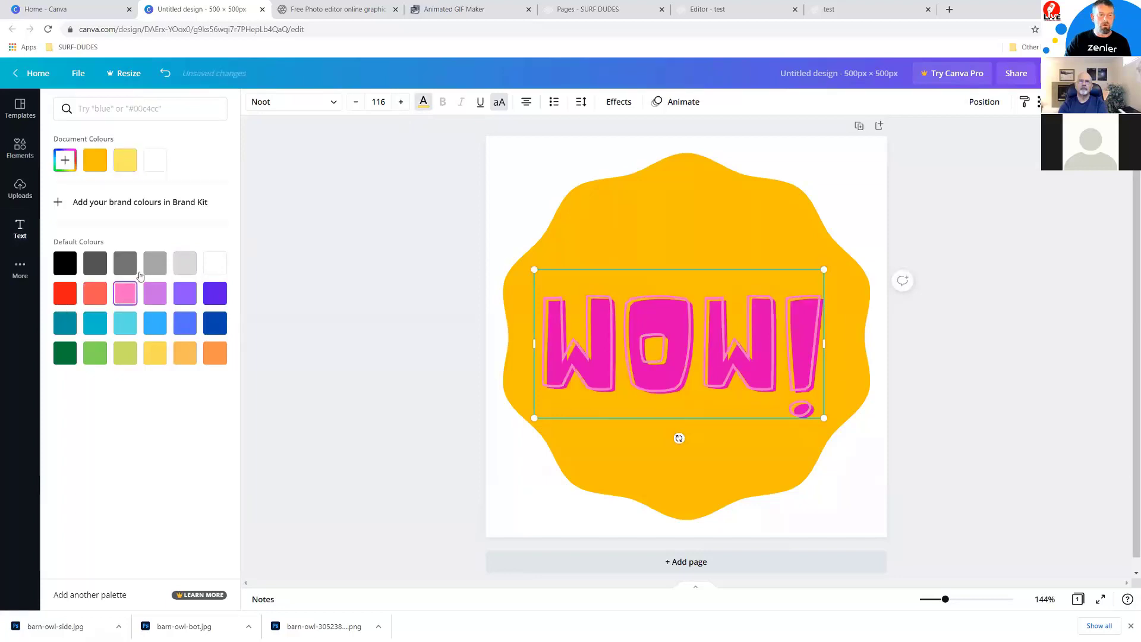
{"action": "left_click", "coordinate": [216, 266]}
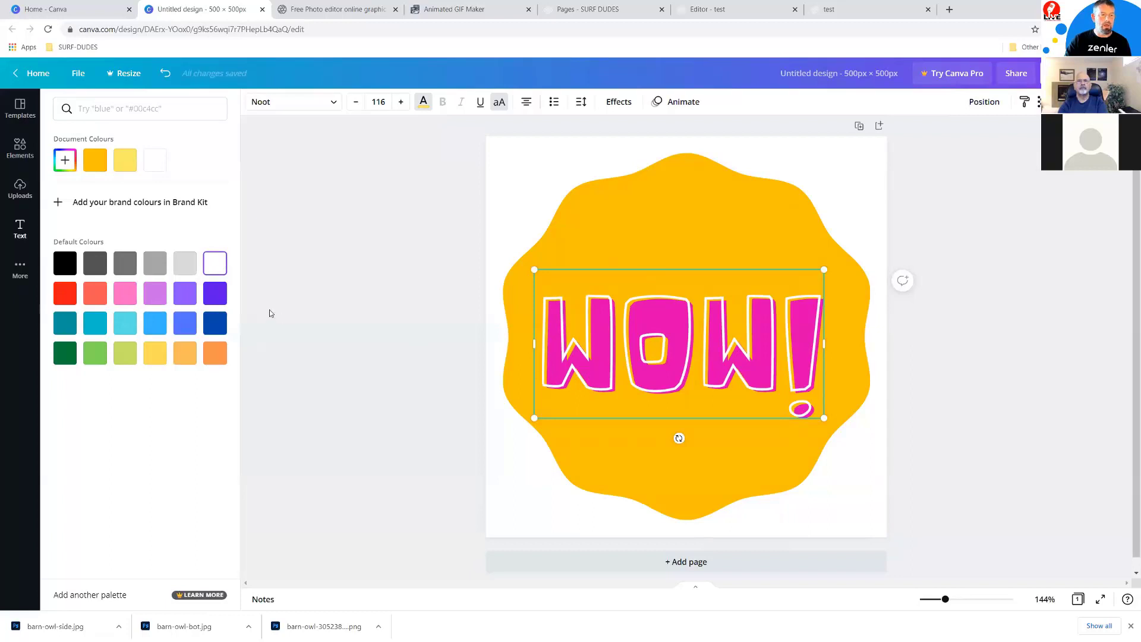
{"action": "key", "text": "Escape"}
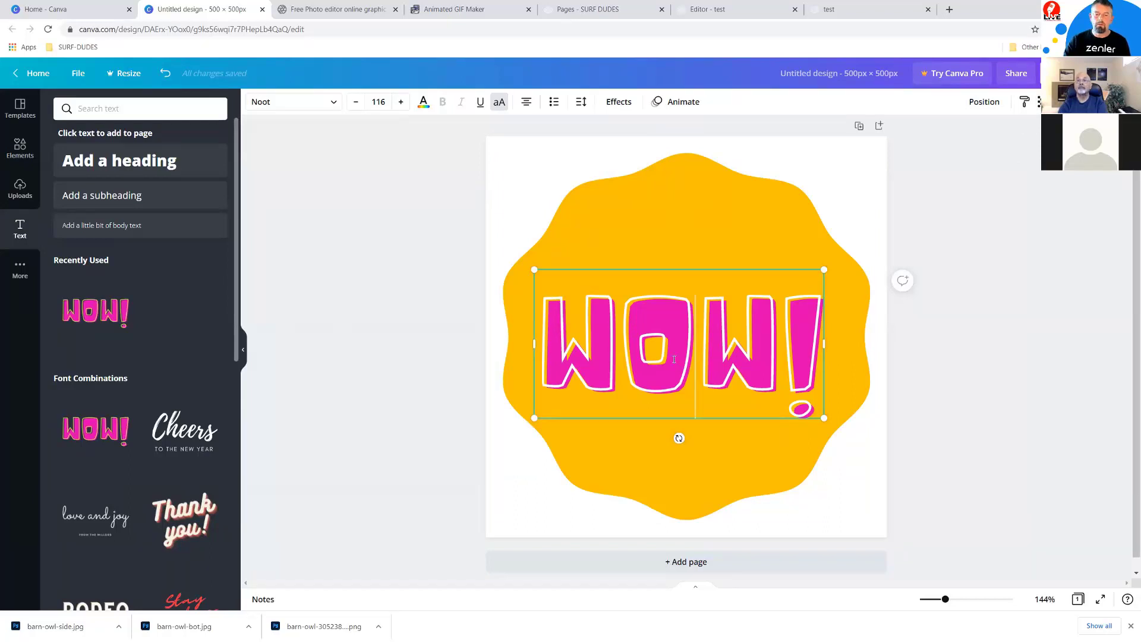
{"action": "double_click", "coordinate": [675, 361]}
{"action": "left_click", "coordinate": [675, 359]}
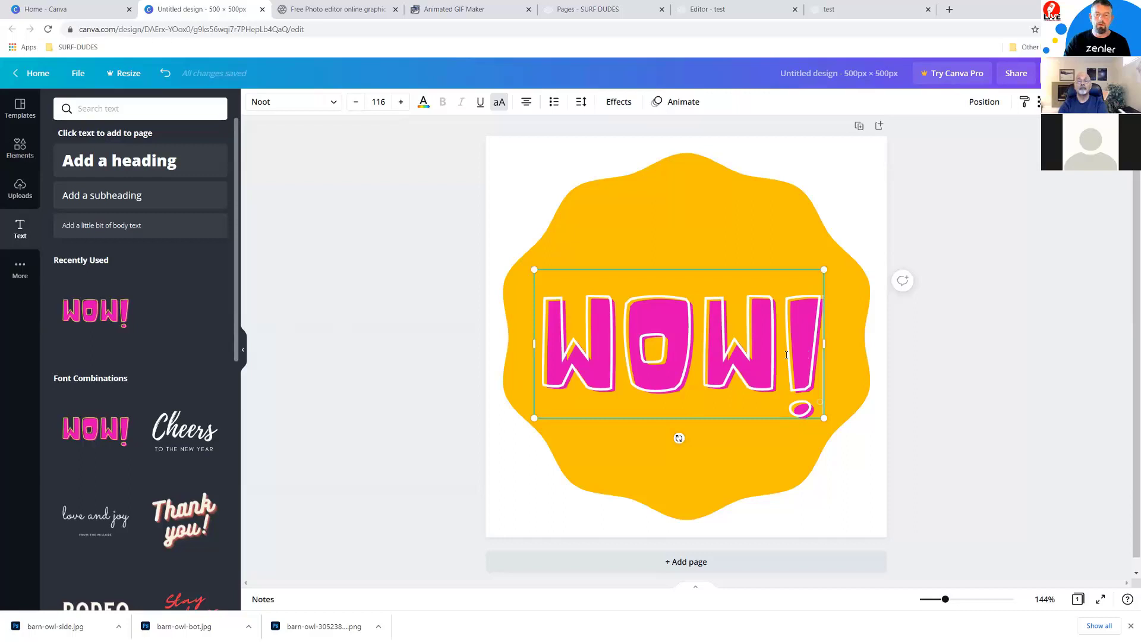
{"action": "left_click_drag", "start_coordinate": [823, 357], "coordinate": [553, 358]}
{"action": "left_click", "coordinate": [947, 355]}
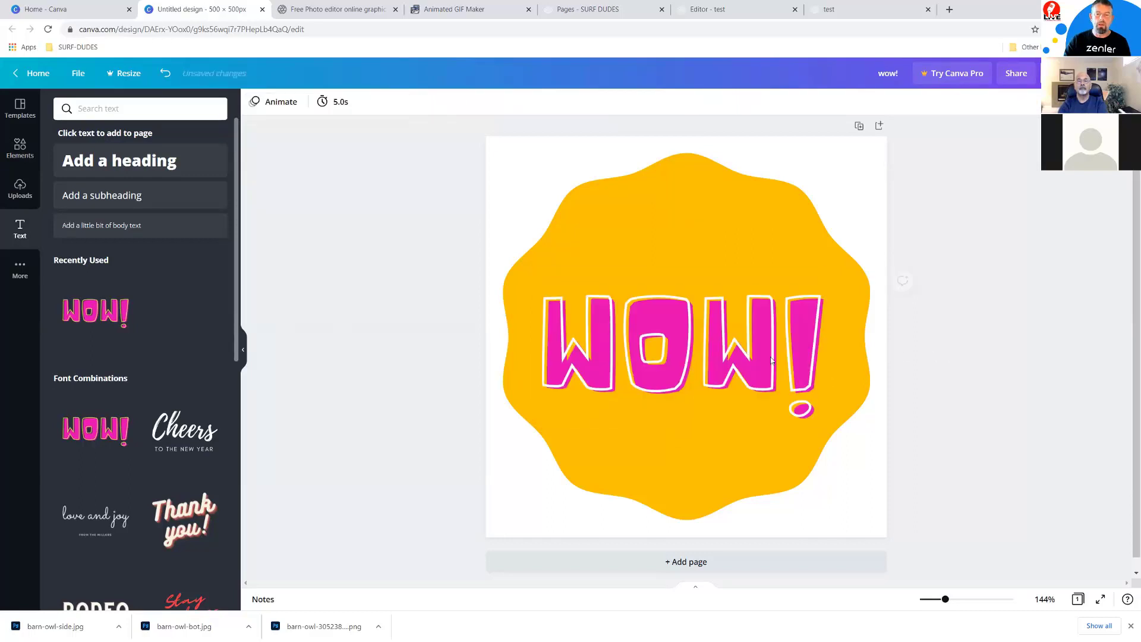
Centre the "WOW!" text on the badge and apply the Bounce text animation to it.
{"action": "left_click_drag", "start_coordinate": [677, 361], "coordinate": [682, 354]}
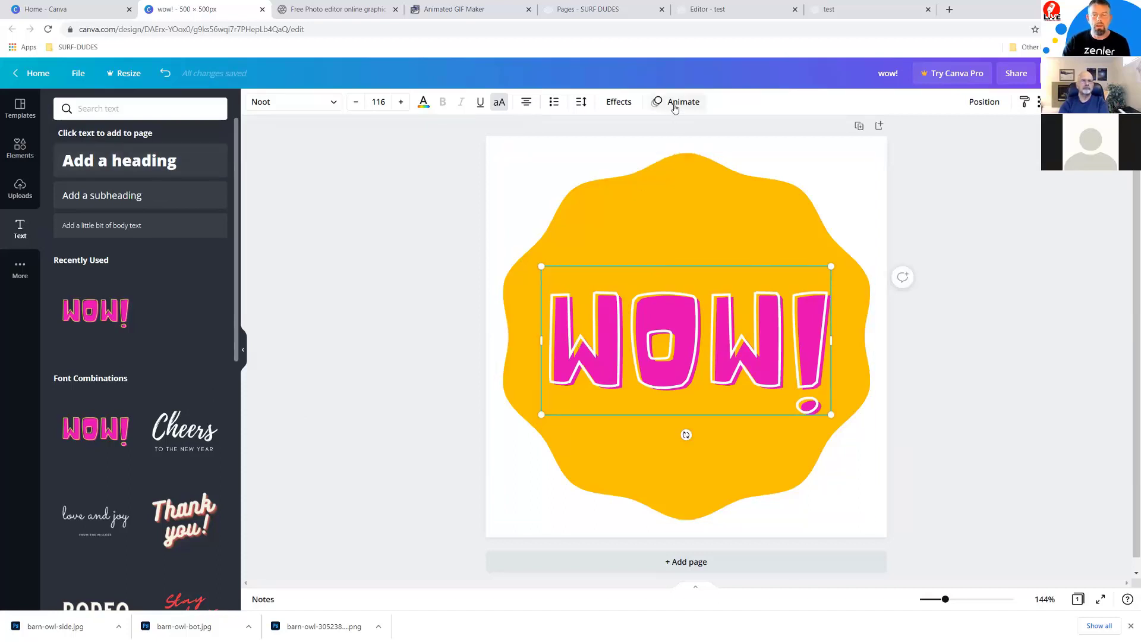
{"action": "left_click", "coordinate": [858, 341]}
{"action": "left_click", "coordinate": [652, 359]}
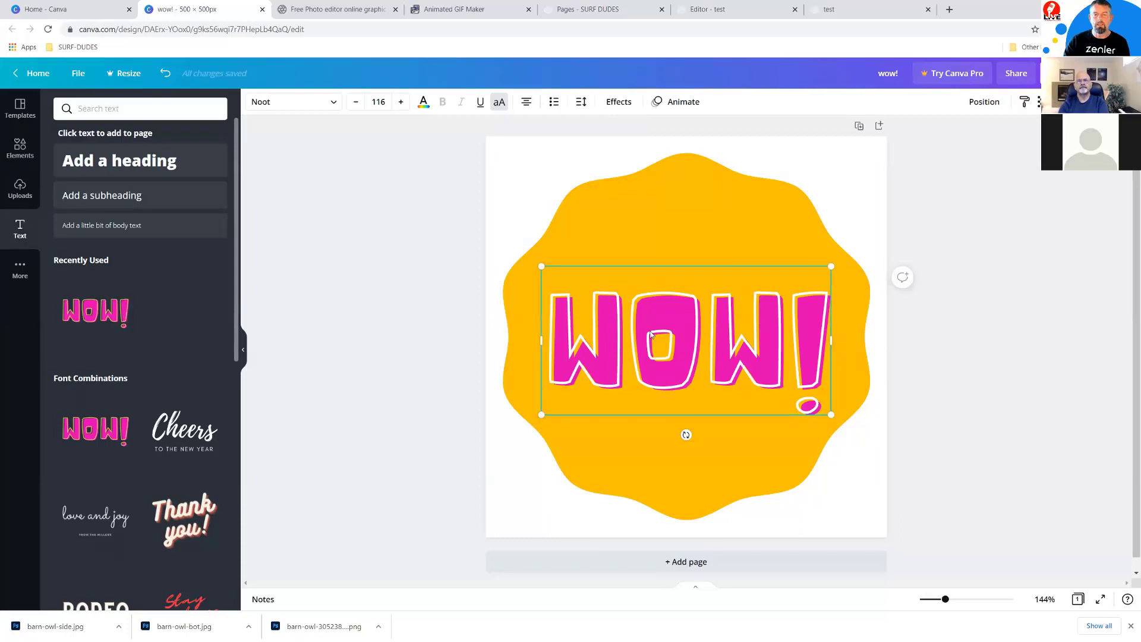
{"action": "left_click", "coordinate": [679, 105]}
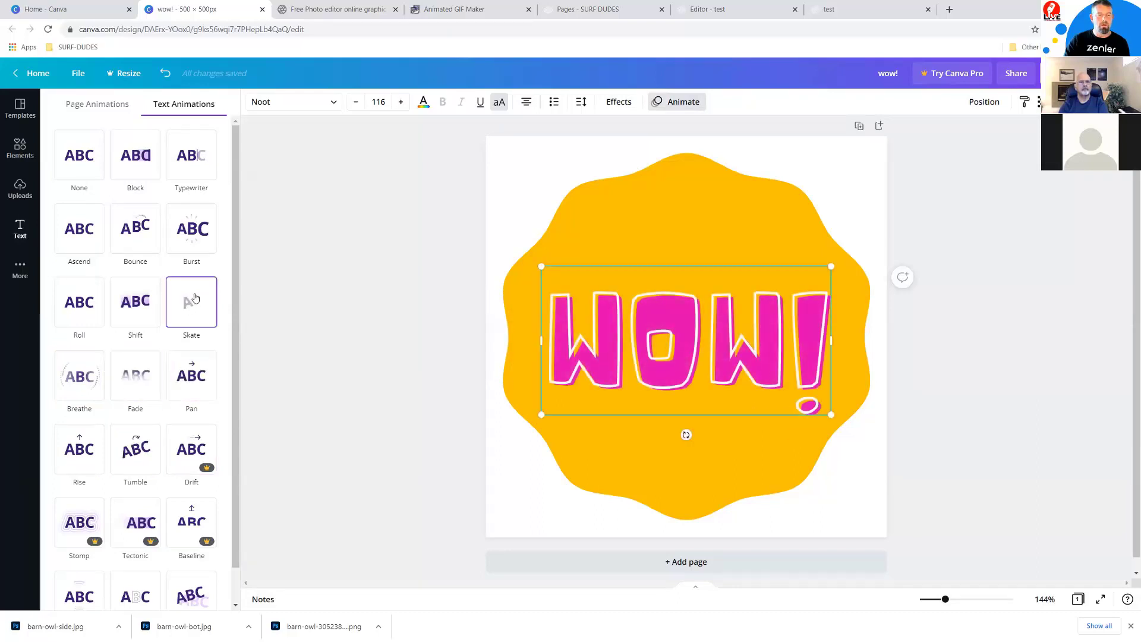
{"action": "left_click", "coordinate": [133, 230]}
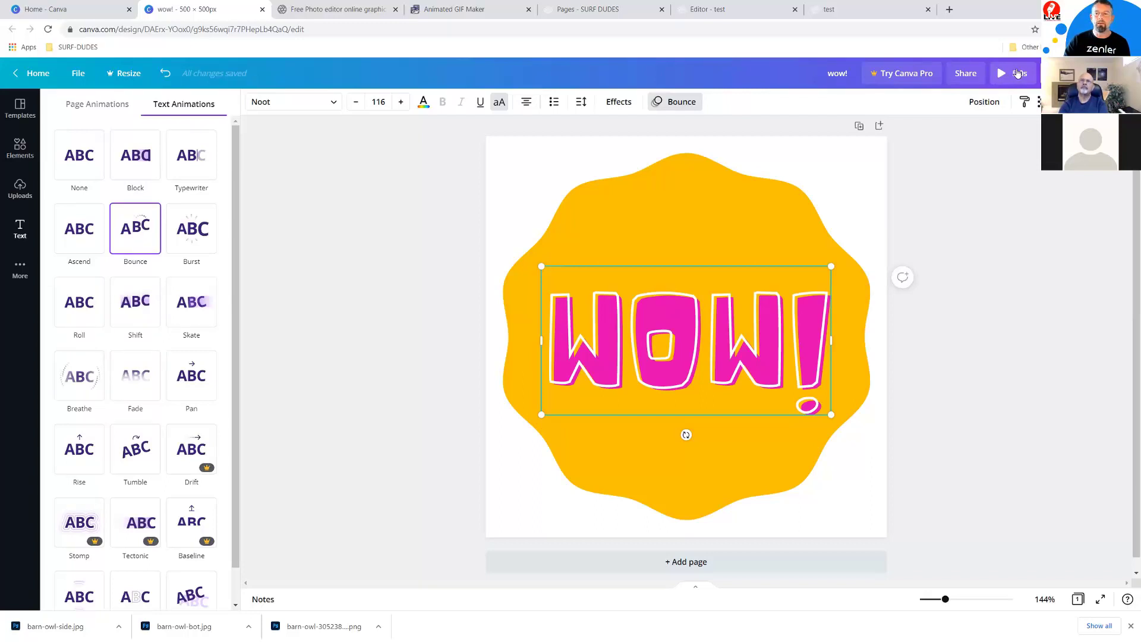
Play the preview of the bouncing "WOW!" design several times, closing it after each viewing.
{"action": "left_click", "coordinate": [1013, 72]}
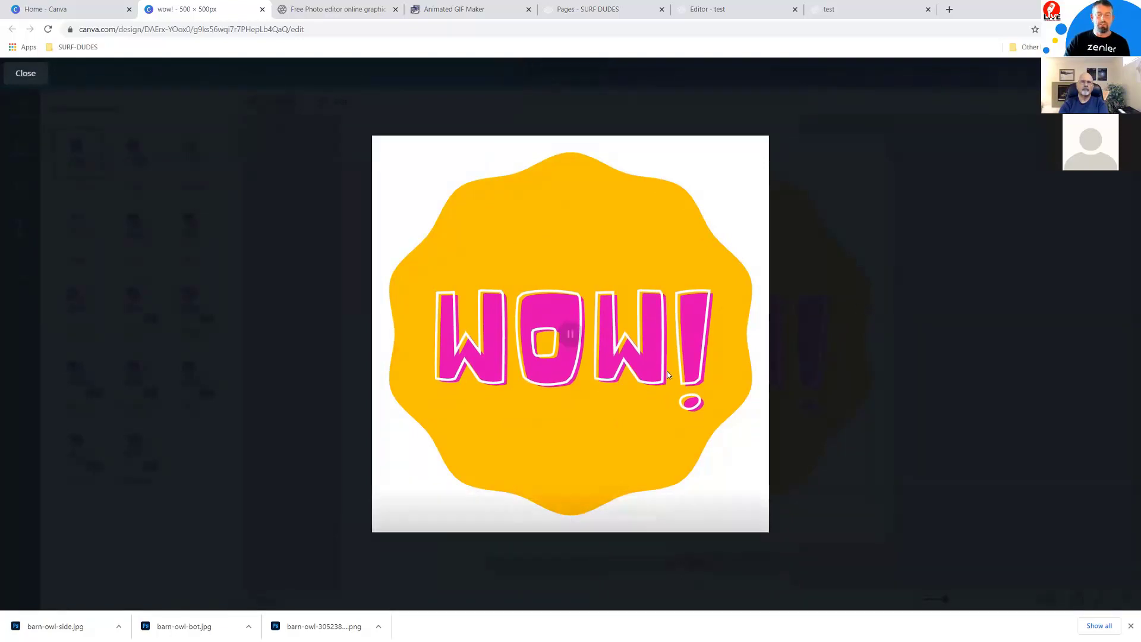
{"action": "left_click", "coordinate": [391, 519]}
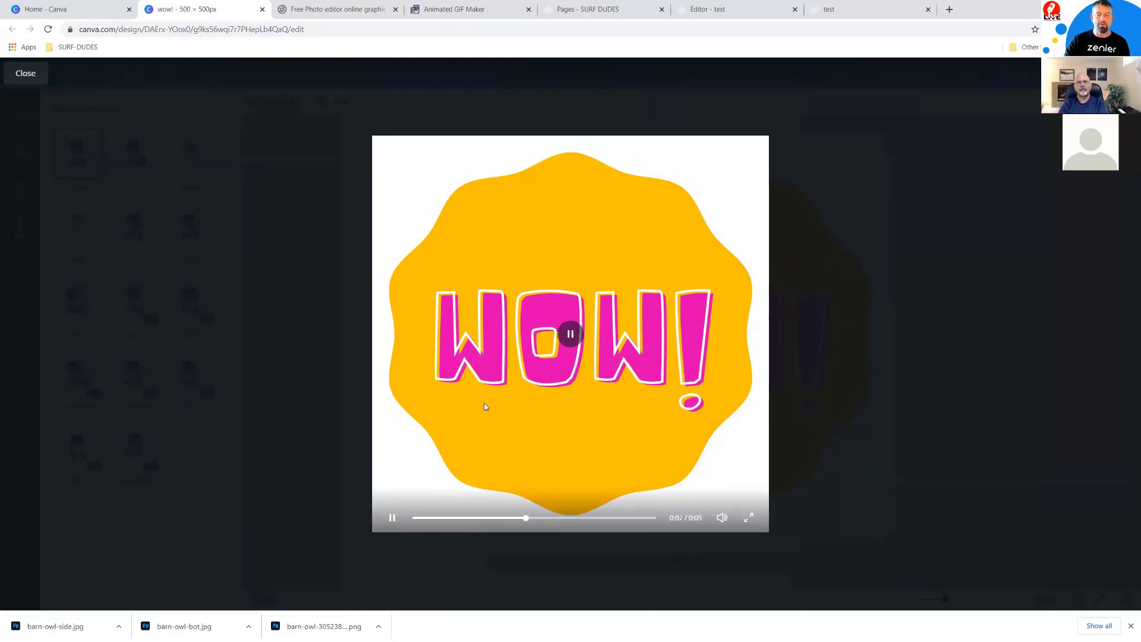
{"action": "left_click", "coordinate": [25, 73]}
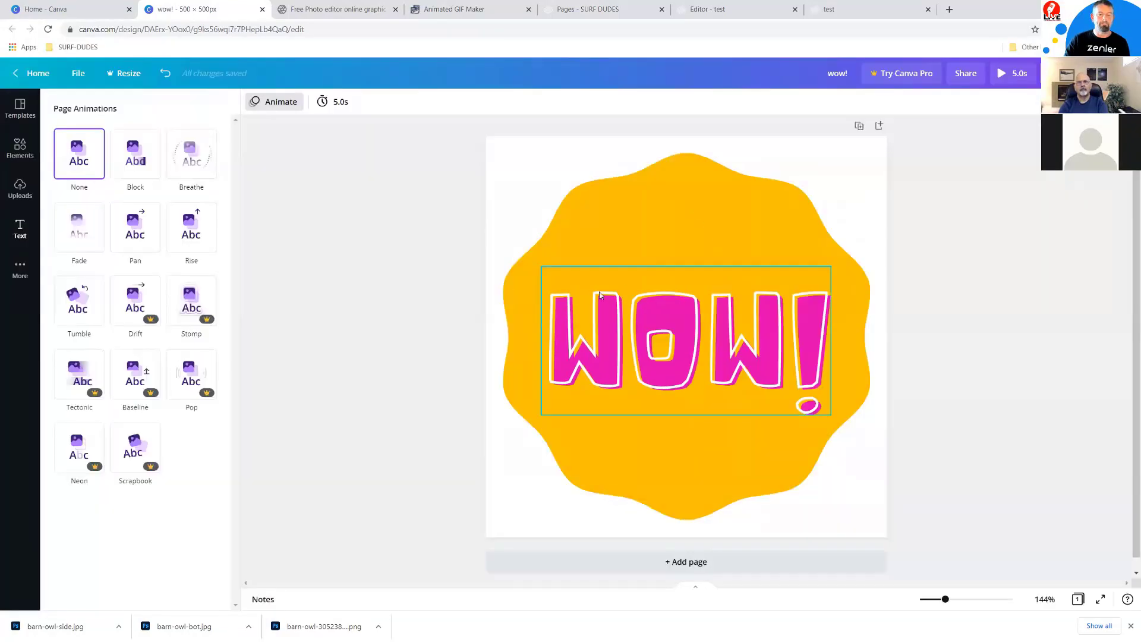
{"action": "left_click", "coordinate": [668, 357]}
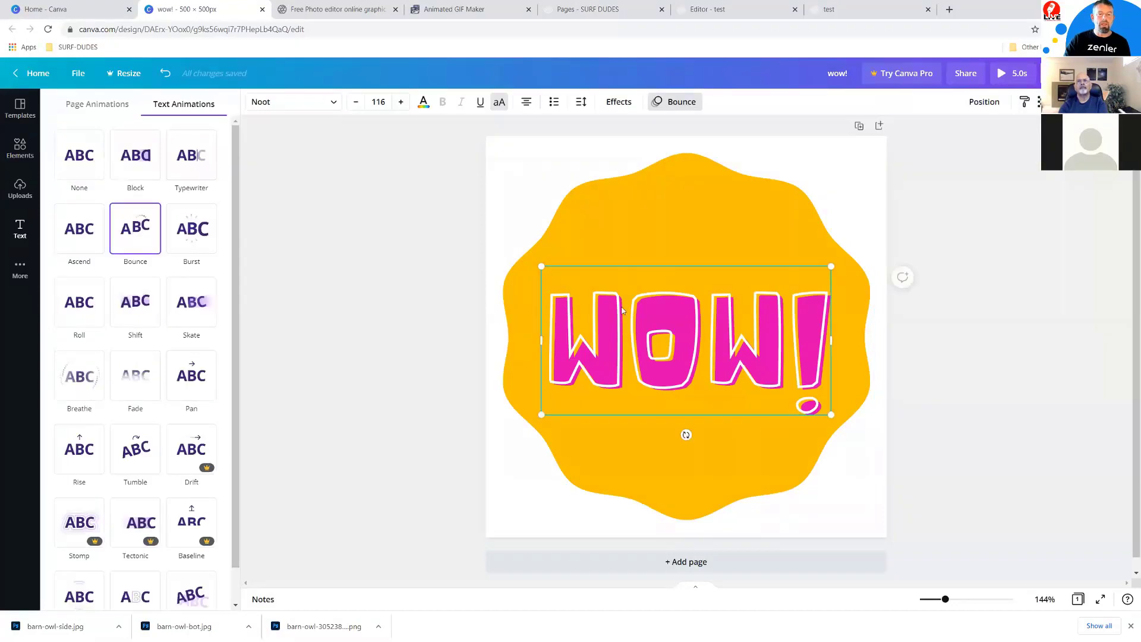
{"action": "left_click", "coordinate": [1003, 74]}
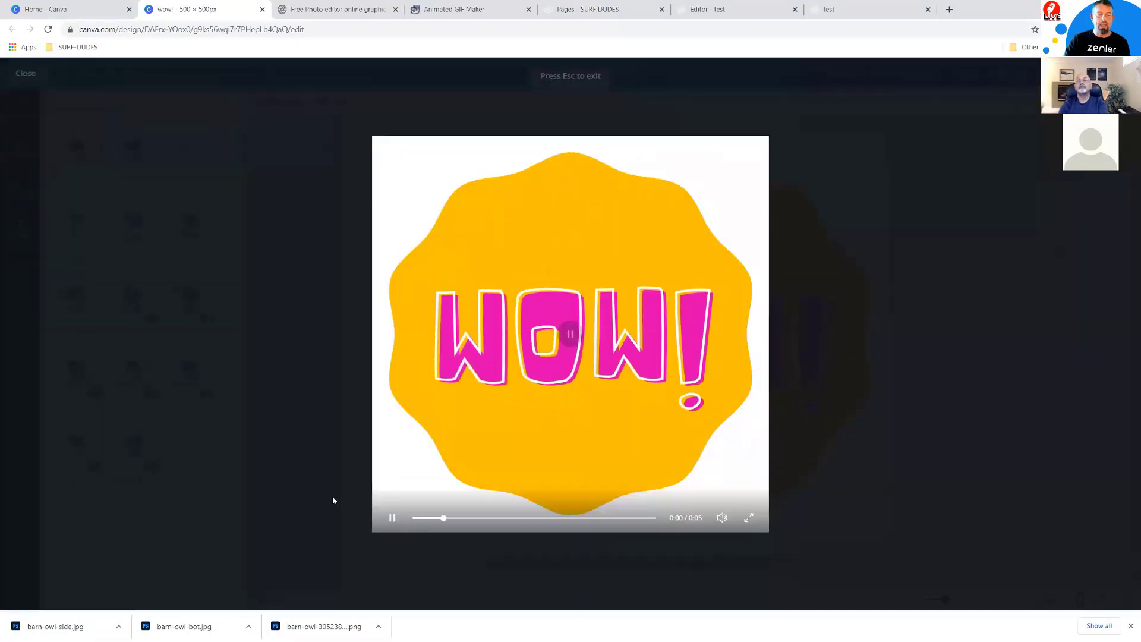
{"action": "left_click", "coordinate": [24, 75]}
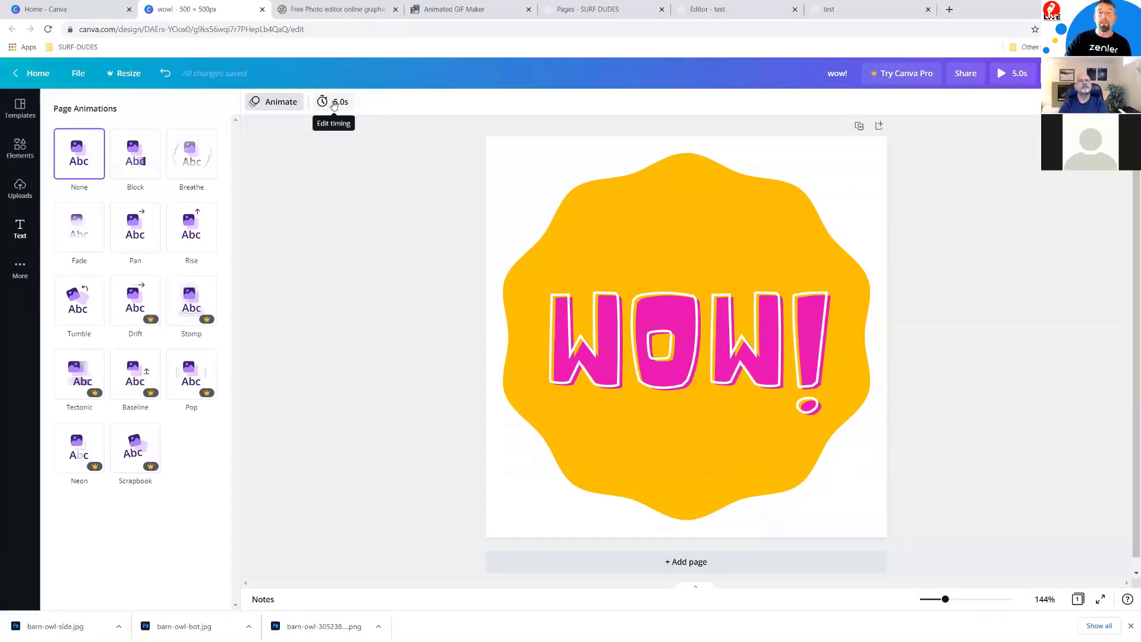
{"action": "left_click", "coordinate": [1003, 76]}
{"action": "left_click", "coordinate": [24, 75]}
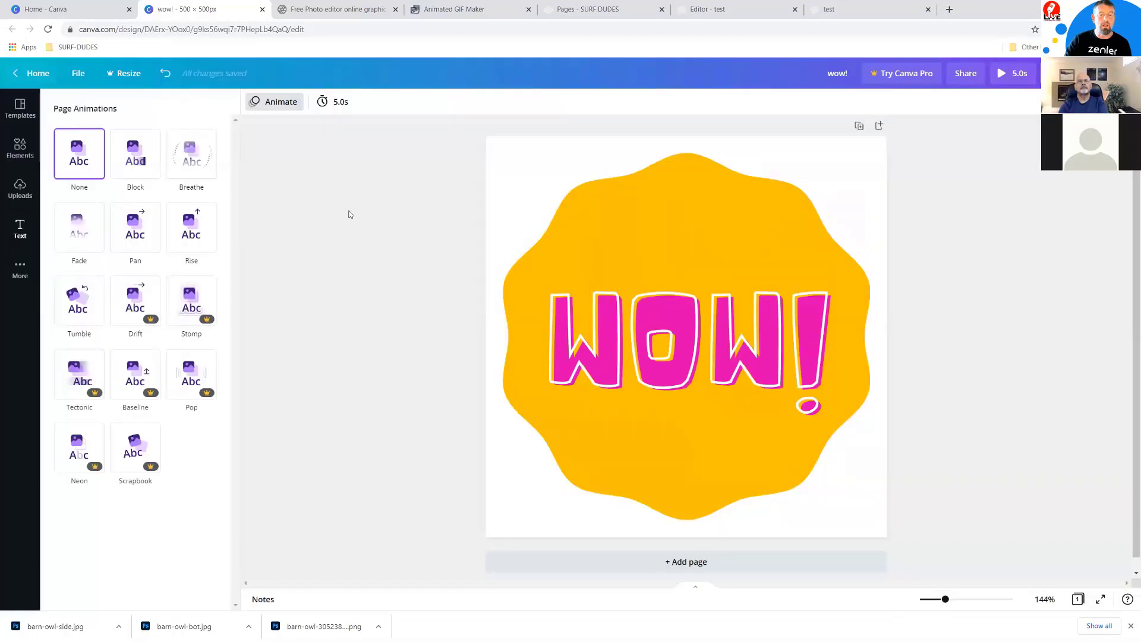
Shorten the page timing to 2.0 seconds.
{"action": "left_click", "coordinate": [341, 102]}
{"action": "left_click_drag", "start_coordinate": [384, 145], "coordinate": [384, 146]}
{"action": "left_click_drag", "start_coordinate": [382, 146], "coordinate": [378, 149]}
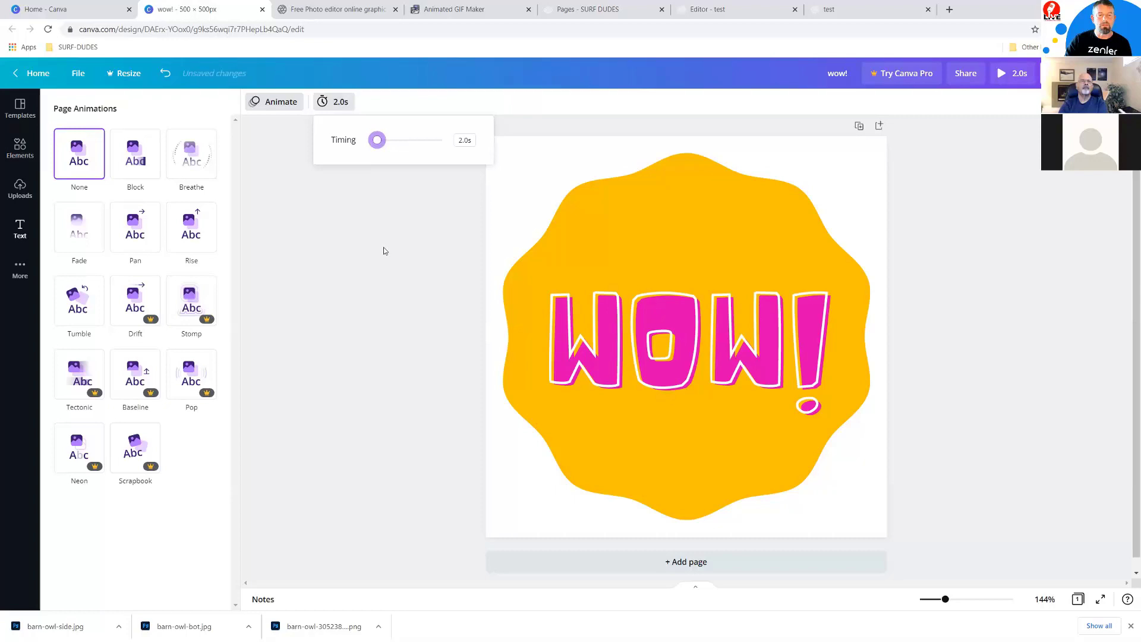
{"action": "left_click", "coordinate": [384, 250]}
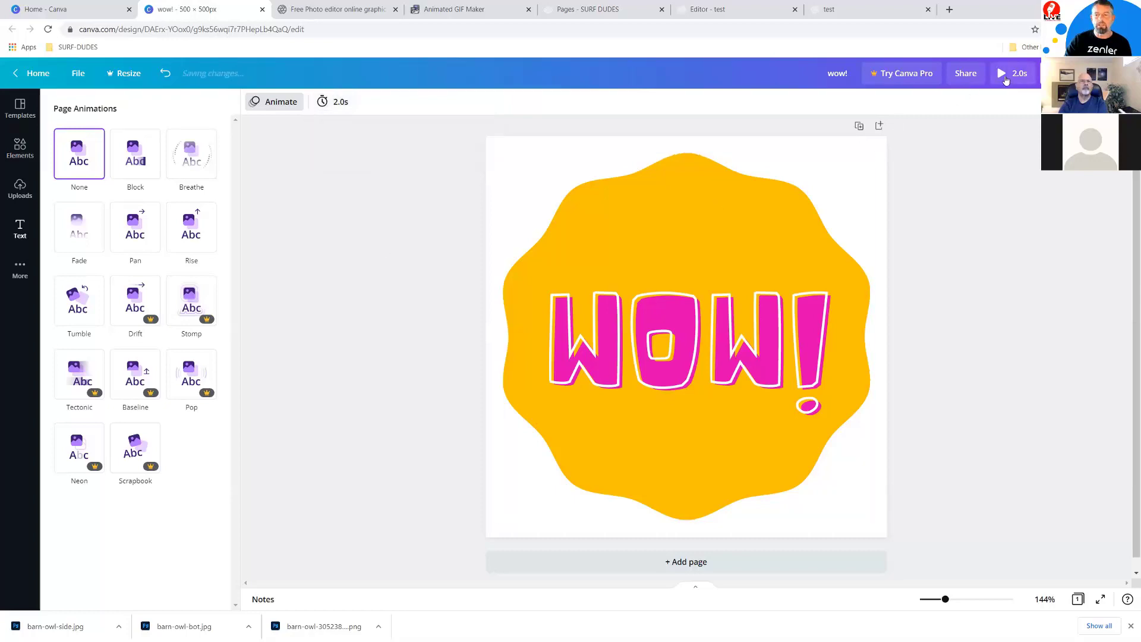
Preview the 2.0-second animation once and download the "WOW!" design as a GIF.
{"action": "left_click", "coordinate": [1005, 78]}
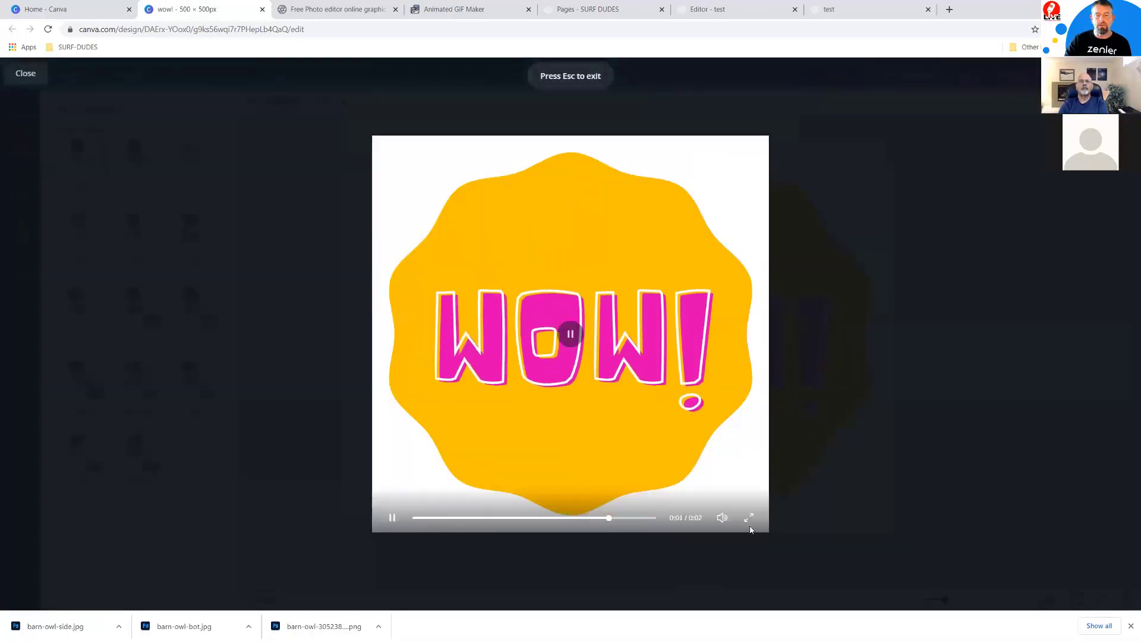
{"action": "left_click", "coordinate": [25, 74]}
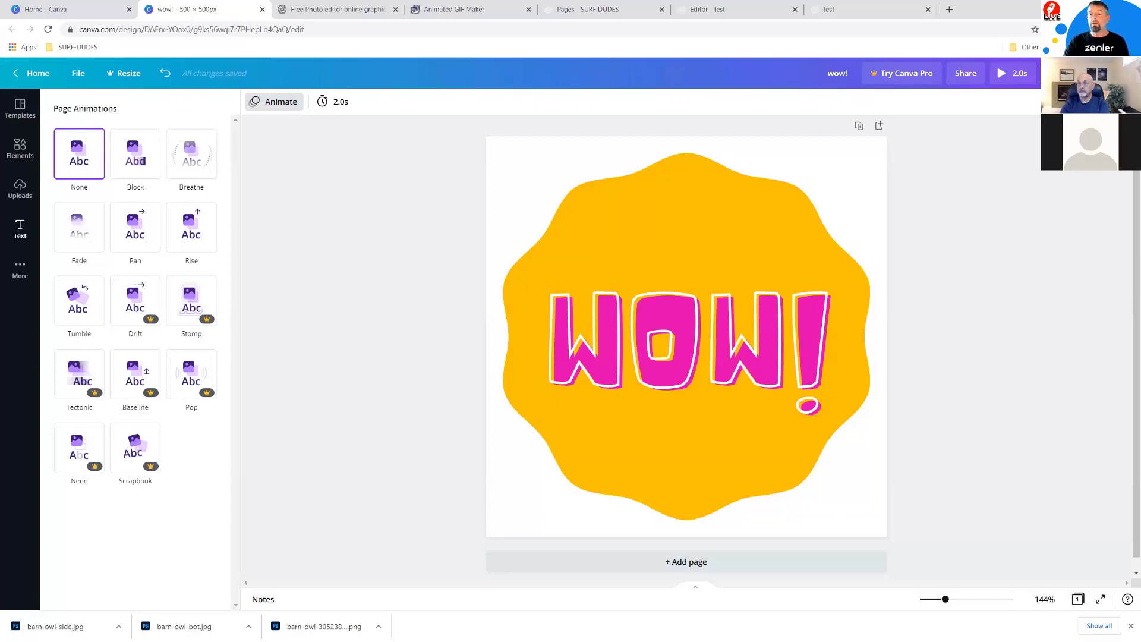
{"action": "left_click", "coordinate": [1059, 73]}
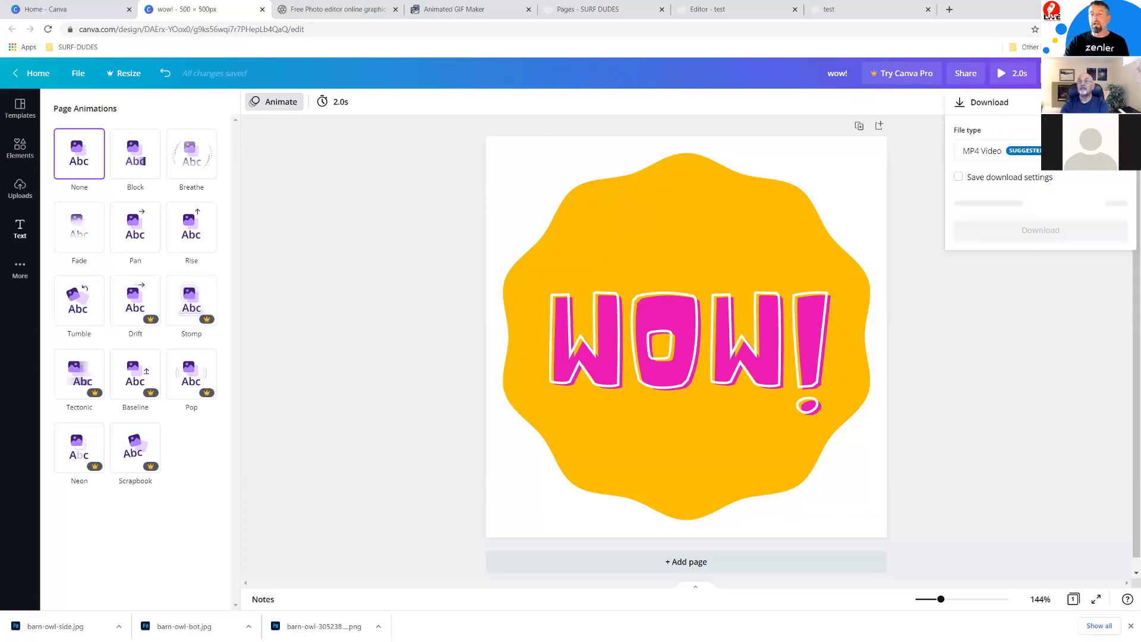
{"action": "left_click", "coordinate": [987, 151]}
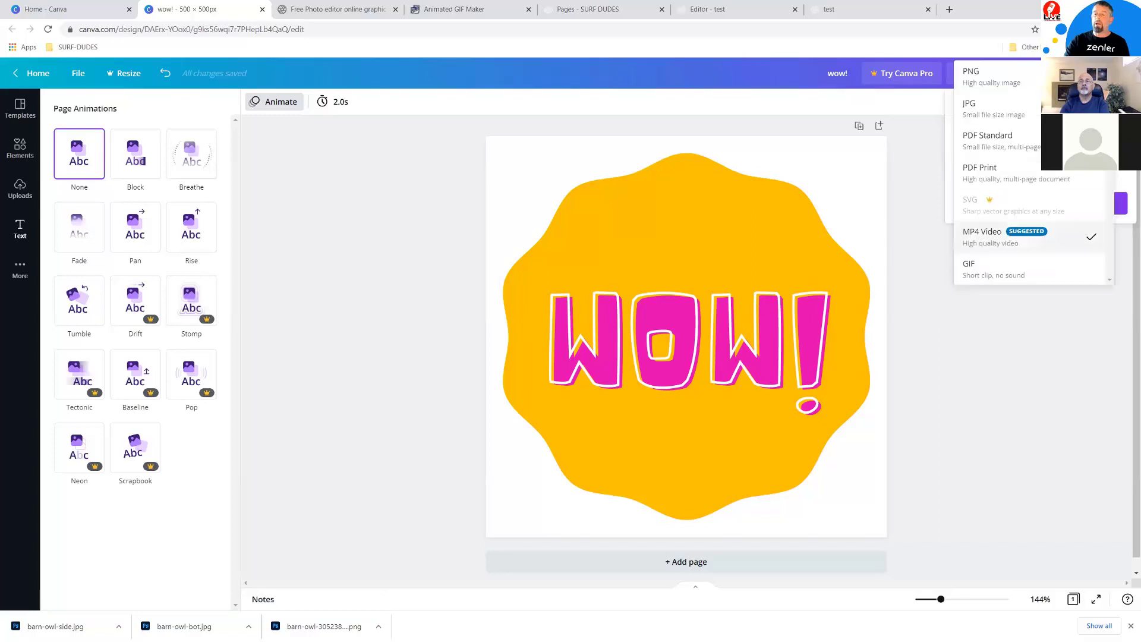
{"action": "left_click", "coordinate": [999, 278]}
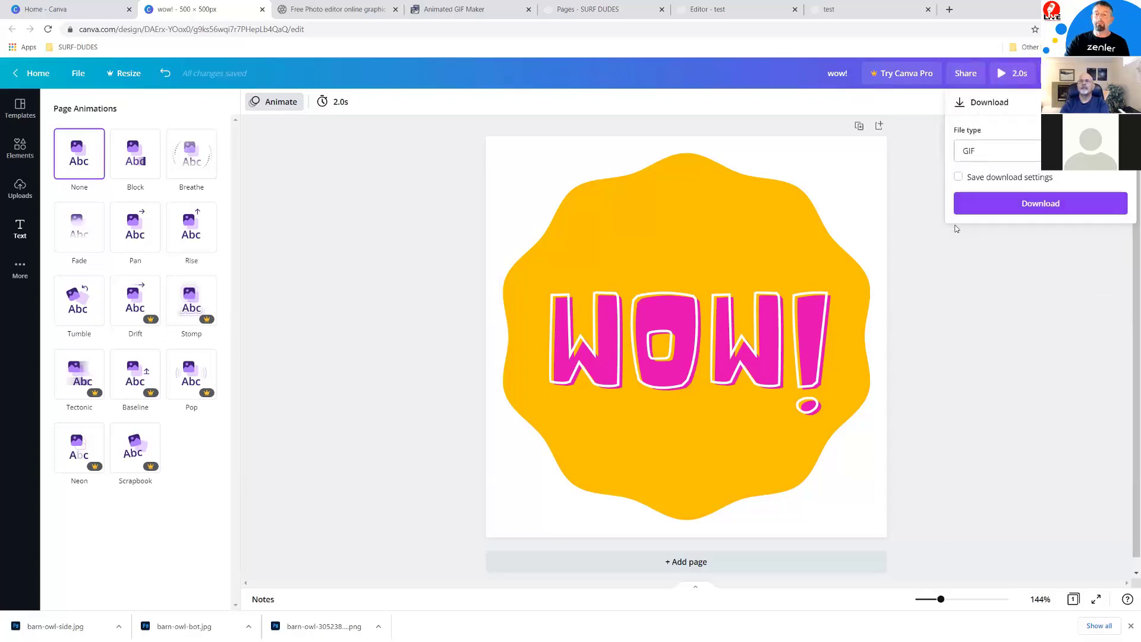
{"action": "left_click", "coordinate": [1034, 205]}
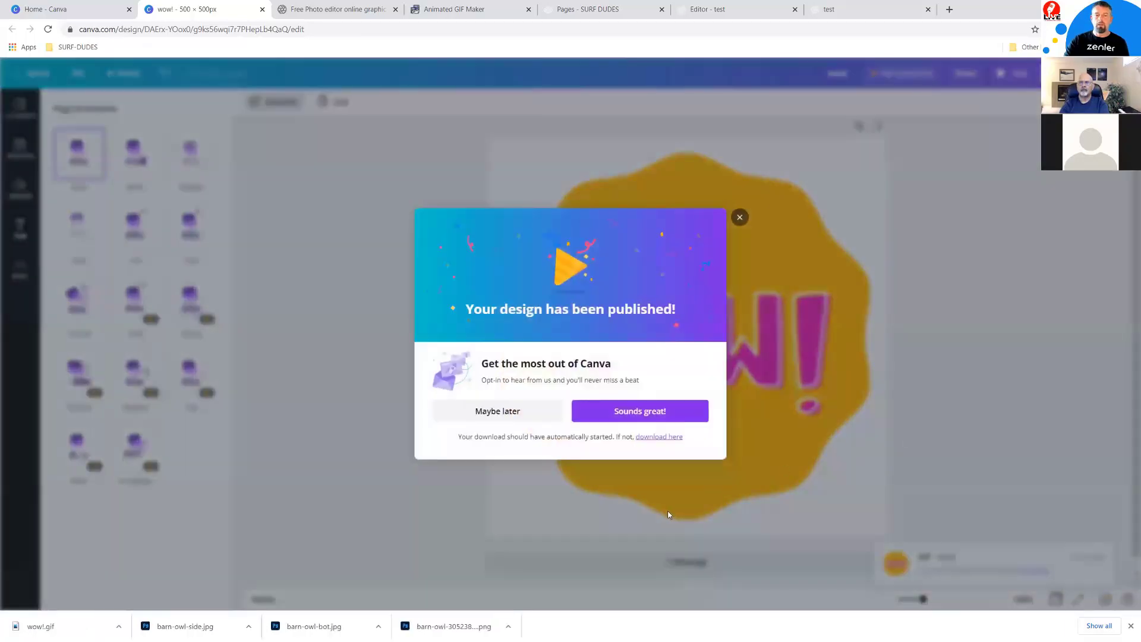
{"action": "left_click", "coordinate": [740, 218]}
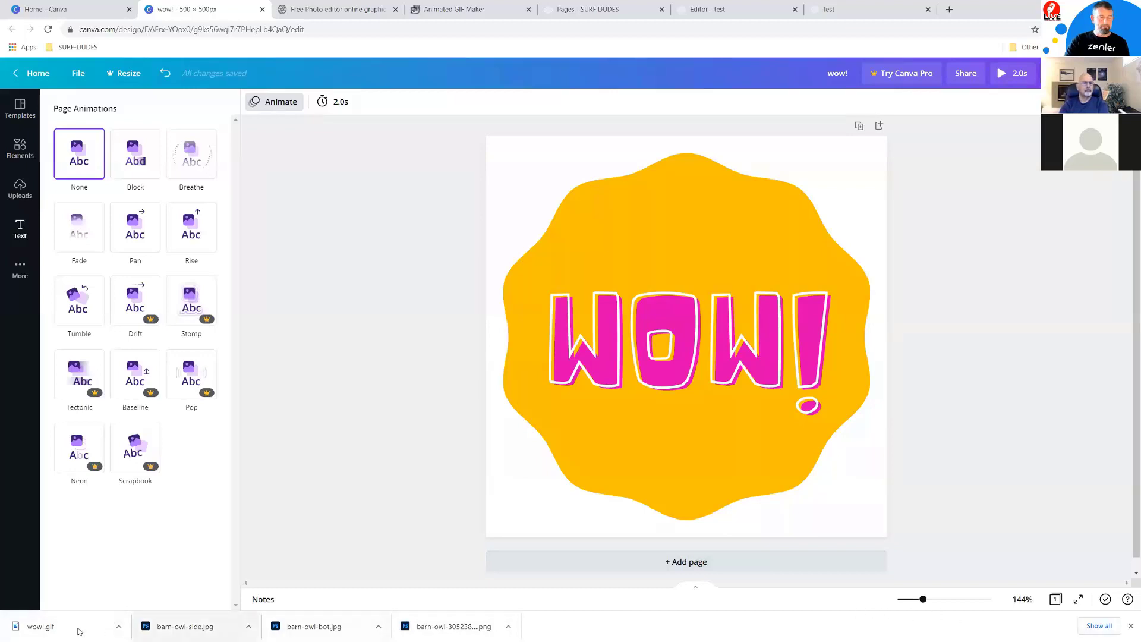
Check the downloaded wow!.gif in the Downloads folder and return to the design.
{"action": "left_click", "coordinate": [119, 627]}
{"action": "left_click", "coordinate": [141, 590]}
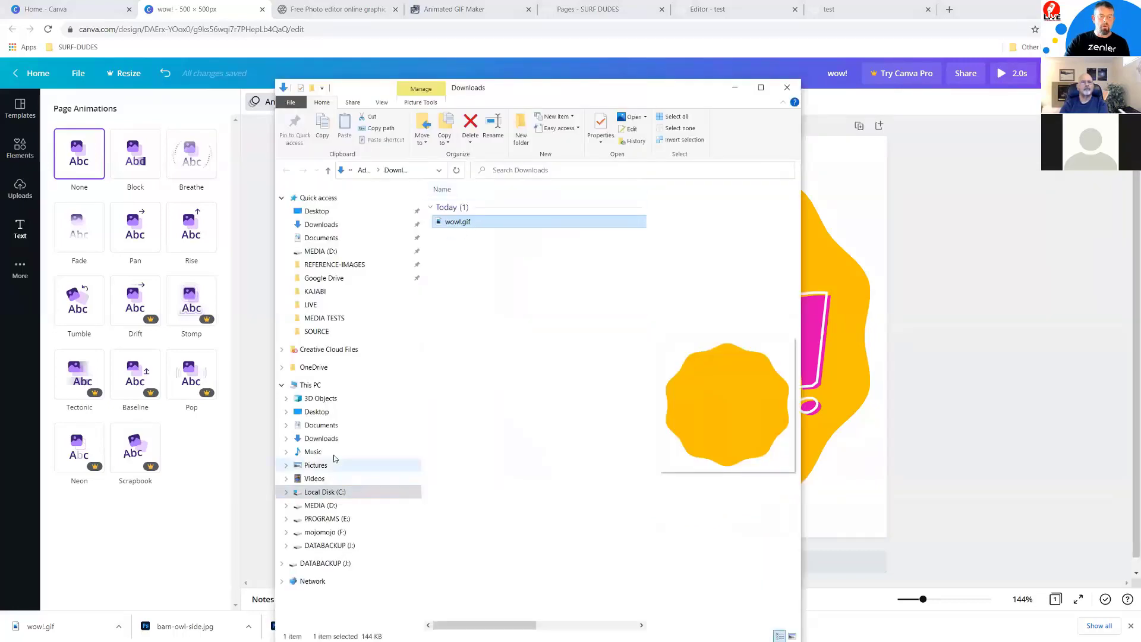
{"action": "left_click", "coordinate": [315, 439]}
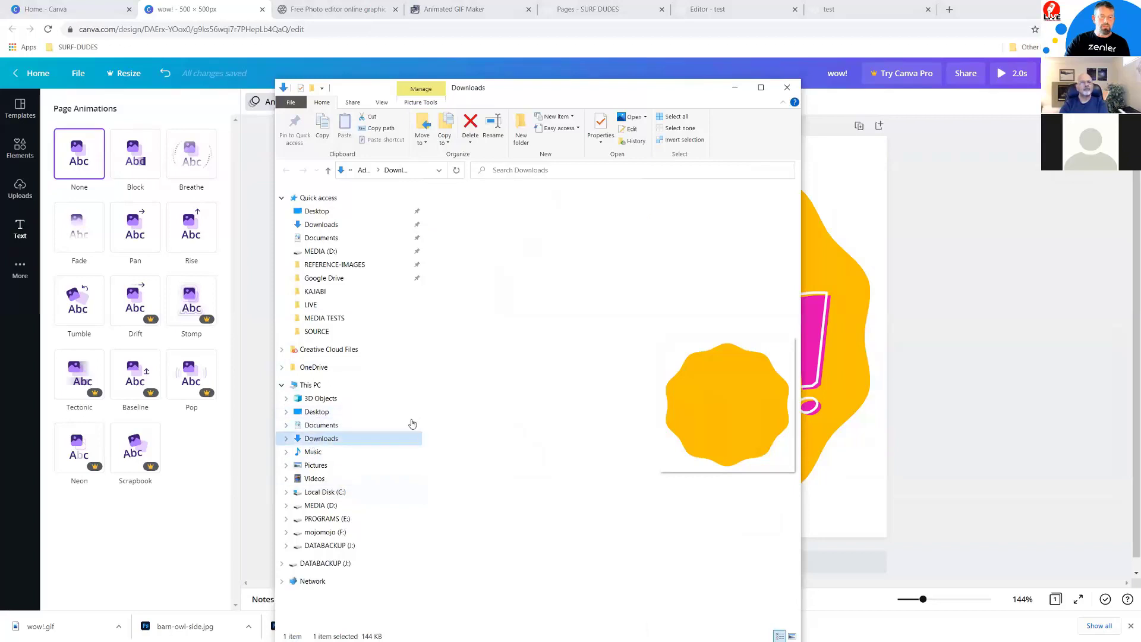
{"action": "left_click", "coordinate": [450, 220]}
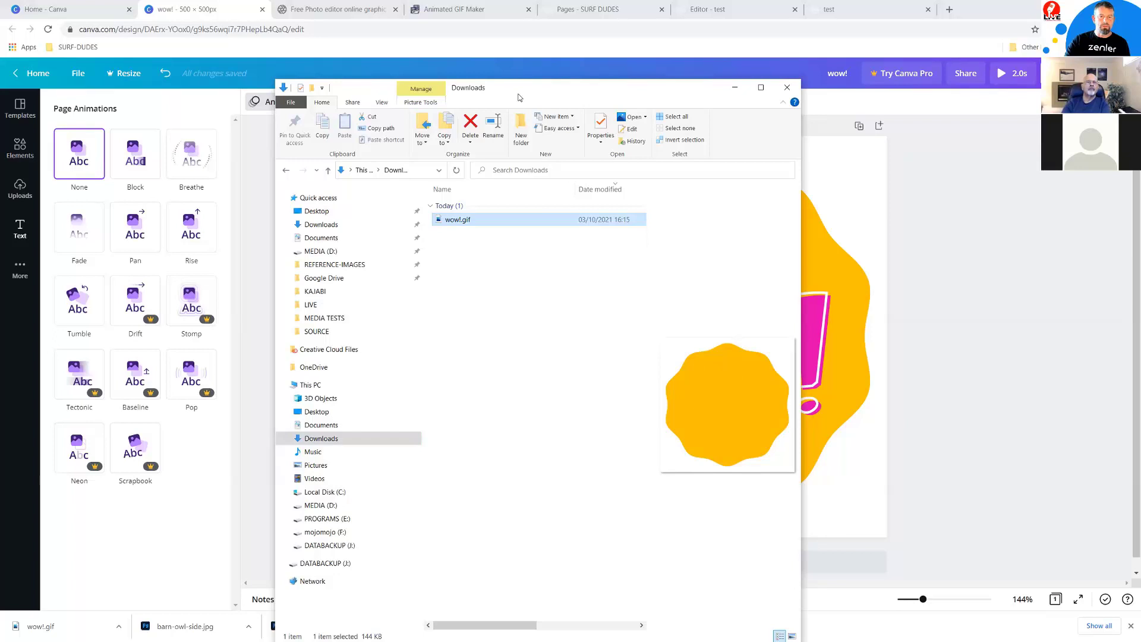
{"action": "left_click", "coordinate": [1108, 264]}
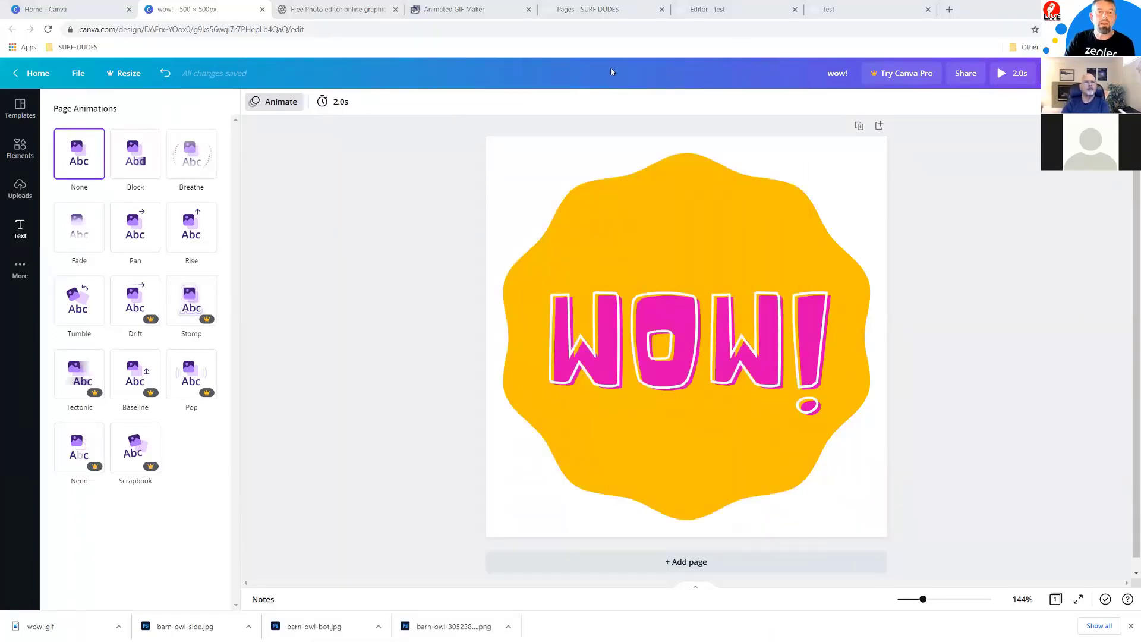
Switch to the test page editor and duplicate the orange "WOW!" circle image.
{"action": "left_click", "coordinate": [743, 13]}
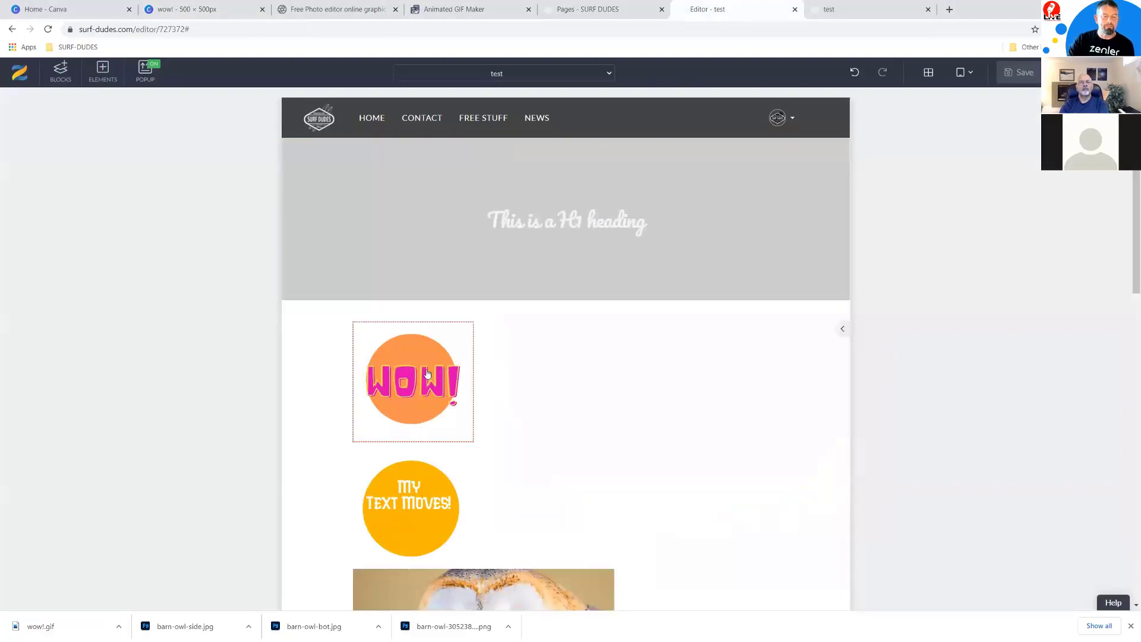
{"action": "left_click", "coordinate": [385, 344]}
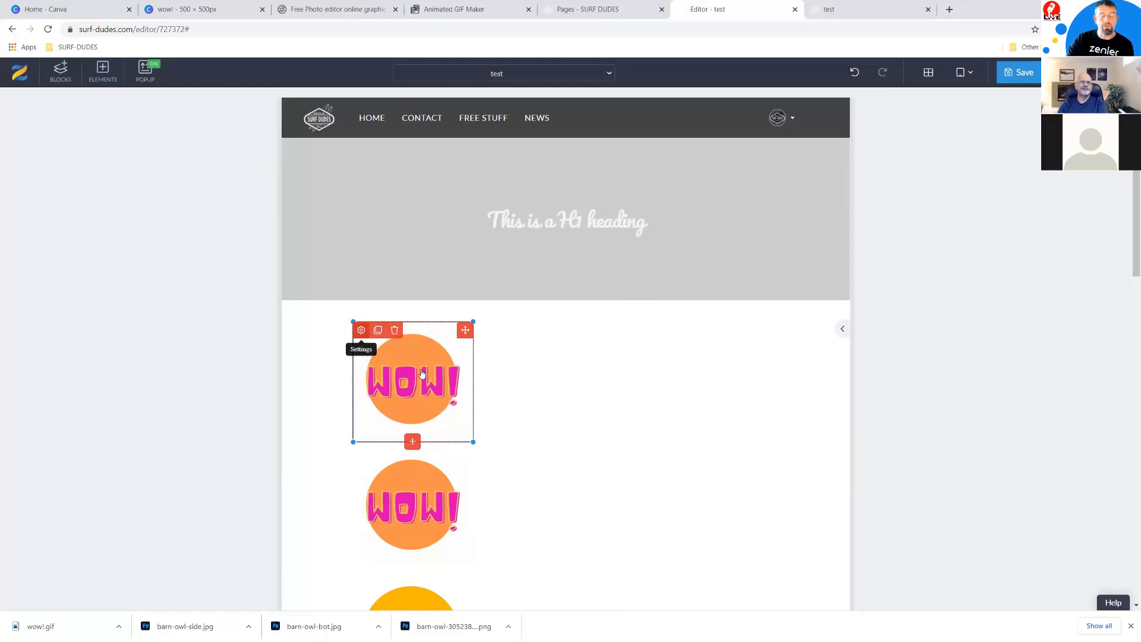
Replace the upper "WOW!" circle image with wow!.gif uploaded from the Downloads folder.
{"action": "left_click", "coordinate": [970, 214]}
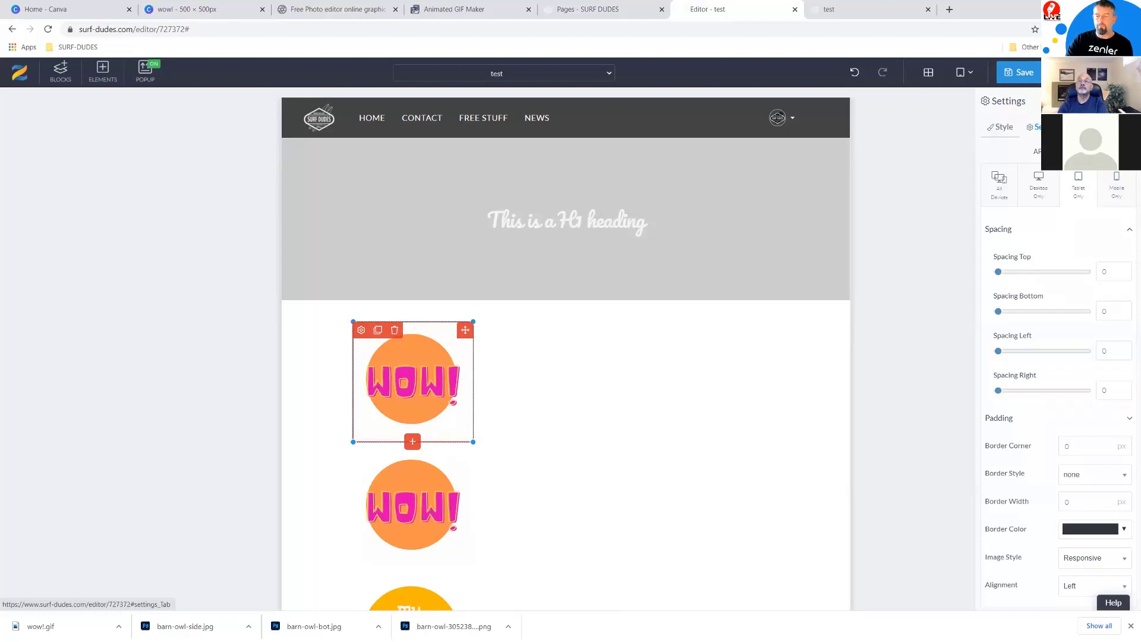
{"action": "left_click", "coordinate": [1037, 126]}
{"action": "left_click", "coordinate": [1096, 157]}
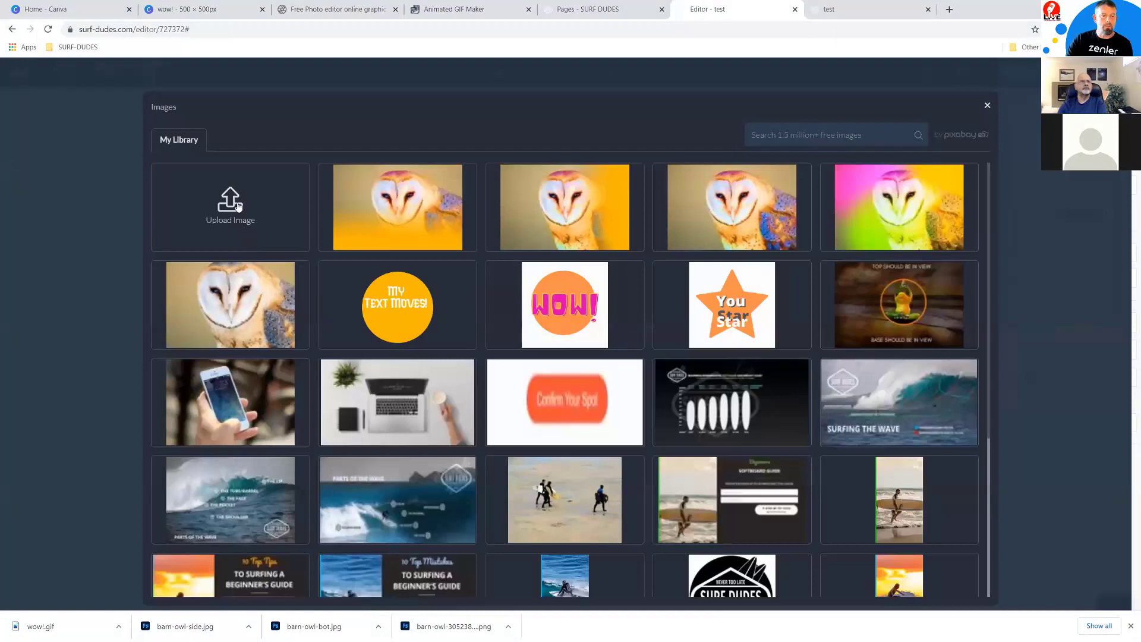
{"action": "left_click", "coordinate": [238, 207]}
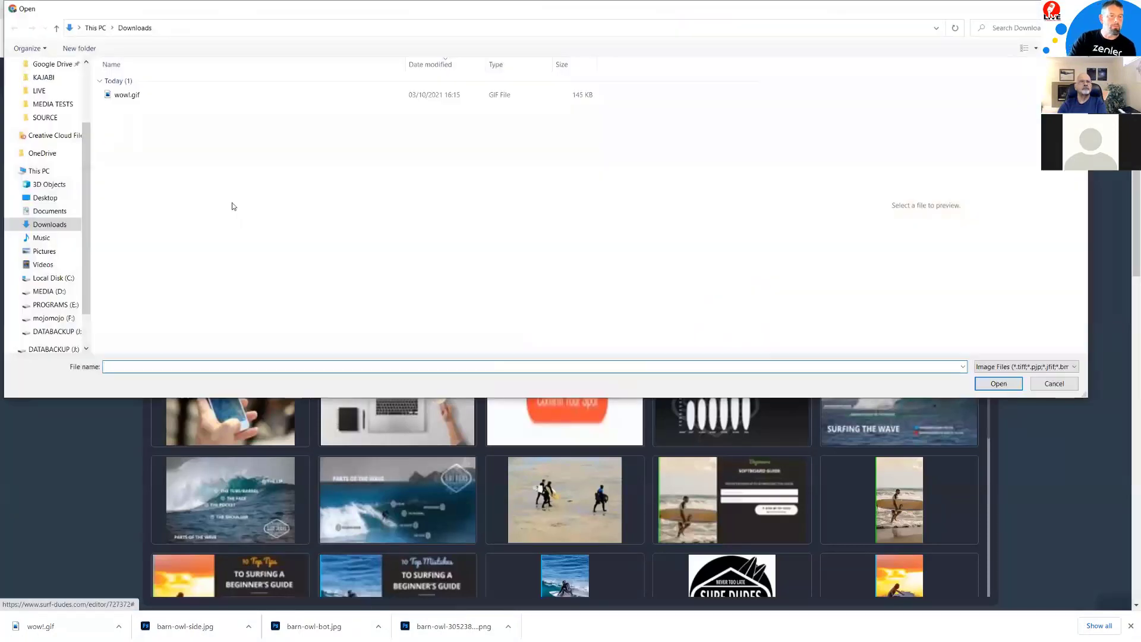
{"action": "left_click", "coordinate": [127, 96]}
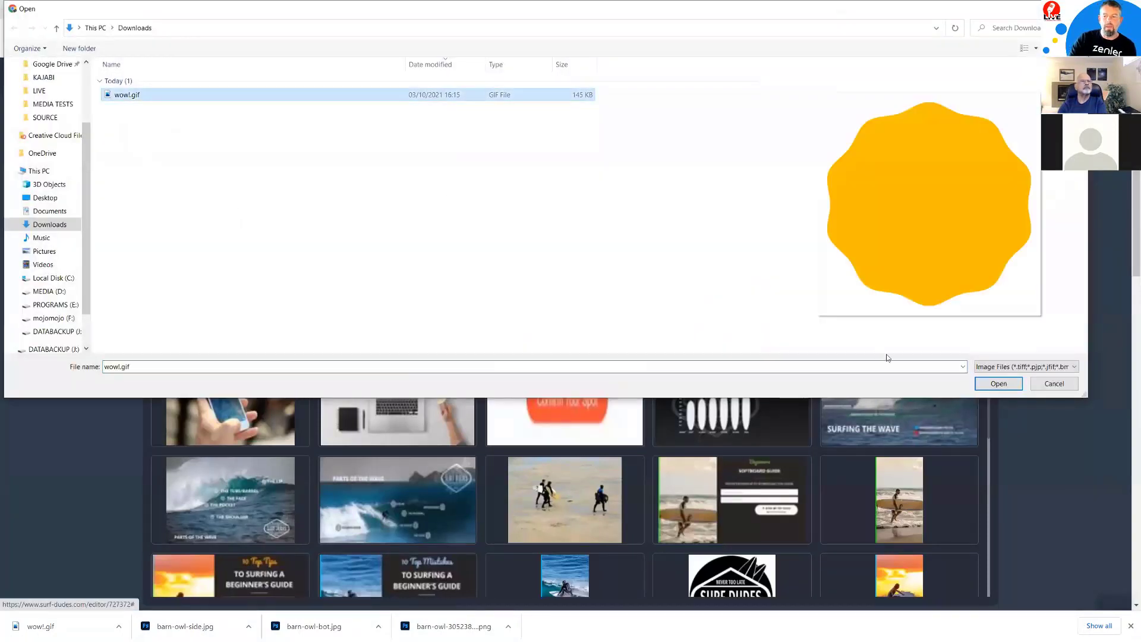
{"action": "left_click", "coordinate": [999, 383]}
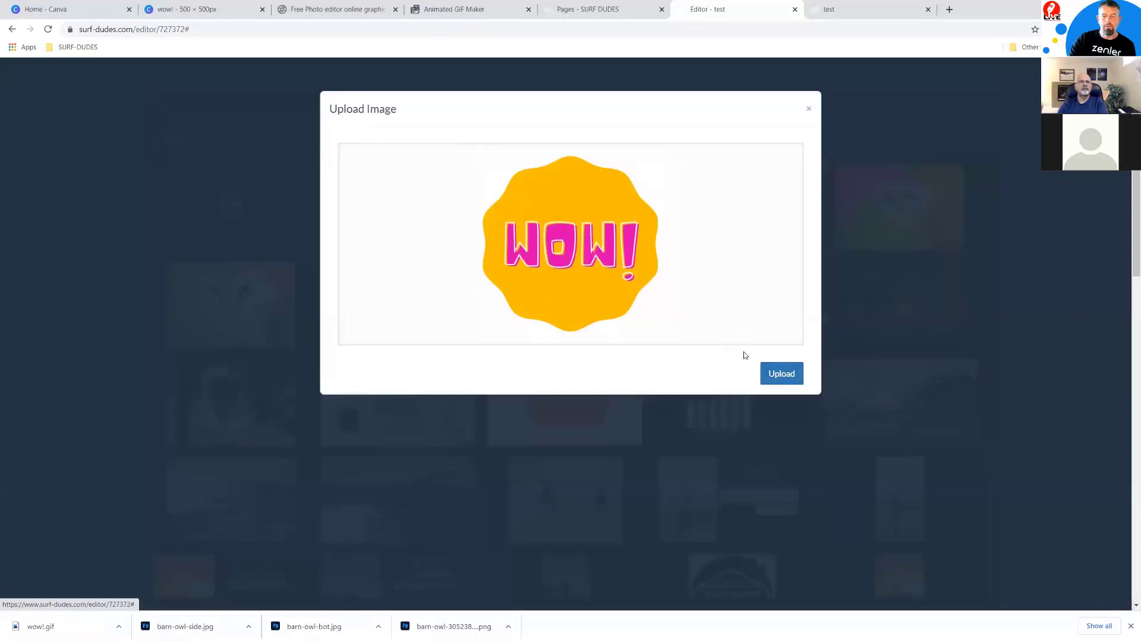
{"action": "left_click", "coordinate": [779, 367]}
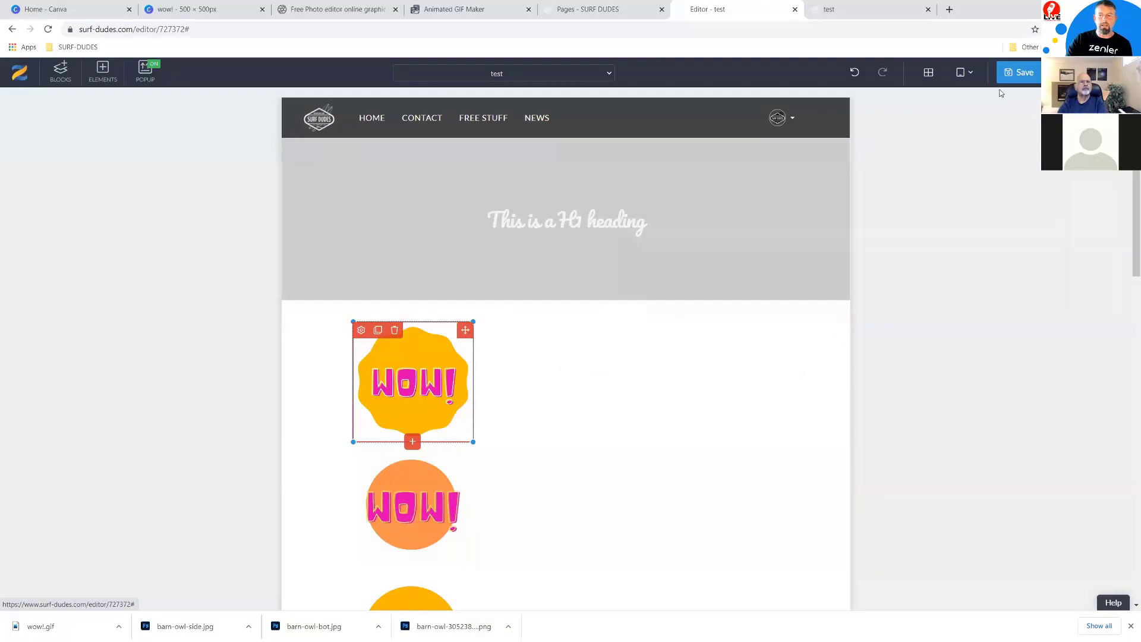
Save the test page and reload its live preview to view the new badge.
{"action": "left_click", "coordinate": [1019, 72]}
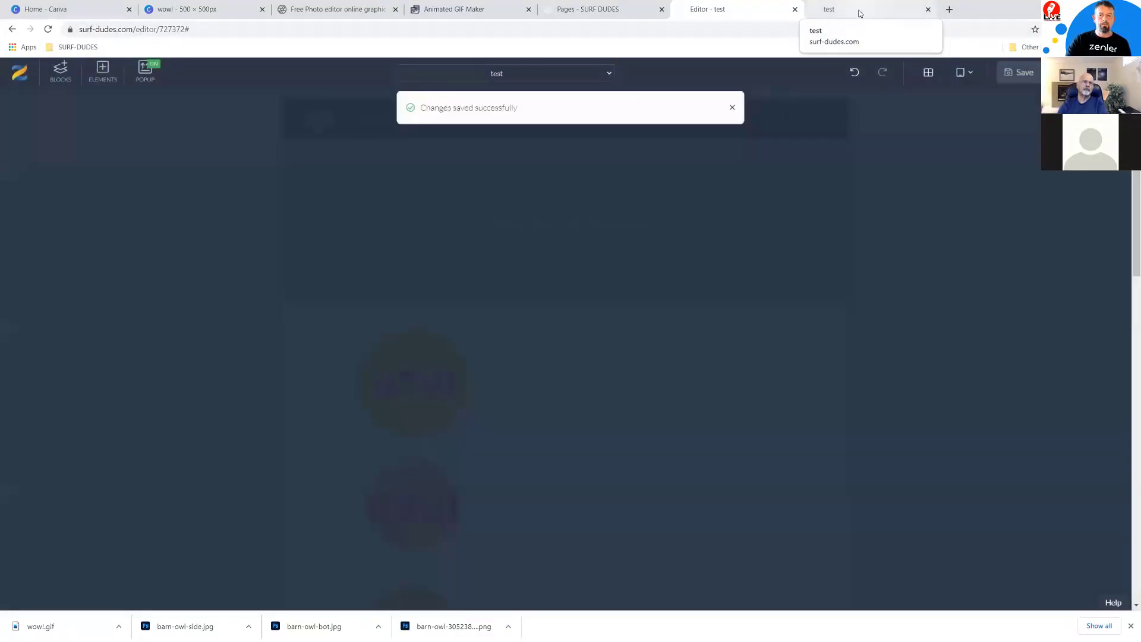
{"action": "left_click", "coordinate": [858, 13]}
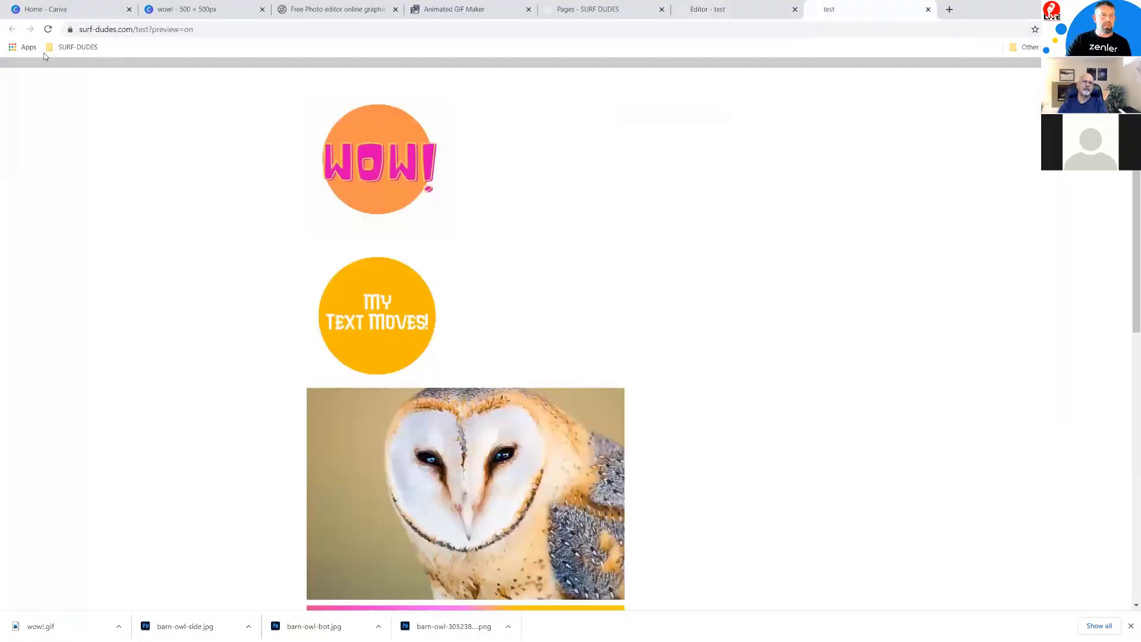
{"action": "left_click", "coordinate": [48, 29]}
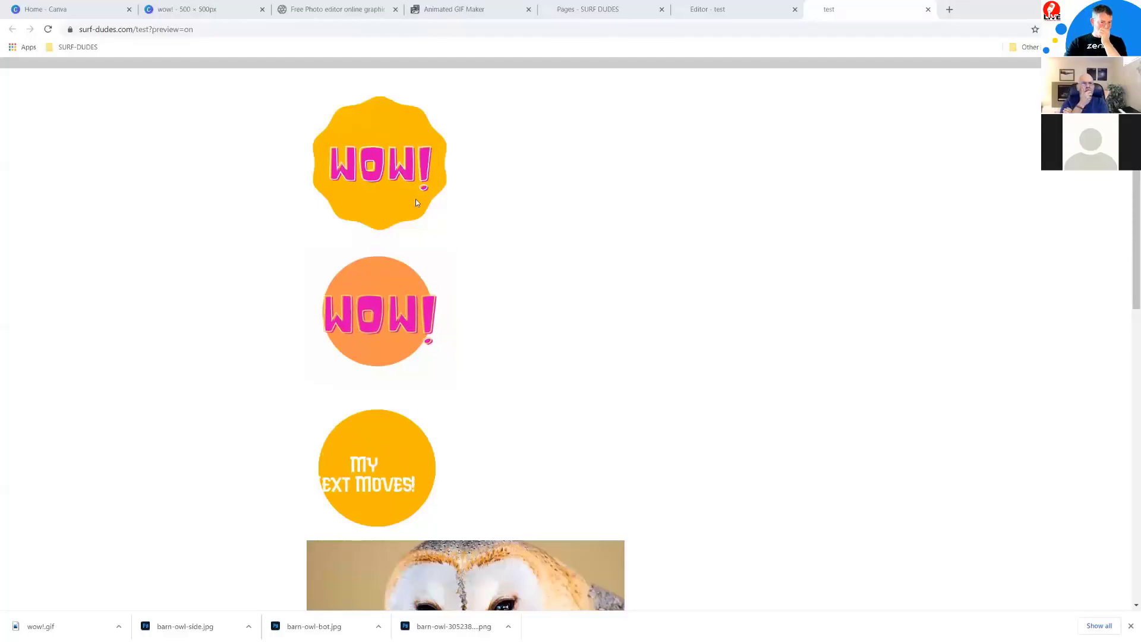
Return to the Canva design and inspect the animation options of the badge shape and the "WOW!" text.
{"action": "left_click", "coordinate": [88, 10]}
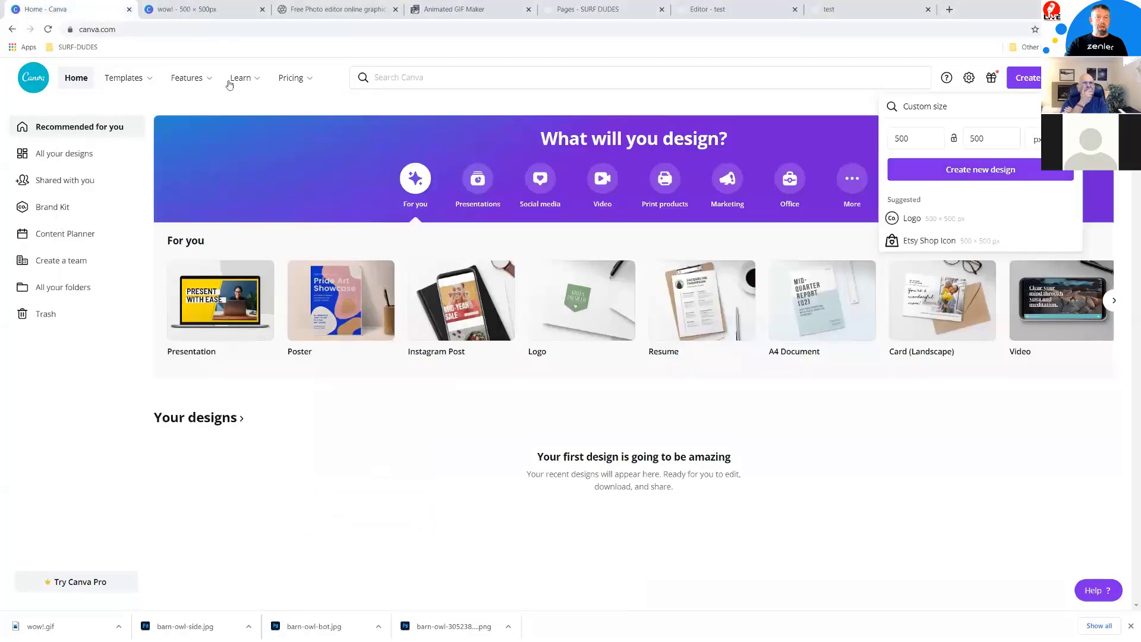
{"action": "left_click", "coordinate": [172, 9]}
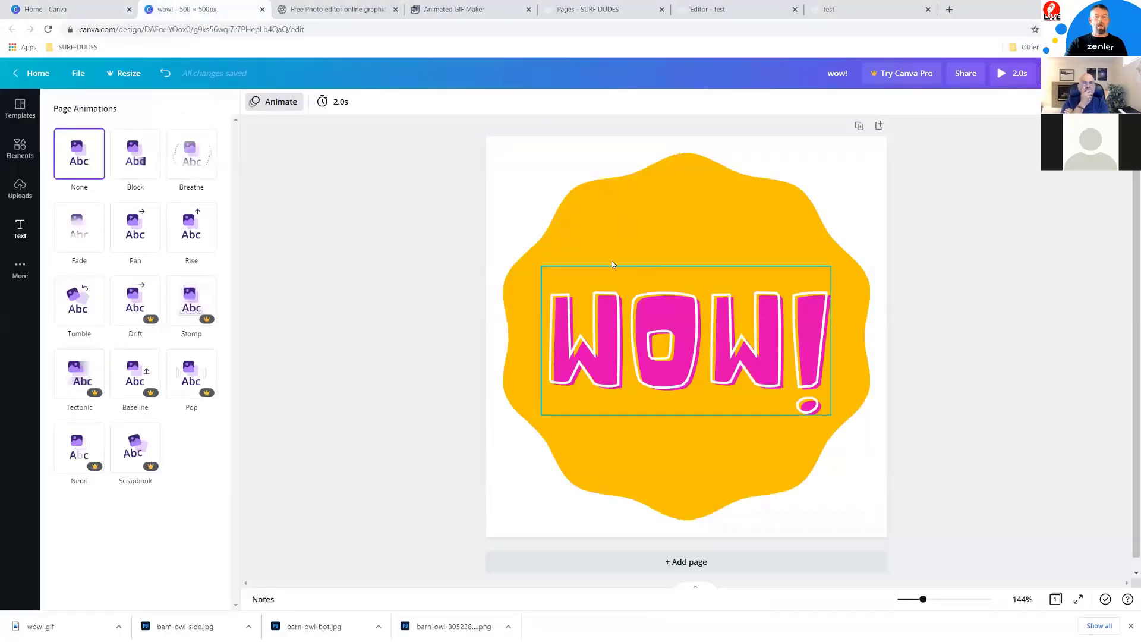
{"action": "left_click", "coordinate": [607, 236]}
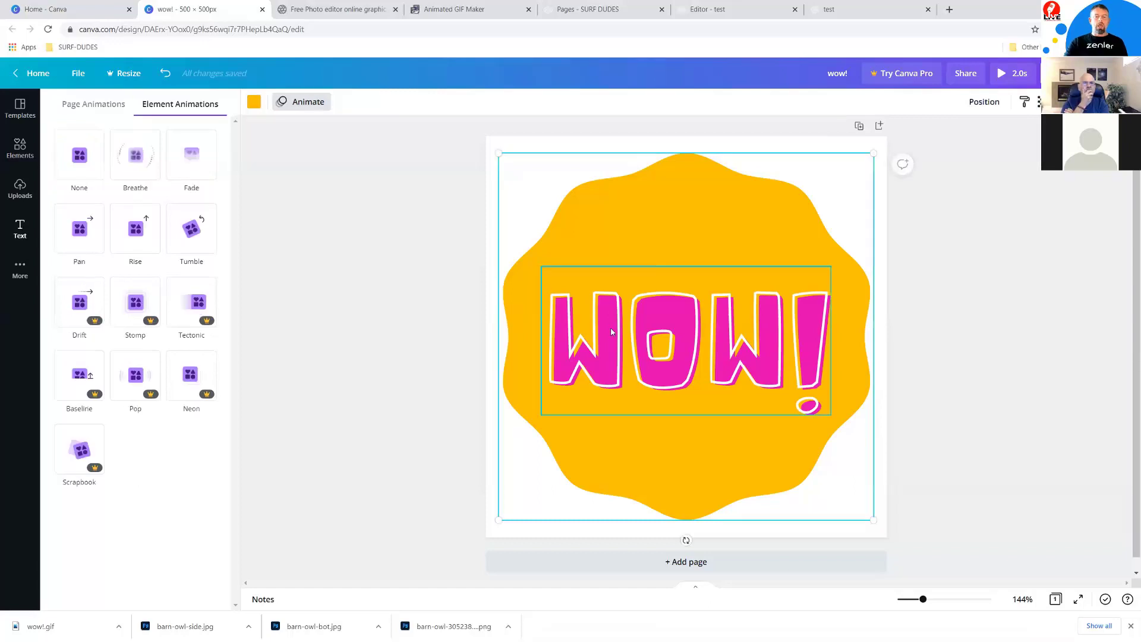
{"action": "left_click", "coordinate": [586, 331]}
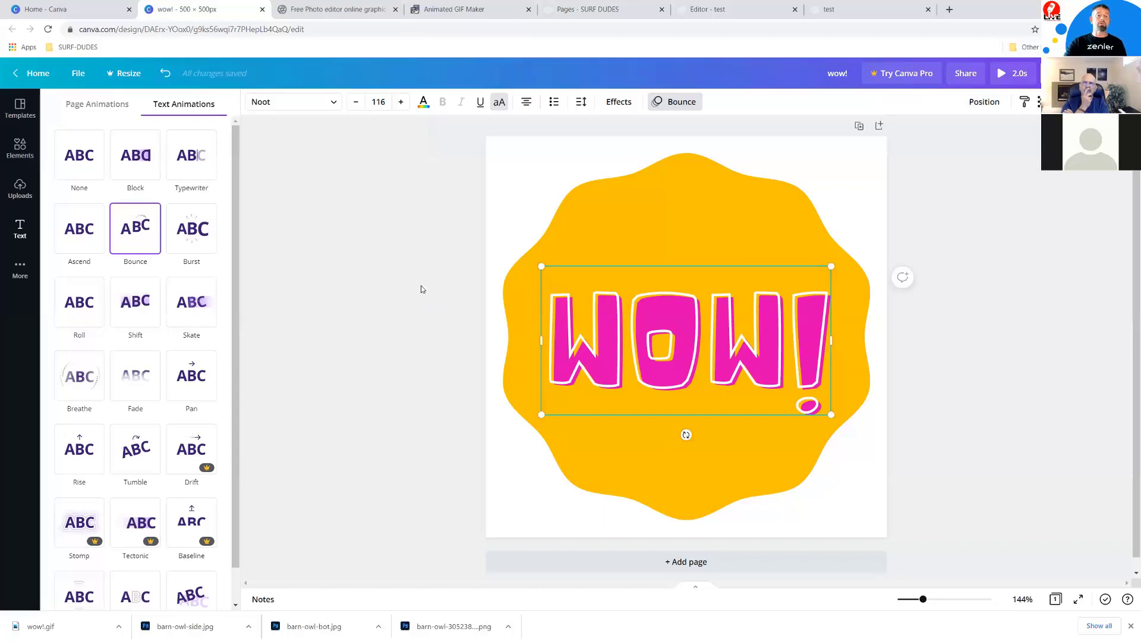
Look over the animated circles in the test page editor and view the Pixlr and ezgif Animated GIF Maker sites.
{"action": "left_click", "coordinate": [752, 10]}
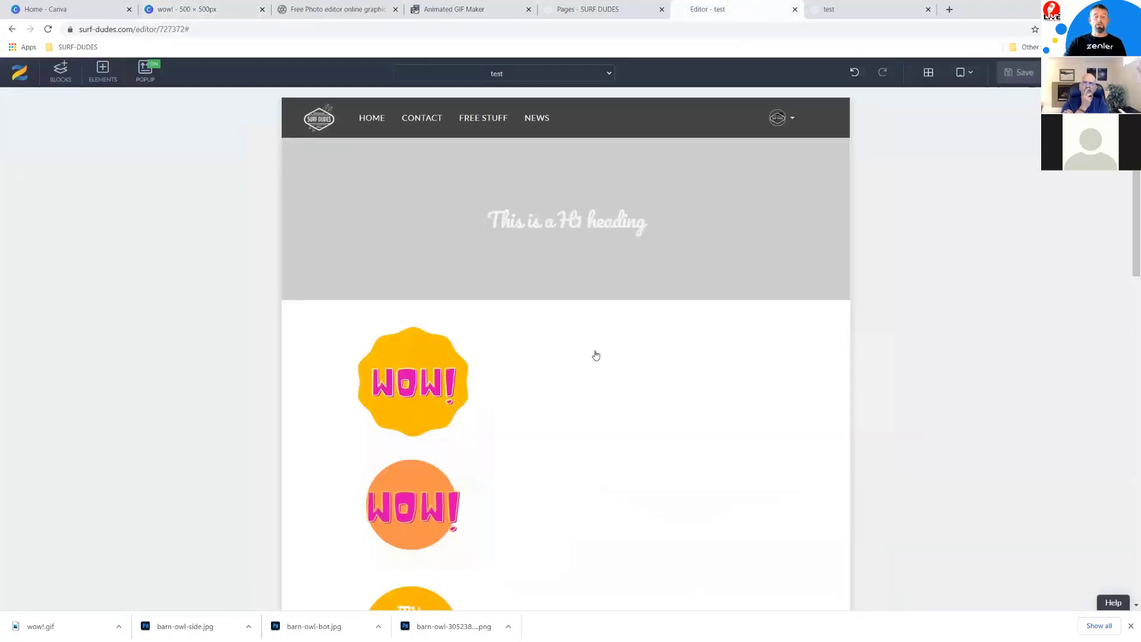
{"action": "scroll", "coordinate": [537, 446], "scroll_direction": "down", "scroll_amount": 1}
{"action": "scroll", "coordinate": [537, 446], "scroll_direction": "down", "scroll_amount": 3}
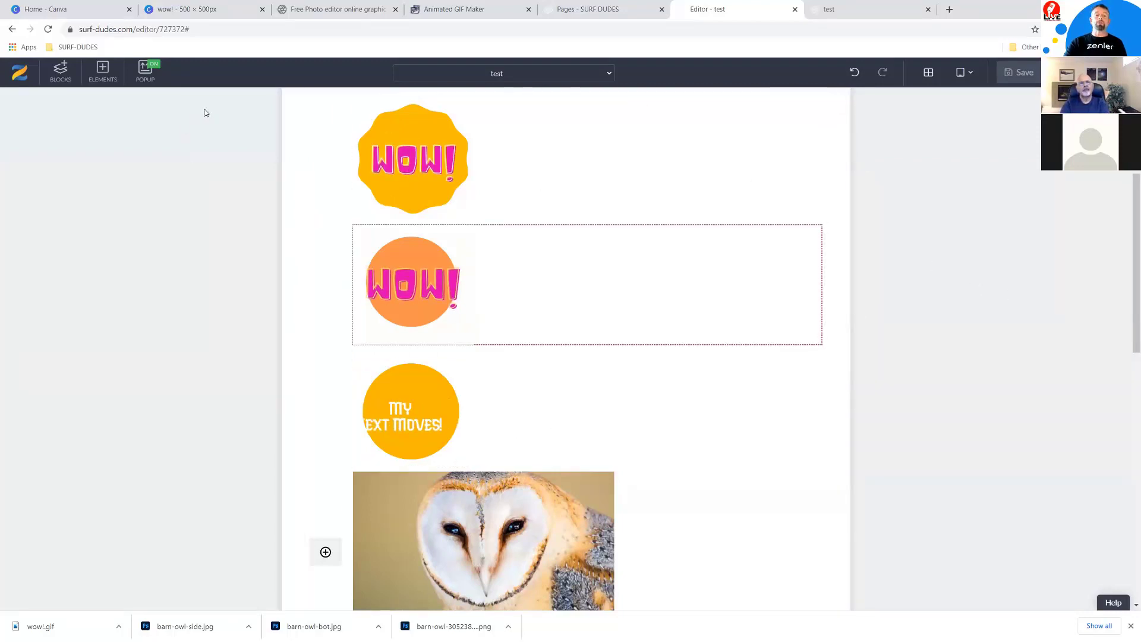
{"action": "left_click", "coordinate": [325, 12]}
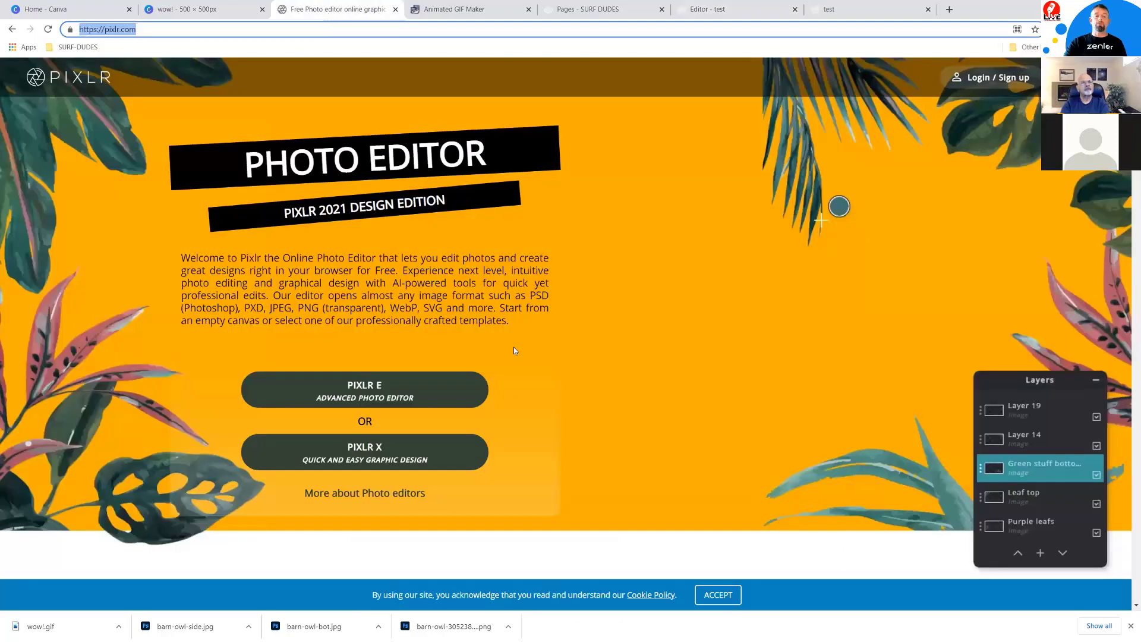
{"action": "left_click", "coordinate": [452, 9]}
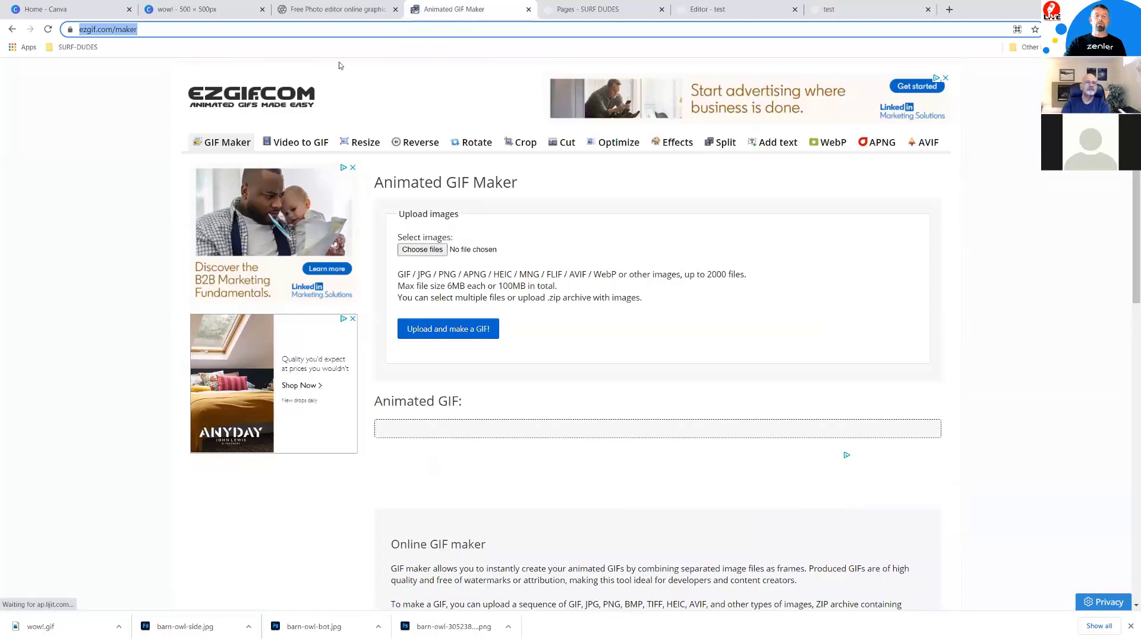
Switch to Pixlr, open the Pixlr E editor and create a new blank image 500 px wide and 500 px high.
{"action": "left_click", "coordinate": [326, 10]}
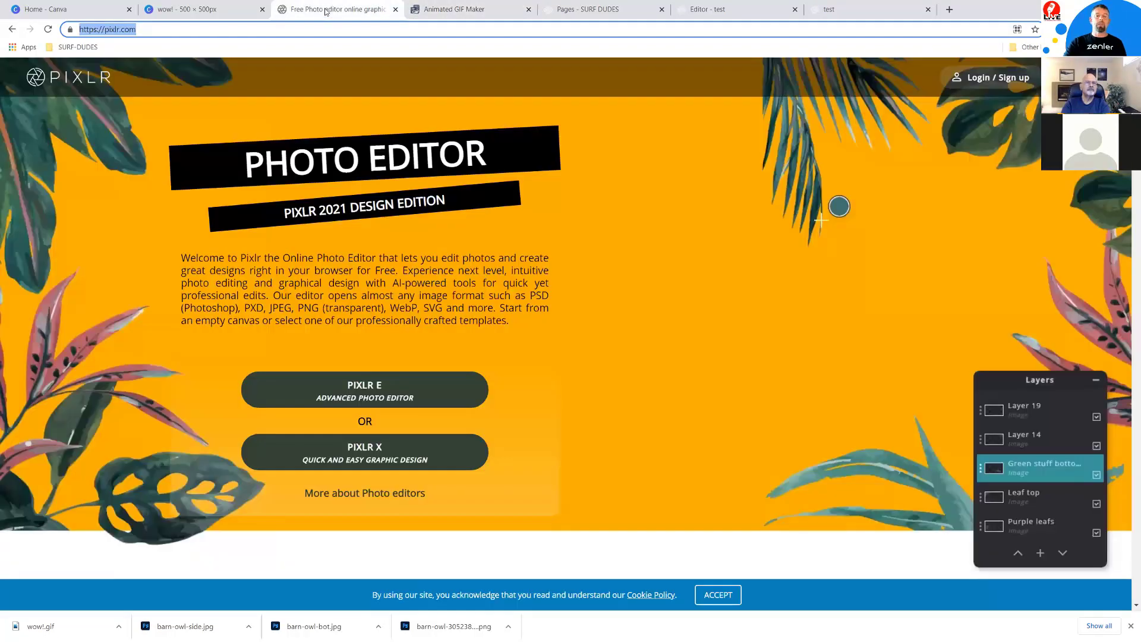
{"action": "left_click", "coordinate": [373, 390]}
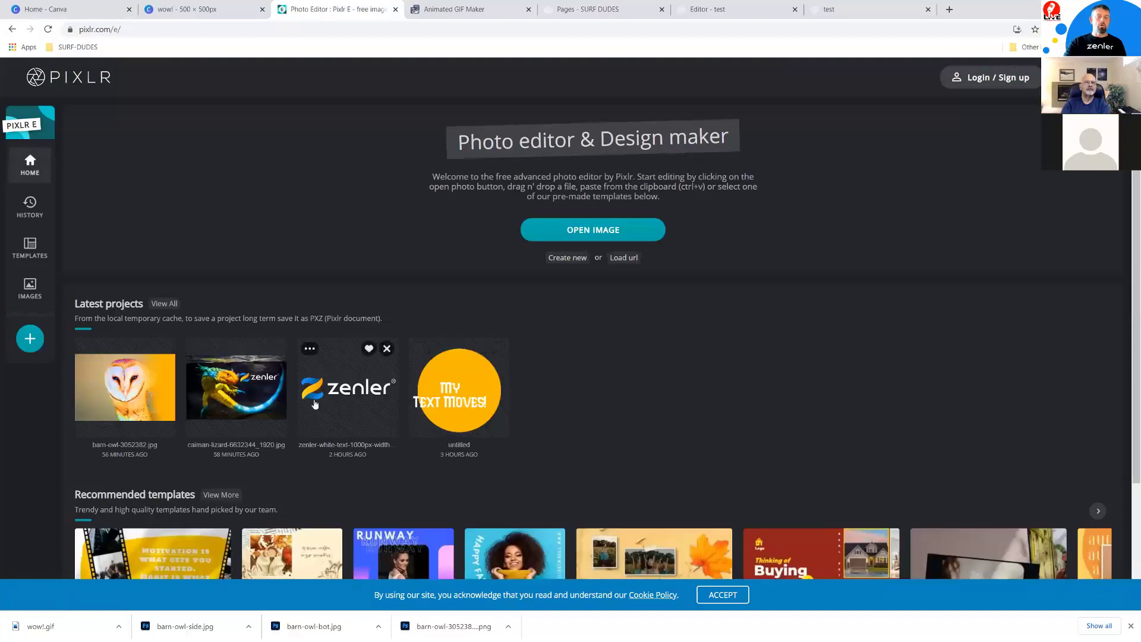
{"action": "mouse_move", "coordinate": [241, 360]}
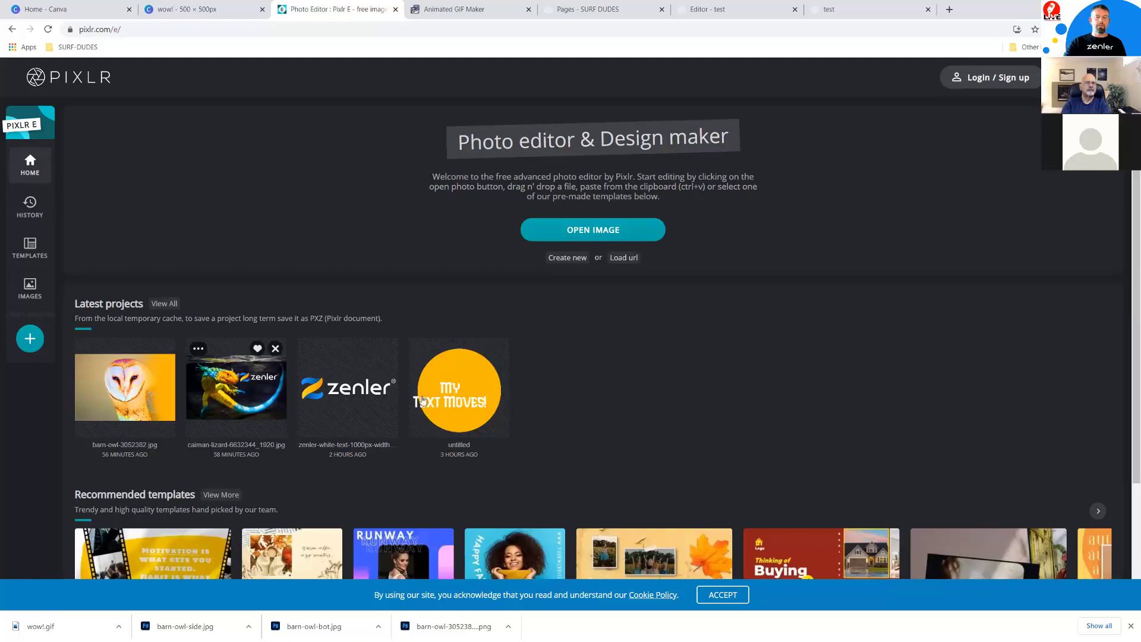
{"action": "left_click", "coordinate": [568, 257]}
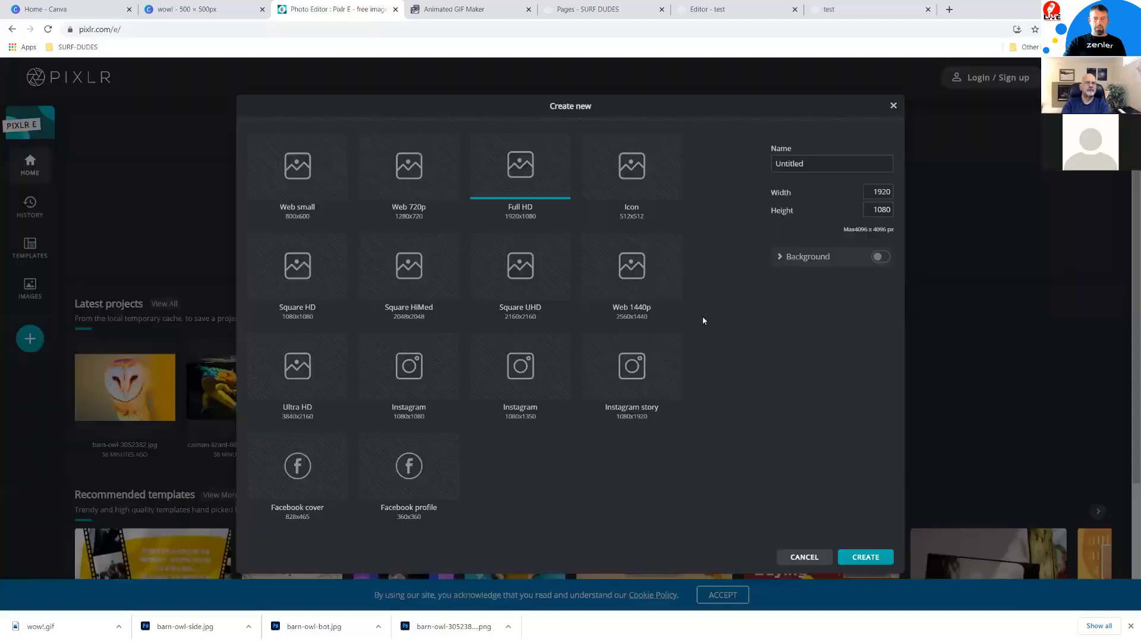
{"action": "left_click_drag", "start_coordinate": [871, 192], "coordinate": [905, 196]}
{"action": "type", "text": "500"}
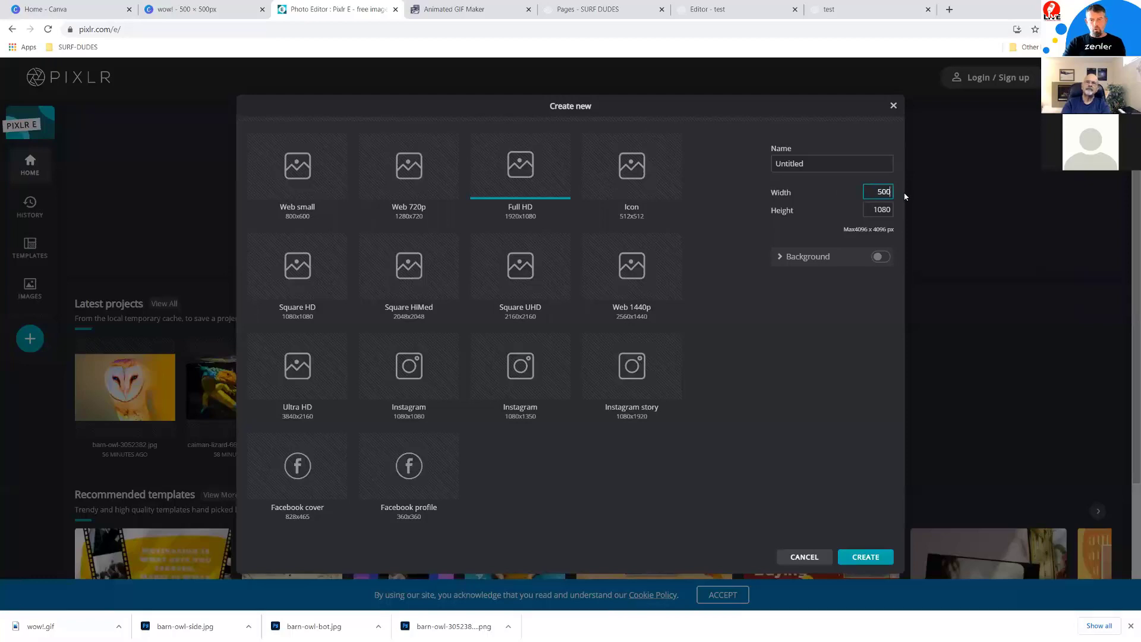
{"action": "left_click_drag", "start_coordinate": [897, 210], "coordinate": [901, 209]}
{"action": "type", "text": "5"}
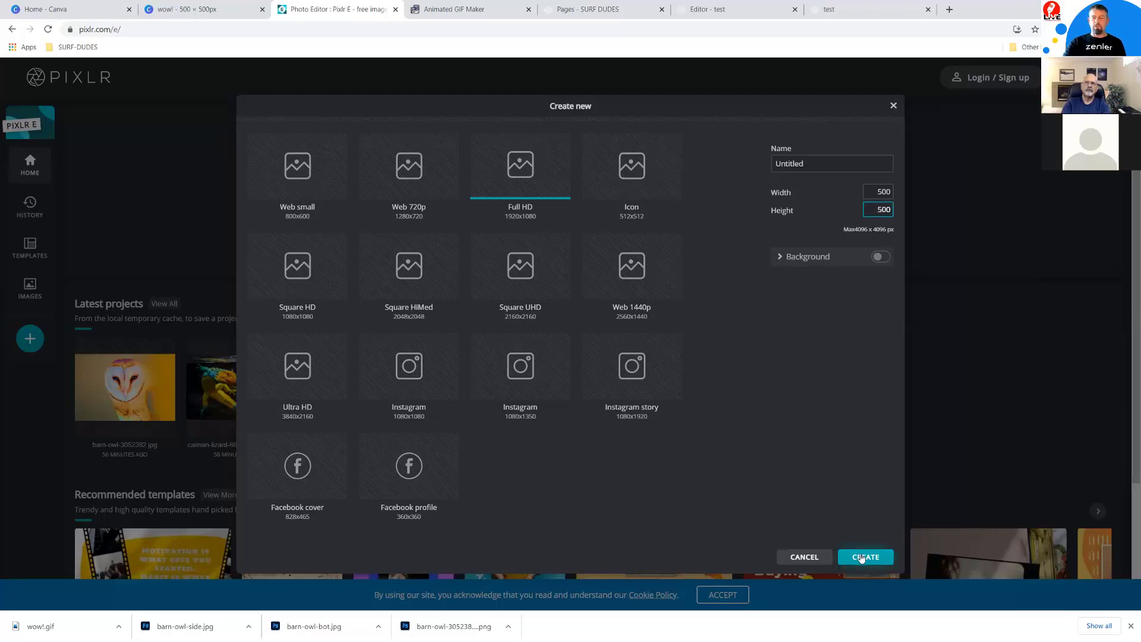
{"action": "left_click", "coordinate": [861, 558]}
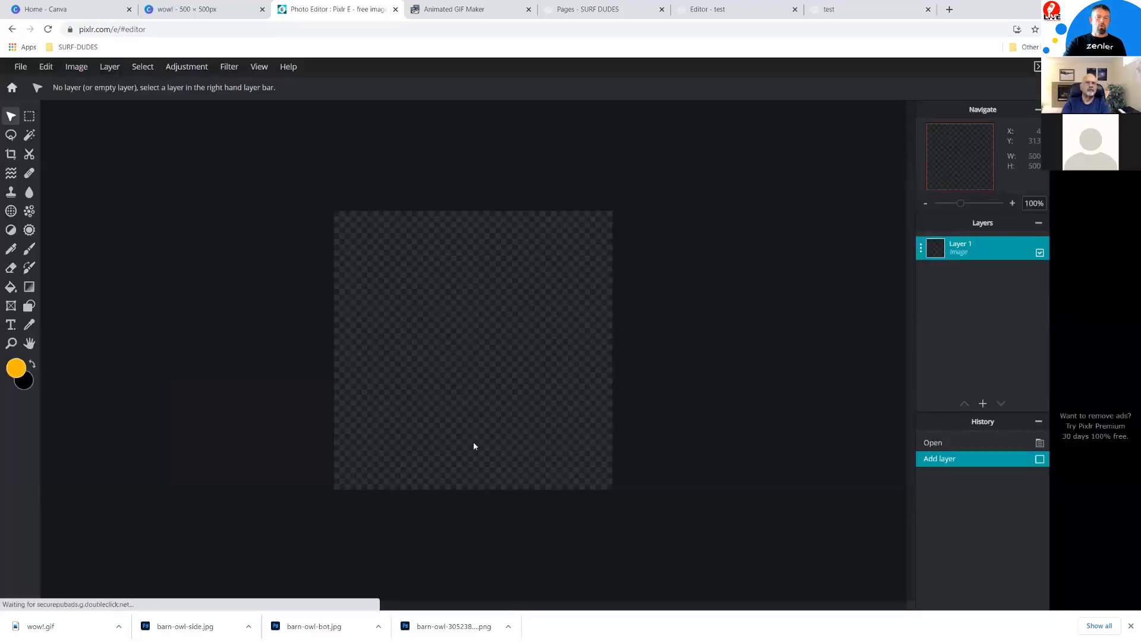
Try the 100% and 200% zoom levels, and set the view of the blank canvas to 160%.
{"action": "left_click", "coordinate": [260, 67]}
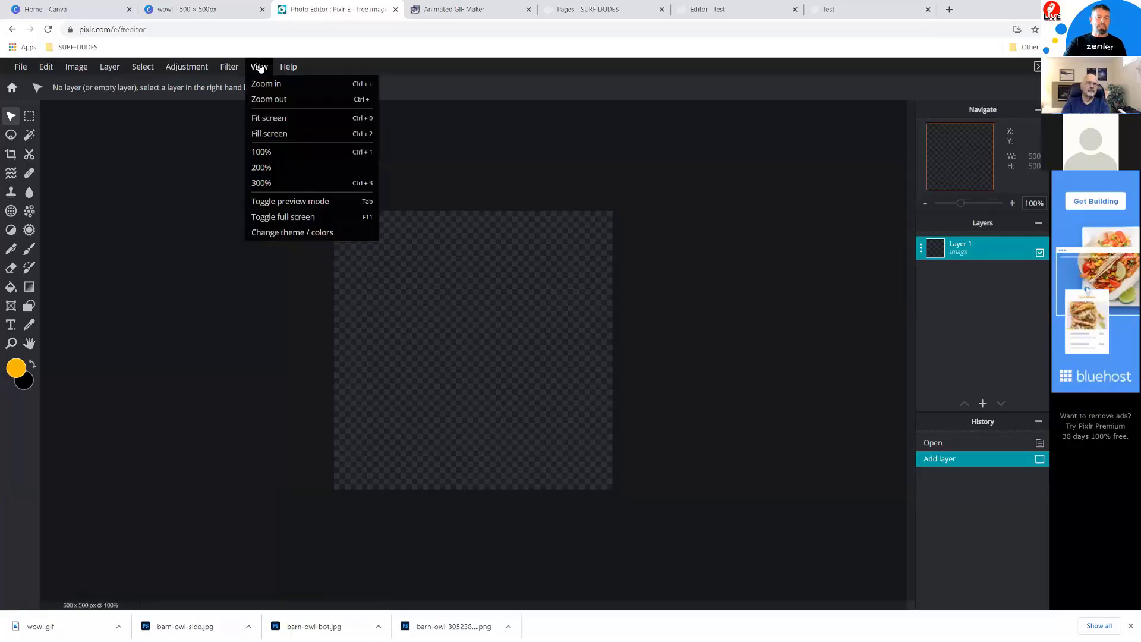
{"action": "left_click", "coordinate": [267, 153]}
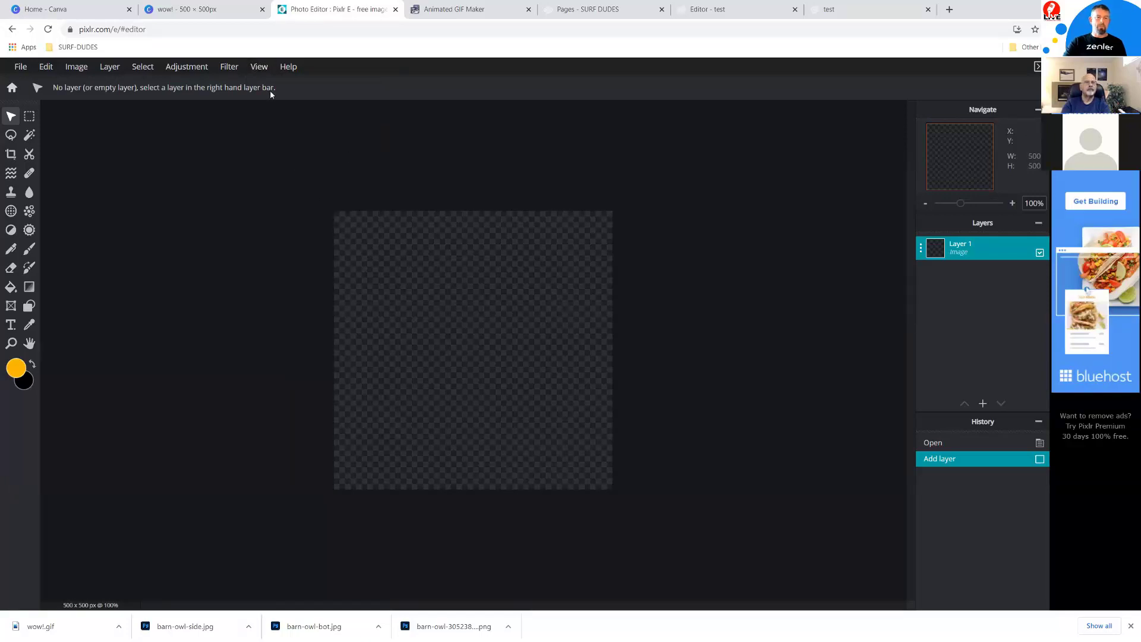
{"action": "left_click", "coordinate": [259, 66]}
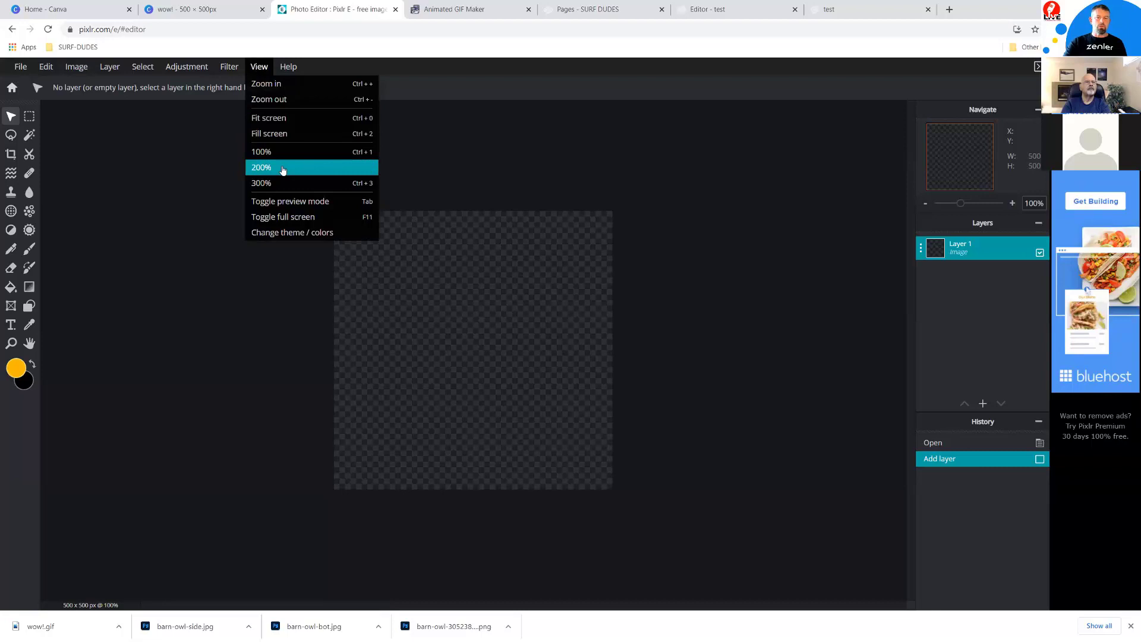
{"action": "left_click", "coordinate": [283, 169]}
{"action": "left_click", "coordinate": [260, 67]}
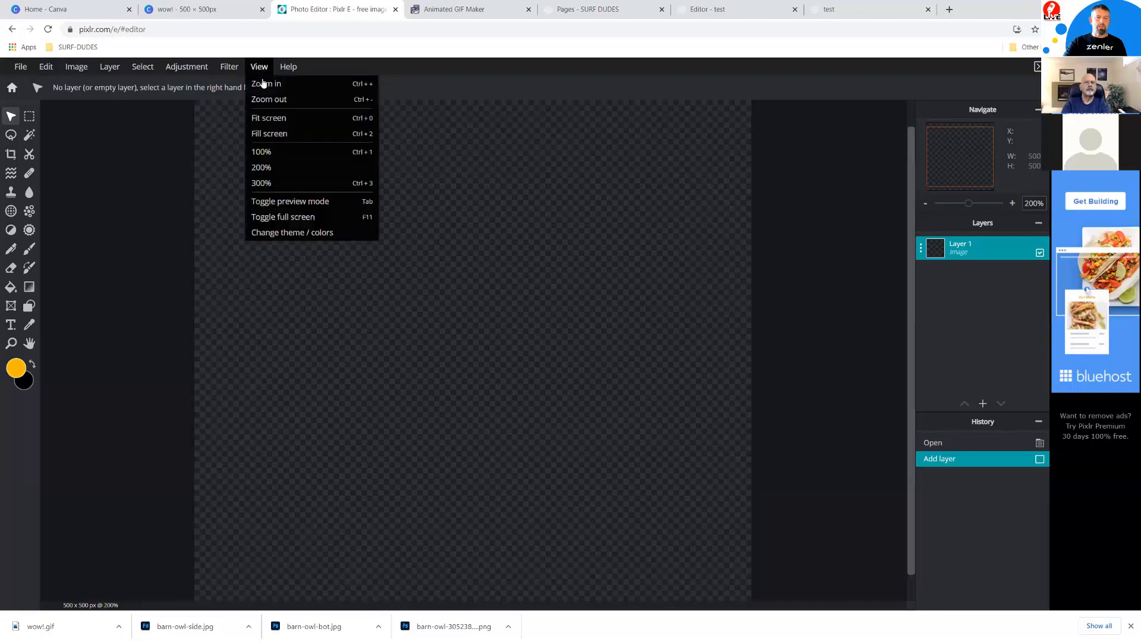
{"action": "left_click", "coordinate": [266, 153]}
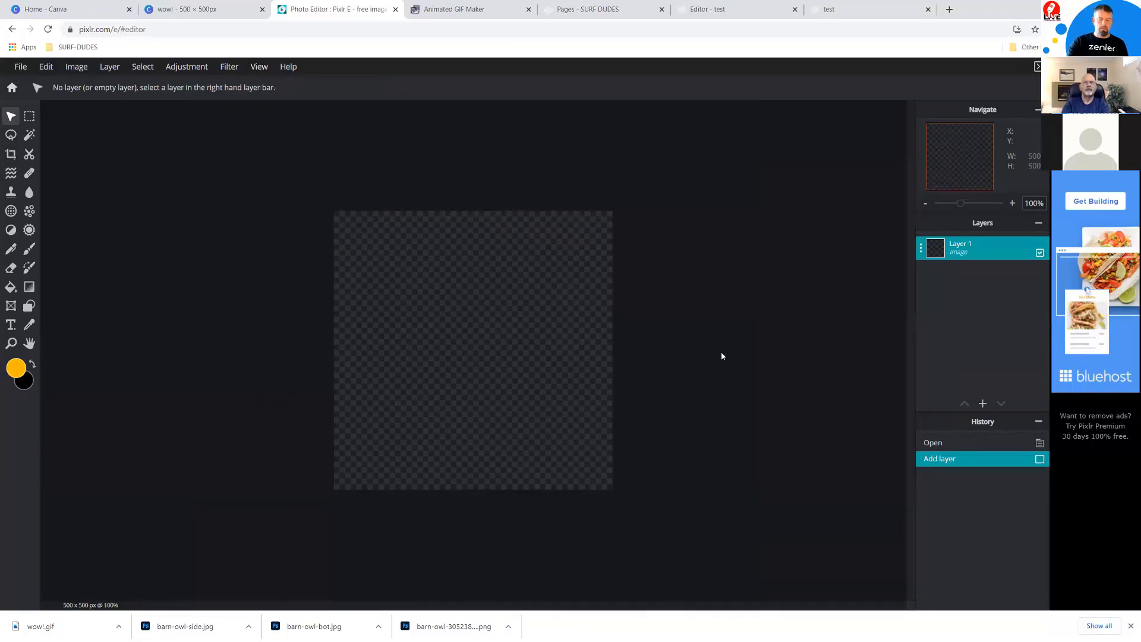
{"action": "scroll", "coordinate": [722, 356], "scroll_direction": "up", "scroll_amount": 1}
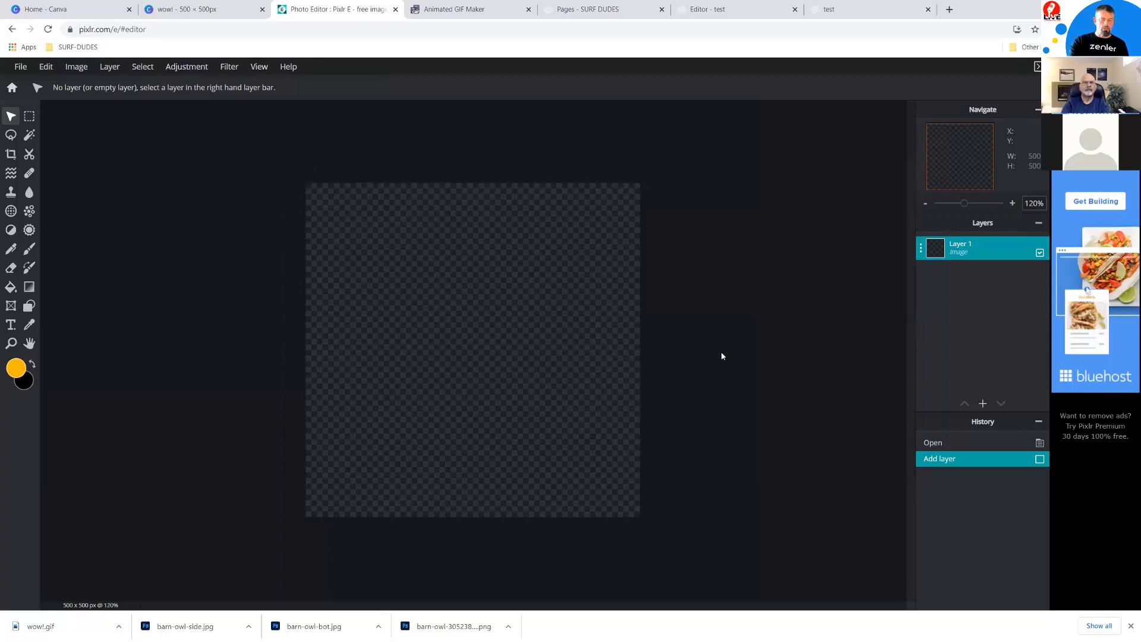
{"action": "scroll", "coordinate": [721, 356], "scroll_direction": "up", "scroll_amount": 3}
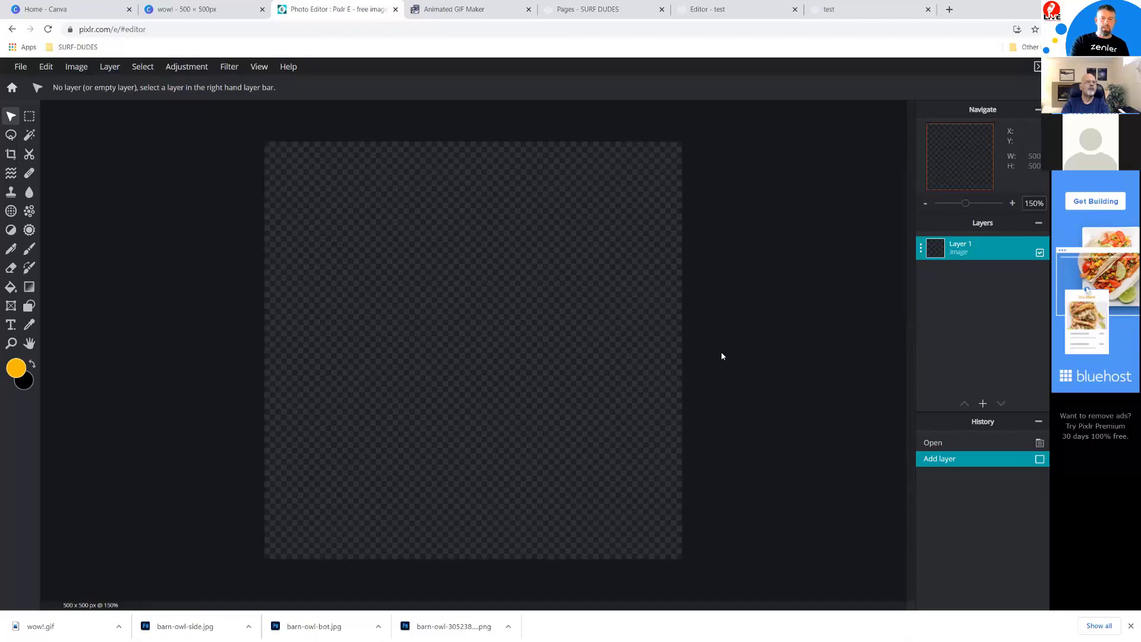
{"action": "scroll", "coordinate": [722, 355], "scroll_direction": "up", "scroll_amount": 1}
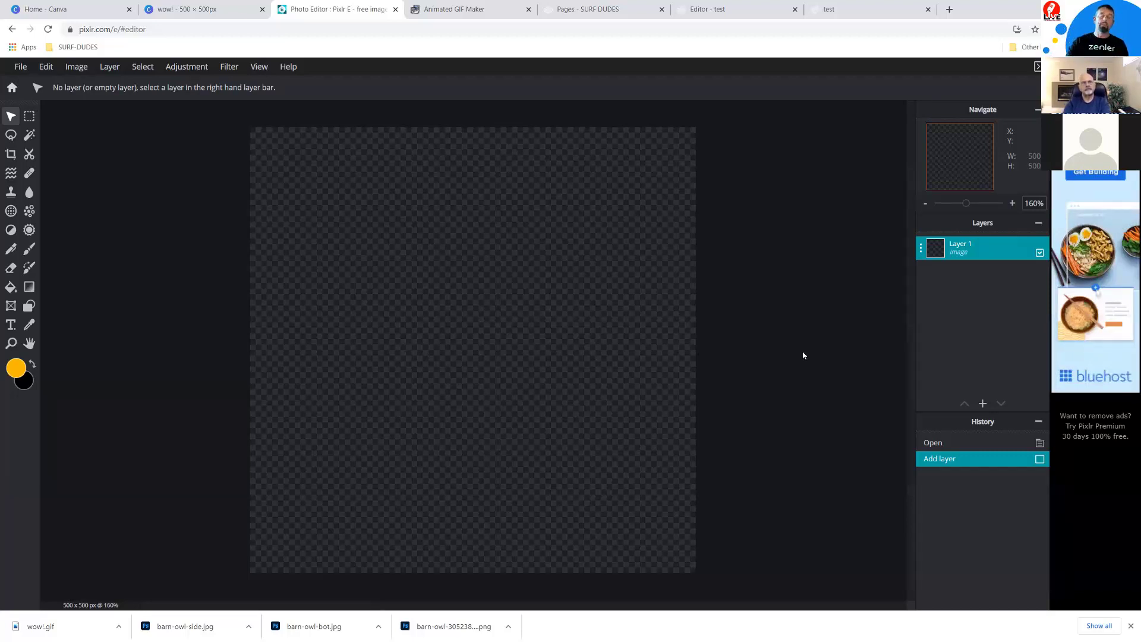
Switch to the Canva "wow!" design and send the "WOW!" text to the back, behind the orange badge shape.
{"action": "left_click", "coordinate": [86, 9]}
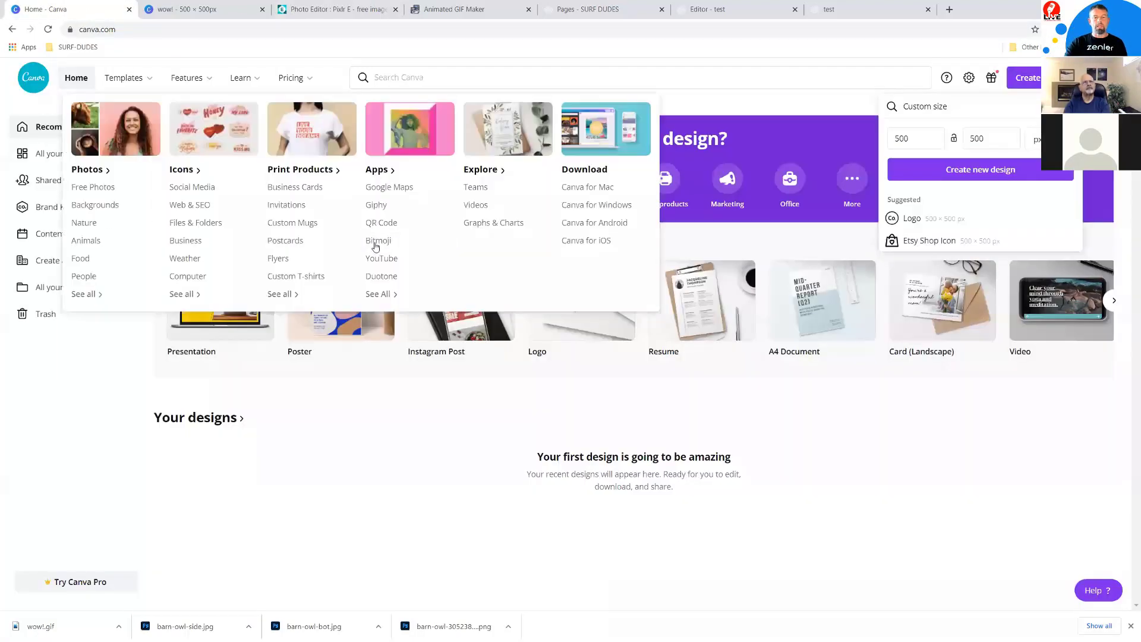
{"action": "left_click", "coordinate": [181, 9]}
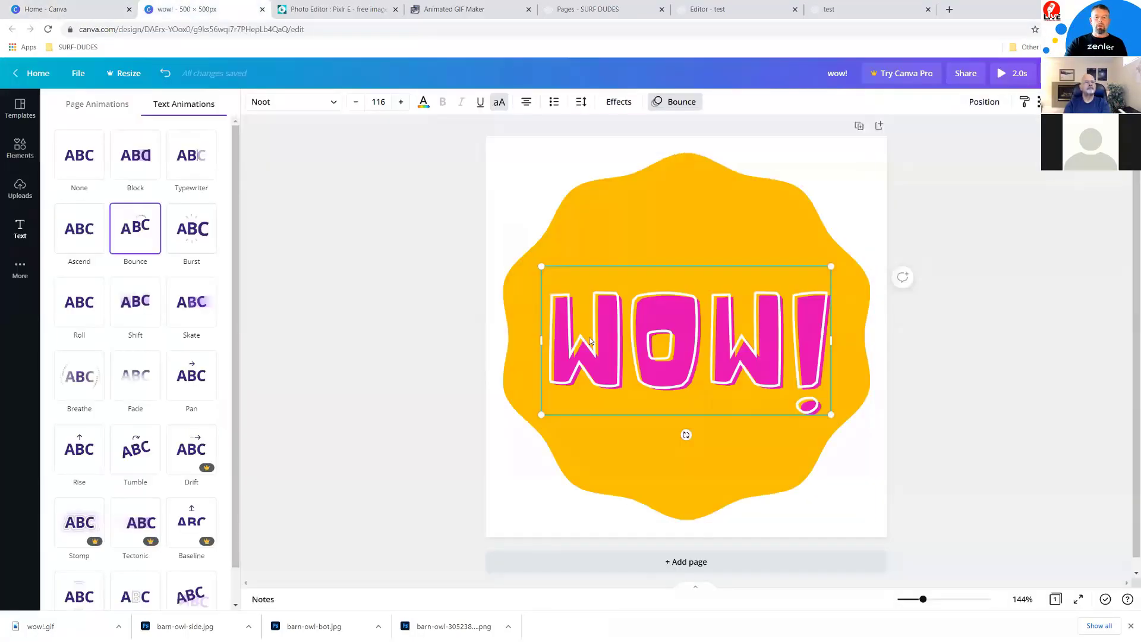
{"action": "left_click", "coordinate": [679, 335]}
{"action": "right_click", "coordinate": [682, 335]}
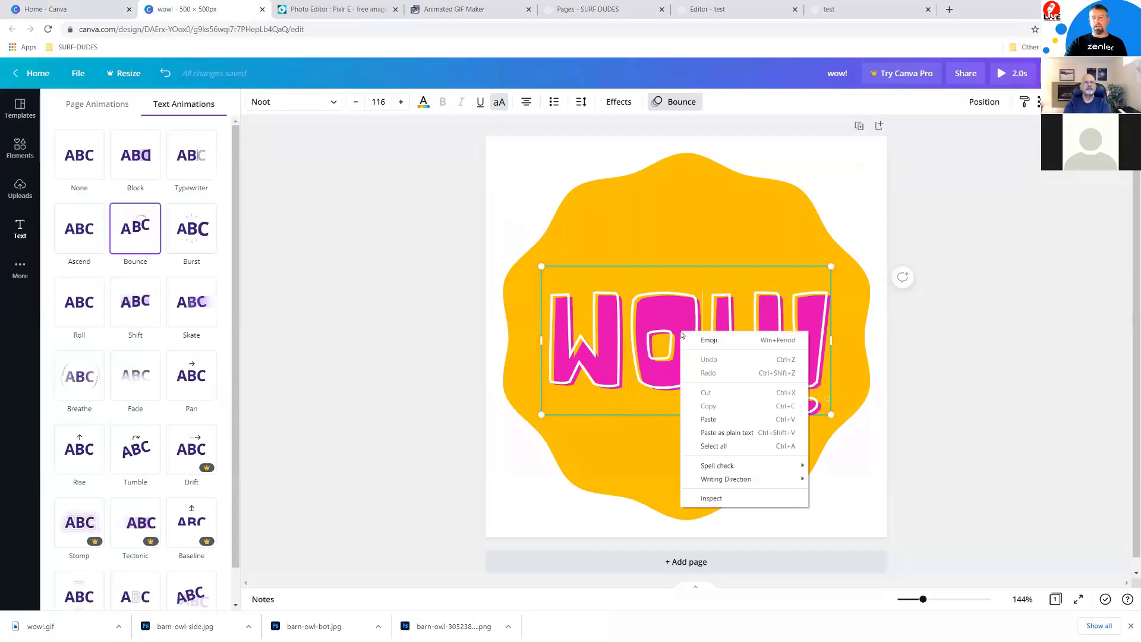
{"action": "left_click", "coordinate": [626, 207]}
{"action": "left_click", "coordinate": [620, 215]}
{"action": "left_click", "coordinate": [620, 407]}
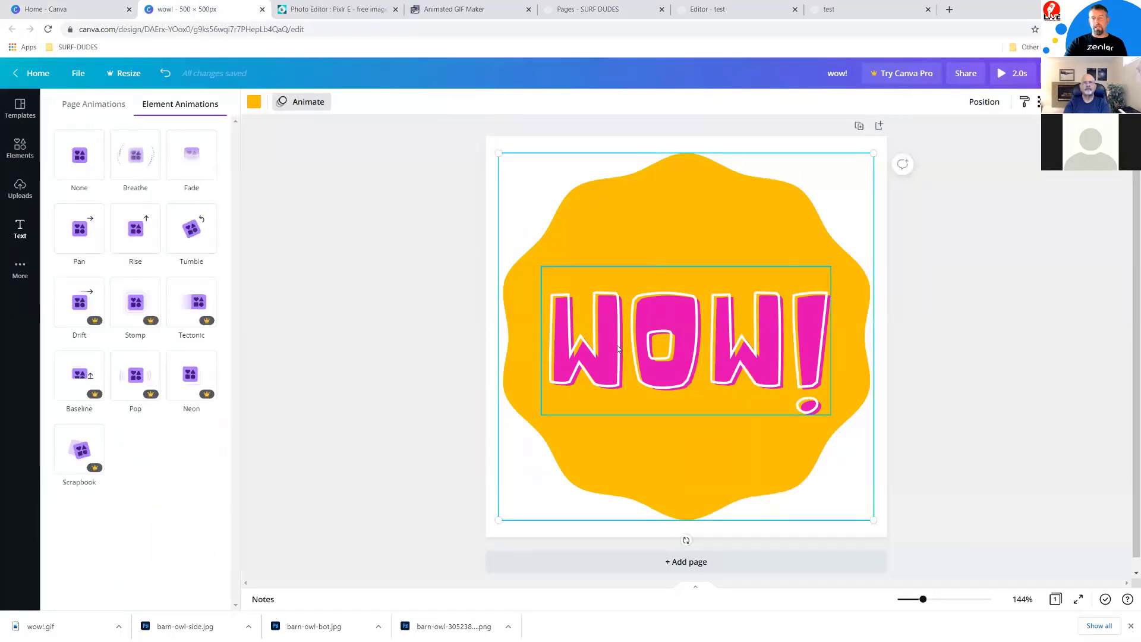
{"action": "right_click", "coordinate": [609, 339]}
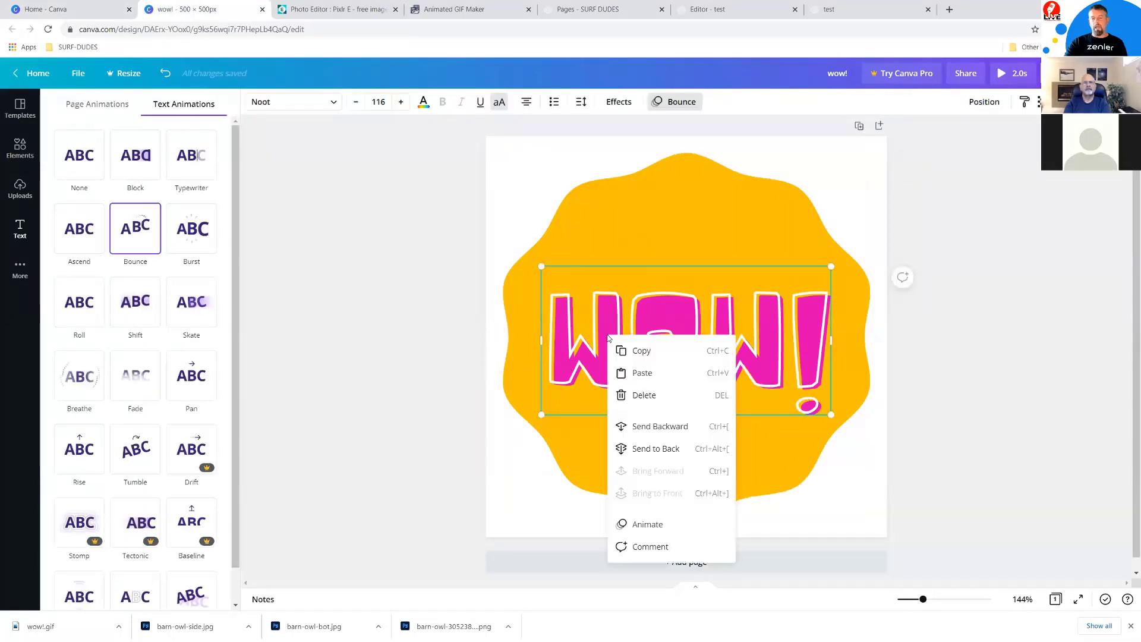
{"action": "left_click", "coordinate": [641, 447]}
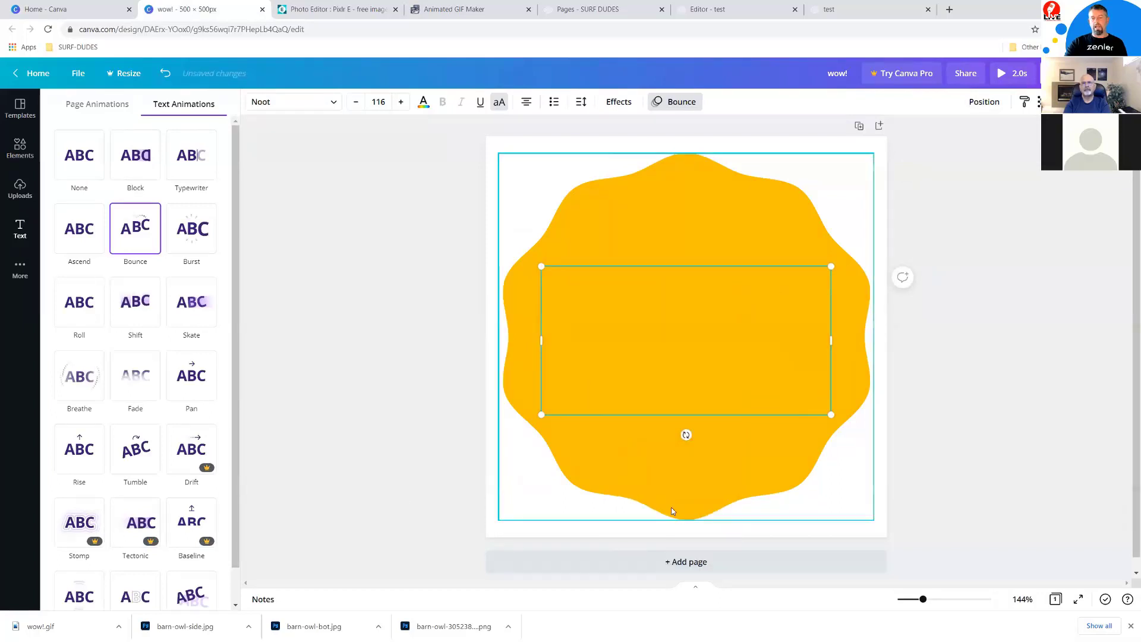
Send the orange badge shape to the back, behind the "WOW!" text.
{"action": "left_click", "coordinate": [645, 466]}
{"action": "right_click", "coordinate": [679, 456]}
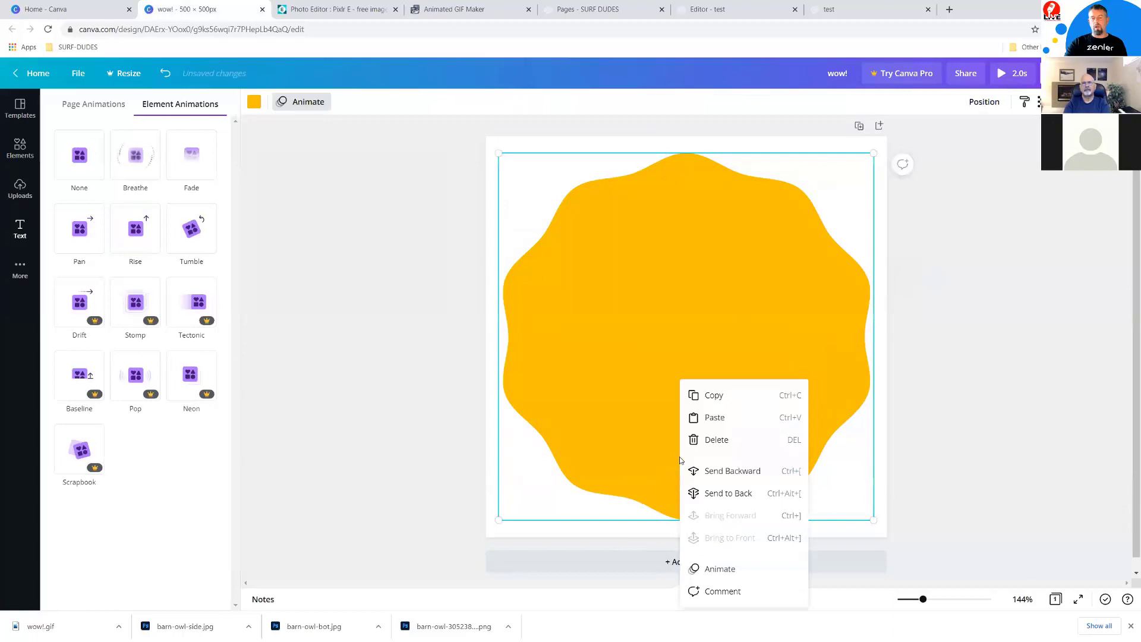
{"action": "left_click", "coordinate": [718, 503]}
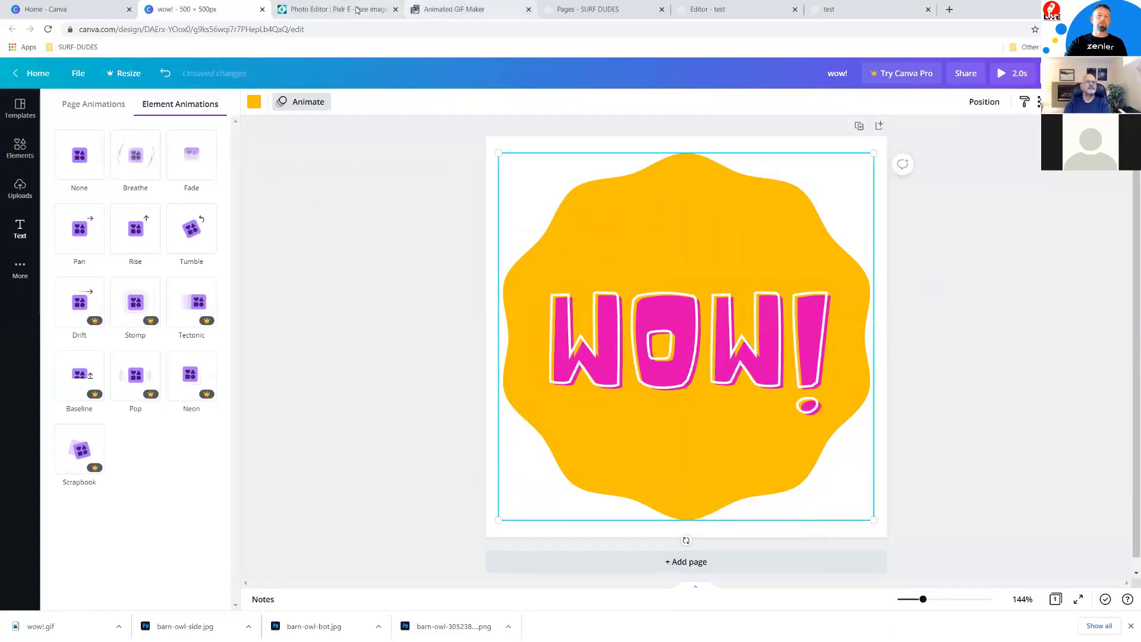
Return to the Pixlr E image and draw a circular marquee selection about 473 px across, centred on the canvas.
{"action": "left_click", "coordinate": [339, 10]}
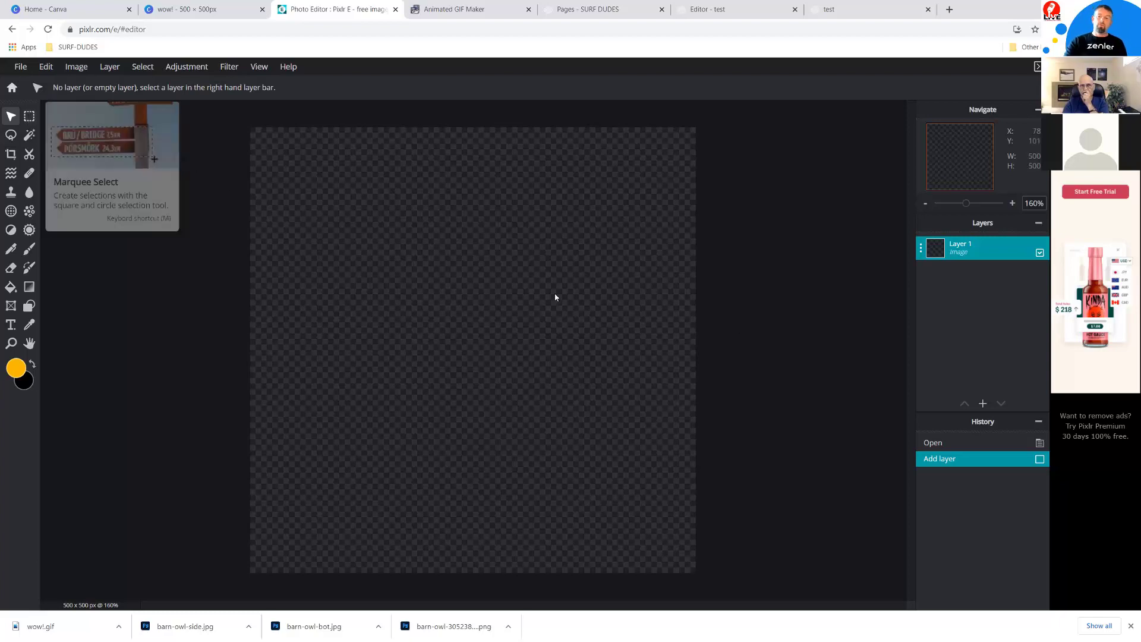
{"action": "left_click", "coordinate": [30, 119]}
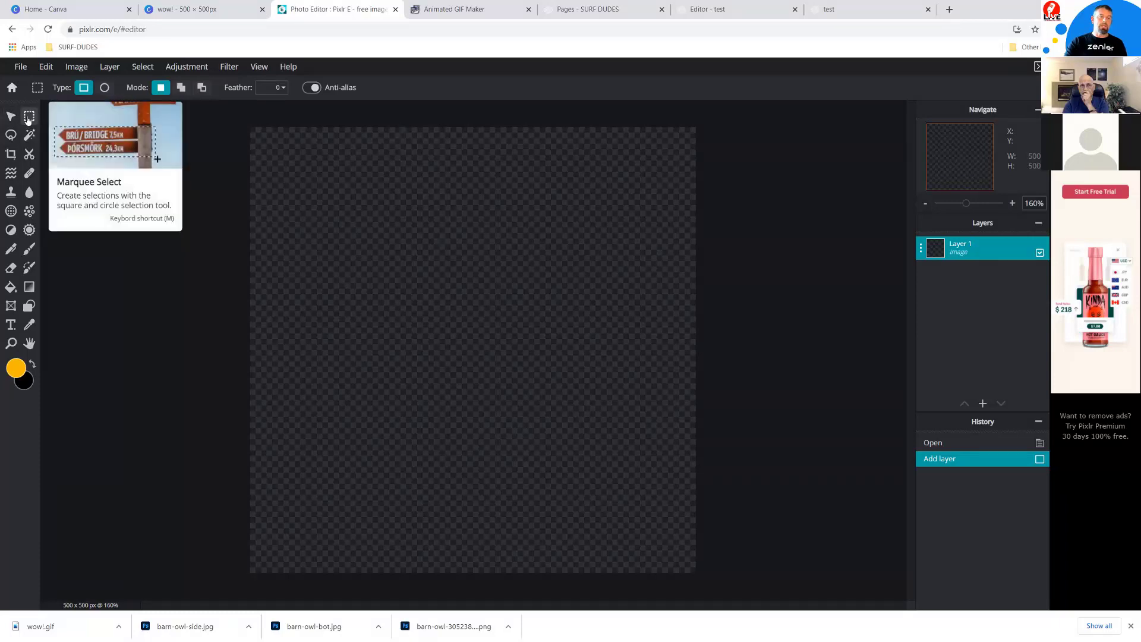
{"action": "left_click", "coordinate": [105, 89]}
{"action": "left_click_drag", "start_coordinate": [262, 137], "coordinate": [532, 392]}
{"action": "left_click_drag", "start_coordinate": [592, 447], "coordinate": [698, 539]}
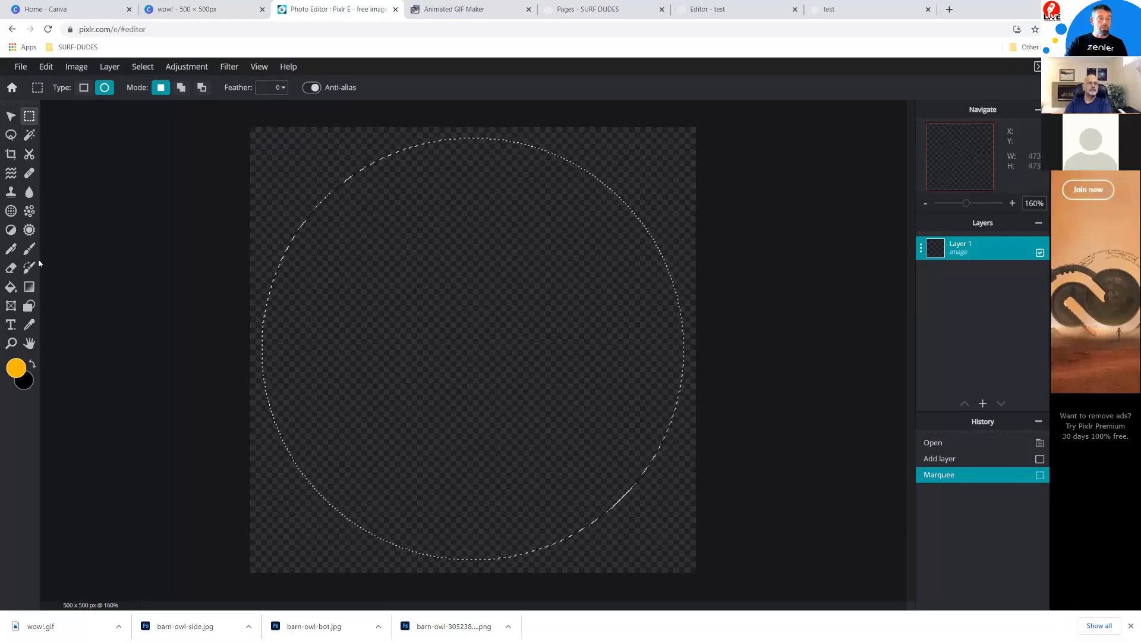
Set the foreground colour to cyan #09EEFE, fill the circular selection with it and deselect.
{"action": "left_click", "coordinate": [17, 368]}
{"action": "left_click", "coordinate": [580, 266]}
{"action": "left_click_drag", "start_coordinate": [601, 391], "coordinate": [599, 336]}
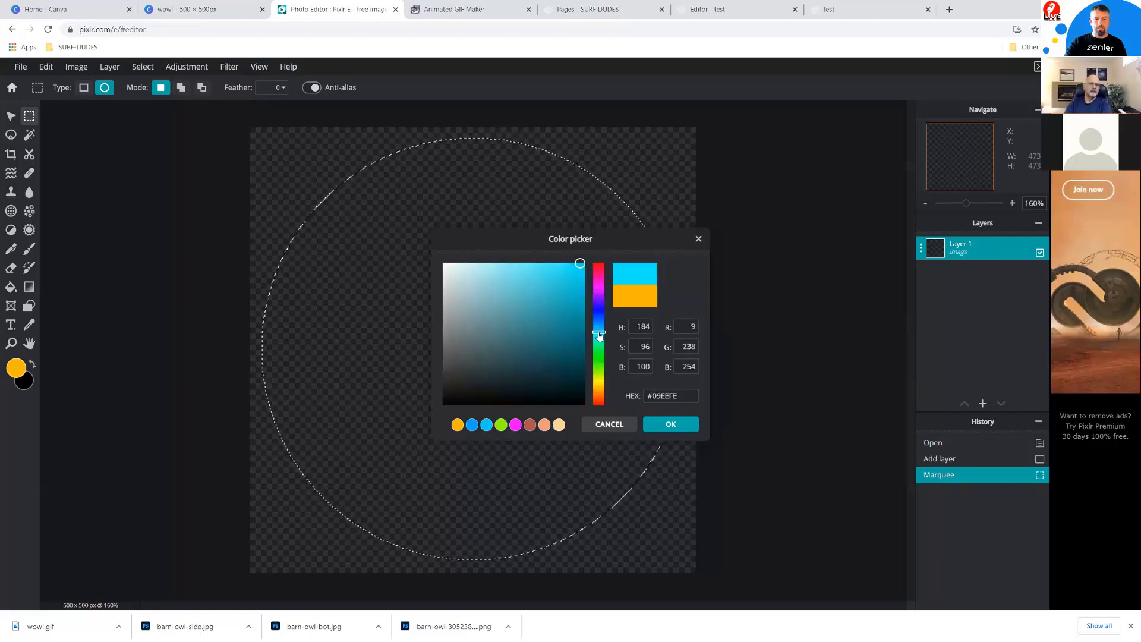
{"action": "left_click", "coordinate": [671, 425]}
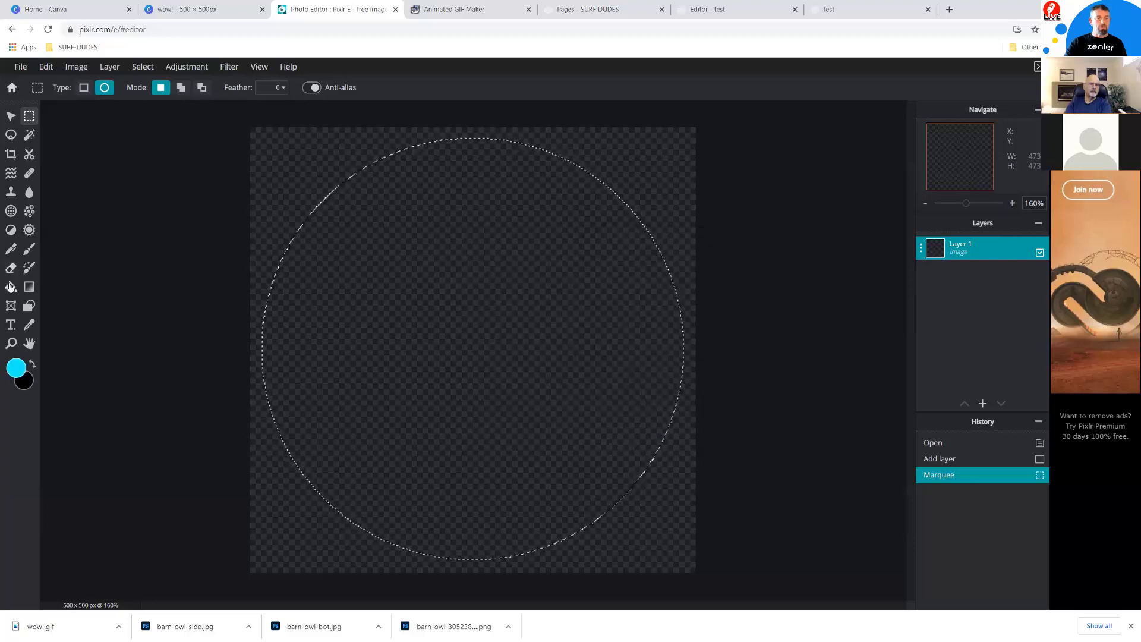
{"action": "left_click", "coordinate": [10, 287]}
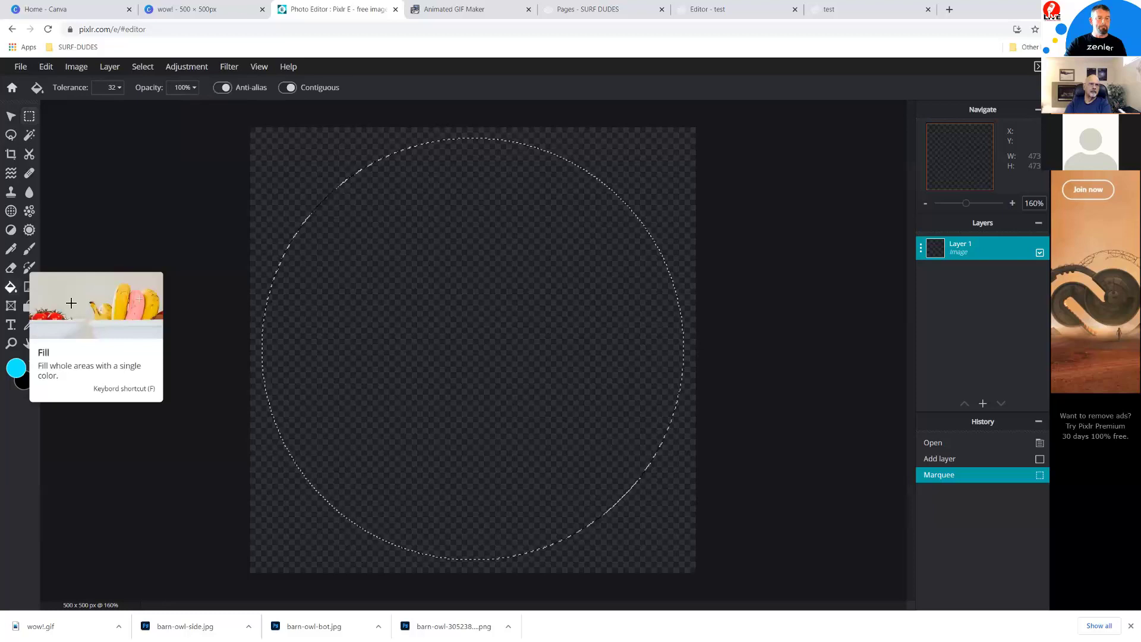
{"action": "left_click", "coordinate": [429, 315]}
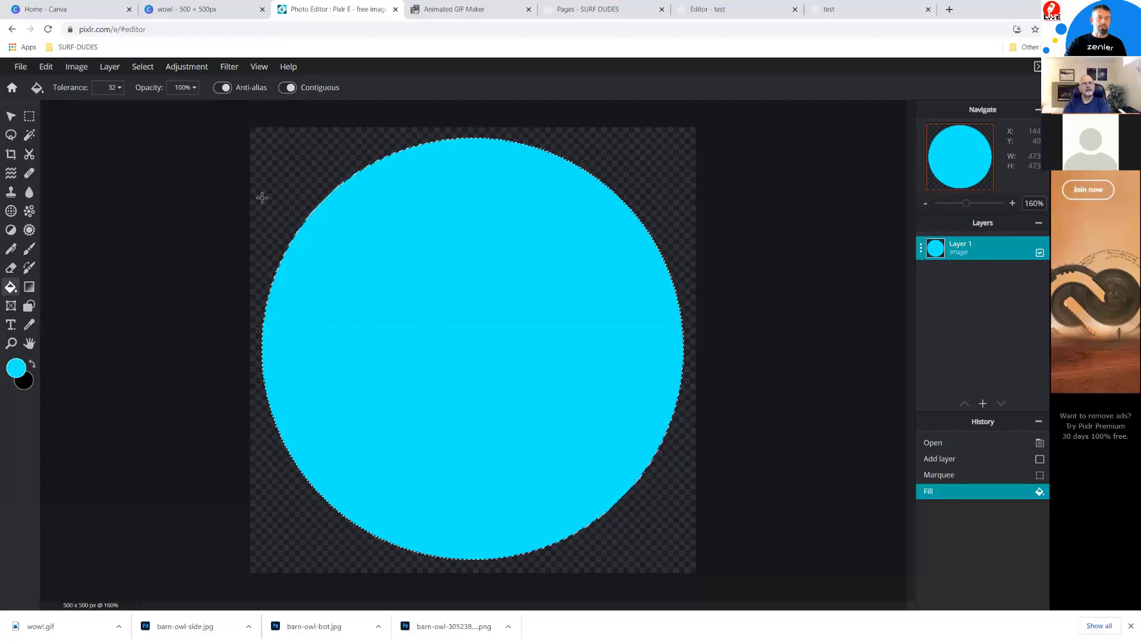
{"action": "key", "text": "ctrl+d"}
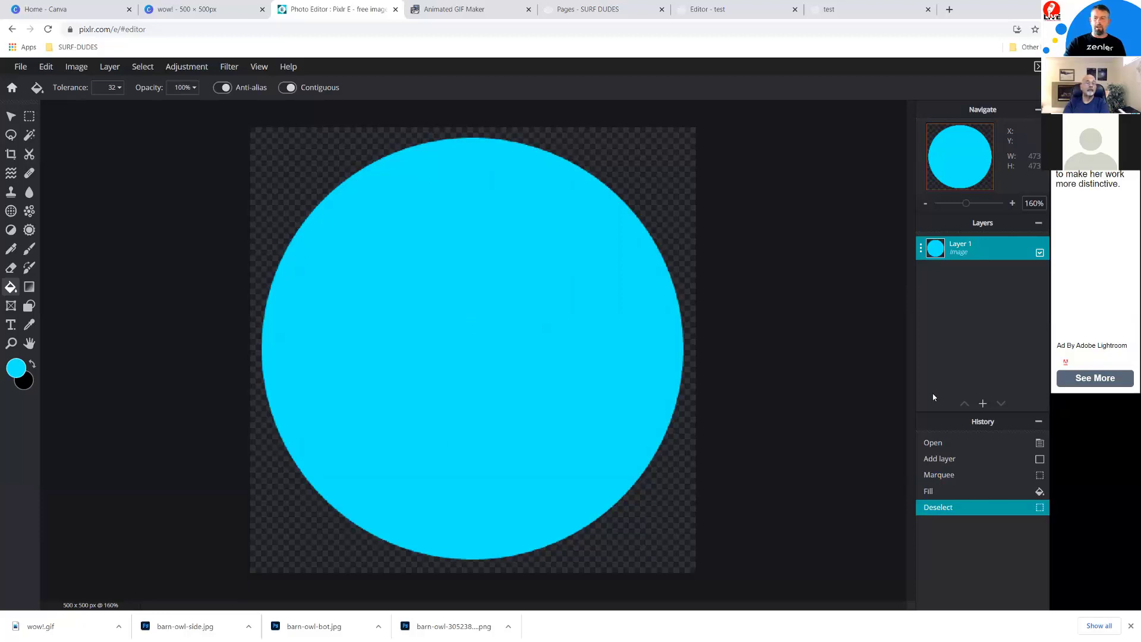
Add an empty layer, set the foreground colour to blue #0936FE and fill the whole new layer with it.
{"action": "mouse_move", "coordinate": [982, 407]}
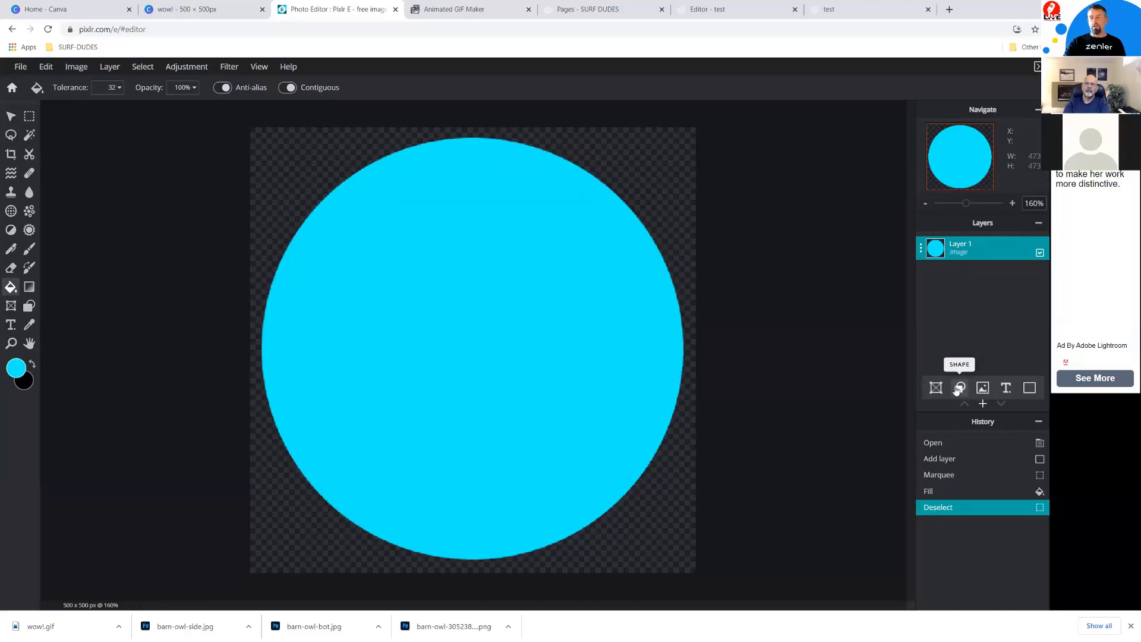
{"action": "left_click", "coordinate": [1029, 390]}
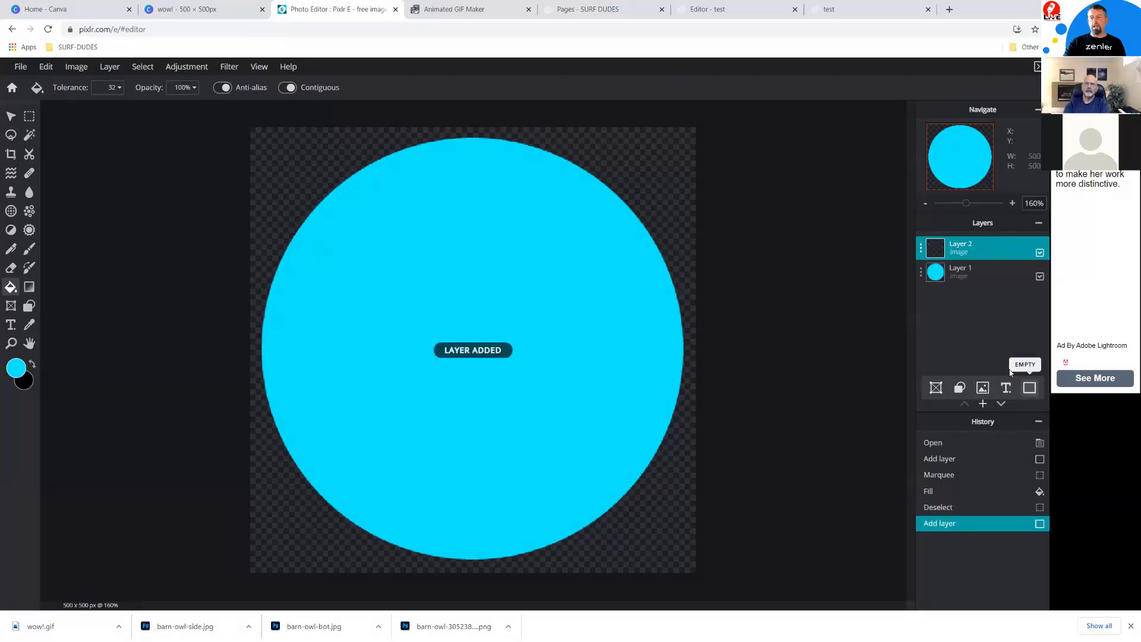
{"action": "left_click", "coordinate": [15, 366]}
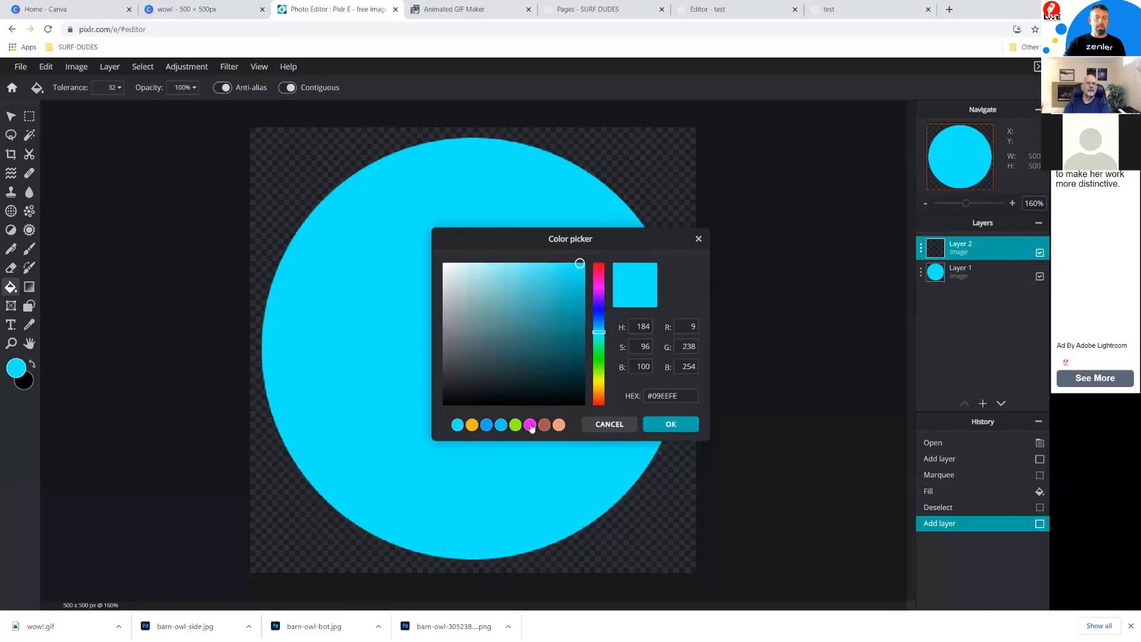
{"action": "left_click_drag", "start_coordinate": [600, 330], "coordinate": [600, 318]}
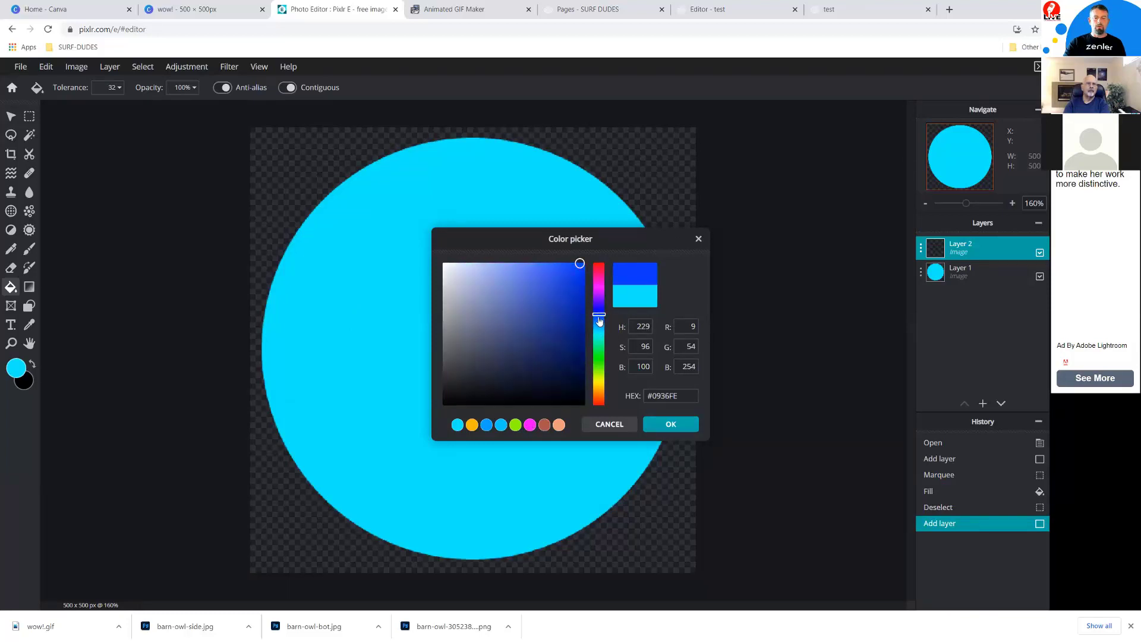
{"action": "left_click", "coordinate": [672, 425]}
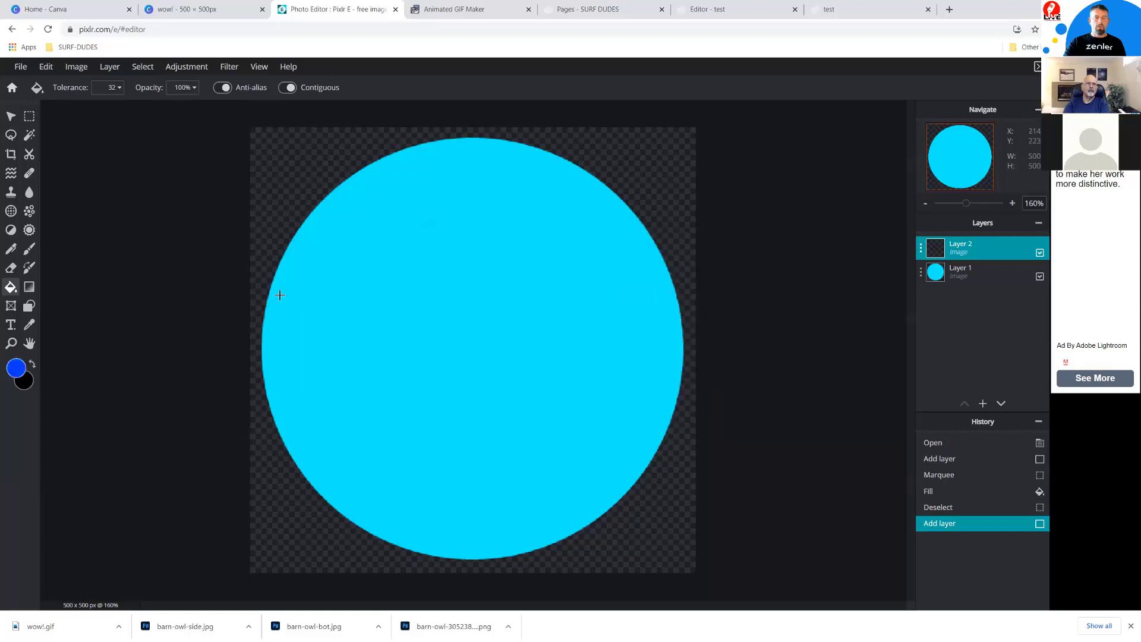
{"action": "left_click", "coordinate": [418, 348]}
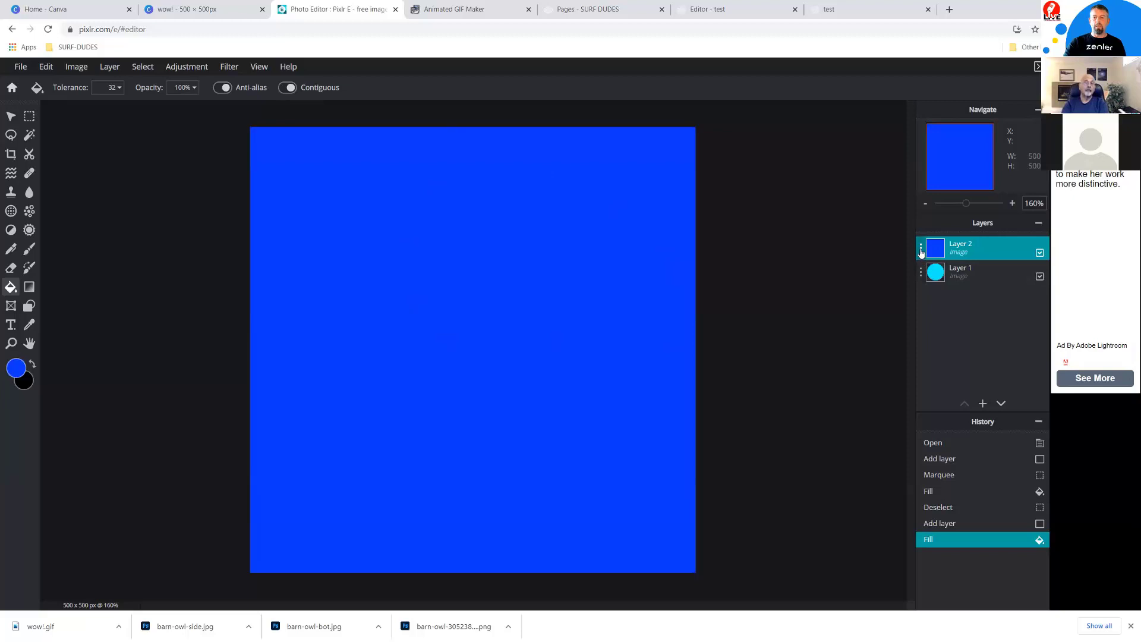
Move the blue layer beneath the cyan circle layer, toggle its visibility off and on, and select the circle layer.
{"action": "left_click_drag", "start_coordinate": [921, 250], "coordinate": [914, 291]}
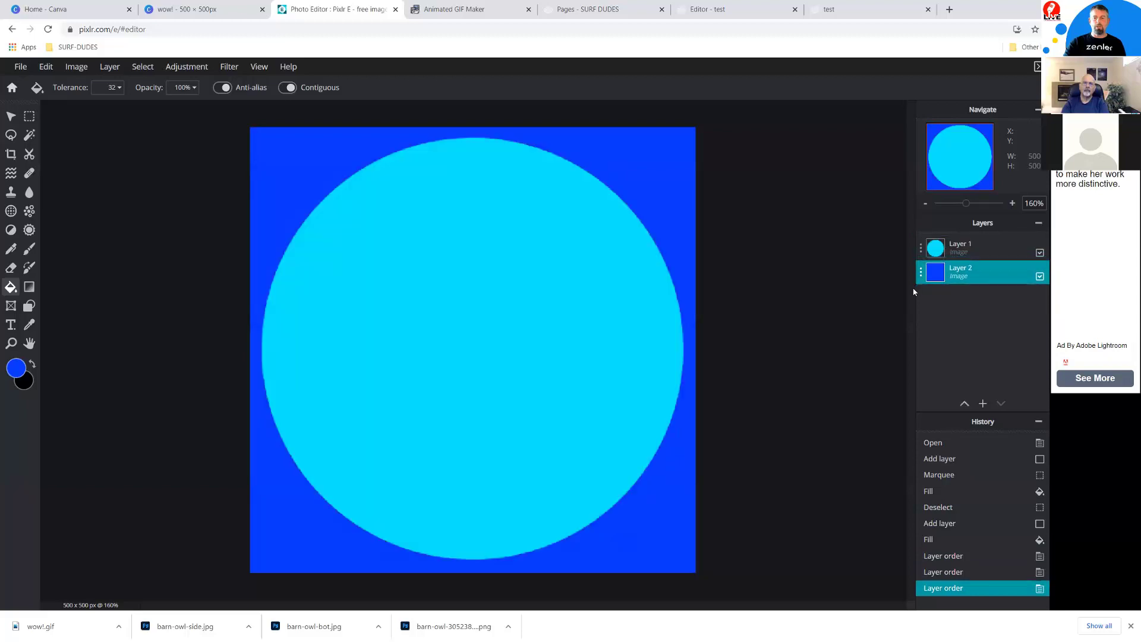
{"action": "left_click", "coordinate": [1041, 277]}
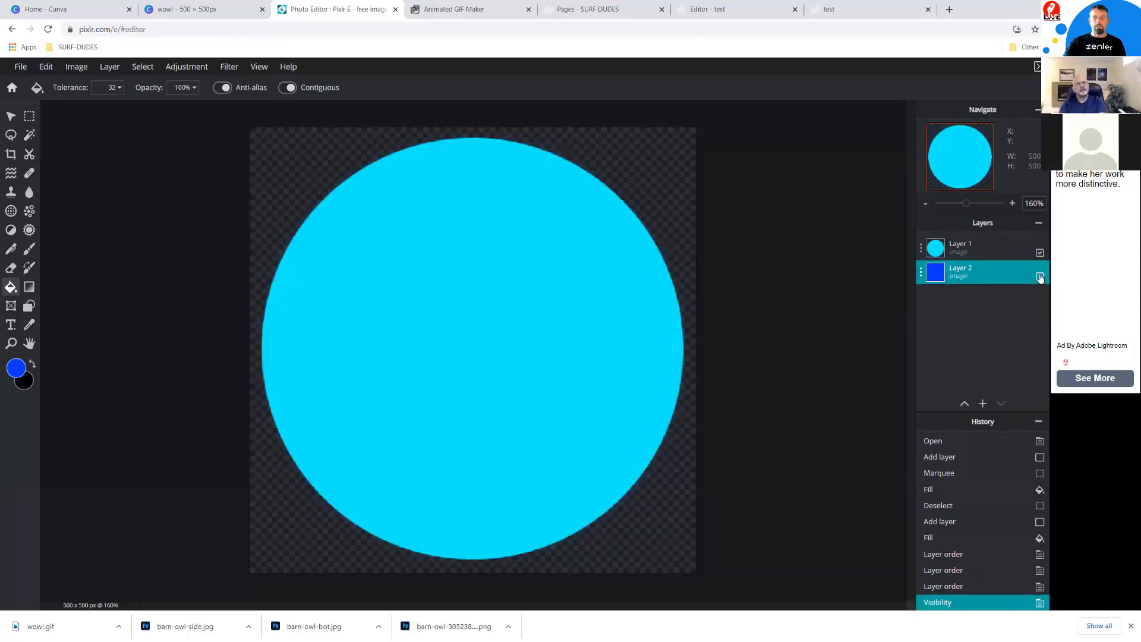
{"action": "left_click", "coordinate": [1041, 277]}
{"action": "left_click", "coordinate": [959, 244]}
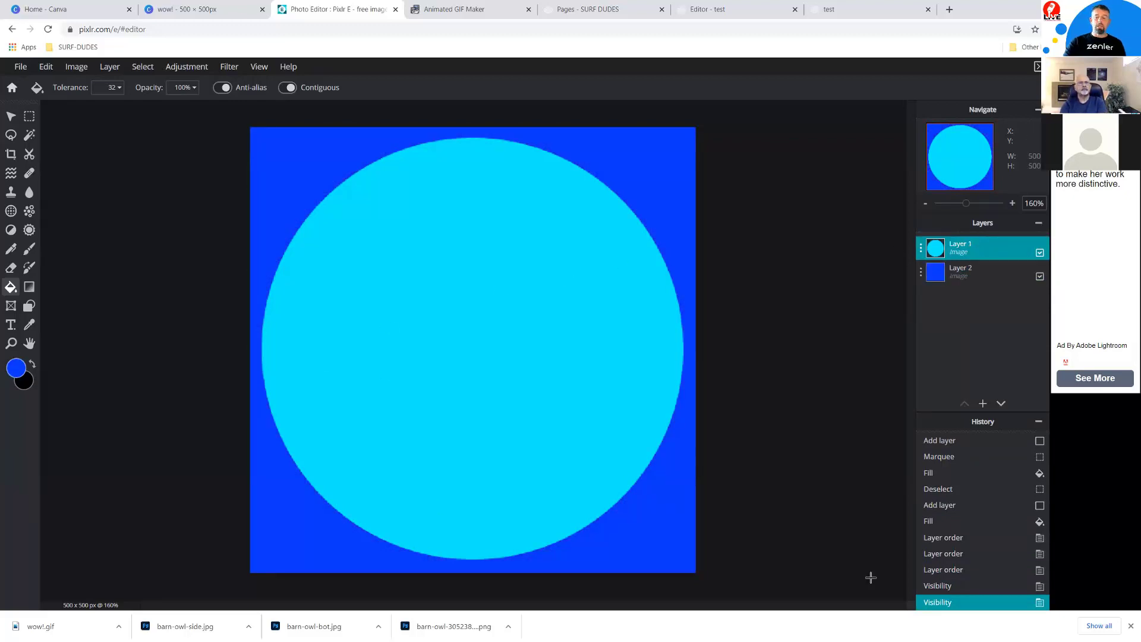
Add a text layer above the circle reading "CARZY JUMPING TEXT", with the first word on its own line.
{"action": "mouse_move", "coordinate": [982, 404]}
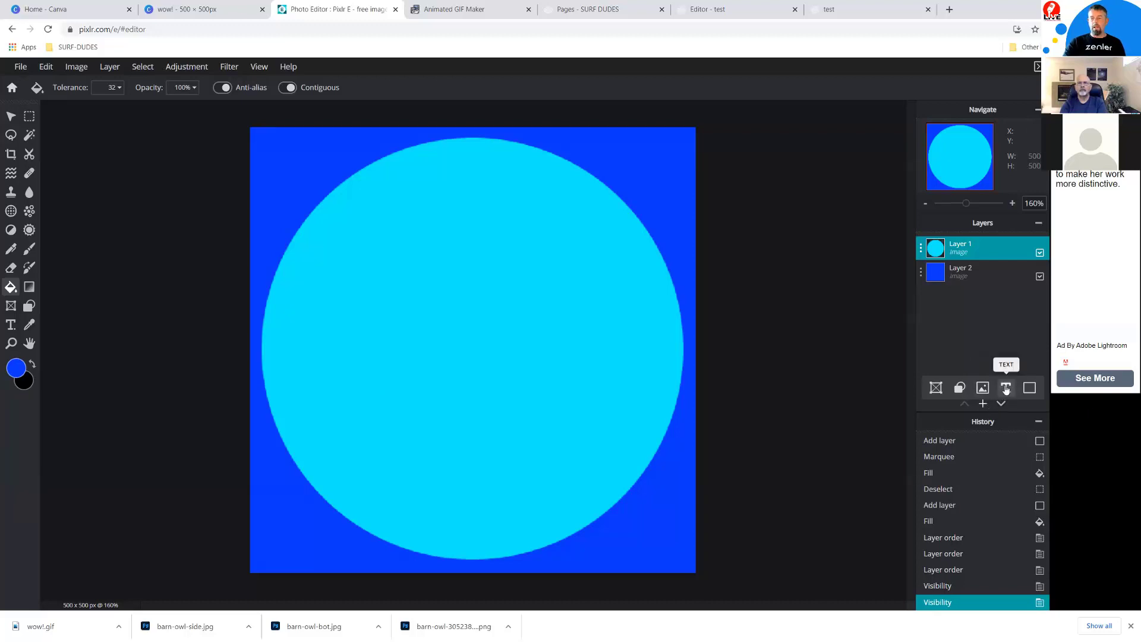
{"action": "left_click", "coordinate": [1006, 387]}
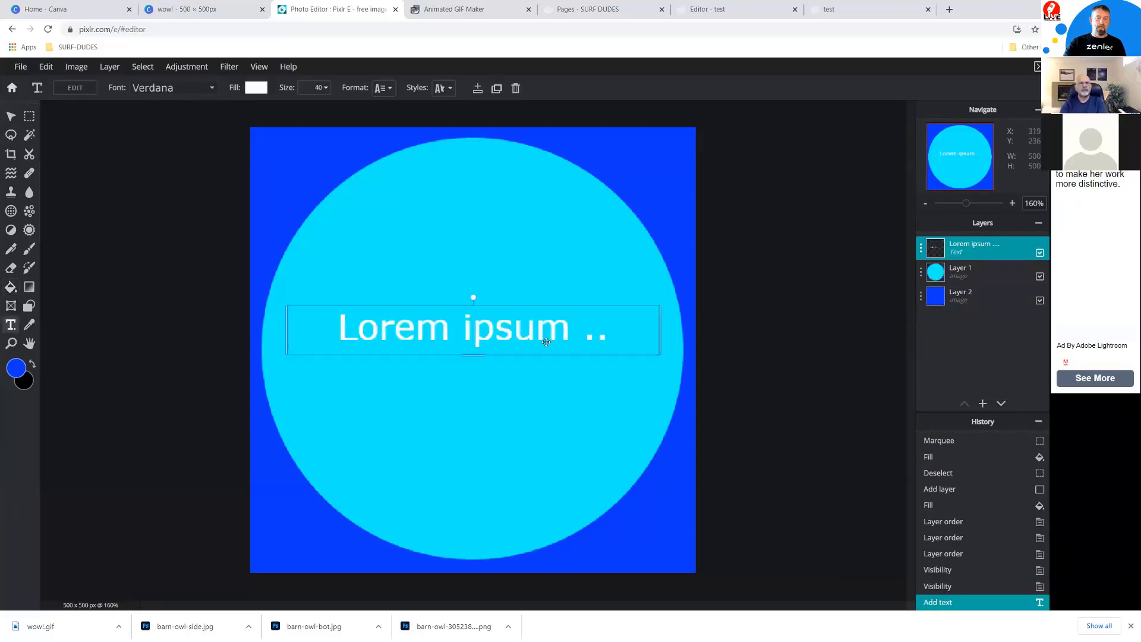
{"action": "left_click", "coordinate": [603, 333]}
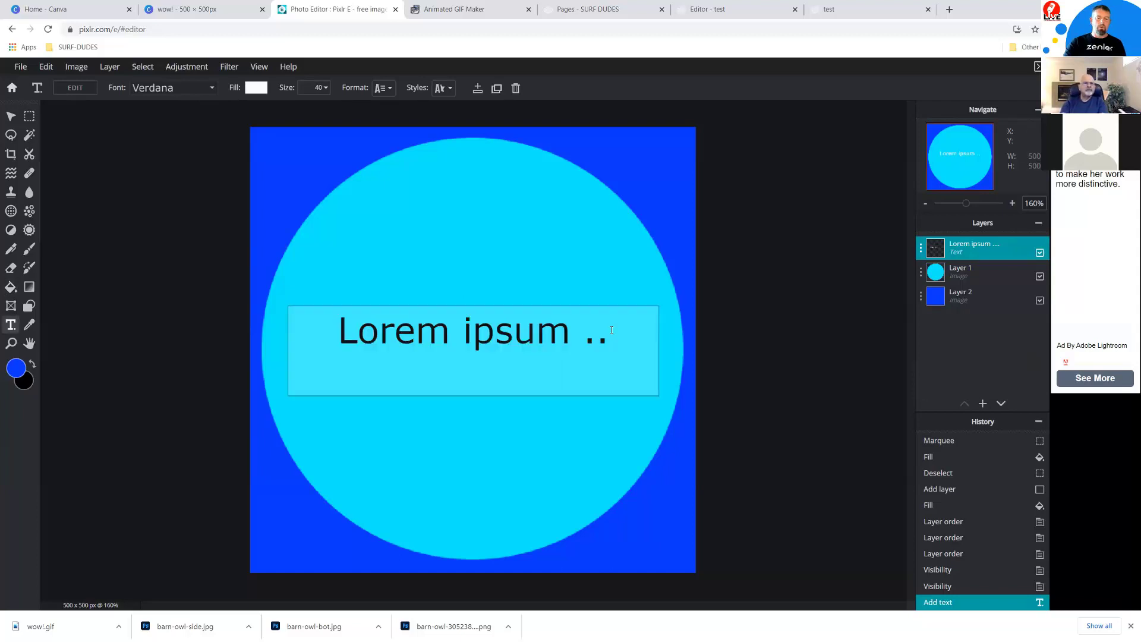
{"action": "type", "text": "CARZY "}
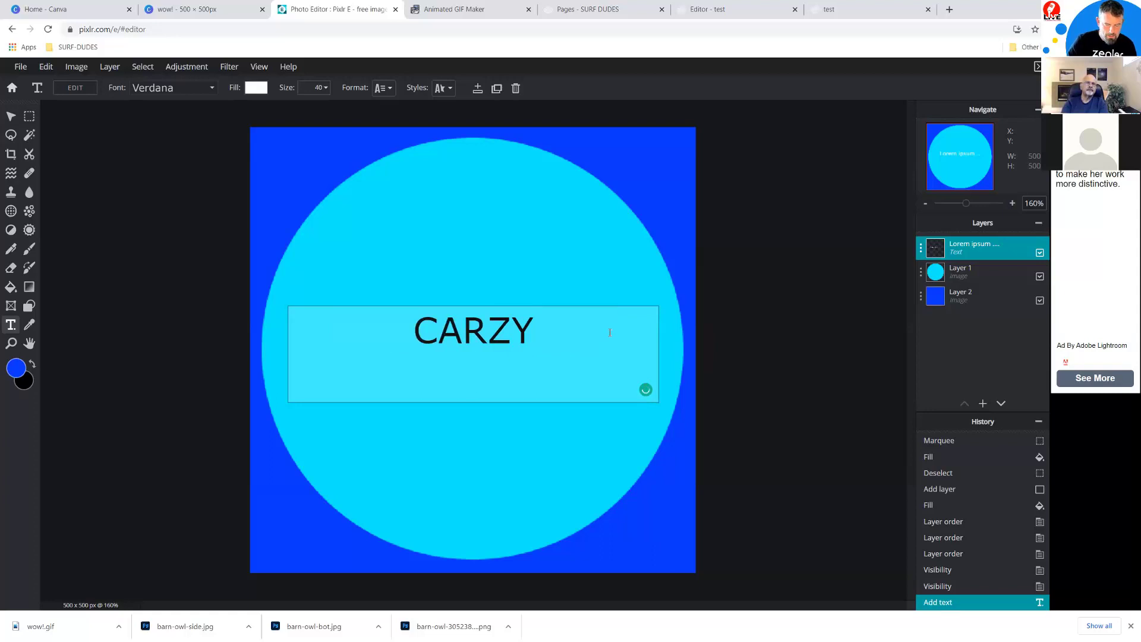
{"action": "type", "text": "JUMPIN"}
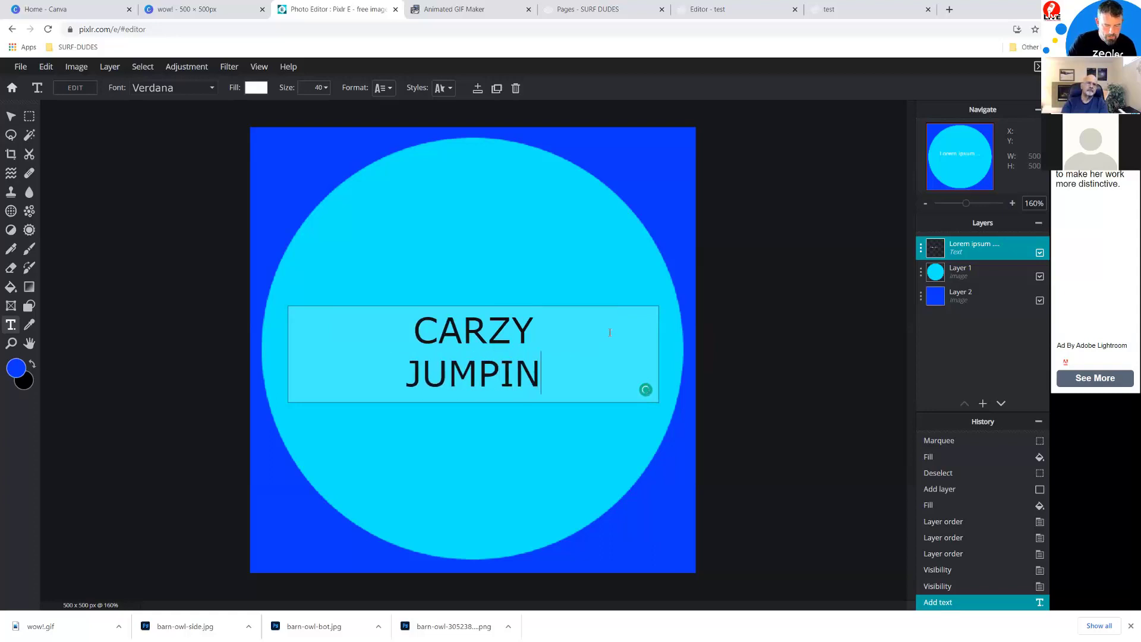
{"action": "type", "text": "G TEX"}
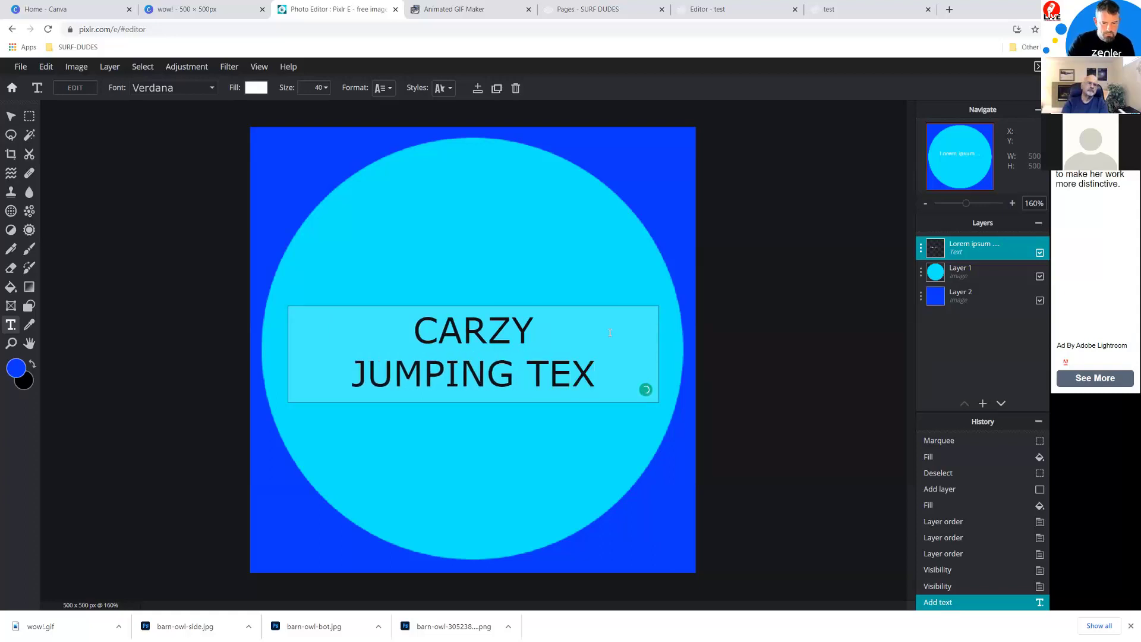
{"action": "type", "text": "T"}
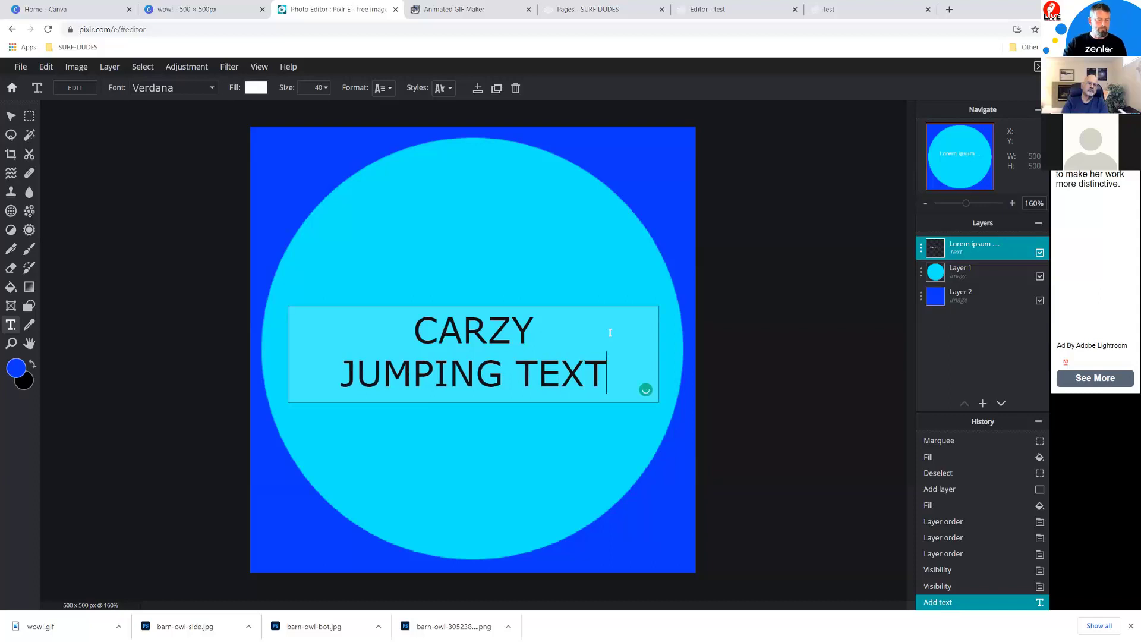
Correct the misspelled first word of the text to "CRAZY".
{"action": "key", "text": "ctrl+a"}
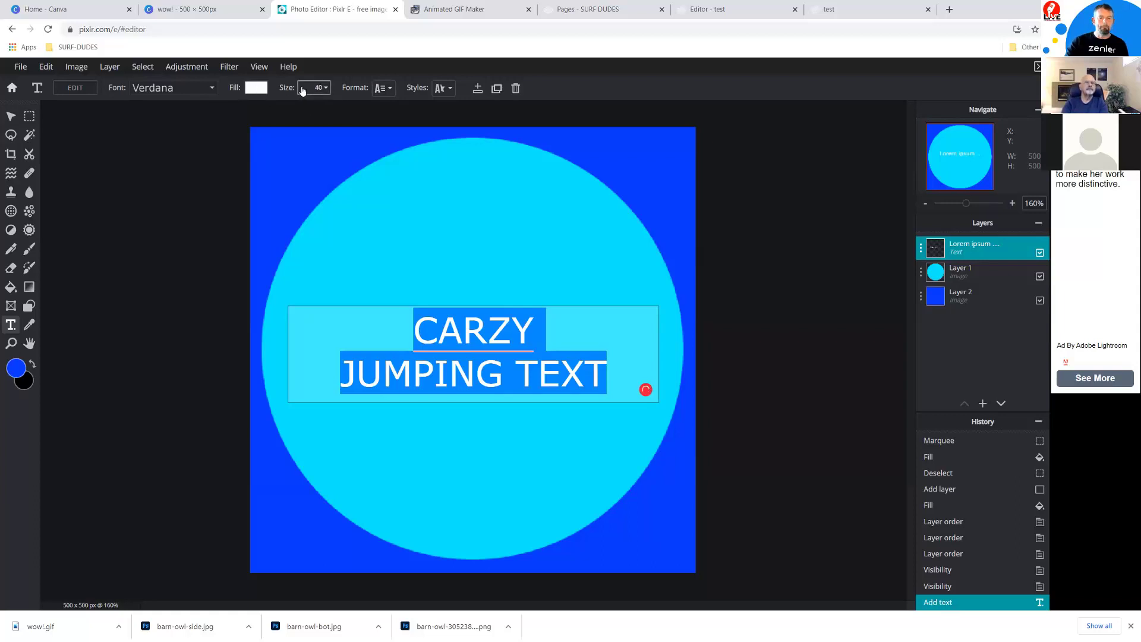
{"action": "left_click", "coordinate": [487, 324]}
{"action": "left_click_drag", "start_coordinate": [487, 324], "coordinate": [446, 326]}
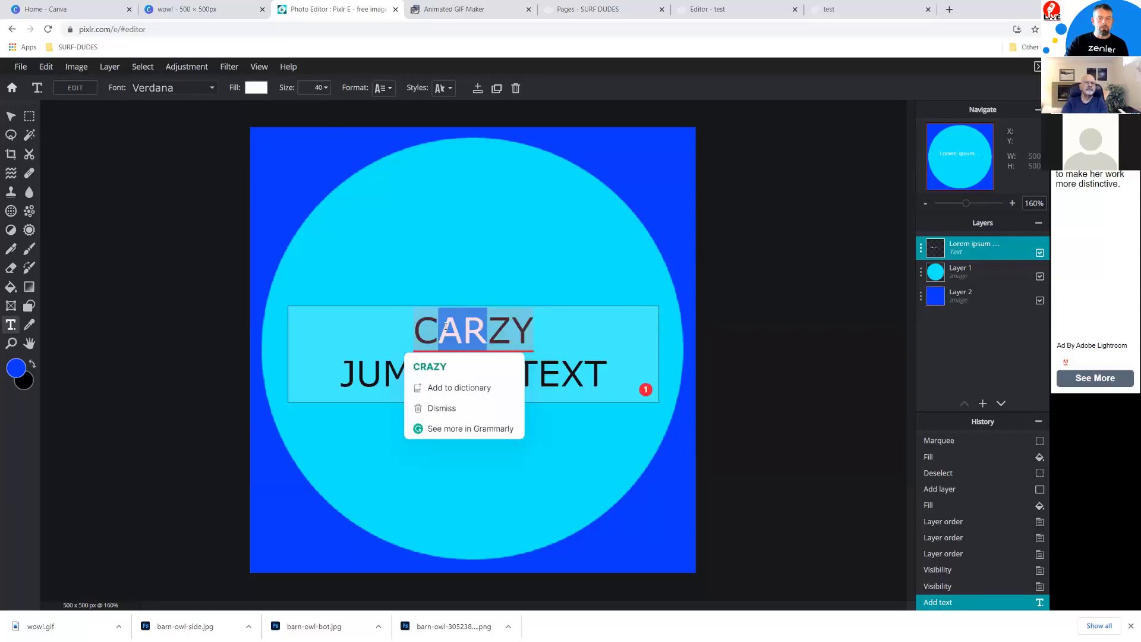
{"action": "type", "text": "RA"}
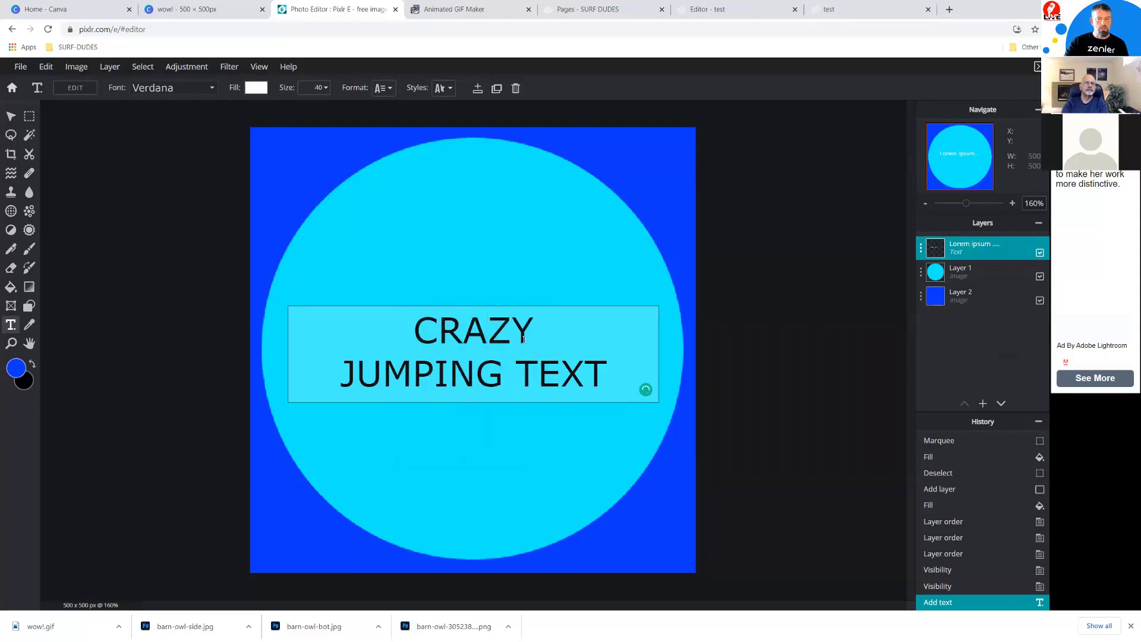
Browse the fonts and set the whole text to the Beornheard font.
{"action": "key", "text": "ctrl+a"}
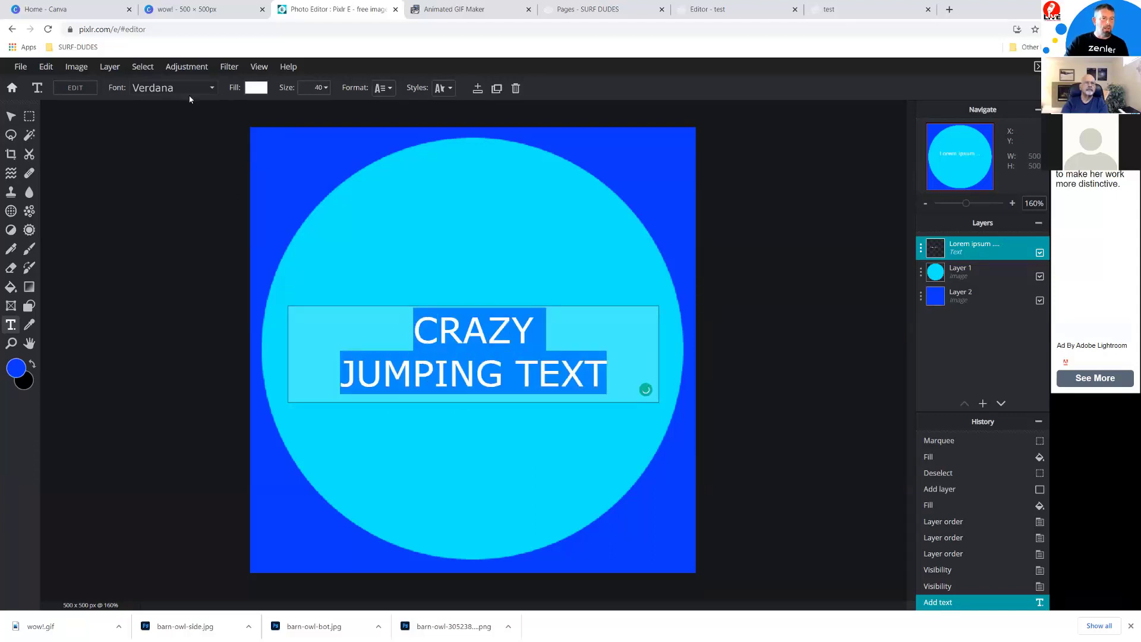
{"action": "left_click", "coordinate": [202, 87]}
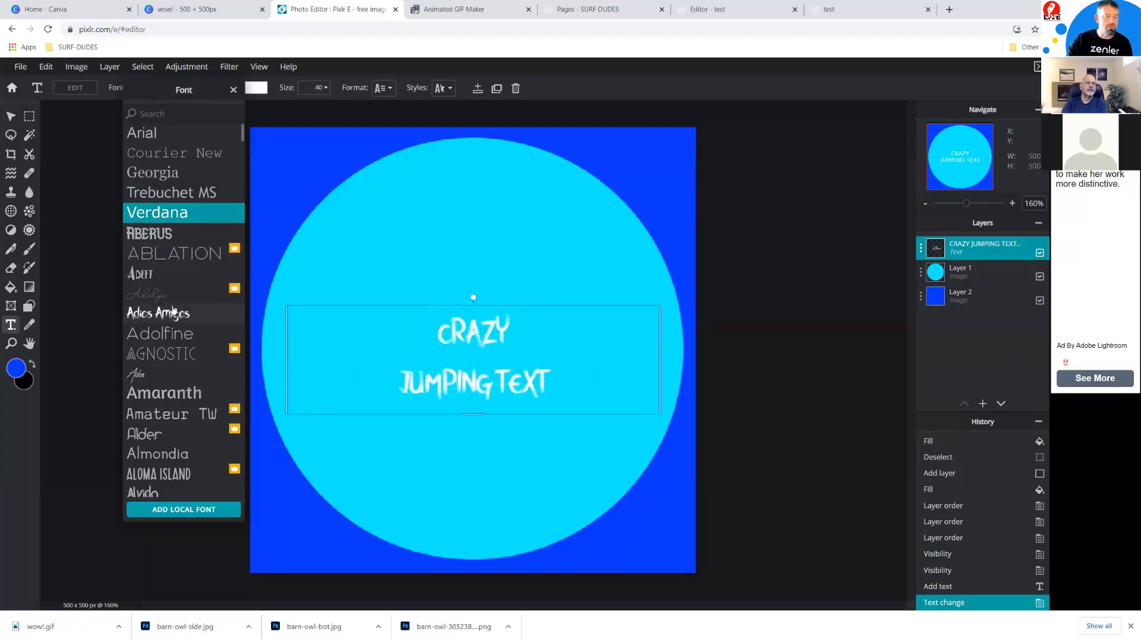
{"action": "scroll", "coordinate": [173, 309], "scroll_direction": "down", "scroll_amount": 3}
{"action": "scroll", "coordinate": [173, 309], "scroll_direction": "down", "scroll_amount": 1}
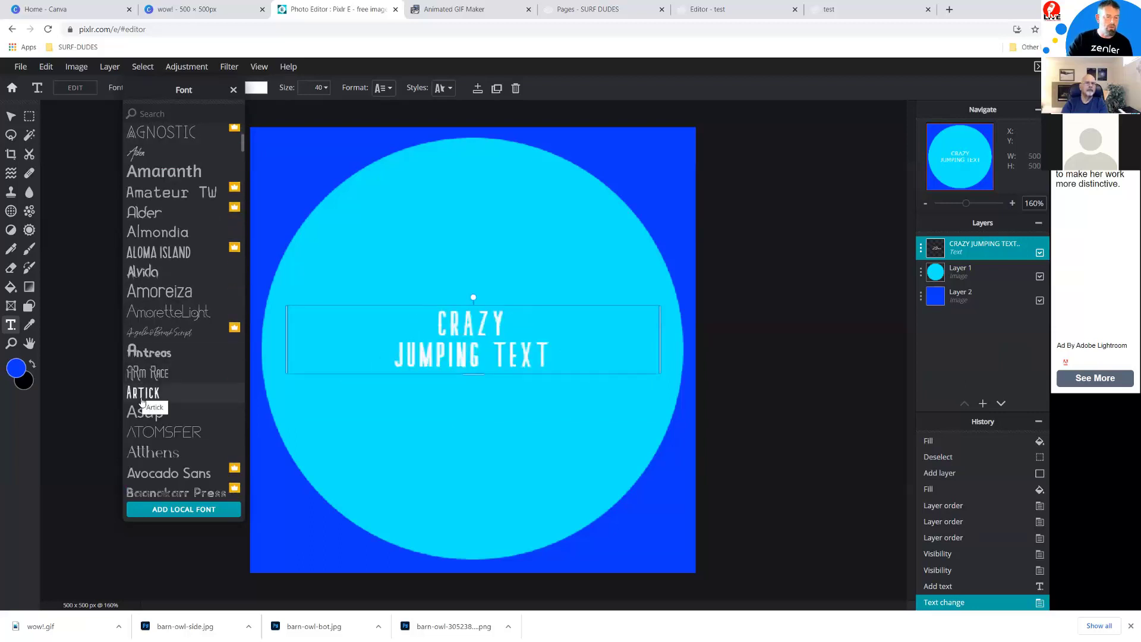
{"action": "scroll", "coordinate": [142, 398], "scroll_direction": "down", "scroll_amount": 5}
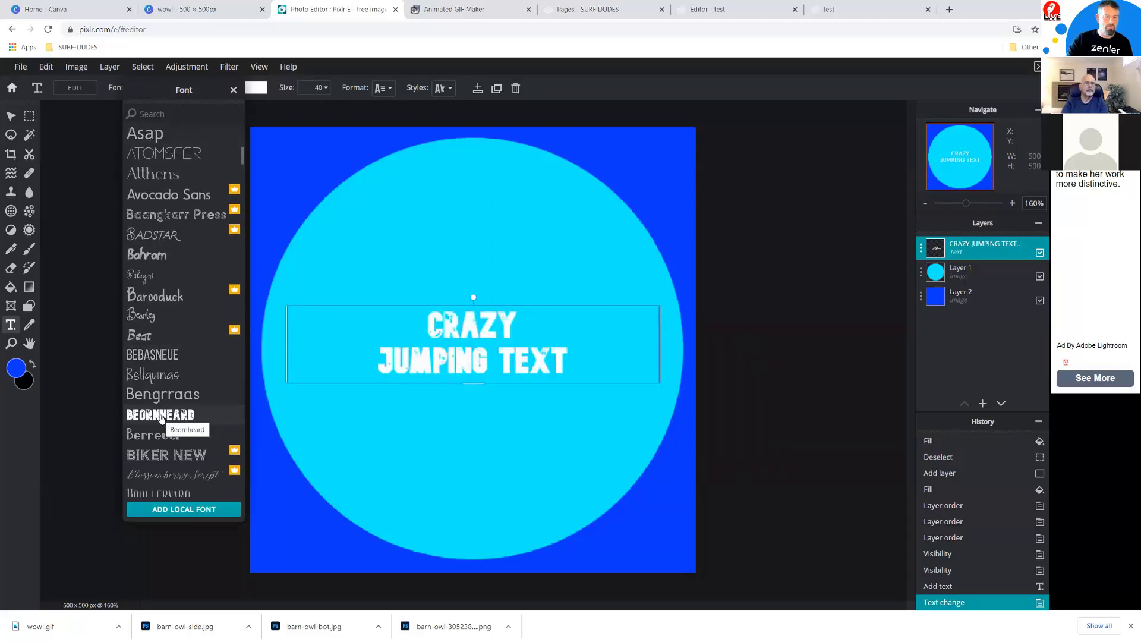
{"action": "left_click", "coordinate": [161, 418]}
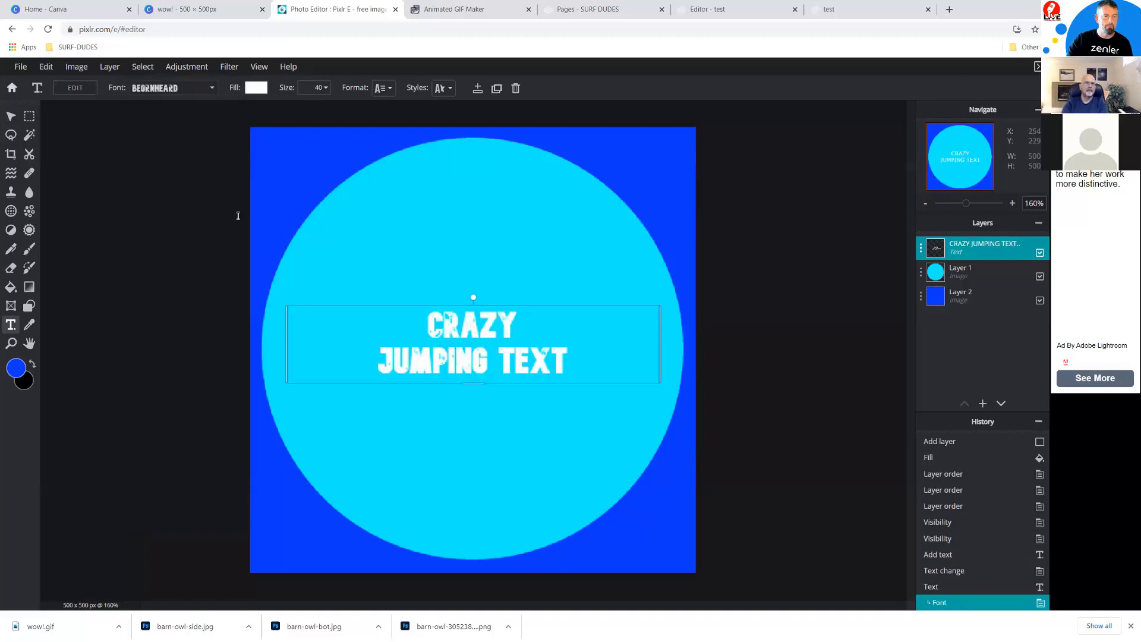
Change the text's fill to near-black #080808.
{"action": "left_click", "coordinate": [253, 89]}
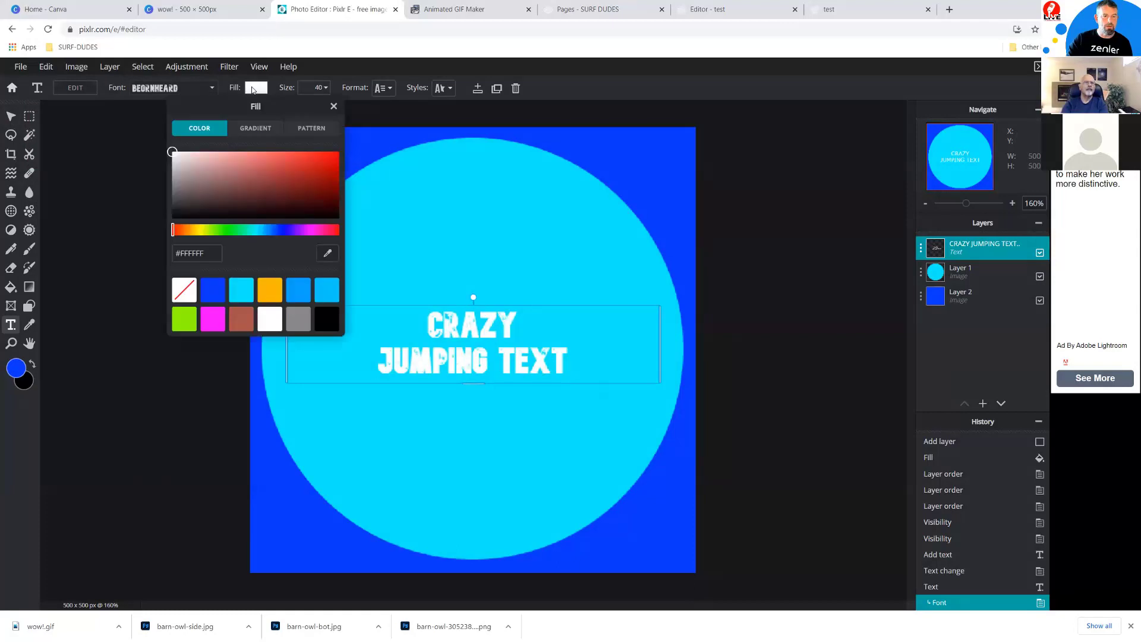
{"action": "left_click", "coordinate": [327, 161]}
{"action": "mouse_move", "coordinate": [234, 164]}
{"action": "left_mouse_down"}
{"action": "mouse_move", "coordinate": [173, 158]}
{"action": "mouse_move", "coordinate": [156, 216]}
{"action": "left_mouse_up"}
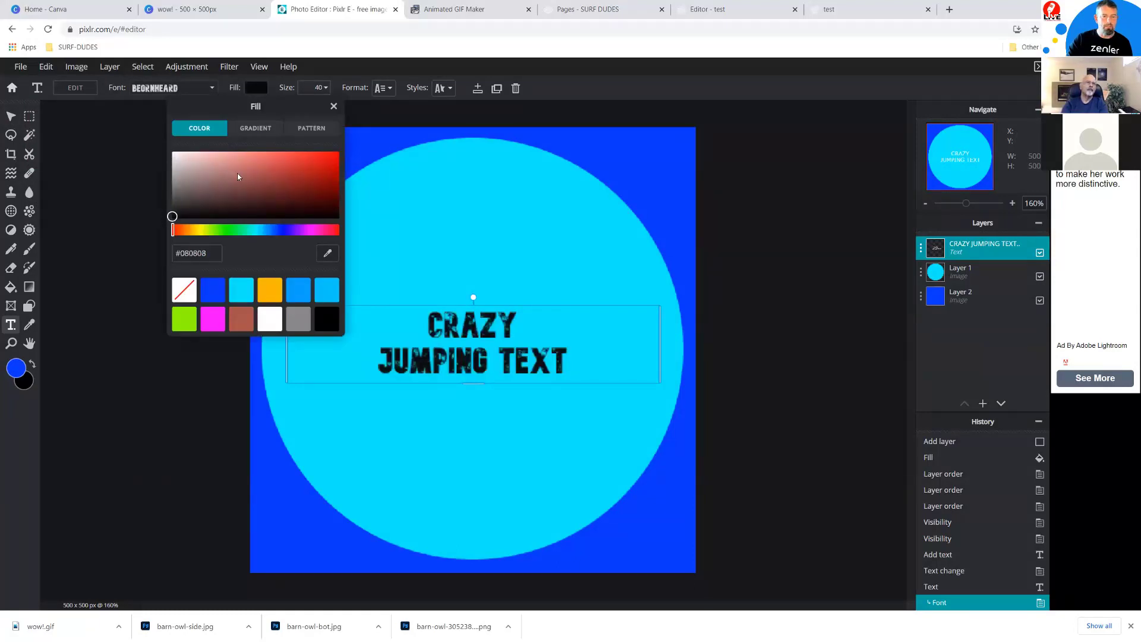
Set the text size to 76 and move the text block up to the middle of the cyan circle.
{"action": "left_click", "coordinate": [327, 88]}
{"action": "left_click", "coordinate": [315, 89]}
{"action": "left_click_drag", "start_coordinate": [241, 107], "coordinate": [256, 109]}
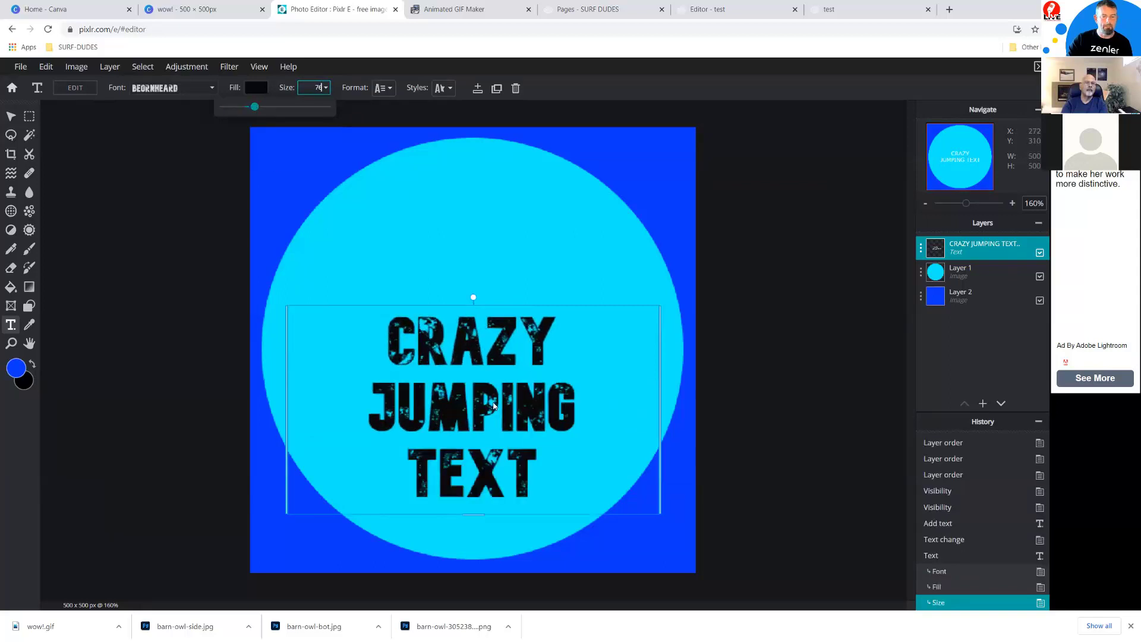
{"action": "left_click_drag", "start_coordinate": [525, 406], "coordinate": [530, 354]}
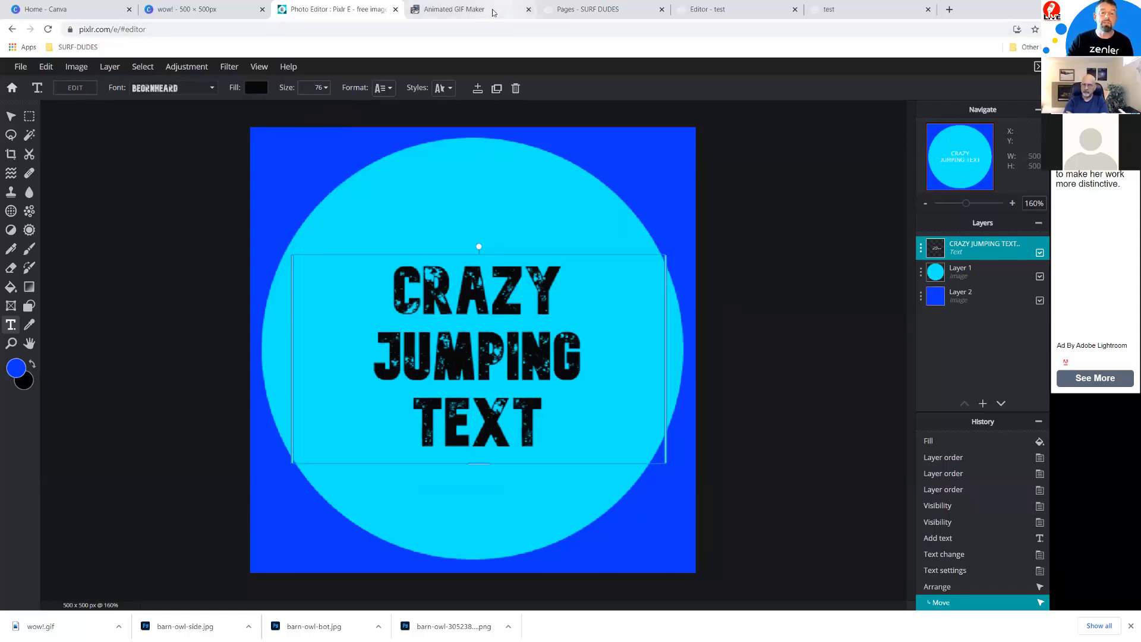
{"action": "left_click", "coordinate": [452, 9]}
{"action": "left_click", "coordinate": [387, 11]}
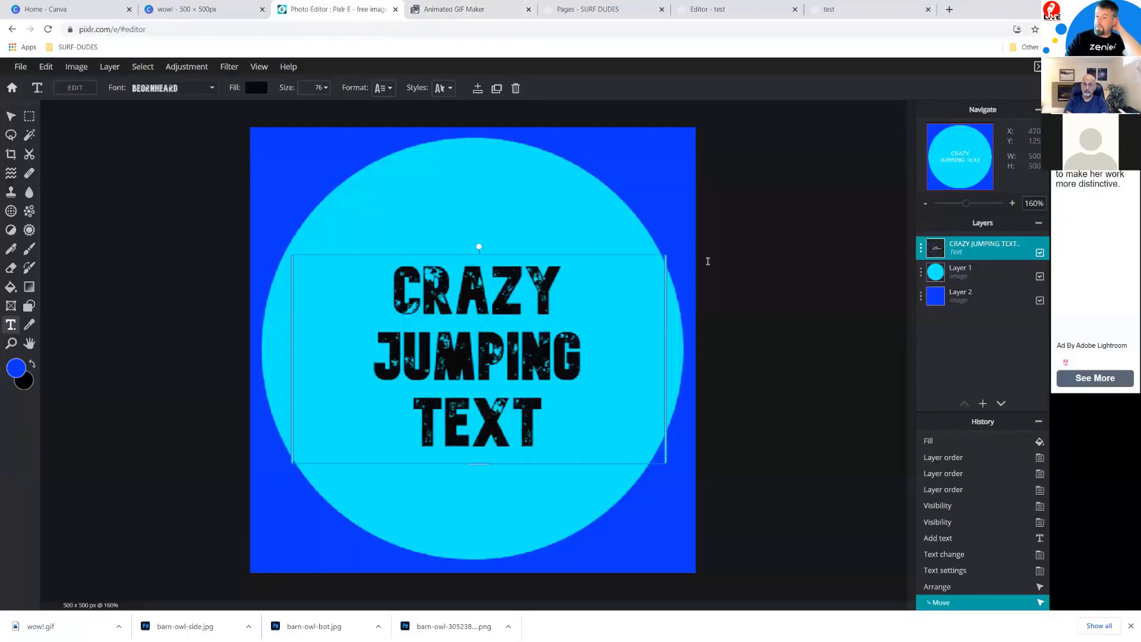
Hide the blue background layer and set up saving the frame as a JPG named 1.
{"action": "left_click", "coordinate": [1040, 302]}
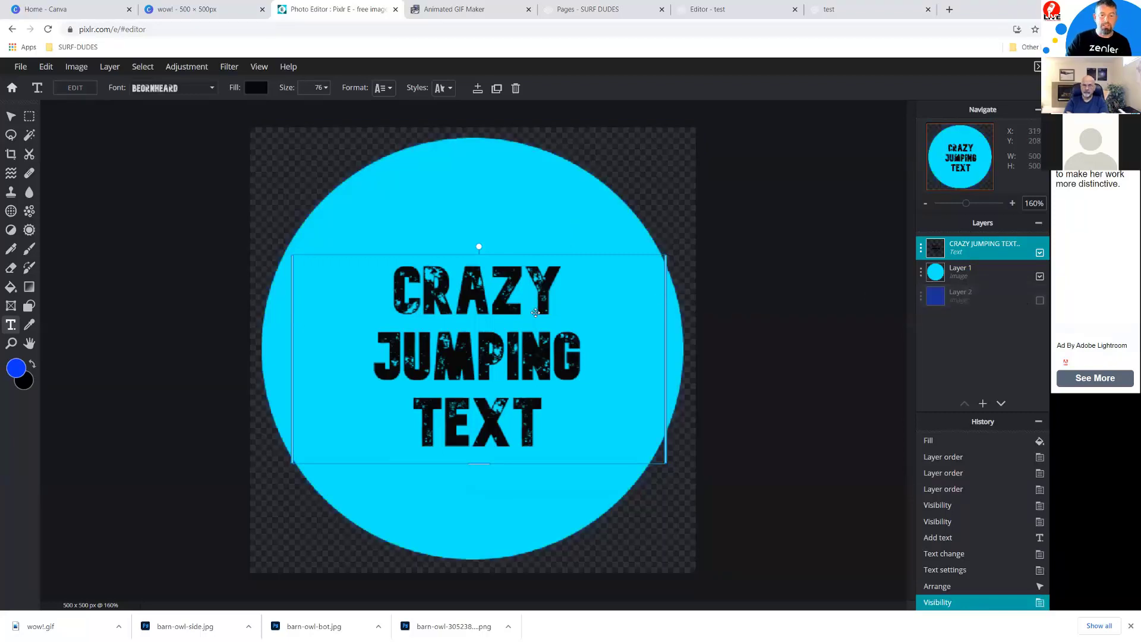
{"action": "left_click", "coordinate": [23, 68]}
{"action": "left_click", "coordinate": [35, 166]}
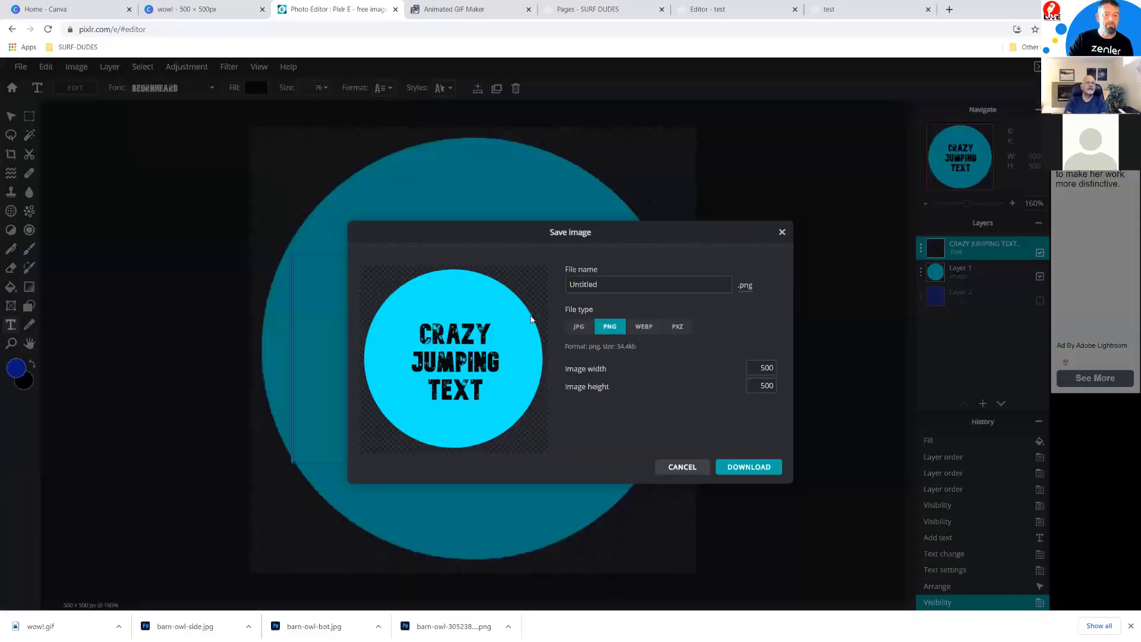
{"action": "left_click", "coordinate": [576, 328]}
{"action": "left_click", "coordinate": [642, 284]}
{"action": "double_click", "coordinate": [642, 284]}
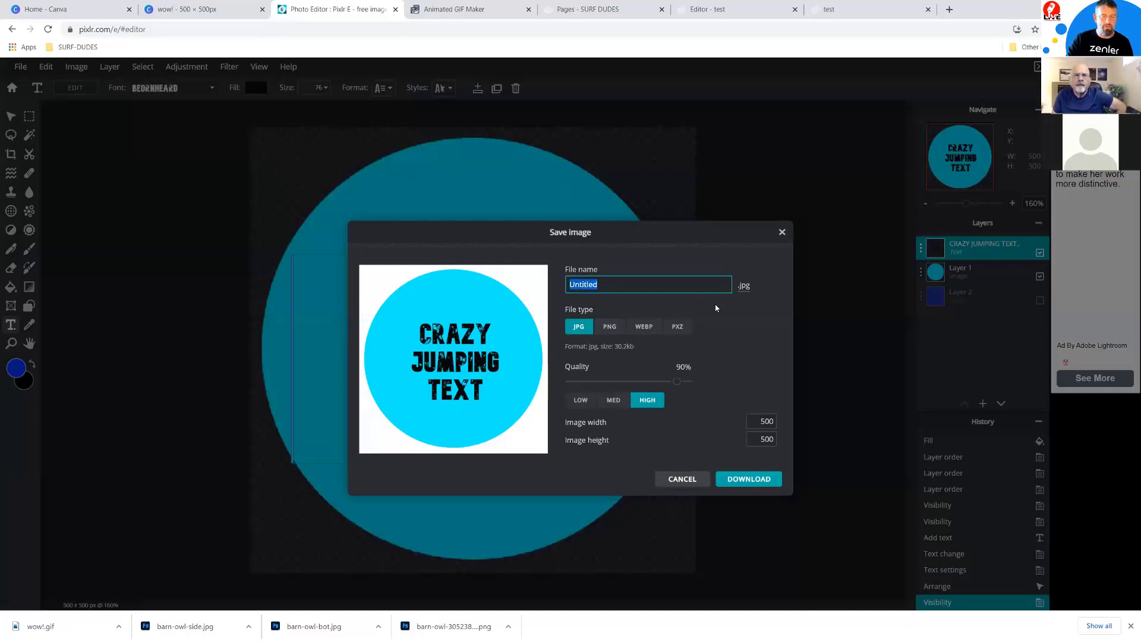
{"action": "type", "text": "1"}
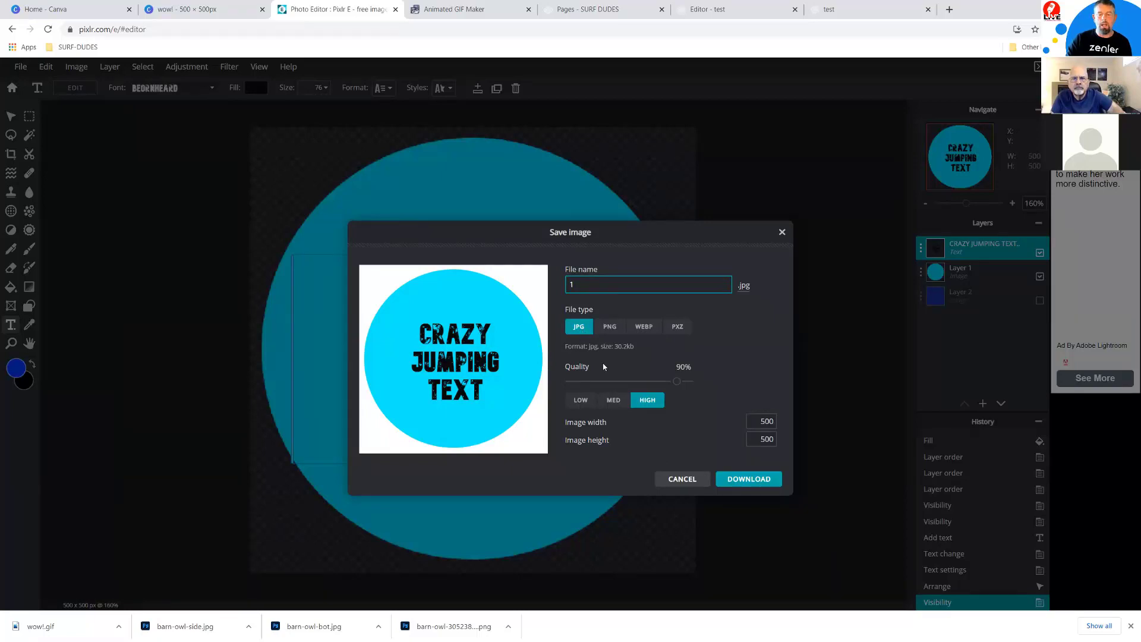
Set the JPG quality to medium (70%) and download the first frame.
{"action": "left_click", "coordinate": [612, 400]}
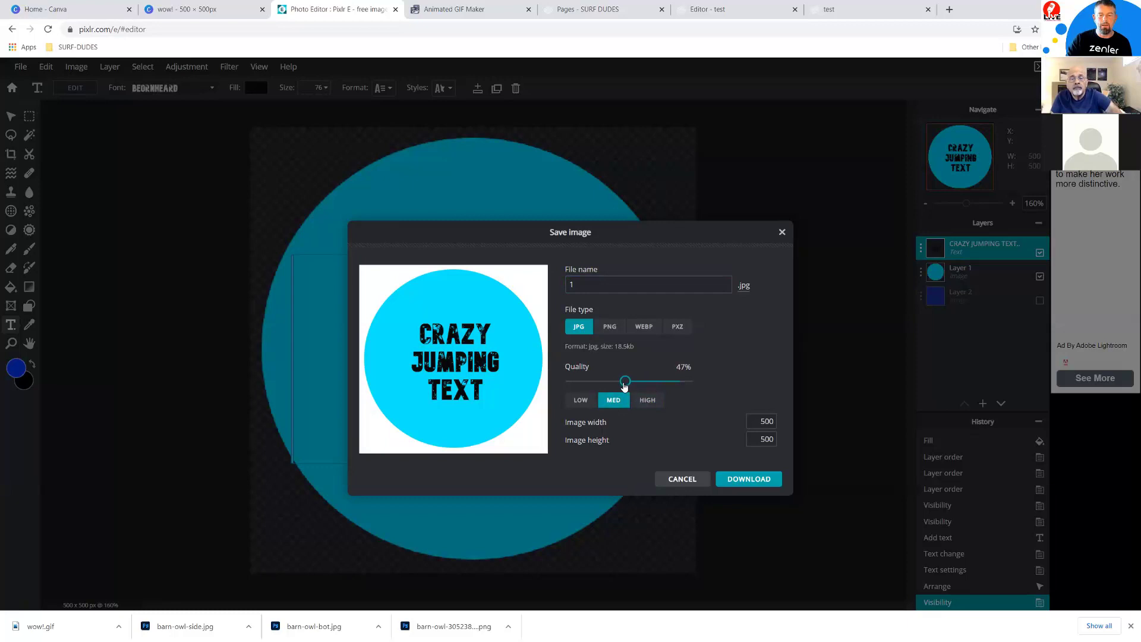
{"action": "left_click_drag", "start_coordinate": [625, 386], "coordinate": [624, 387]}
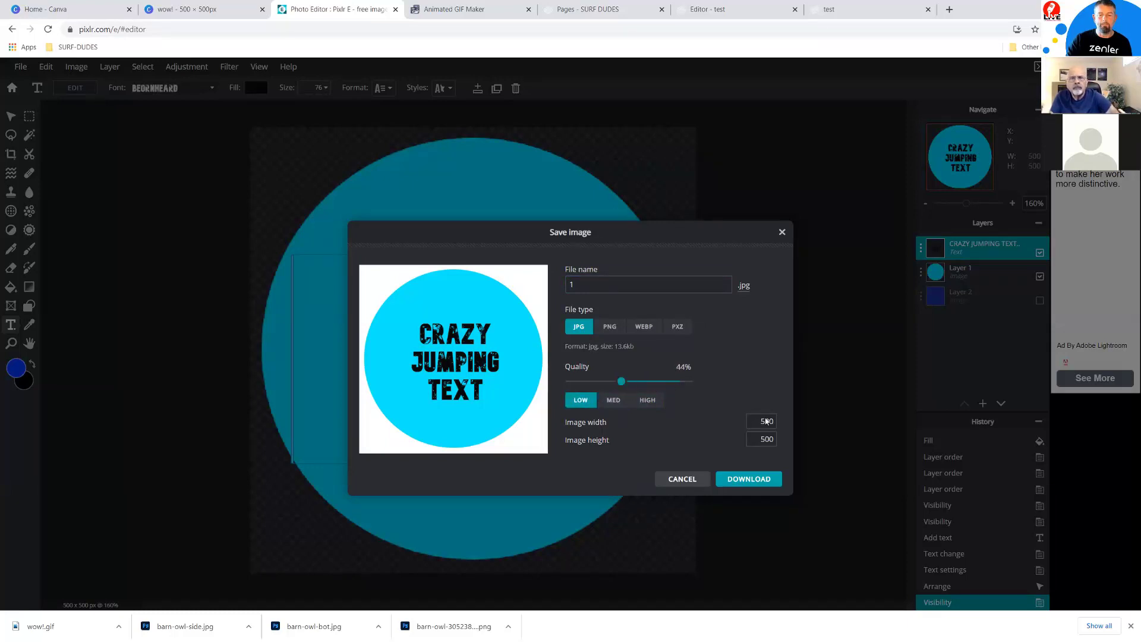
{"action": "left_click", "coordinate": [611, 403]}
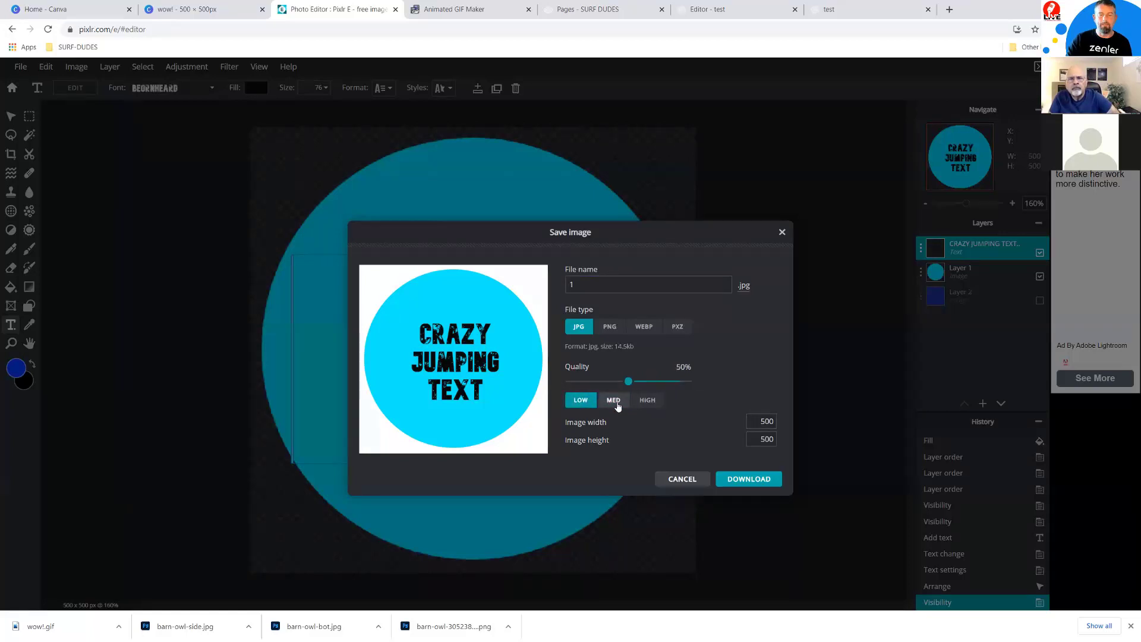
{"action": "left_click", "coordinate": [581, 288]}
{"action": "double_click", "coordinate": [582, 292]}
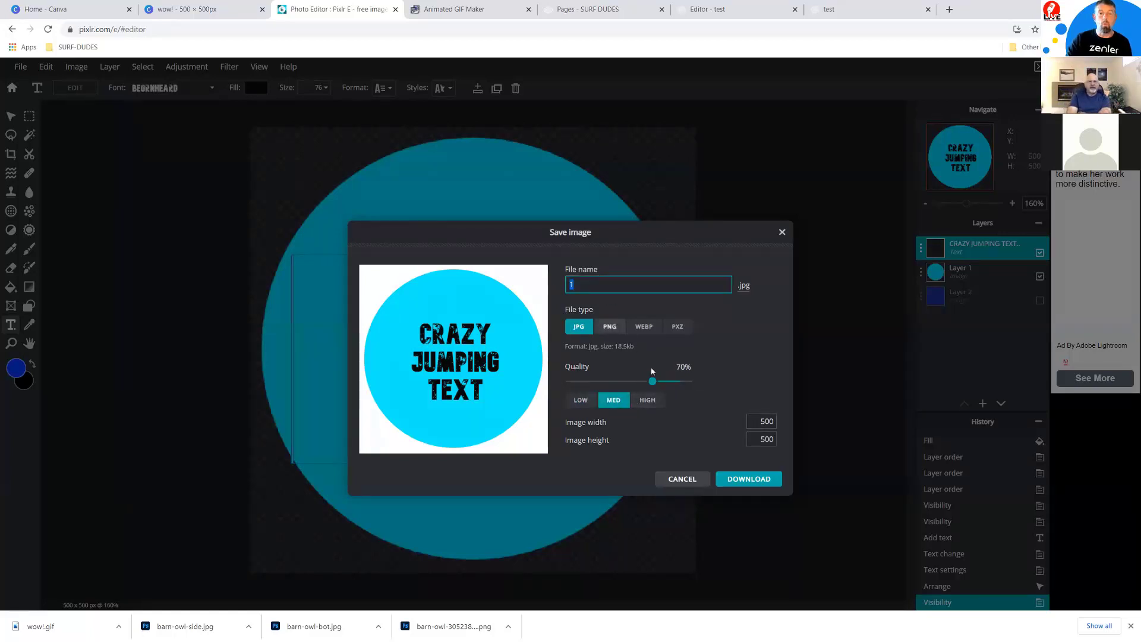
{"action": "left_click", "coordinate": [747, 480]}
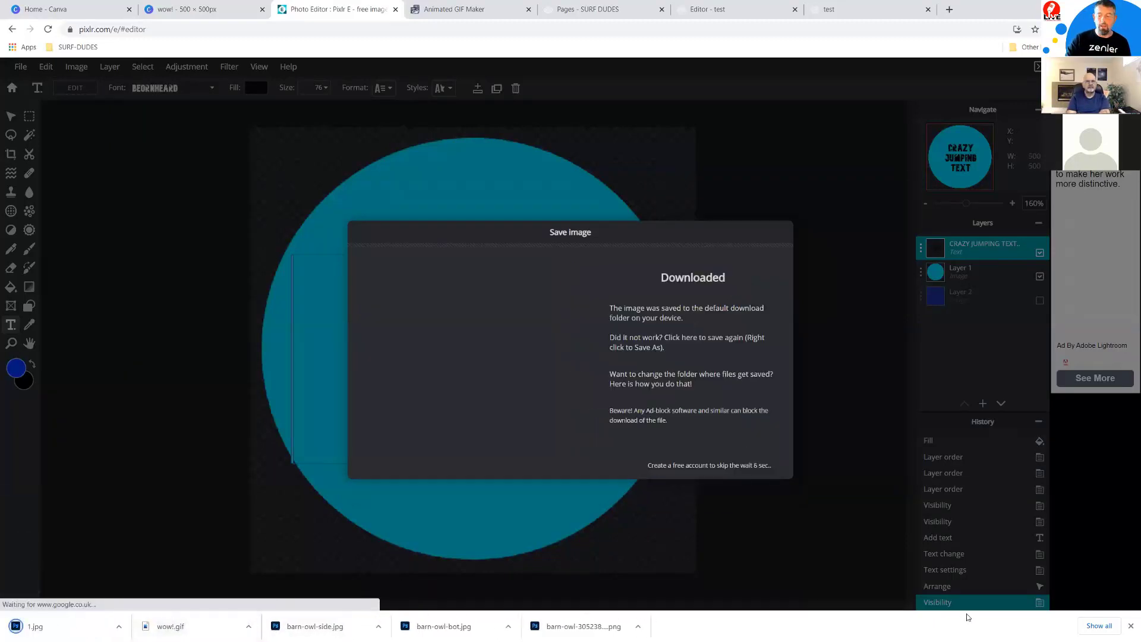
{"action": "left_click", "coordinate": [1129, 629]}
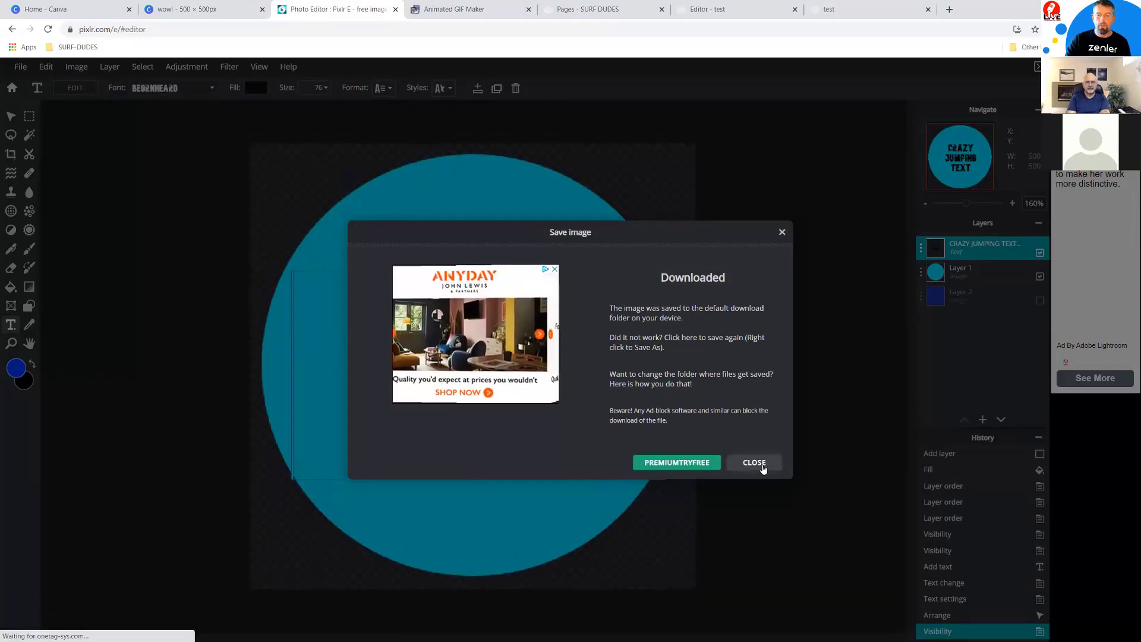
{"action": "left_click", "coordinate": [756, 463]}
Move the text block to the circle's upper left and set up saving the frame as a medium-quality JPG named 2.
{"action": "left_click_drag", "start_coordinate": [478, 313], "coordinate": [407, 271]}
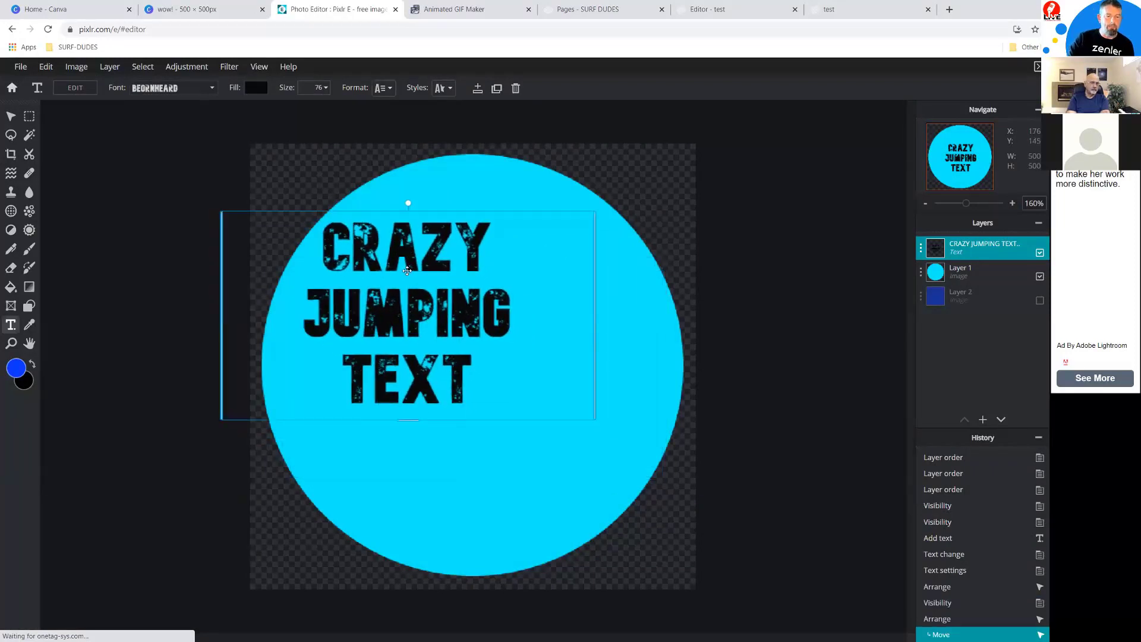
{"action": "left_click", "coordinate": [23, 68]}
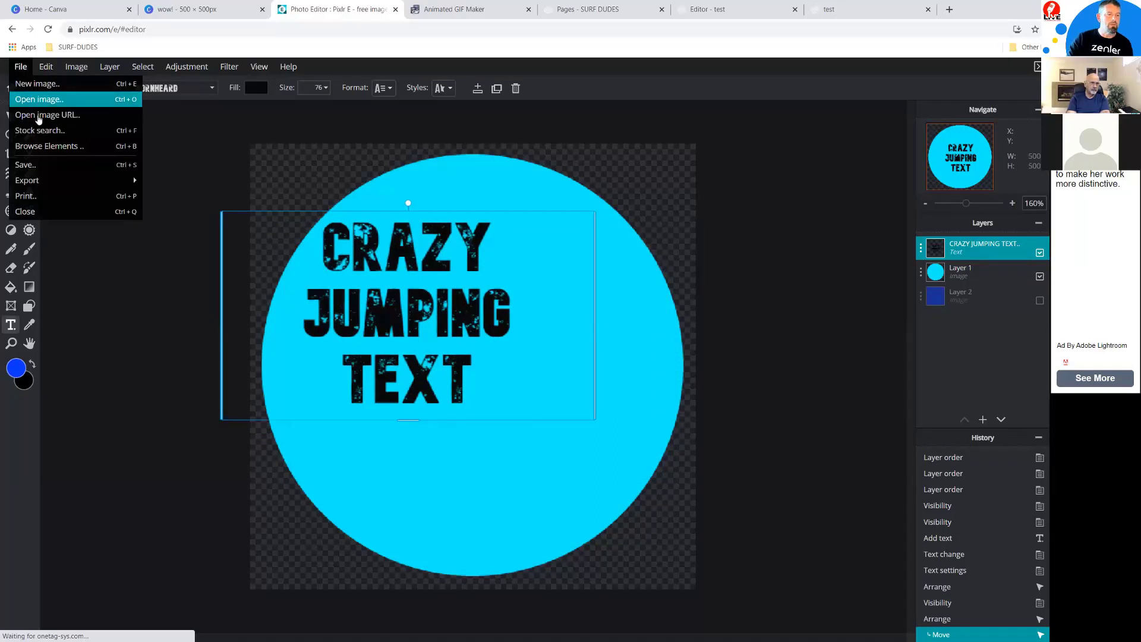
{"action": "left_click", "coordinate": [38, 165]}
{"action": "left_click", "coordinate": [607, 301]}
{"action": "left_click_drag", "start_coordinate": [608, 301], "coordinate": [537, 304]}
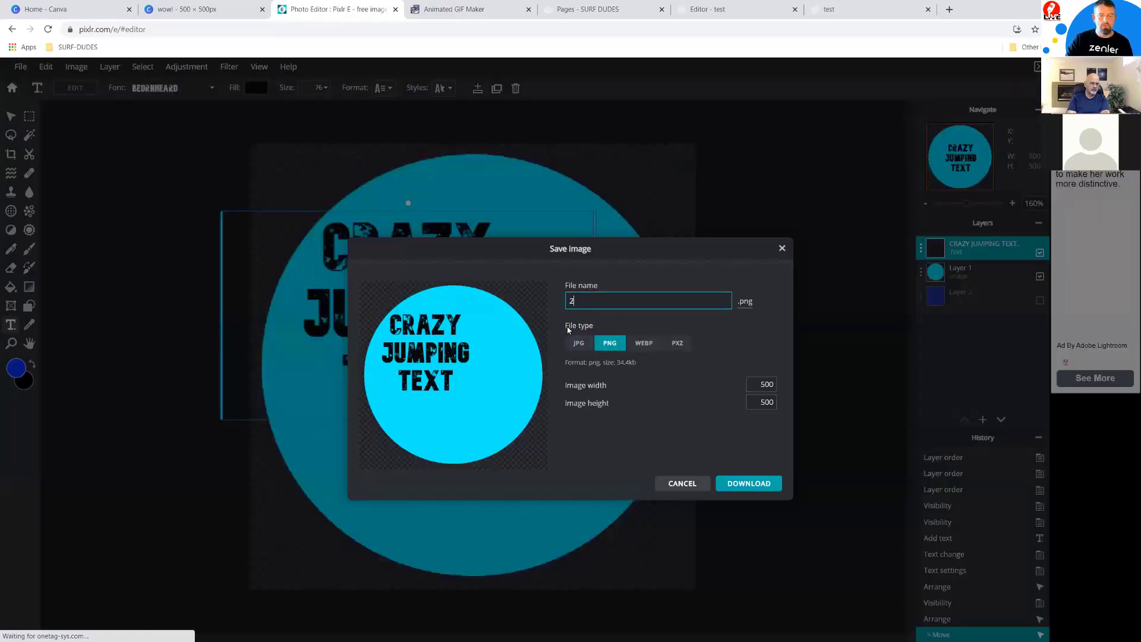
{"action": "left_click", "coordinate": [580, 344]}
{"action": "left_click", "coordinate": [612, 416]}
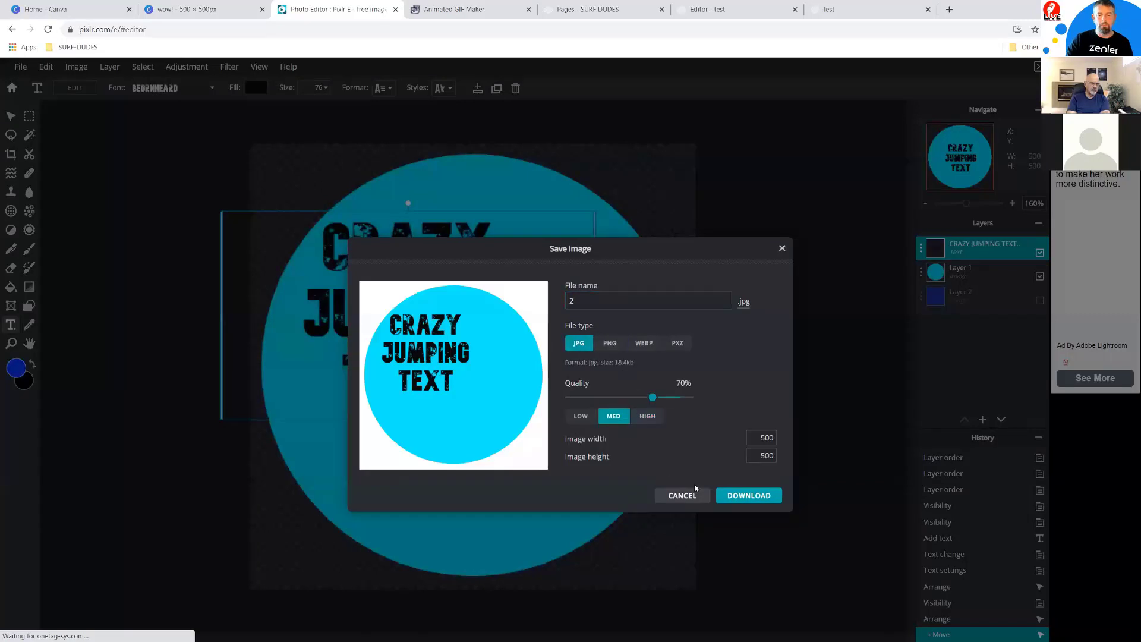
Compare the PNG and JPG previews of the second frame and download it as a JPG.
{"action": "left_click", "coordinate": [609, 344]}
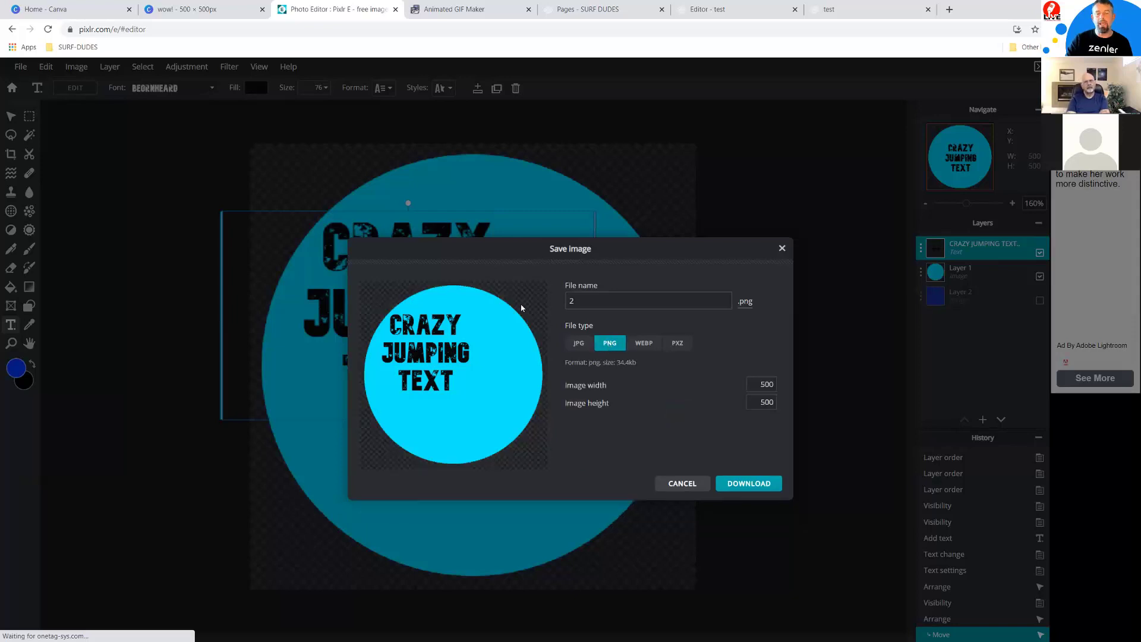
{"action": "left_click", "coordinate": [578, 343]}
{"action": "left_click", "coordinate": [614, 348]}
{"action": "left_click", "coordinate": [579, 349]}
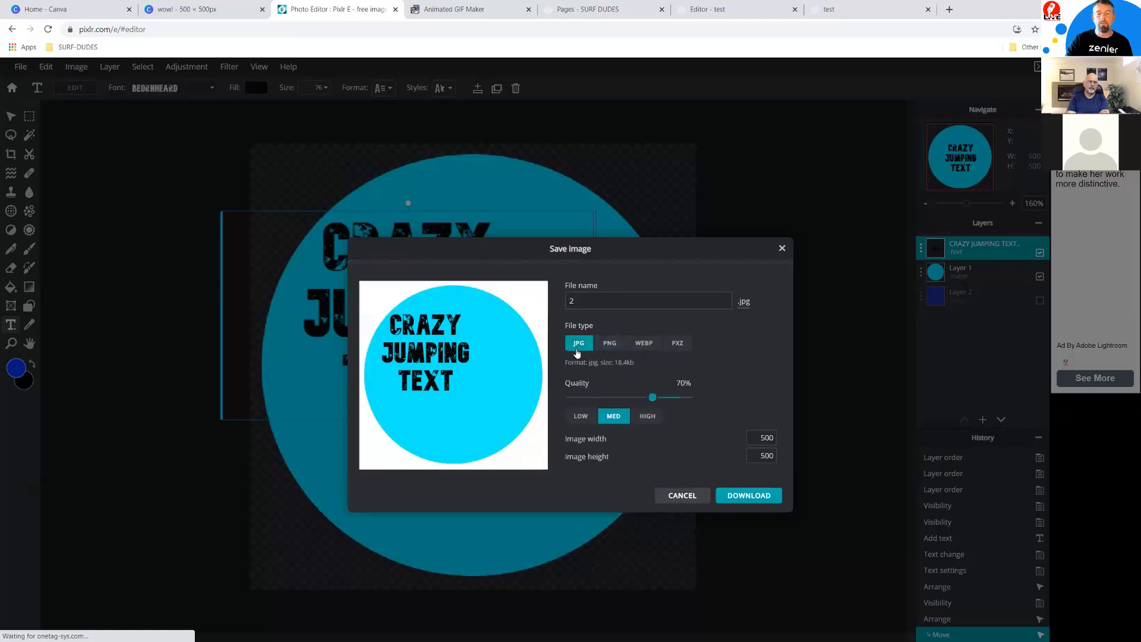
{"action": "left_click", "coordinate": [728, 494]}
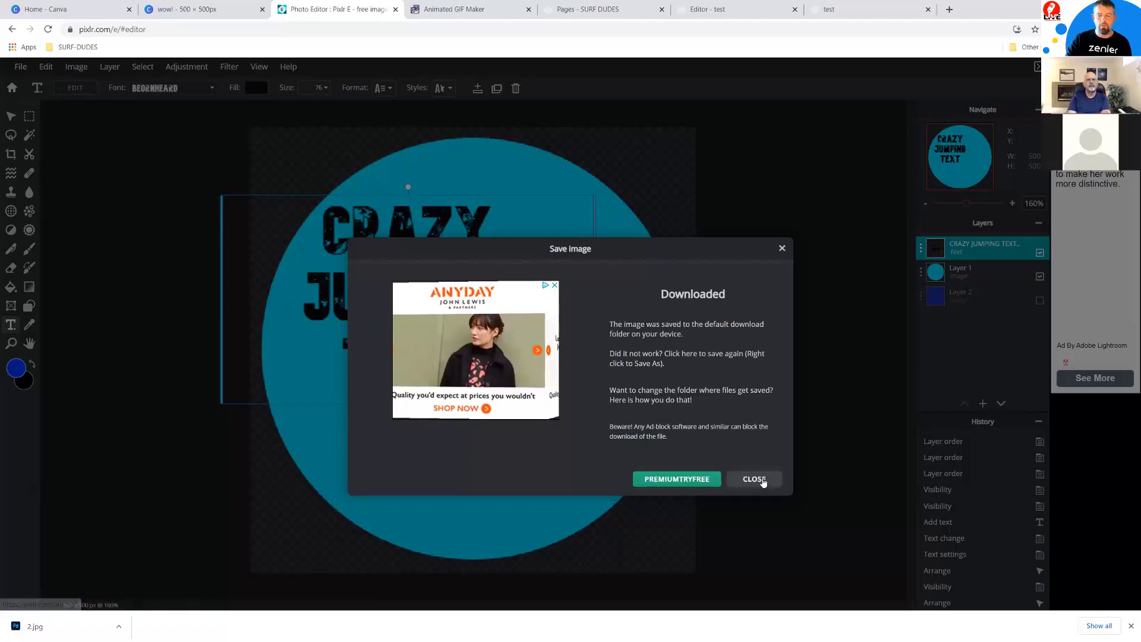
{"action": "left_click", "coordinate": [765, 483]}
Move the text block to the circle's lower right and download the frame as a medium-quality JPG named 3.
{"action": "left_click_drag", "start_coordinate": [408, 296], "coordinate": [529, 406]}
{"action": "left_click", "coordinate": [20, 67]}
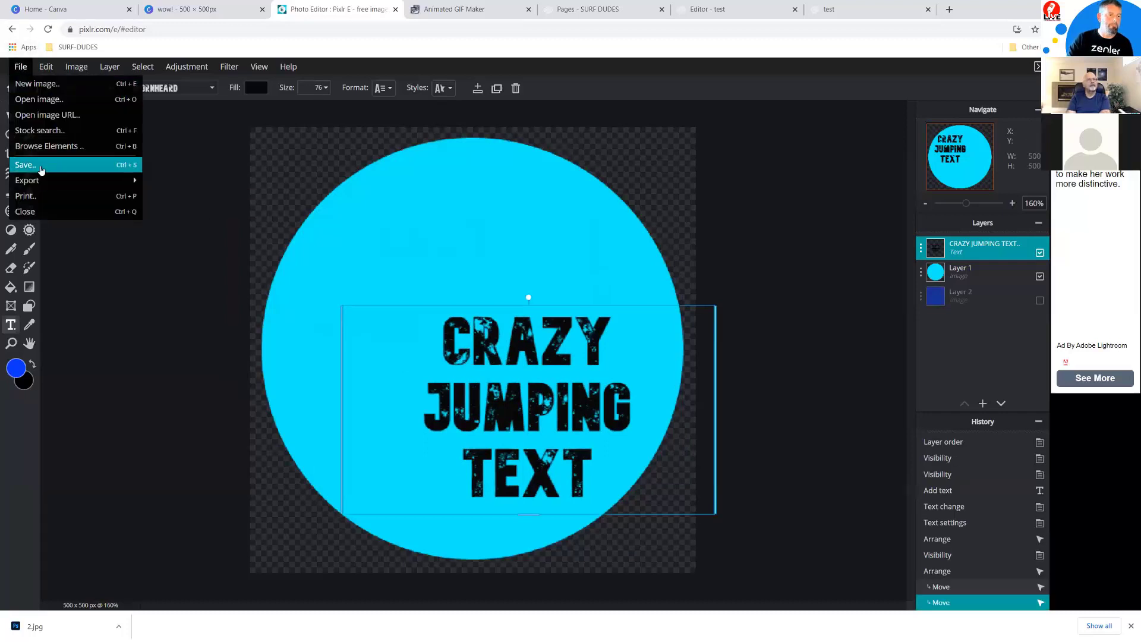
{"action": "left_click", "coordinate": [41, 170]}
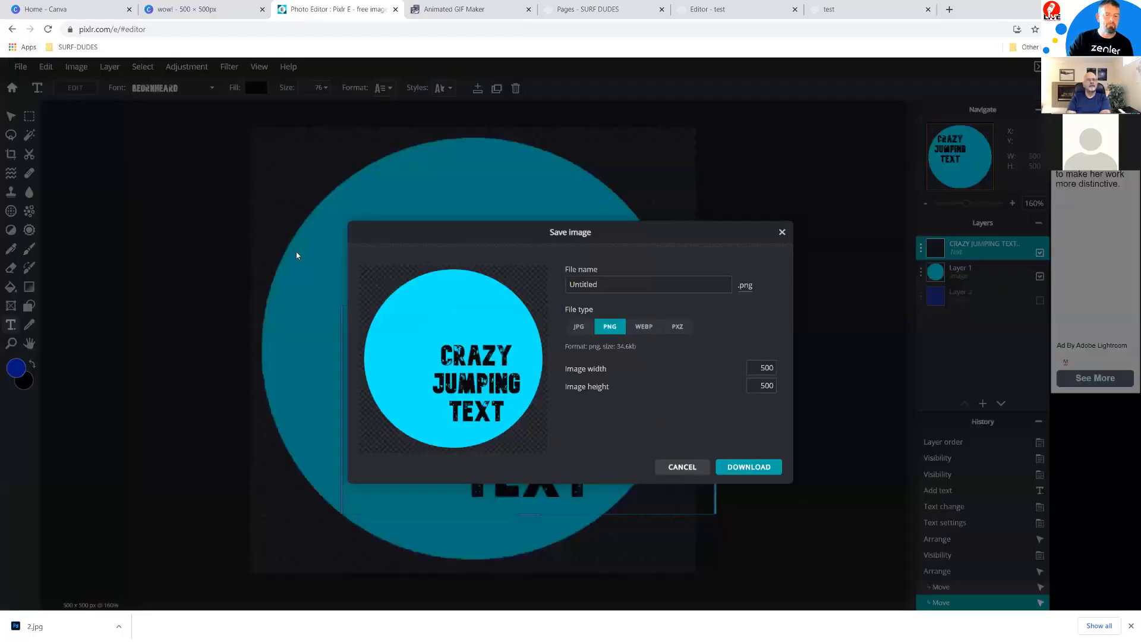
{"action": "left_click", "coordinate": [577, 328]}
{"action": "left_click_drag", "start_coordinate": [675, 284], "coordinate": [564, 289]}
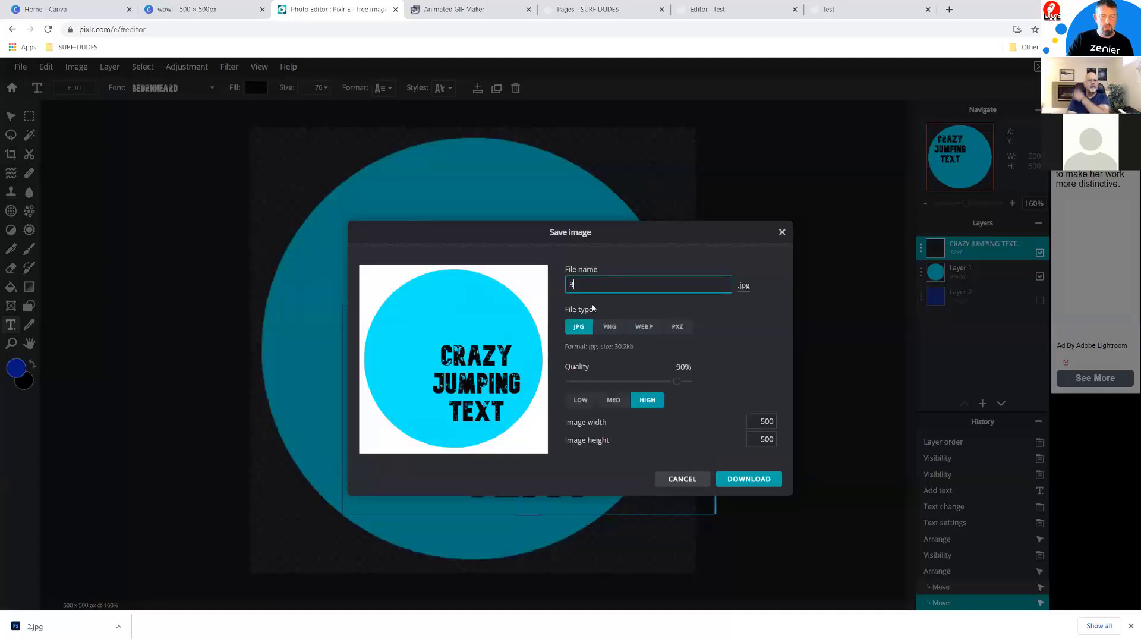
{"action": "left_click", "coordinate": [619, 403]}
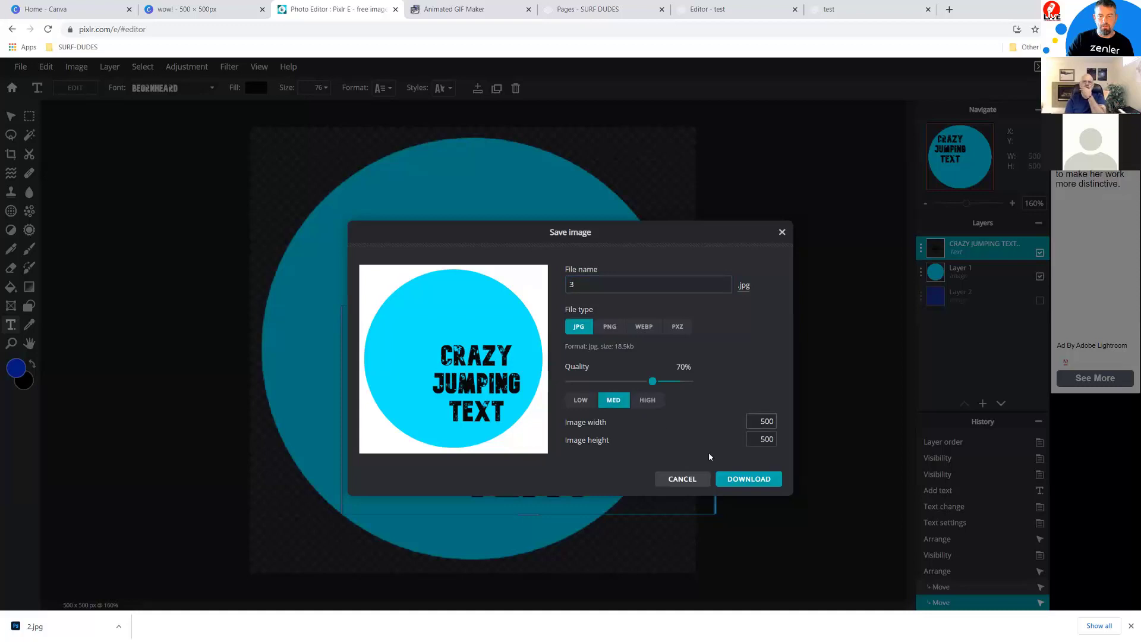
{"action": "left_click", "coordinate": [744, 478]}
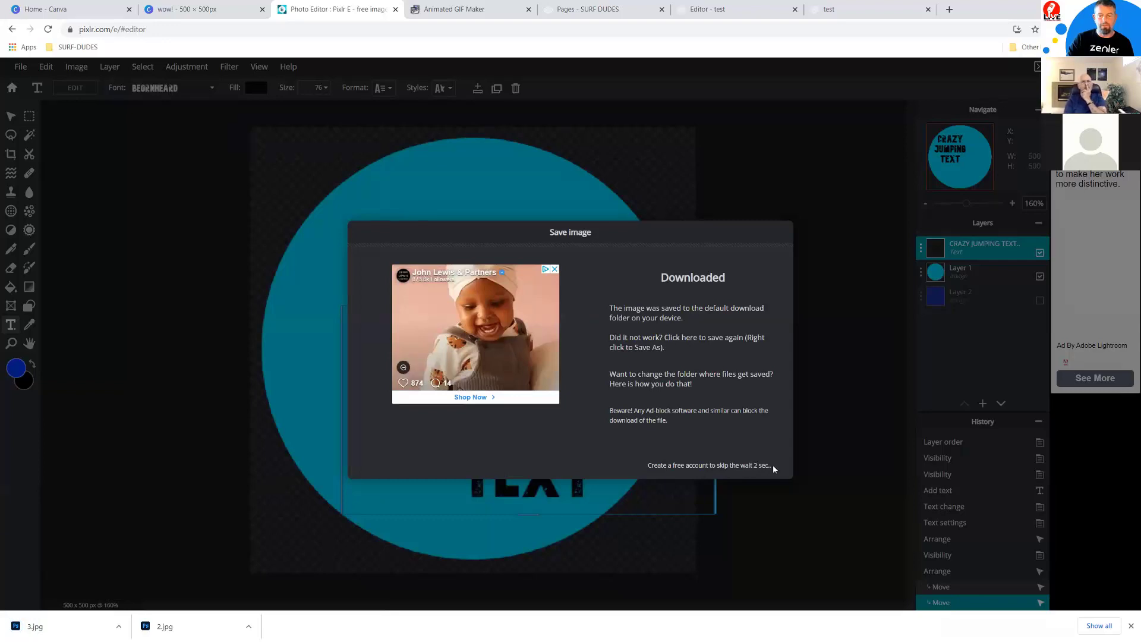
{"action": "left_click", "coordinate": [761, 467]}
Move the text block to the circle's upper right and change its fill to red #FF0101.
{"action": "left_click_drag", "start_coordinate": [591, 412], "coordinate": [583, 287]}
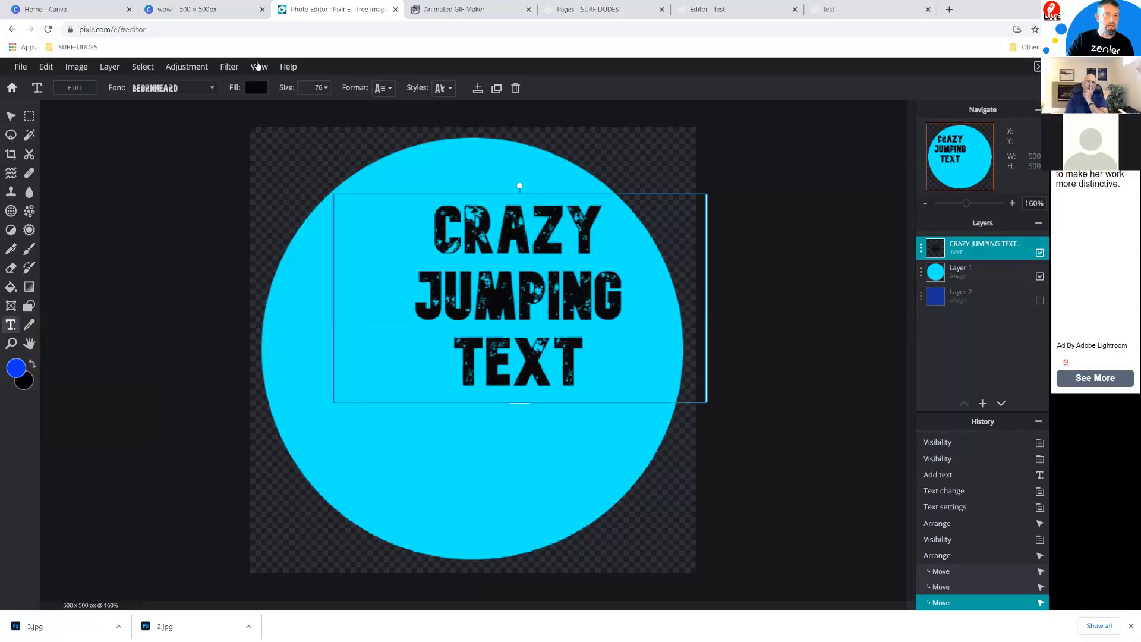
{"action": "left_click", "coordinate": [256, 91]}
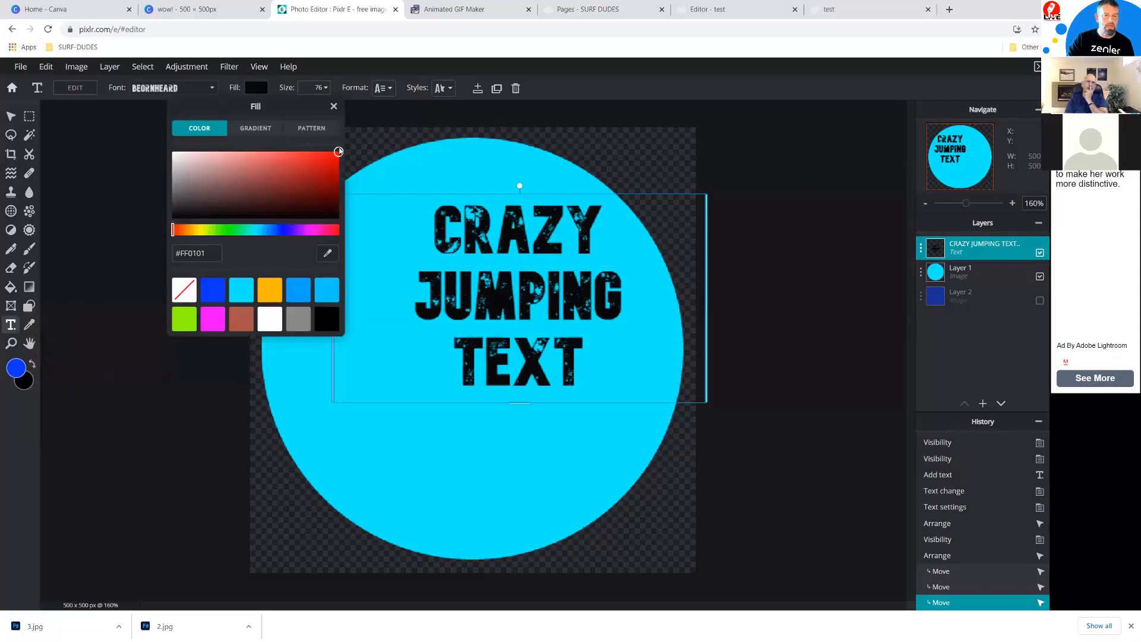
{"action": "left_click", "coordinate": [339, 151]}
Download the red-text frame as a medium-quality JPG named 4.
{"action": "left_click", "coordinate": [20, 66]}
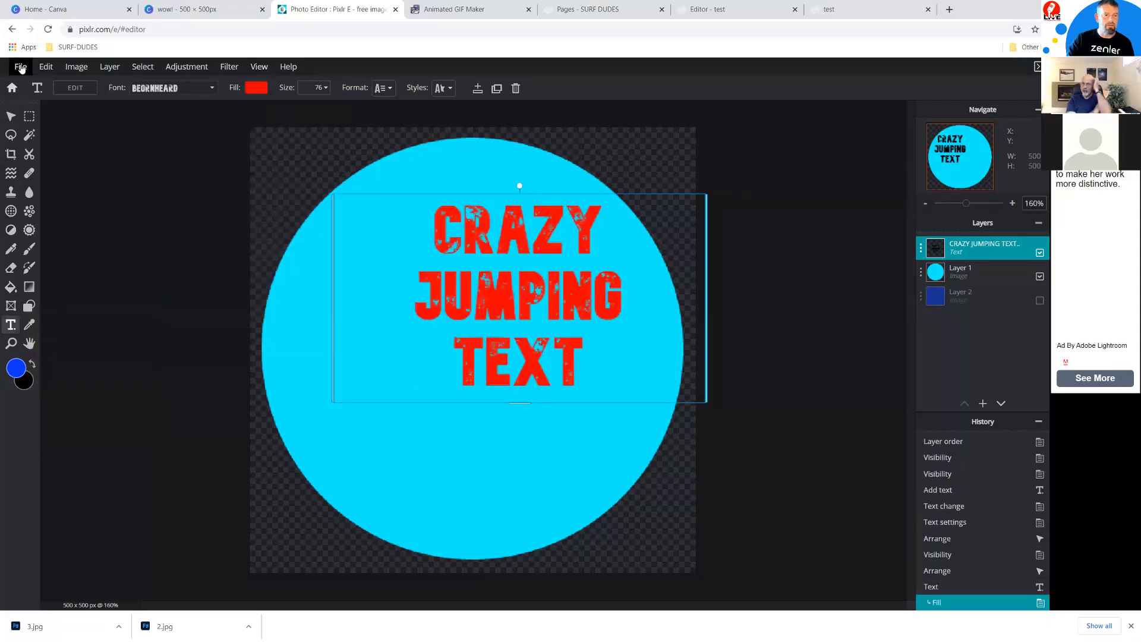
{"action": "left_click", "coordinate": [21, 66]}
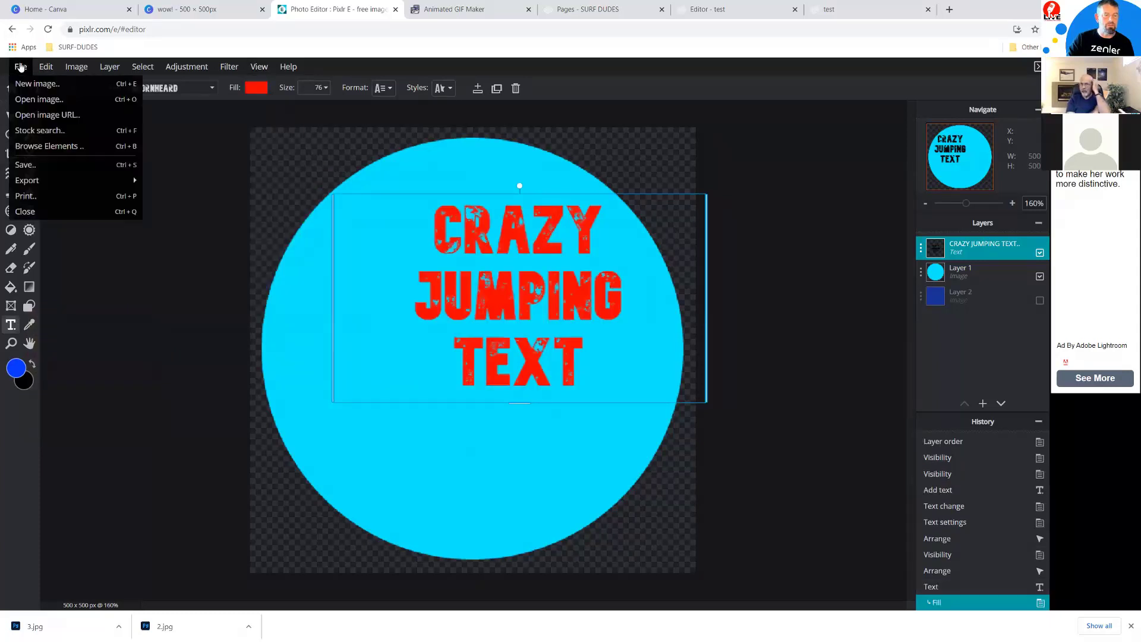
{"action": "left_click", "coordinate": [36, 165]}
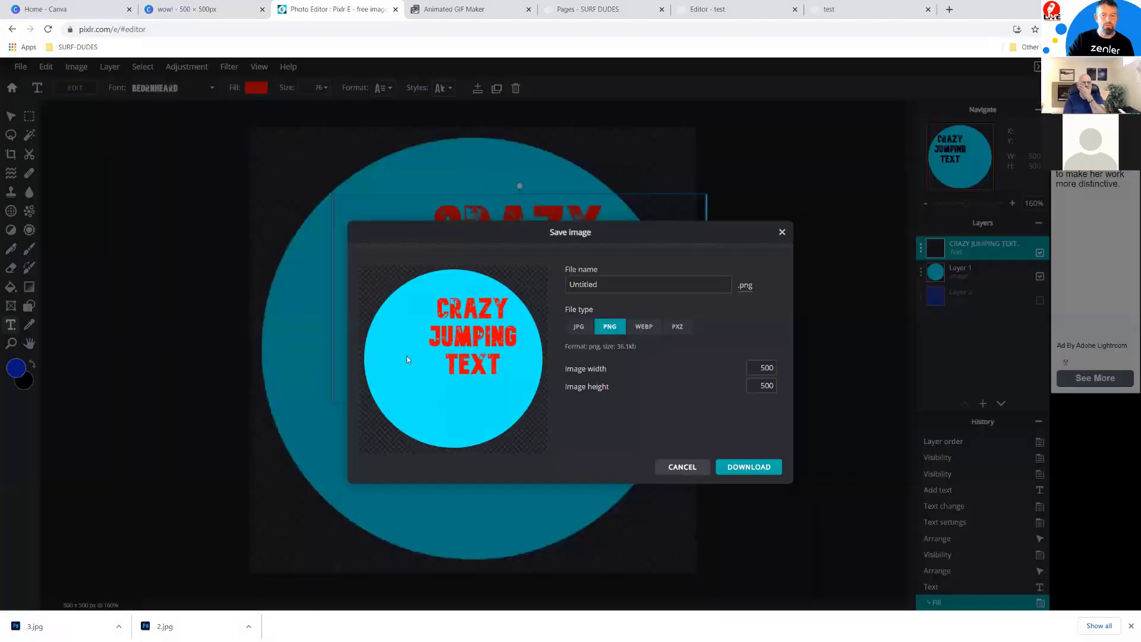
{"action": "left_click", "coordinate": [579, 328]}
{"action": "left_click", "coordinate": [614, 401]}
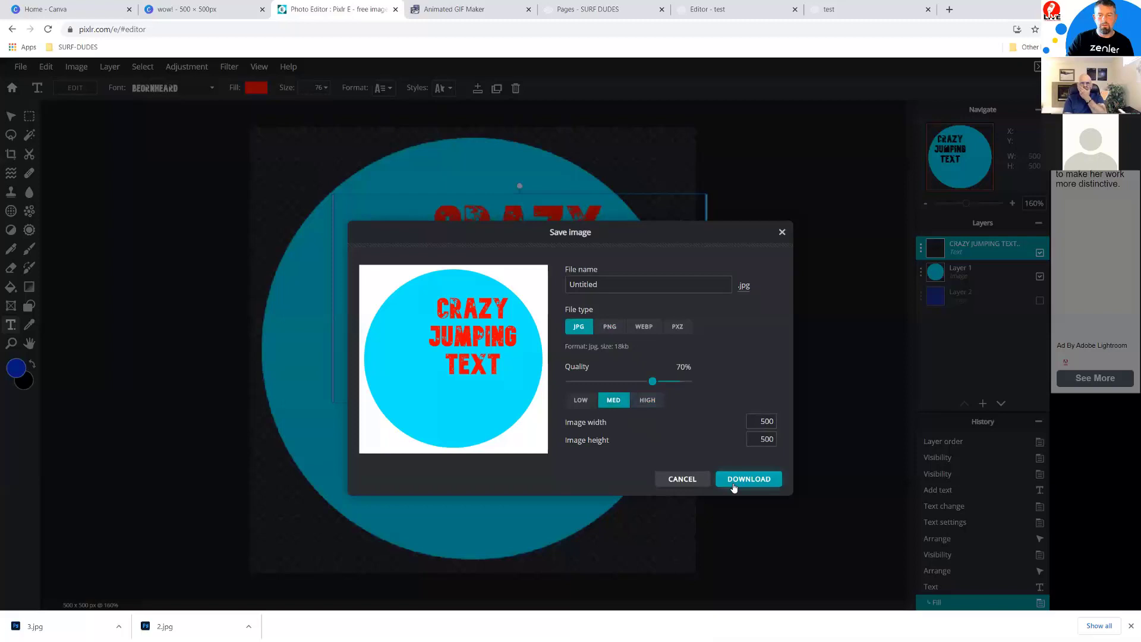
{"action": "left_click", "coordinate": [618, 290]}
{"action": "key", "text": "ctrl+a"}
{"action": "type", "text": "4"}
{"action": "left_click", "coordinate": [746, 480]}
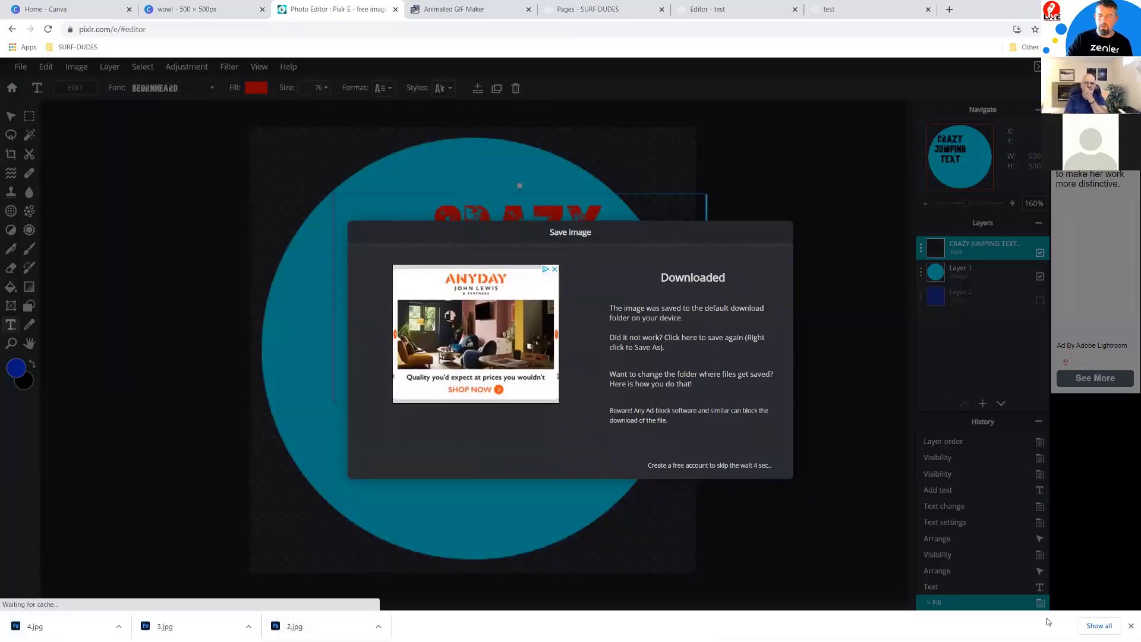
{"action": "left_click", "coordinate": [1130, 627]}
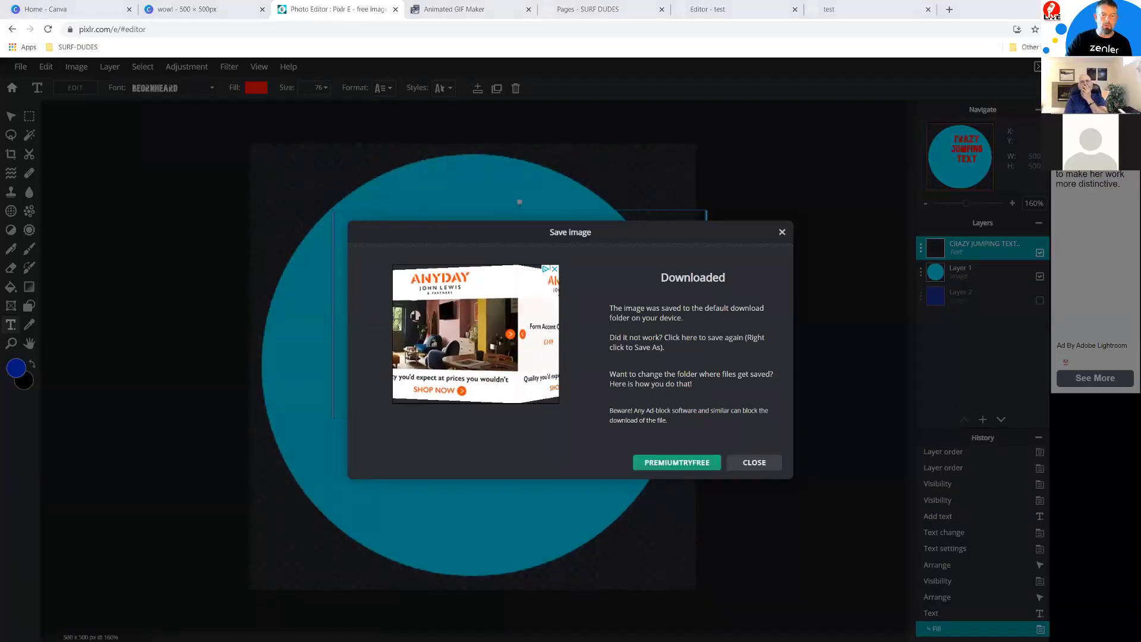
Preview the saved frames 1.jpg to 4.jpg in the Downloads folder and switch to the ezgif Animated GIF Maker.
{"action": "key", "text": "alt+Tab"}
{"action": "left_click", "coordinate": [474, 260]}
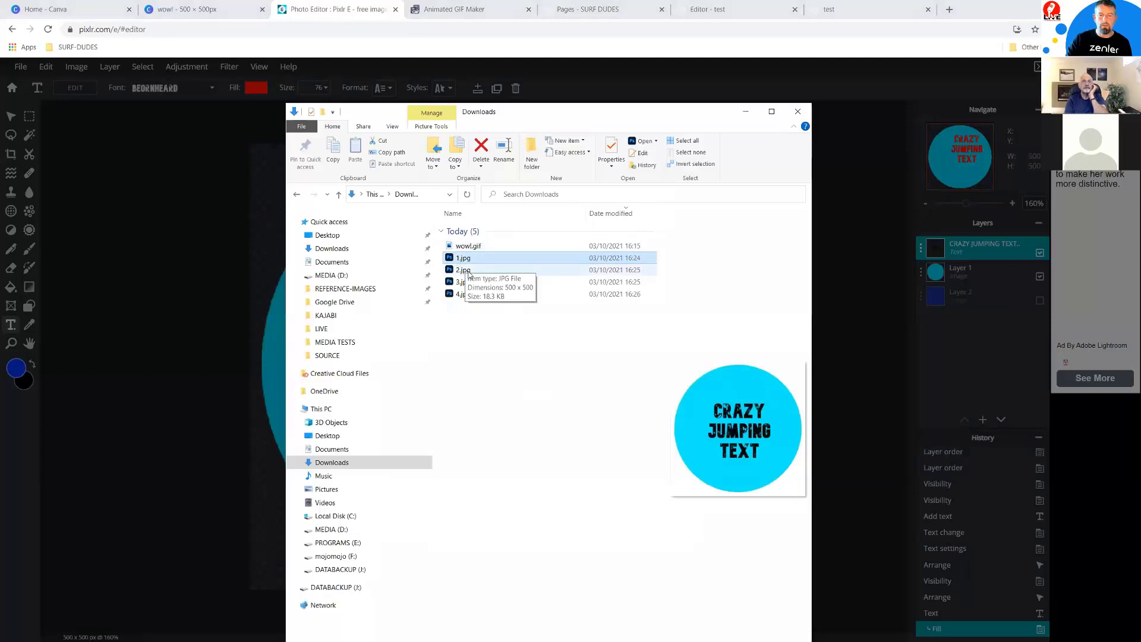
{"action": "left_click", "coordinate": [466, 271]}
{"action": "left_click", "coordinate": [463, 282]}
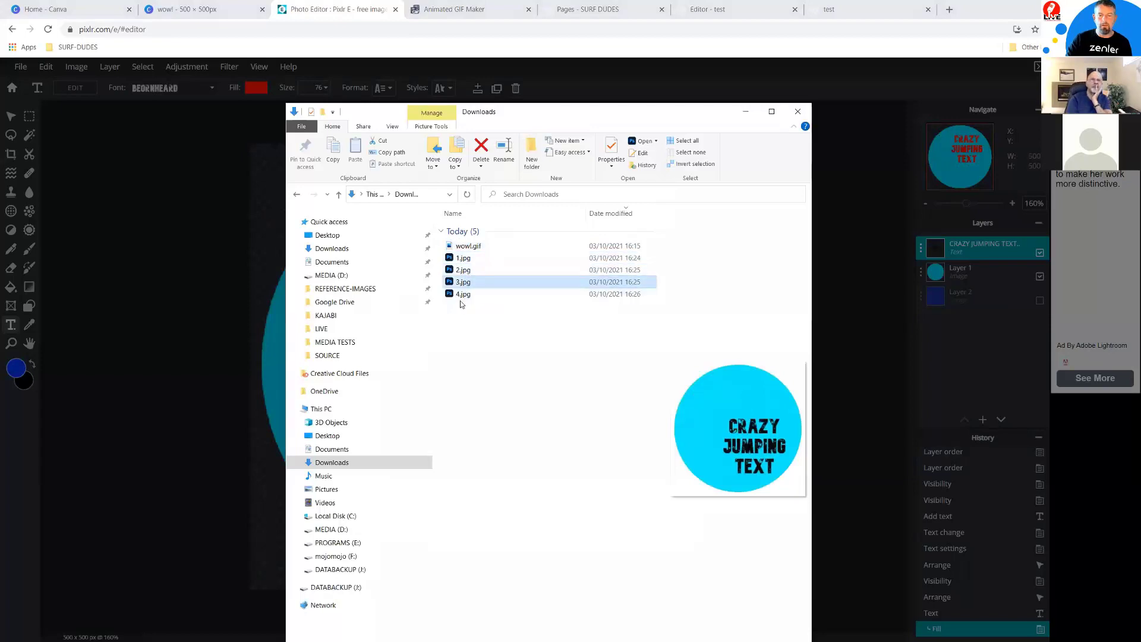
{"action": "left_click", "coordinate": [462, 296]}
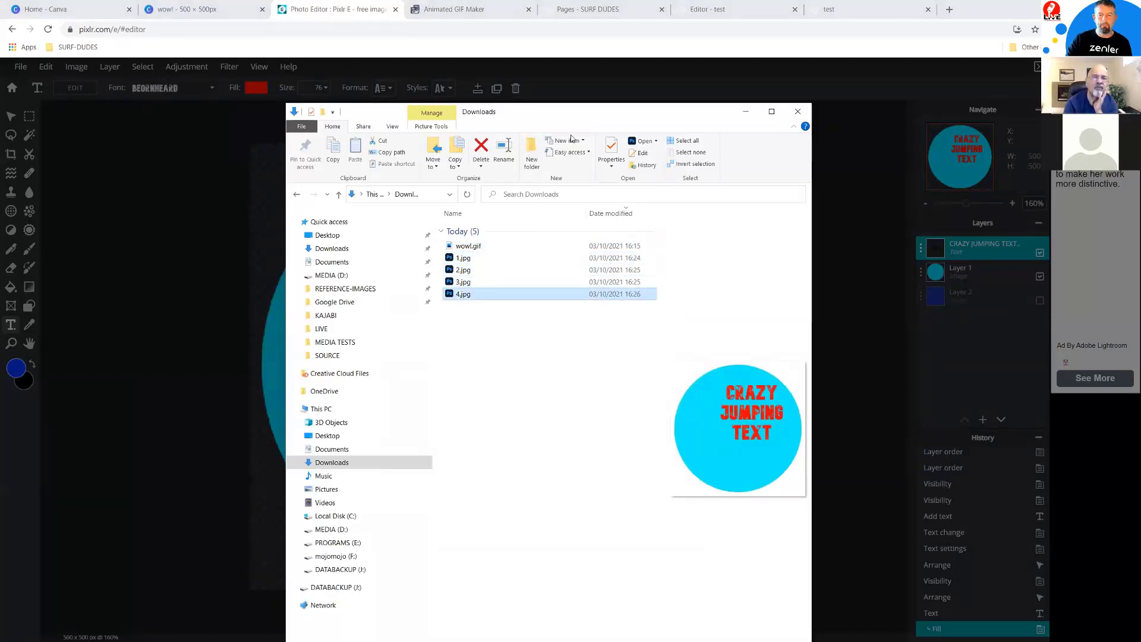
{"action": "key", "text": "alt+Tab"}
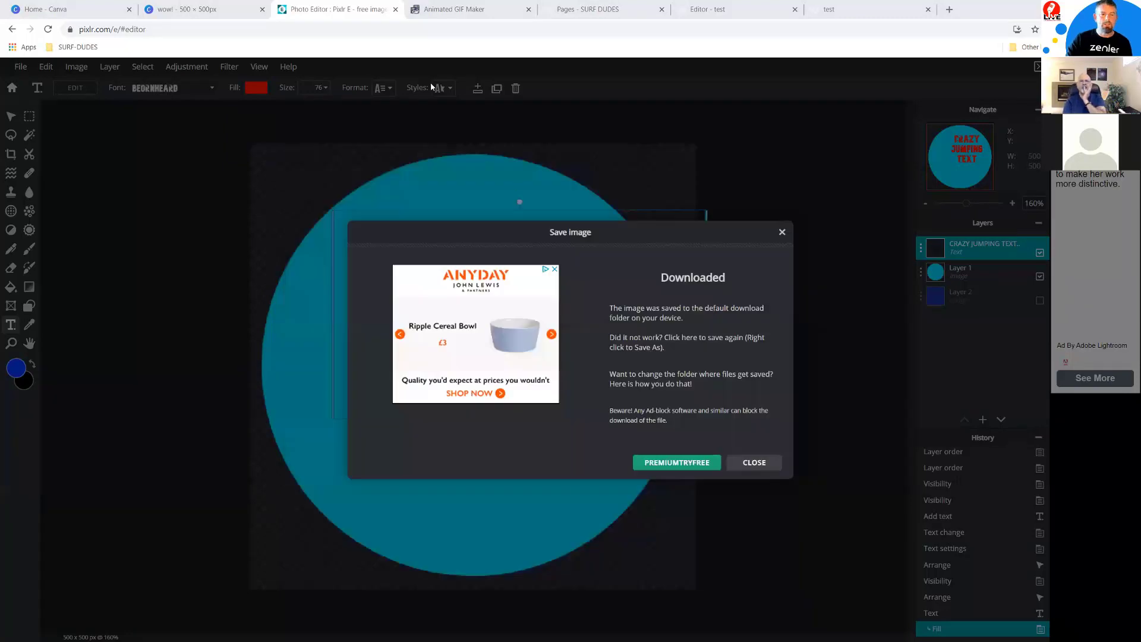
{"action": "left_click", "coordinate": [441, 12]}
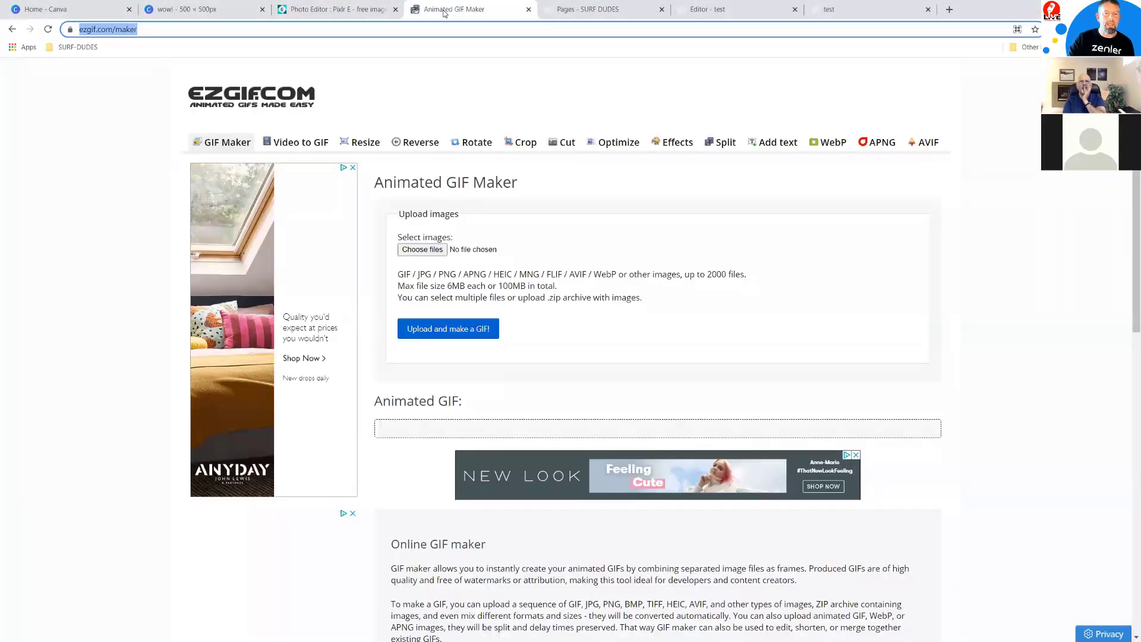
Open the image chooser for the GIF maker and select the frames 1.jpg to 4.jpg in Downloads.
{"action": "left_click", "coordinate": [422, 250]}
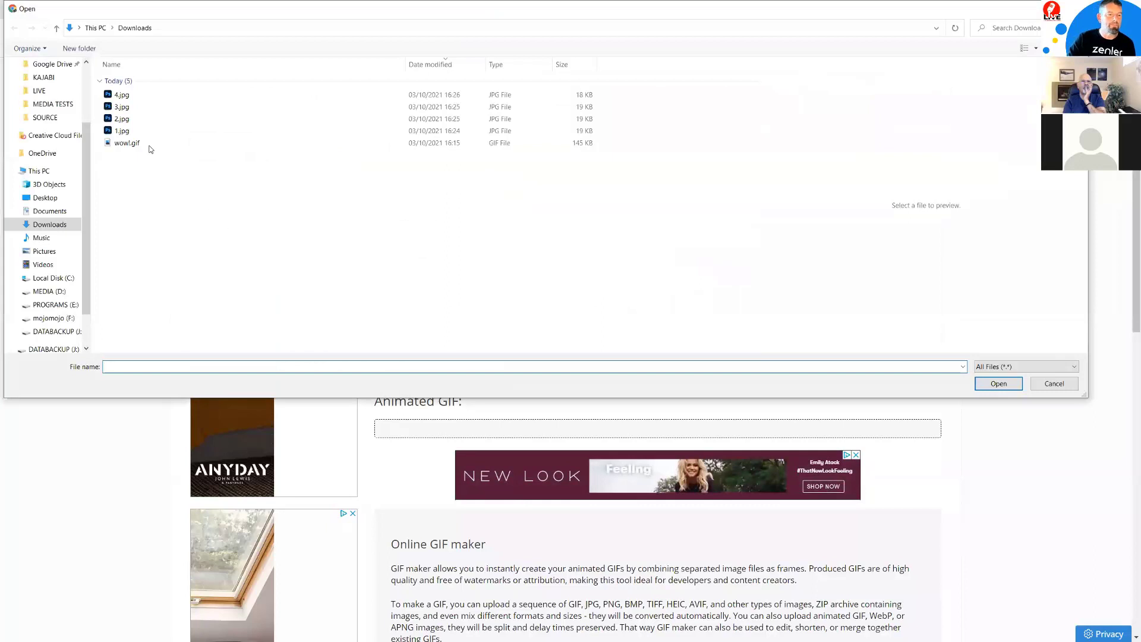
{"action": "left_click", "coordinate": [122, 131]}
{"action": "left_click", "coordinate": [124, 115], "text": "shift"}
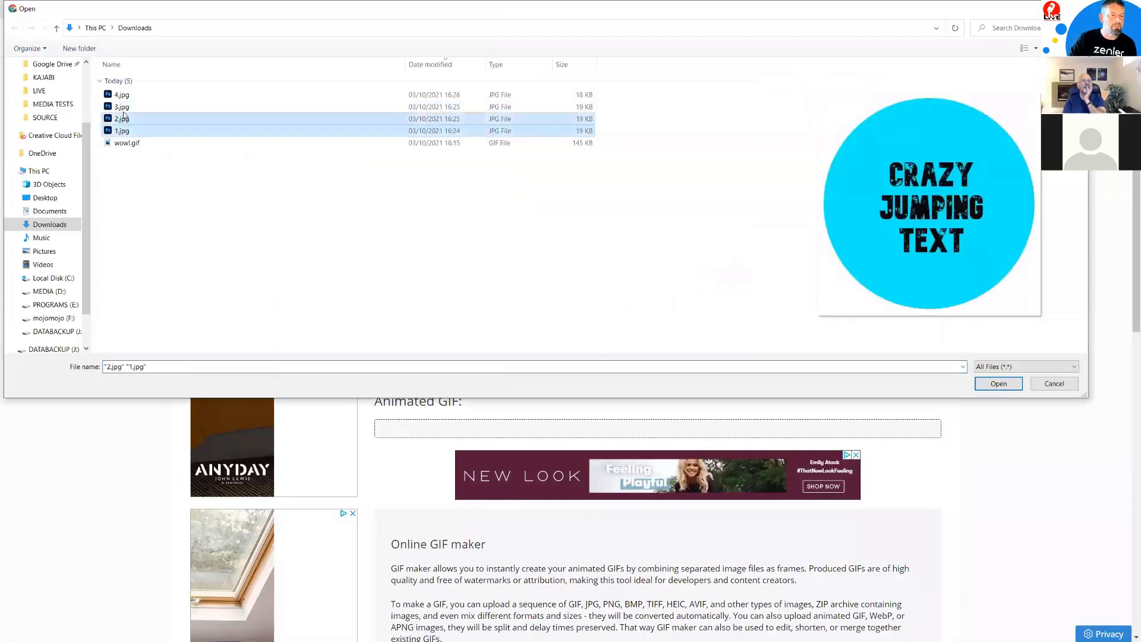
{"action": "left_click", "coordinate": [122, 107], "text": "shift"}
{"action": "left_click", "coordinate": [127, 95], "text": "shift"}
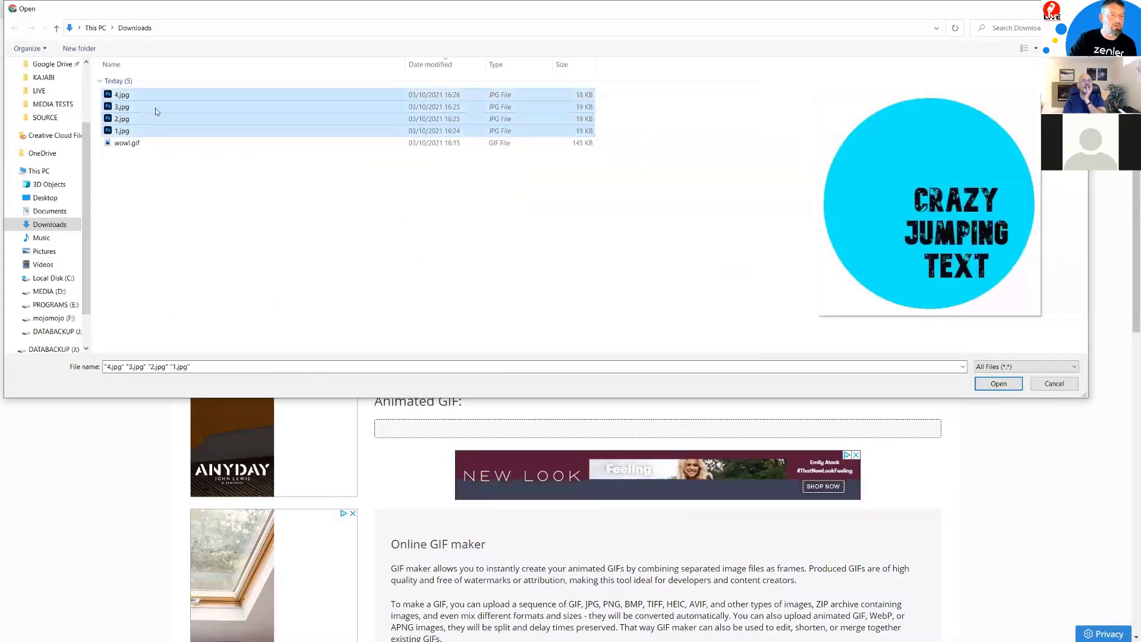
{"action": "left_click", "coordinate": [220, 163]}
{"action": "left_click", "coordinate": [122, 130]}
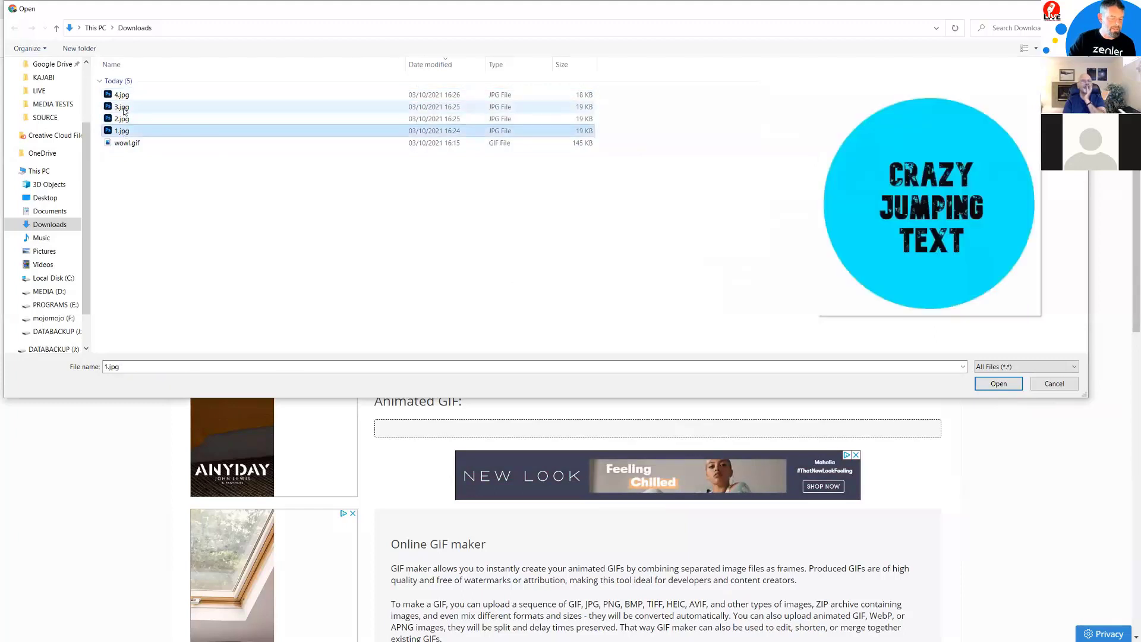
{"action": "left_click", "coordinate": [123, 108], "text": "ctrl"}
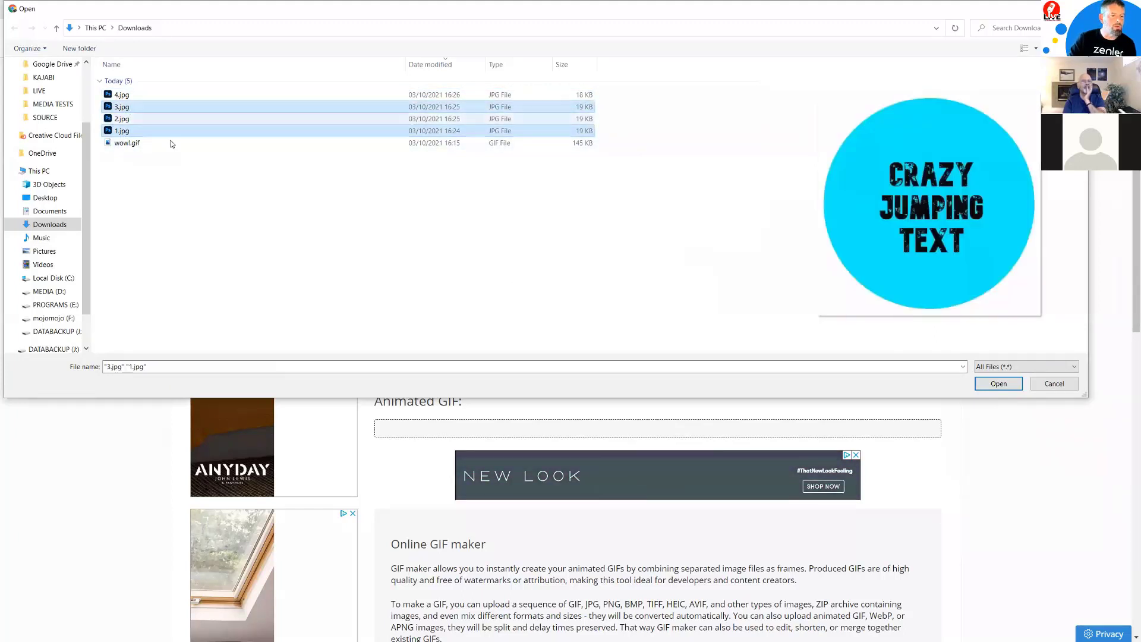
{"action": "left_click", "coordinate": [122, 119], "text": "ctrl"}
{"action": "left_click", "coordinate": [122, 95], "text": "ctrl"}
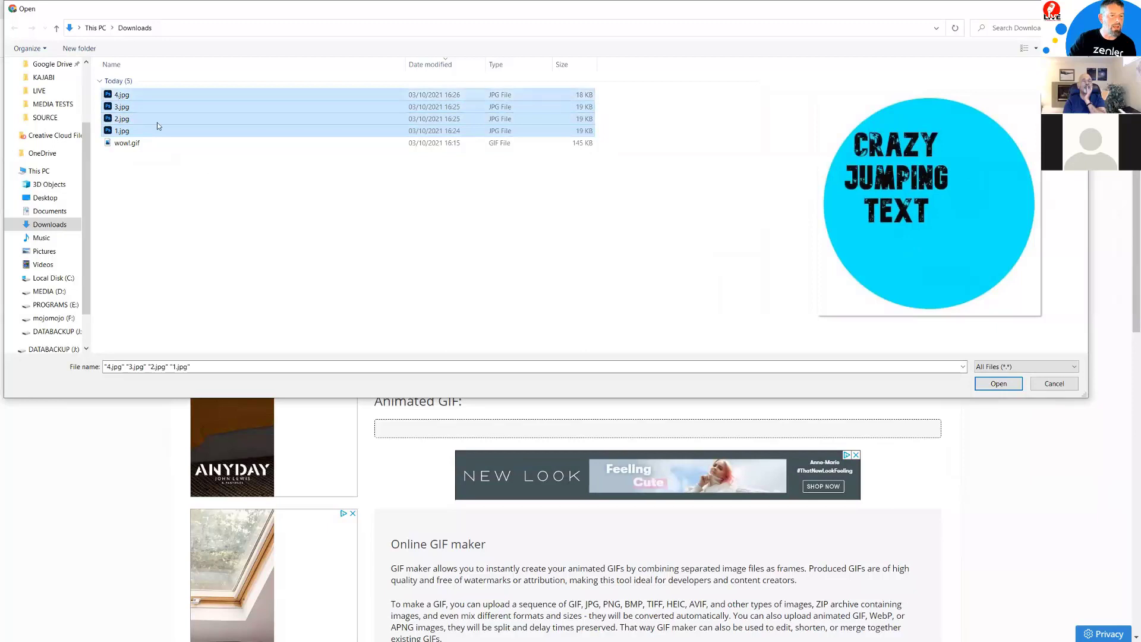
{"action": "left_click", "coordinate": [122, 119], "text": "ctrl"}
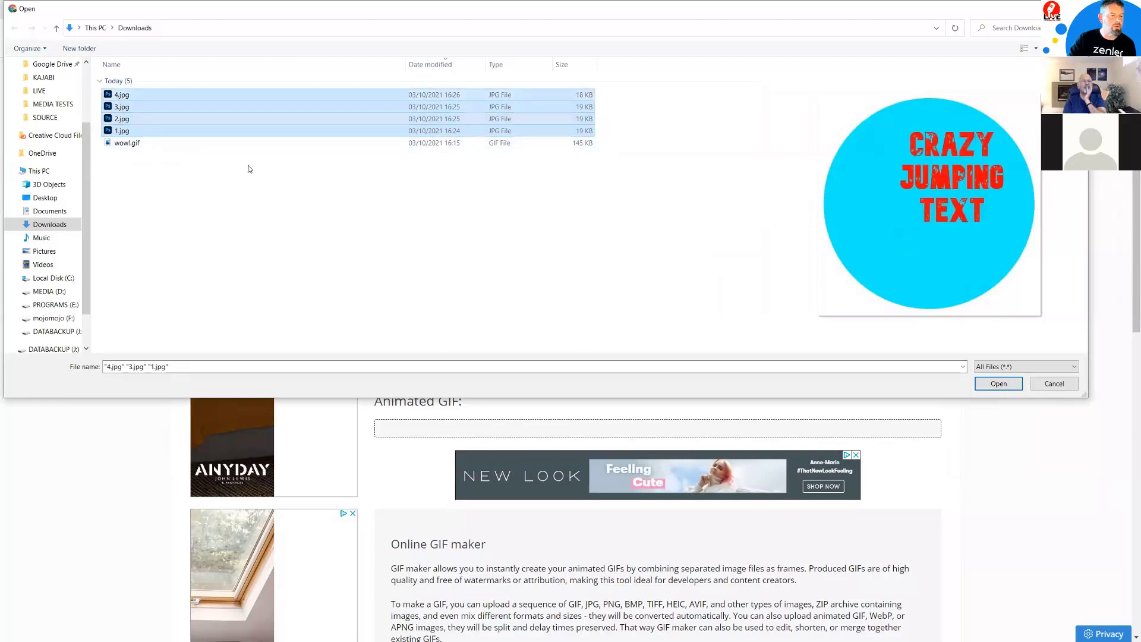
{"action": "left_click", "coordinate": [122, 120], "text": "ctrl"}
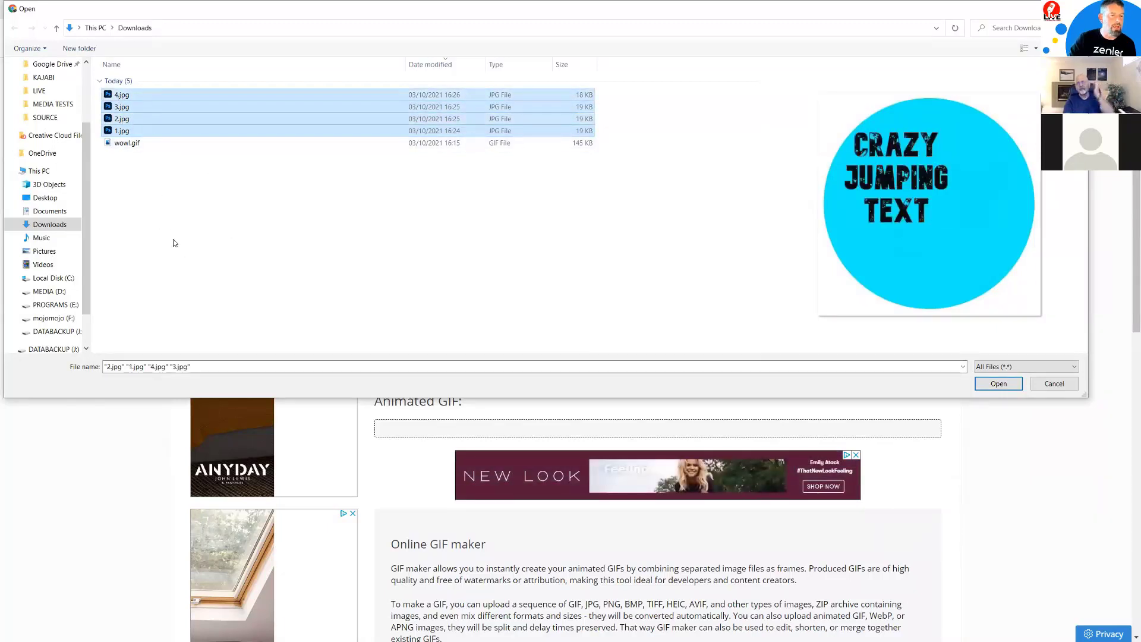
{"action": "left_click", "coordinate": [173, 242]}
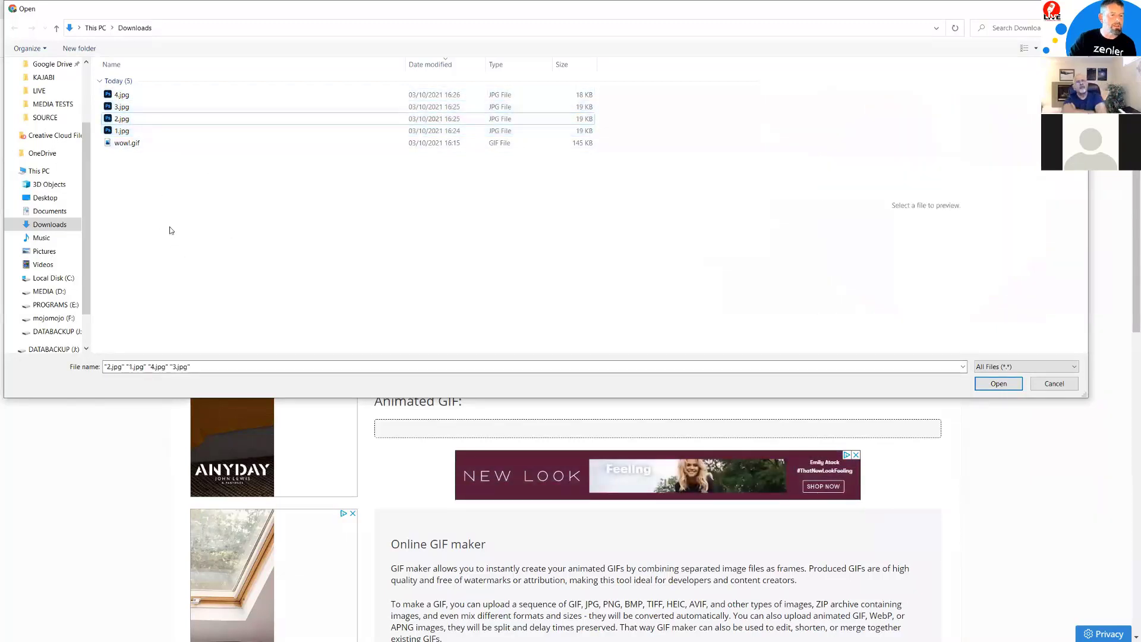
{"action": "left_click", "coordinate": [119, 97]}
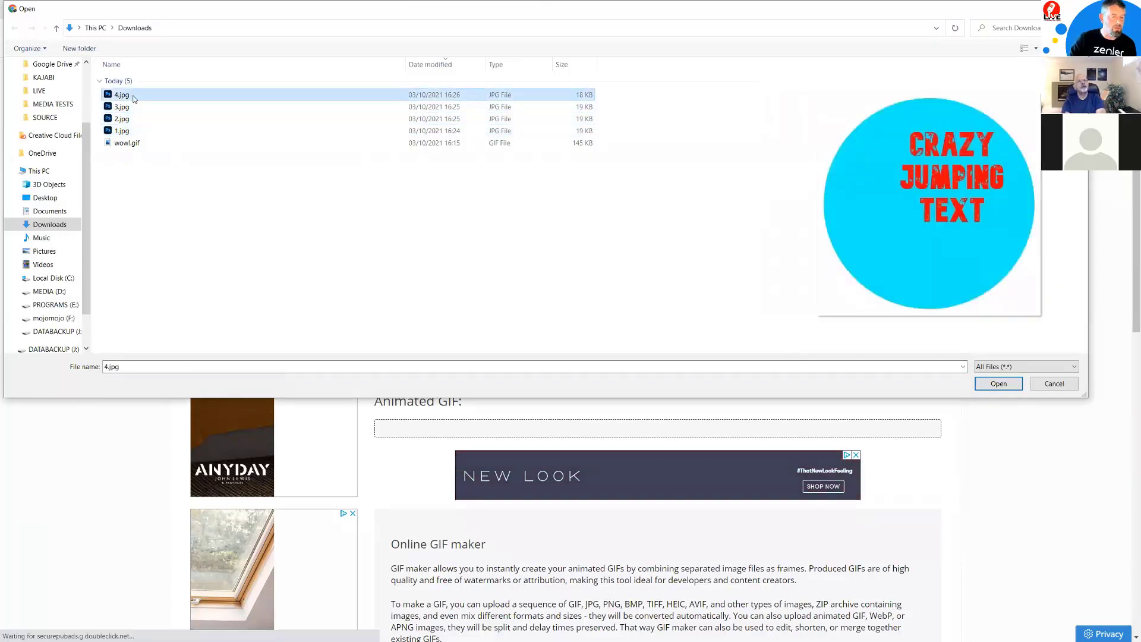
{"action": "left_click", "coordinate": [123, 132], "text": "shift"}
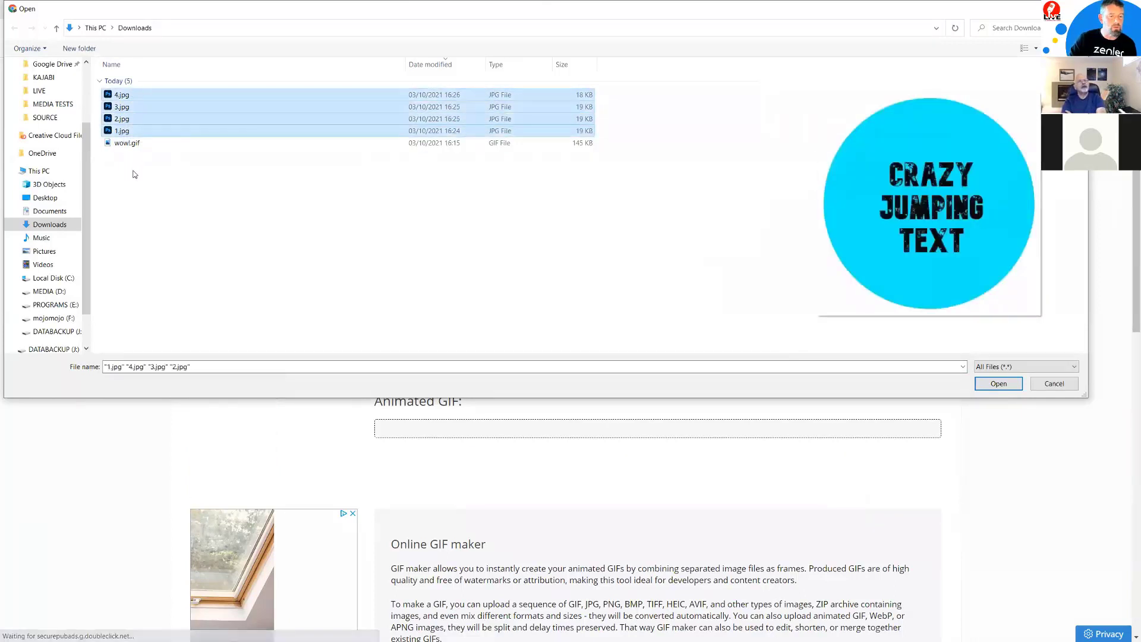
Reselect 1.jpg, 2.jpg, 3.jpg and 4.jpg one by one and upload them as frames for the animated GIF.
{"action": "left_click", "coordinate": [126, 131]}
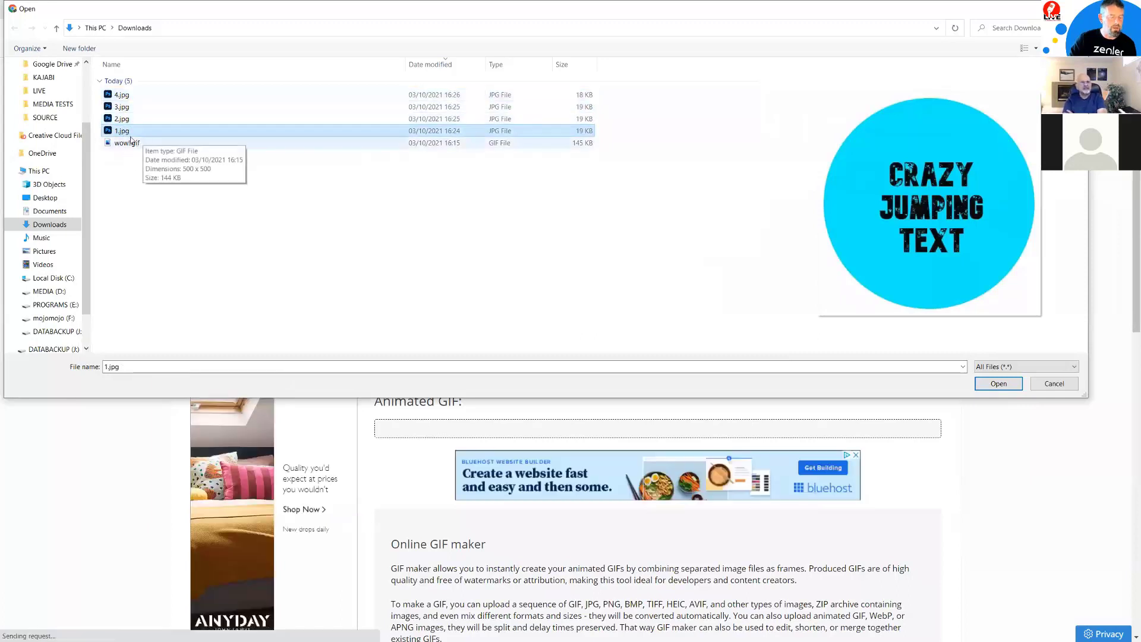
{"action": "left_click", "coordinate": [122, 118], "text": "ctrl"}
{"action": "left_click", "coordinate": [122, 107], "text": "ctrl"}
{"action": "left_click", "coordinate": [122, 94], "text": "ctrl"}
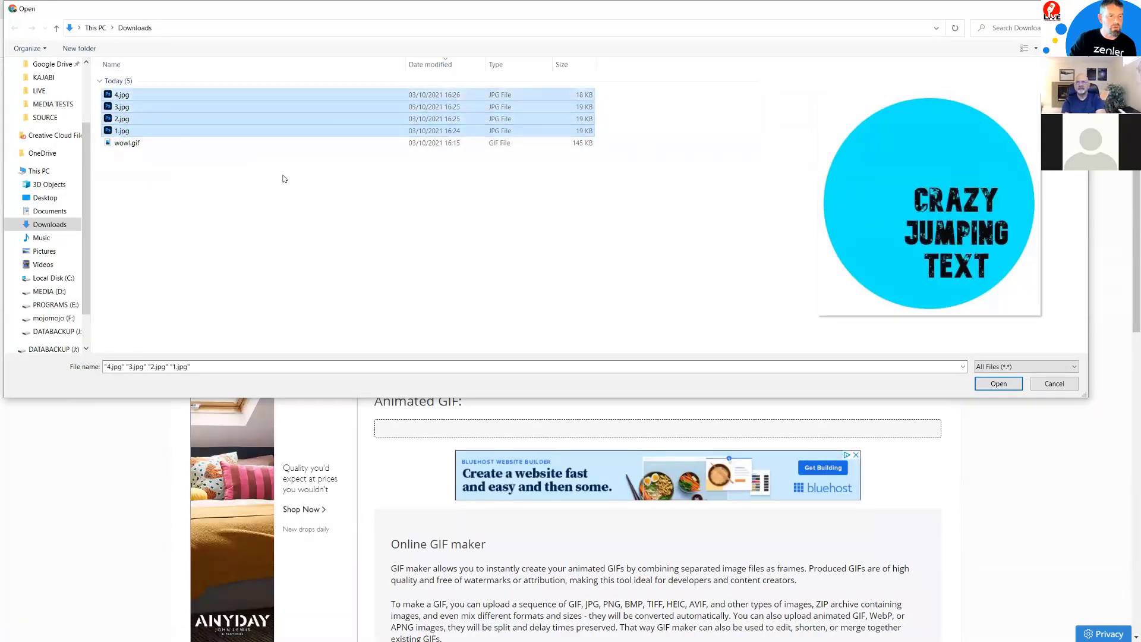
{"action": "left_click", "coordinate": [998, 383]}
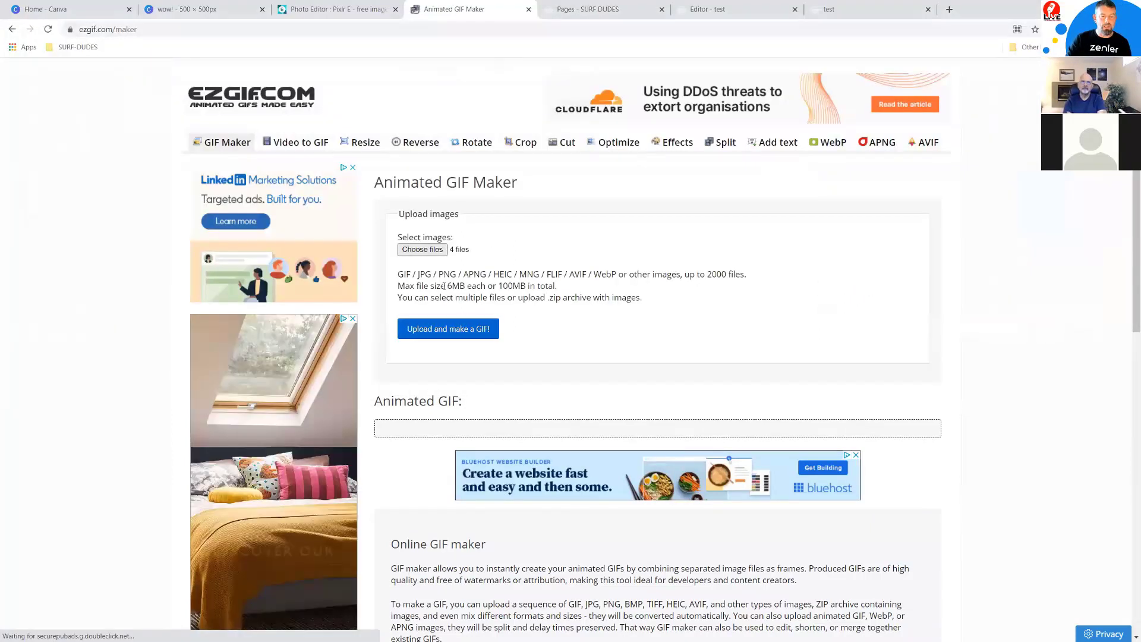
{"action": "left_click", "coordinate": [447, 330]}
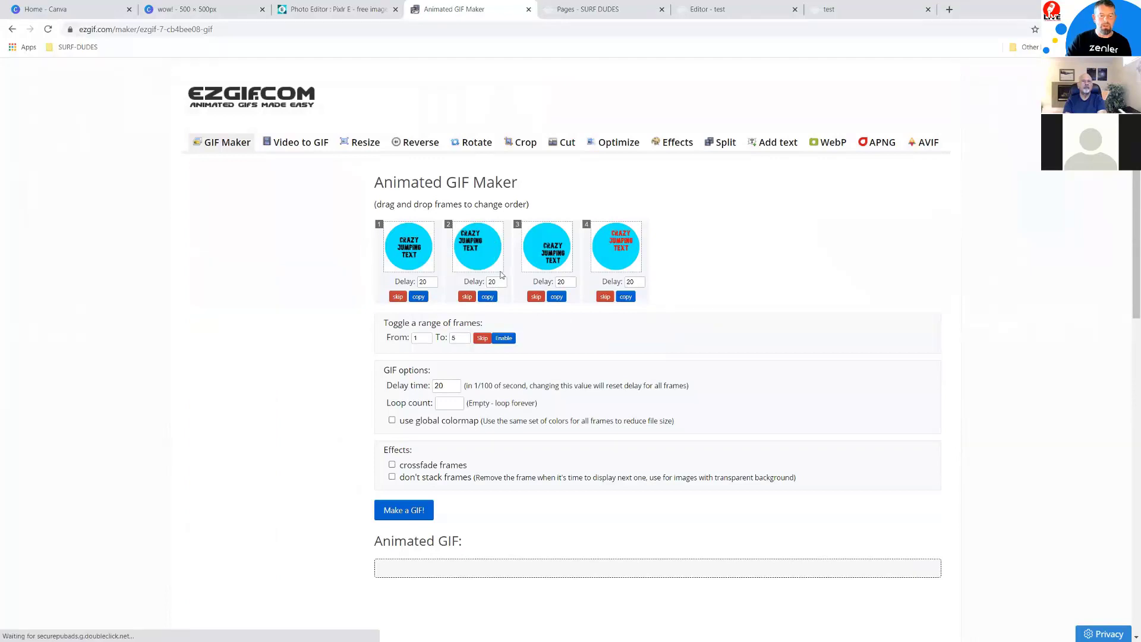
Generate the animated GIF from the four uploaded frames with the default options and save it to the computer.
{"action": "scroll", "coordinate": [495, 377], "scroll_direction": "down", "scroll_amount": 1}
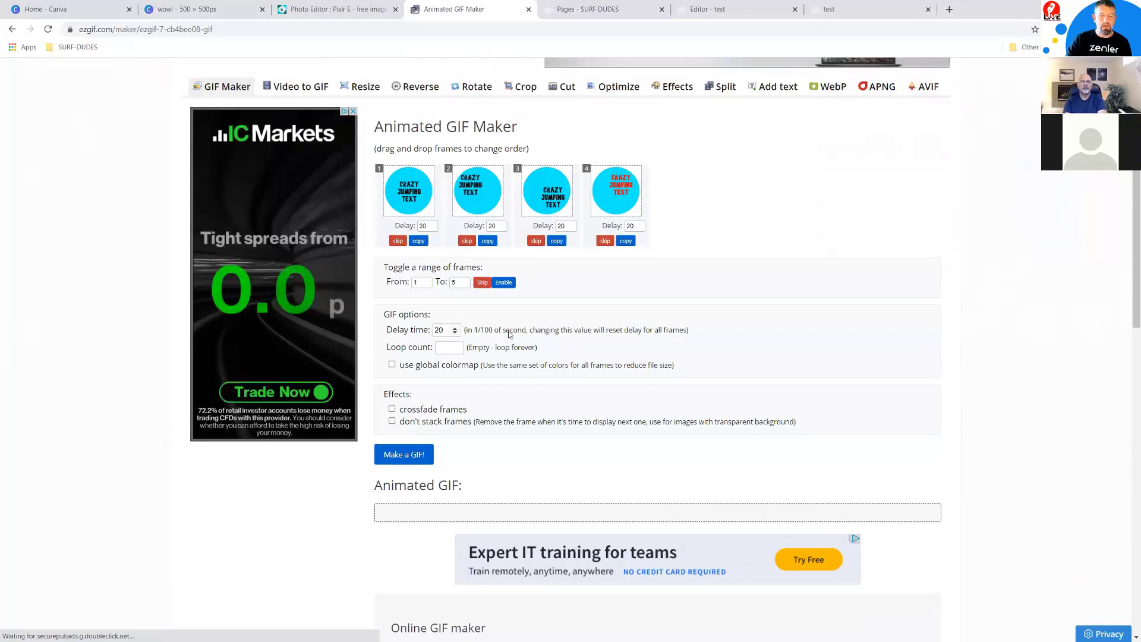
{"action": "left_click", "coordinate": [403, 456]}
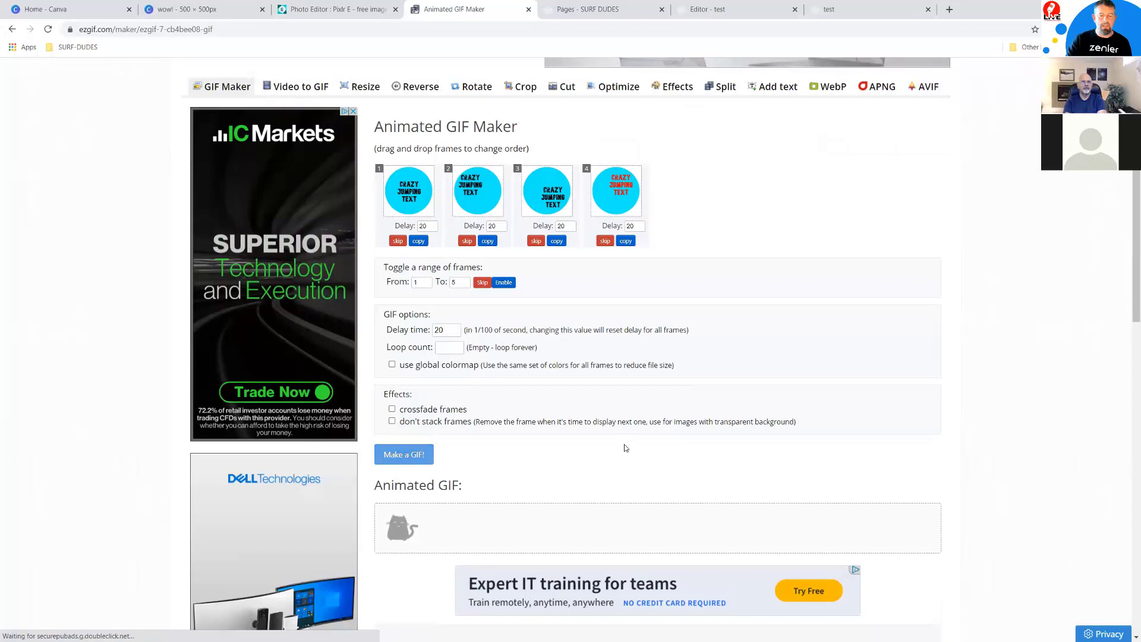
{"action": "scroll", "coordinate": [748, 426], "scroll_direction": "down", "scroll_amount": 3}
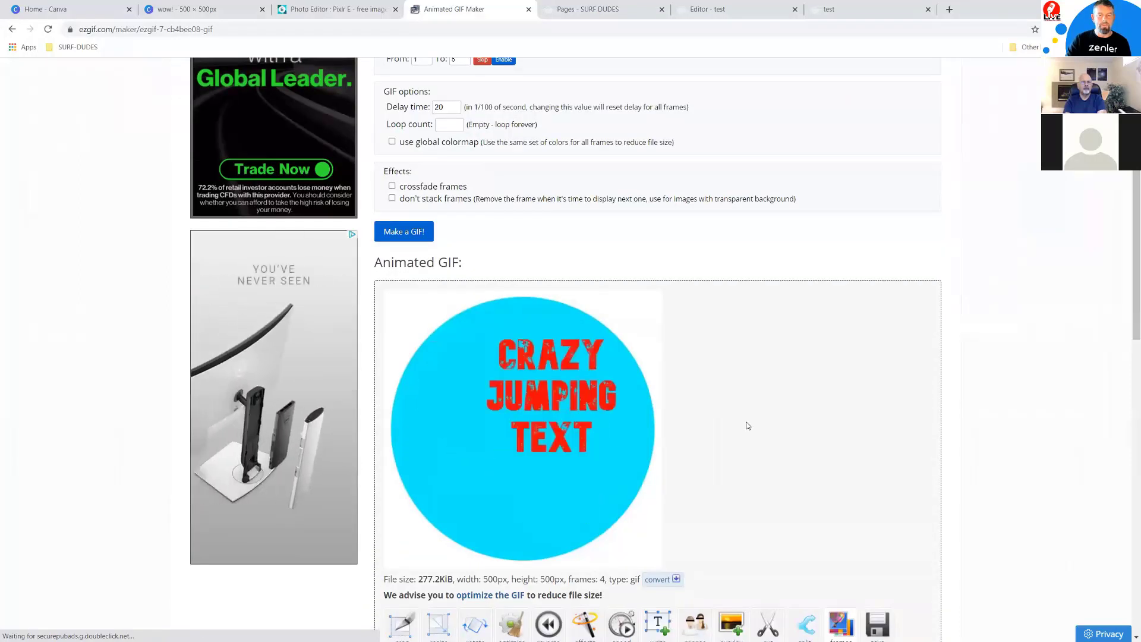
{"action": "scroll", "coordinate": [750, 420], "scroll_direction": "down", "scroll_amount": 2}
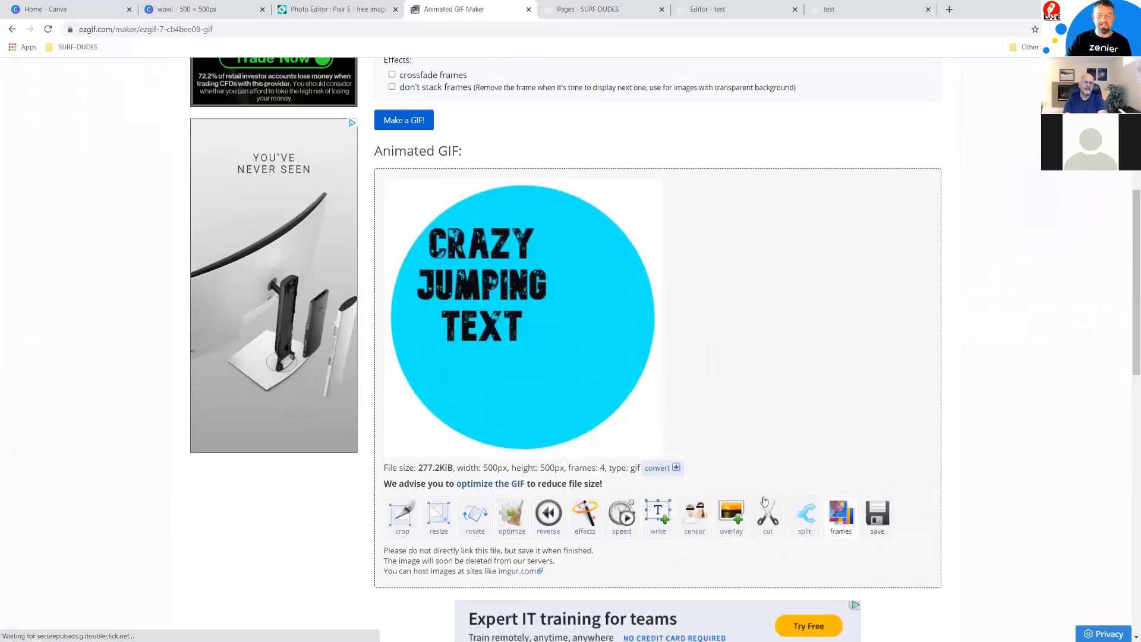
{"action": "left_click", "coordinate": [884, 516]}
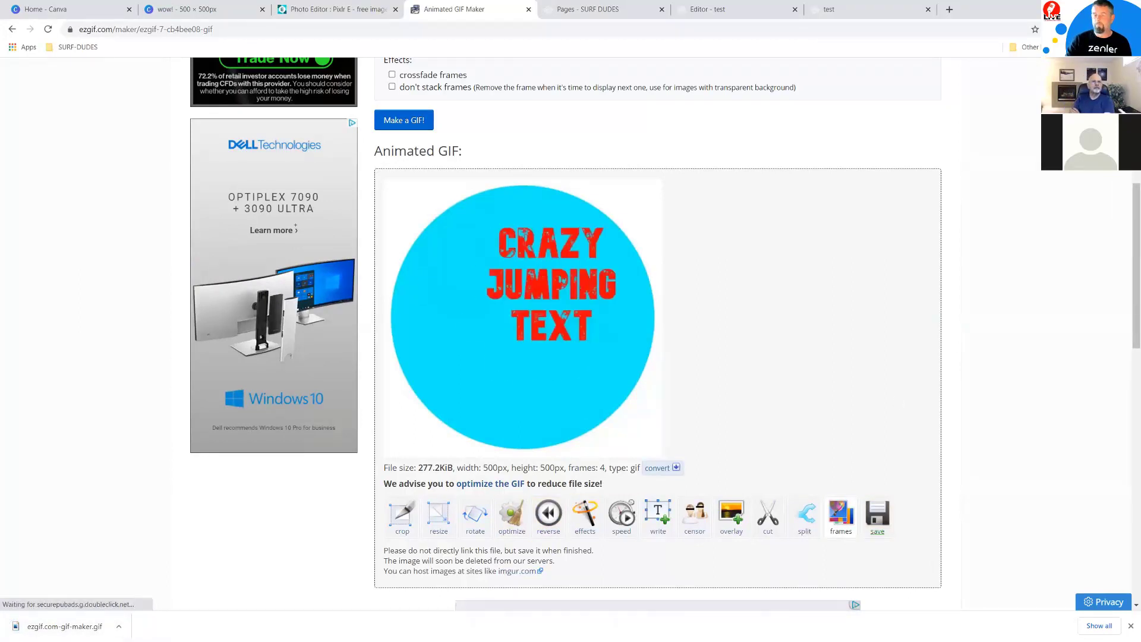
Check the saved ezgif.com-gif-maker.gif in the Downloads folder and return to the browser.
{"action": "key", "text": "alt+Tab"}
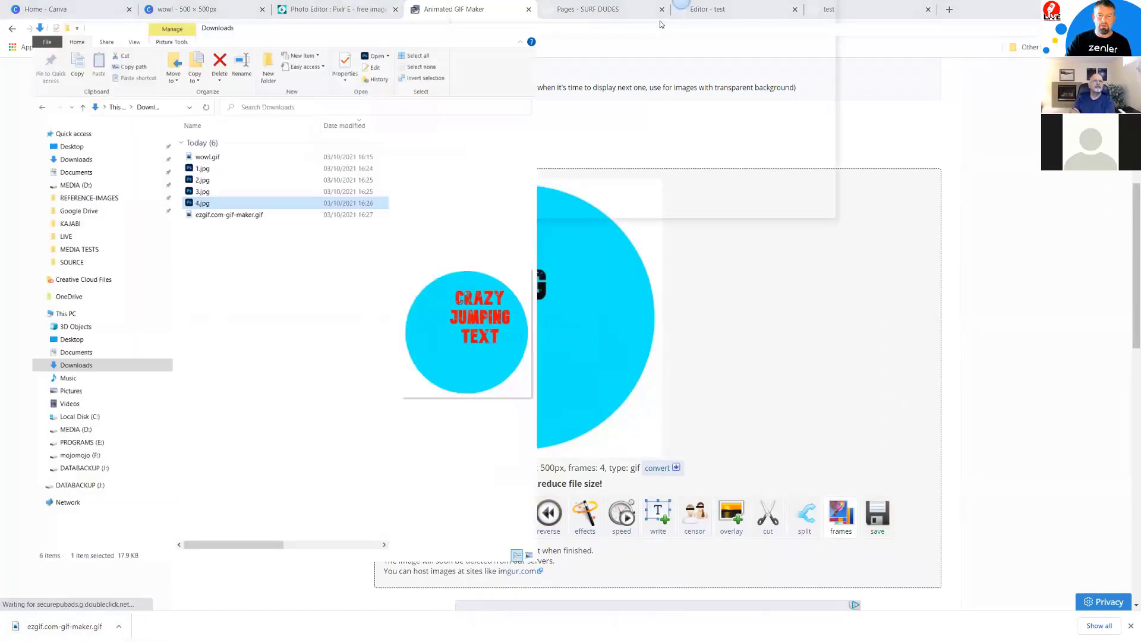
{"action": "left_click", "coordinate": [233, 203]}
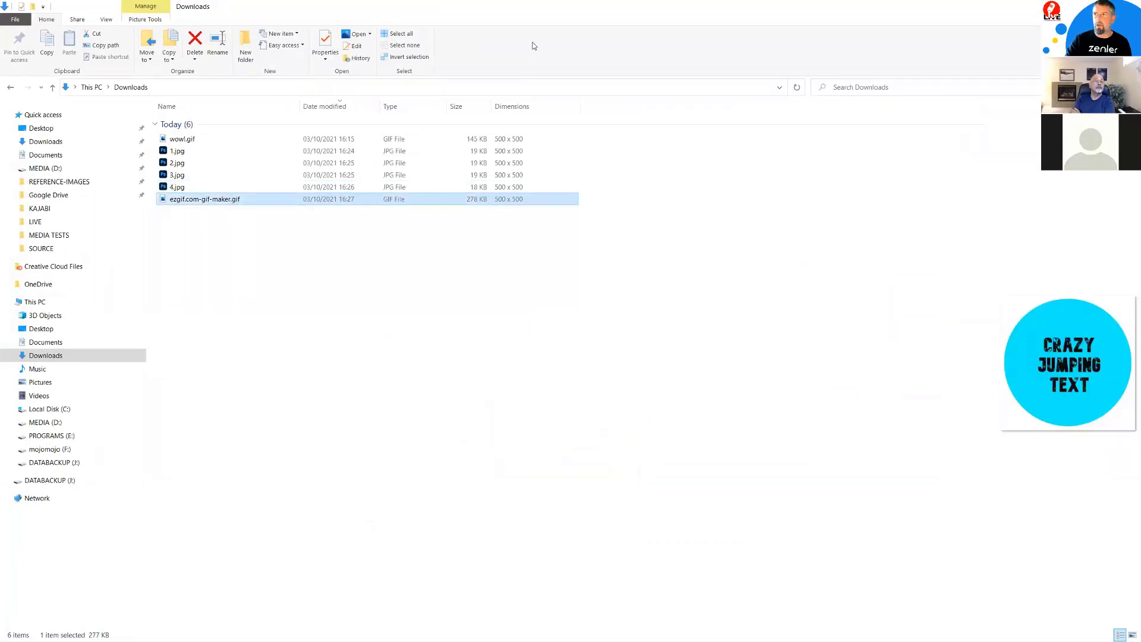
{"action": "key", "text": "alt+Tab"}
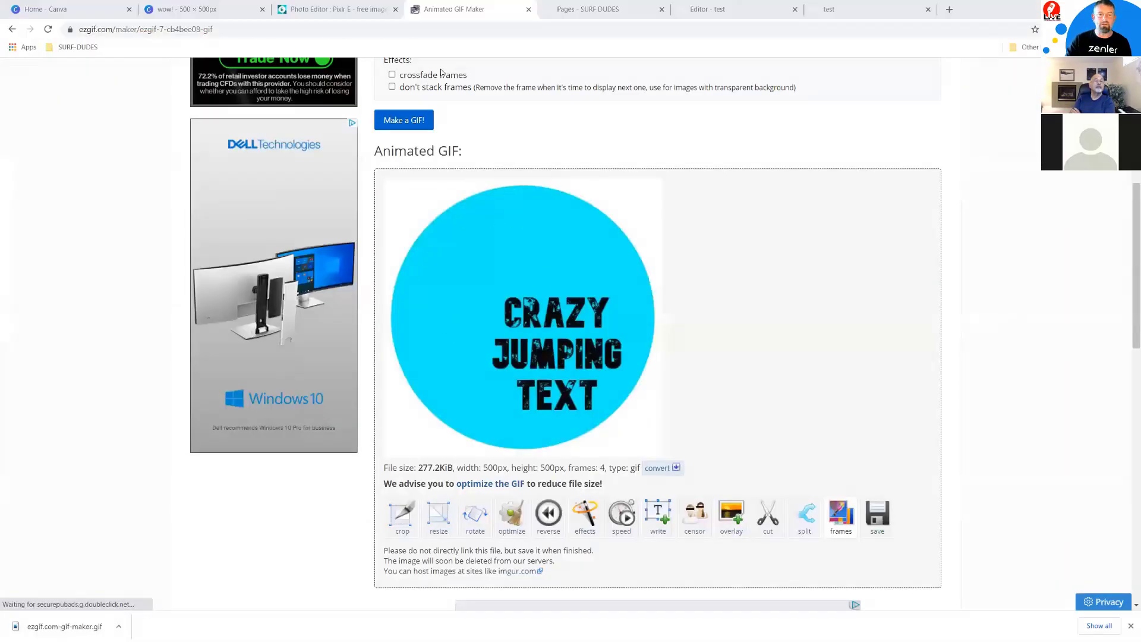
Switch to the test page editor and duplicate the scalloped yellow WOW! badge below the heading.
{"action": "left_click", "coordinate": [804, 12]}
{"action": "left_click", "coordinate": [734, 9]}
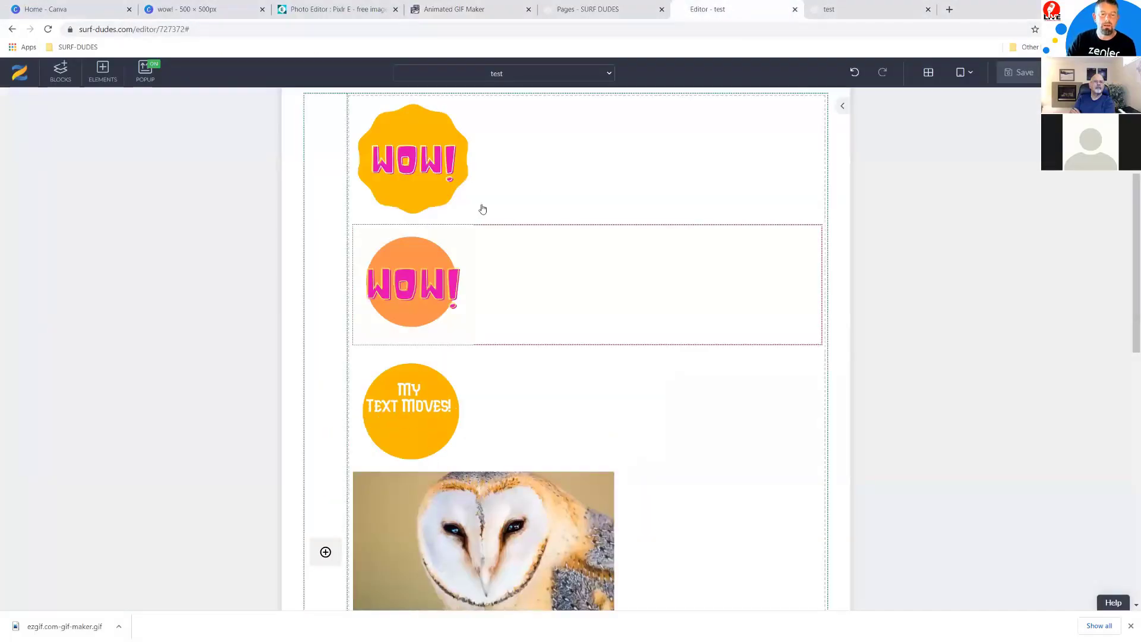
{"action": "left_click", "coordinate": [383, 297]}
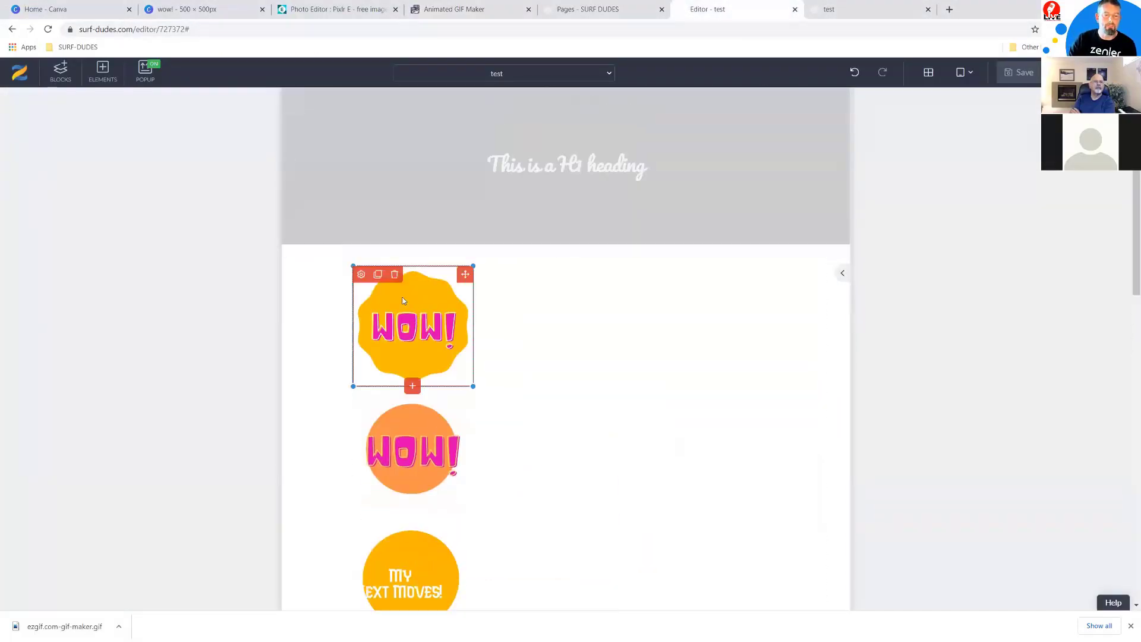
{"action": "left_click", "coordinate": [379, 275]}
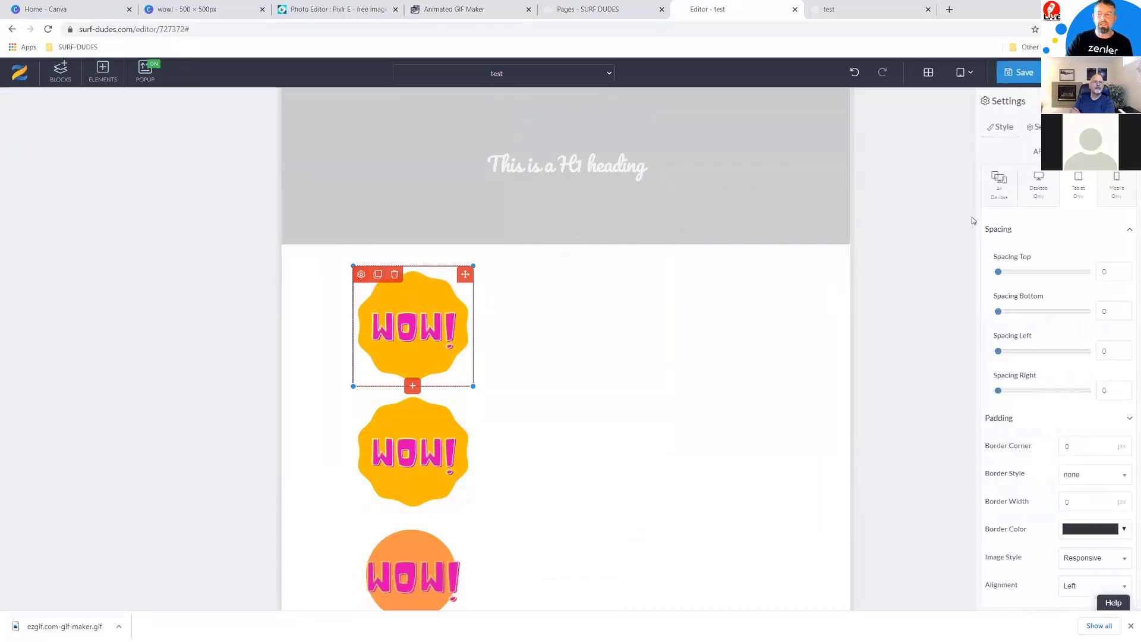
Replace the upper WOW! badge's image with ezgif.com-gif-maker.gif uploaded from Downloads.
{"action": "left_click", "coordinate": [1092, 157]}
{"action": "left_click", "coordinate": [225, 218]}
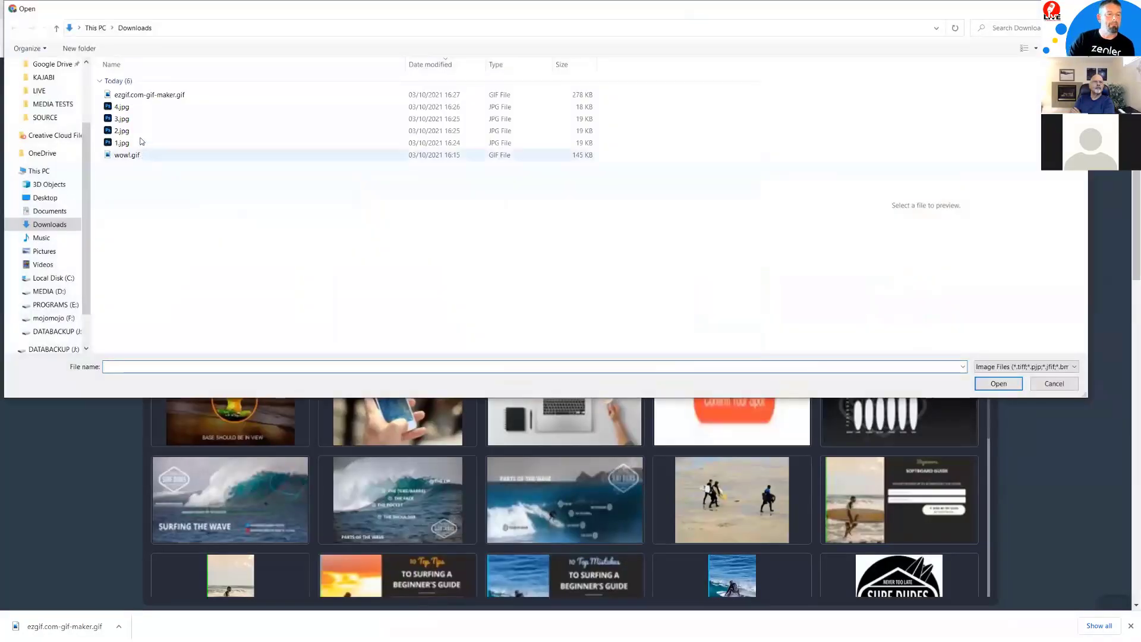
{"action": "left_click", "coordinate": [145, 95]}
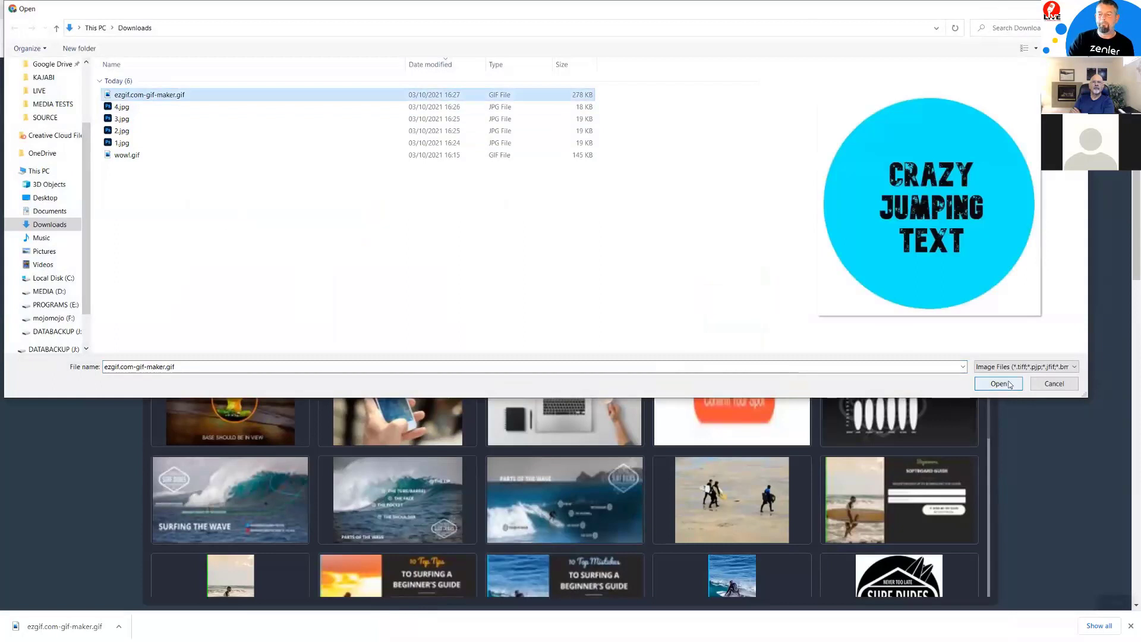
{"action": "left_click", "coordinate": [1011, 385]}
{"action": "left_click", "coordinate": [791, 376]}
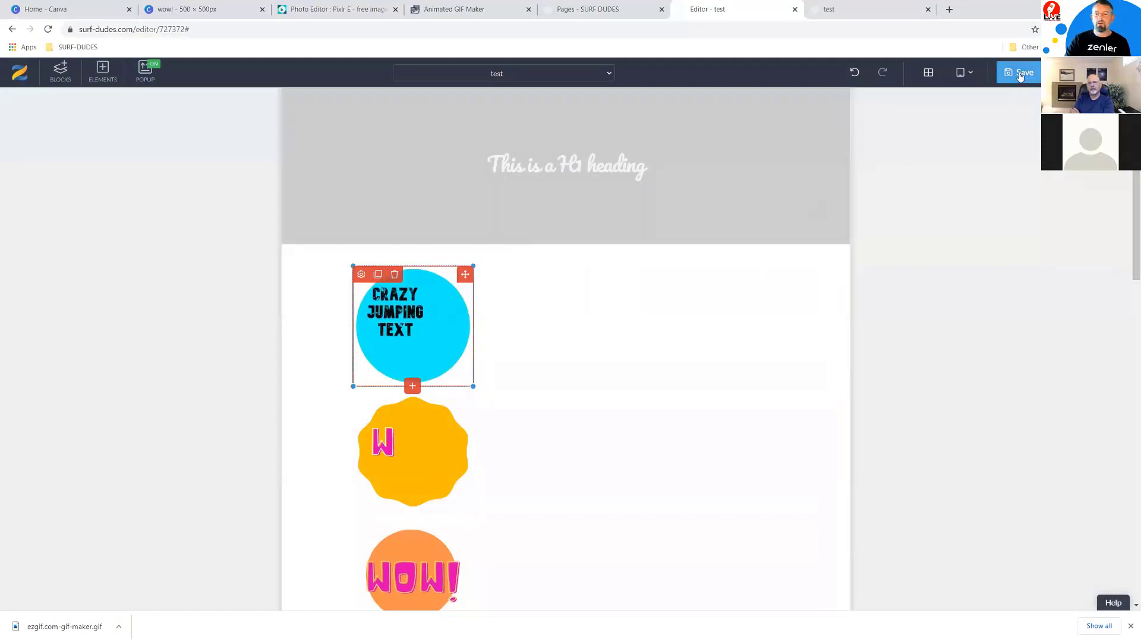
Save the test page and reload its live preview.
{"action": "left_click", "coordinate": [1020, 73]}
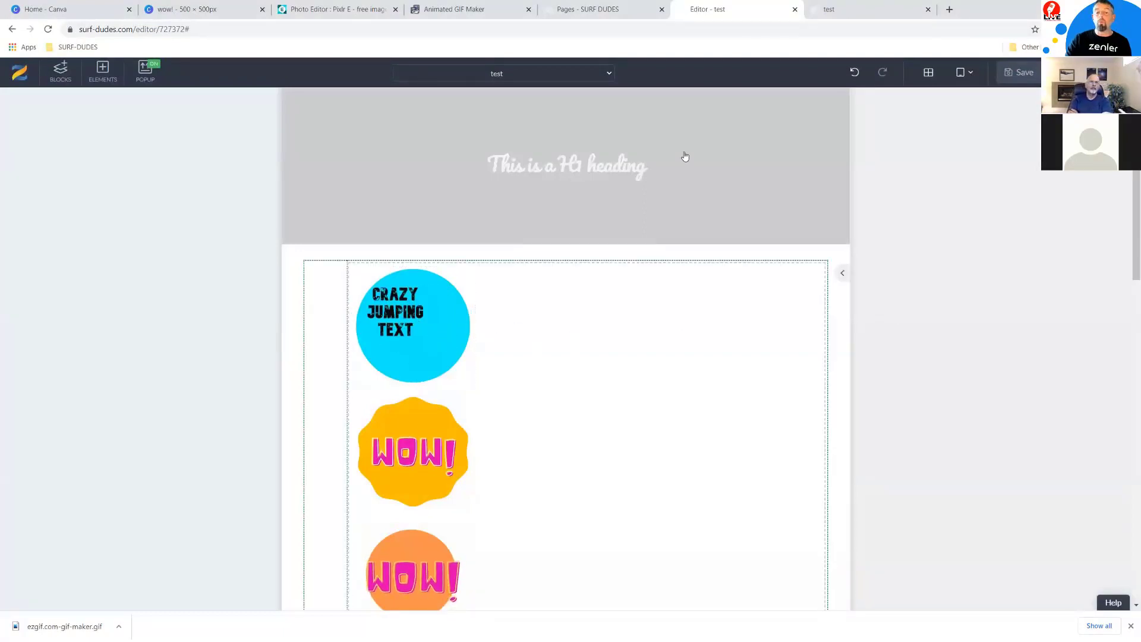
{"action": "left_click", "coordinate": [851, 12]}
{"action": "left_click", "coordinate": [45, 32]}
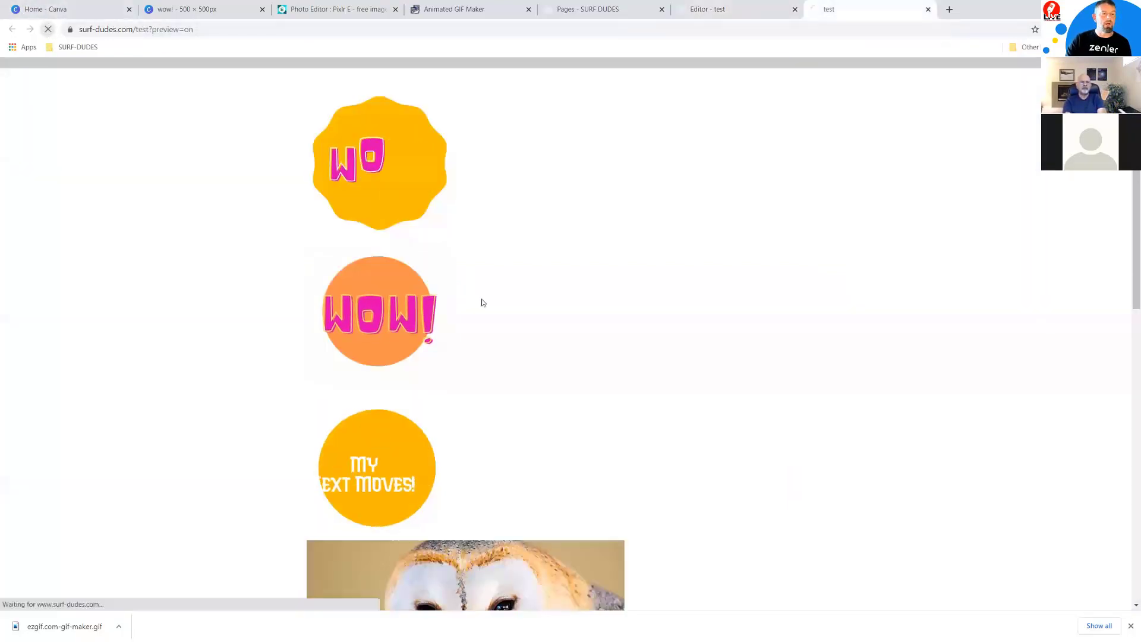
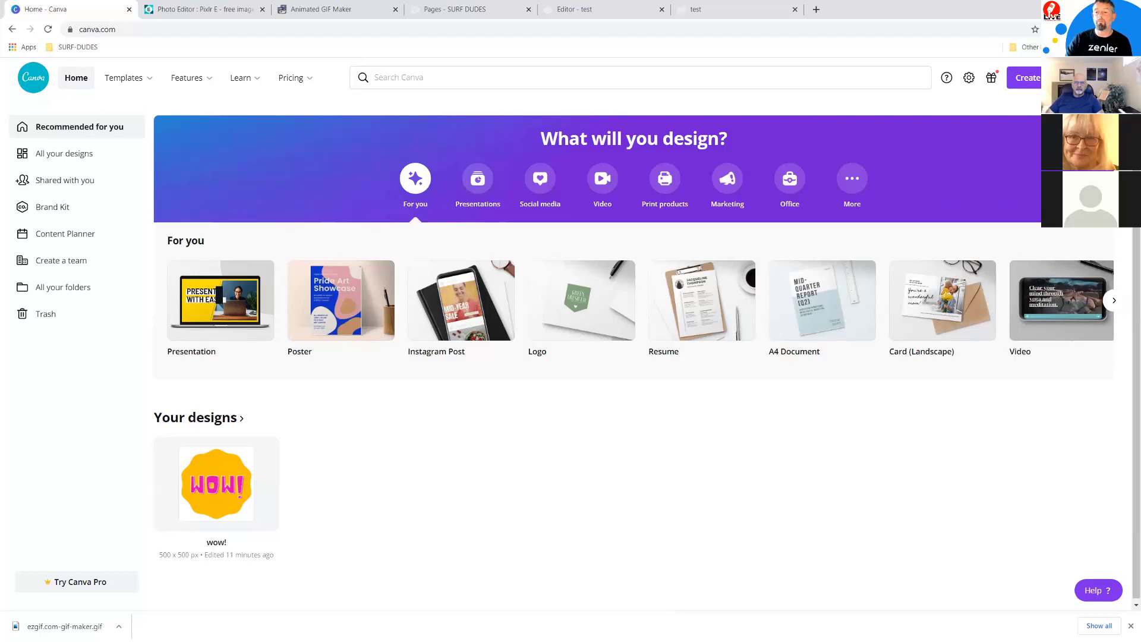
Create a new blank Canva design with a custom size of 1920 × 1080 px.
{"action": "left_click", "coordinate": [1038, 82]}
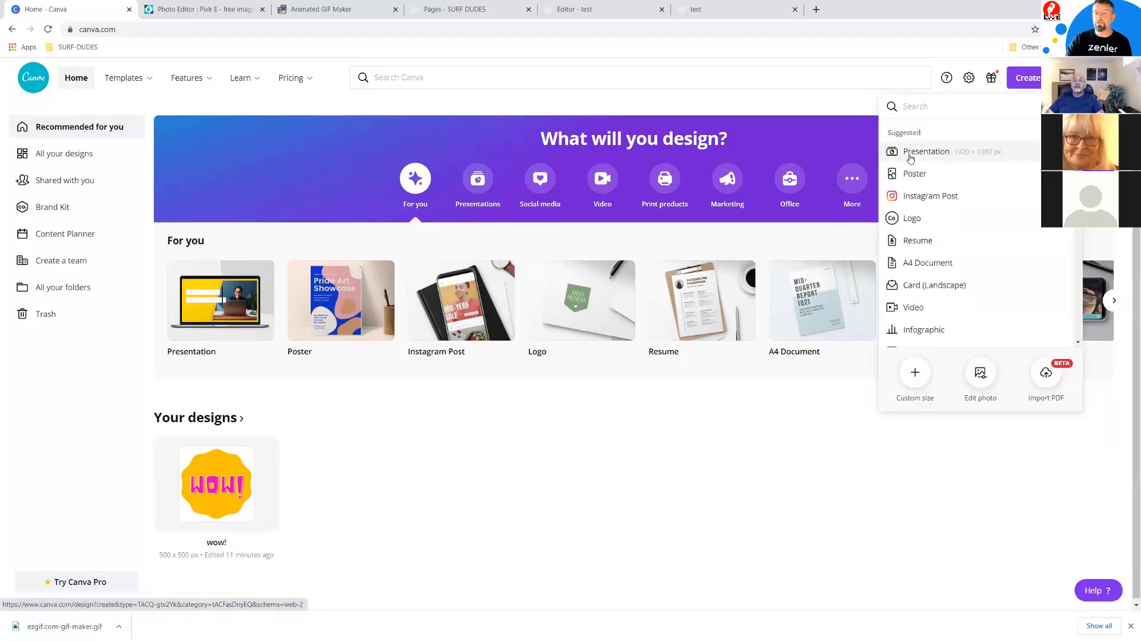
{"action": "left_click", "coordinate": [915, 374]}
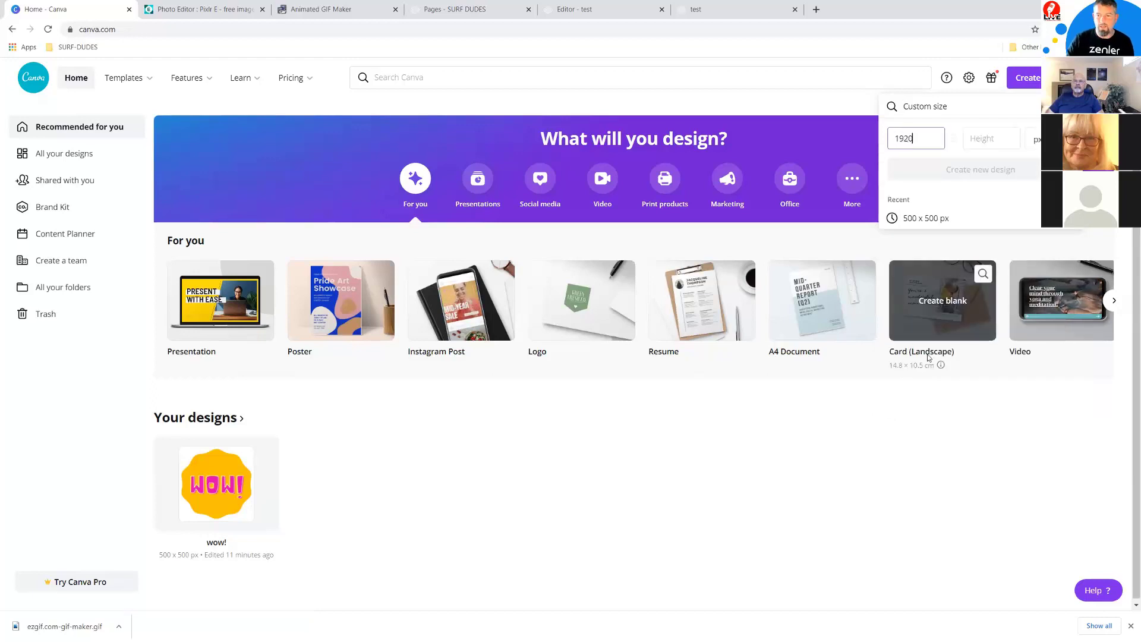
{"action": "left_click", "coordinate": [984, 138]}
{"action": "type", "text": "1080"}
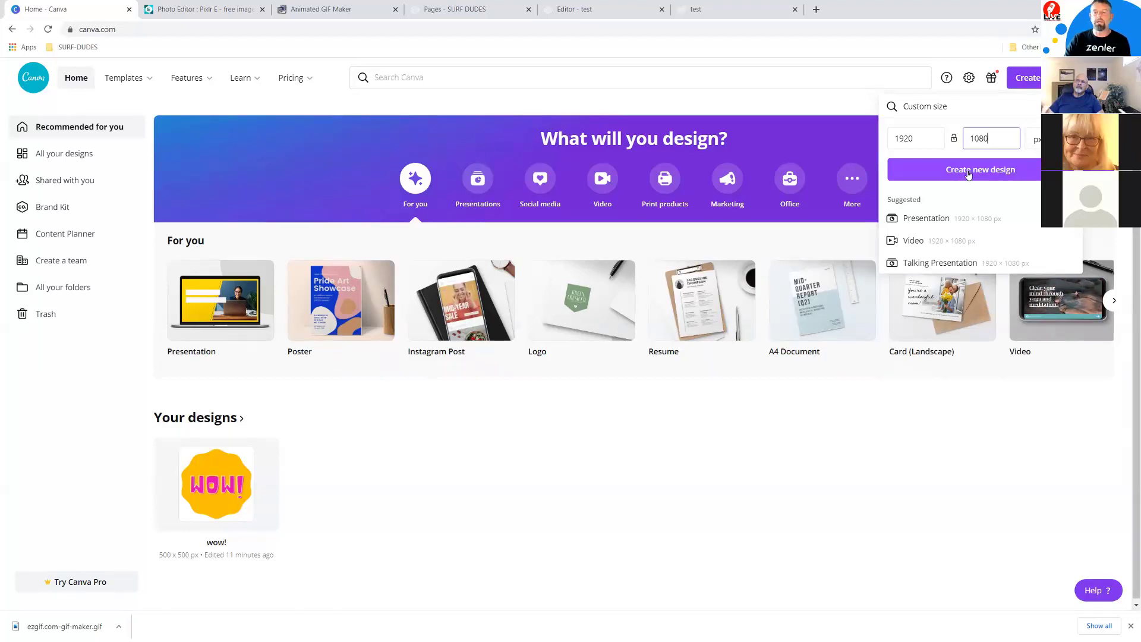
{"action": "left_click", "coordinate": [969, 171]}
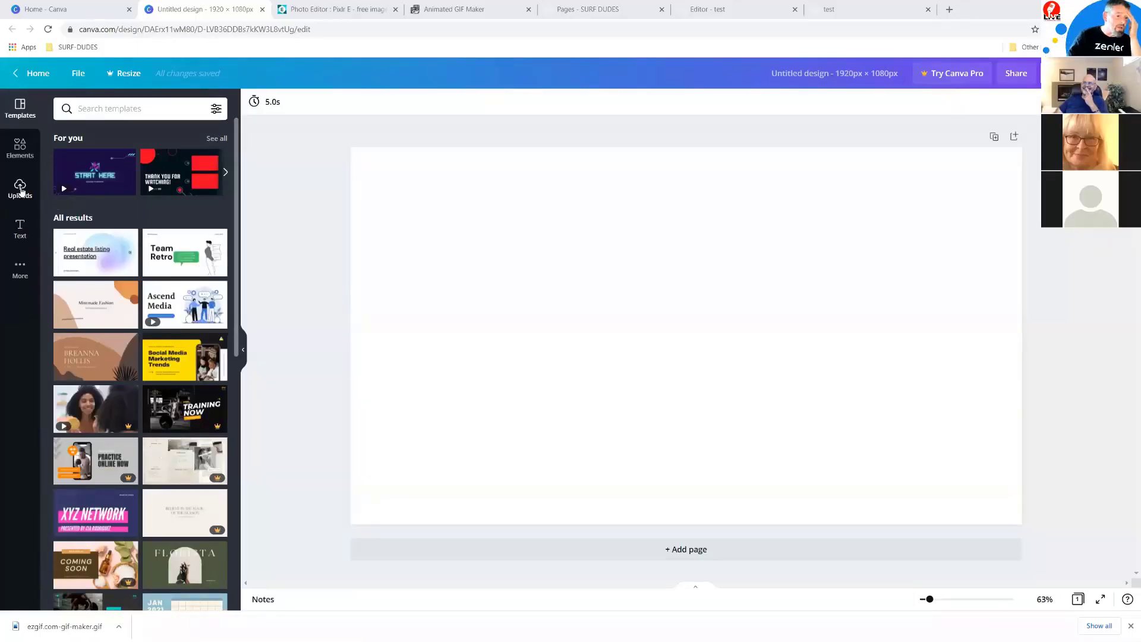
Search the stock photos for "Dogs" and place the free photo of the smiling cream-coloured dog on the page.
{"action": "left_click", "coordinate": [25, 264]}
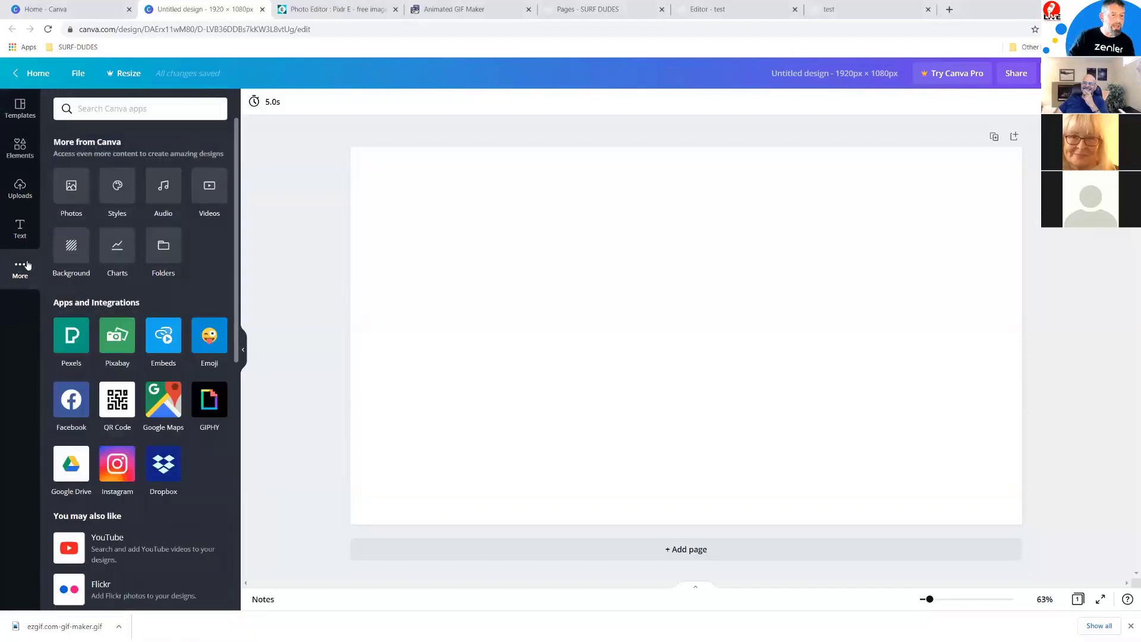
{"action": "left_click", "coordinate": [71, 187]}
{"action": "left_click", "coordinate": [132, 108]}
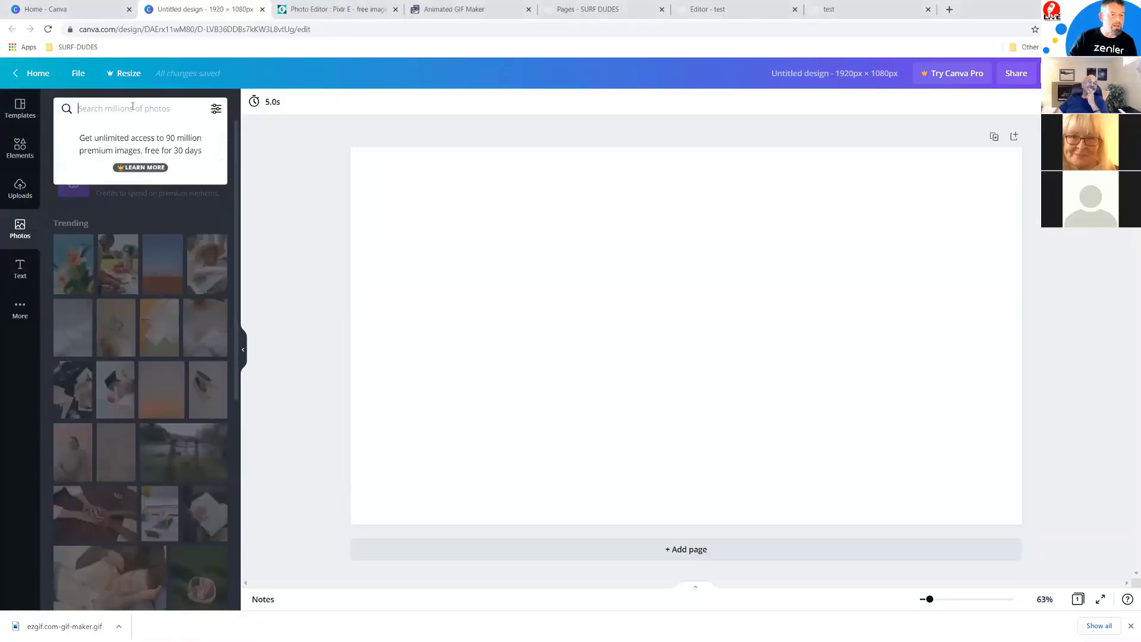
{"action": "type", "text": "Dogs"}
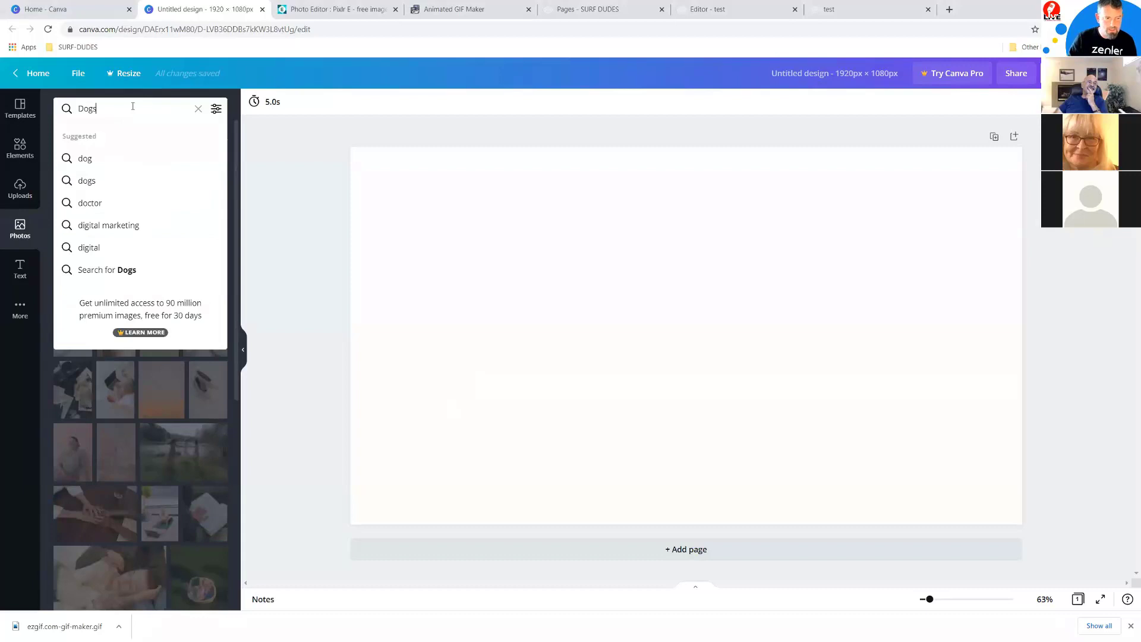
{"action": "key", "text": "Return"}
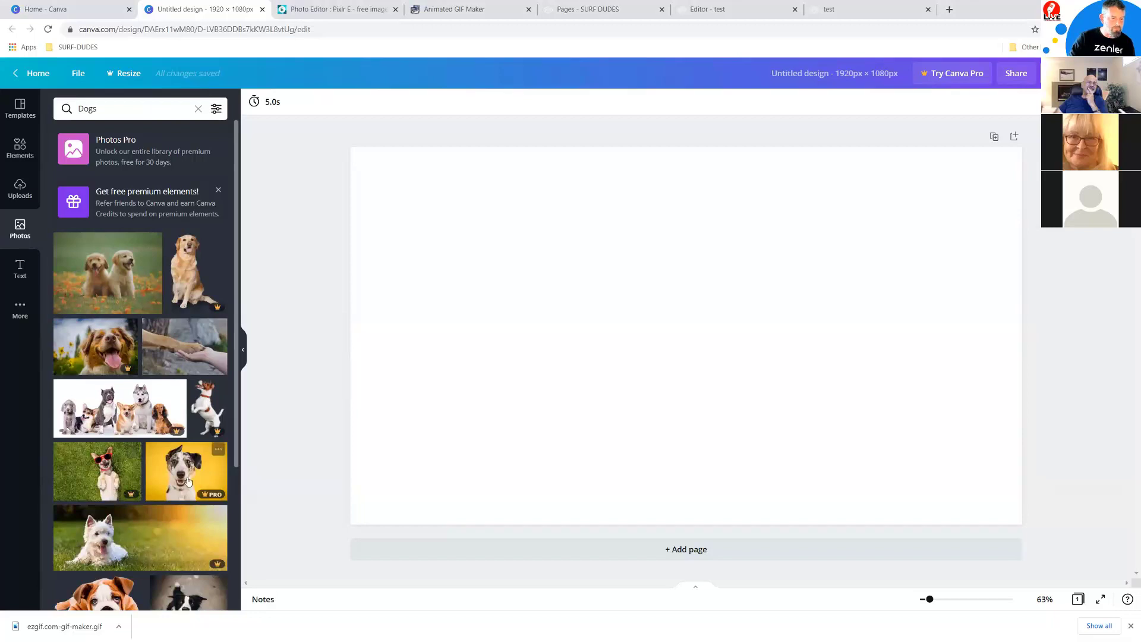
{"action": "scroll", "coordinate": [128, 283], "scroll_direction": "down", "scroll_amount": 3}
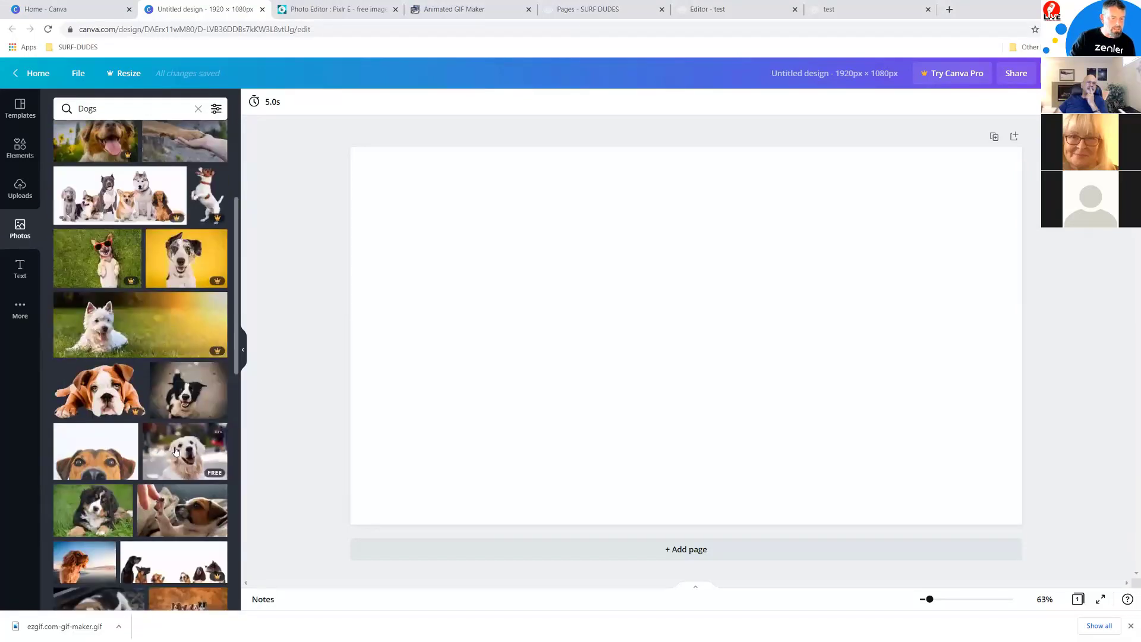
{"action": "left_click_drag", "start_coordinate": [169, 454], "coordinate": [502, 234]}
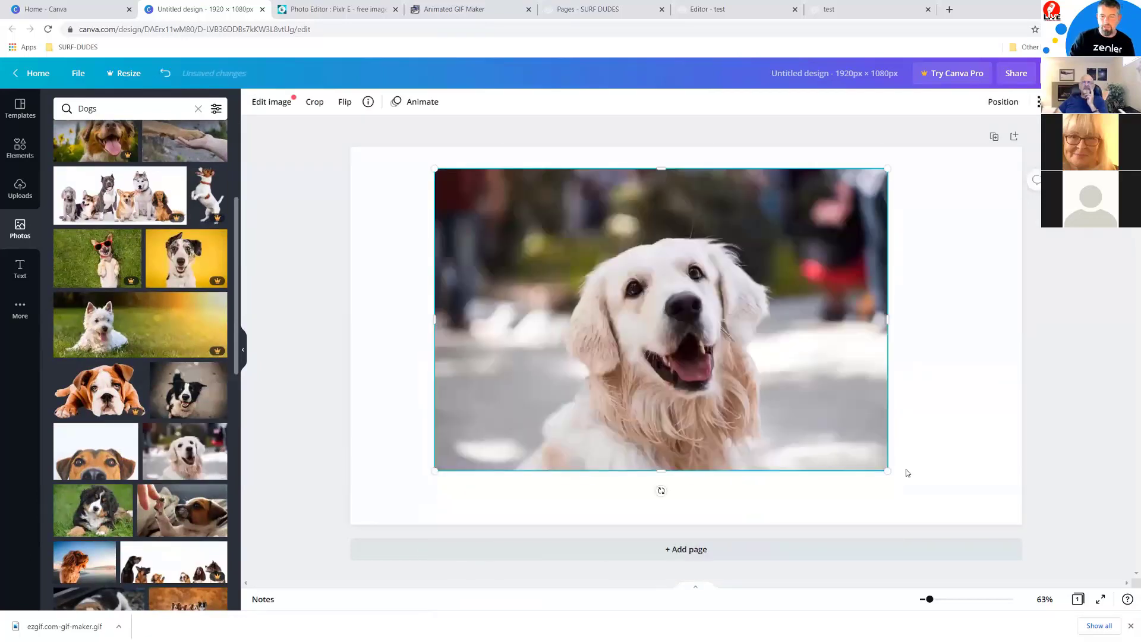
Enlarge the dog photo to the full page height and shift it right so it runs past the page's right edge.
{"action": "left_click_drag", "start_coordinate": [888, 471], "coordinate": [1108, 617]}
{"action": "left_click_drag", "start_coordinate": [911, 436], "coordinate": [848, 425]}
{"action": "left_click_drag", "start_coordinate": [331, 128], "coordinate": [396, 213]}
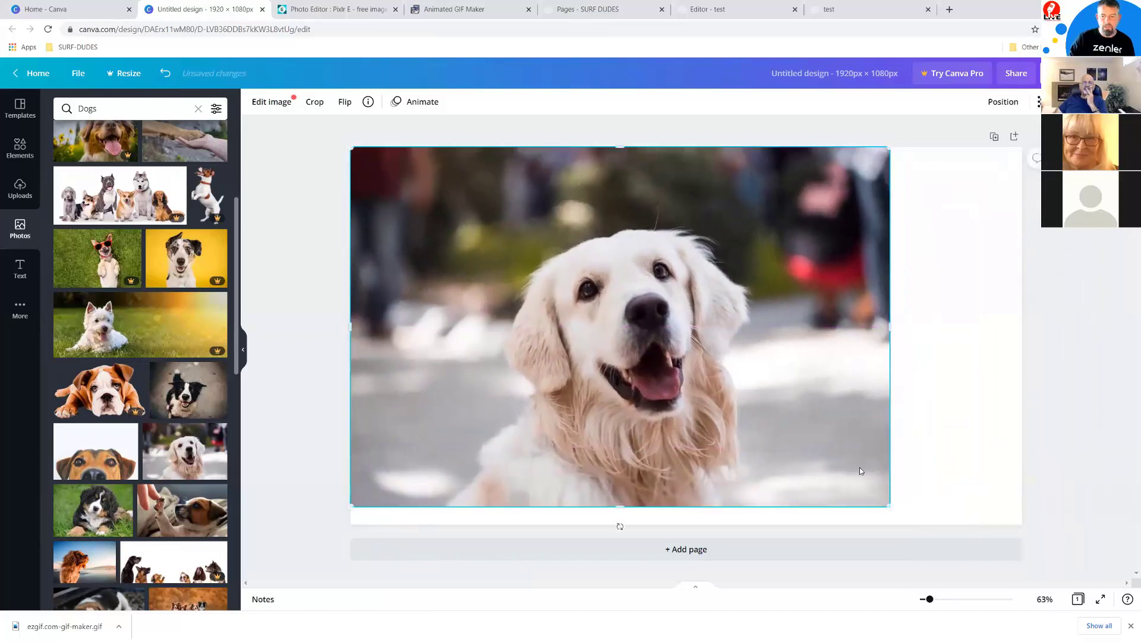
{"action": "left_click_drag", "start_coordinate": [891, 505], "coordinate": [916, 524]}
{"action": "left_click_drag", "start_coordinate": [793, 420], "coordinate": [1000, 415]}
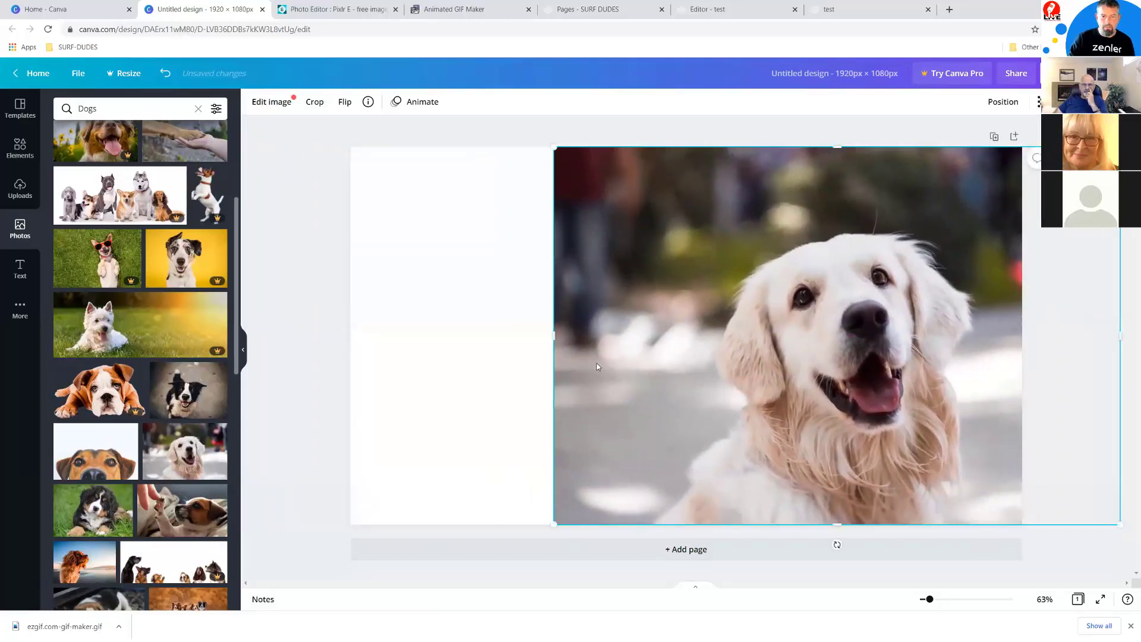
{"action": "left_click", "coordinate": [316, 283]}
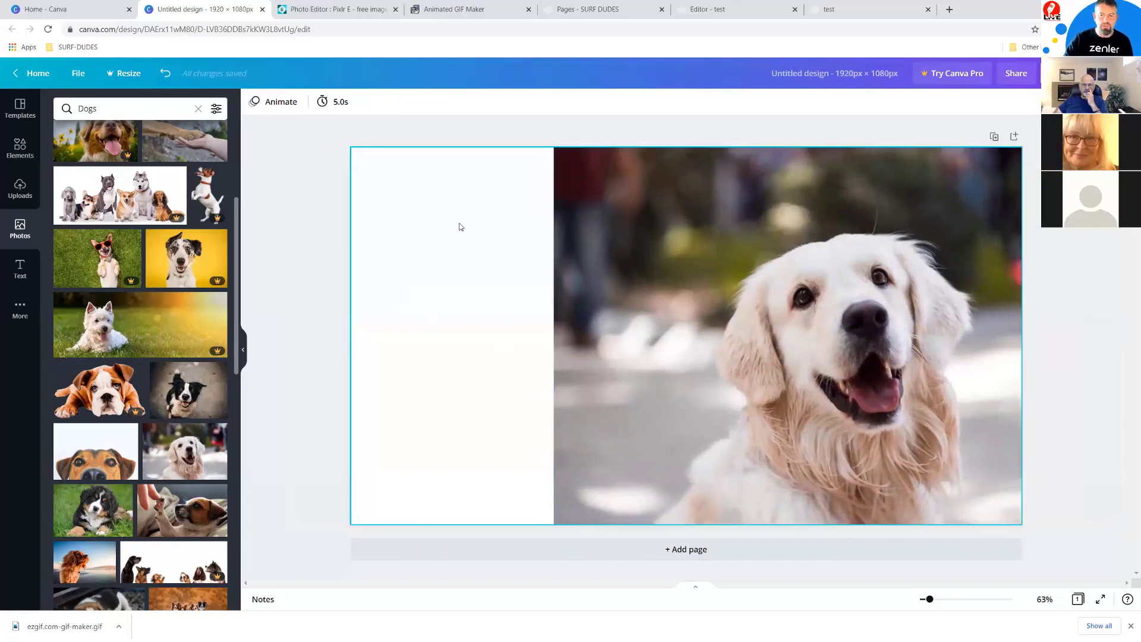
Add a square shape, tilt it clockwise and stretch it to cover the page area beside the dog.
{"action": "left_click", "coordinate": [20, 149]}
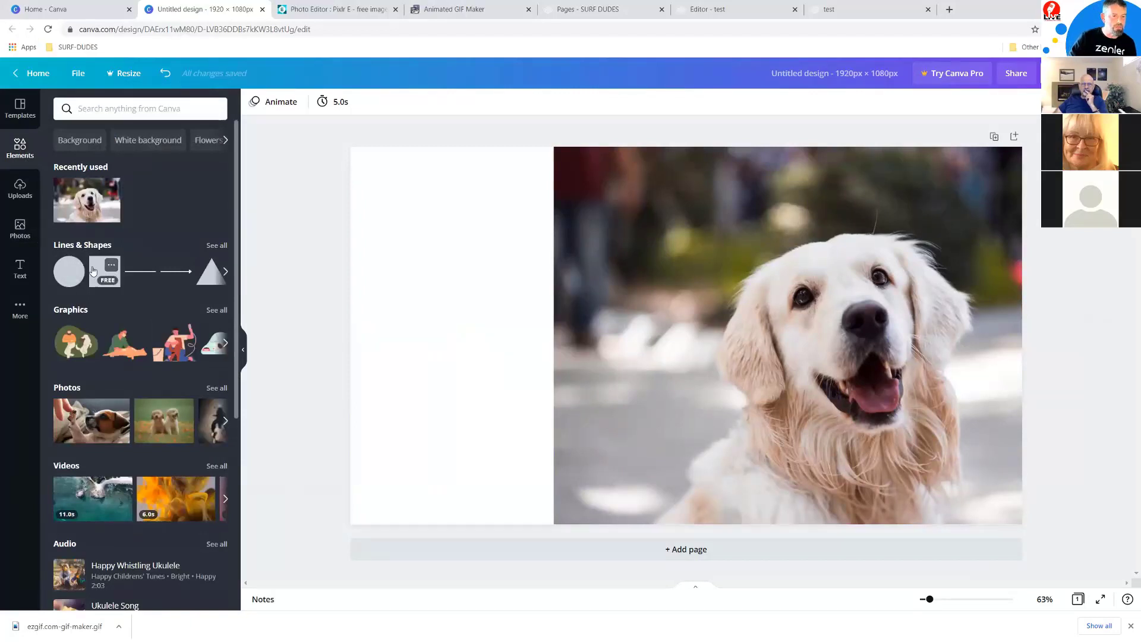
{"action": "left_click_drag", "start_coordinate": [92, 271], "coordinate": [476, 269]}
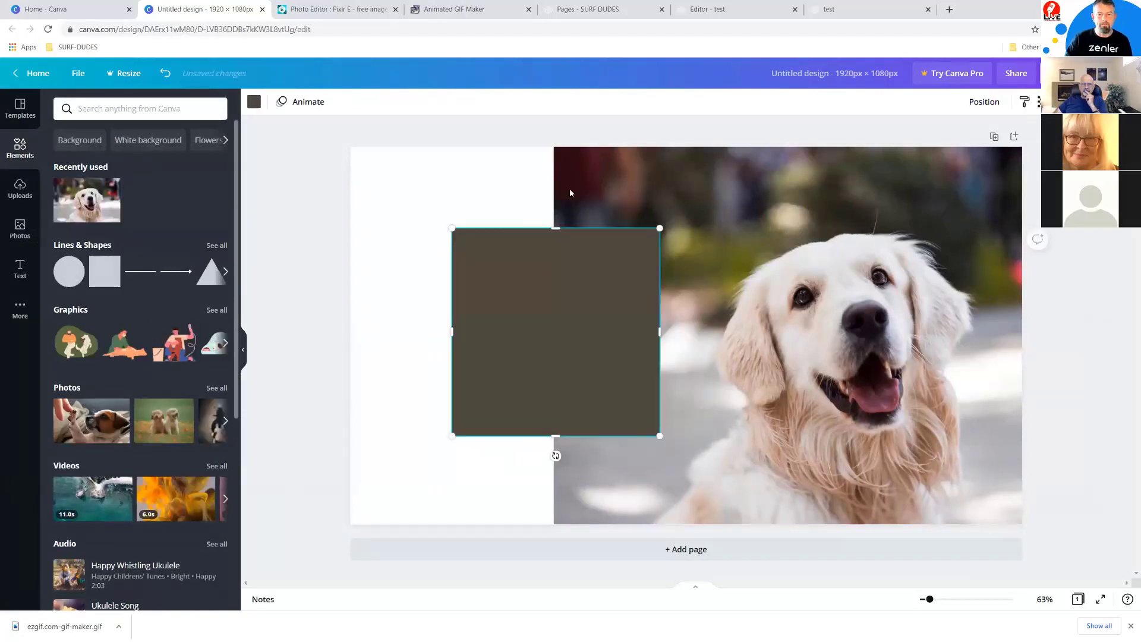
{"action": "left_click_drag", "start_coordinate": [555, 457], "coordinate": [519, 451]}
{"action": "left_click_drag", "start_coordinate": [586, 238], "coordinate": [612, 119]}
{"action": "left_click_drag", "start_coordinate": [530, 432], "coordinate": [513, 573]}
{"action": "left_click_drag", "start_coordinate": [438, 304], "coordinate": [311, 224]}
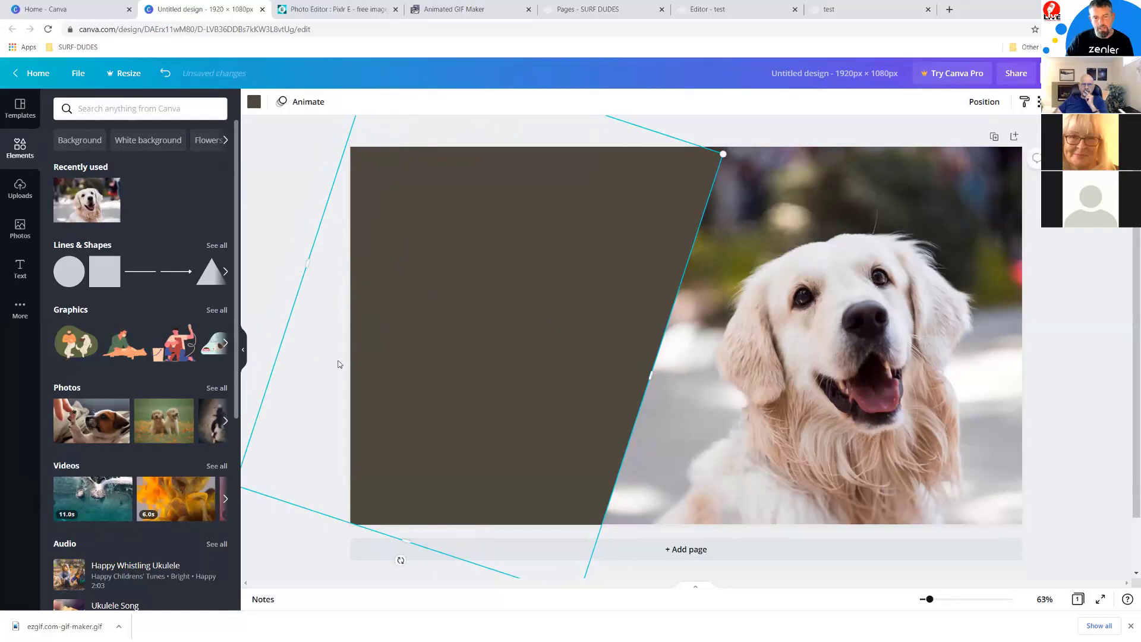
Extend the tilted shape past the page edges and position its slanted side just beside the dog's head.
{"action": "left_click_drag", "start_coordinate": [310, 266], "coordinate": [309, 239]}
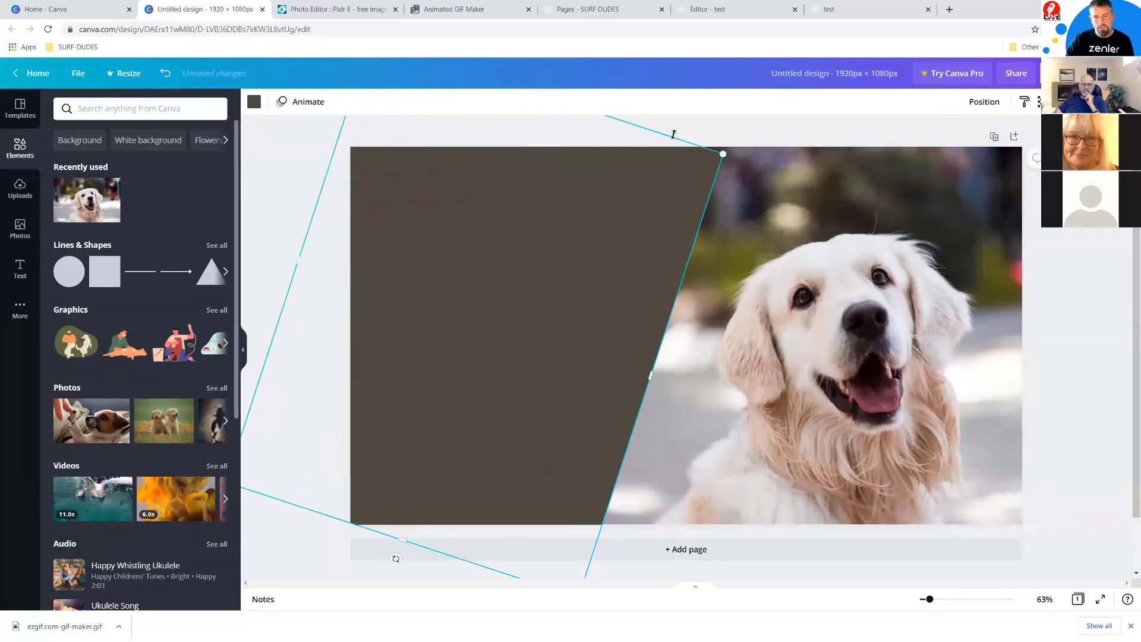
{"action": "left_click_drag", "start_coordinate": [687, 116], "coordinate": [686, 90]}
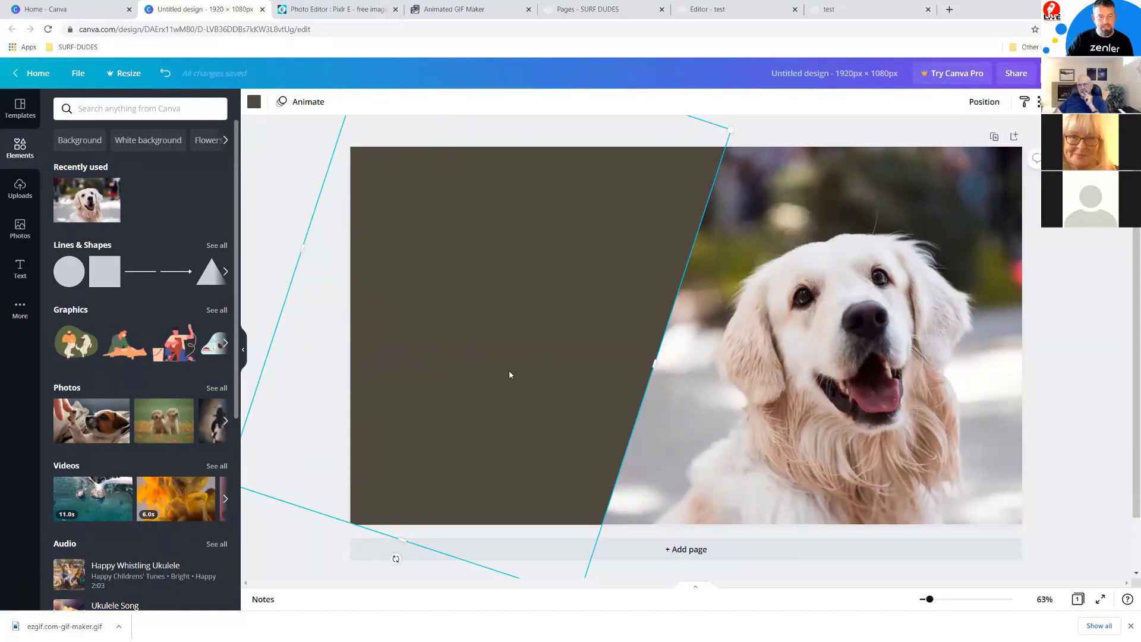
{"action": "left_click_drag", "start_coordinate": [494, 366], "coordinate": [559, 369]}
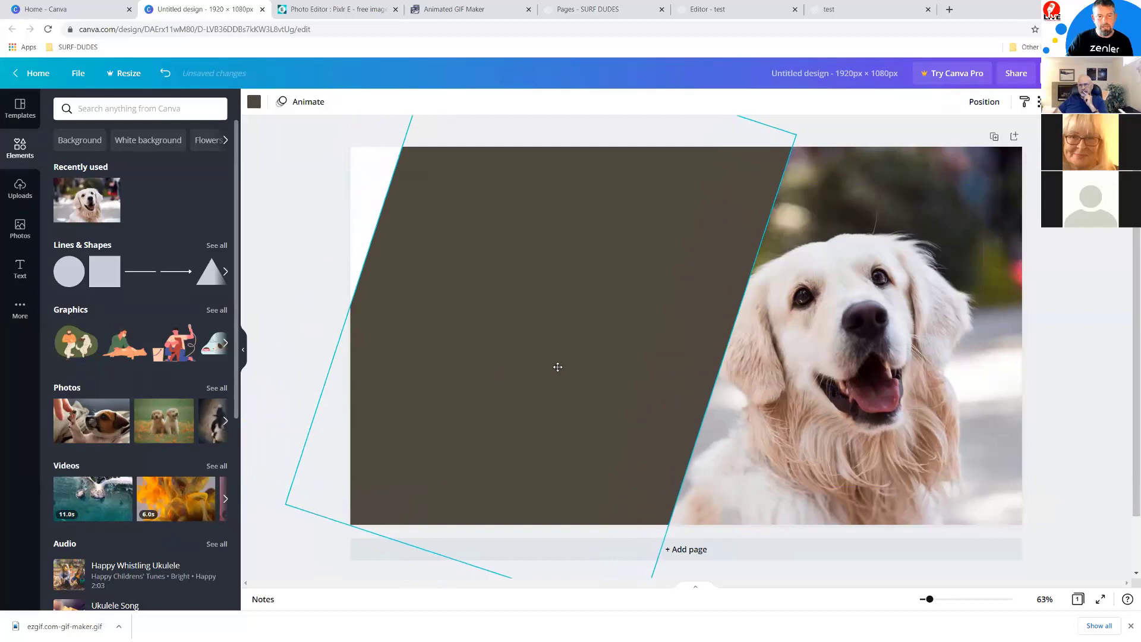
{"action": "left_click_drag", "start_coordinate": [368, 263], "coordinate": [310, 239]}
{"action": "left_click_drag", "start_coordinate": [536, 295], "coordinate": [531, 297]}
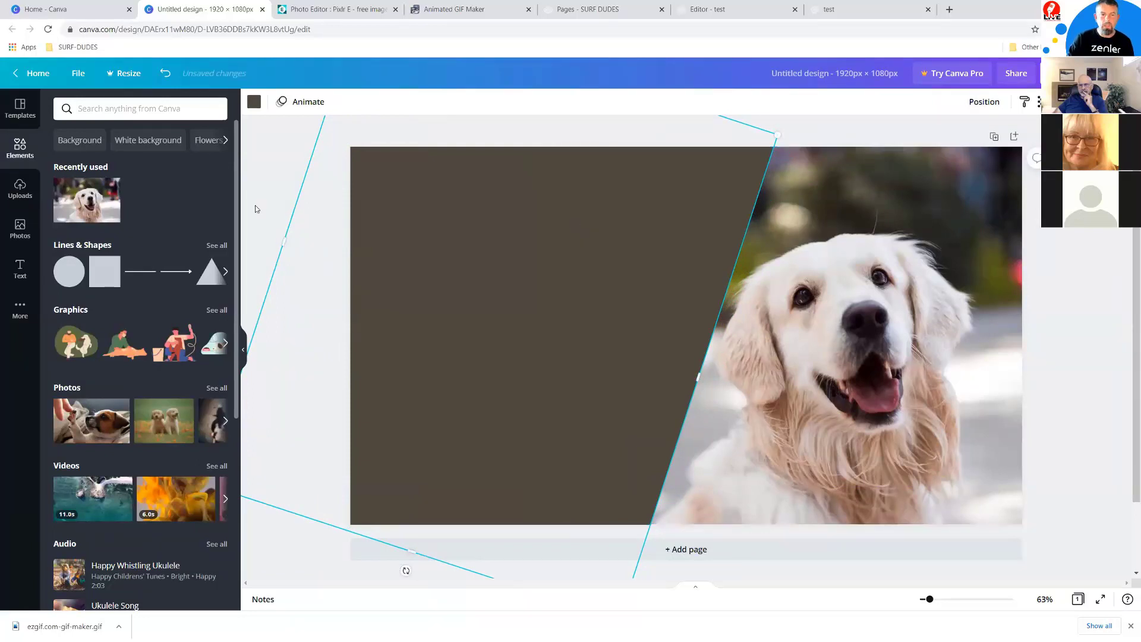
Recolour the tilted shape with the dark teal default colour.
{"action": "left_click", "coordinate": [255, 103]}
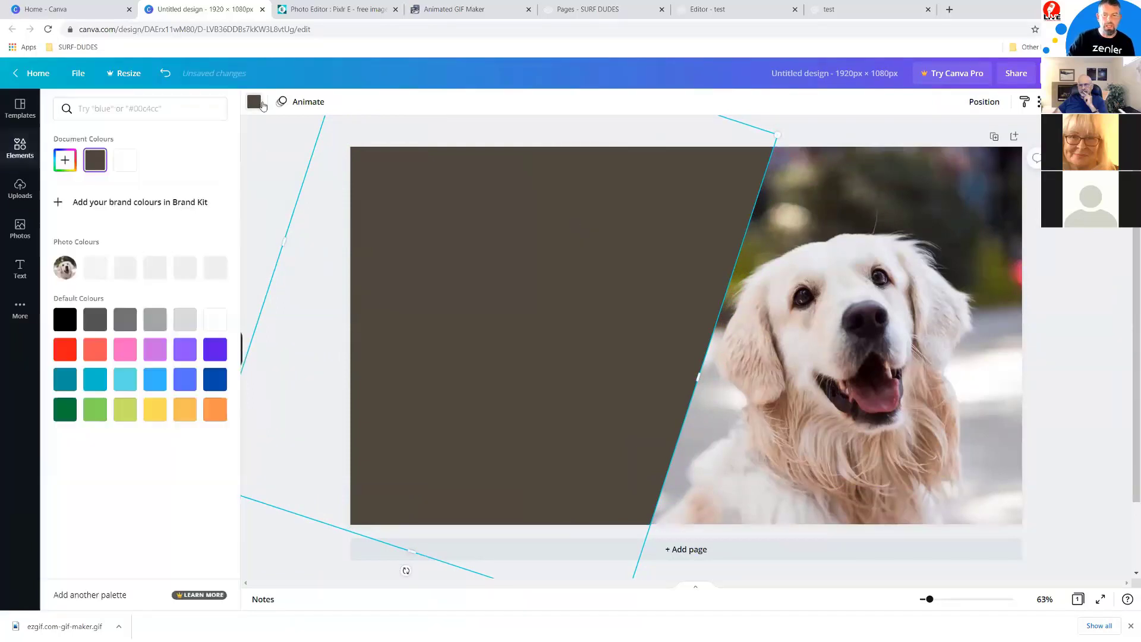
{"action": "left_click", "coordinate": [95, 387]}
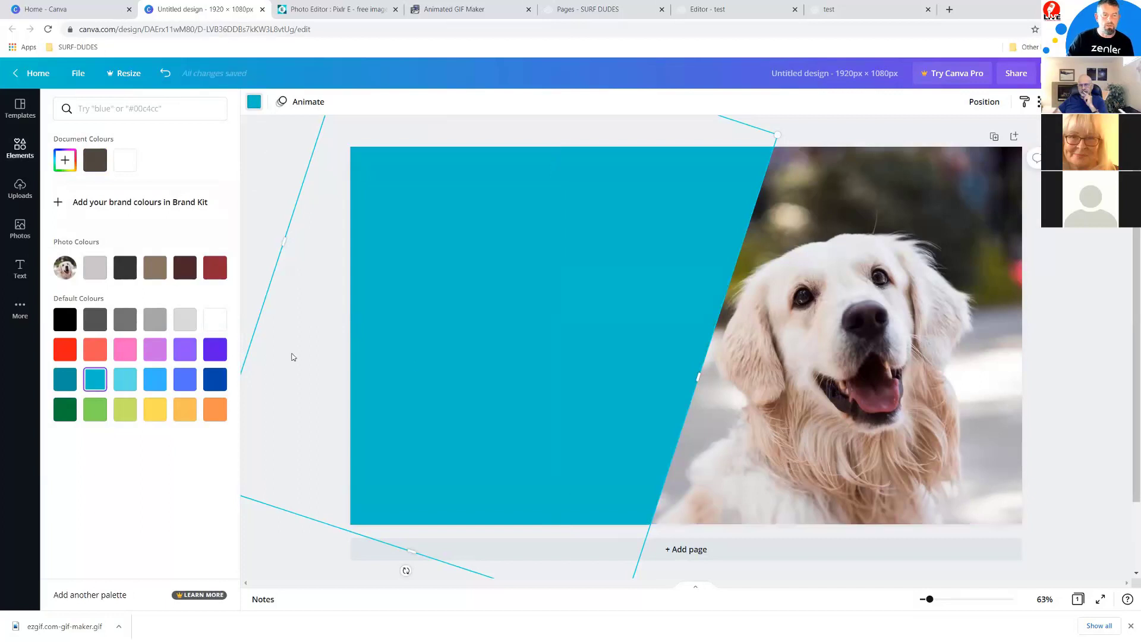
{"action": "left_click", "coordinate": [62, 386]}
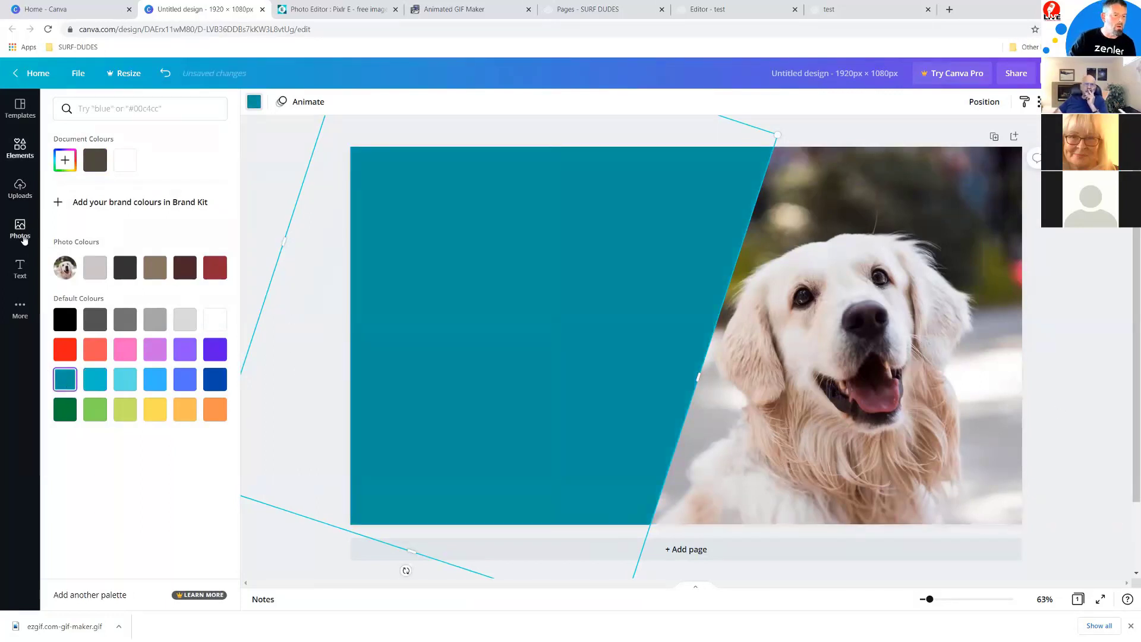
Add a heading reading "LEARN HOW TO" on the upper part of the teal shape.
{"action": "left_click", "coordinate": [21, 268]}
{"action": "left_click_drag", "start_coordinate": [101, 161], "coordinate": [368, 212]}
{"action": "double_click", "coordinate": [464, 259]}
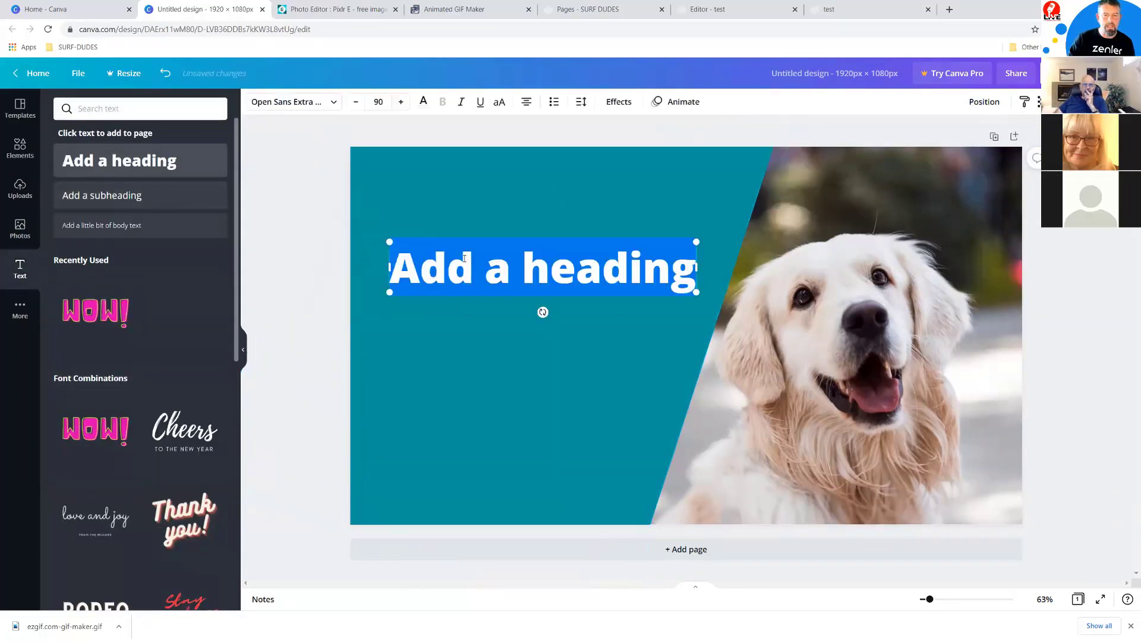
{"action": "triple_click", "coordinate": [478, 266]}
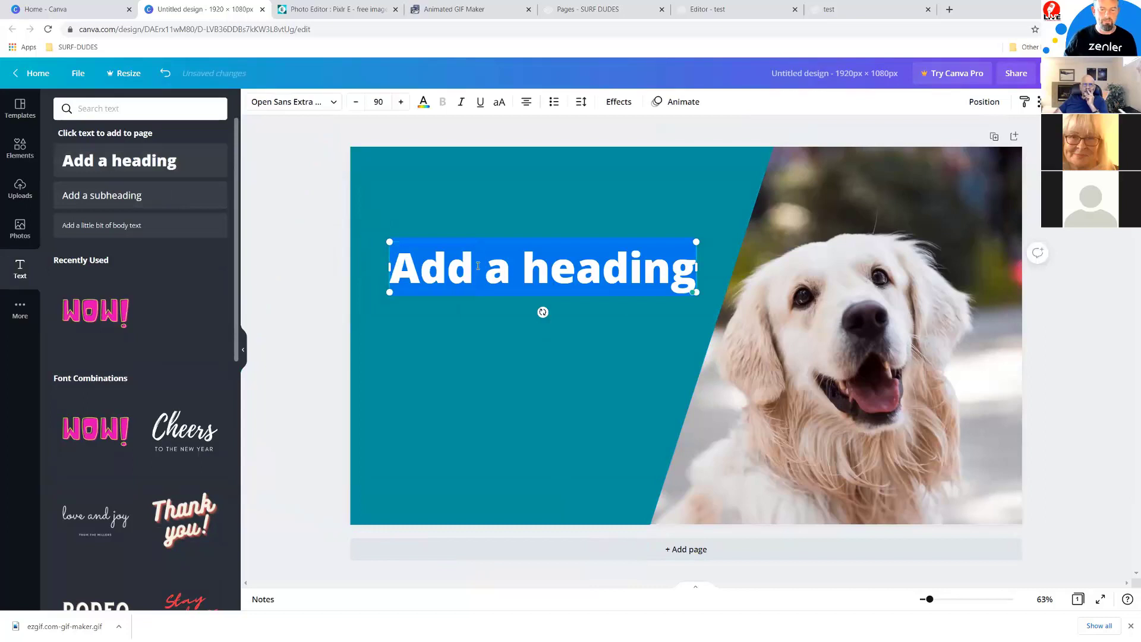
{"action": "type", "text": "LEARN"}
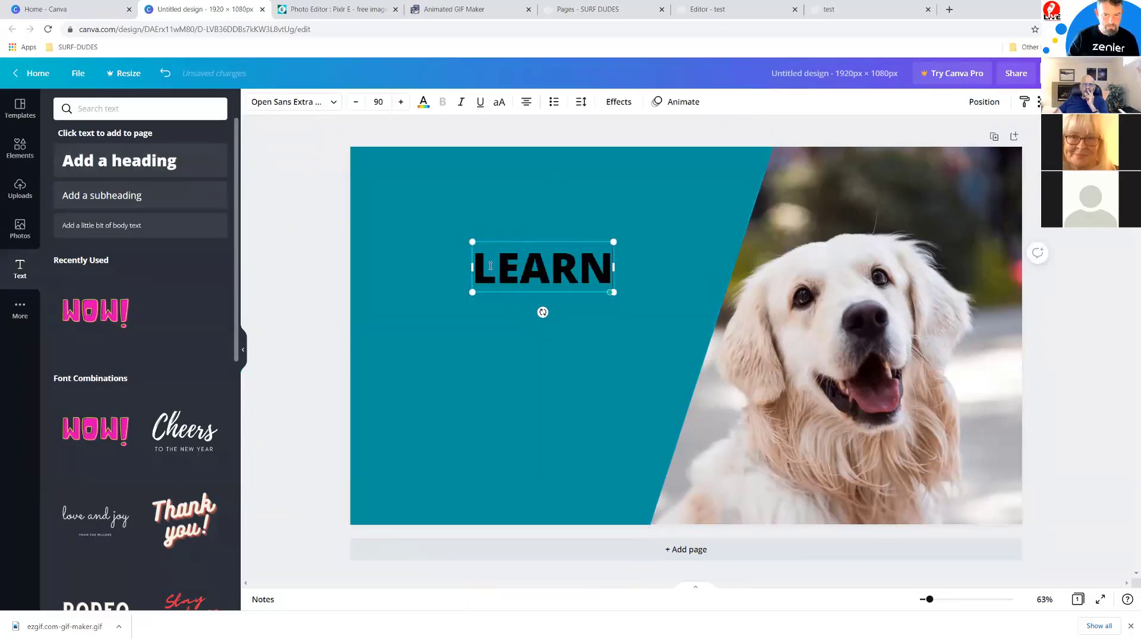
{"action": "type", "text": " HOW TO"}
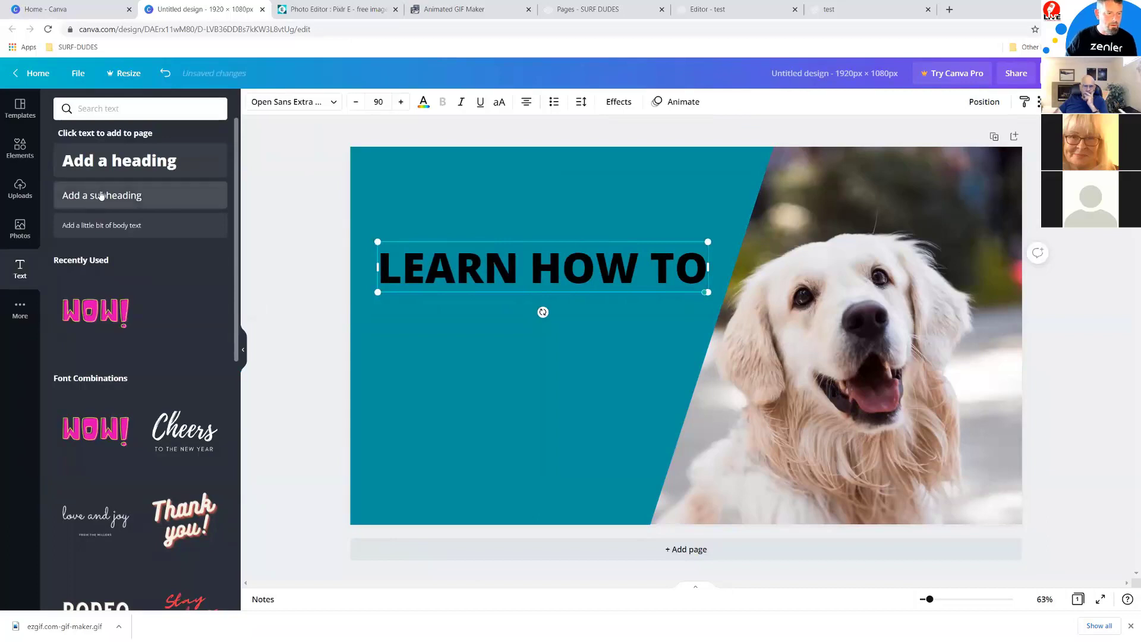
Add a subheading below the heading with the text "TRAINING YOUR DOG!".
{"action": "left_click_drag", "start_coordinate": [101, 195], "coordinate": [432, 341]}
{"action": "double_click", "coordinate": [452, 362]}
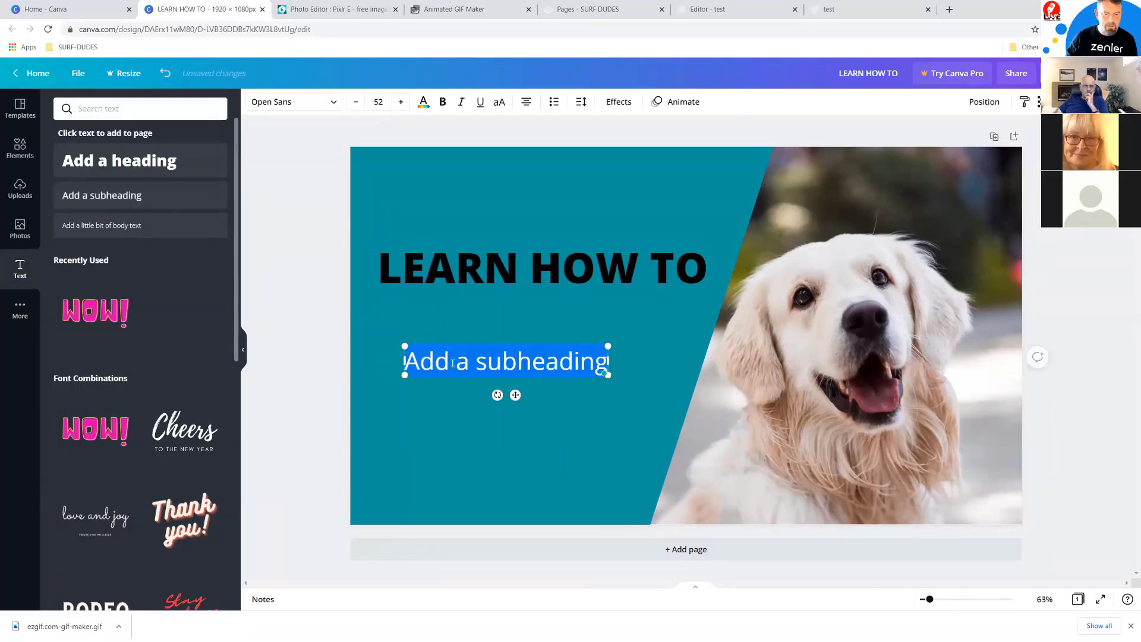
{"action": "key", "text": "BackSpace"}
{"action": "type", "text": "TRAI"}
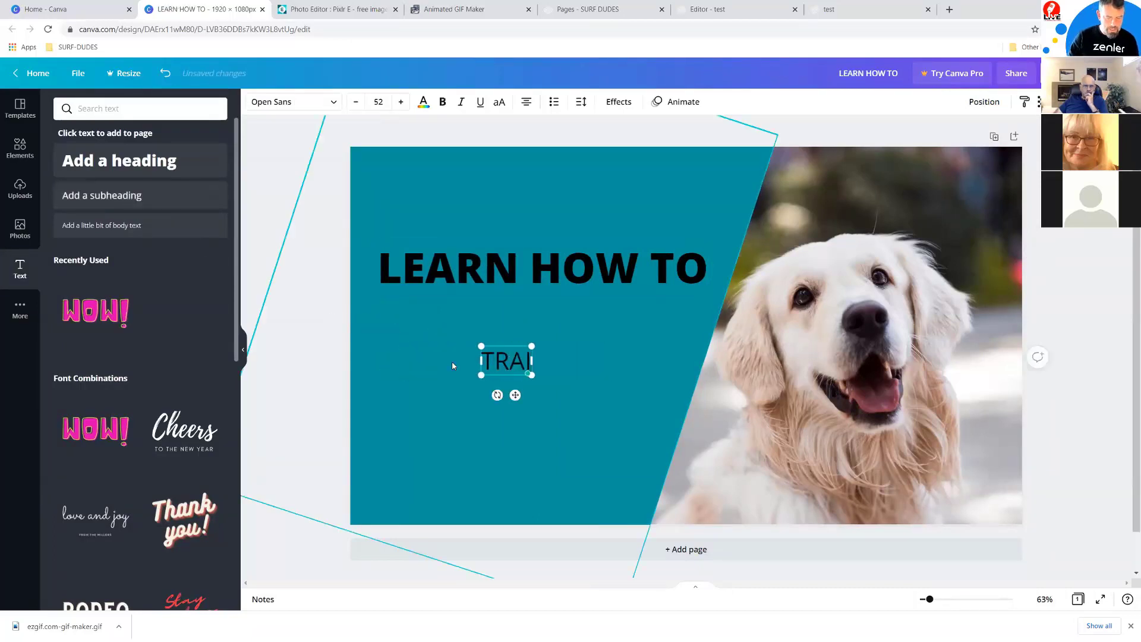
{"action": "type", "text": "NING YOUR DOG"}
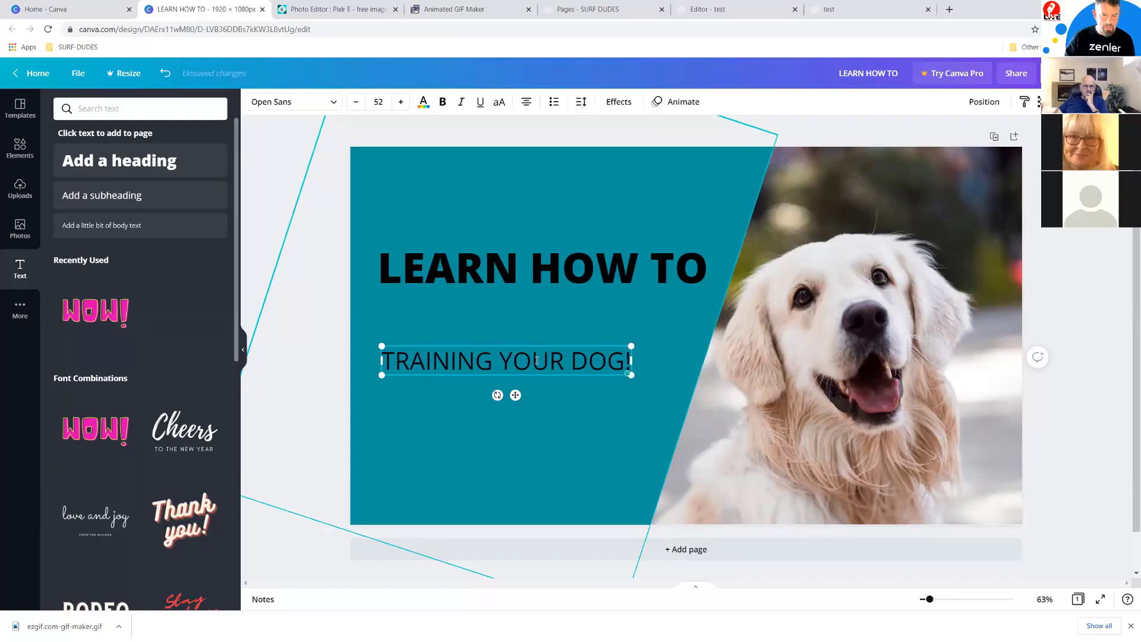
Colour the "TRAINING YOUR DOG!" subheading white and move it directly beneath the heading.
{"action": "left_click", "coordinate": [424, 103]}
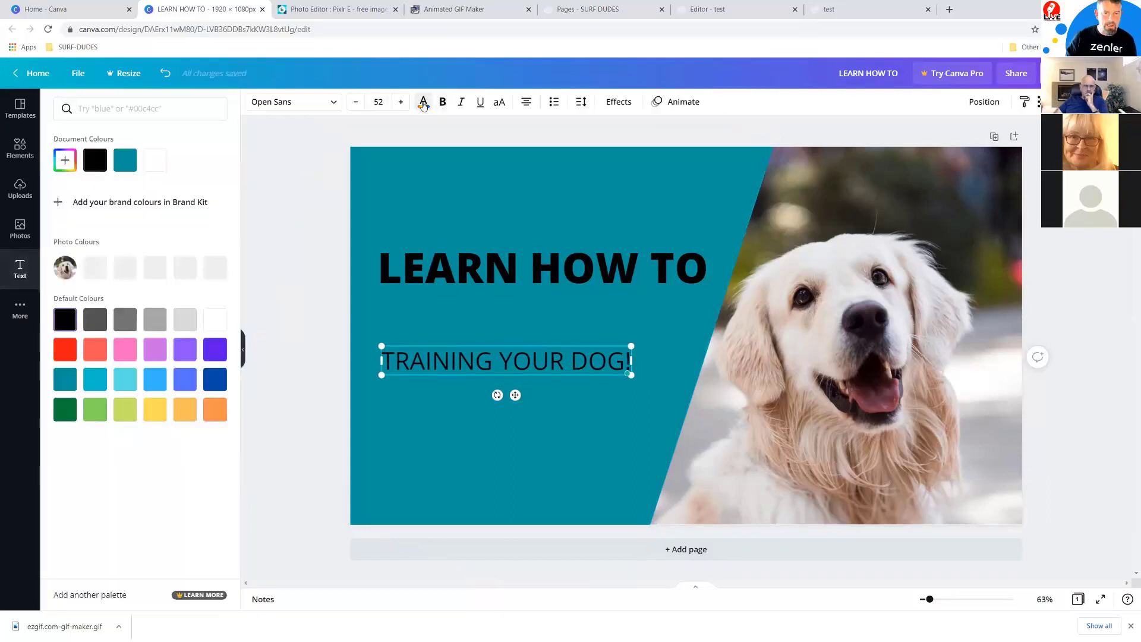
{"action": "left_click", "coordinate": [216, 320]}
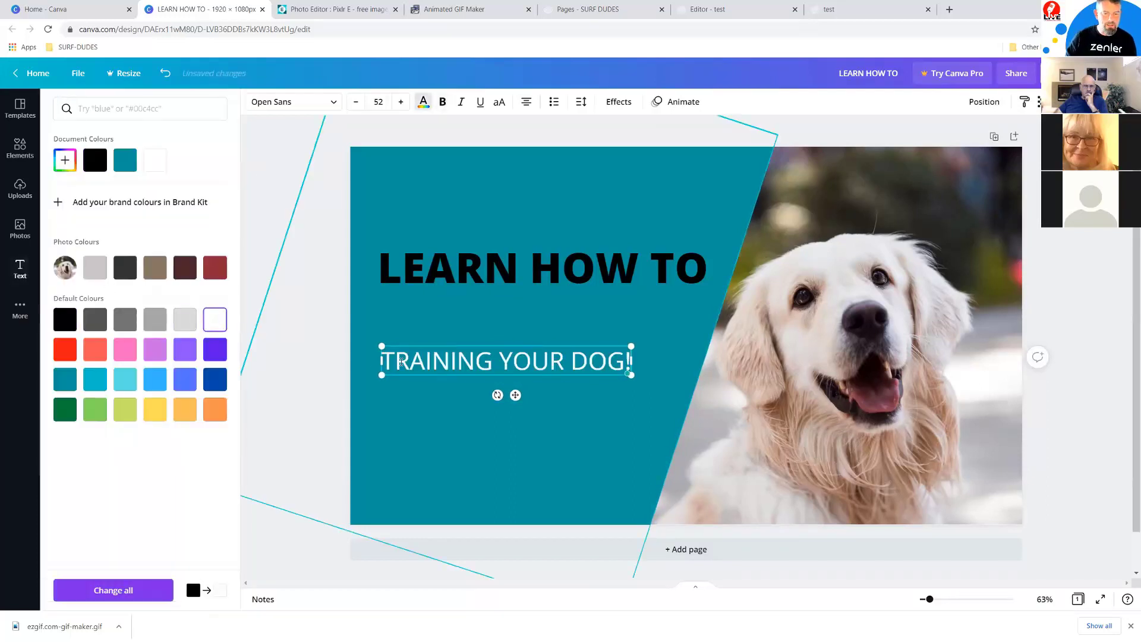
{"action": "left_click_drag", "start_coordinate": [485, 351], "coordinate": [512, 332]}
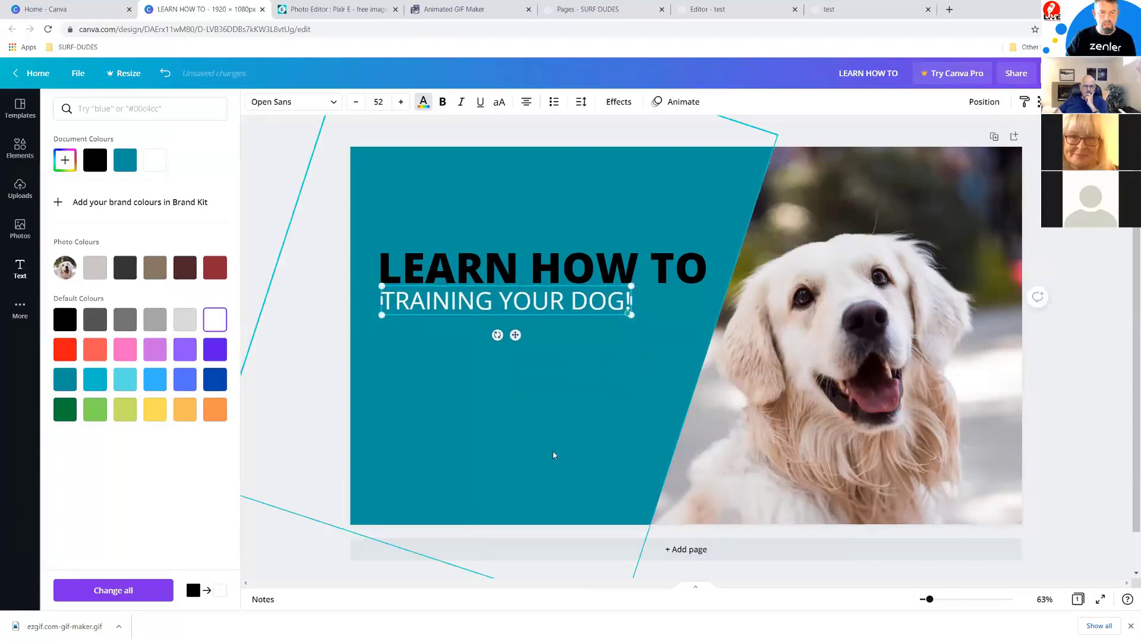
Select the "LEARN HOW TO" heading and "TRAINING YOUR DOG!" subheading together and scale both down slightly.
{"action": "left_click", "coordinate": [586, 256], "text": "shift"}
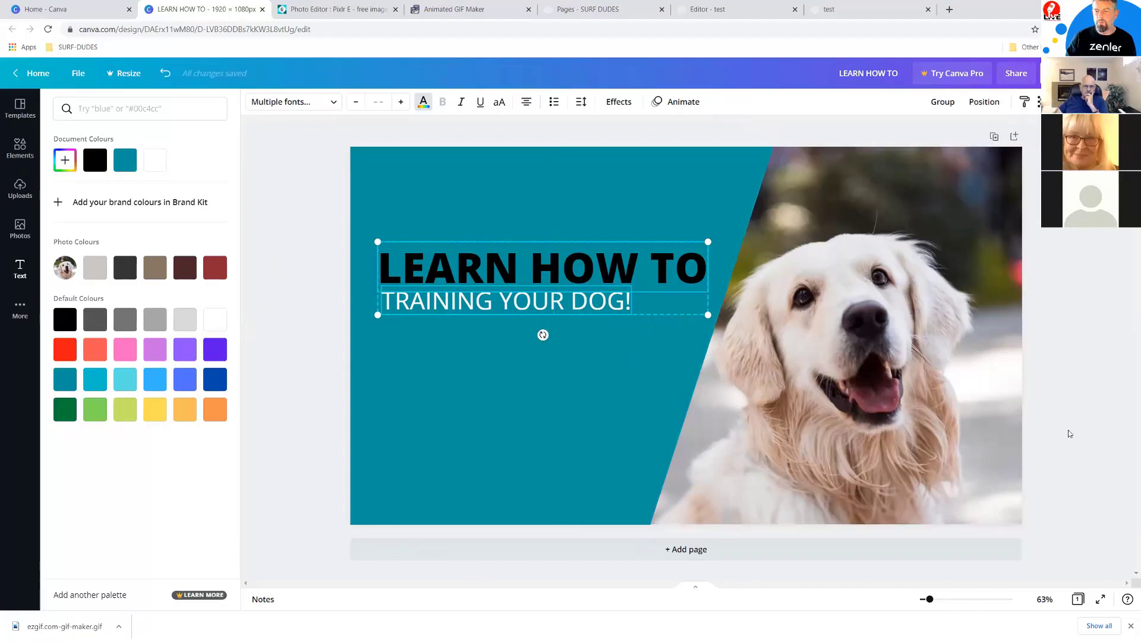
{"action": "left_click", "coordinate": [1070, 470]}
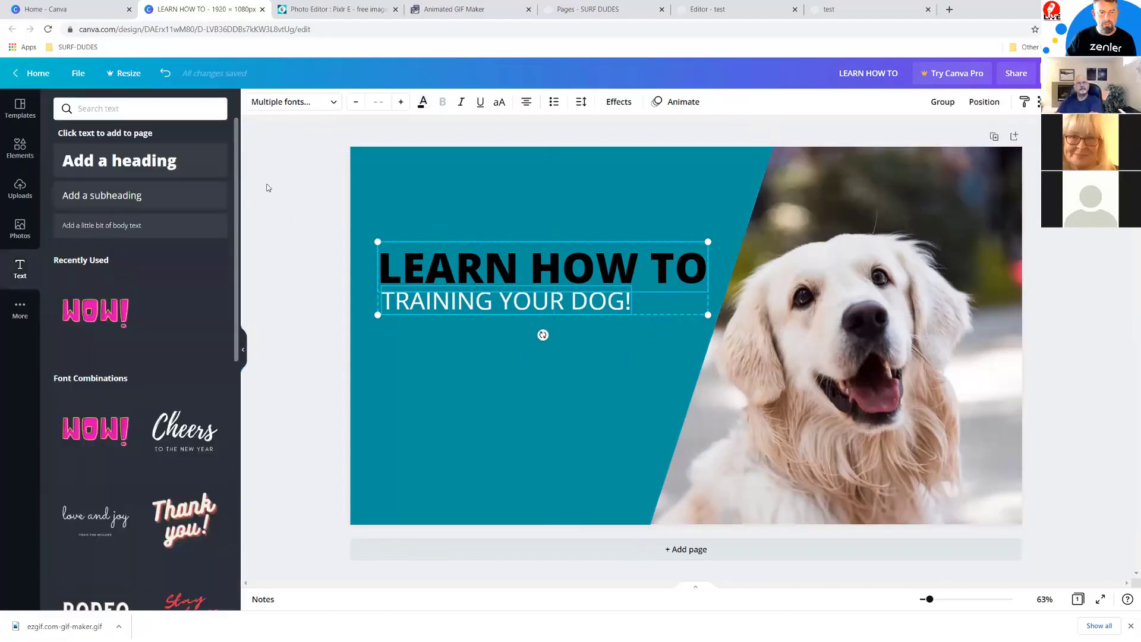
{"action": "left_click", "coordinate": [345, 274]}
{"action": "left_click", "coordinate": [415, 305]}
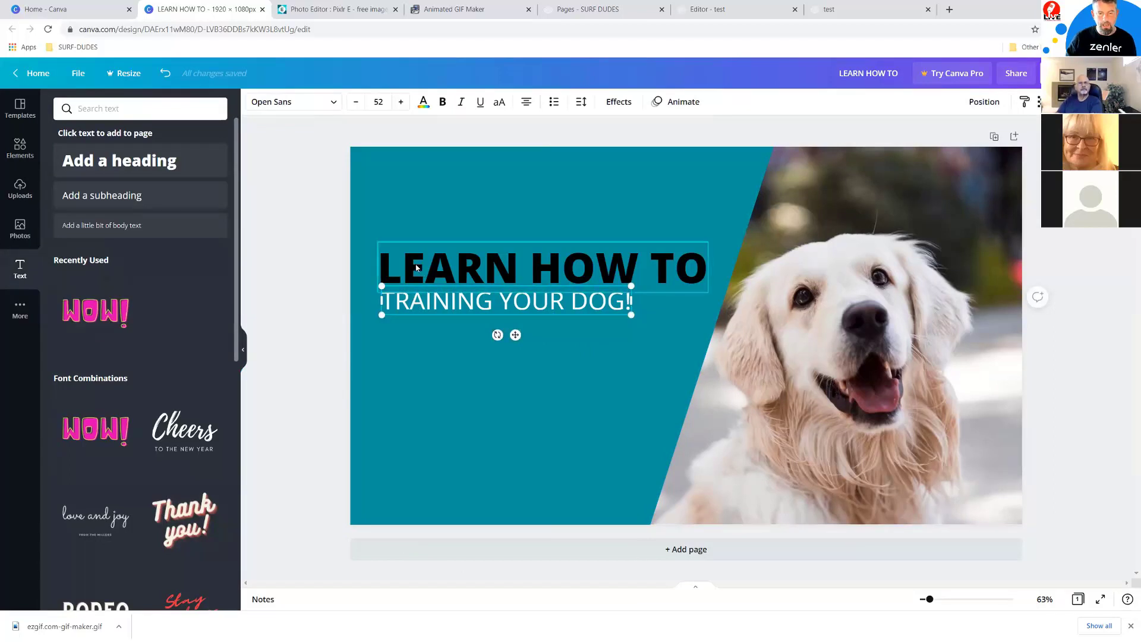
{"action": "left_click", "coordinate": [416, 268], "text": "shift"}
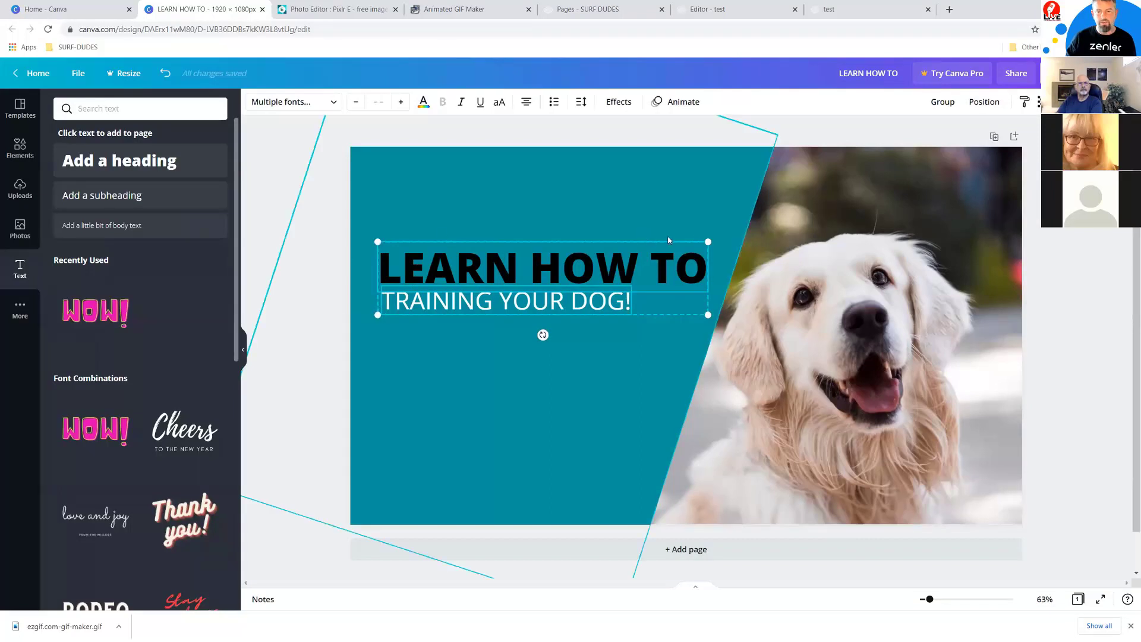
{"action": "left_click_drag", "start_coordinate": [715, 237], "coordinate": [687, 245]}
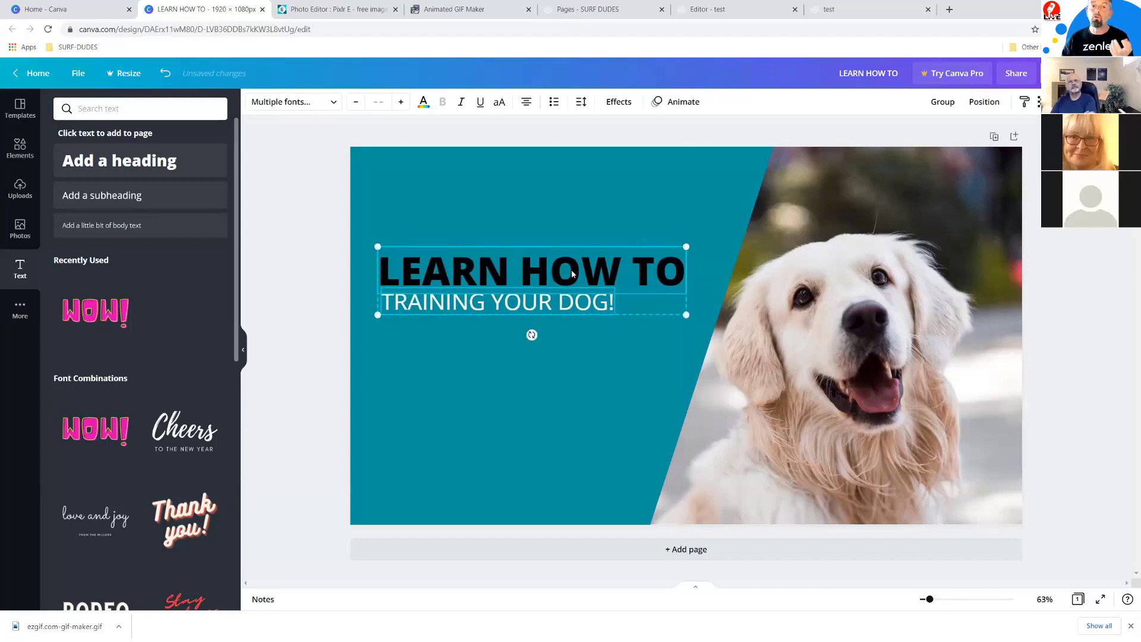
Group the "LEARN HOW TO" heading with the "TRAINING YOUR DOG!" subheading.
{"action": "left_click", "coordinate": [281, 205]}
{"action": "left_click", "coordinate": [419, 309]}
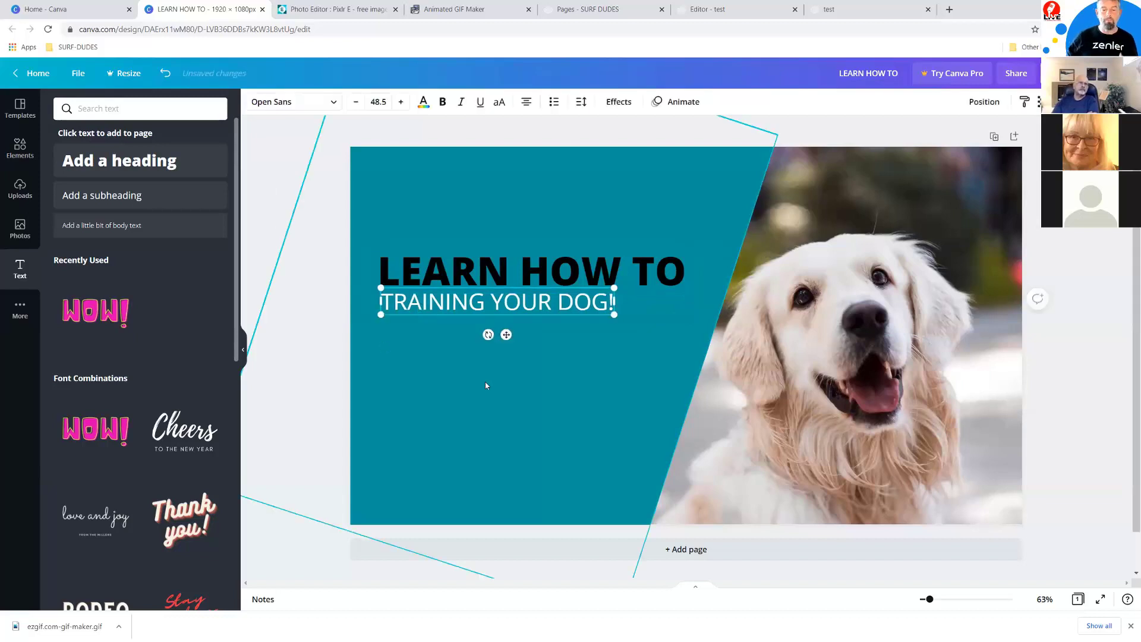
{"action": "left_click", "coordinate": [475, 275], "text": "shift"}
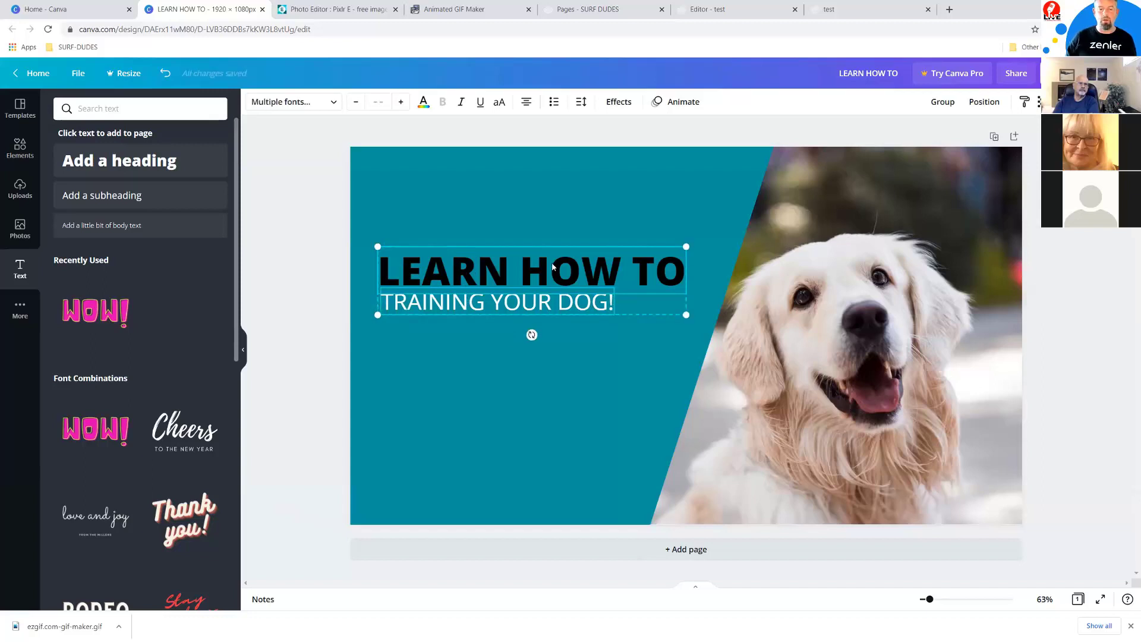
{"action": "left_click", "coordinate": [256, 261]}
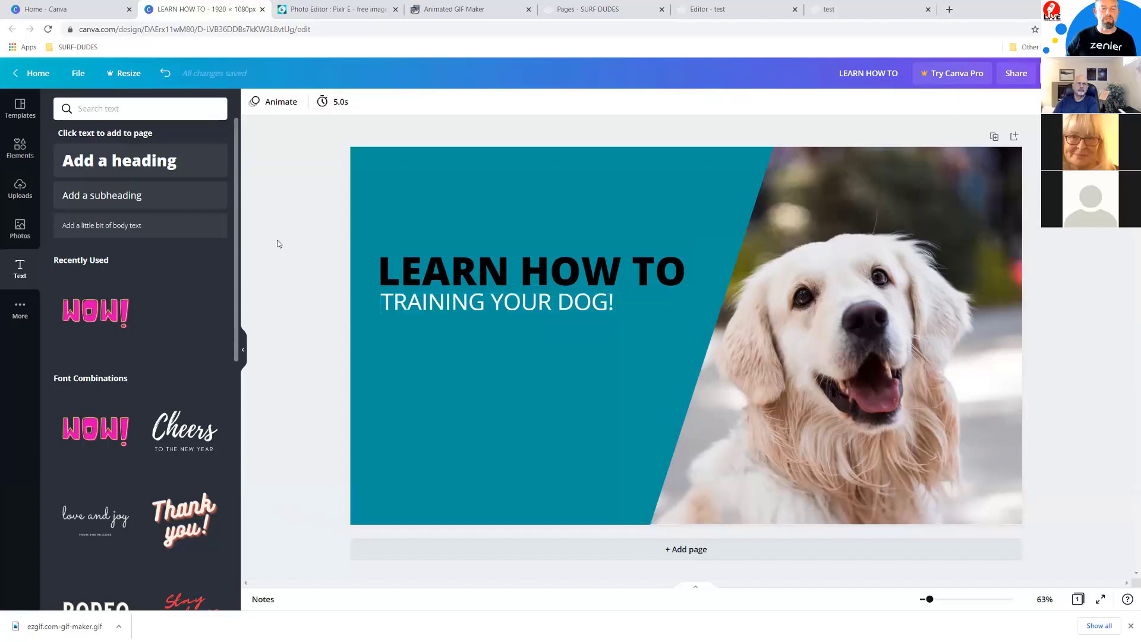
{"action": "left_click", "coordinate": [412, 270]}
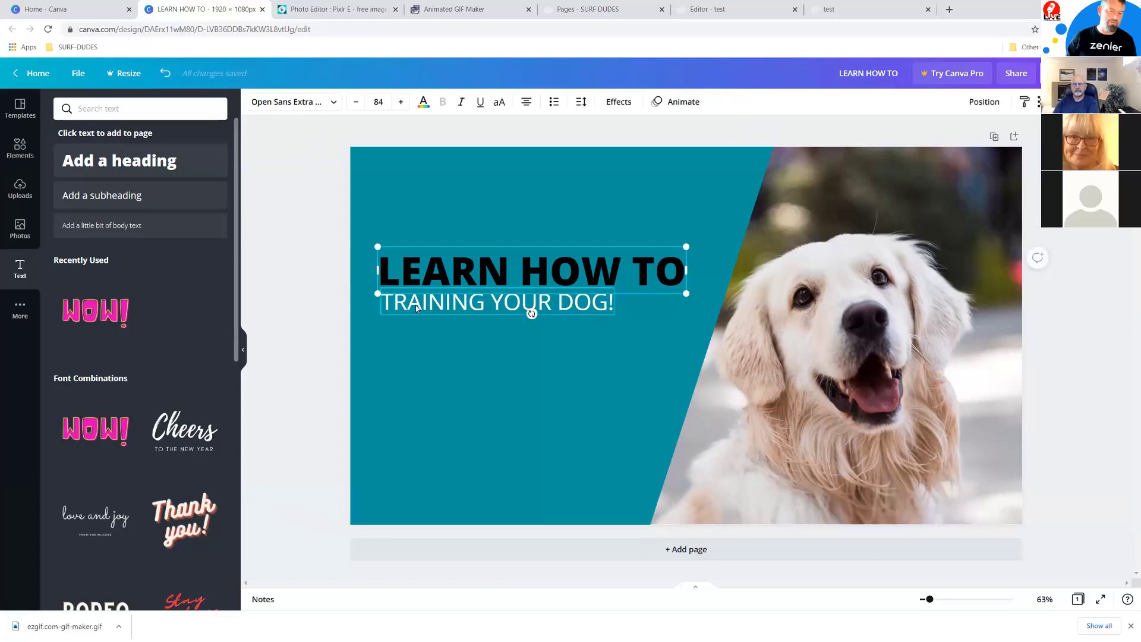
{"action": "left_click", "coordinate": [417, 309], "text": "shift"}
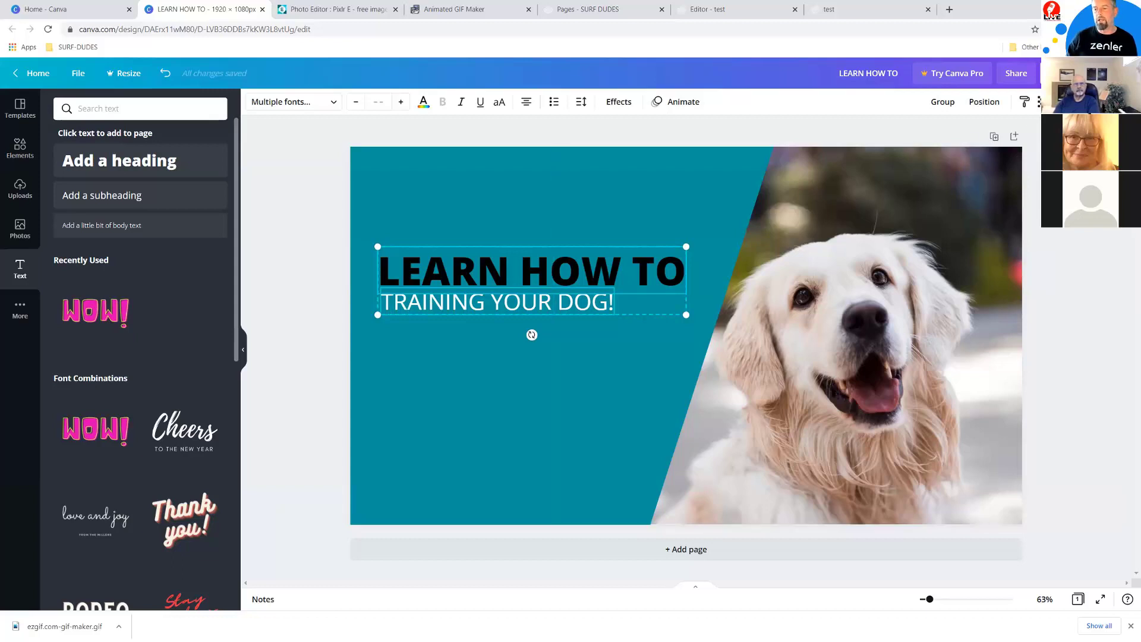
{"action": "left_click", "coordinate": [943, 102]}
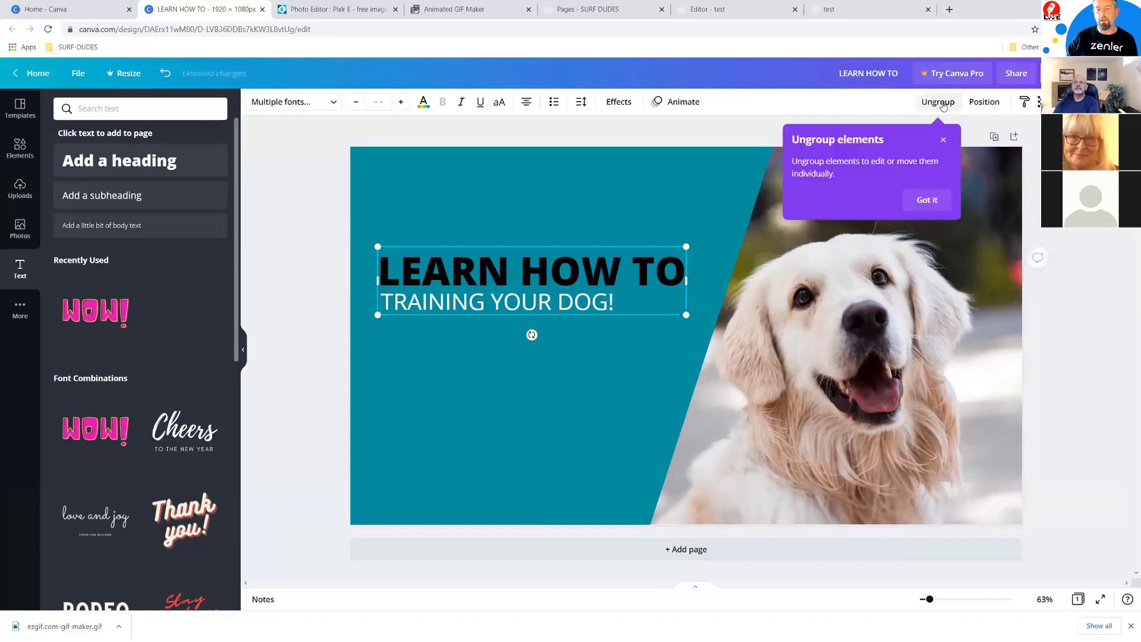
Move the grouped heading and subheading slightly lower on the teal shape, and ungroup them.
{"action": "left_click", "coordinate": [274, 215]}
{"action": "mouse_move", "coordinate": [442, 344]}
{"action": "left_mouse_down"}
{"action": "mouse_move", "coordinate": [483, 406]}
{"action": "mouse_move", "coordinate": [442, 364]}
{"action": "left_mouse_up"}
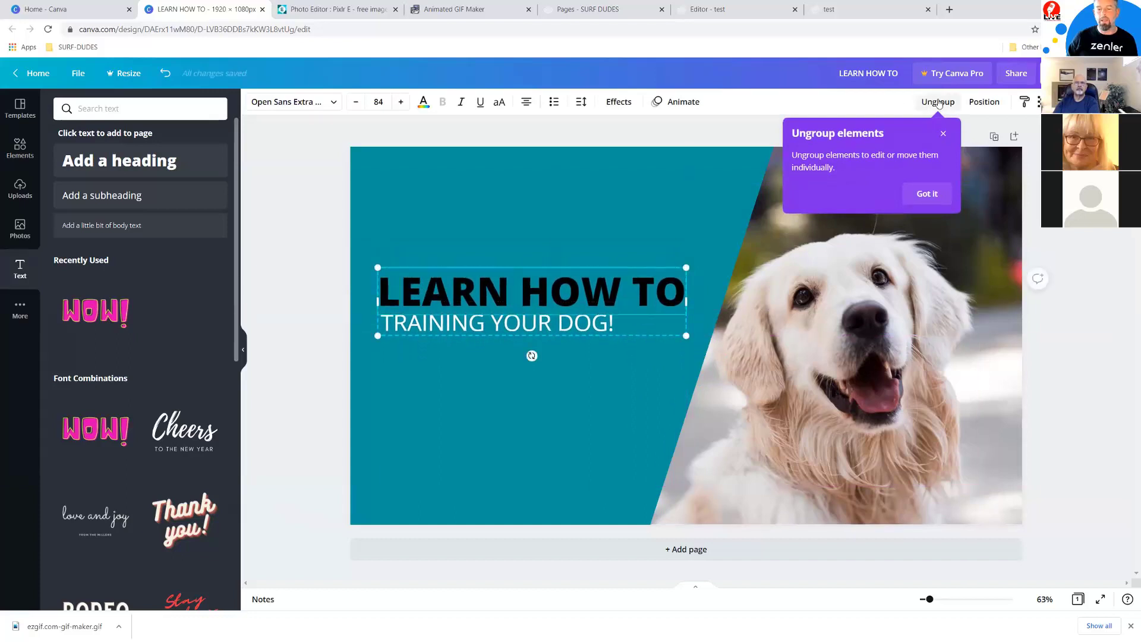
{"action": "key", "text": "ctrl+shift+g"}
{"action": "left_click", "coordinate": [259, 216]}
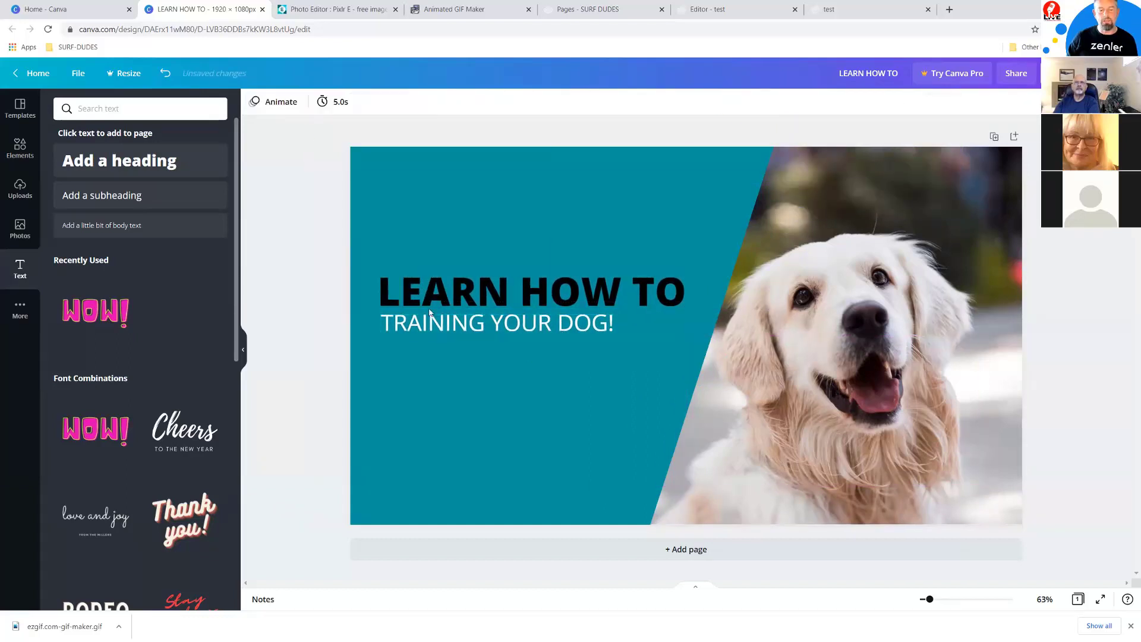
{"action": "left_click", "coordinate": [445, 327]}
{"action": "left_click", "coordinate": [275, 198]}
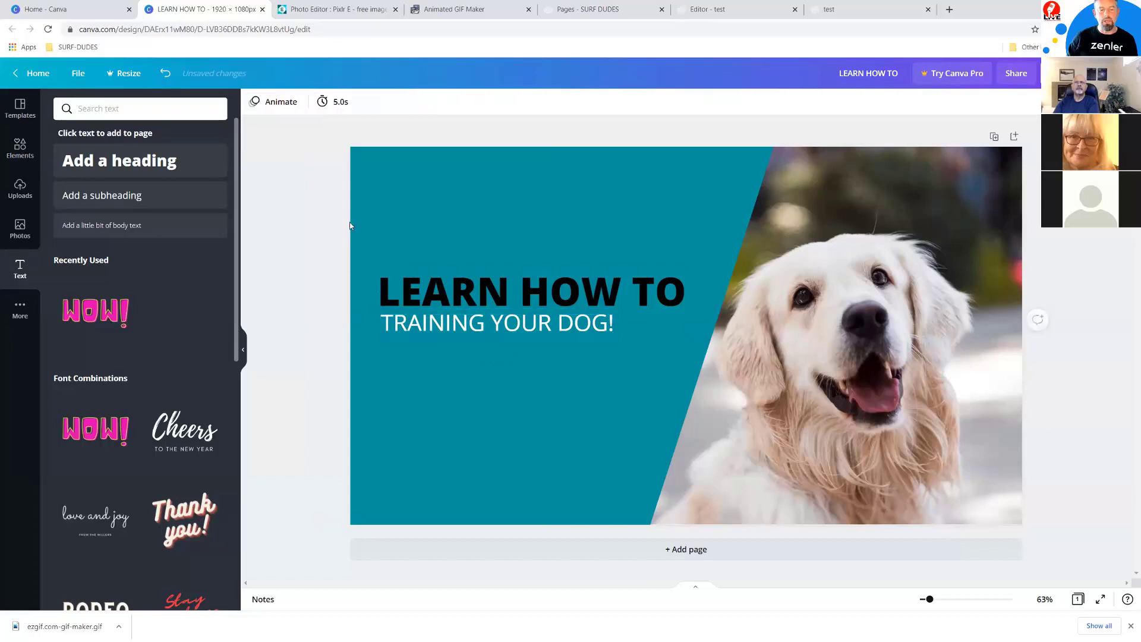
Duplicate the slanted teal shape, offset the copy towards the dog photo and recolour it with the light turquoise default colour.
{"action": "left_click", "coordinate": [640, 204]}
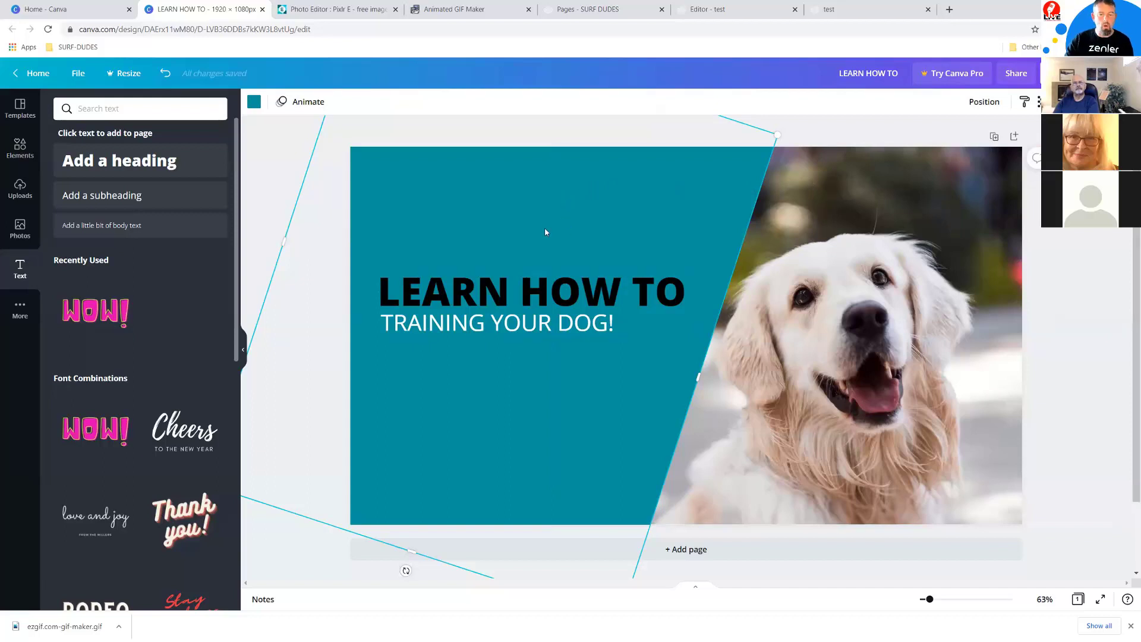
{"action": "left_click_drag", "start_coordinate": [541, 219], "coordinate": [635, 232]}
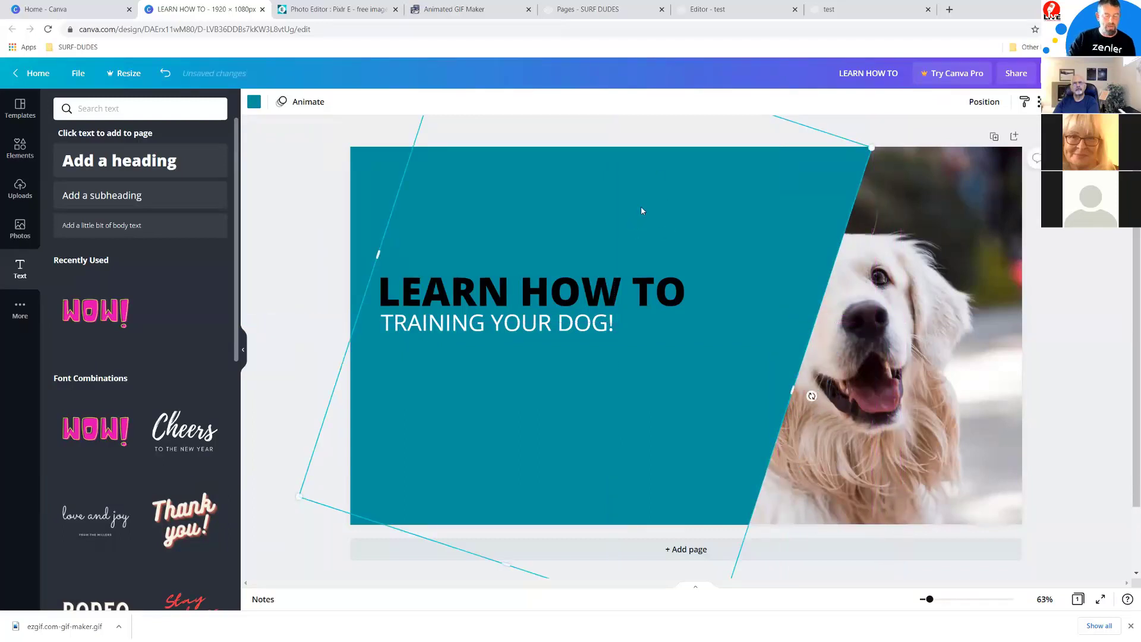
{"action": "left_click", "coordinate": [255, 103]}
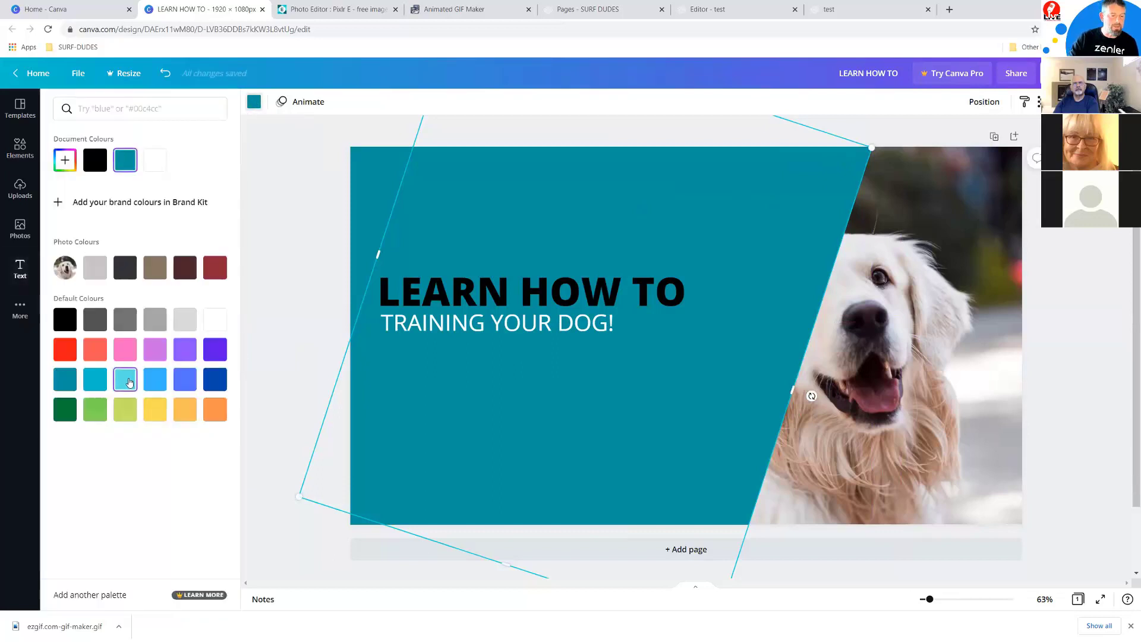
{"action": "left_click", "coordinate": [130, 382]}
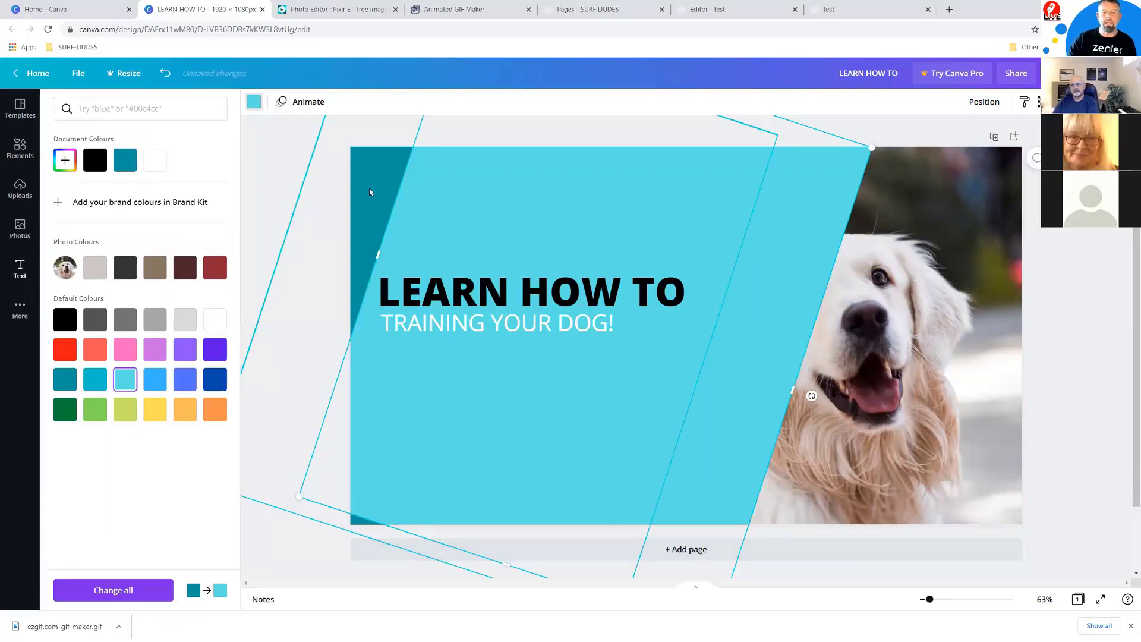
Send the turquoise copy behind the teal shape and shift it to leave a thin accent strip along the slanted edge.
{"action": "right_click", "coordinate": [809, 219]}
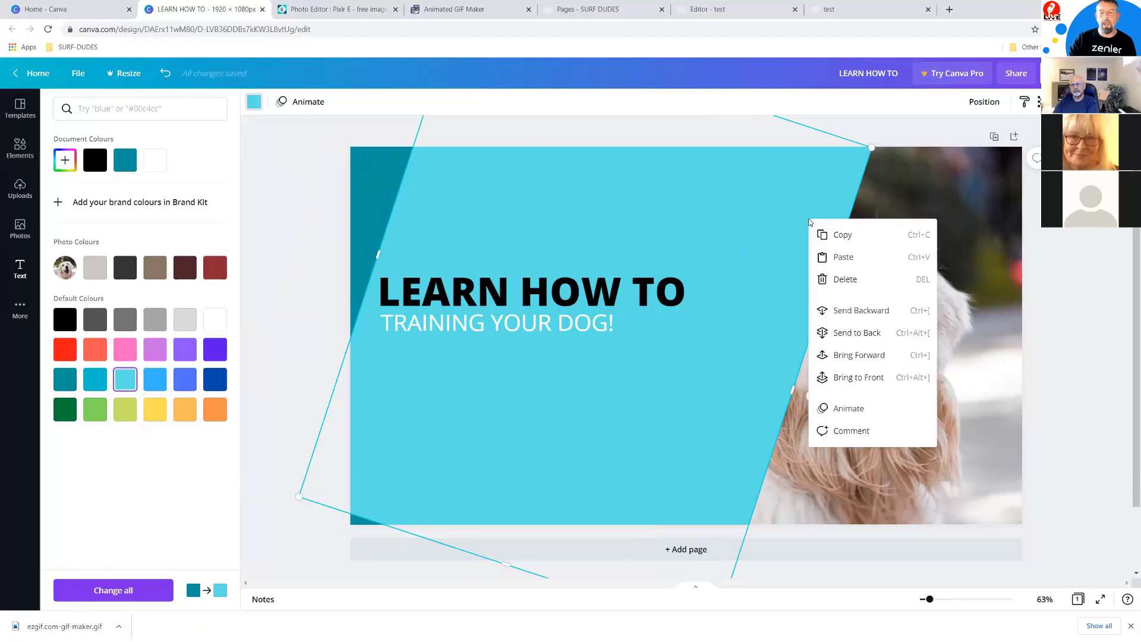
{"action": "left_click", "coordinate": [836, 312]}
{"action": "left_click_drag", "start_coordinate": [774, 311], "coordinate": [742, 291]}
{"action": "left_click", "coordinate": [617, 401]}
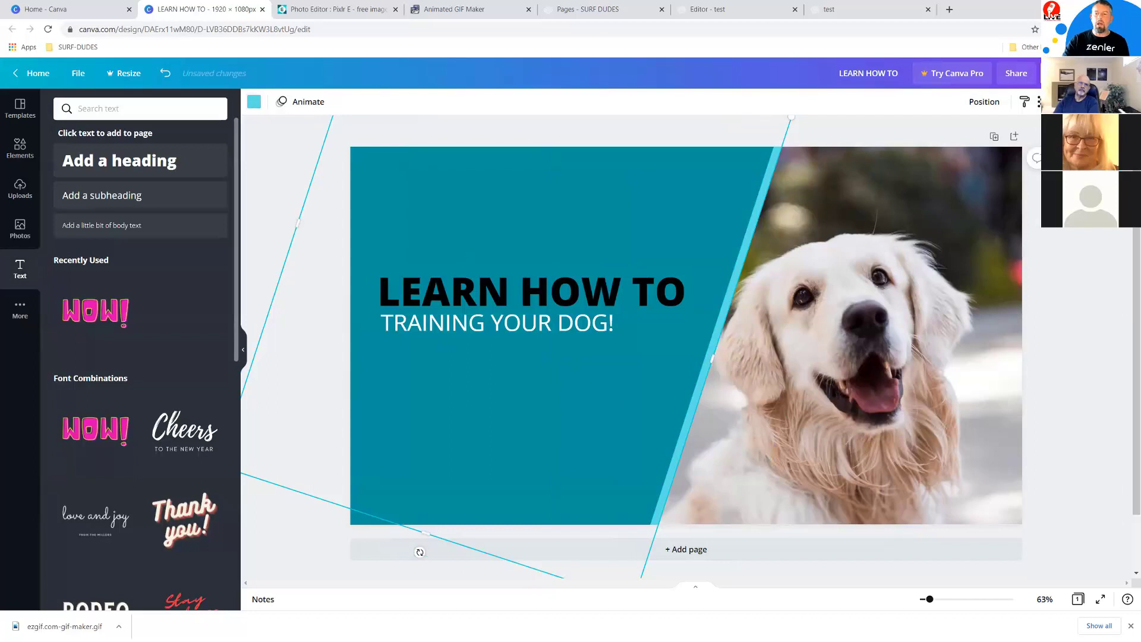
Download the banner as a JPG and check LEARN HOW TO.jpg in the Downloads folder.
{"action": "left_click", "coordinate": [1061, 73]}
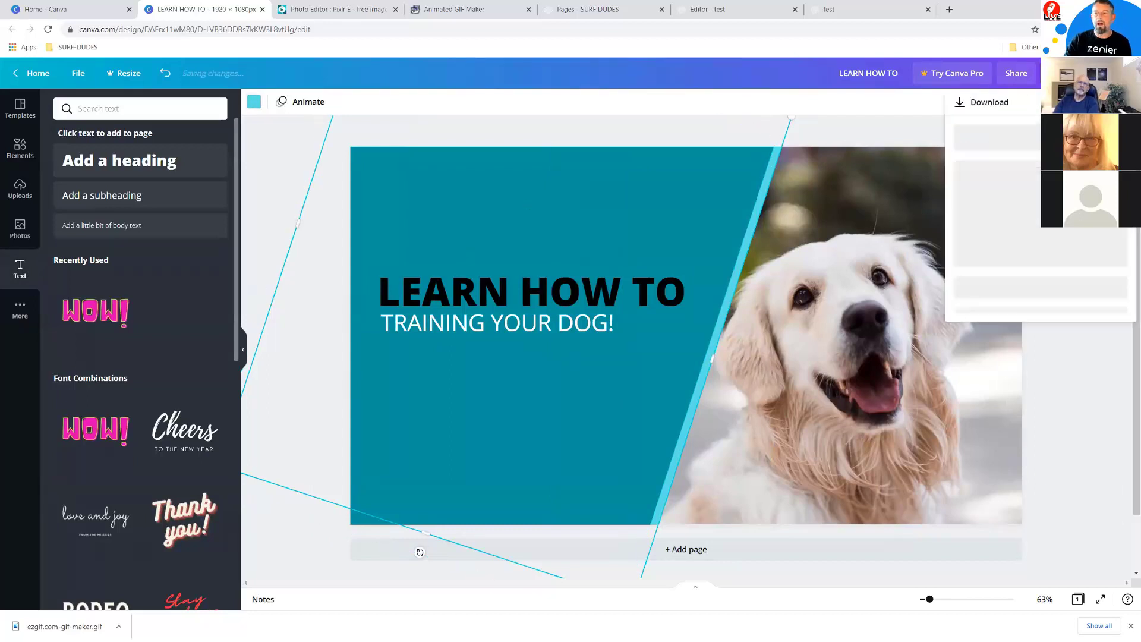
{"action": "left_click", "coordinate": [998, 150]}
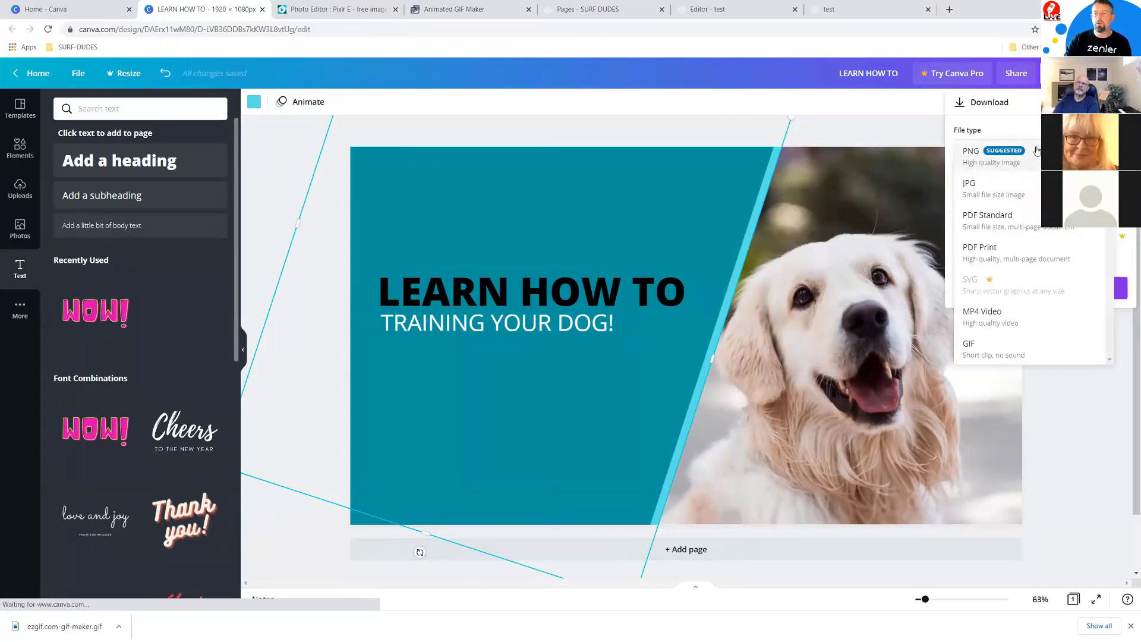
{"action": "left_click", "coordinate": [988, 187]}
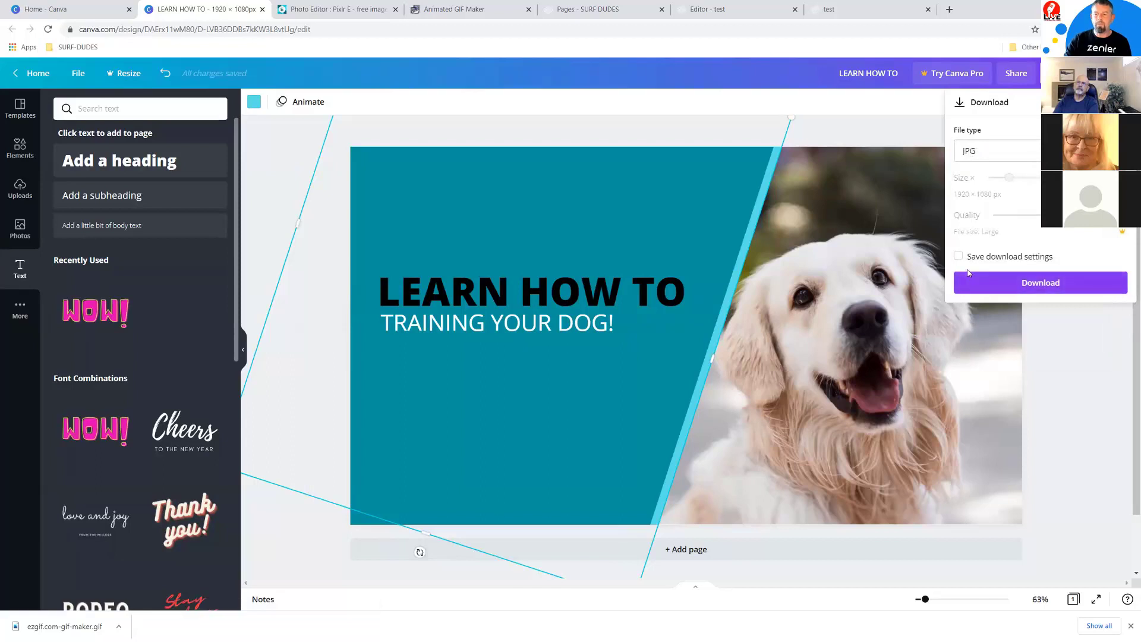
{"action": "left_click", "coordinate": [1021, 284]}
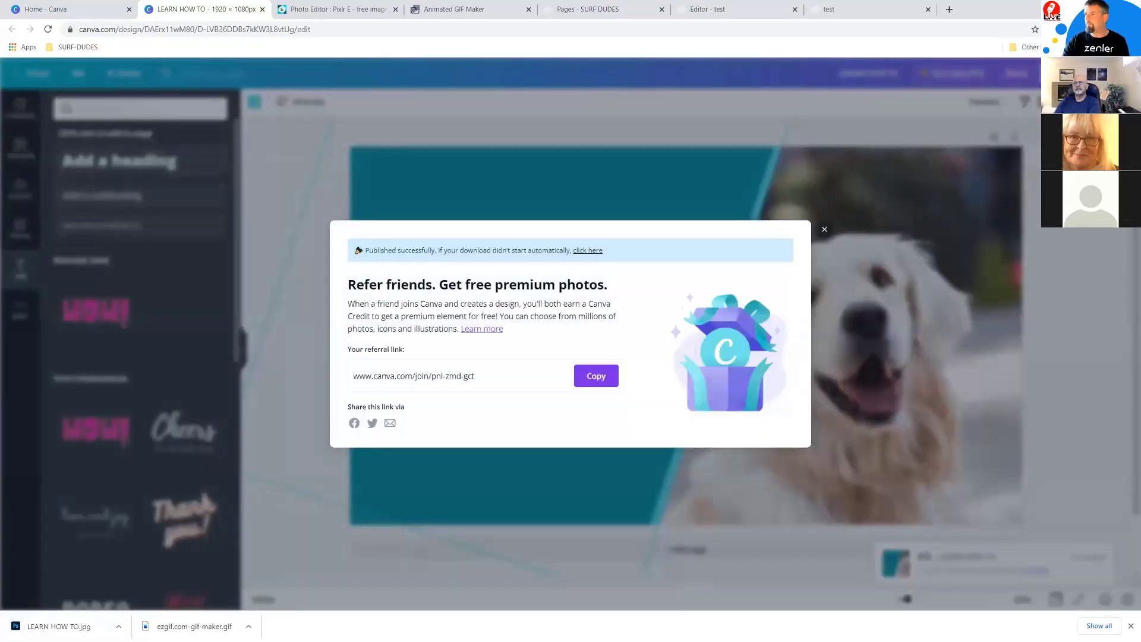
{"action": "left_click", "coordinate": [825, 230]}
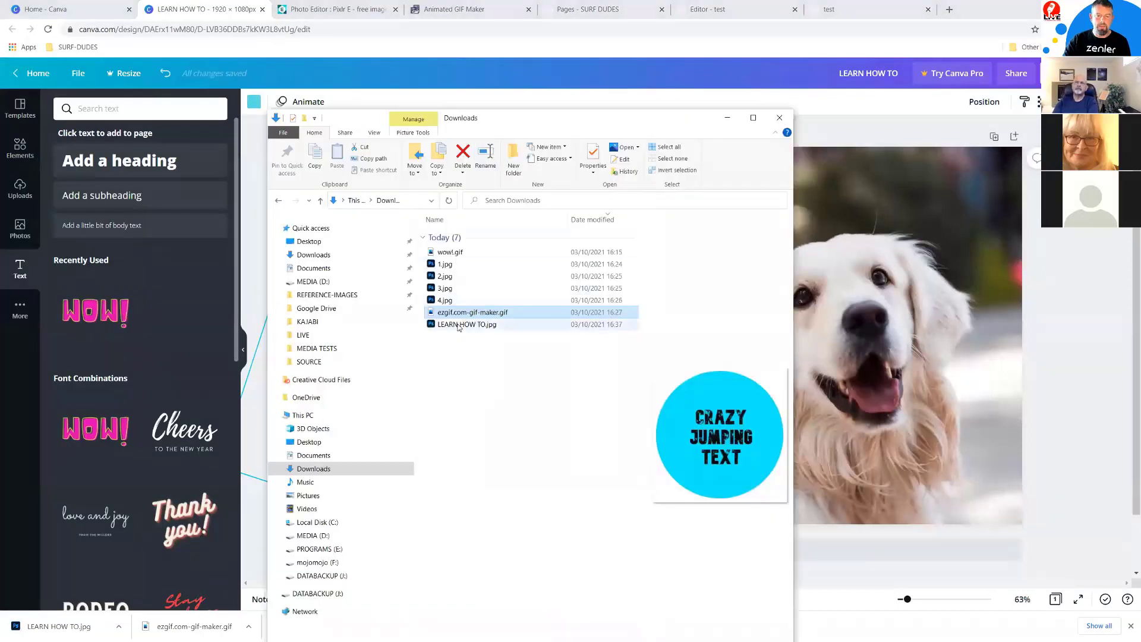
{"action": "left_click", "coordinate": [467, 324]}
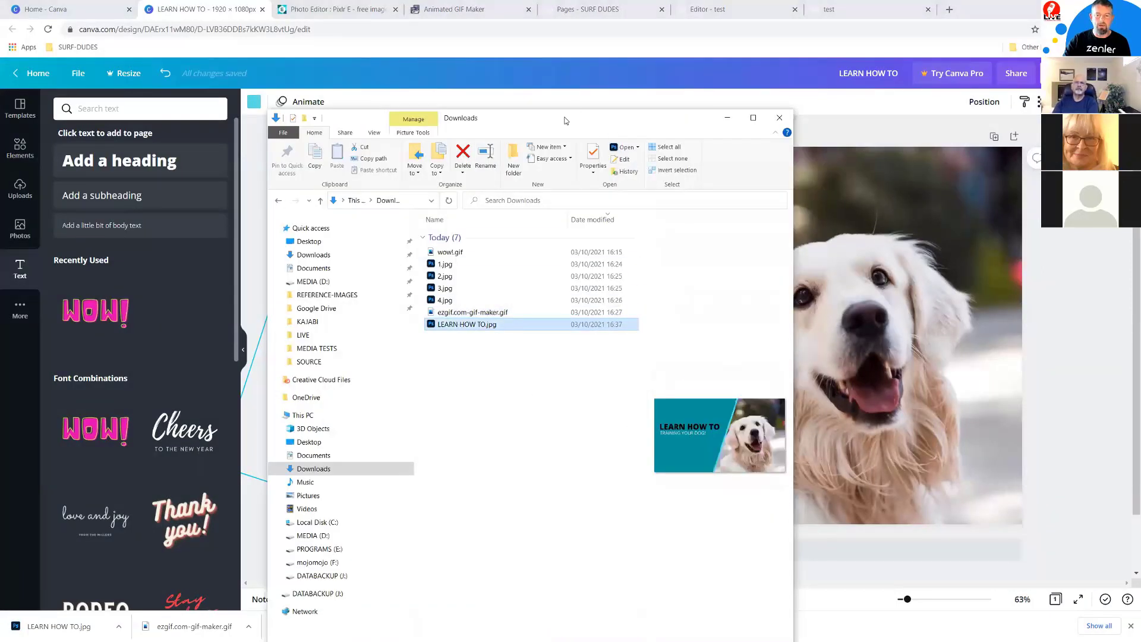
{"action": "left_click", "coordinate": [779, 118]}
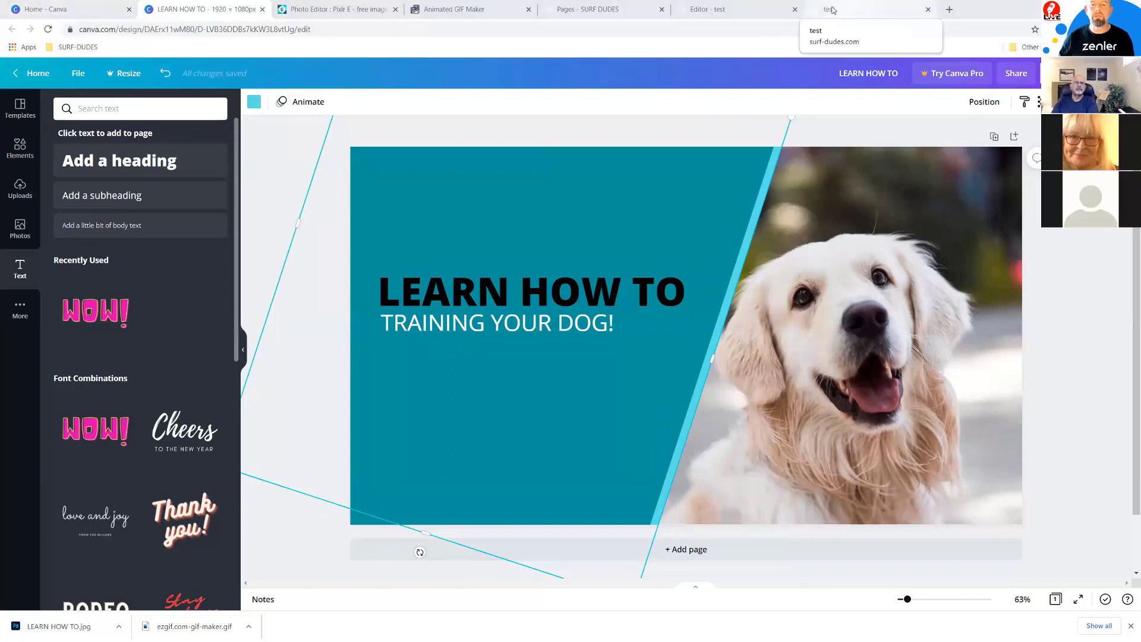
Switch to the Zenler site admin and open the course details of the "Advanced Level in Surfing" course.
{"action": "left_click", "coordinate": [571, 10]}
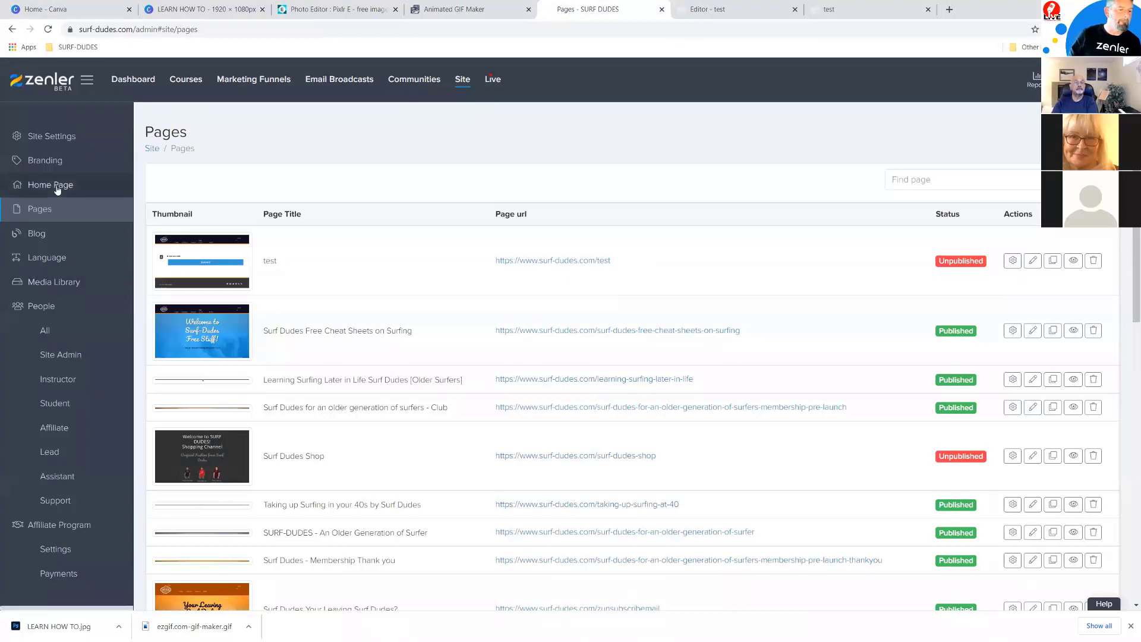
{"action": "left_click", "coordinate": [185, 79]}
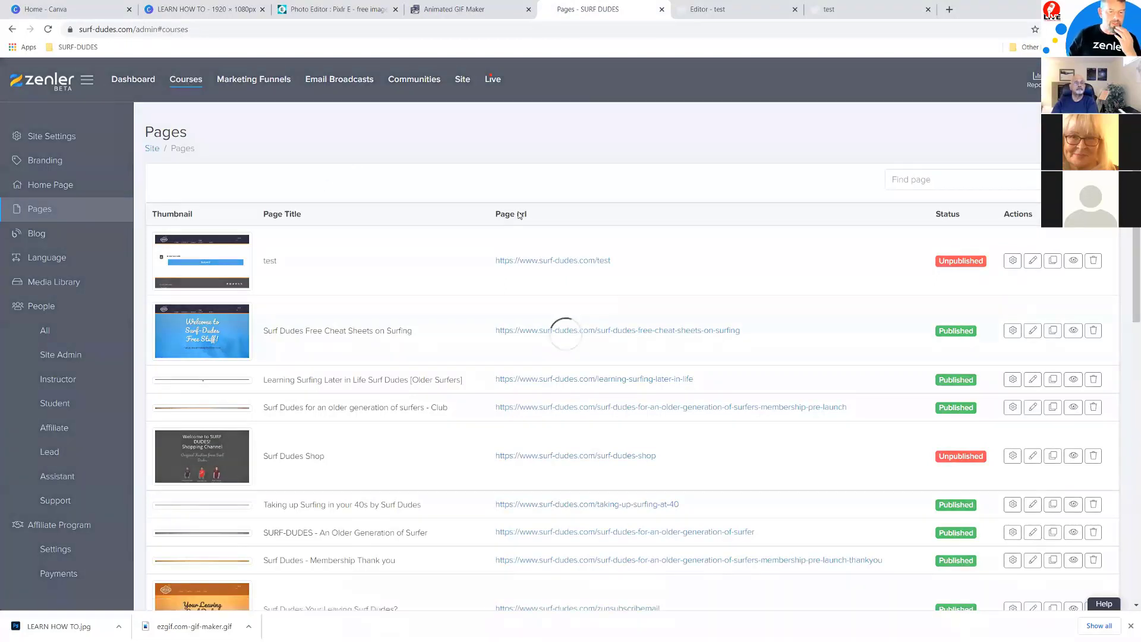
{"action": "left_click", "coordinate": [406, 387]}
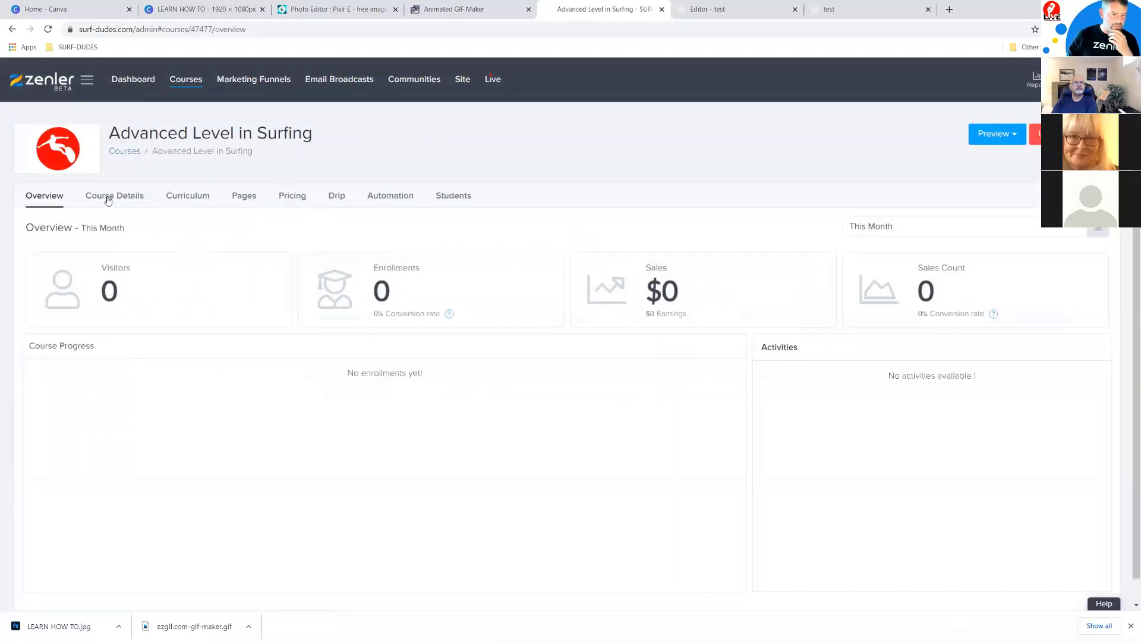
{"action": "left_click", "coordinate": [107, 199]}
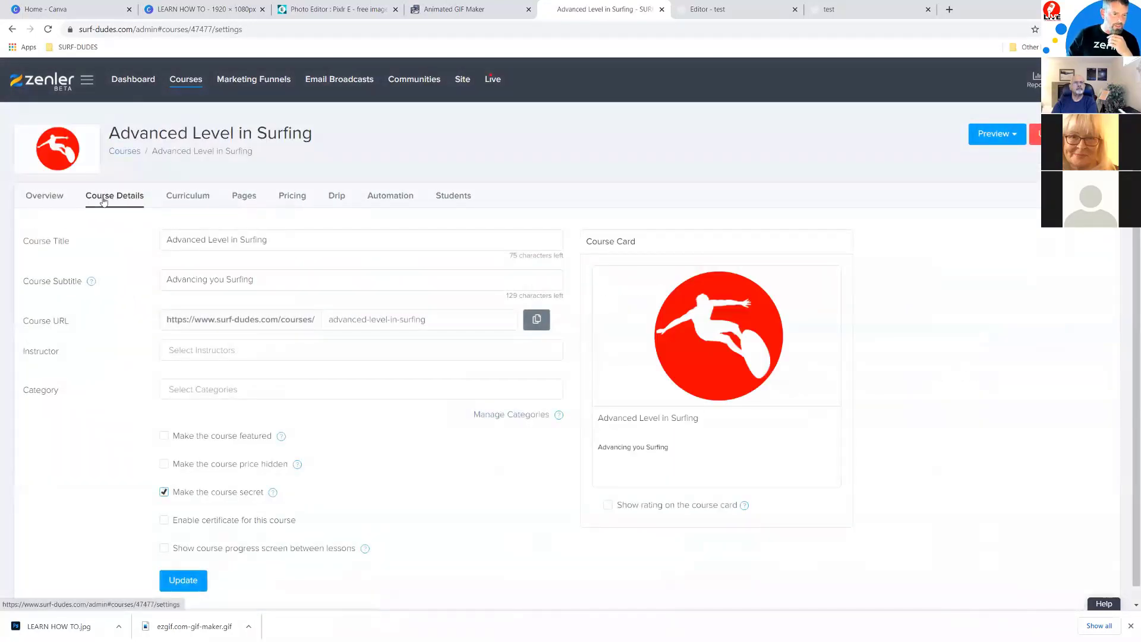
Replace the course card image with LEARN HOW TO.jpg from the Downloads folder, then crop and save it.
{"action": "mouse_move", "coordinate": [707, 321]}
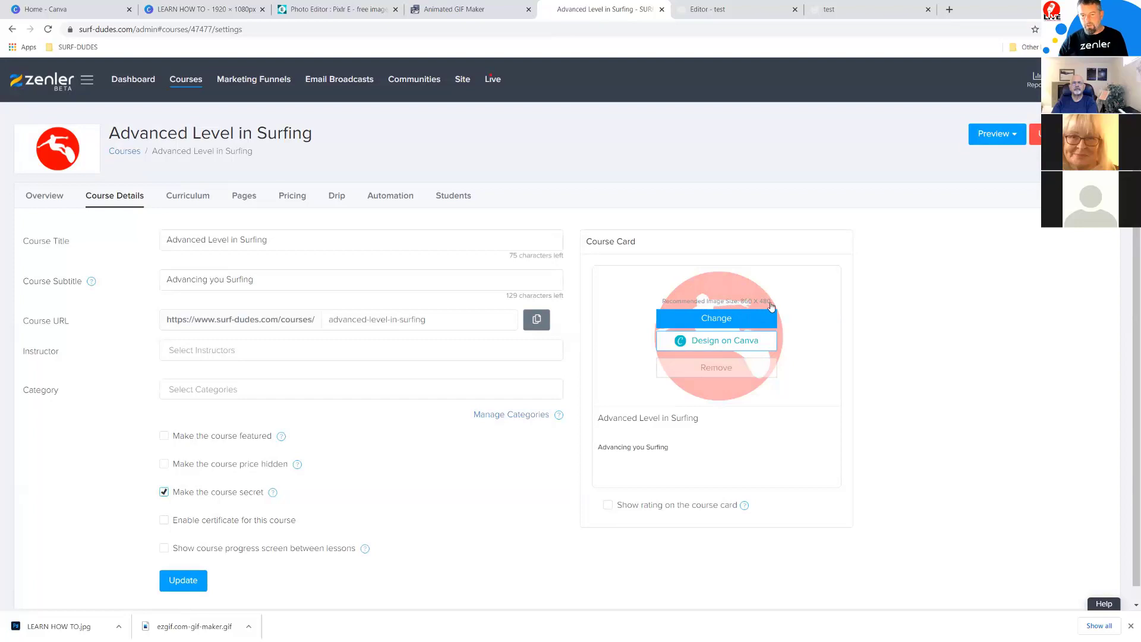
{"action": "left_click", "coordinate": [717, 320]}
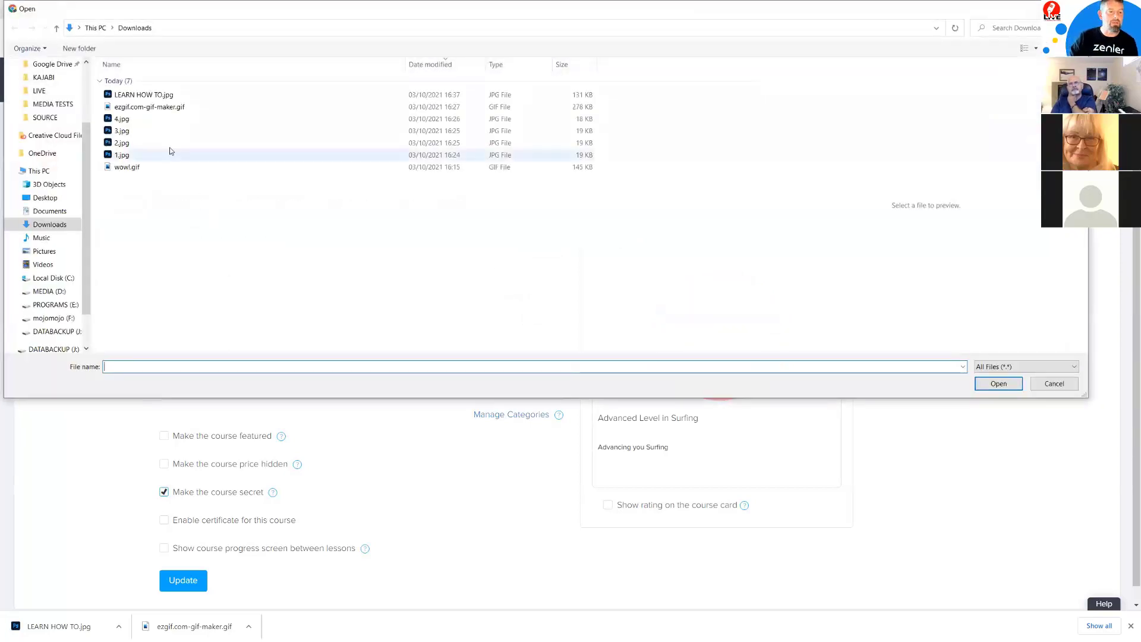
{"action": "left_click", "coordinate": [141, 94]}
{"action": "left_click", "coordinate": [999, 383]}
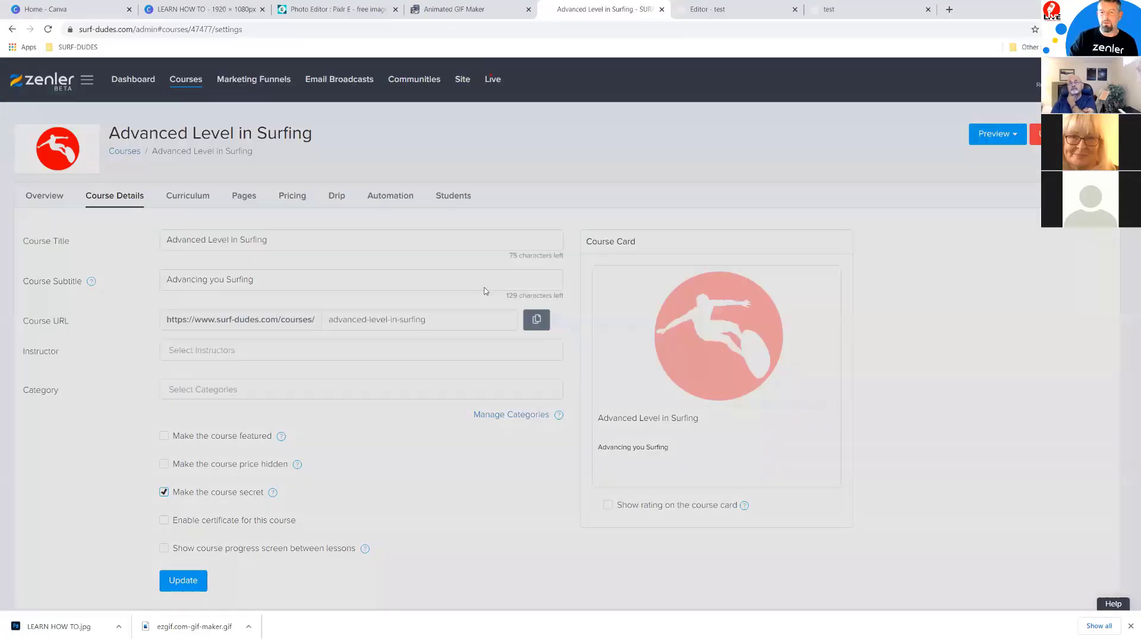
{"action": "left_click_drag", "start_coordinate": [698, 271], "coordinate": [738, 300]}
{"action": "left_click_drag", "start_coordinate": [443, 127], "coordinate": [382, 95]}
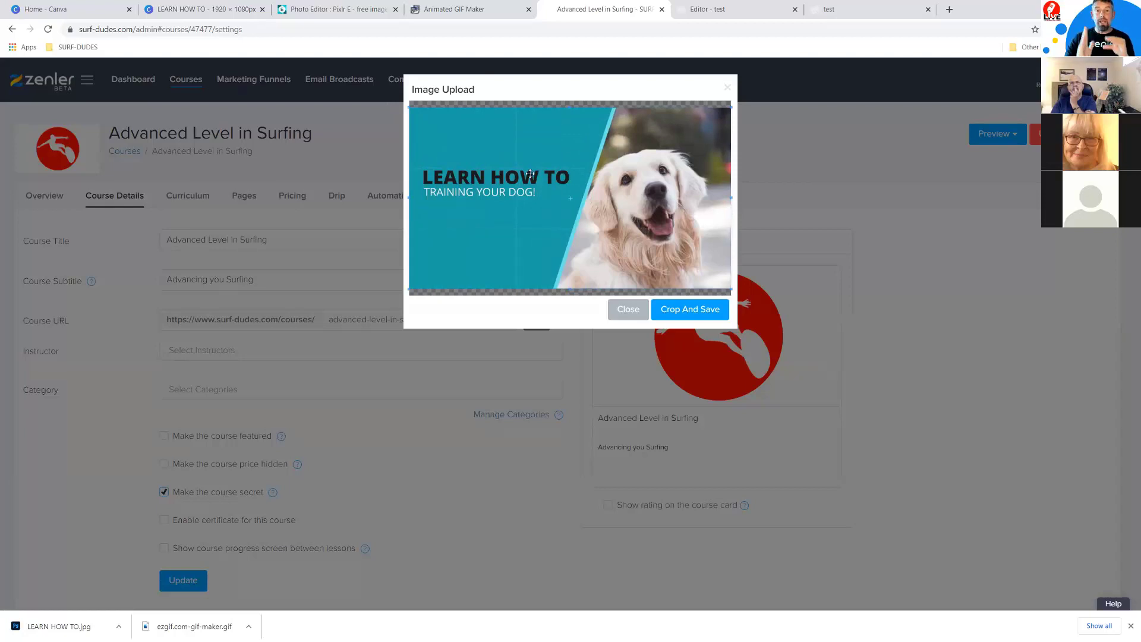
{"action": "left_click", "coordinate": [677, 313]}
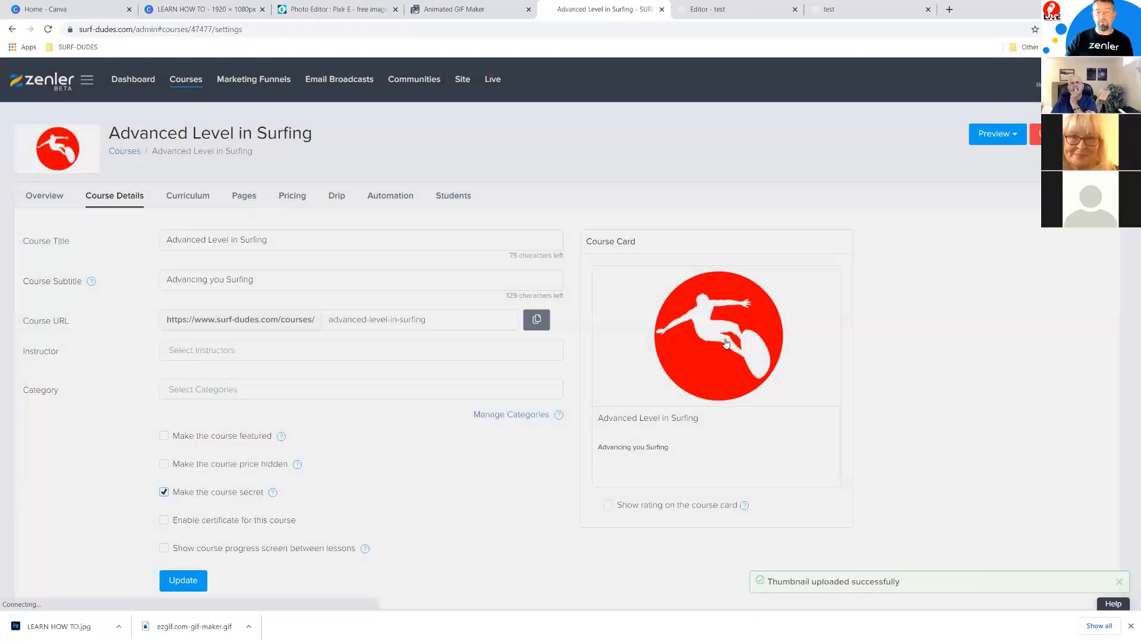
{"action": "mouse_move", "coordinate": [723, 331]}
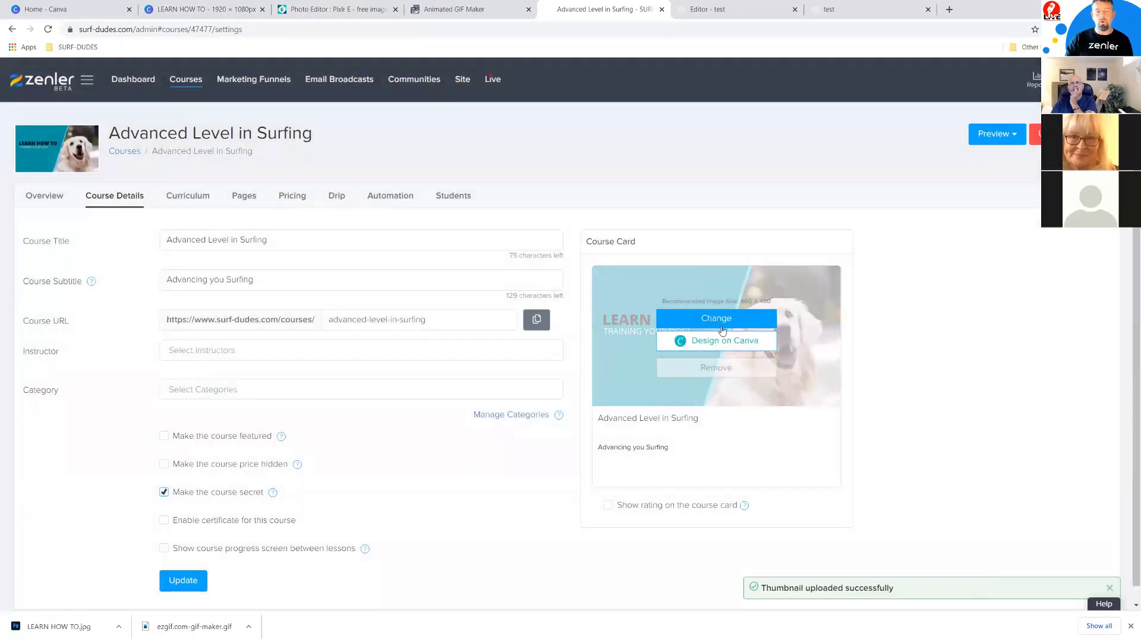
Open the site's Media Library and look through the list of uploaded images and GIFs.
{"action": "left_click", "coordinate": [462, 83]}
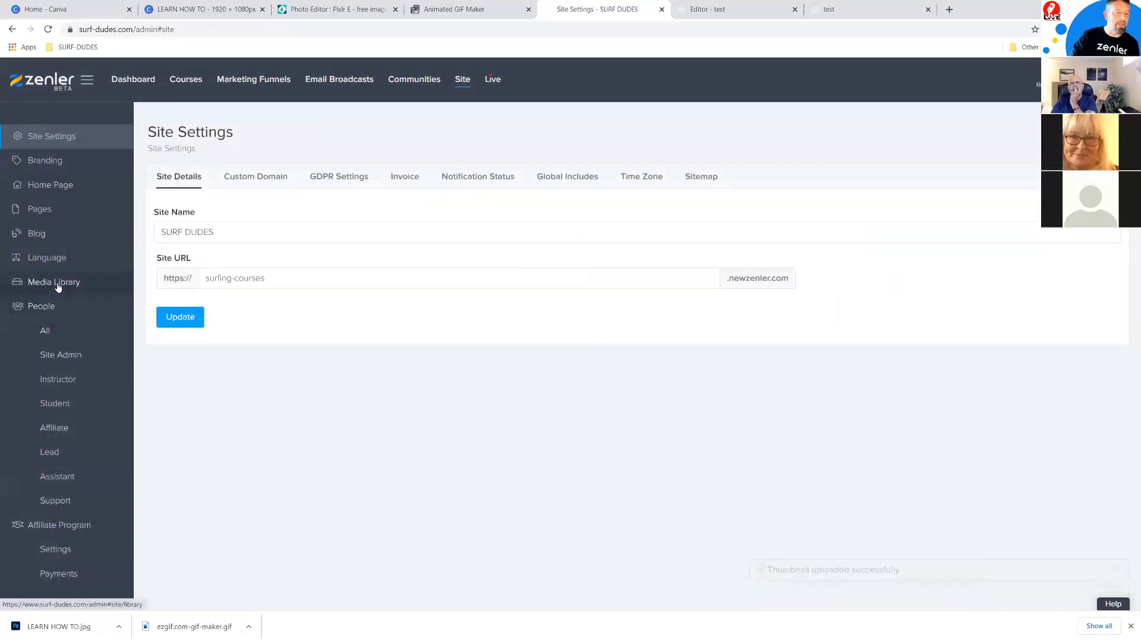
{"action": "left_click", "coordinate": [57, 284]}
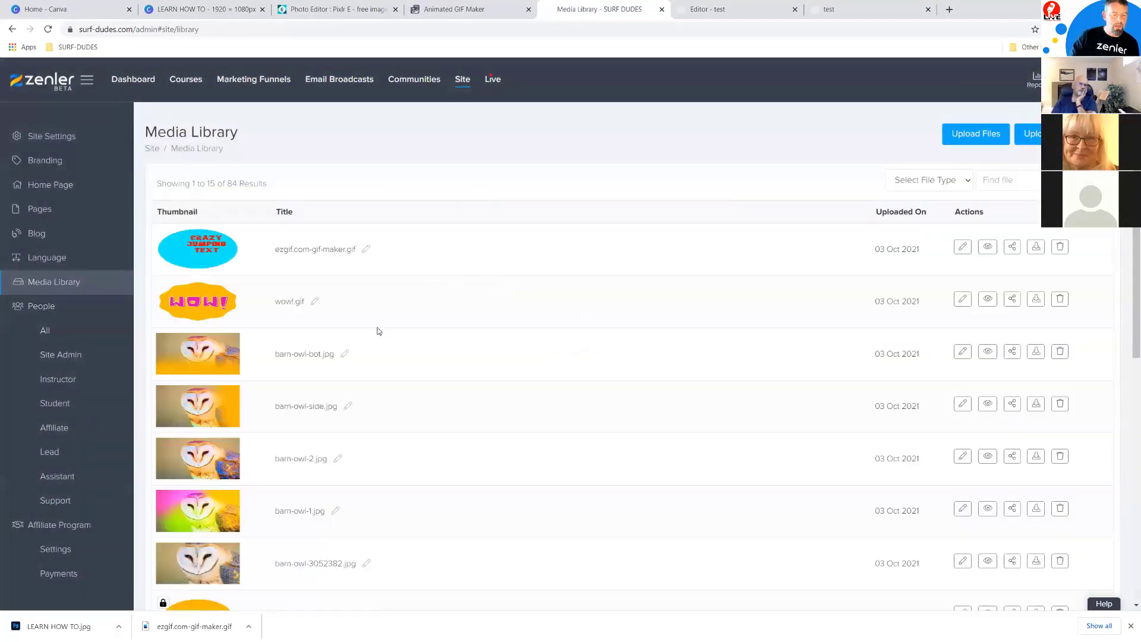
{"action": "scroll", "coordinate": [377, 331], "scroll_direction": "down", "scroll_amount": 7}
{"action": "scroll", "coordinate": [378, 332], "scroll_direction": "down", "scroll_amount": 1}
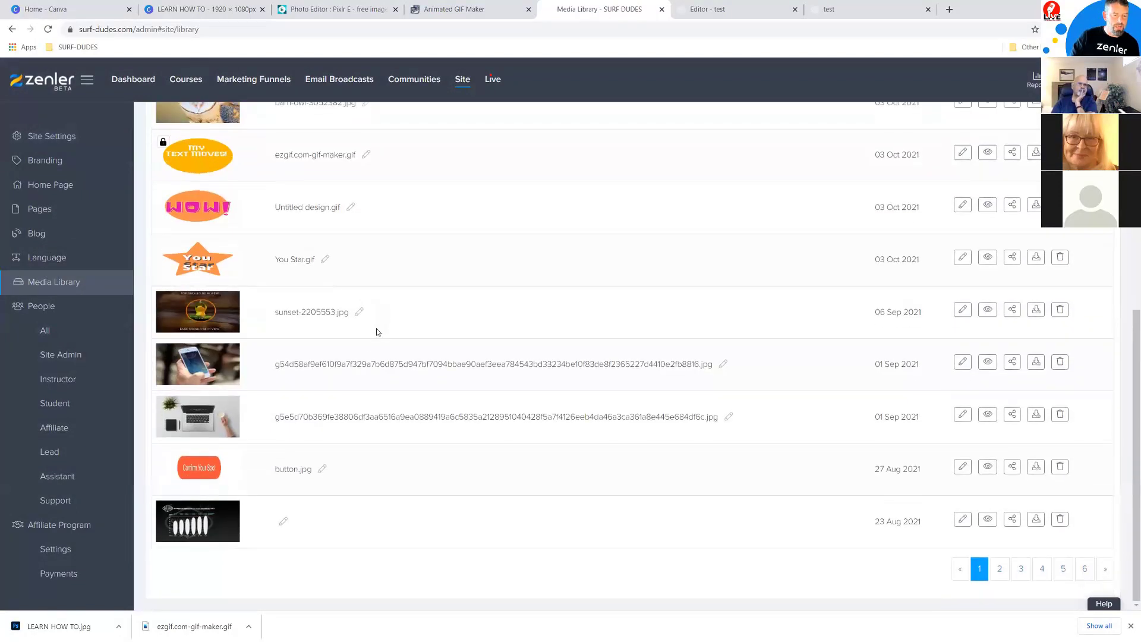
{"action": "scroll", "coordinate": [270, 433], "scroll_direction": "up", "scroll_amount": 8}
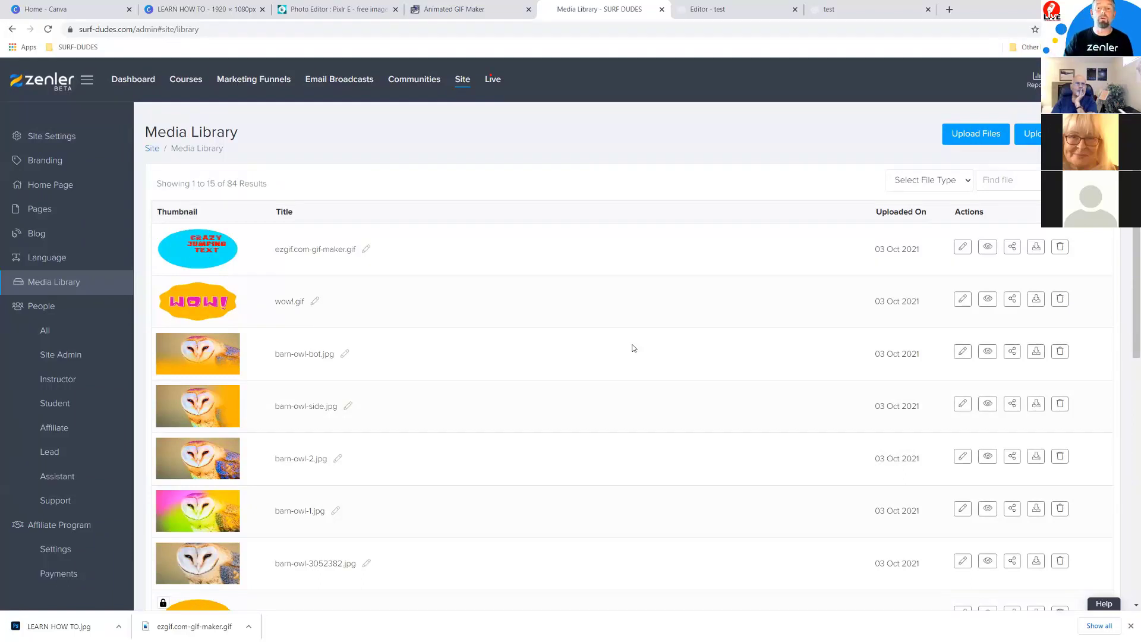
Switch to Canva, close the open banner design, refresh the home page and reopen the LEARN HOW TO design from the saved designs.
{"action": "left_click", "coordinate": [45, 9]}
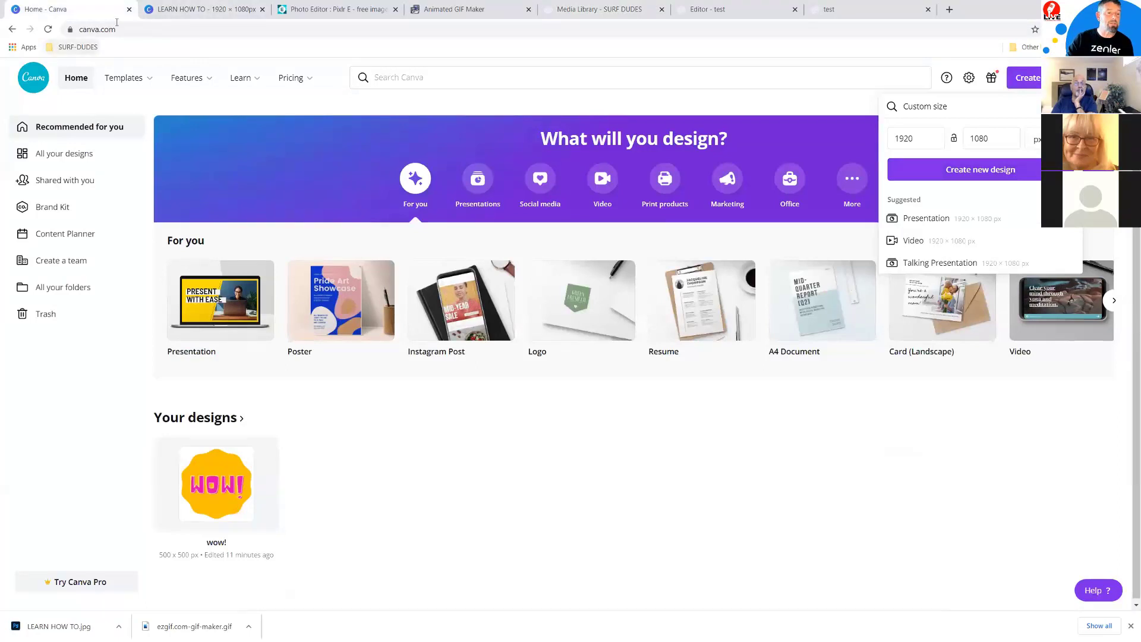
{"action": "left_click", "coordinate": [256, 10]}
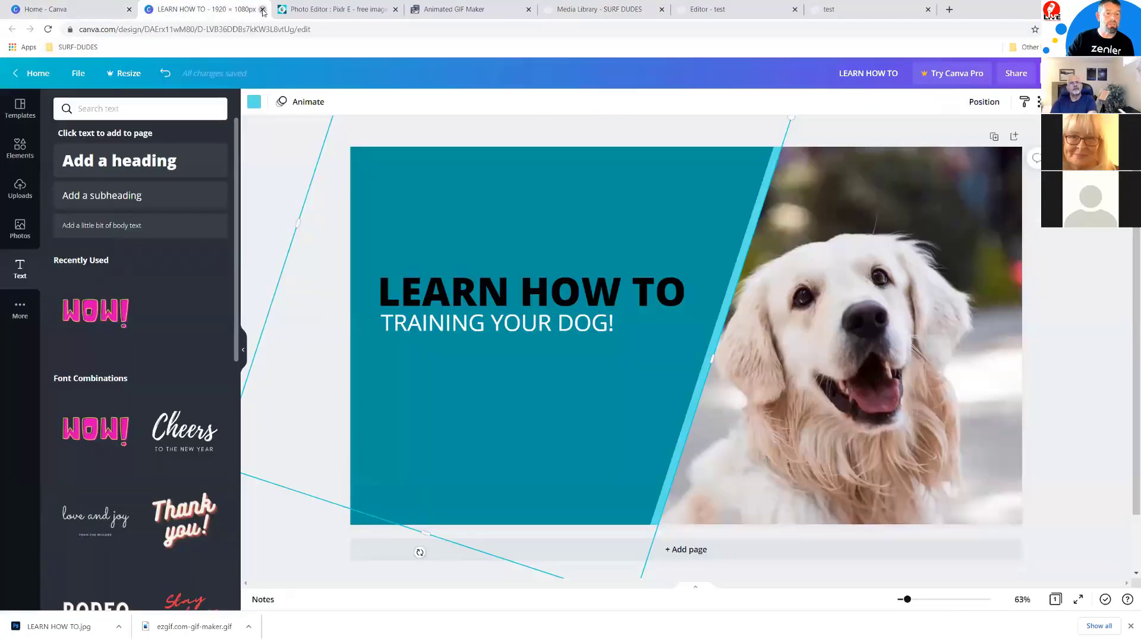
{"action": "left_click", "coordinate": [262, 10]}
{"action": "left_click", "coordinate": [79, 9]}
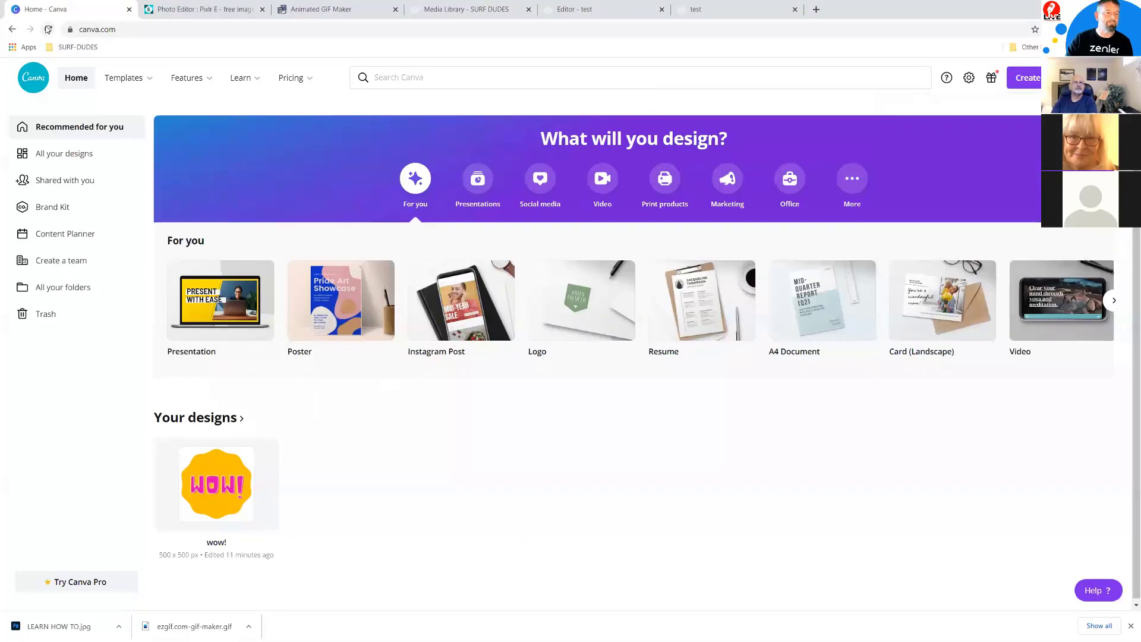
{"action": "left_click", "coordinate": [47, 29]}
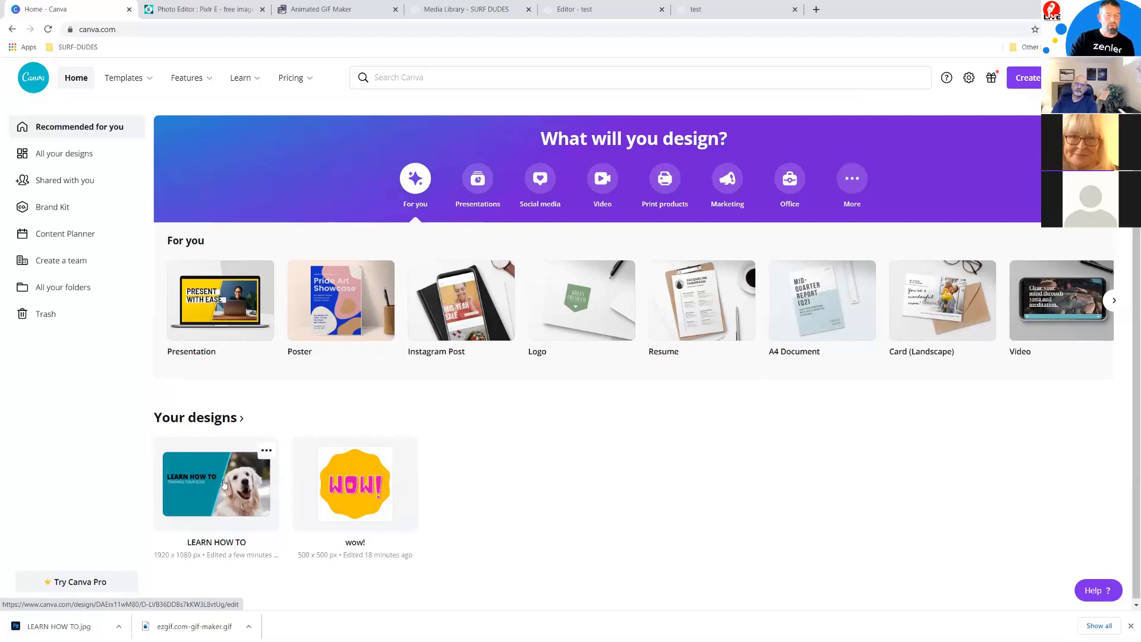
{"action": "left_click", "coordinate": [224, 484]}
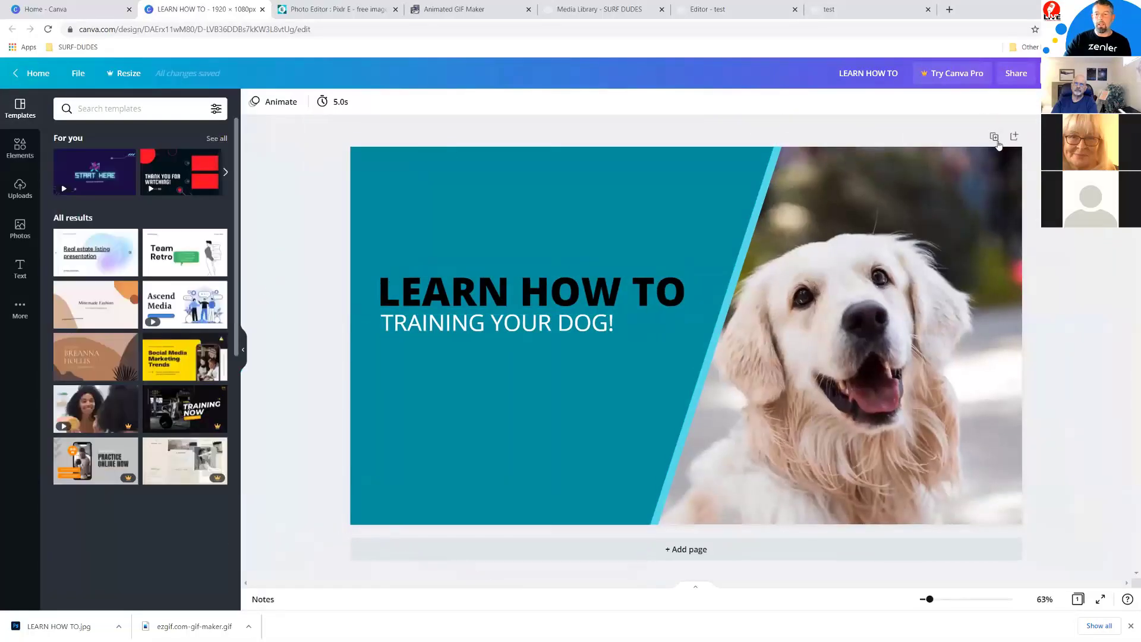
Duplicate the dog-training banner page and compare the copy with the original.
{"action": "left_click", "coordinate": [995, 138]}
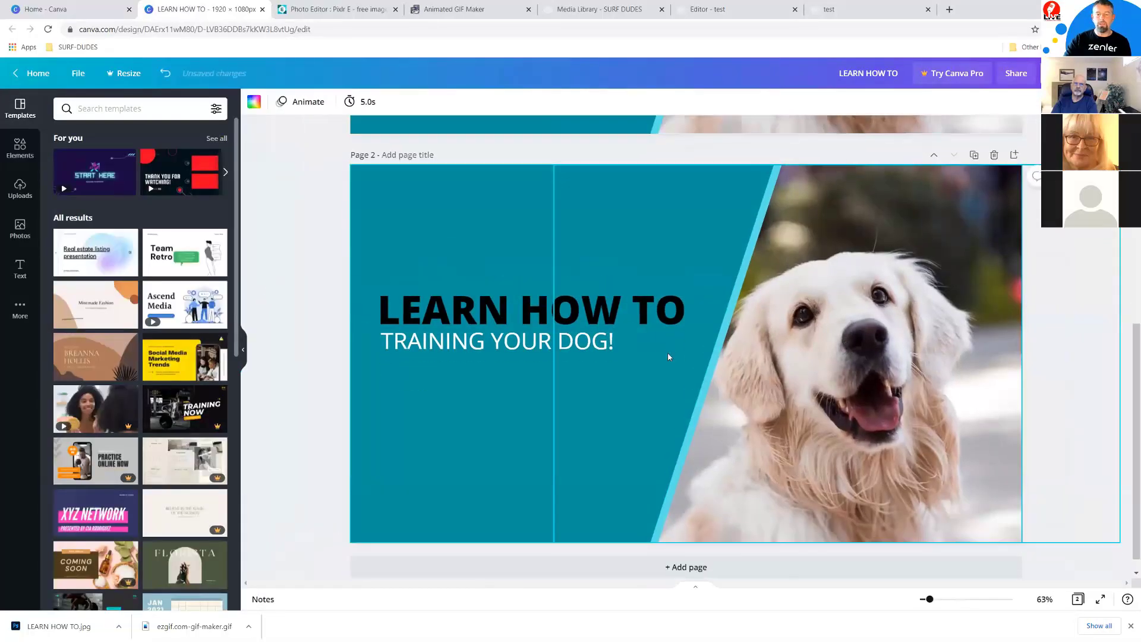
{"action": "scroll", "coordinate": [669, 333], "scroll_direction": "up", "scroll_amount": 5}
{"action": "scroll", "coordinate": [672, 323], "scroll_direction": "down", "scroll_amount": 5}
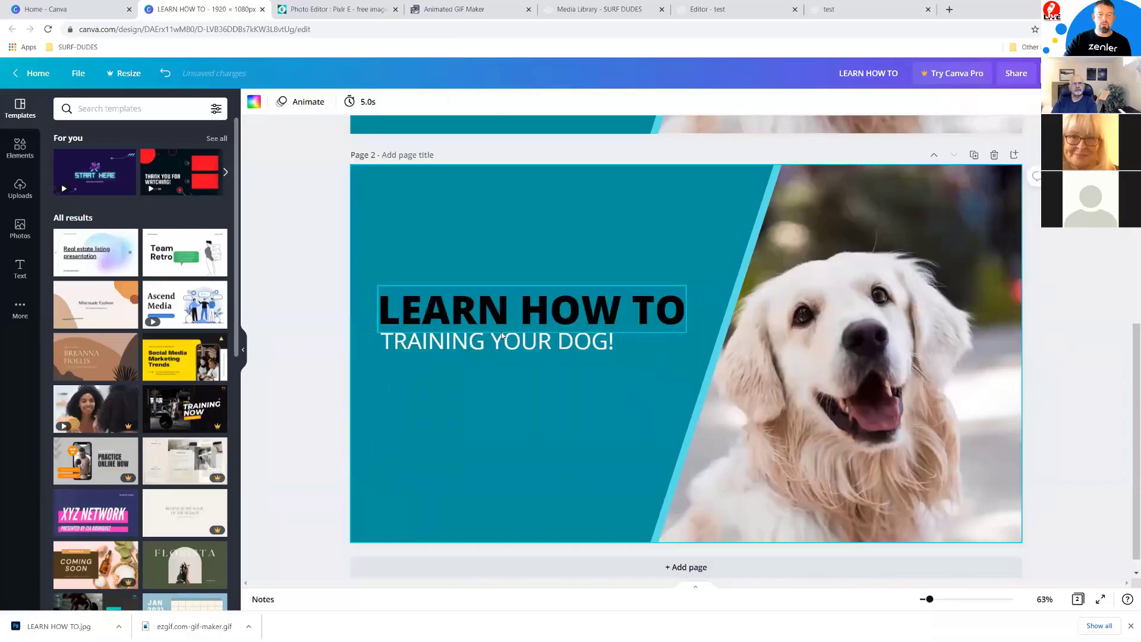
Replace the subtitle below LEARN HOW TO on page 2 with "YOUR PUPPY!".
{"action": "left_click", "coordinate": [485, 343]}
{"action": "left_click", "coordinate": [504, 304]}
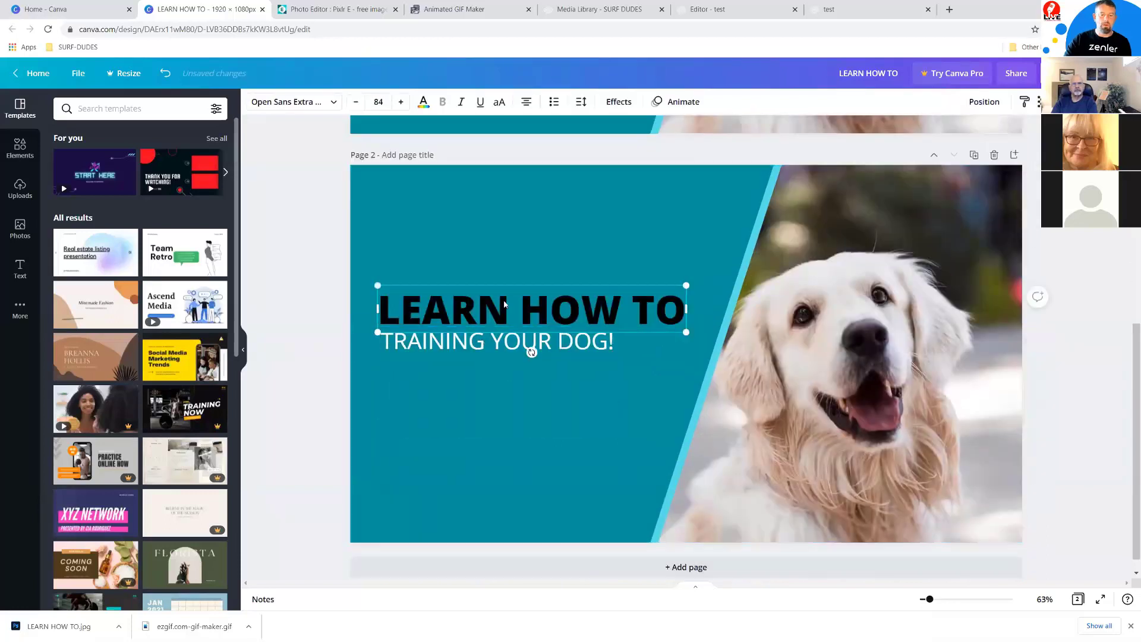
{"action": "double_click", "coordinate": [595, 306]}
{"action": "key", "text": "Right"}
{"action": "left_click", "coordinate": [560, 337]}
{"action": "double_click", "coordinate": [584, 345]}
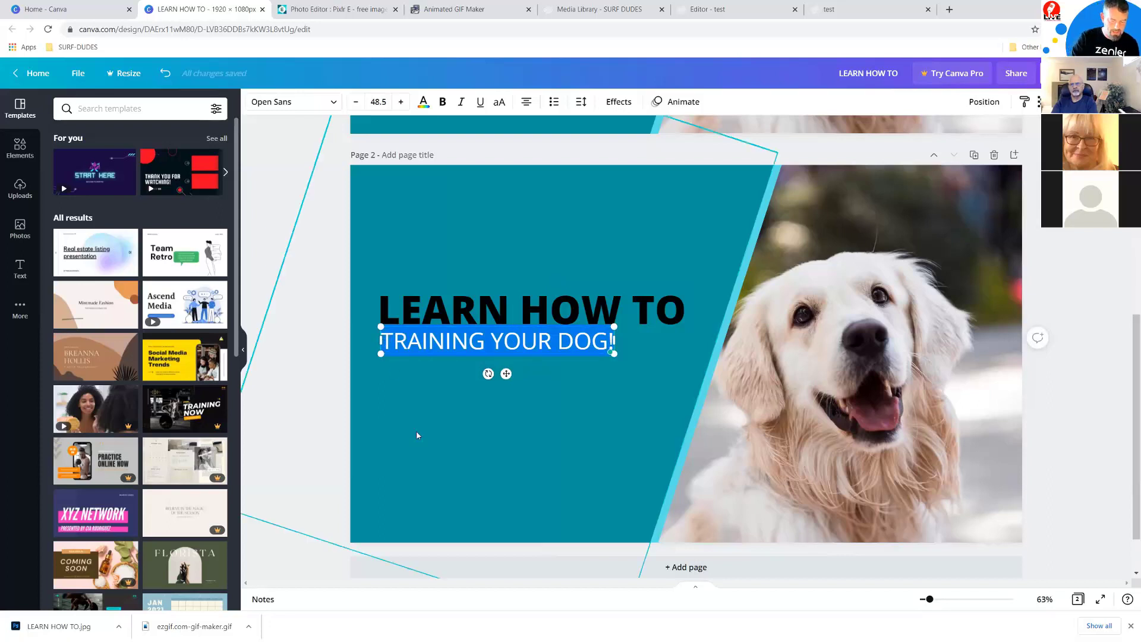
{"action": "type", "text": "YOUR PUPPY"}
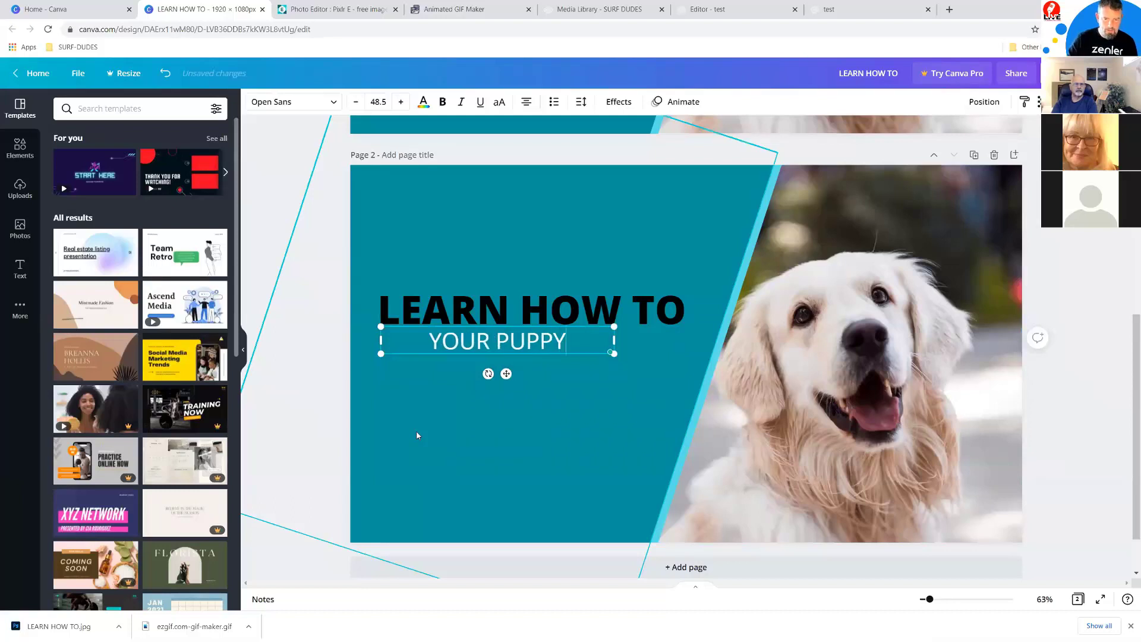
{"action": "type", "text": "!"}
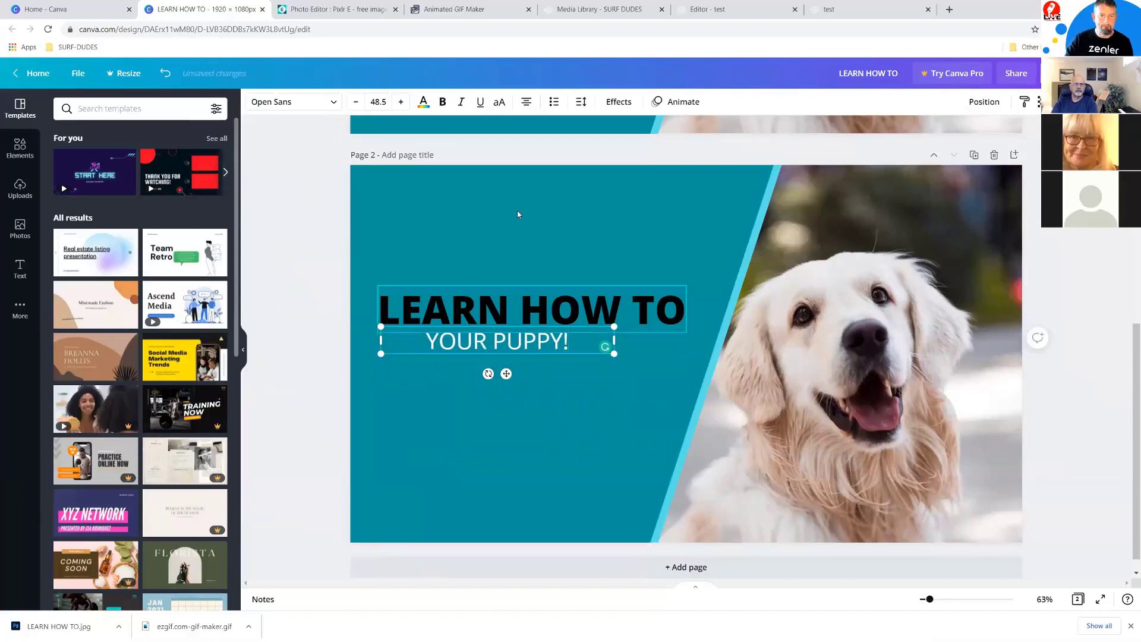
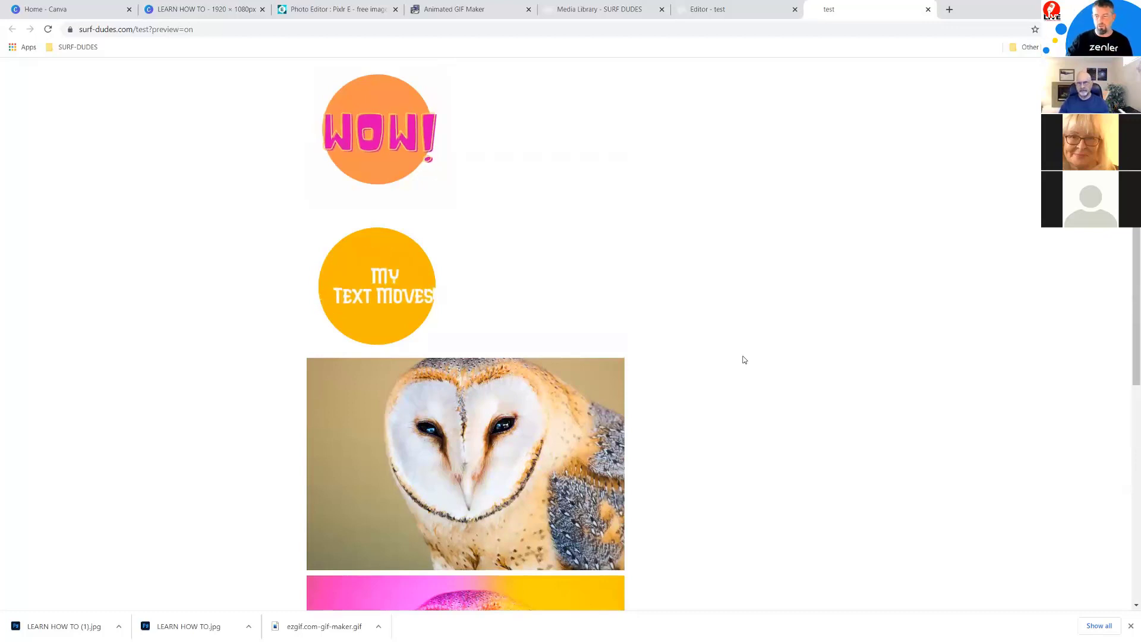
Close the browser's download list and look over the animated badges and owl photos on the test page.
{"action": "left_click", "coordinate": [1130, 625]}
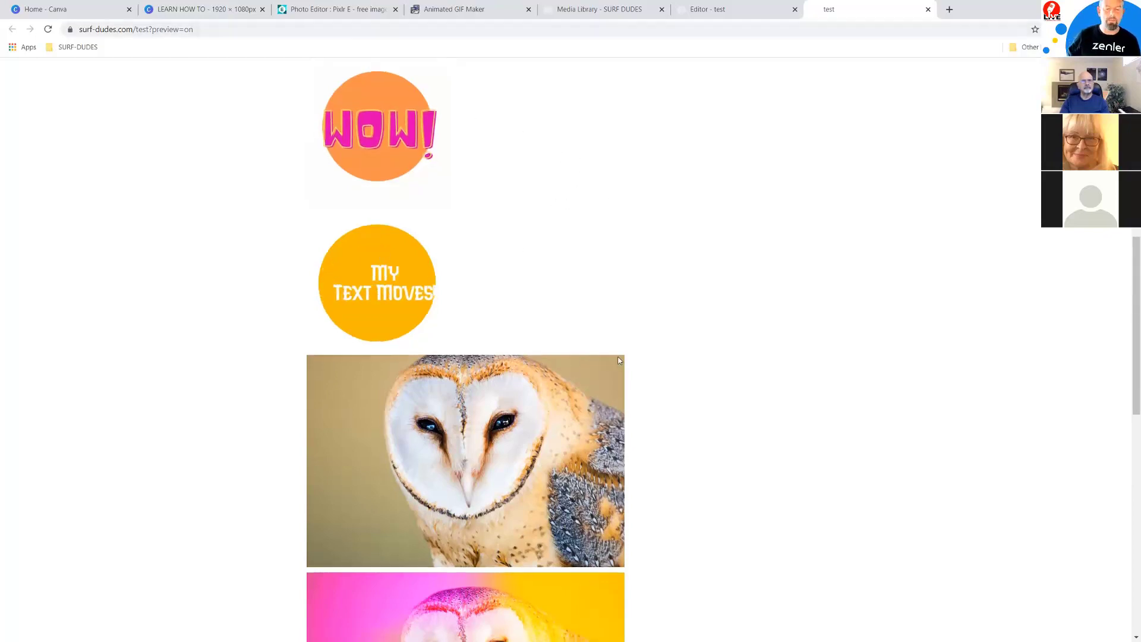
{"action": "scroll", "coordinate": [419, 303], "scroll_direction": "down", "scroll_amount": 3}
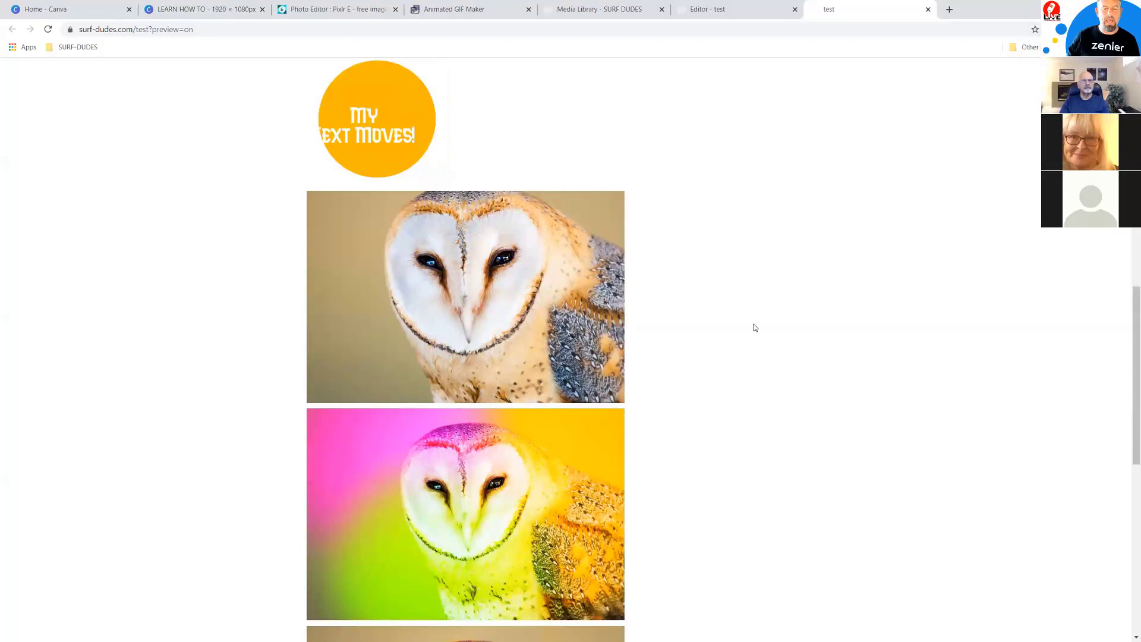
{"action": "scroll", "coordinate": [751, 326], "scroll_direction": "up", "scroll_amount": 4}
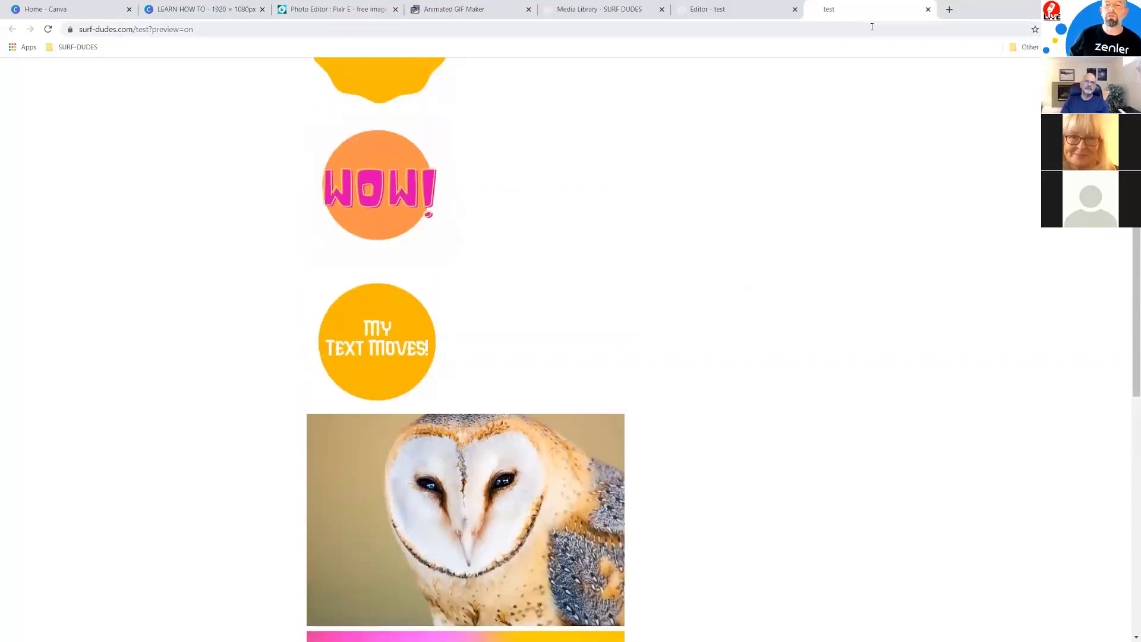
Search the web for Pixabay in a new browser tab and open the Pixabay home page.
{"action": "left_click", "coordinate": [950, 10]}
{"action": "type", "text": "pixbay"}
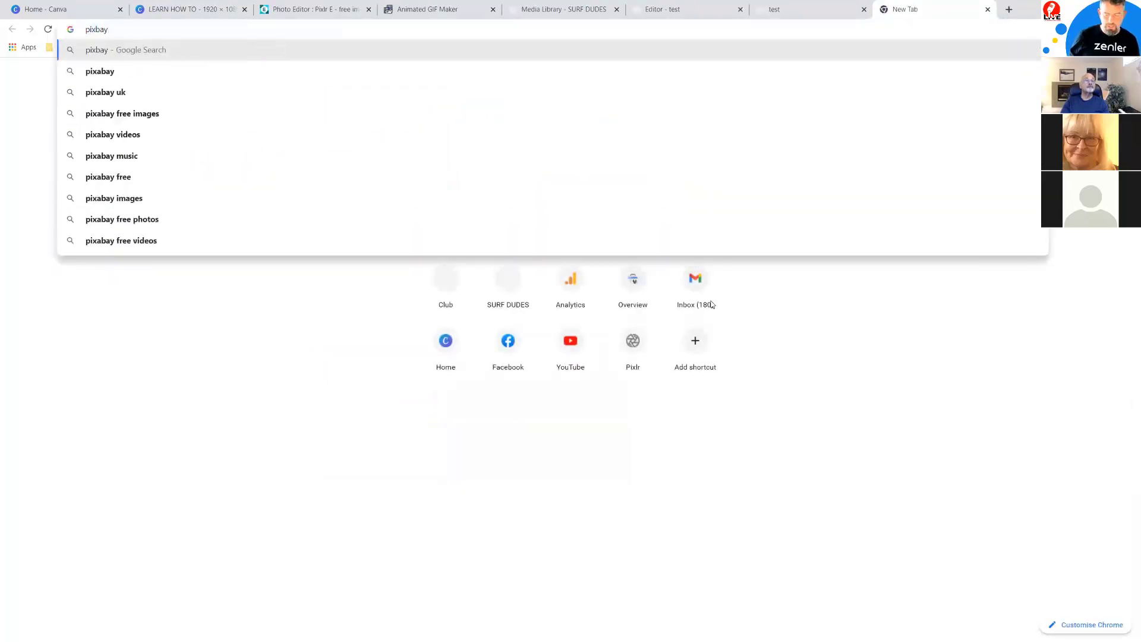
{"action": "key", "text": "Return"}
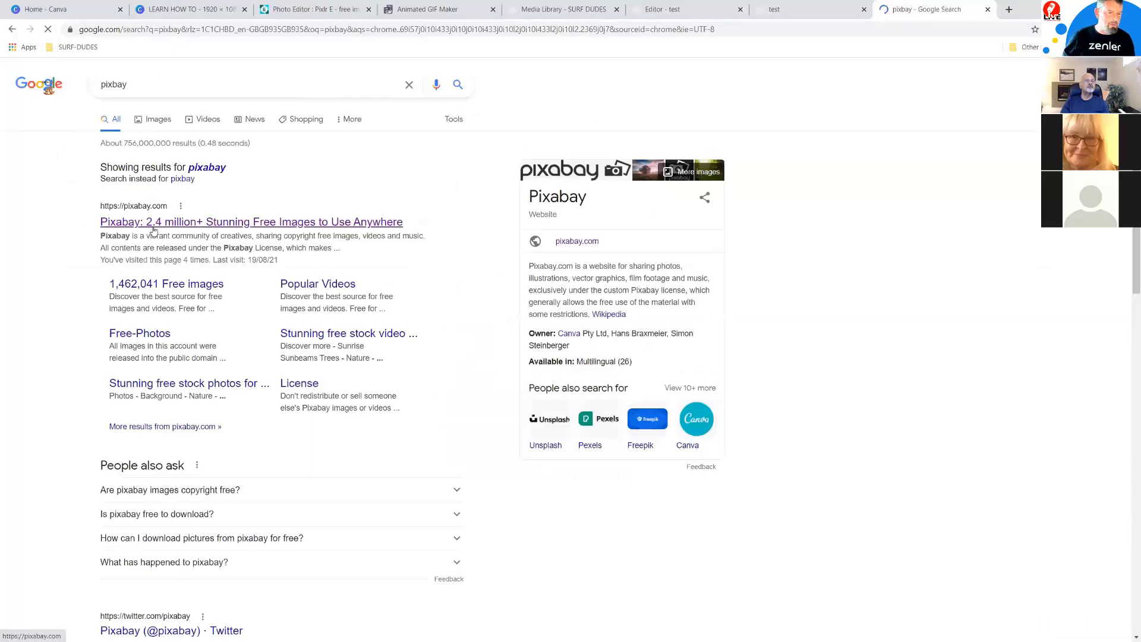
{"action": "left_click", "coordinate": [190, 222]}
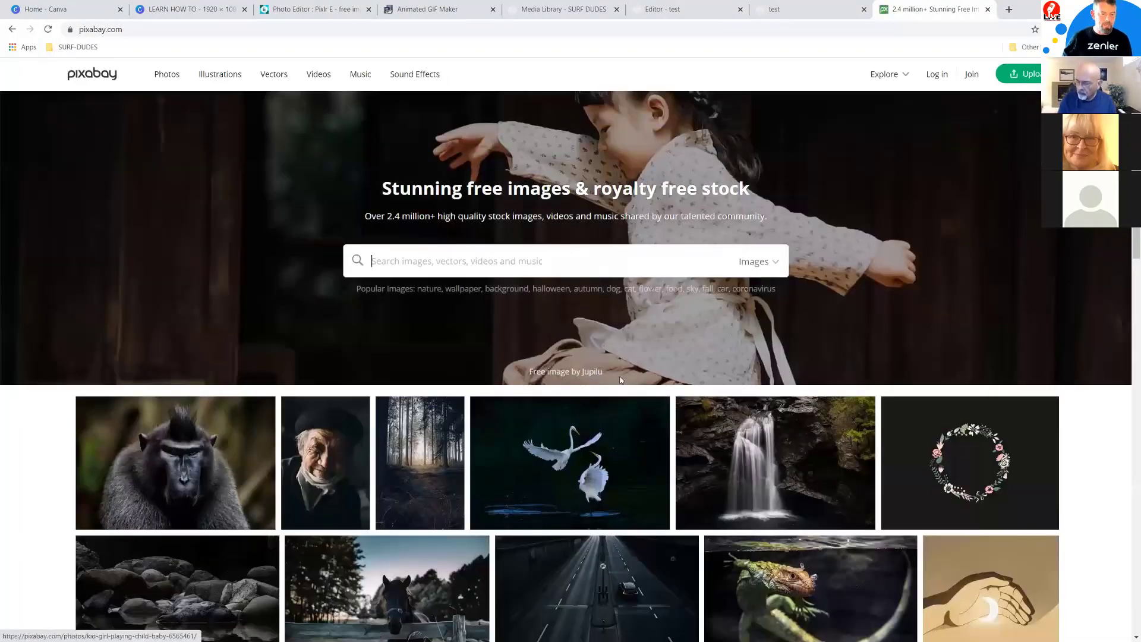
Browse the free images on the Pixabay home page and open the barn owl photo.
{"action": "scroll", "coordinate": [522, 368], "scroll_direction": "down", "scroll_amount": 4}
{"action": "scroll", "coordinate": [523, 368], "scroll_direction": "down", "scroll_amount": 1}
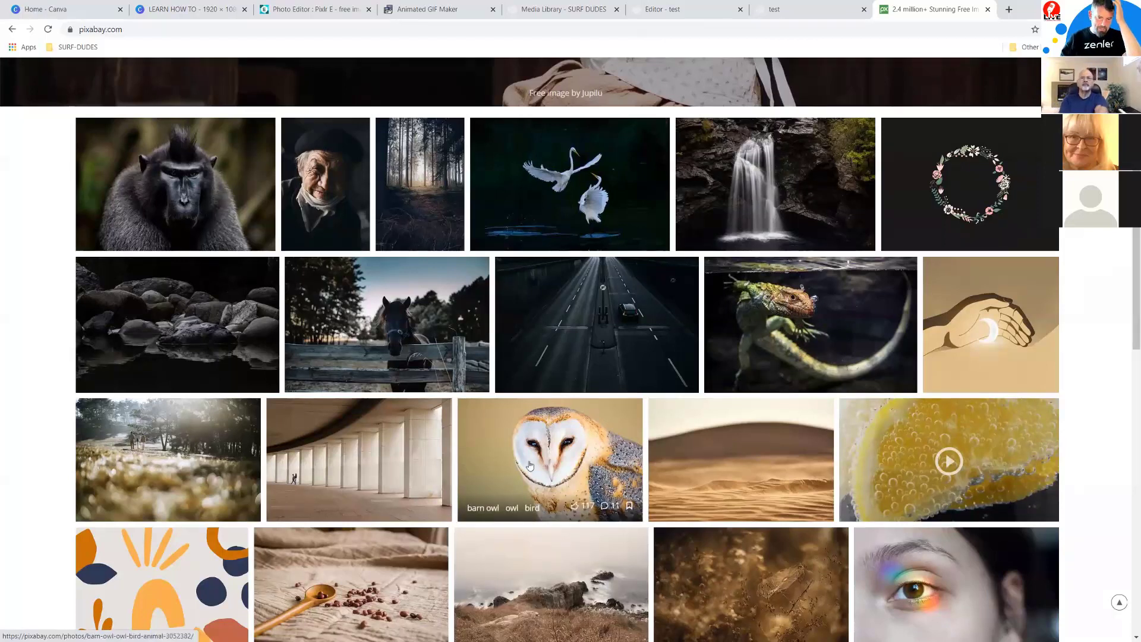
{"action": "scroll", "coordinate": [556, 462], "scroll_direction": "down", "scroll_amount": 2}
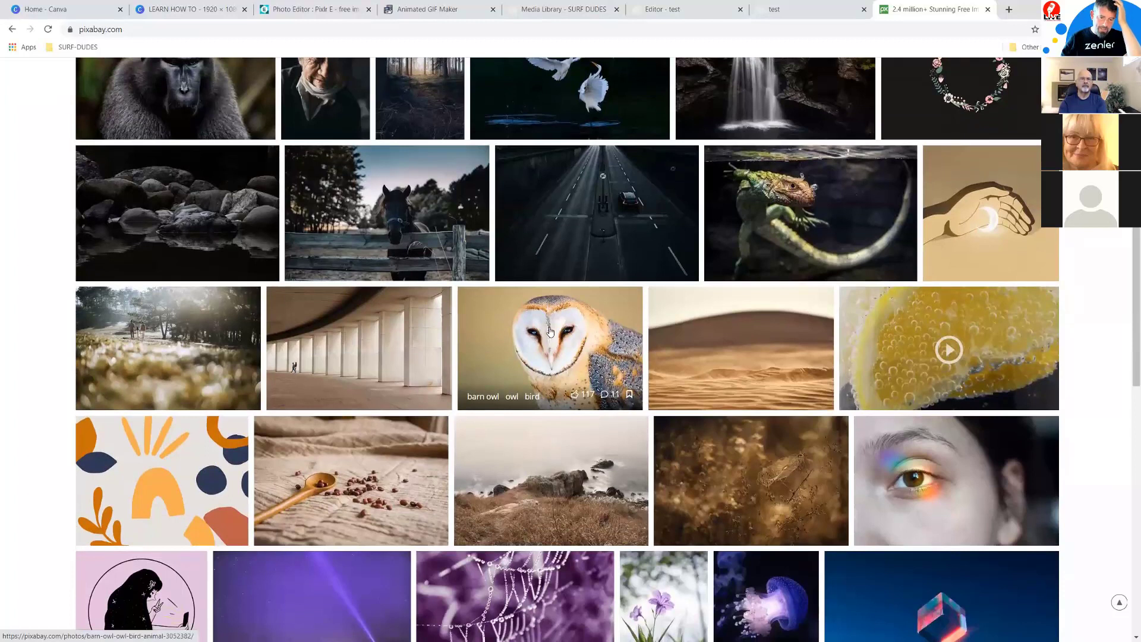
{"action": "left_click", "coordinate": [550, 332]}
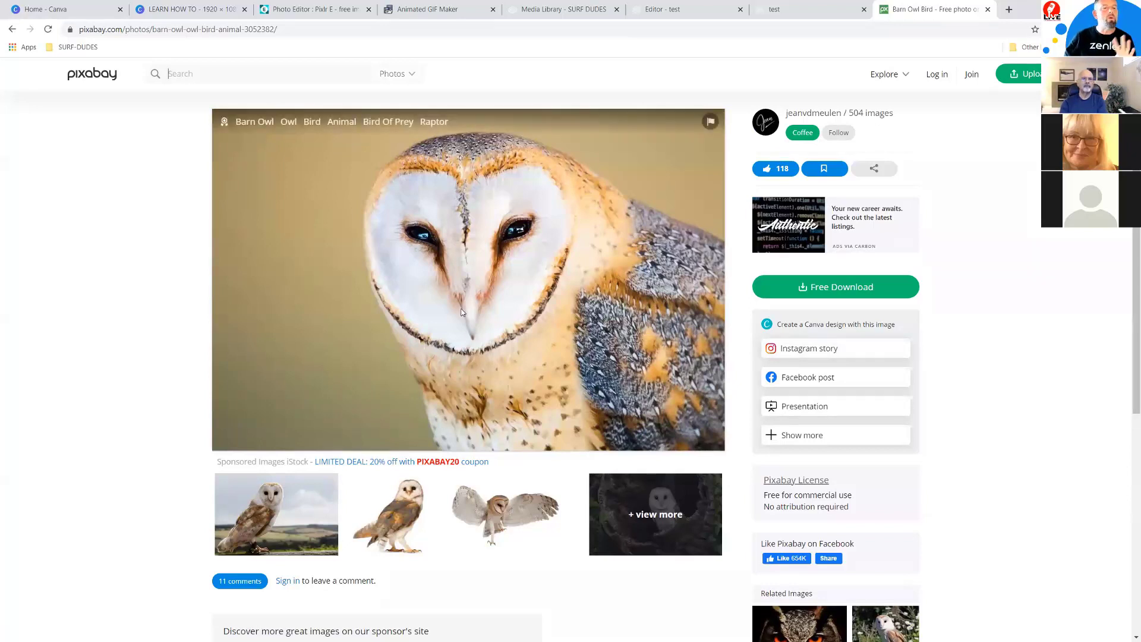
{"action": "left_click", "coordinate": [186, 82]}
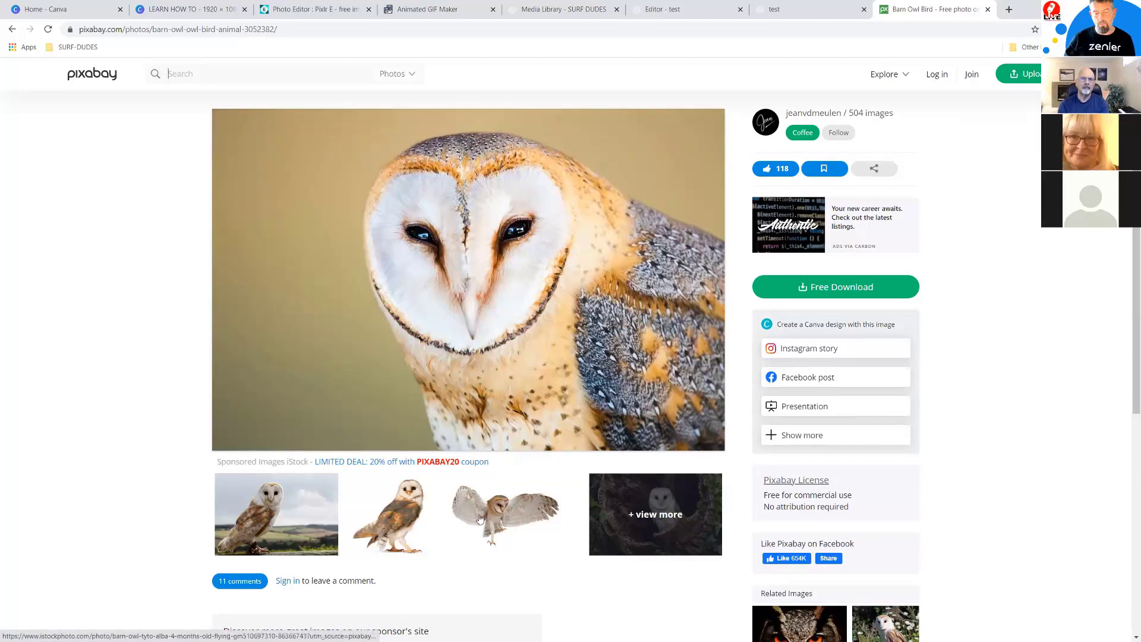
Download the barn owl photo as a 1920×1280 JPG, completing the captcha check.
{"action": "left_click", "coordinate": [821, 288]}
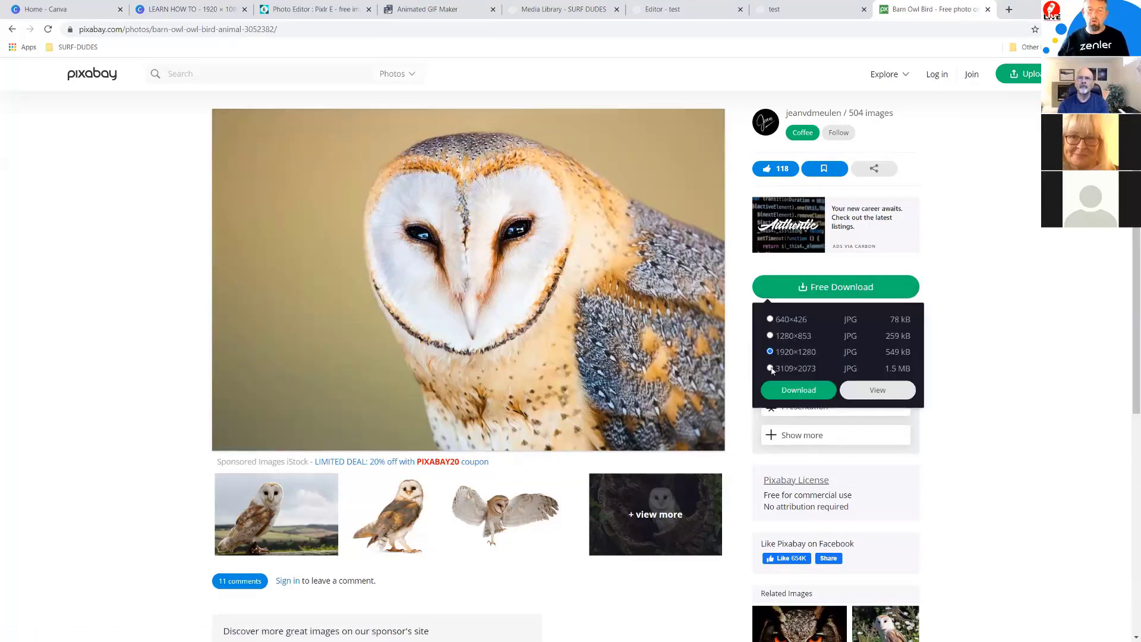
{"action": "left_click", "coordinate": [771, 320]}
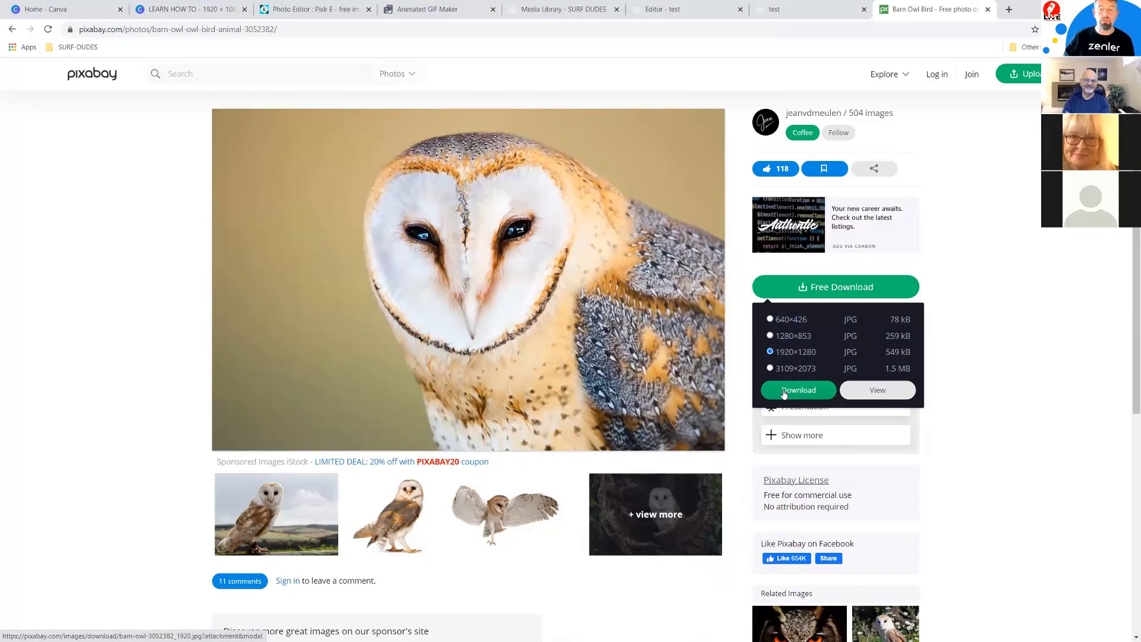
{"action": "left_click", "coordinate": [812, 392]}
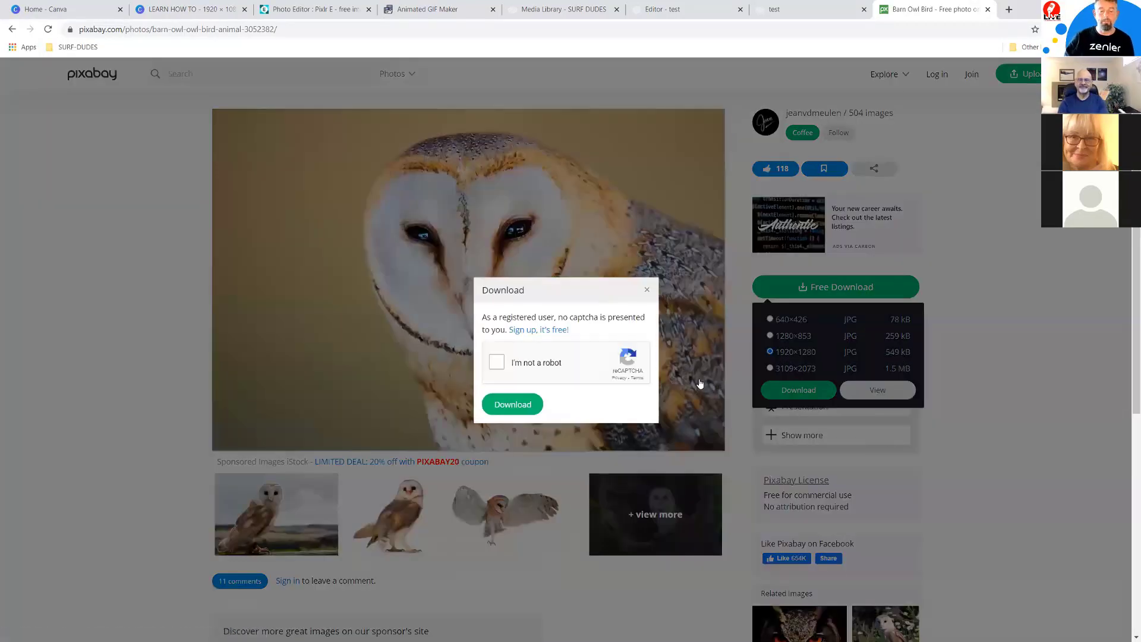
{"action": "left_click", "coordinate": [497, 363]}
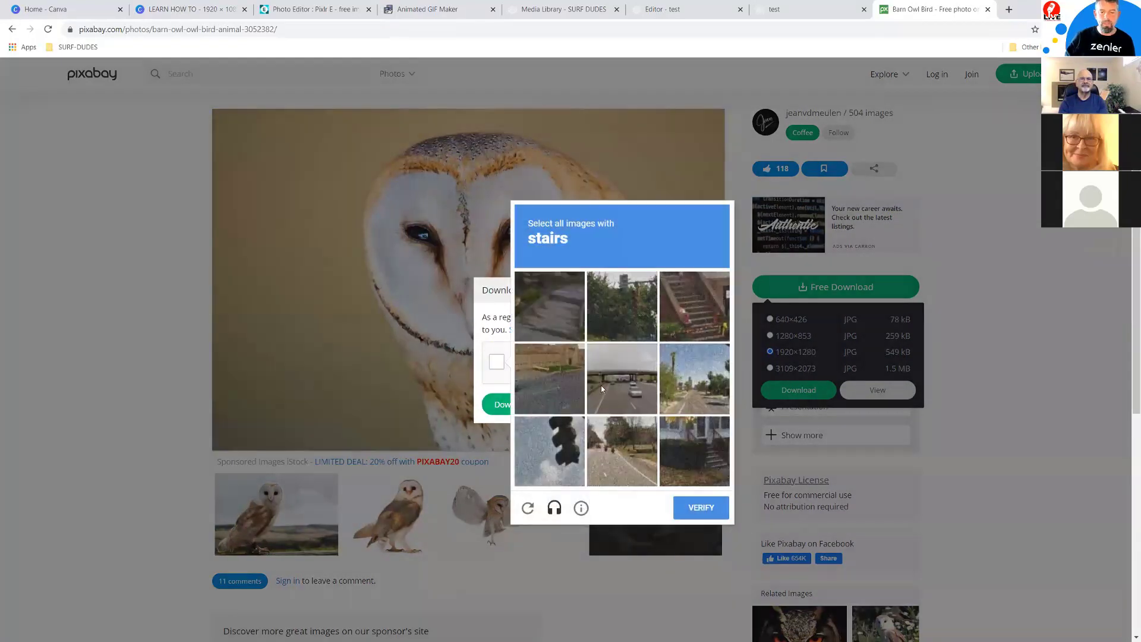
{"action": "left_click", "coordinate": [563, 322]}
{"action": "left_click", "coordinate": [694, 316]}
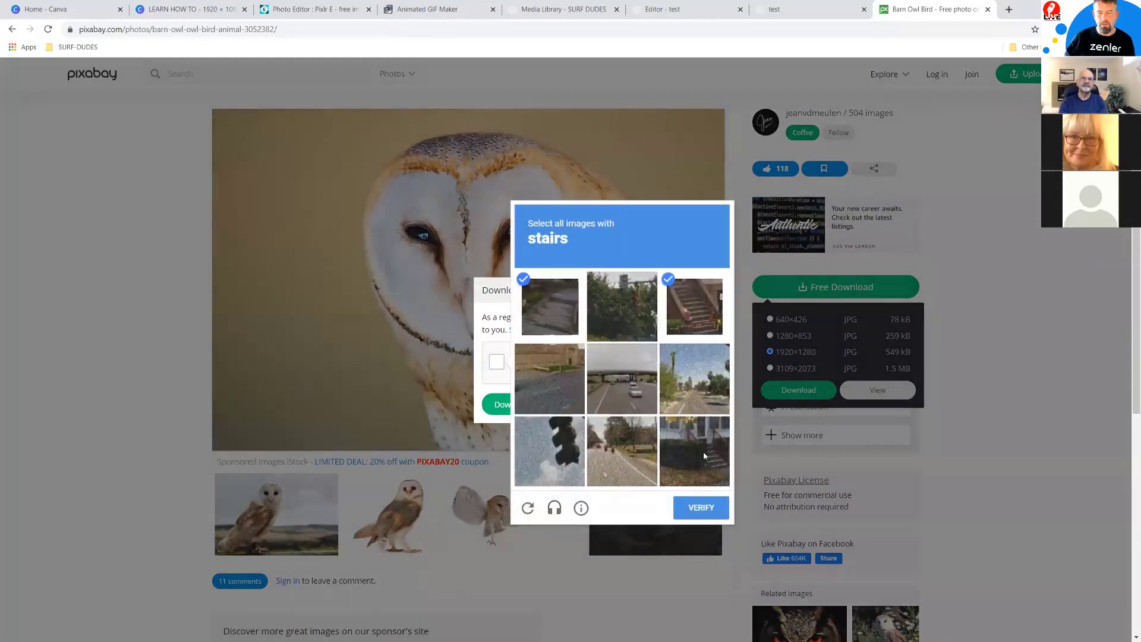
{"action": "left_click", "coordinate": [704, 452]}
{"action": "left_click", "coordinate": [693, 499]}
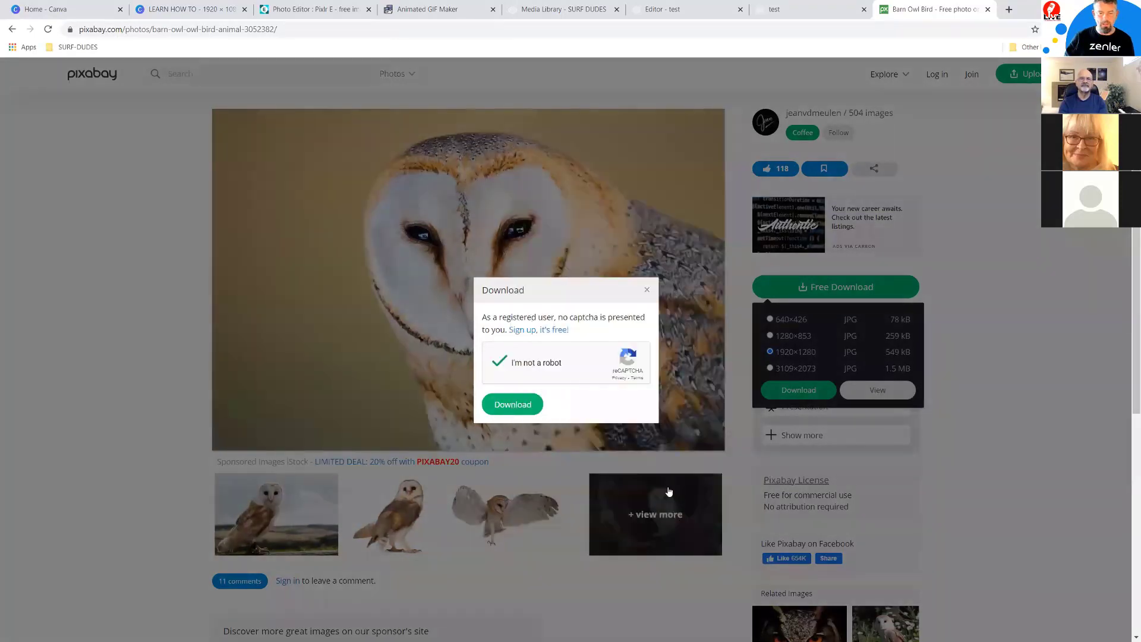
{"action": "left_click", "coordinate": [515, 414]}
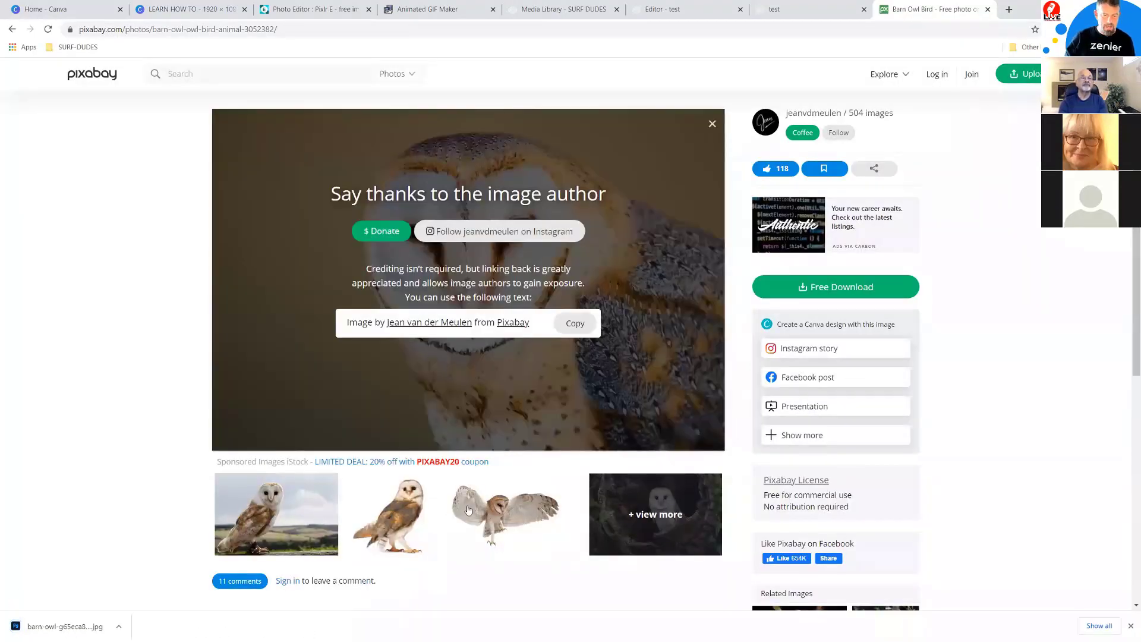
View the sponsored flying barn owl photo on iStock and return to the Pixabay photo page.
{"action": "left_click", "coordinate": [488, 498]}
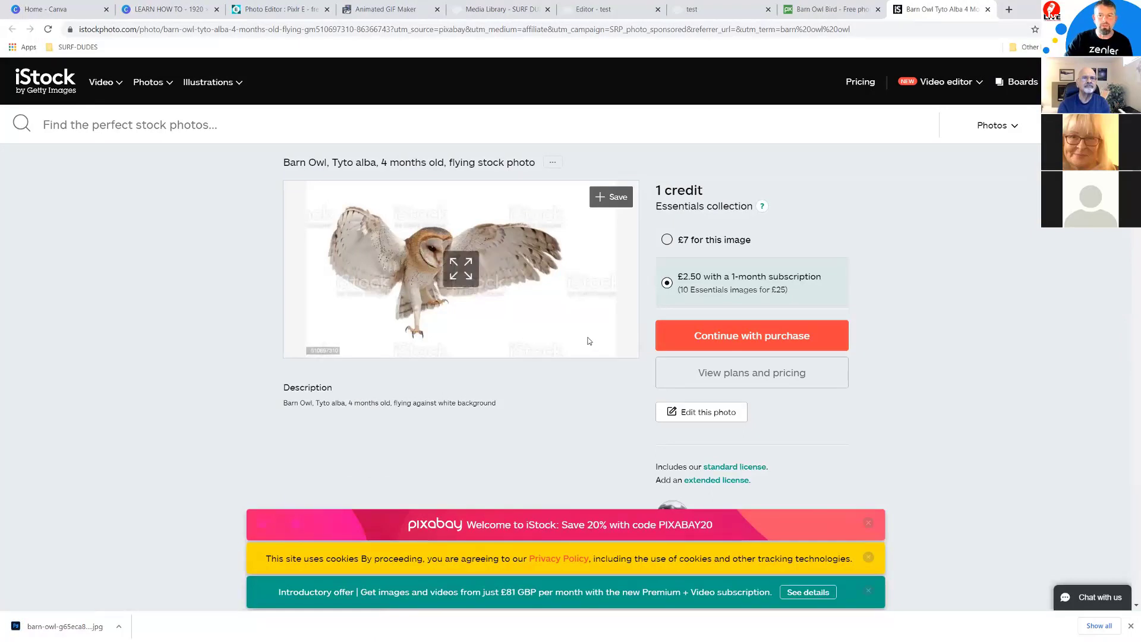
{"action": "left_click", "coordinate": [988, 9]}
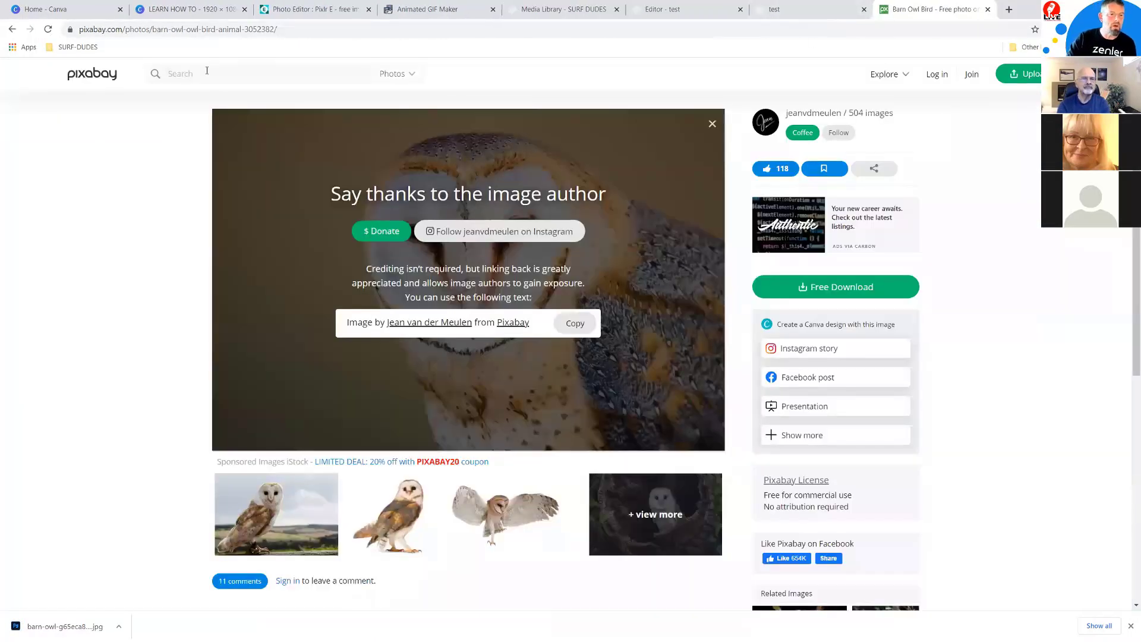
Search Pixabay photos for "ownl" and filter the results to transparent images.
{"action": "type", "text": "owr"}
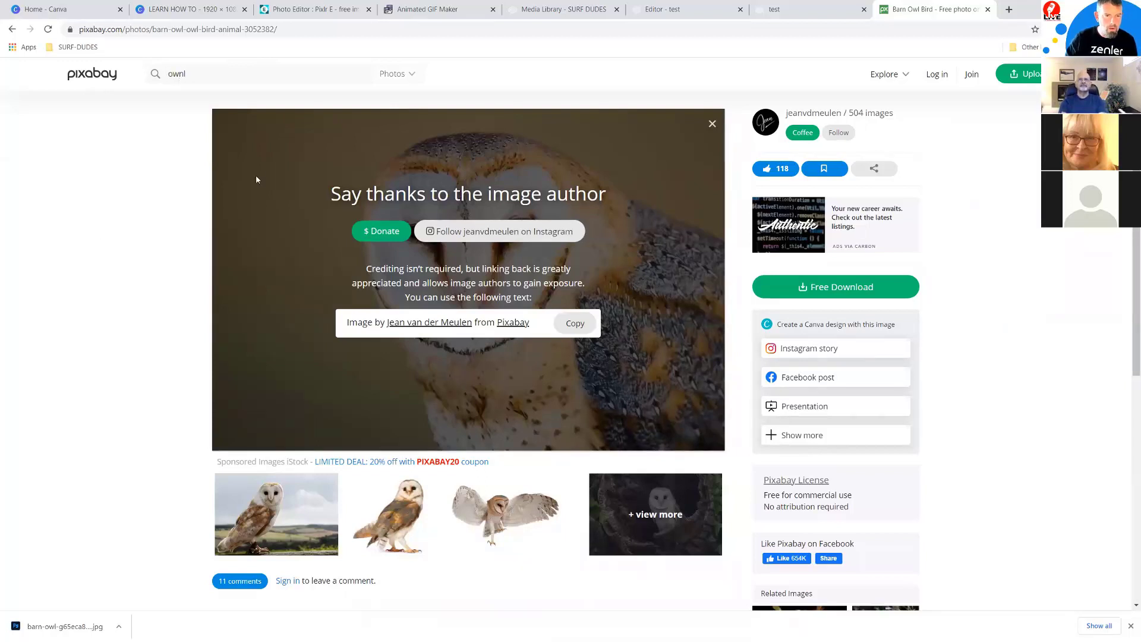
{"action": "key", "text": "Return"}
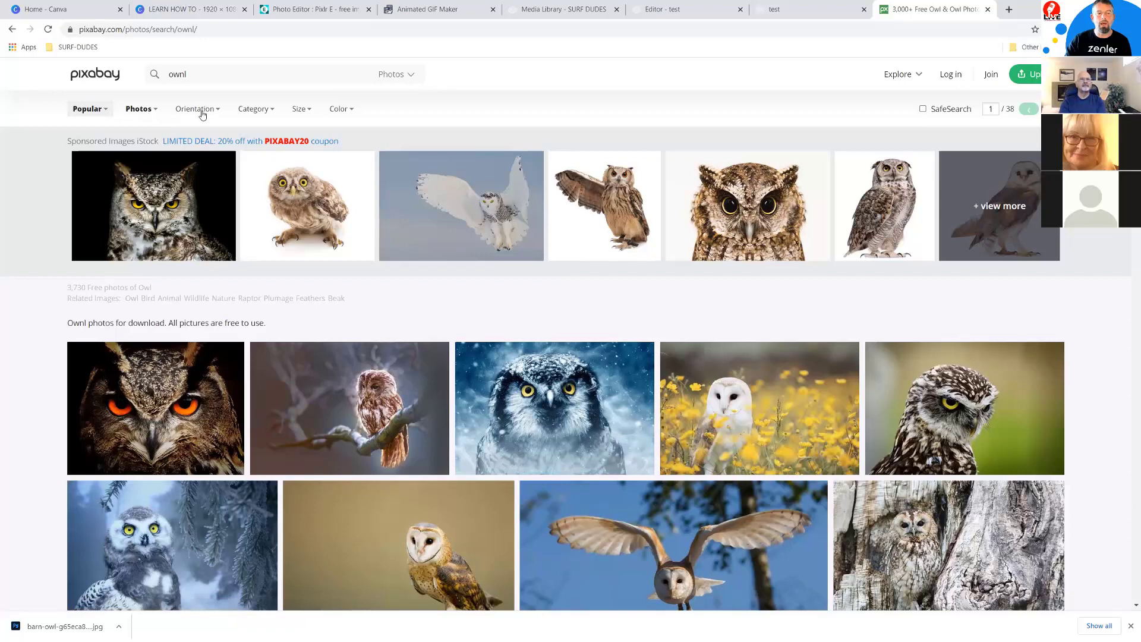
{"action": "left_click", "coordinate": [354, 112]}
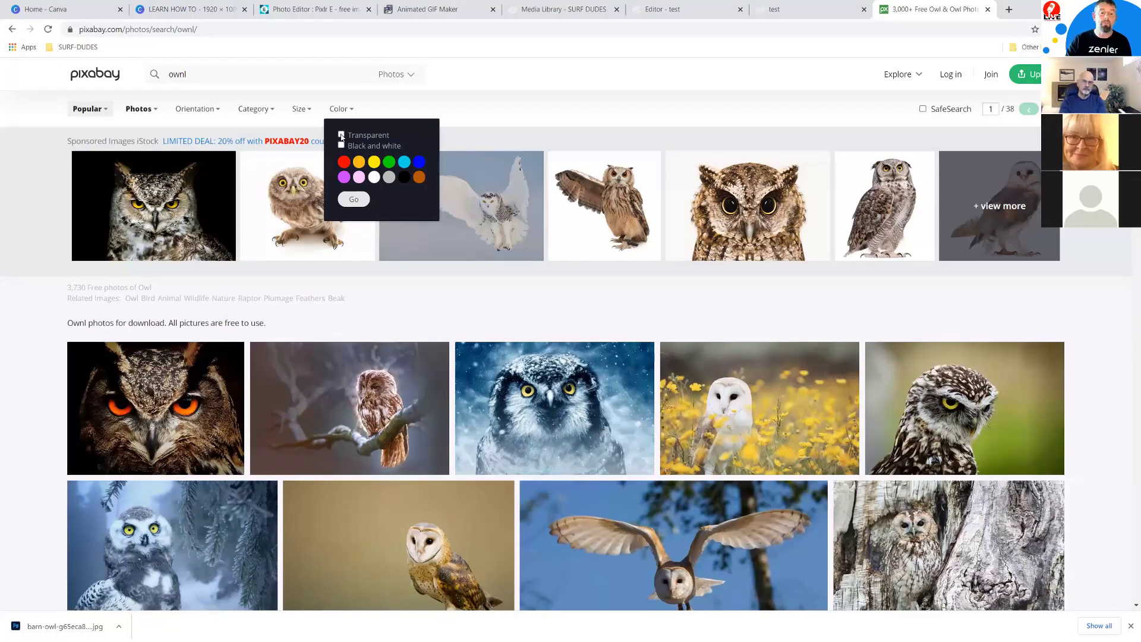
{"action": "left_click", "coordinate": [354, 200]}
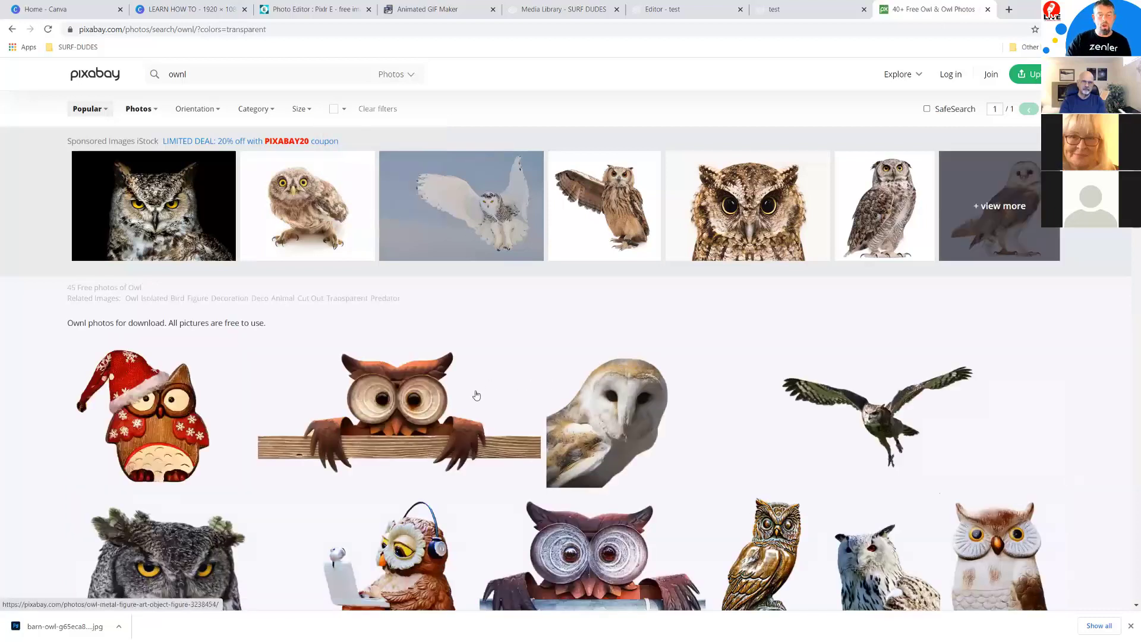
Browse the transparent owl images and open the standing white owl cut-out.
{"action": "scroll", "coordinate": [727, 409], "scroll_direction": "down", "scroll_amount": 3}
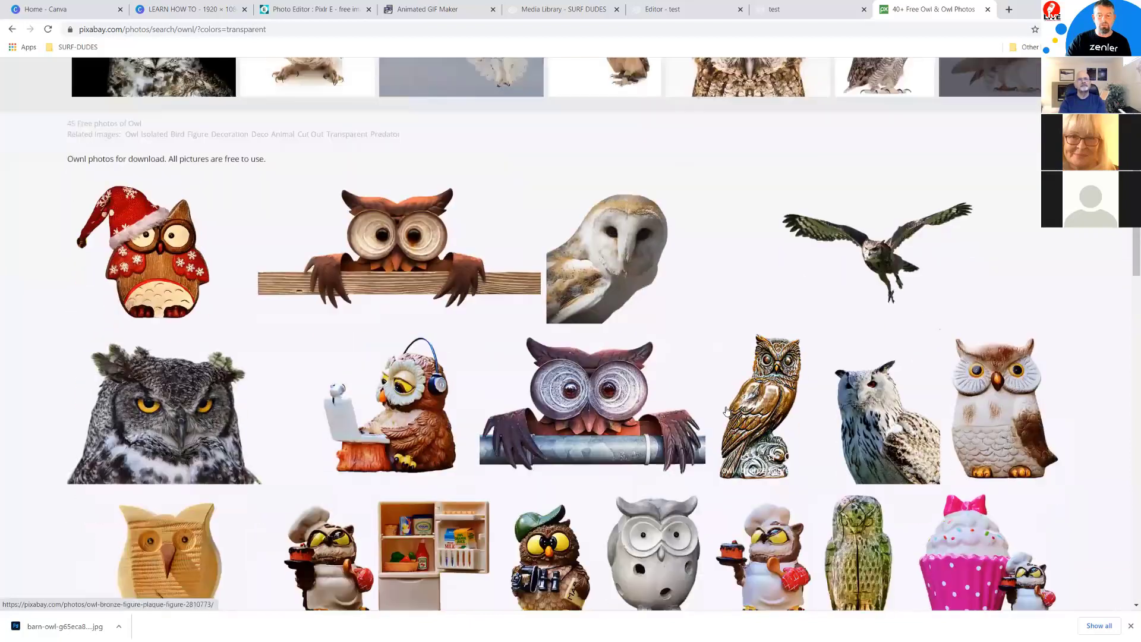
{"action": "scroll", "coordinate": [728, 410], "scroll_direction": "down", "scroll_amount": 3}
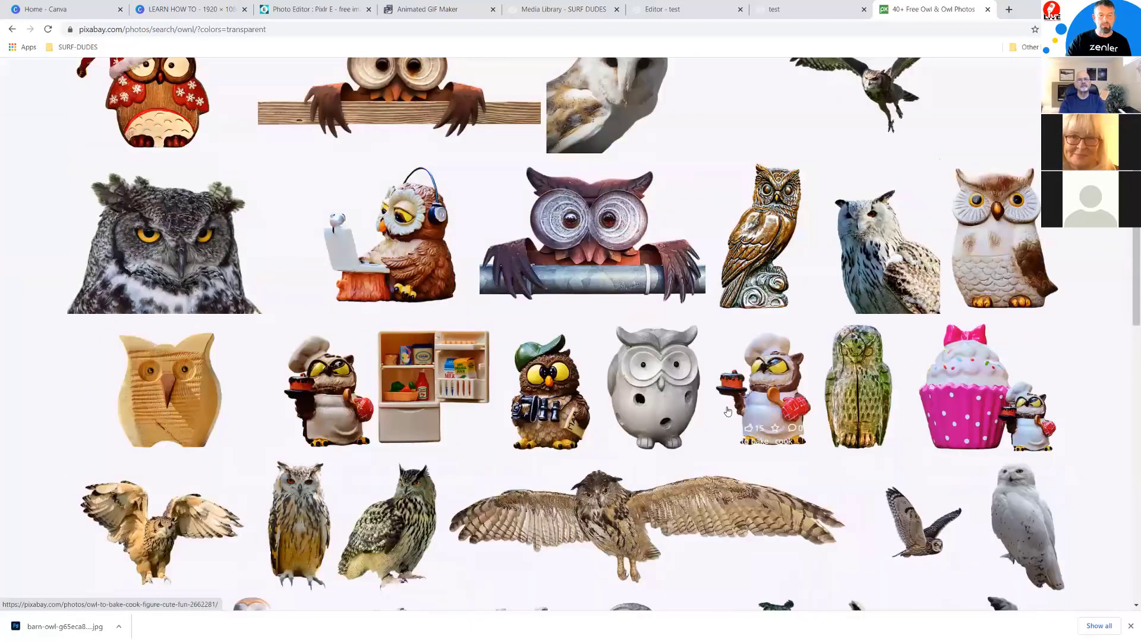
{"action": "scroll", "coordinate": [728, 410], "scroll_direction": "down", "scroll_amount": 3}
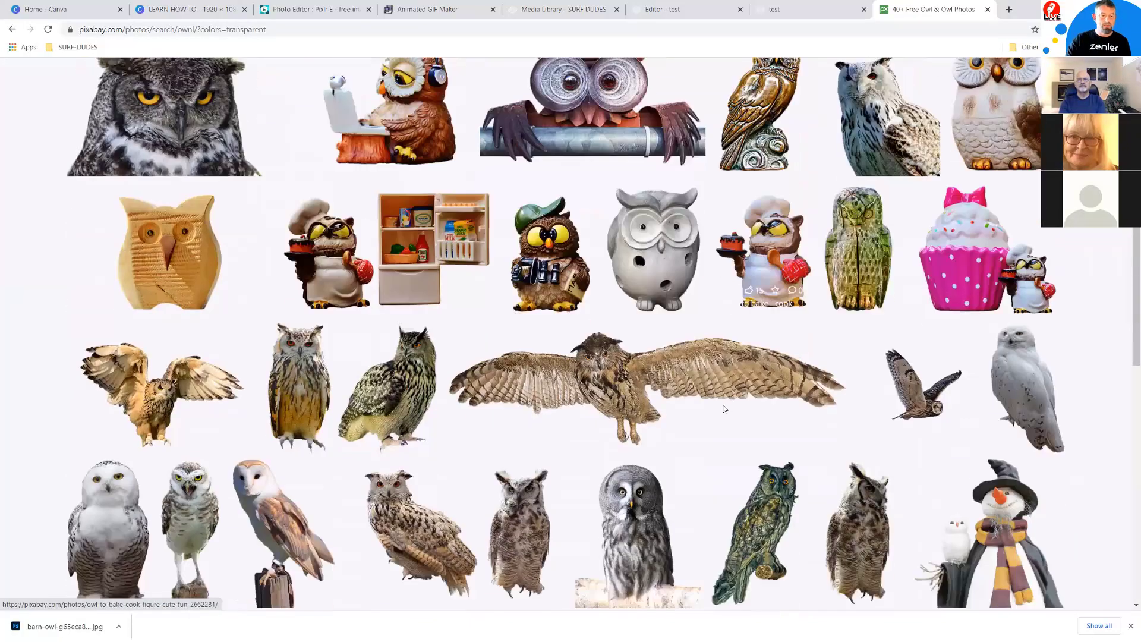
{"action": "scroll", "coordinate": [725, 409], "scroll_direction": "down", "scroll_amount": 1}
{"action": "scroll", "coordinate": [665, 443], "scroll_direction": "down", "scroll_amount": 1}
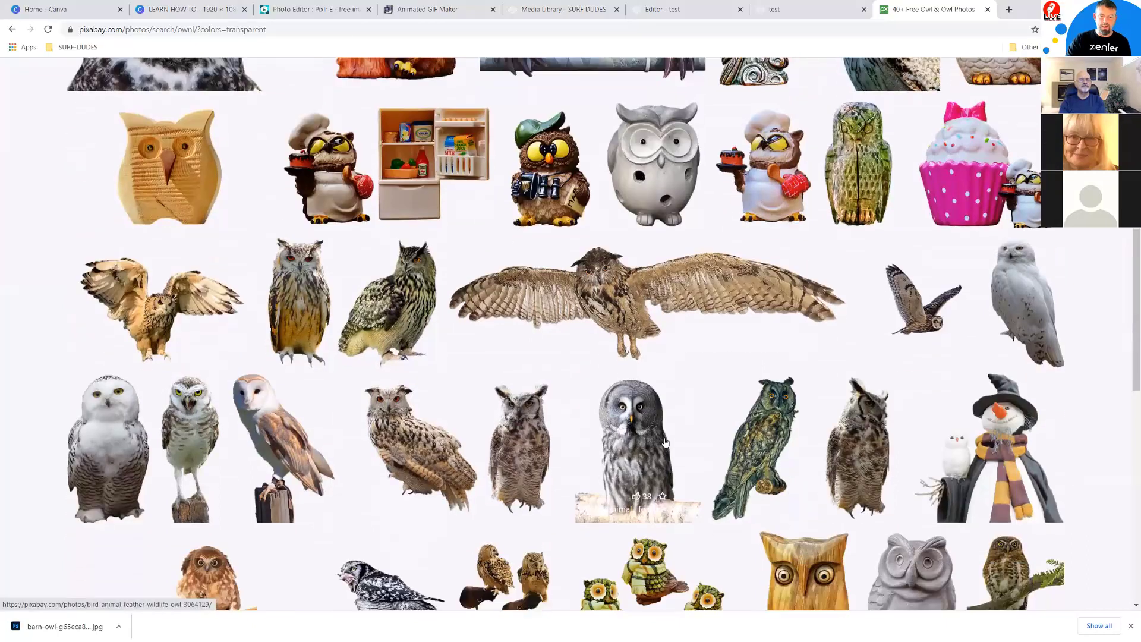
{"action": "left_click", "coordinate": [104, 426]}
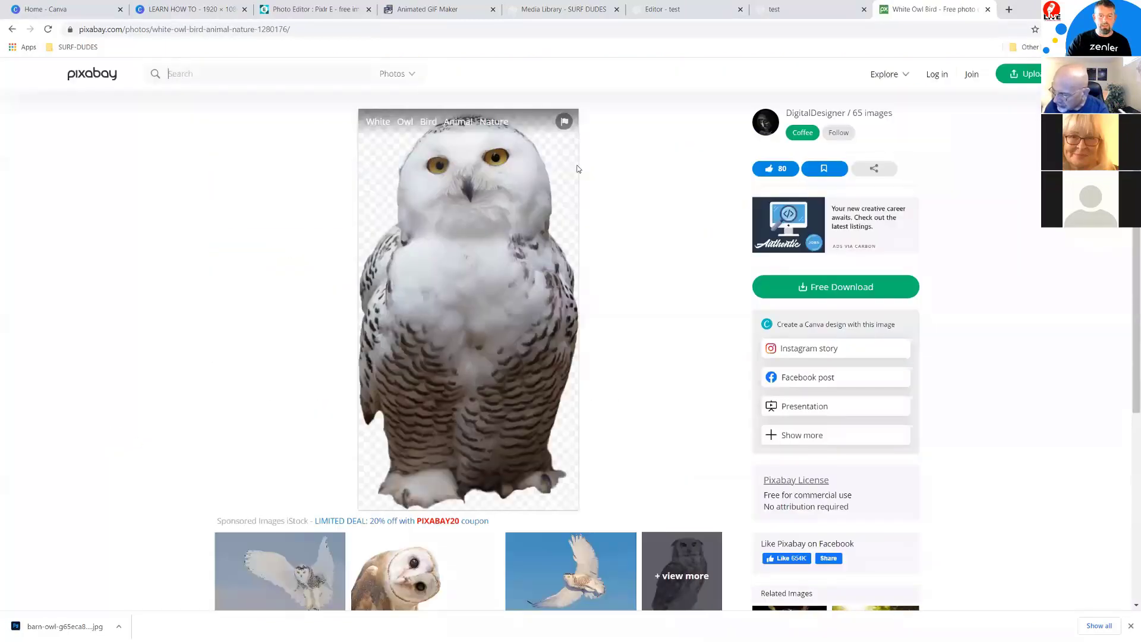
Download the white owl image as a 1054×1920 PNG, completing the captcha check.
{"action": "left_click", "coordinate": [805, 289]}
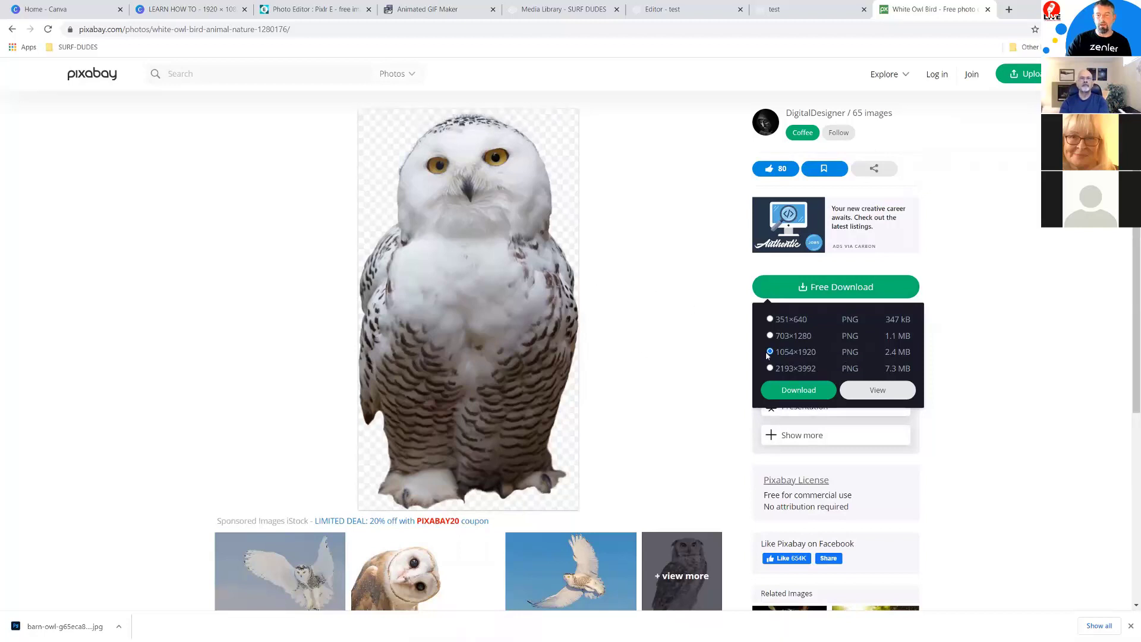
{"action": "left_click", "coordinate": [786, 391]}
{"action": "left_click", "coordinate": [496, 346]}
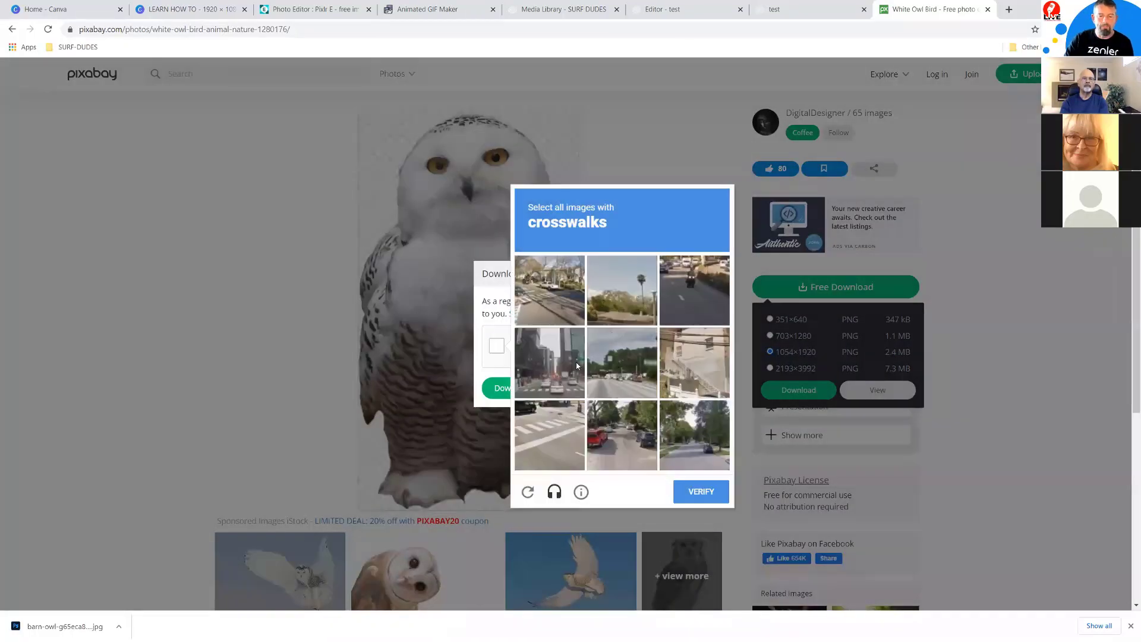
{"action": "left_click", "coordinate": [550, 300]}
{"action": "left_click", "coordinate": [547, 367]}
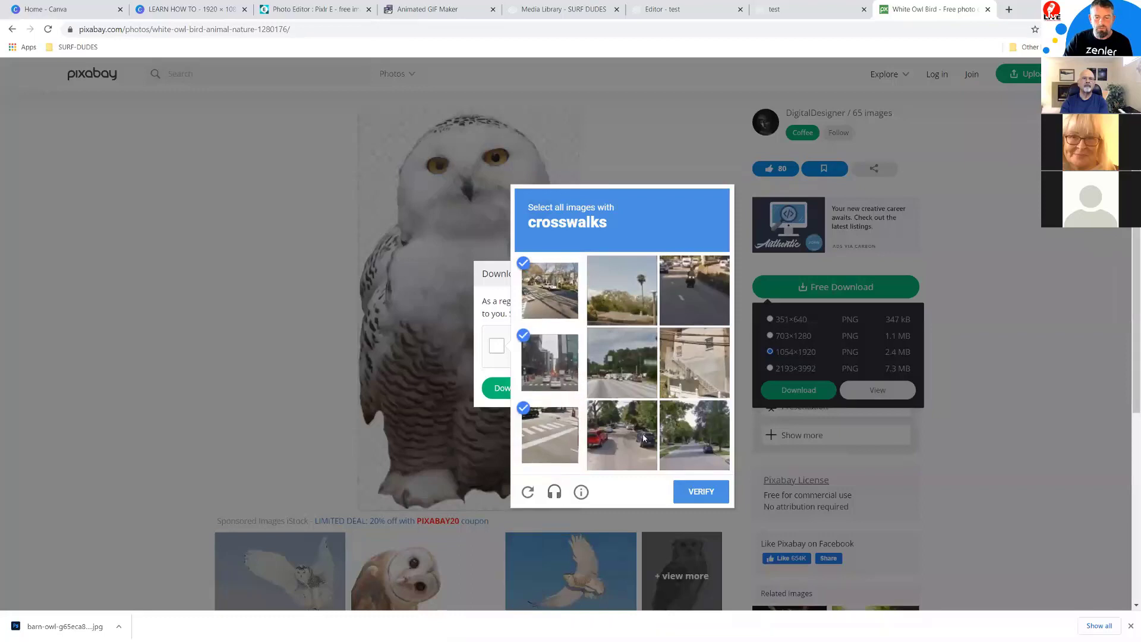
{"action": "left_click", "coordinate": [708, 493]}
{"action": "left_click", "coordinate": [531, 392]}
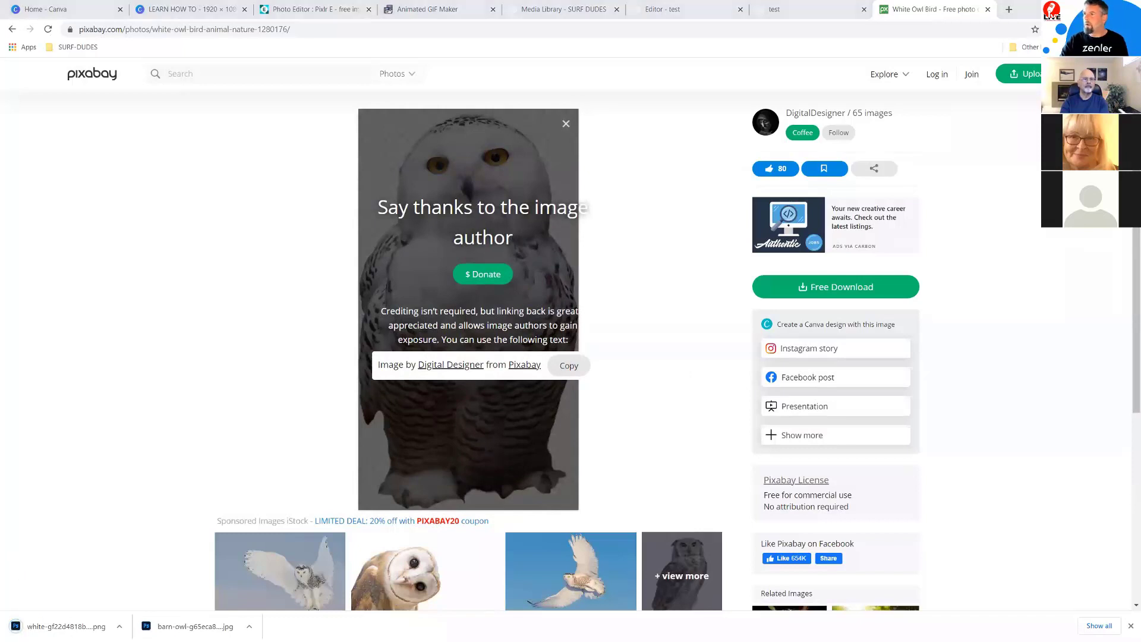
Switch to the Downloads folder in File Explorer and preview the downloaded barn owl JPG and white owl PNG.
{"action": "key", "text": "alt+Tab"}
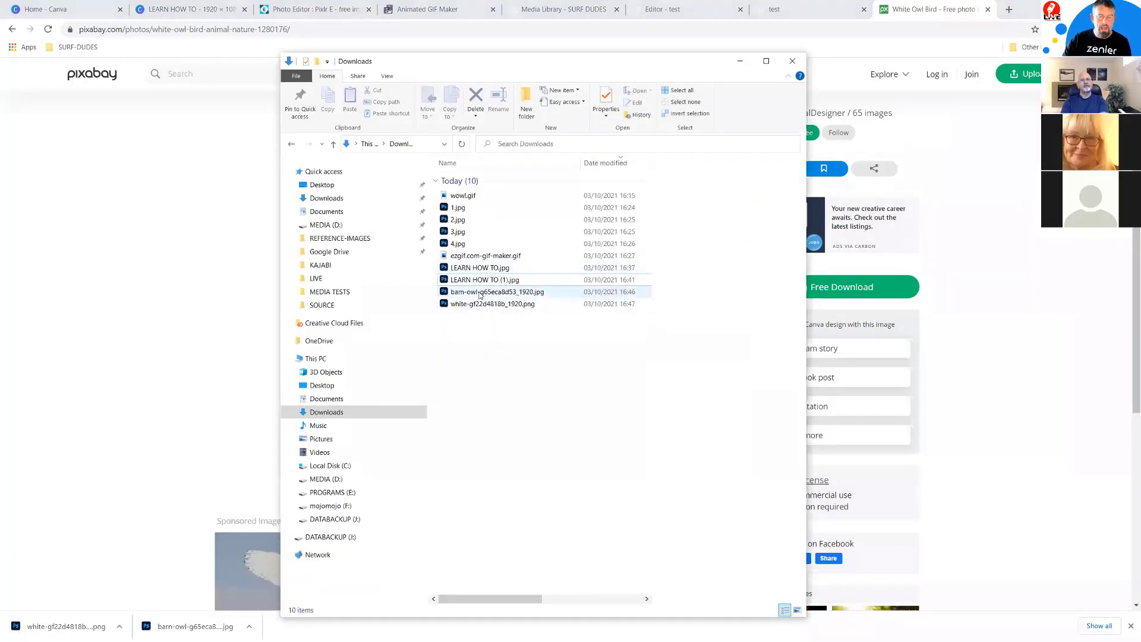
{"action": "left_click", "coordinate": [482, 293]}
{"action": "left_click", "coordinate": [472, 304]}
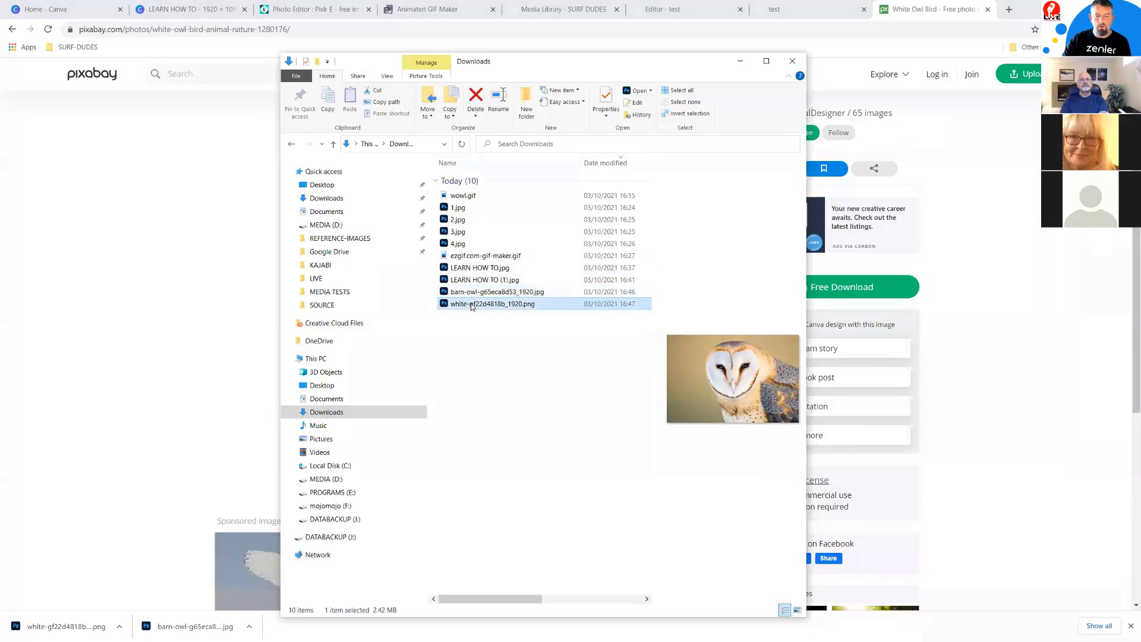
{"action": "left_click", "coordinate": [469, 292]}
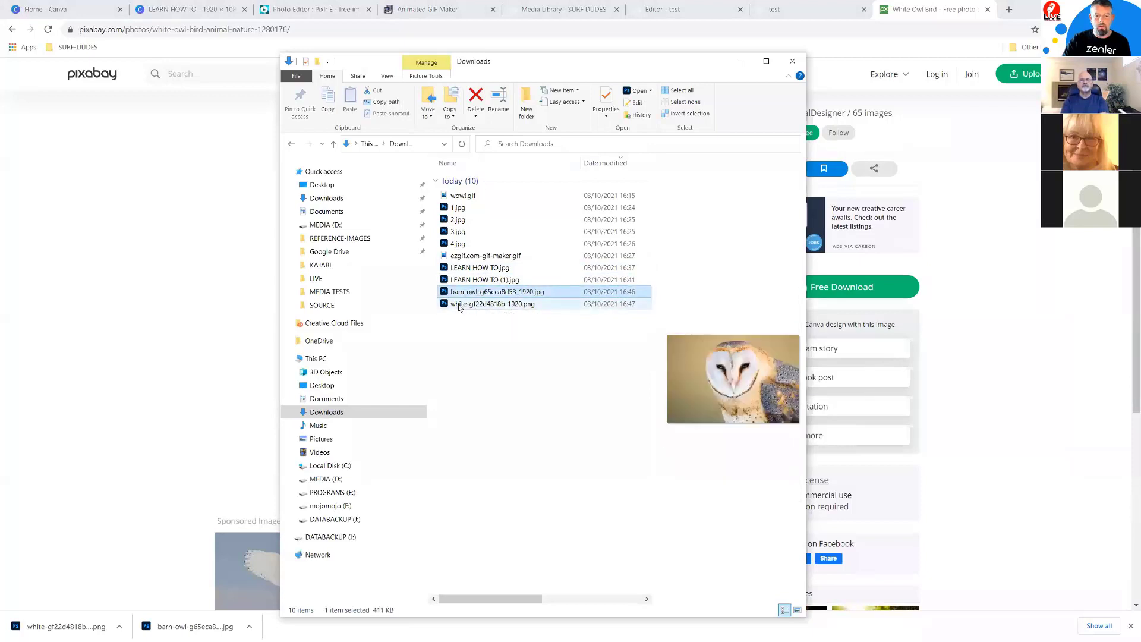
{"action": "left_click", "coordinate": [471, 304]}
Delete the files from wowl.gif through LEARN HOW TO (1).jpg, keeping only the two owl images, and close the folder.
{"action": "left_click", "coordinate": [465, 280]}
{"action": "left_click", "coordinate": [461, 197], "text": "shift"}
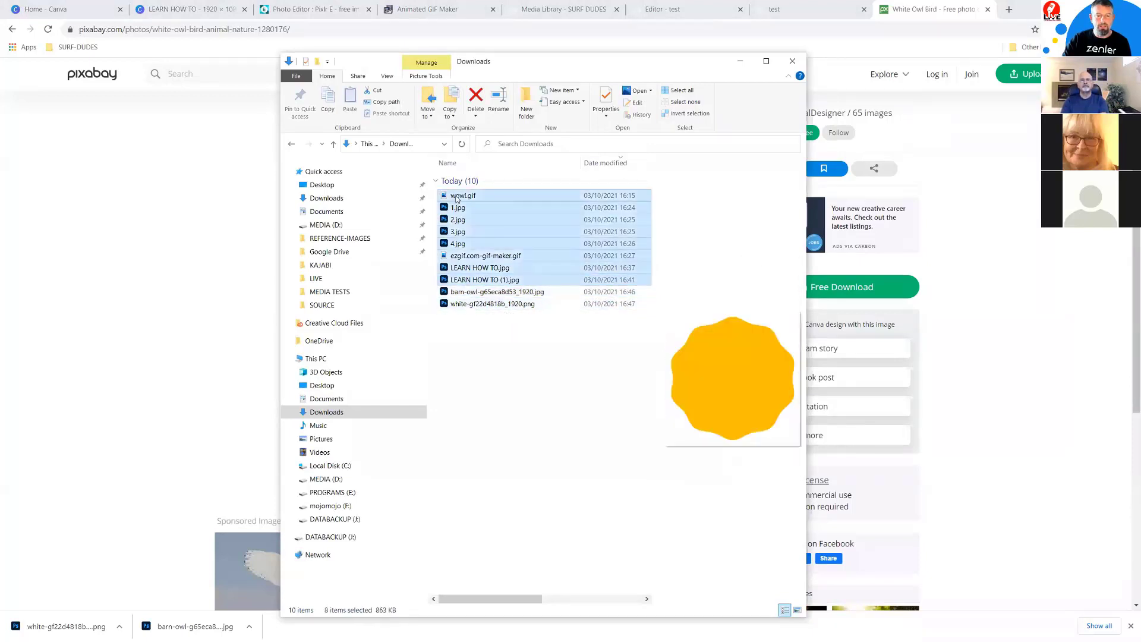
{"action": "right_click", "coordinate": [455, 198]}
{"action": "left_click", "coordinate": [345, 457]}
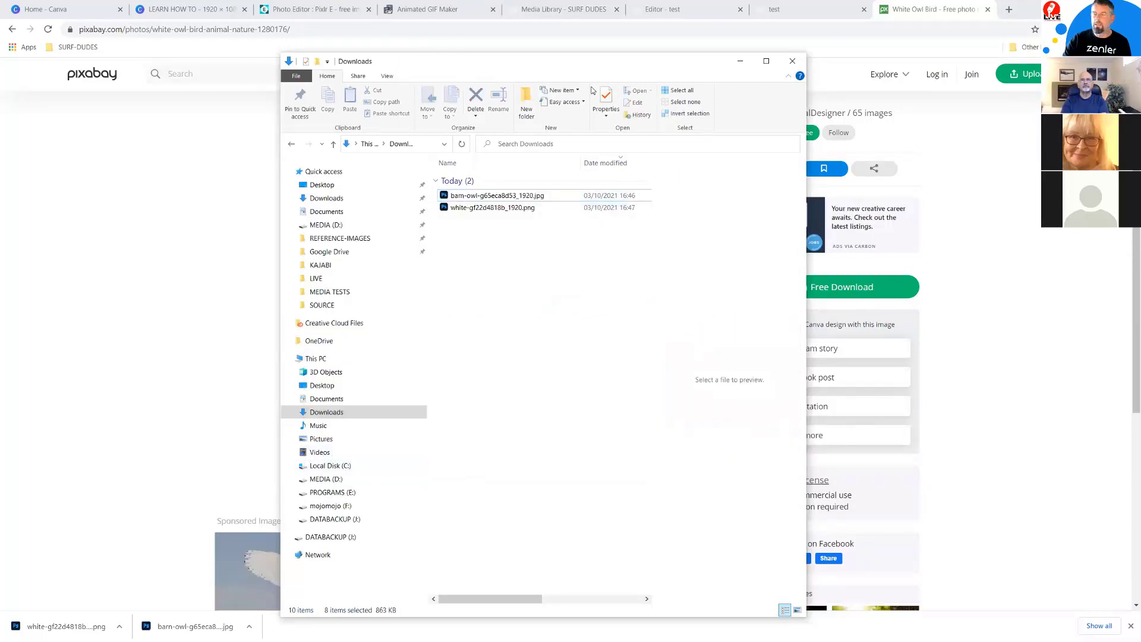
{"action": "left_click", "coordinate": [792, 61]}
Switch to Pixlr E, dismiss the save message, and open barn-owl-g65eca8d53_1920.jpg from Downloads.
{"action": "left_click", "coordinate": [315, 9]}
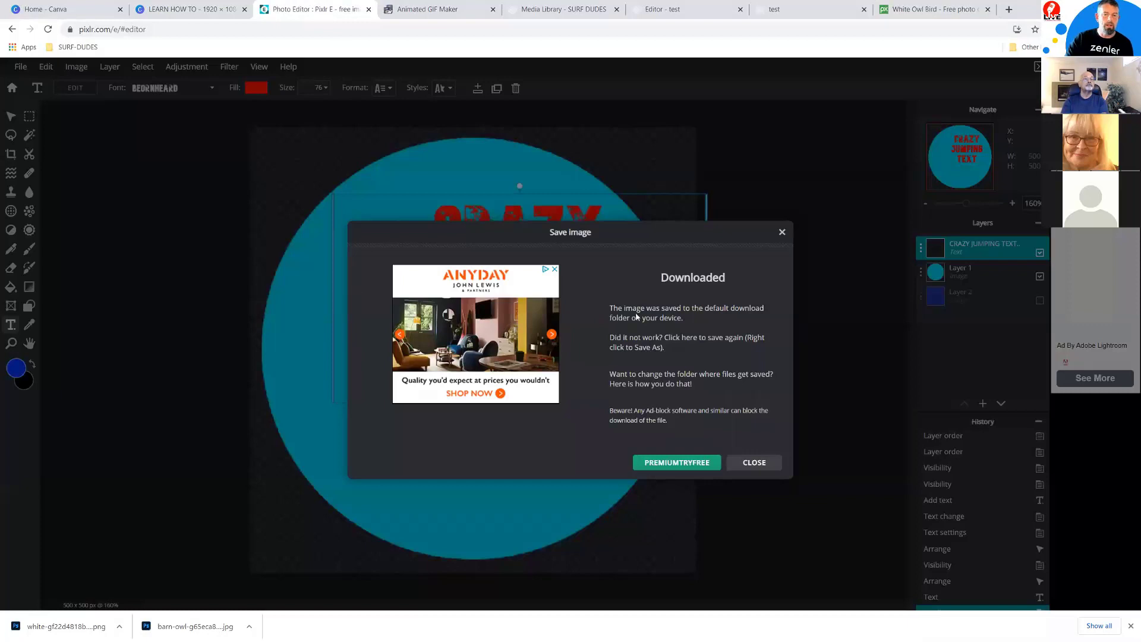
{"action": "left_click", "coordinate": [782, 232]}
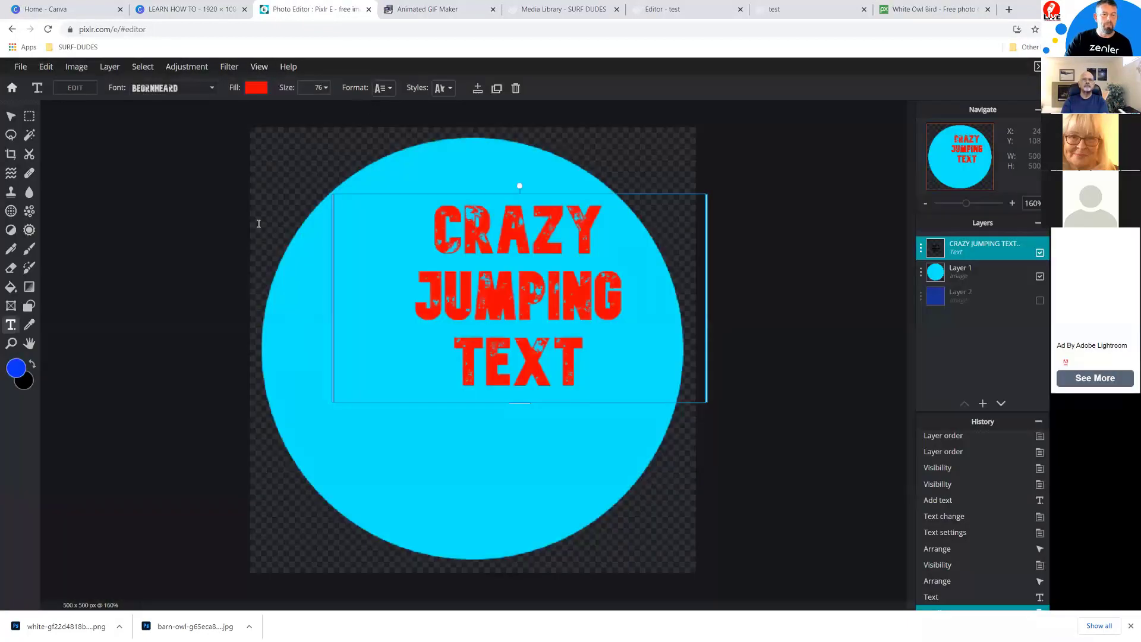
{"action": "left_click", "coordinate": [25, 68]}
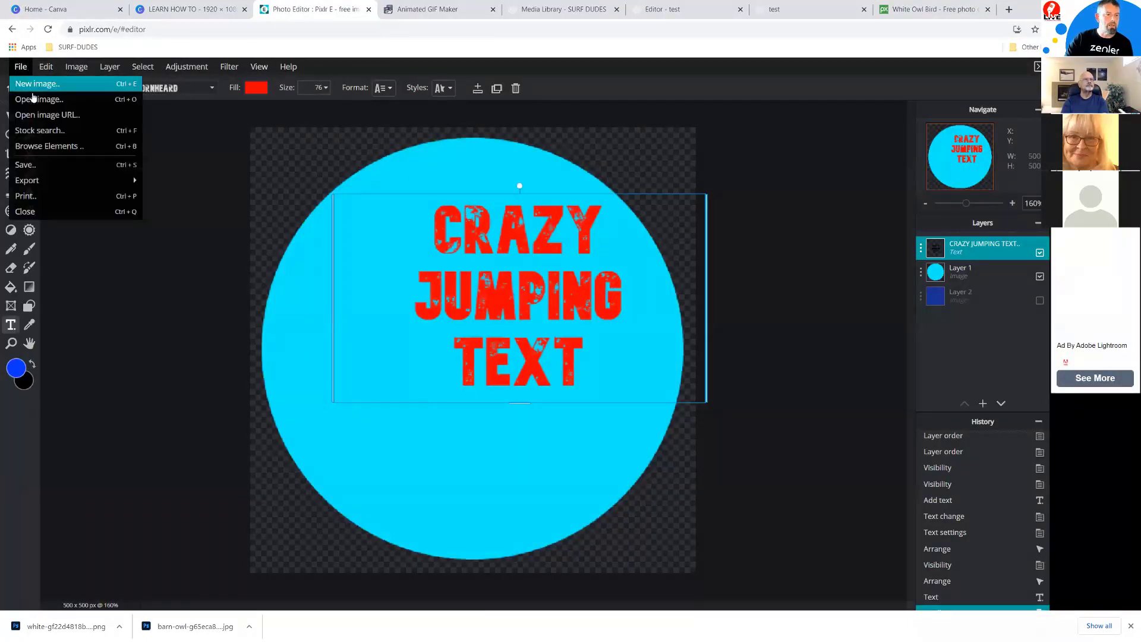
{"action": "left_click", "coordinate": [33, 99]}
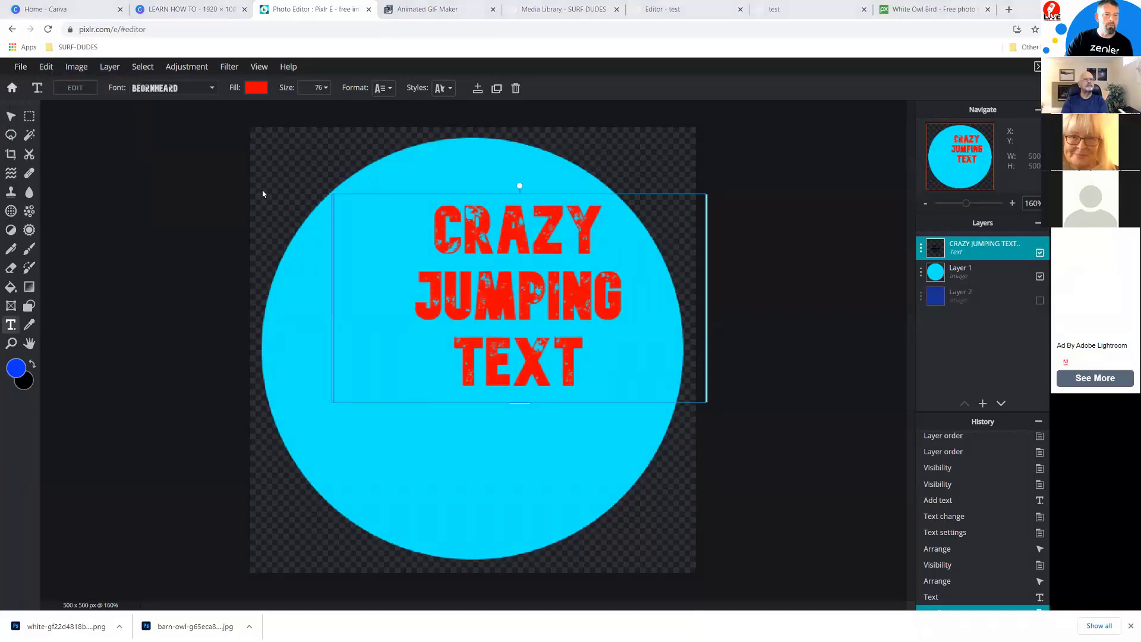
{"action": "left_click", "coordinate": [134, 112]}
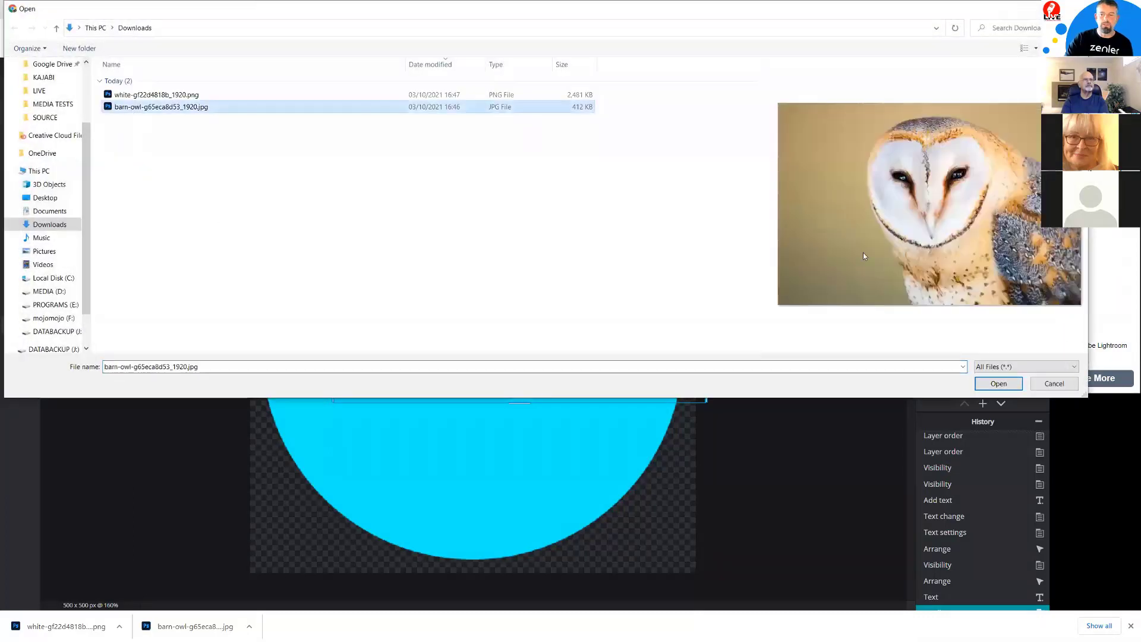
{"action": "left_click", "coordinate": [1001, 381]}
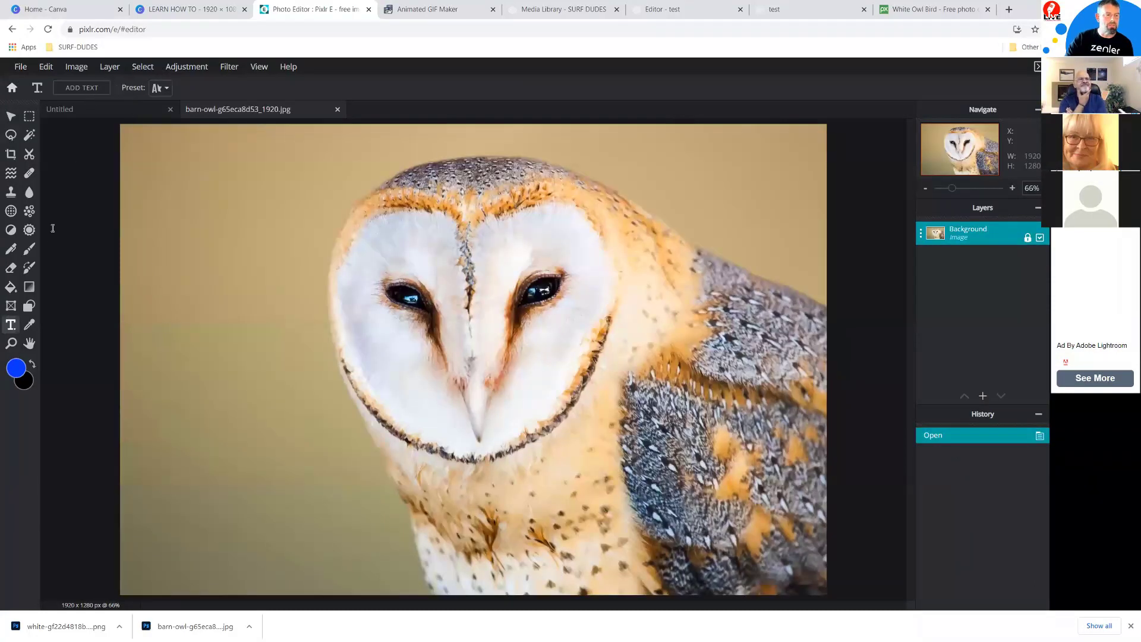
{"action": "left_click", "coordinate": [75, 70]}
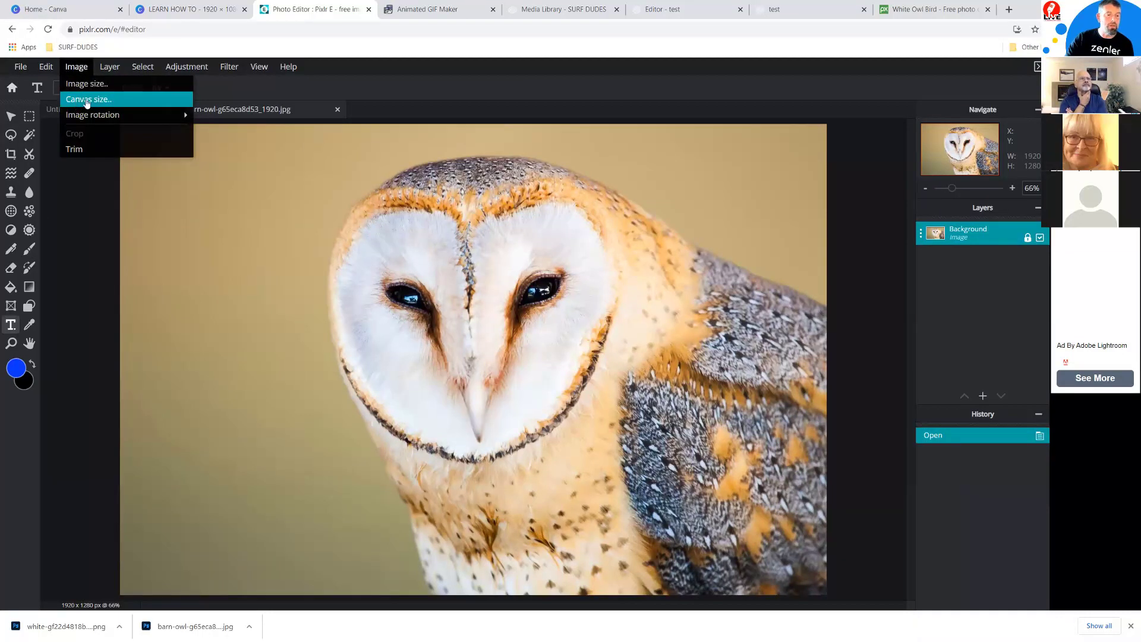
{"action": "left_click", "coordinate": [87, 99]}
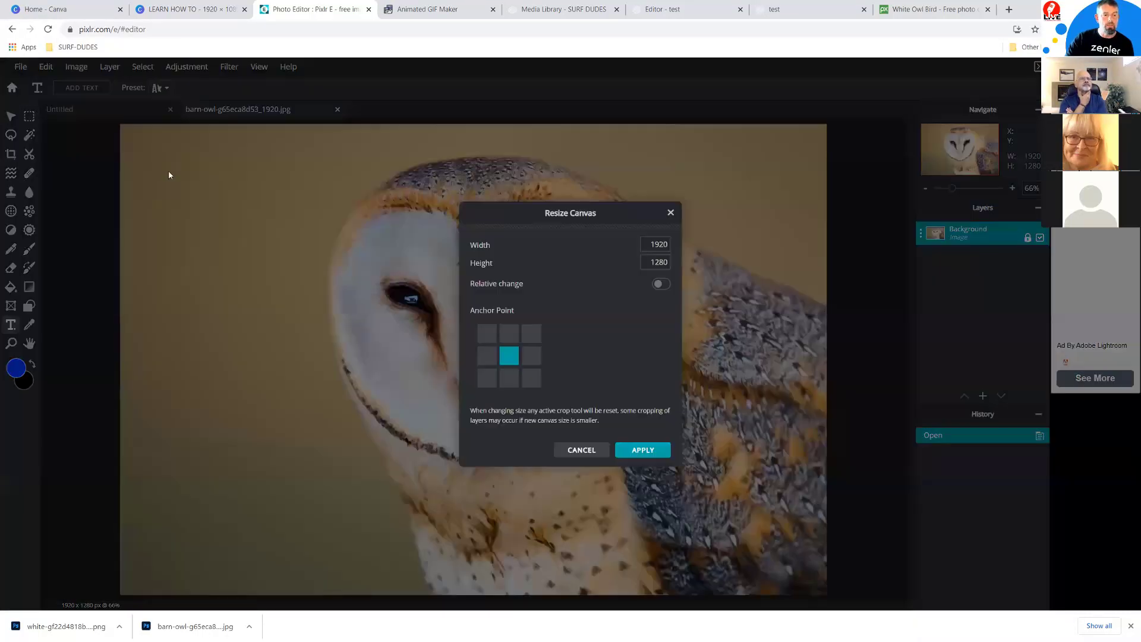
{"action": "left_click", "coordinate": [671, 212]}
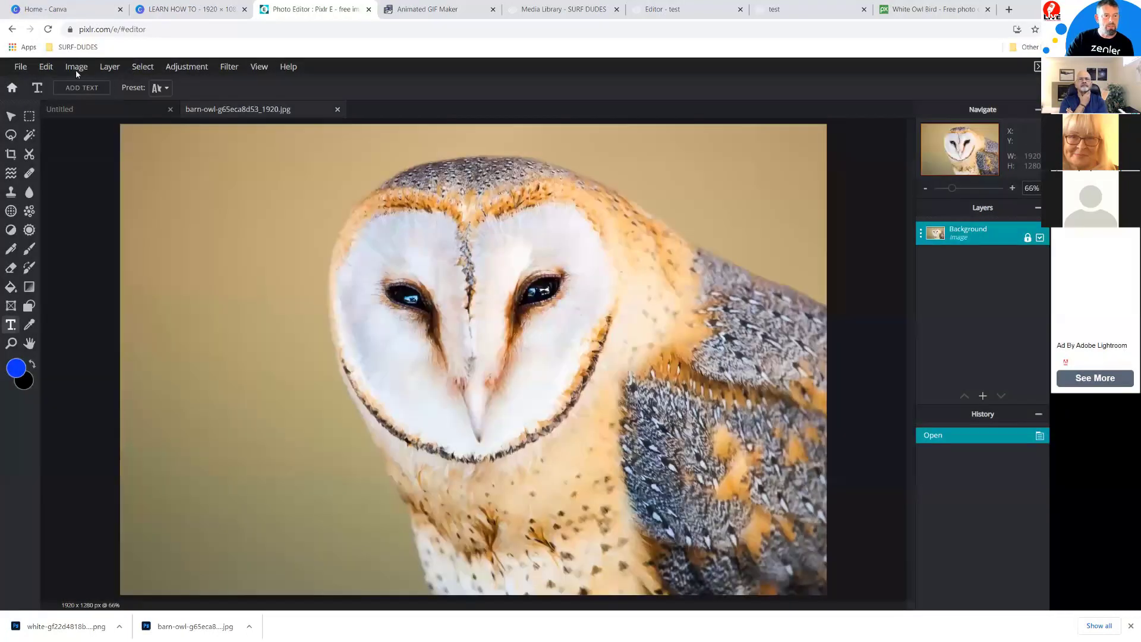
Resize the barn owl image to a width of 800 px with its proportions constrained.
{"action": "left_click", "coordinate": [77, 69]}
{"action": "left_click", "coordinate": [82, 89]}
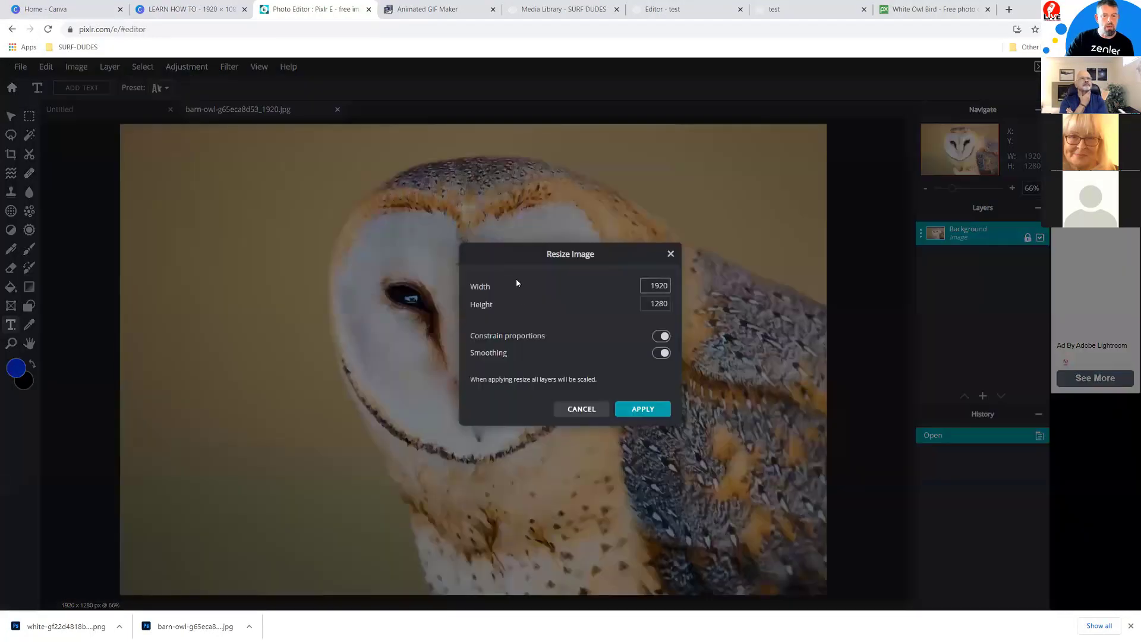
{"action": "double_click", "coordinate": [652, 284]}
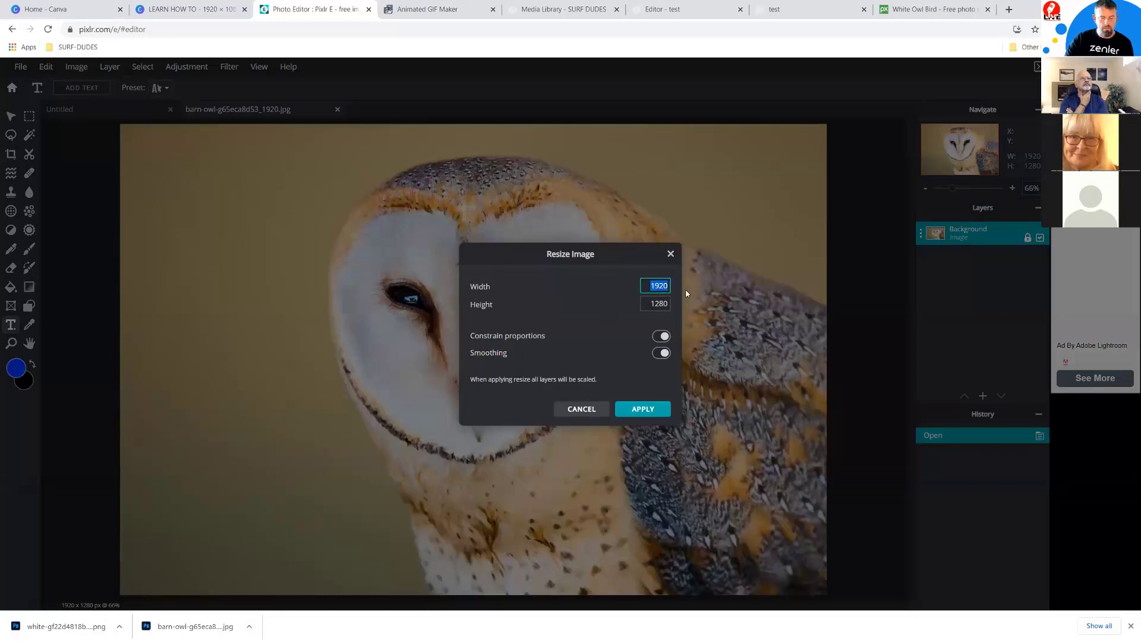
{"action": "type", "text": "800"}
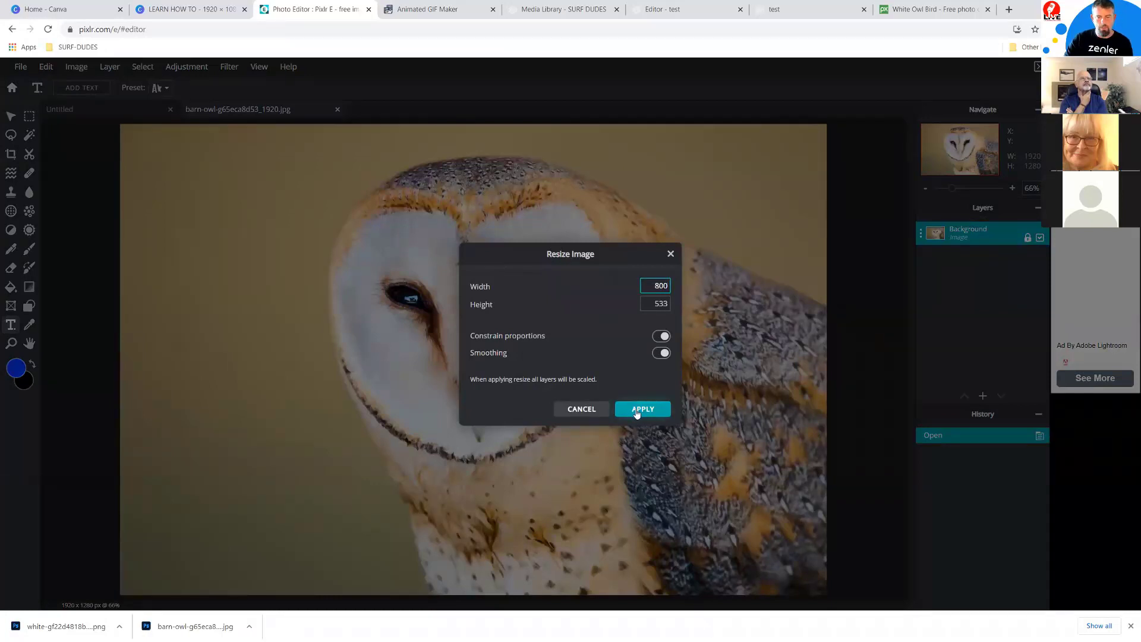
{"action": "left_click", "coordinate": [654, 409]}
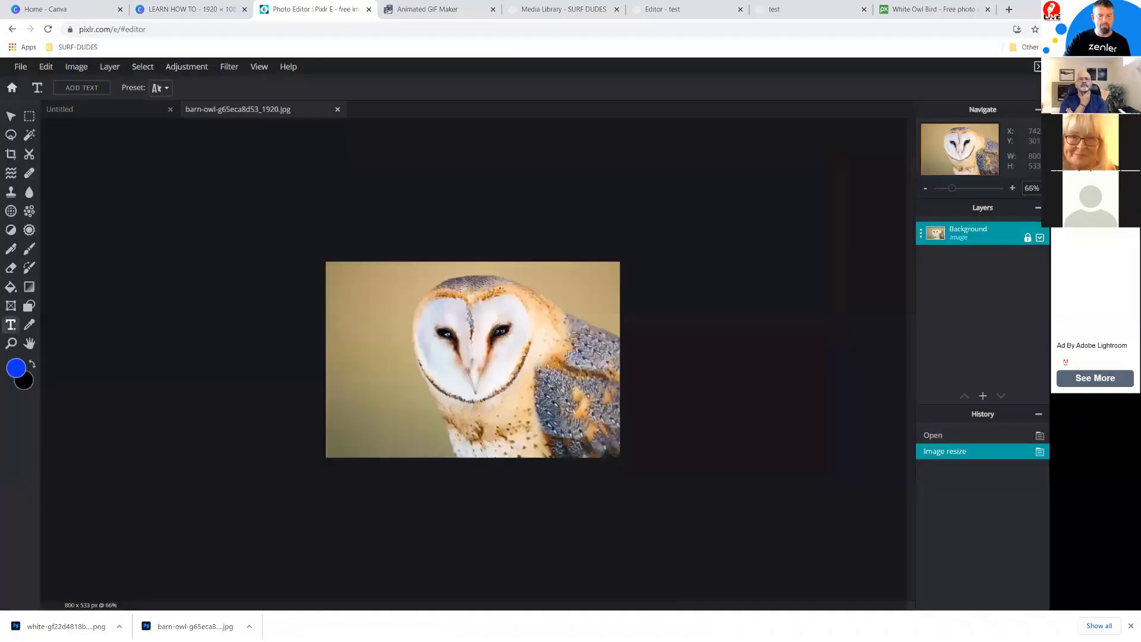
{"action": "left_click", "coordinate": [260, 66]}
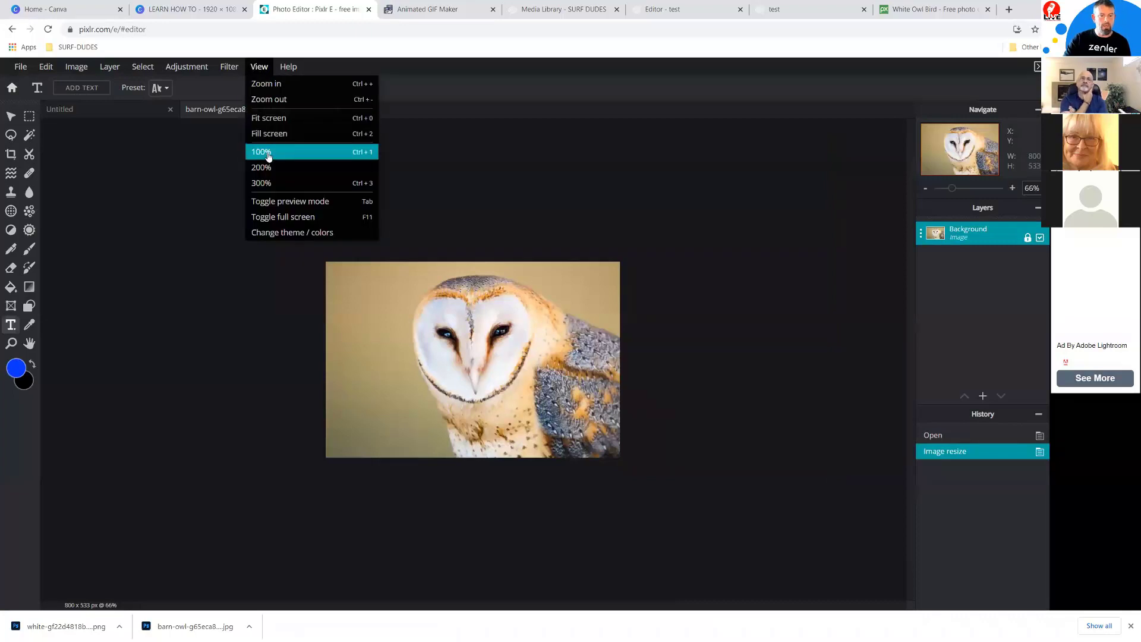
{"action": "left_click", "coordinate": [267, 151]}
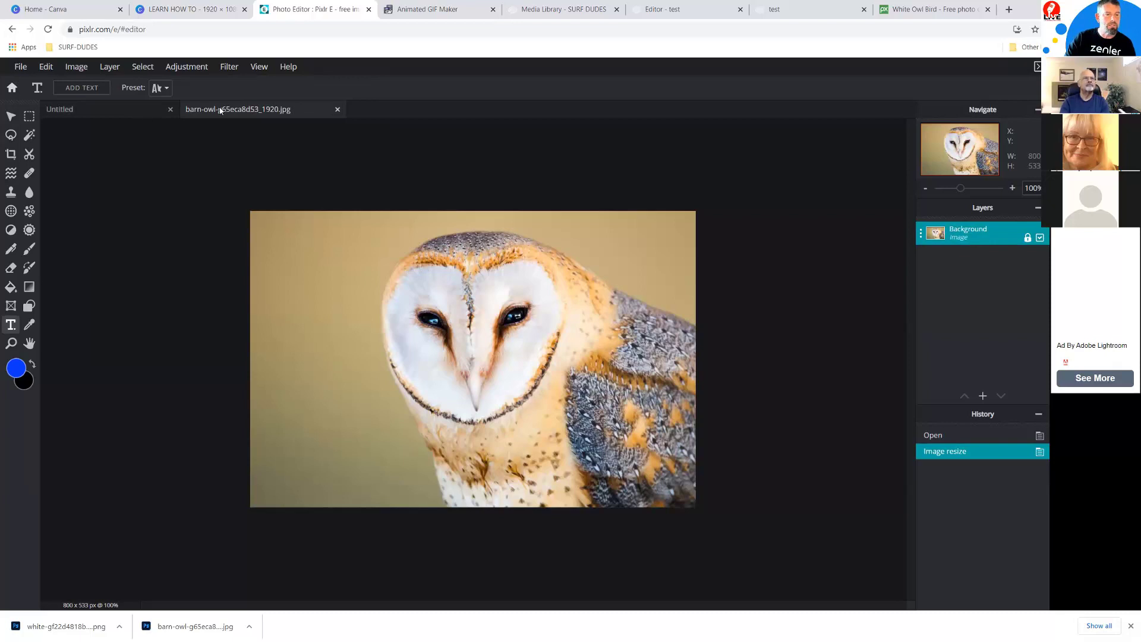
Close the Untitled document with the crazy jumping text and return to the barn owl image.
{"action": "left_click", "coordinate": [159, 109]}
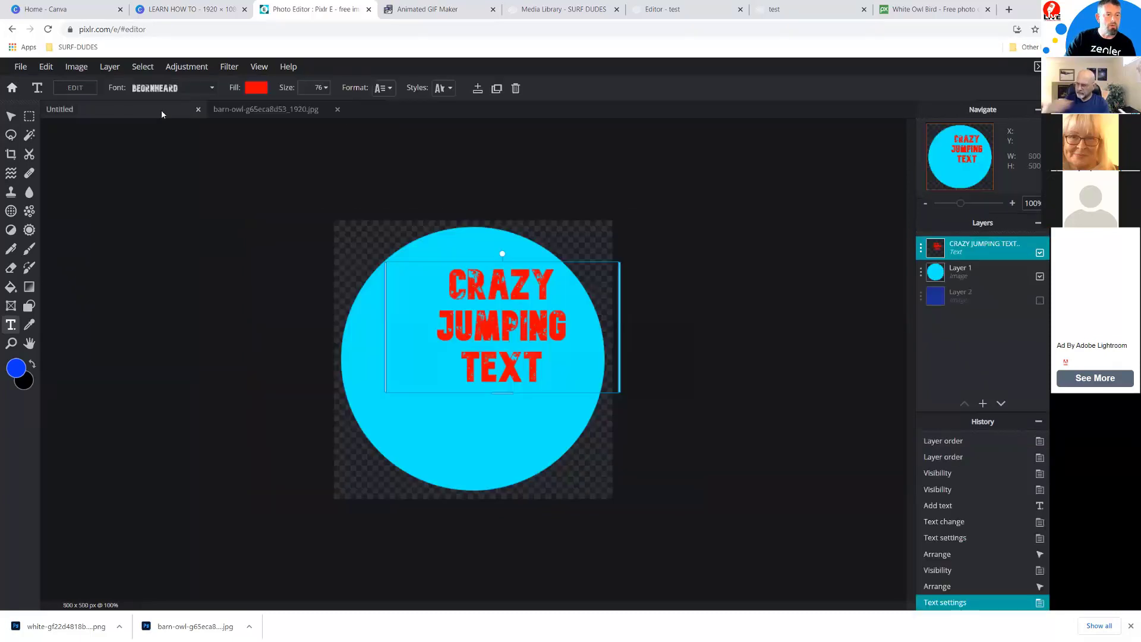
{"action": "left_click", "coordinate": [198, 109]}
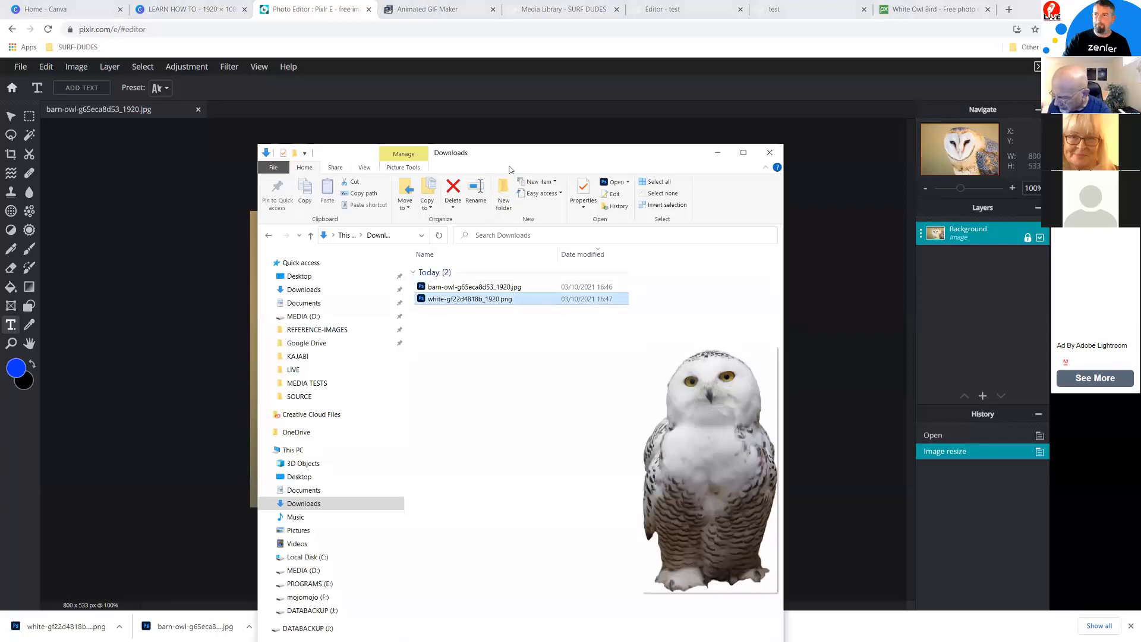
{"action": "left_click", "coordinate": [939, 298]}
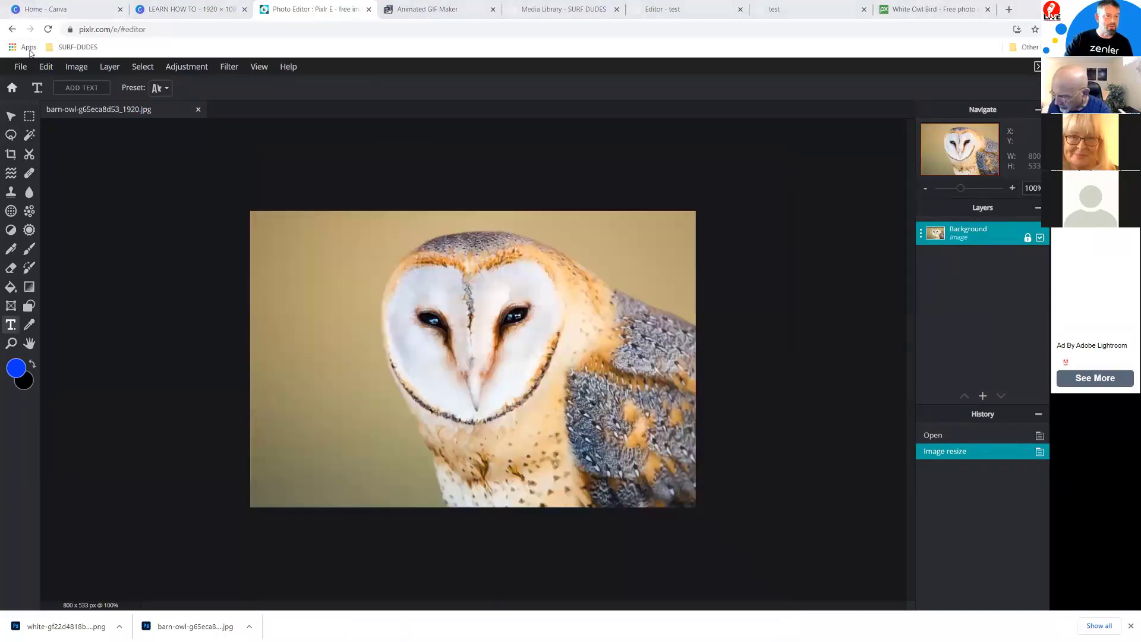
Open white-gf22d4818b_1920.png from the Downloads folder as a second document.
{"action": "left_click", "coordinate": [18, 68]}
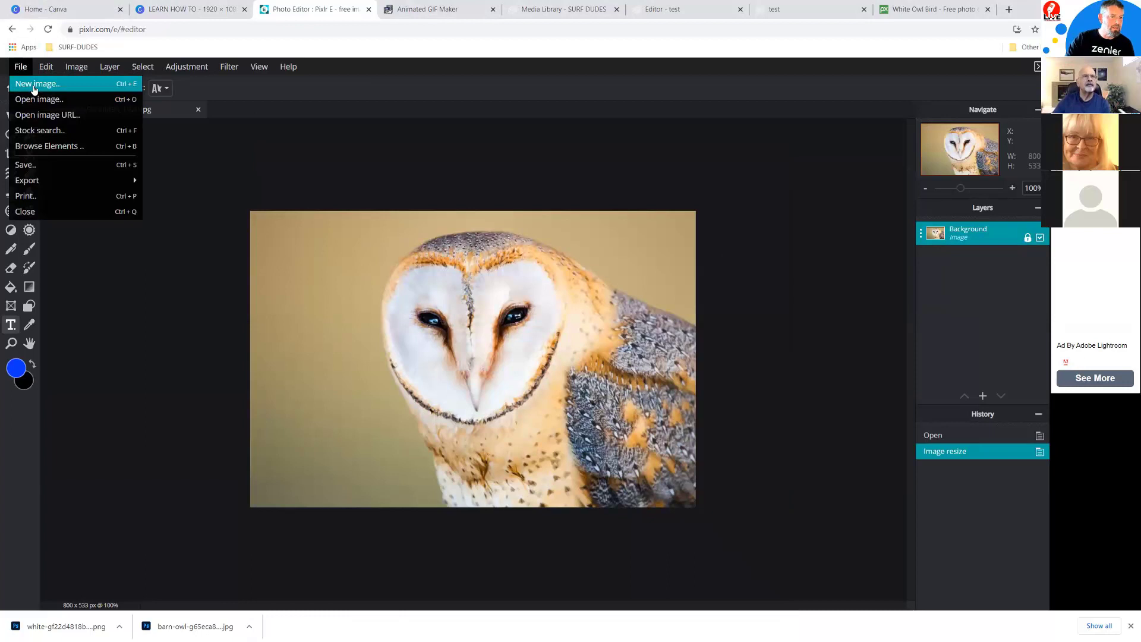
{"action": "left_click", "coordinate": [34, 100]}
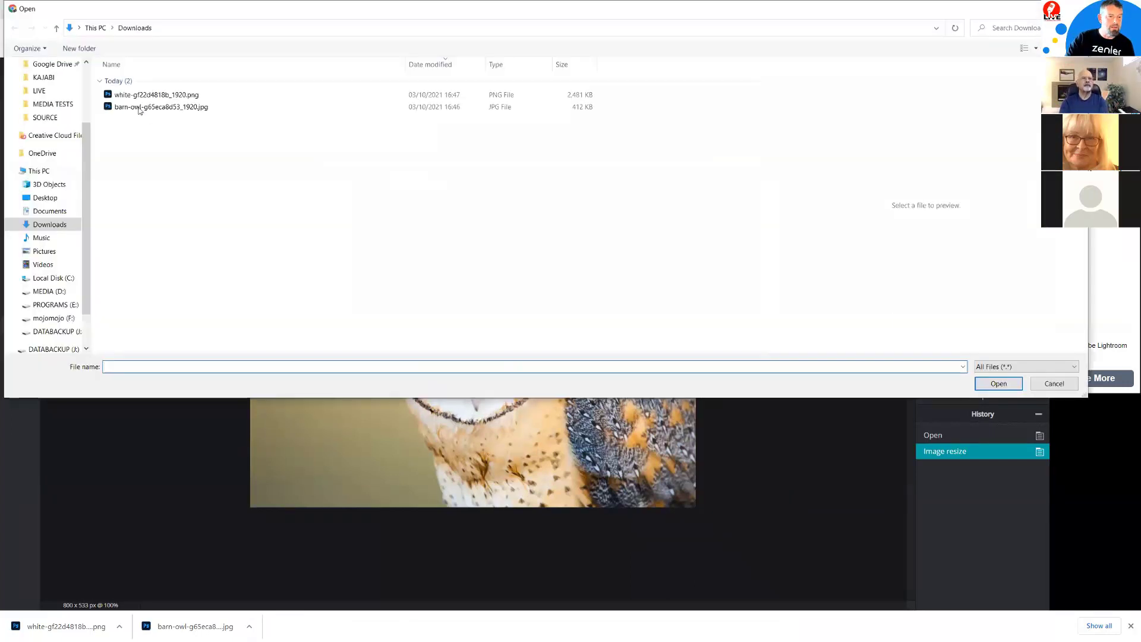
{"action": "left_click", "coordinate": [143, 109]}
{"action": "left_click", "coordinate": [143, 94]}
{"action": "key", "text": "Return"}
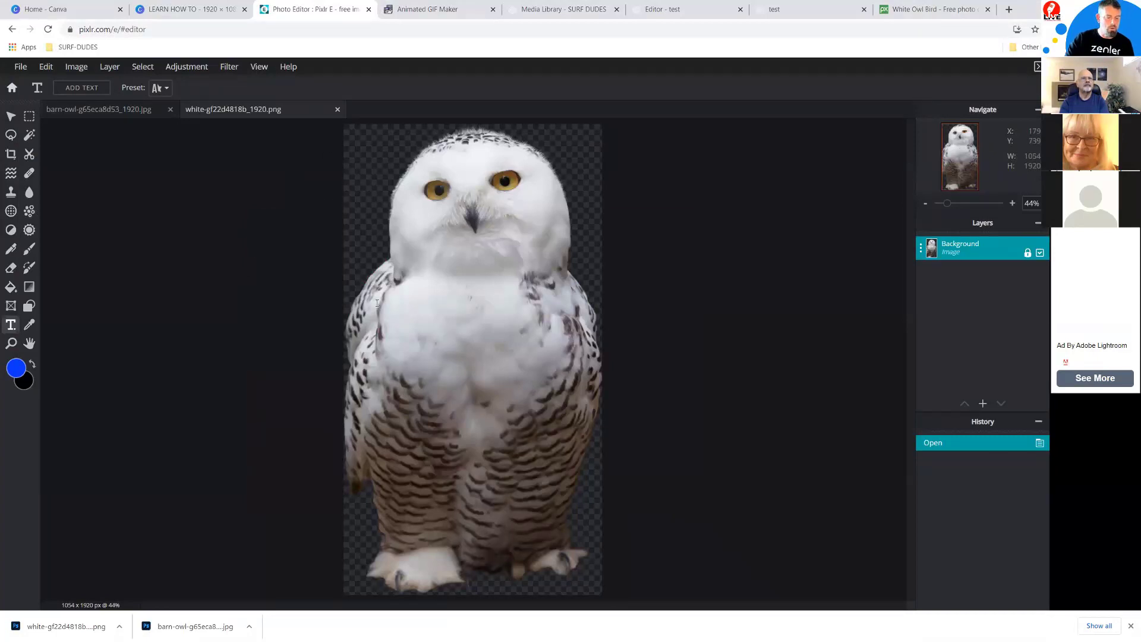
Select the whole white owl image and copy it.
{"action": "left_click", "coordinate": [140, 68]}
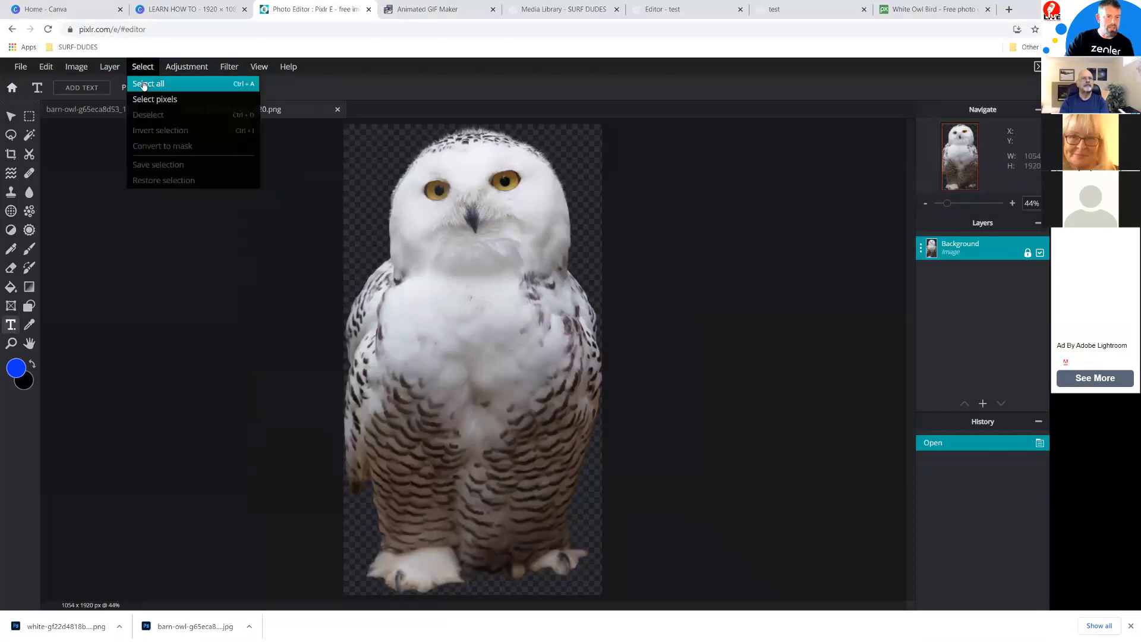
{"action": "left_click", "coordinate": [143, 85]}
{"action": "left_click", "coordinate": [46, 68]}
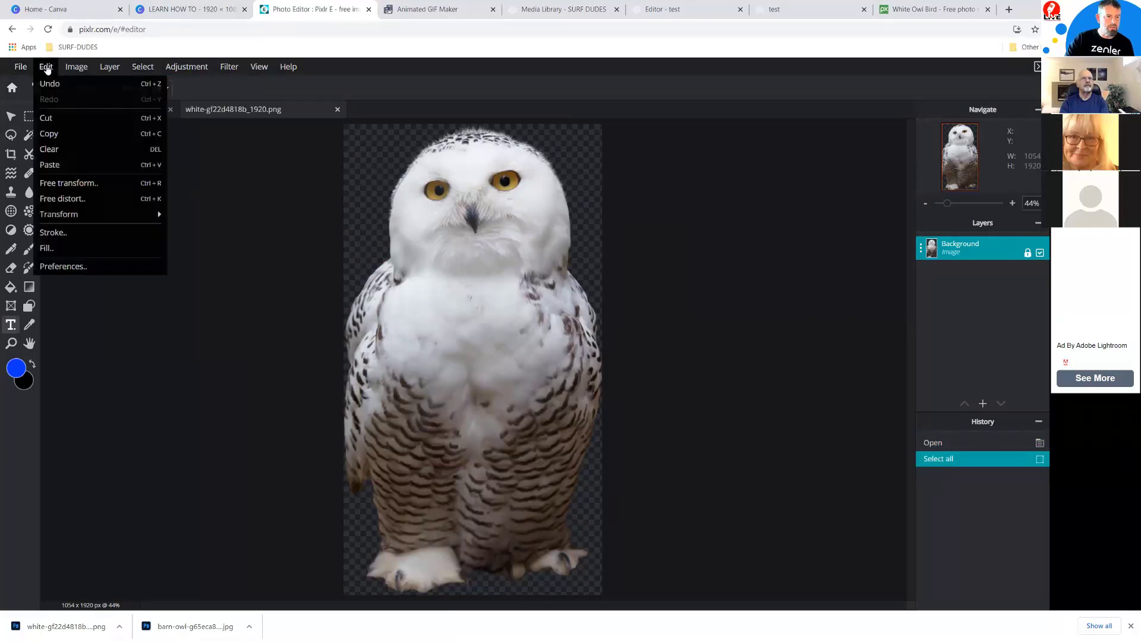
{"action": "left_click", "coordinate": [56, 133]}
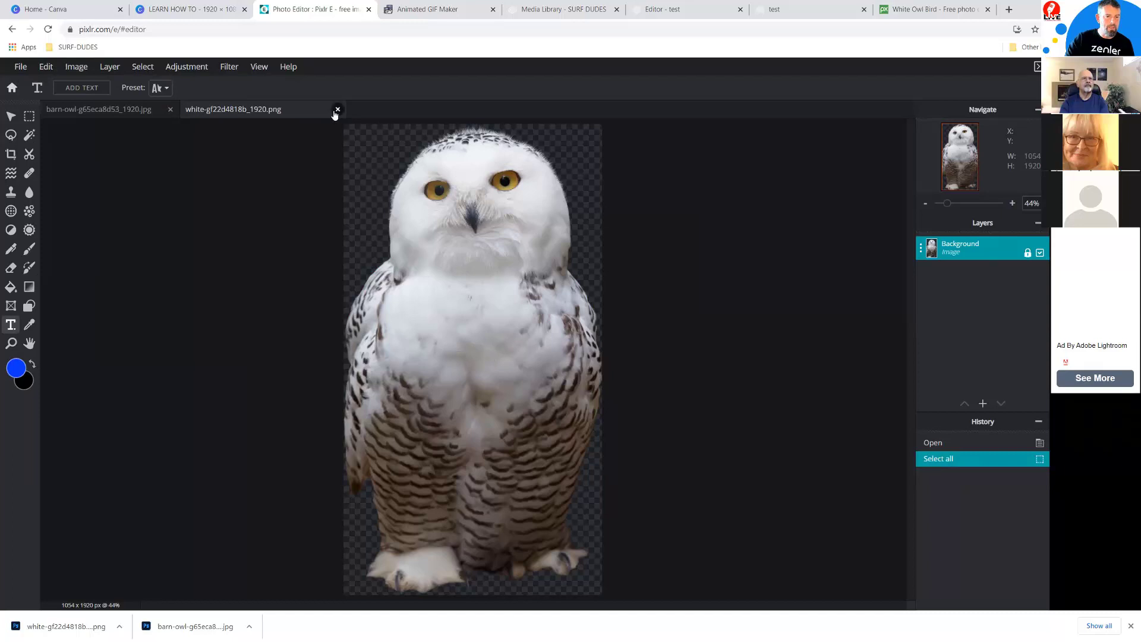
Paste the copied white owl into the barn owl document as a new layer, dismissing the clipboard permission request.
{"action": "left_click", "coordinate": [78, 111]}
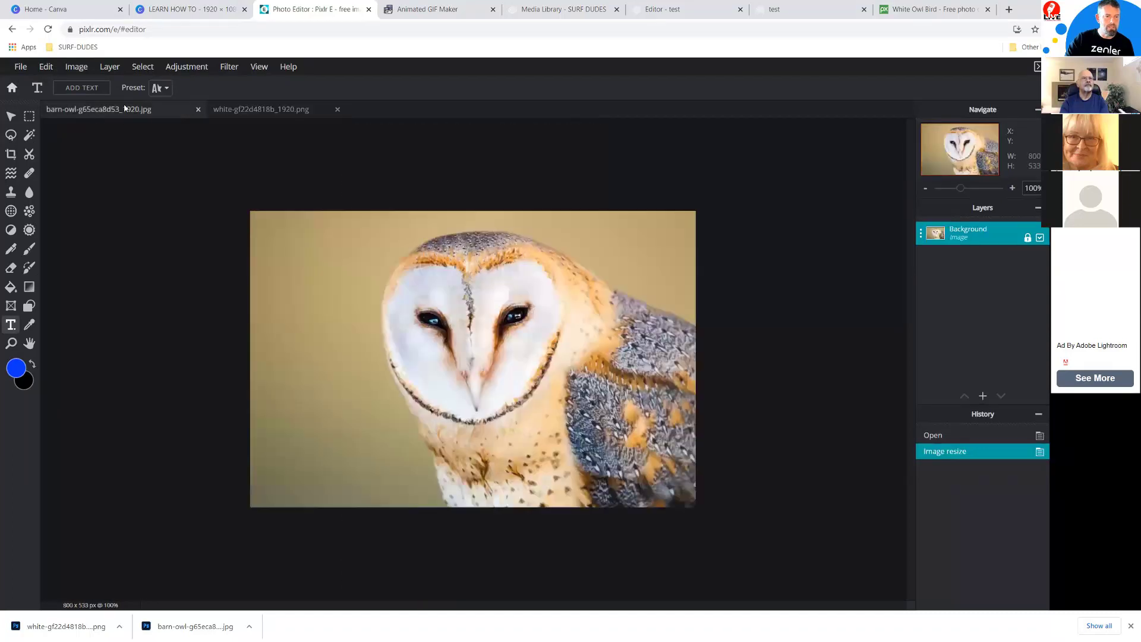
{"action": "left_click", "coordinate": [46, 67]}
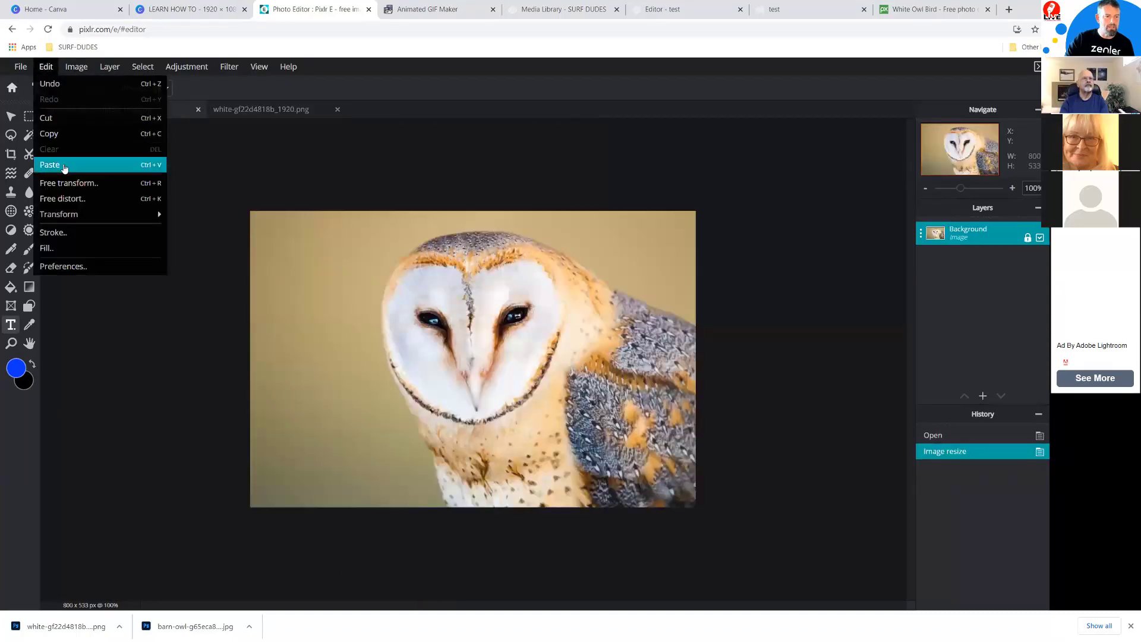
{"action": "left_click", "coordinate": [62, 165]}
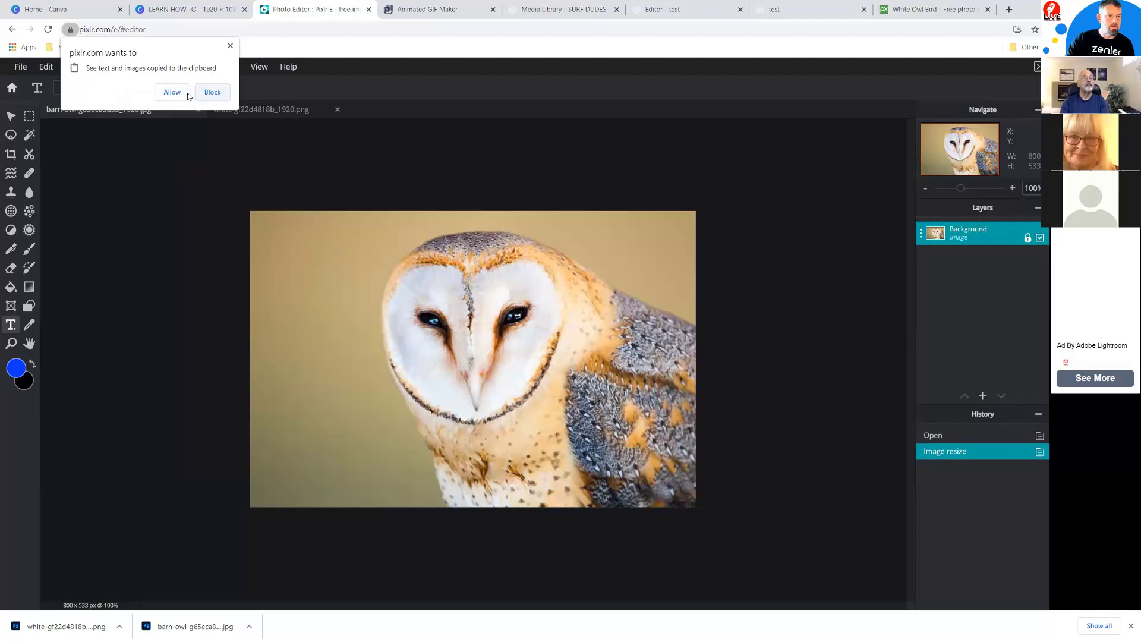
{"action": "left_click", "coordinate": [230, 46]}
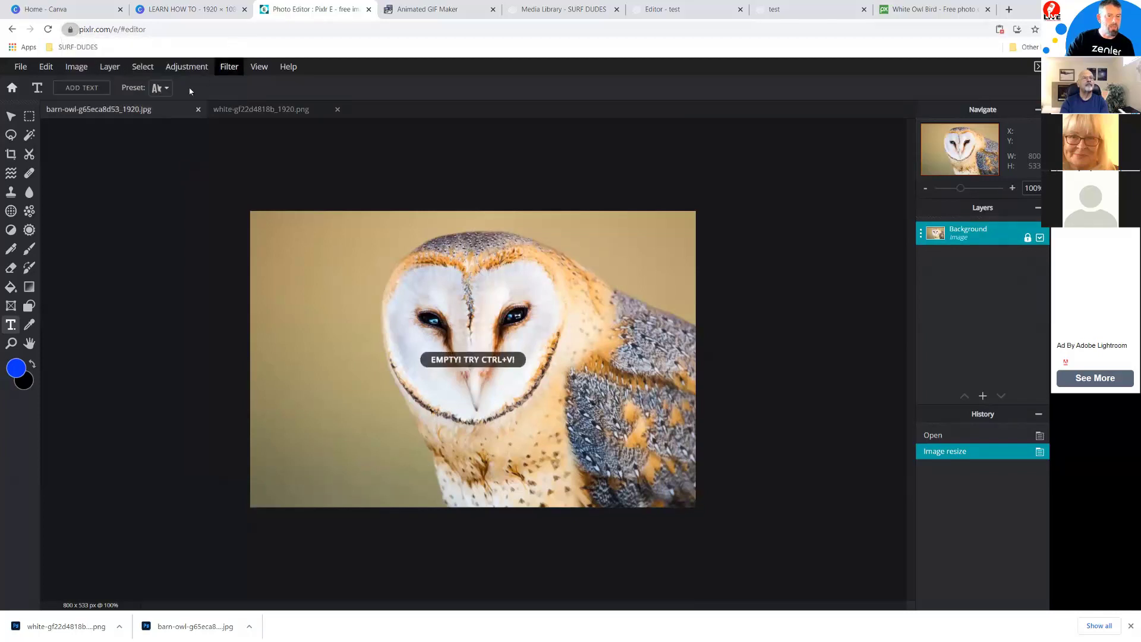
{"action": "left_click", "coordinate": [294, 109]}
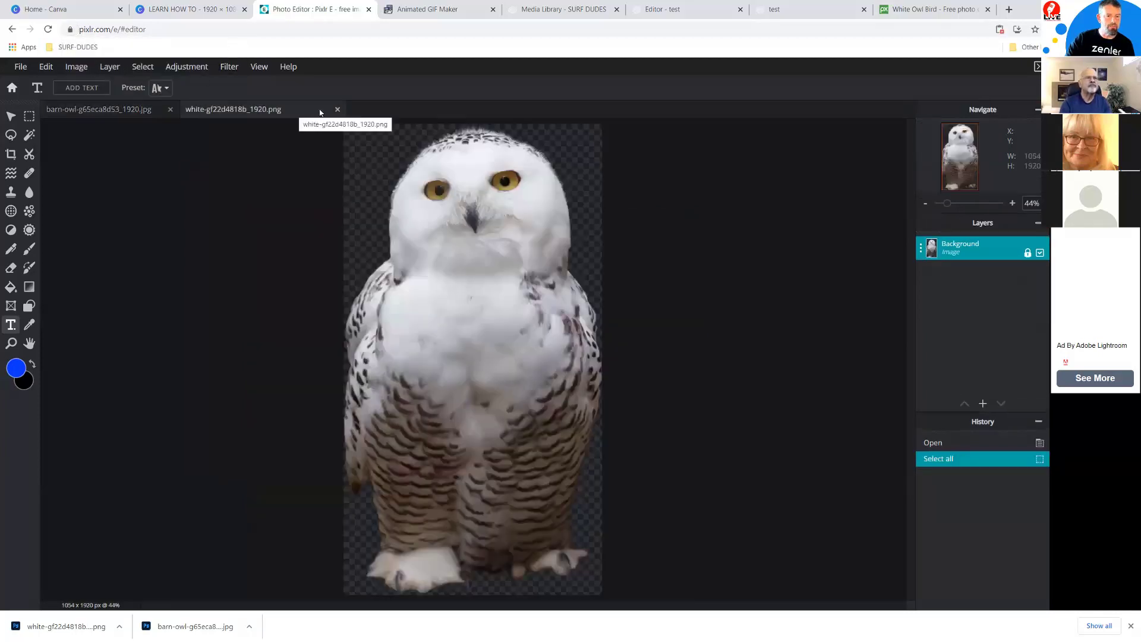
{"action": "left_click", "coordinate": [137, 113]}
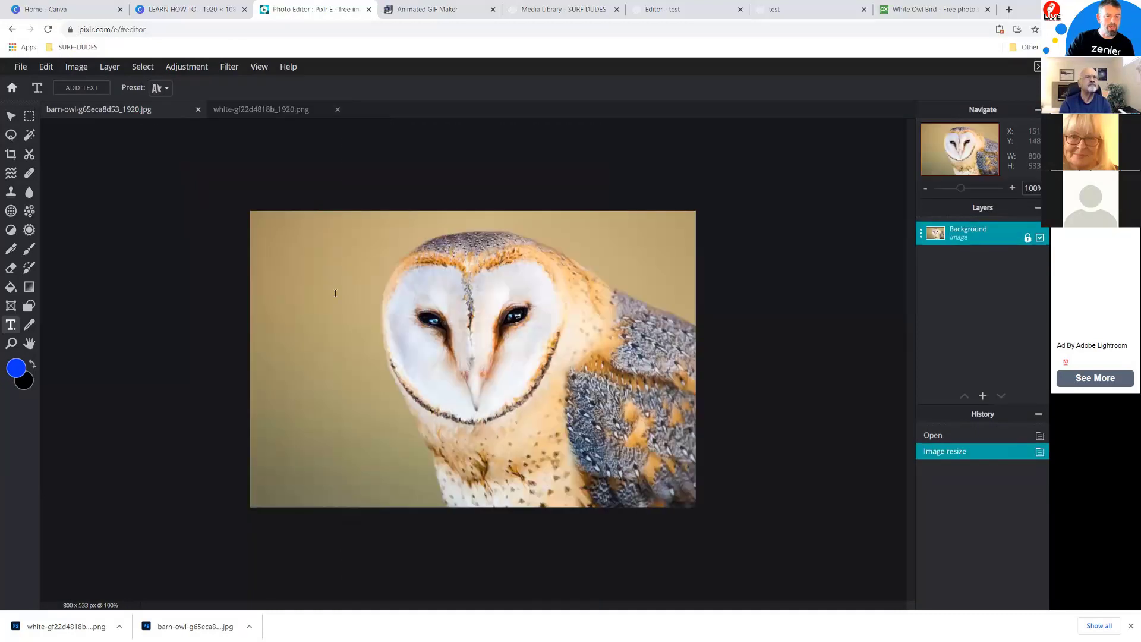
{"action": "key", "text": "ctrl+v"}
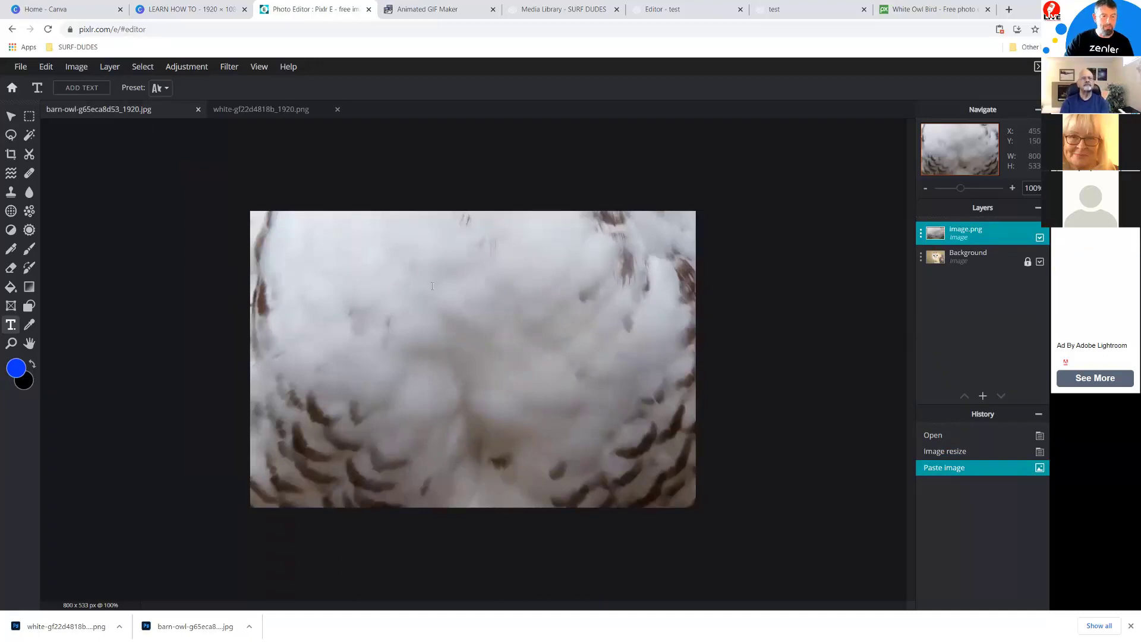
Scale the pasted white owl down to about 267 × 486 px and place it to the left of the barn owl's face.
{"action": "left_click", "coordinate": [11, 117]}
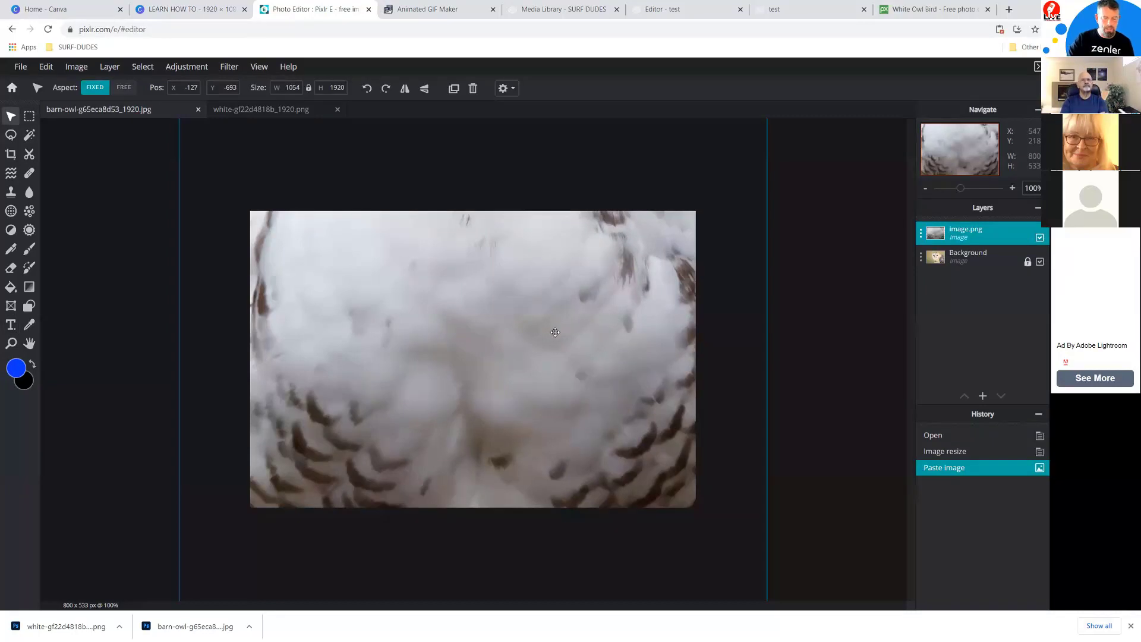
{"action": "scroll", "coordinate": [555, 333], "scroll_direction": "down", "scroll_amount": 6}
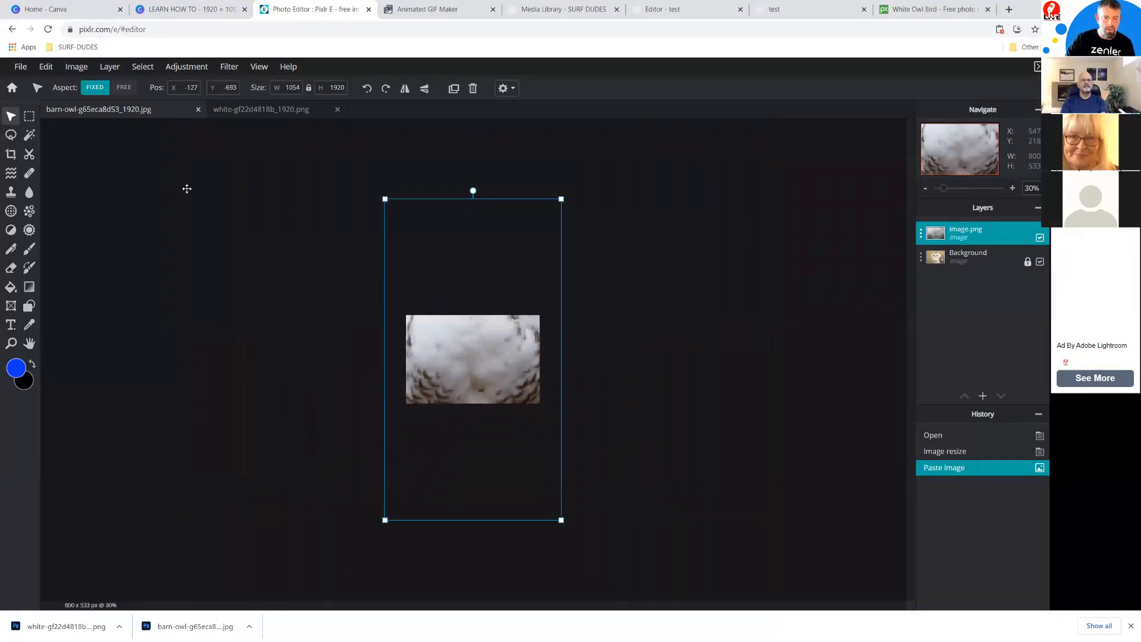
{"action": "left_click_drag", "start_coordinate": [383, 200], "coordinate": [433, 372]}
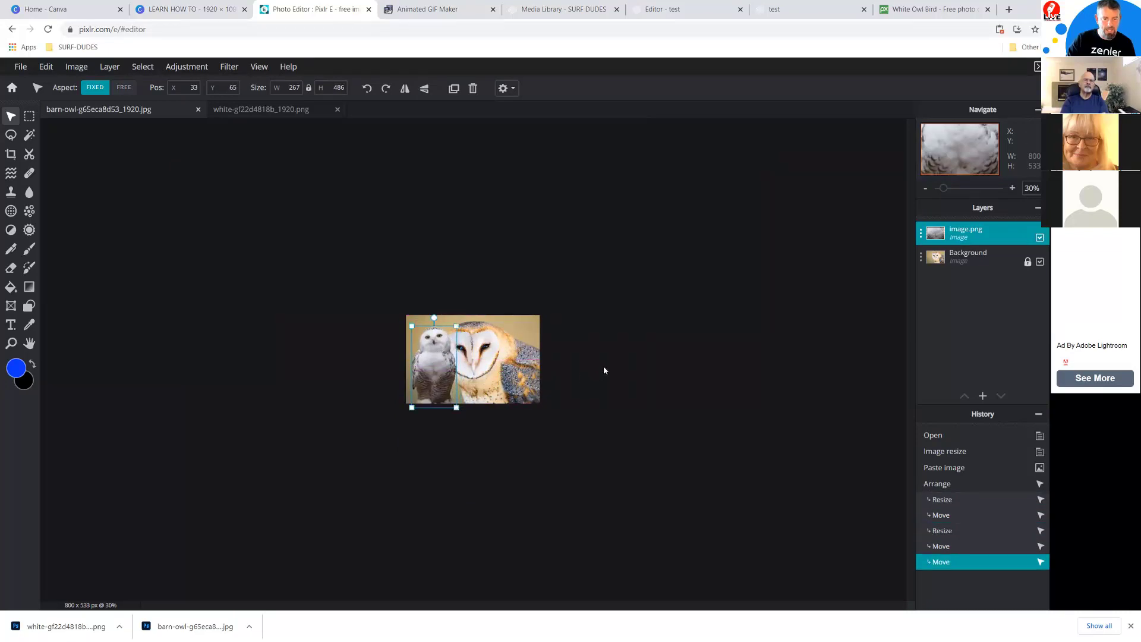
{"action": "left_click", "coordinate": [546, 355]}
Hide the white owl layer above the barn owl background.
{"action": "scroll", "coordinate": [657, 340], "scroll_direction": "up", "scroll_amount": 4}
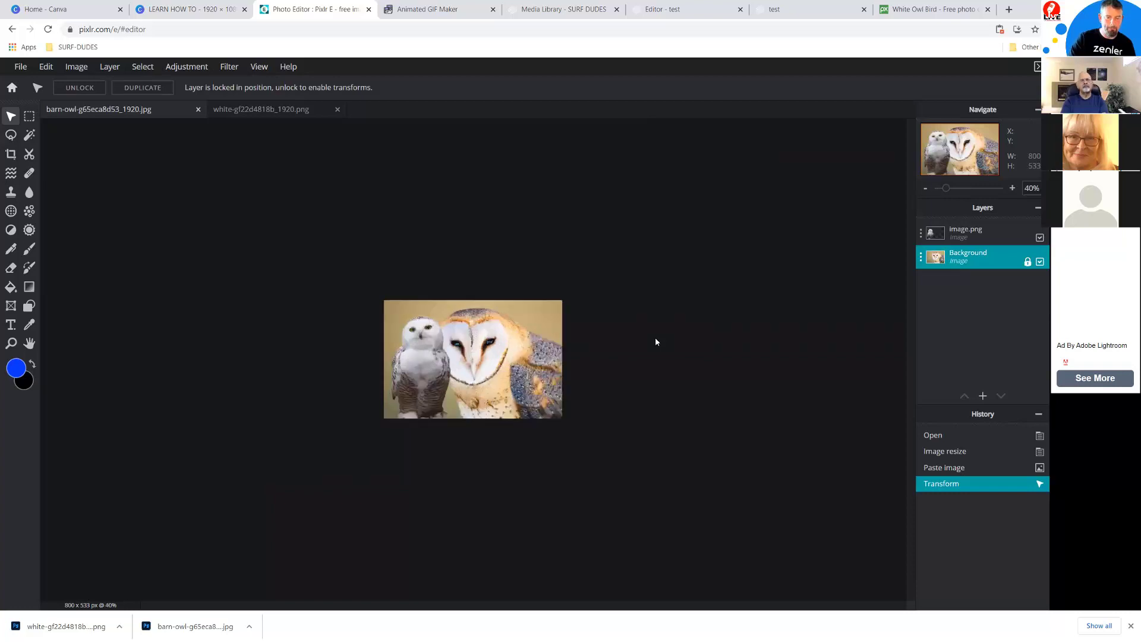
{"action": "scroll", "coordinate": [656, 341], "scroll_direction": "up", "scroll_amount": 1}
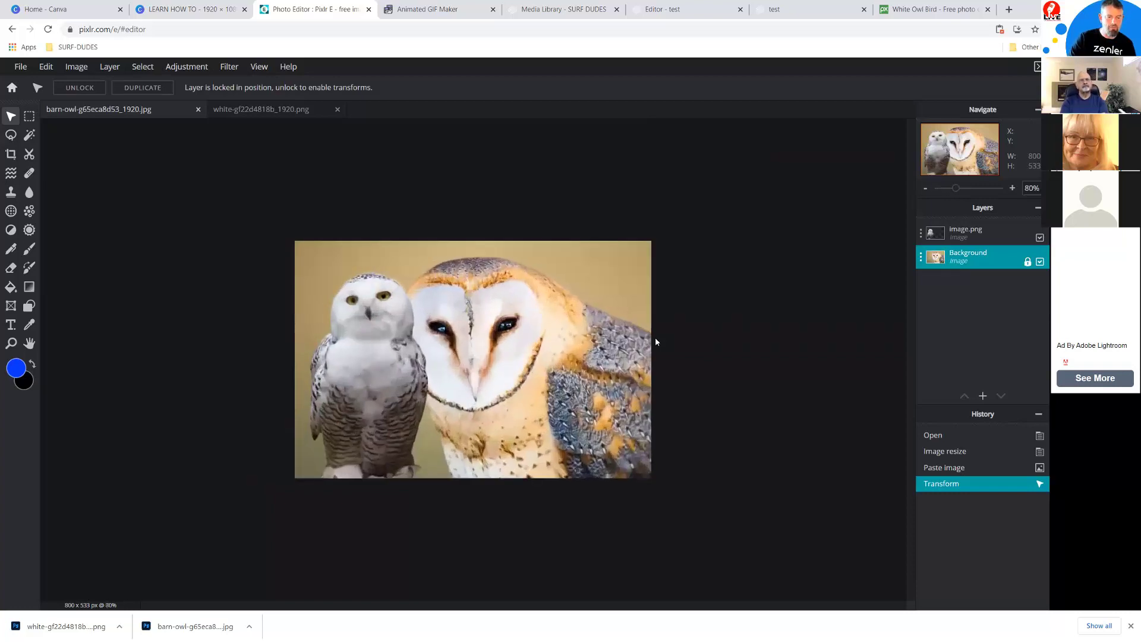
{"action": "scroll", "coordinate": [656, 342], "scroll_direction": "up", "scroll_amount": 1}
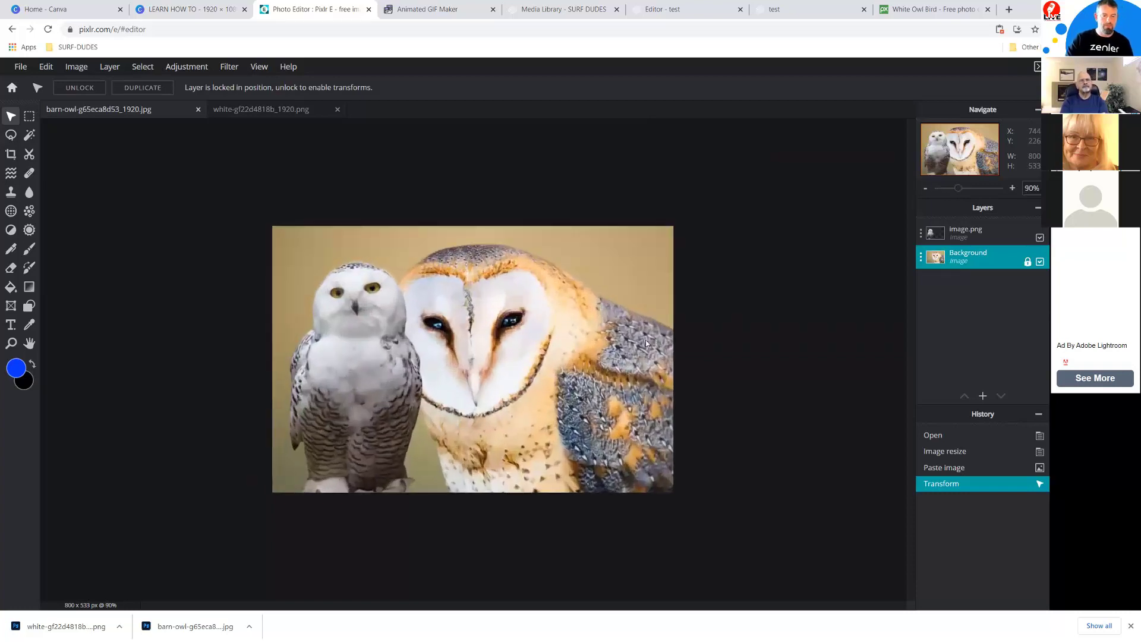
{"action": "left_click", "coordinate": [1040, 238]}
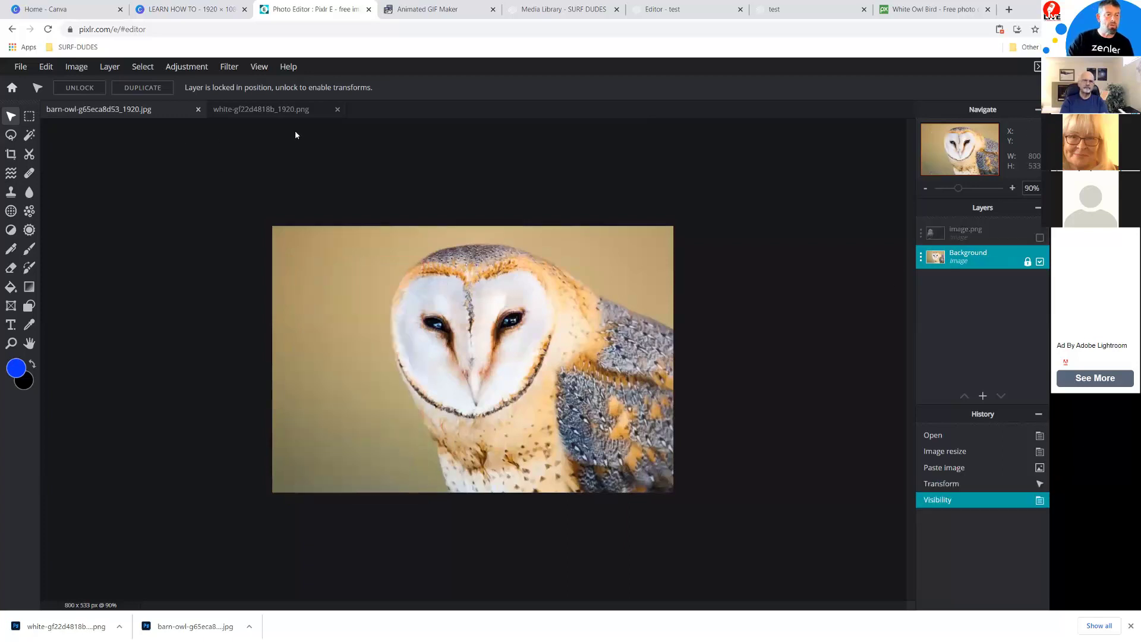
Close the white-gf22d4818b_1920.png image and review the recoloured owl examples on the surf-dudes test page.
{"action": "left_click", "coordinate": [338, 110]}
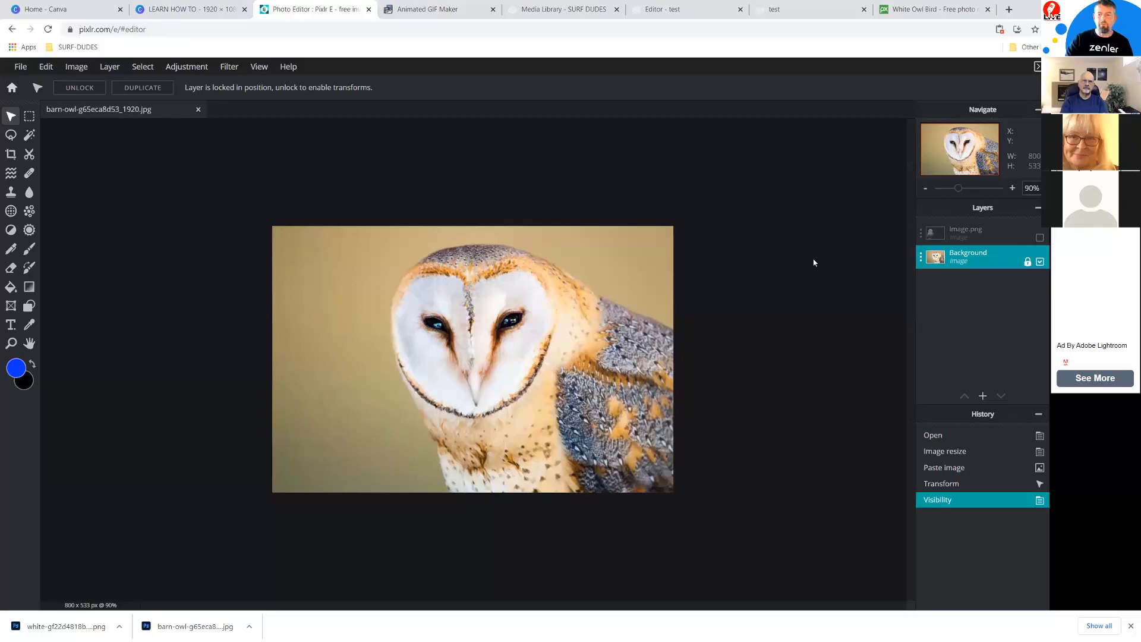
{"action": "left_click", "coordinate": [774, 10]}
{"action": "scroll", "coordinate": [542, 333], "scroll_direction": "down", "scroll_amount": 9}
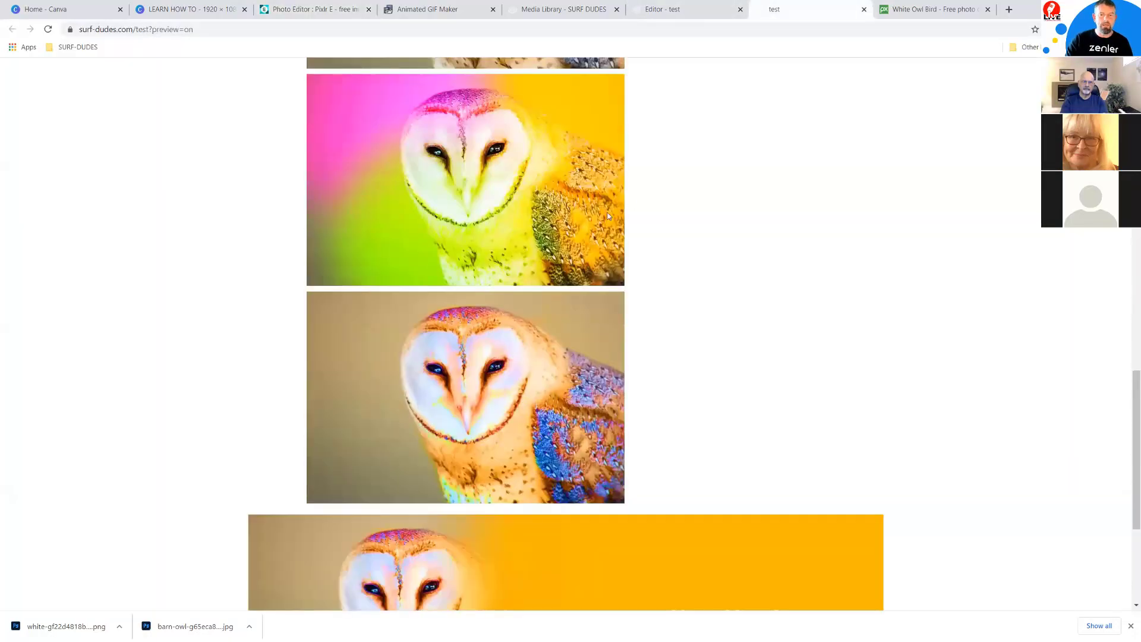
{"action": "scroll", "coordinate": [608, 215], "scroll_direction": "up", "scroll_amount": 4}
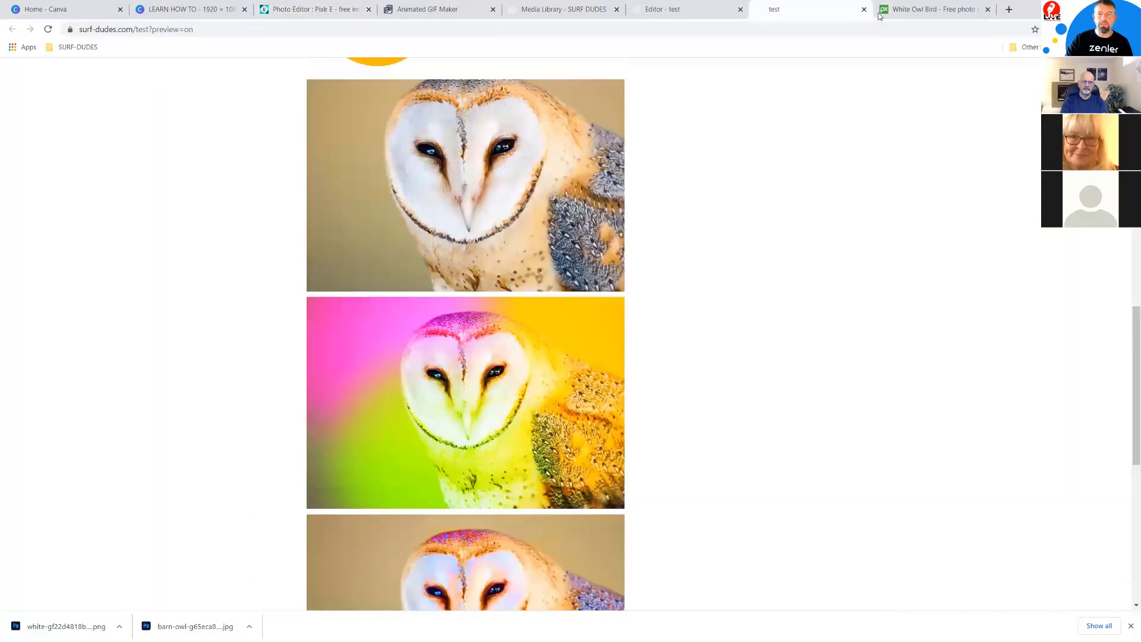
{"action": "left_click", "coordinate": [671, 11]}
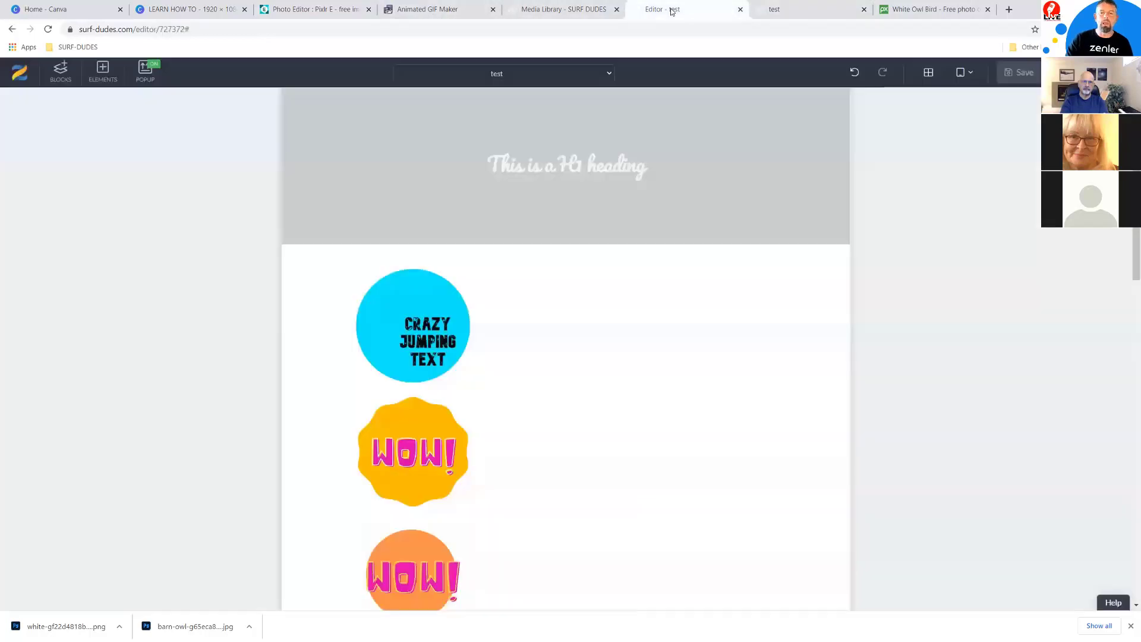
{"action": "left_click", "coordinate": [331, 13]}
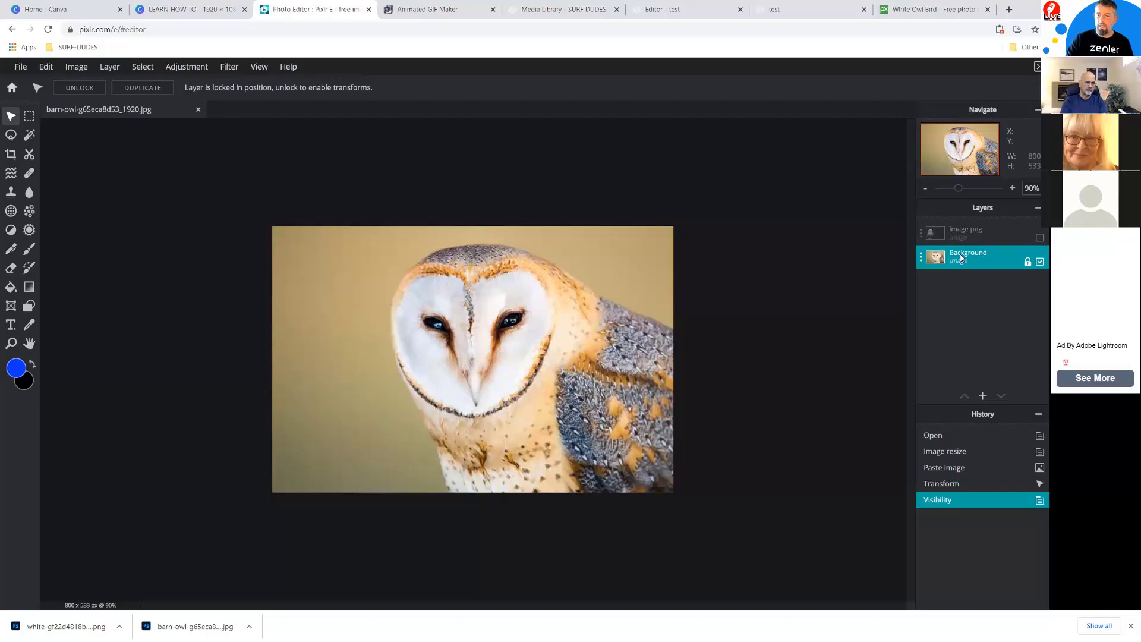
Add an empty layer directly above the barn owl's Background layer.
{"action": "left_click", "coordinate": [983, 397]}
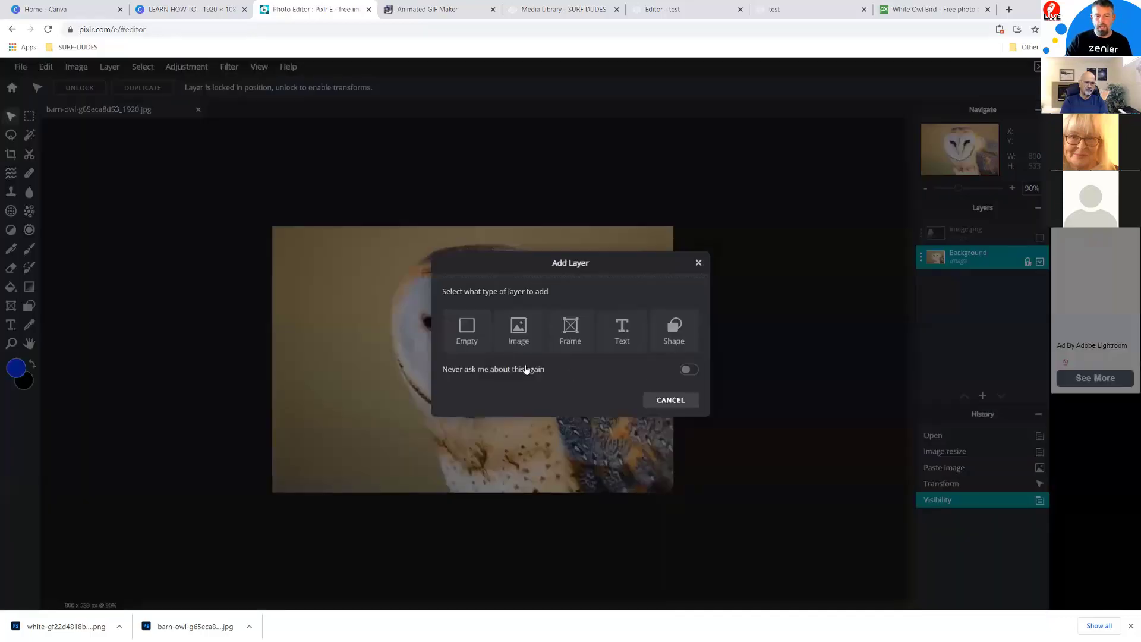
{"action": "left_click", "coordinate": [466, 331]}
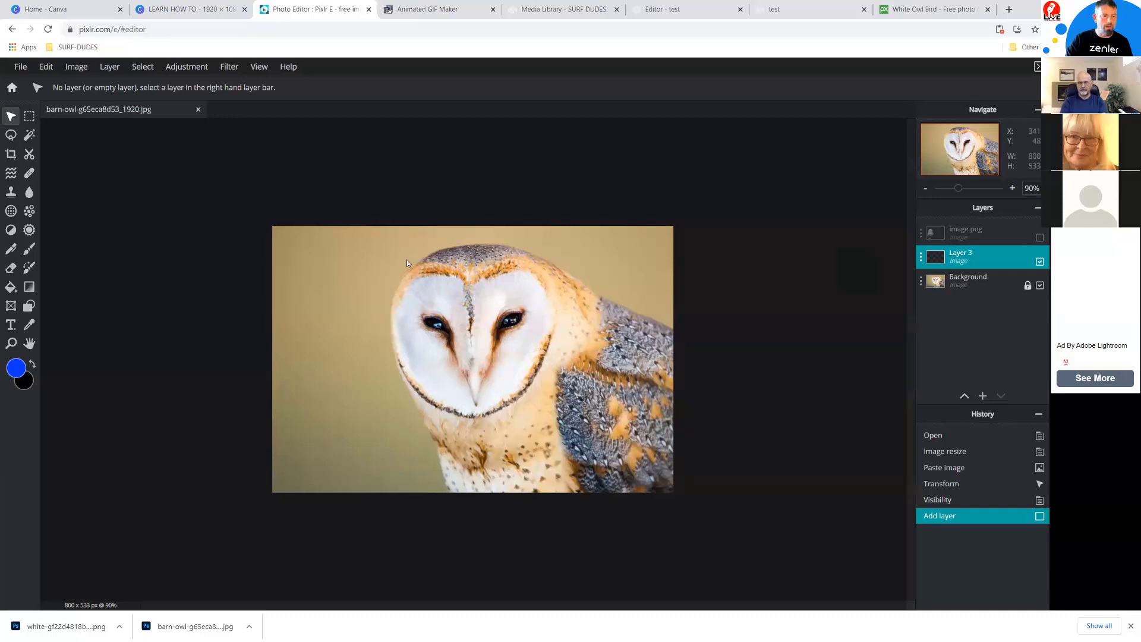
Activate the Brush tool and set its size to 520 px.
{"action": "left_click", "coordinate": [31, 252]}
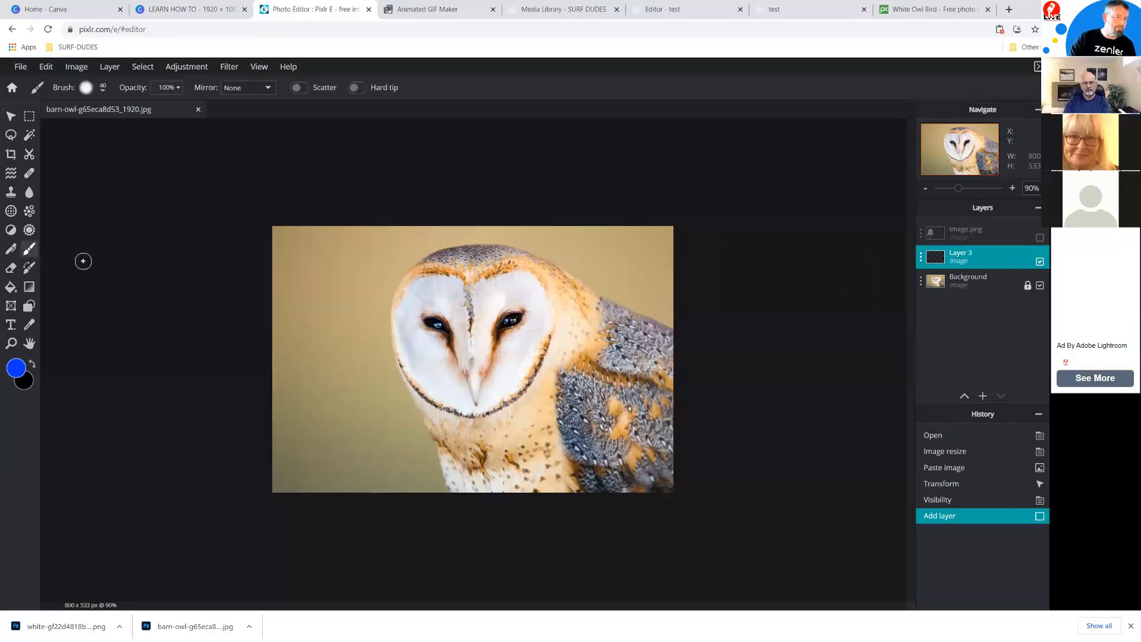
{"action": "left_click", "coordinate": [102, 91]}
{"action": "mouse_move", "coordinate": [107, 128]}
{"action": "left_mouse_down"}
{"action": "mouse_move", "coordinate": [141, 127]}
{"action": "mouse_move", "coordinate": [124, 160]}
{"action": "mouse_move", "coordinate": [149, 158]}
{"action": "mouse_move", "coordinate": [98, 159]}
{"action": "mouse_move", "coordinate": [142, 158]}
{"action": "mouse_move", "coordinate": [130, 158]}
{"action": "mouse_move", "coordinate": [145, 129]}
{"action": "mouse_move", "coordinate": [173, 132]}
{"action": "left_mouse_up"}
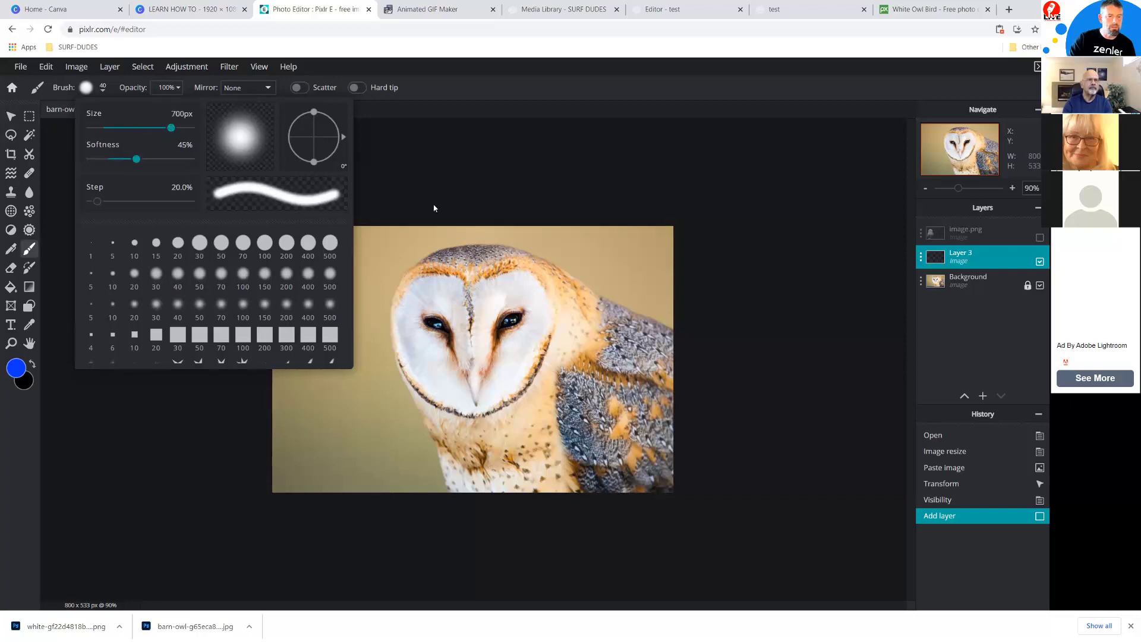
{"action": "left_click", "coordinate": [532, 191]}
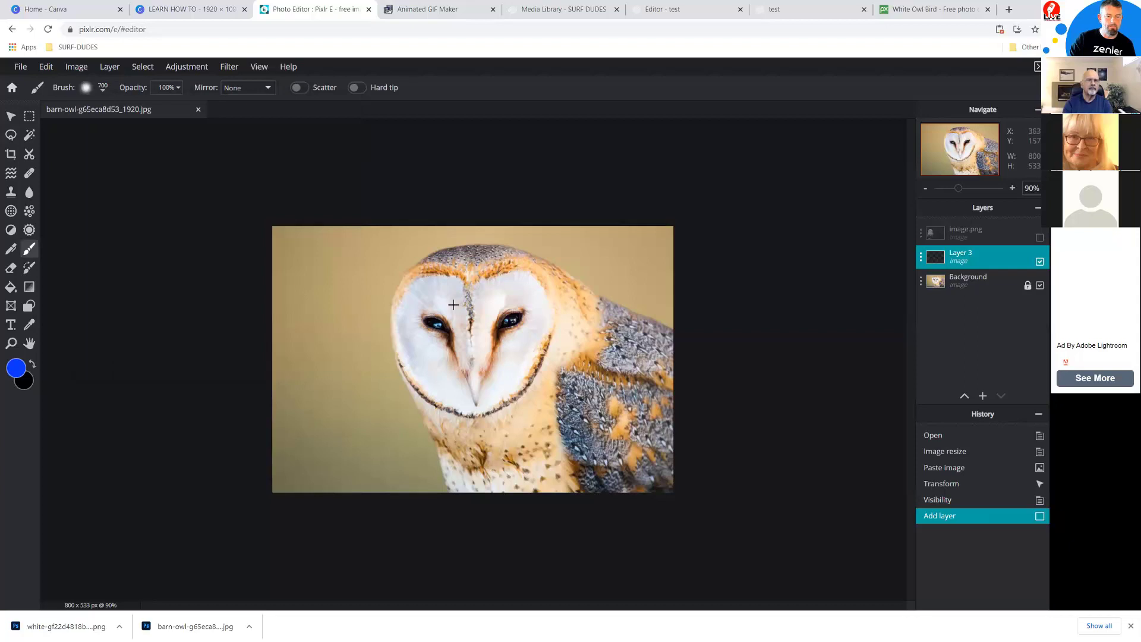
{"action": "left_click", "coordinate": [103, 89]}
{"action": "left_click_drag", "start_coordinate": [166, 131], "coordinate": [136, 128]}
{"action": "left_click", "coordinate": [104, 91]}
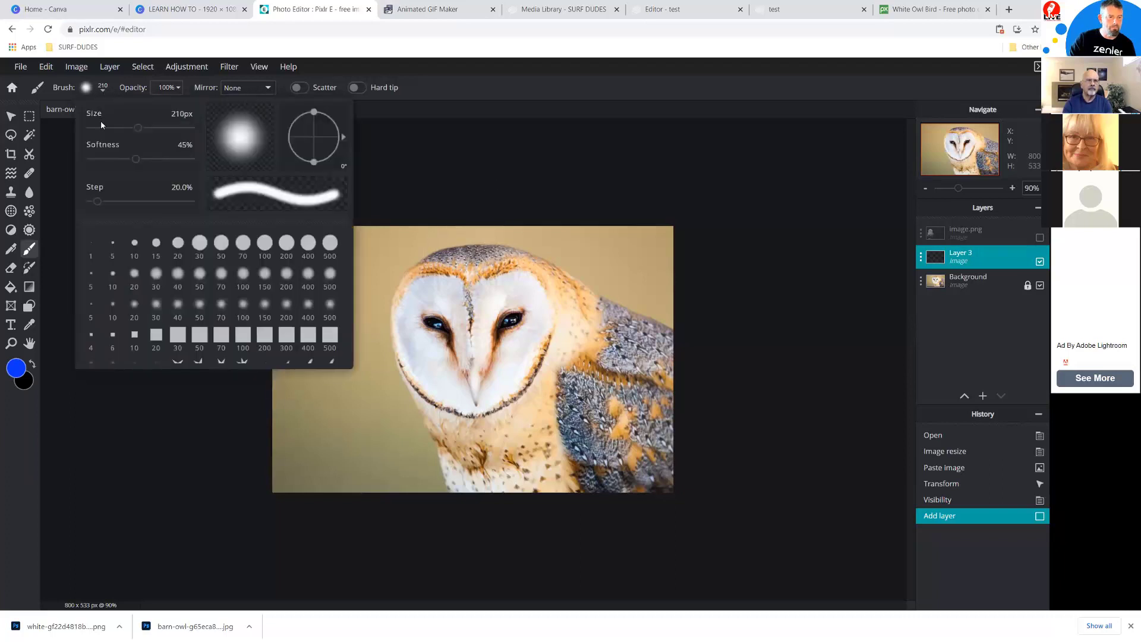
{"action": "left_click_drag", "start_coordinate": [141, 130], "coordinate": [161, 130]}
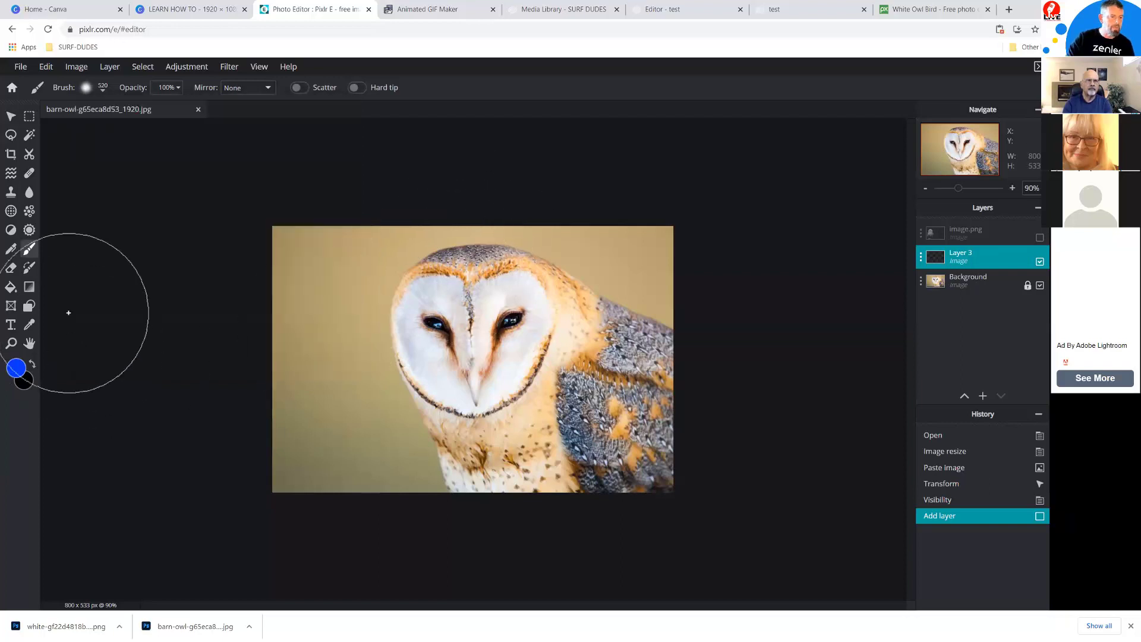
Paint the upper-right area of the new layer in light blue #09C1FE, covering the owl's right side.
{"action": "left_click", "coordinate": [17, 369]}
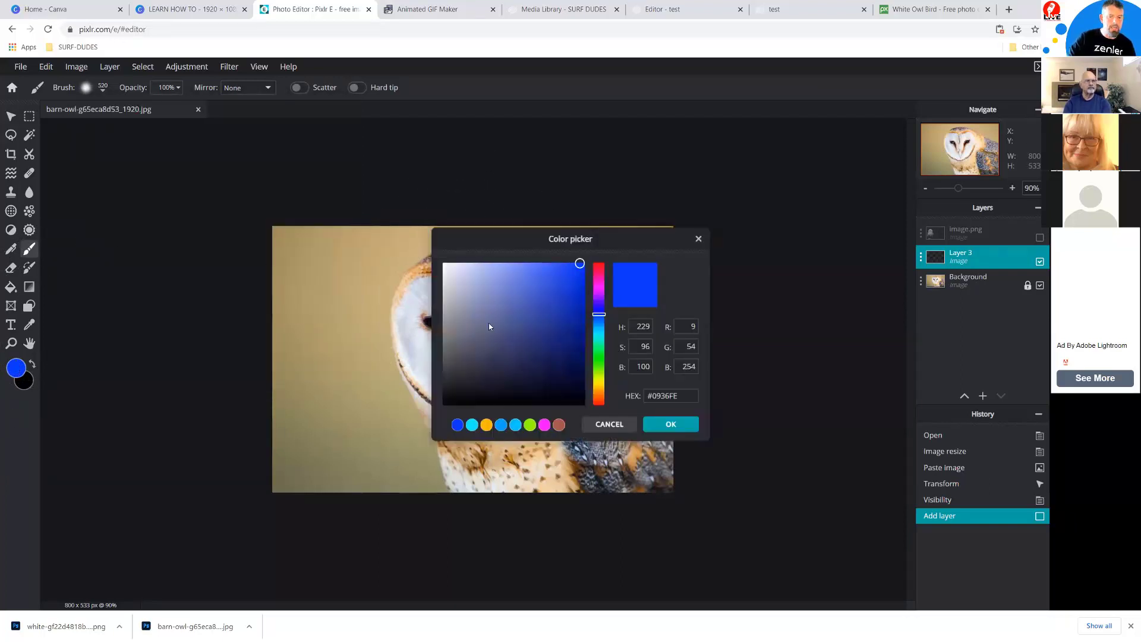
{"action": "left_click", "coordinate": [601, 328]}
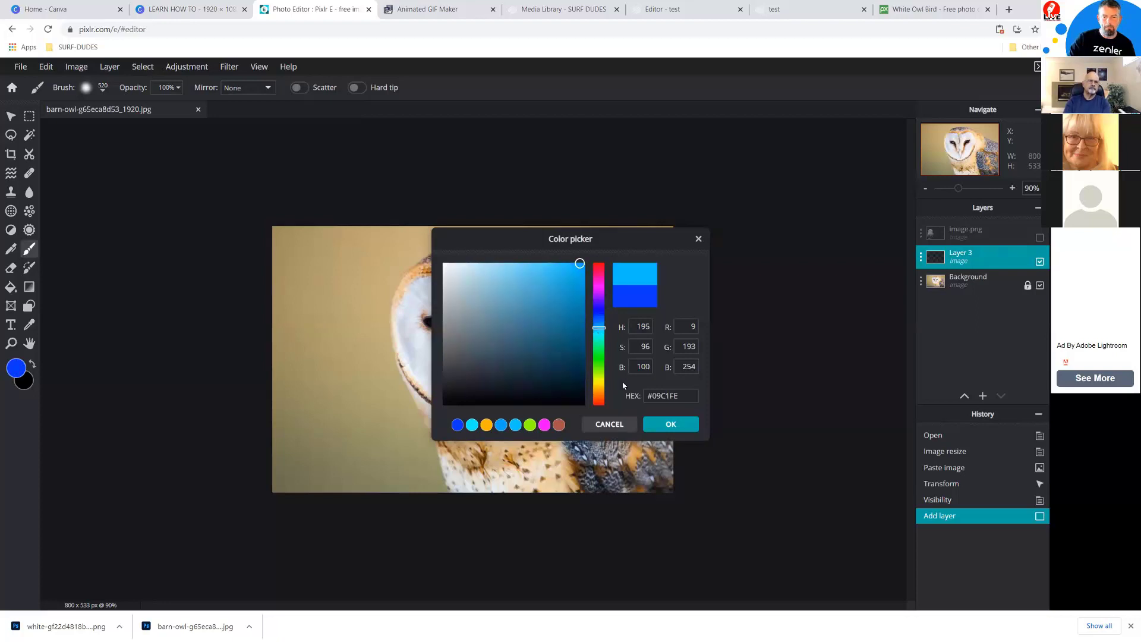
{"action": "left_click", "coordinate": [662, 425]}
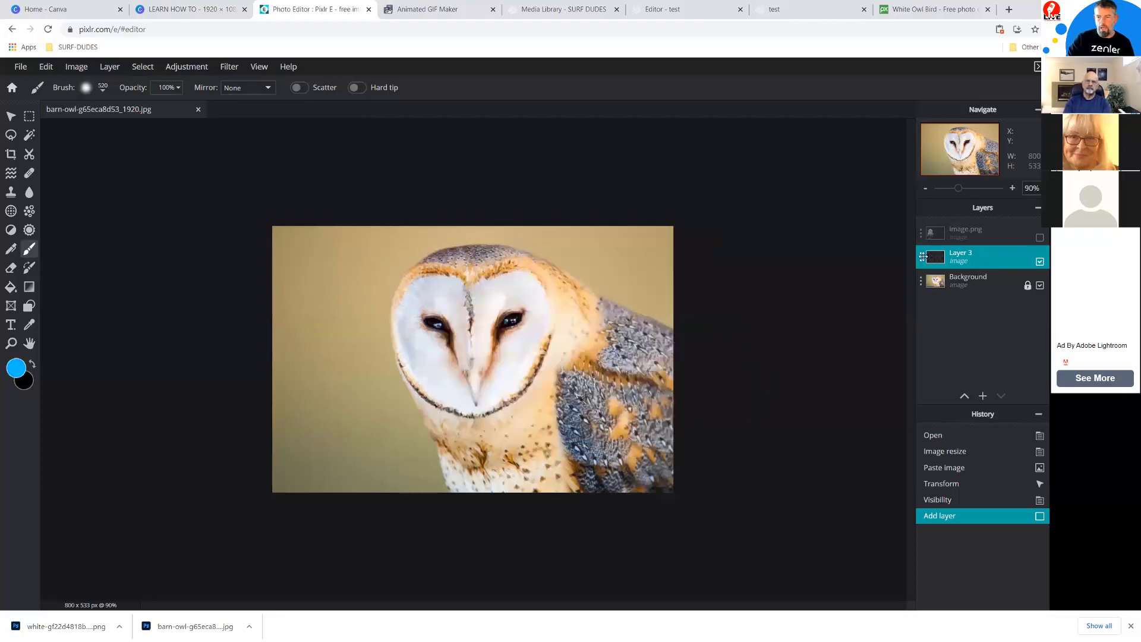
{"action": "mouse_move", "coordinate": [550, 305]}
{"action": "left_mouse_down"}
{"action": "mouse_move", "coordinate": [522, 289]}
{"action": "mouse_move", "coordinate": [528, 270]}
{"action": "mouse_move", "coordinate": [570, 247]}
{"action": "mouse_move", "coordinate": [667, 301]}
{"action": "mouse_move", "coordinate": [606, 335]}
{"action": "mouse_move", "coordinate": [500, 252]}
{"action": "left_mouse_up"}
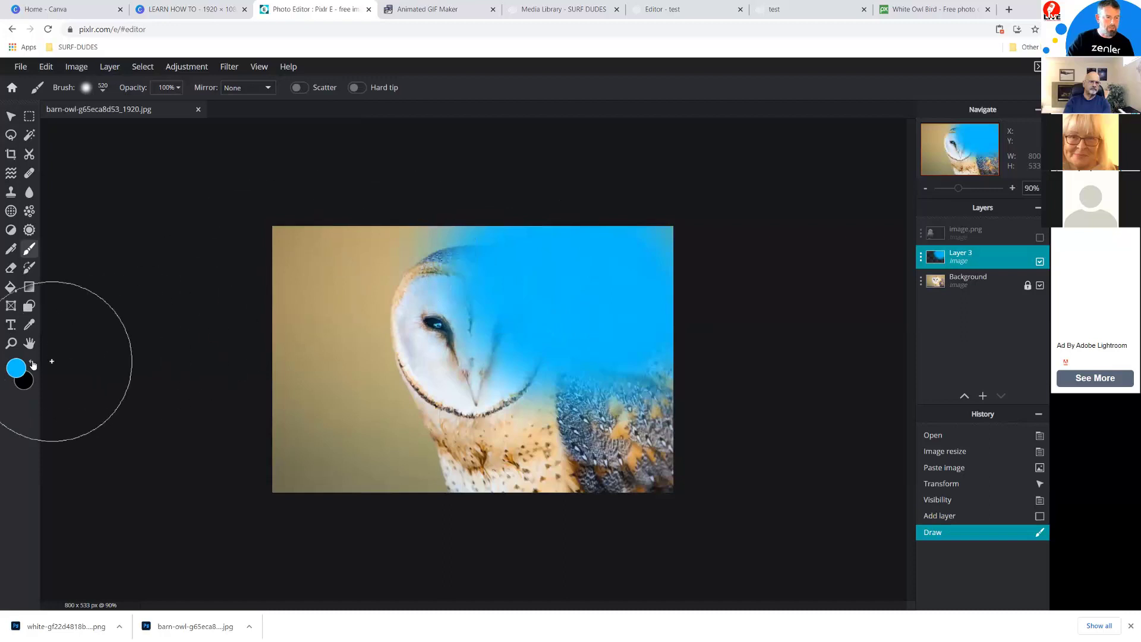
Paint the upper-left area of the layer in orange from the recent colours.
{"action": "left_click", "coordinate": [16, 368]}
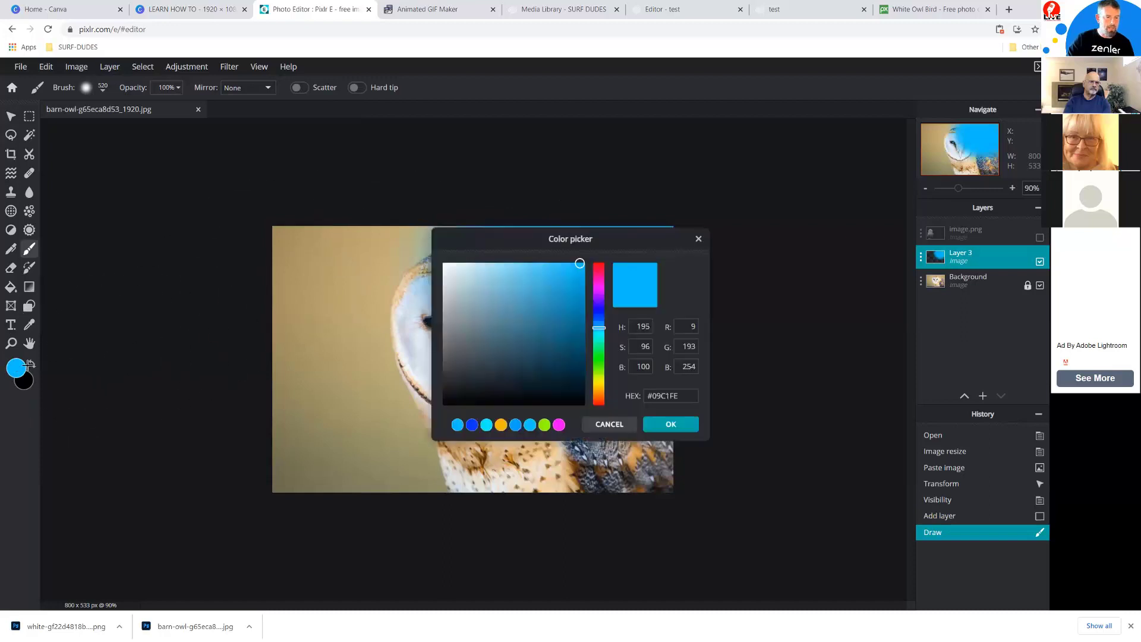
{"action": "left_click", "coordinate": [501, 425]}
{"action": "left_click", "coordinate": [671, 425]}
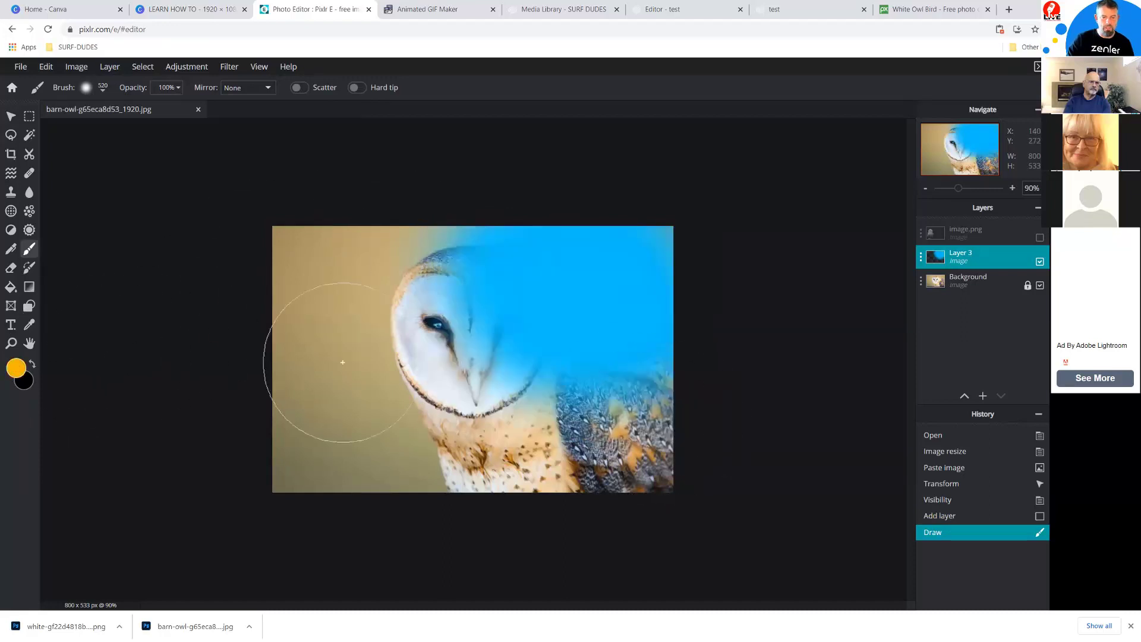
{"action": "mouse_move", "coordinate": [333, 290]}
{"action": "left_mouse_down"}
{"action": "mouse_move", "coordinate": [387, 282]}
{"action": "mouse_move", "coordinate": [452, 297]}
{"action": "mouse_move", "coordinate": [464, 321]}
{"action": "mouse_move", "coordinate": [416, 349]}
{"action": "mouse_move", "coordinate": [369, 350]}
{"action": "left_mouse_up"}
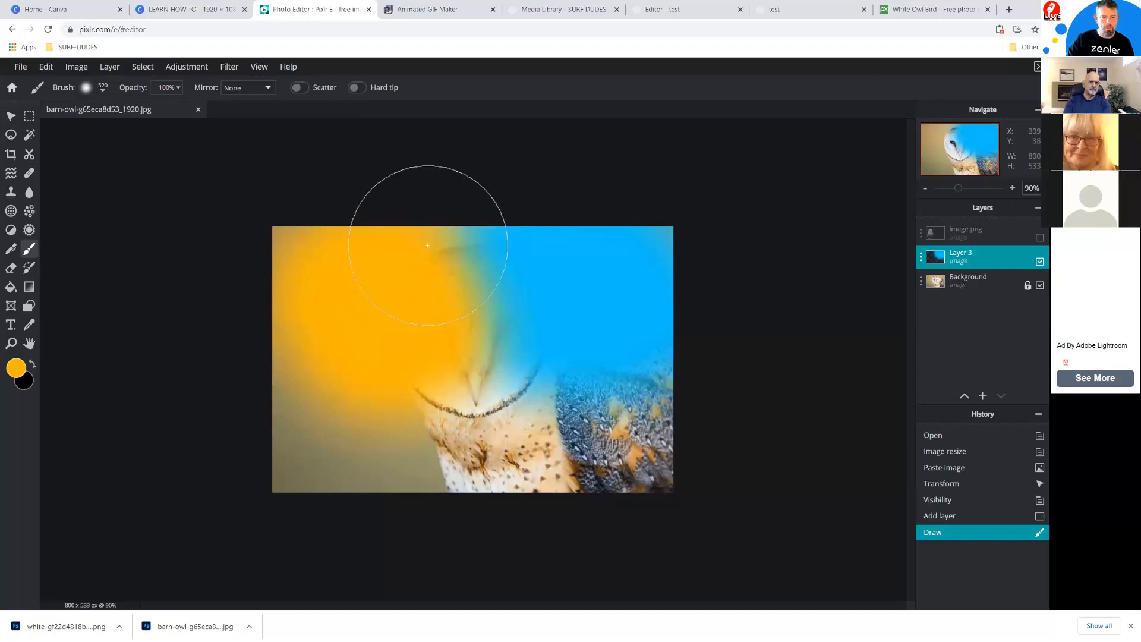
{"action": "left_click_drag", "start_coordinate": [428, 245], "coordinate": [313, 288]}
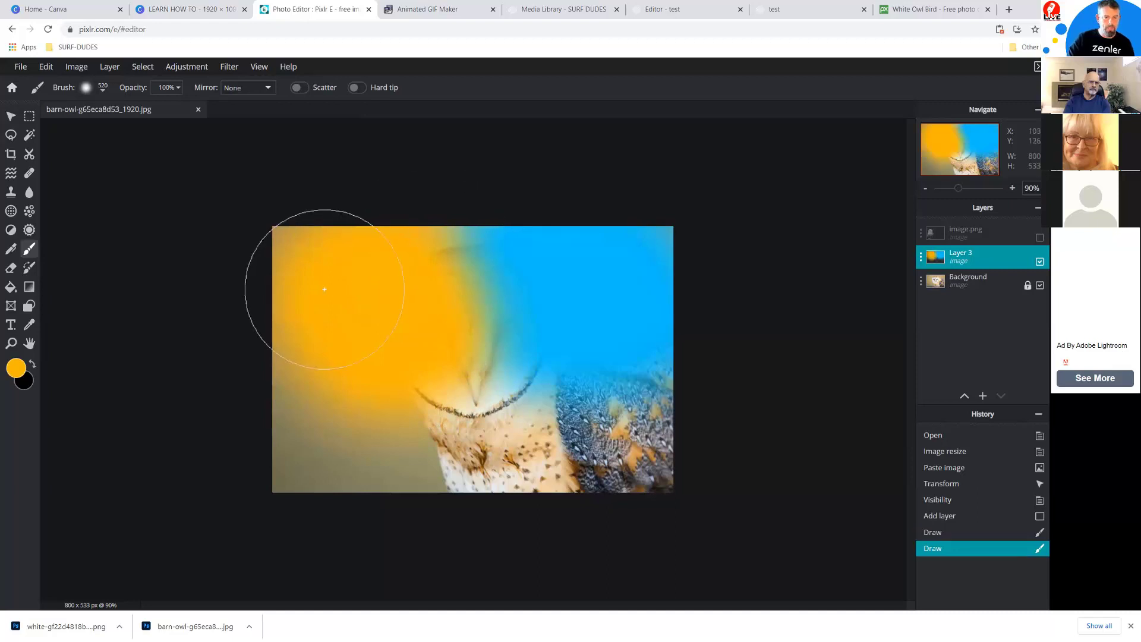
Paint the lower-right area of the layer in magenta #FF00FF.
{"action": "left_click", "coordinate": [16, 368]}
{"action": "left_click", "coordinate": [599, 286]}
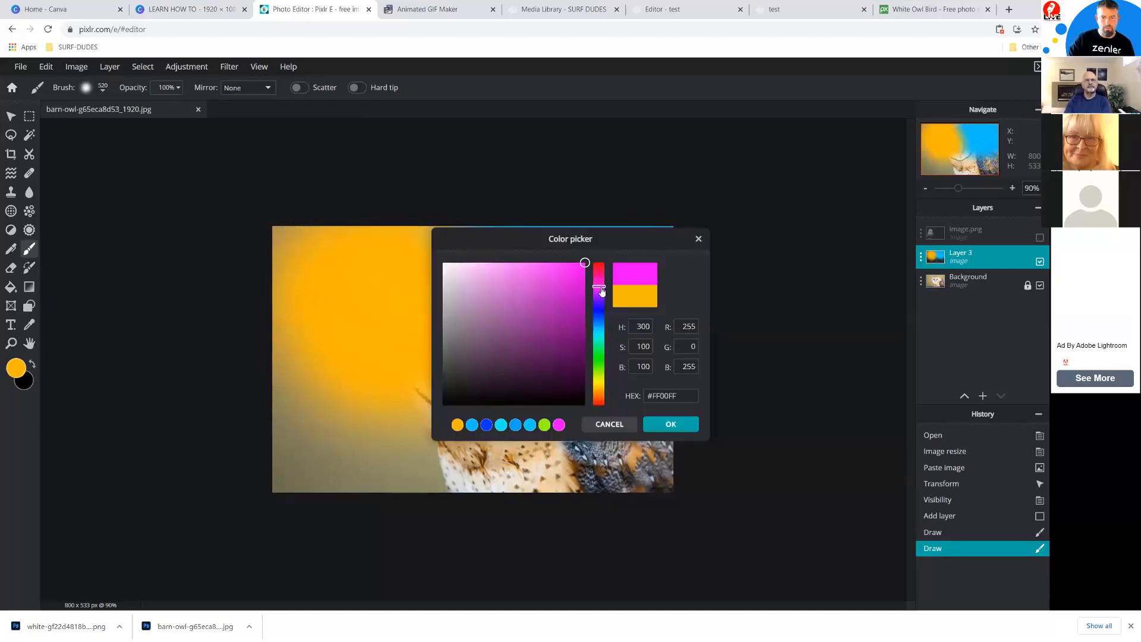
{"action": "left_click", "coordinate": [663, 422]}
{"action": "mouse_move", "coordinate": [469, 458]}
{"action": "left_mouse_down"}
{"action": "mouse_move", "coordinate": [485, 427]}
{"action": "mouse_move", "coordinate": [519, 423]}
{"action": "mouse_move", "coordinate": [538, 476]}
{"action": "mouse_move", "coordinate": [673, 489]}
{"action": "left_mouse_up"}
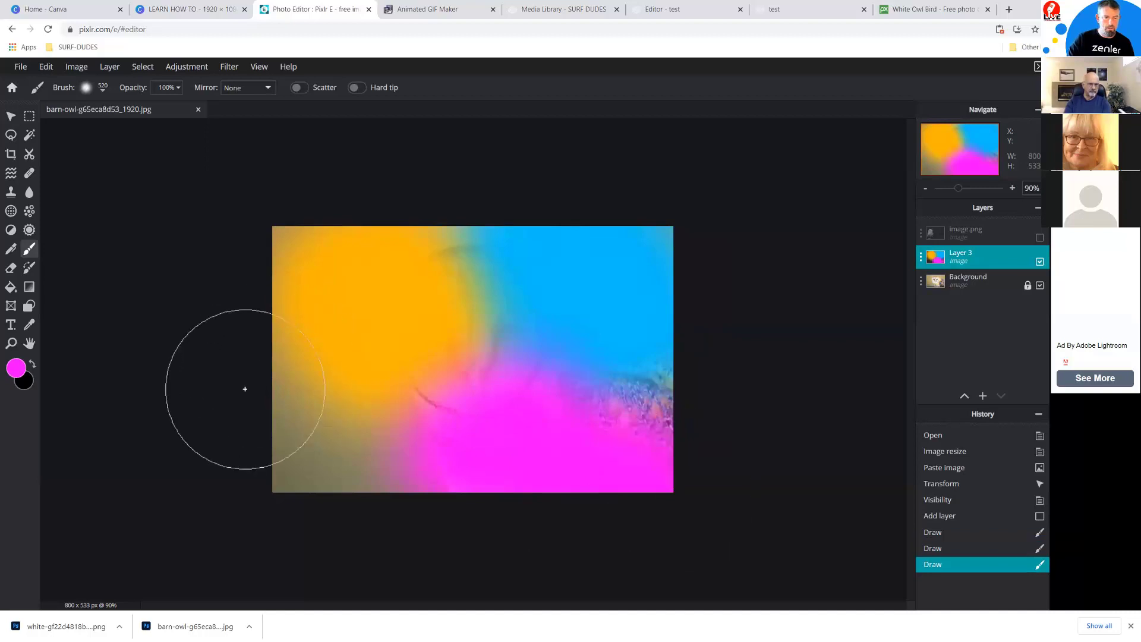
Paint the lower-left corner of the layer in bright green.
{"action": "left_click", "coordinate": [15, 368]}
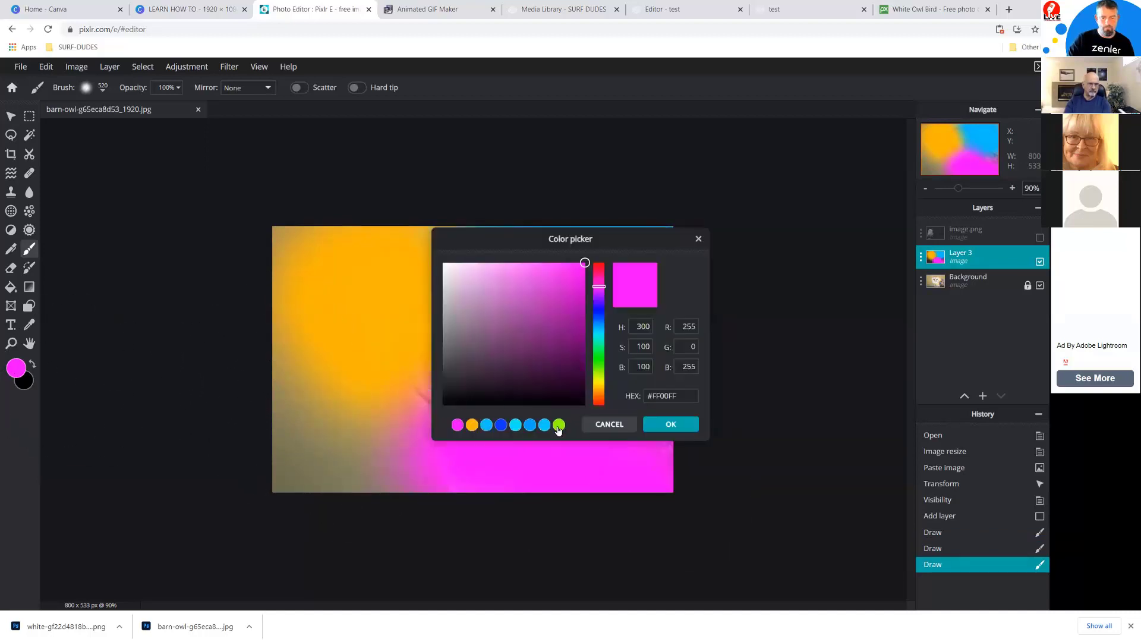
{"action": "left_click", "coordinate": [598, 361]}
{"action": "left_click", "coordinate": [670, 424]}
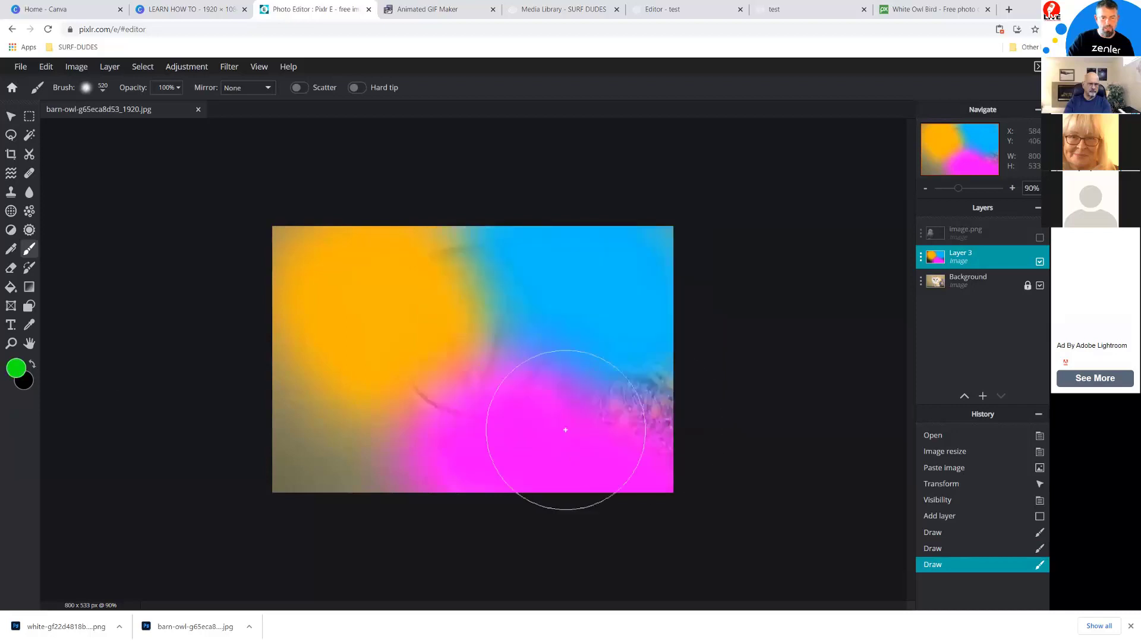
{"action": "mouse_move", "coordinate": [352, 421]}
{"action": "left_mouse_down"}
{"action": "mouse_move", "coordinate": [300, 463]}
{"action": "mouse_move", "coordinate": [258, 453]}
{"action": "mouse_move", "coordinate": [266, 413]}
{"action": "mouse_move", "coordinate": [268, 458]}
{"action": "left_mouse_up"}
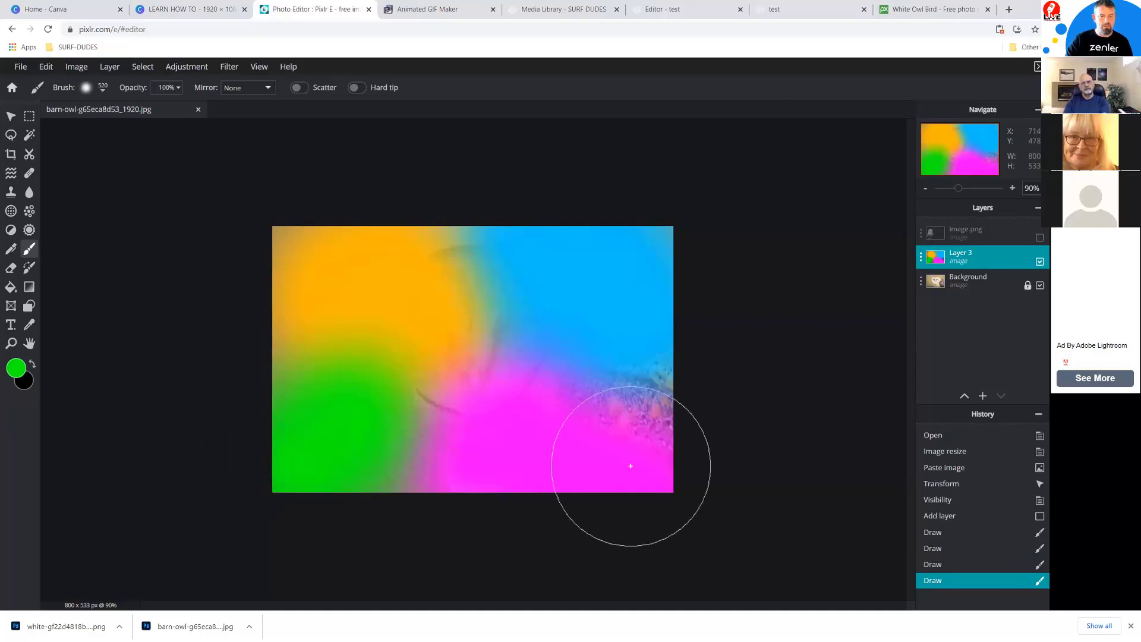
Set the painted layer's blend mode to Overlay, trying Multiply for comparison, and keep its transparency at 100.
{"action": "left_click", "coordinate": [920, 260]}
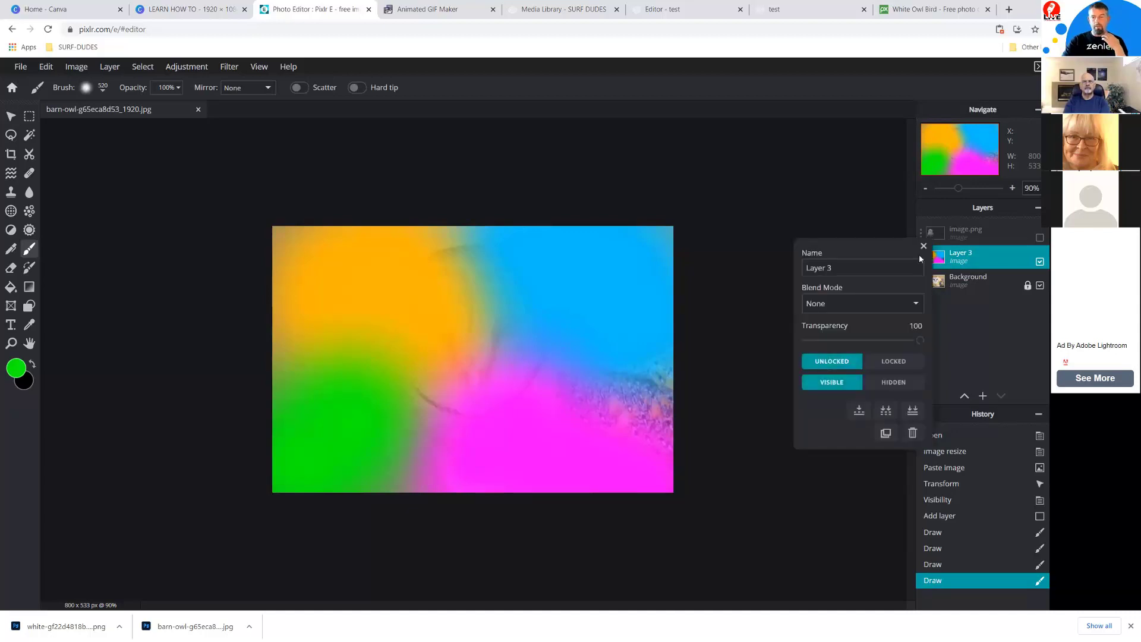
{"action": "left_click", "coordinate": [830, 309]}
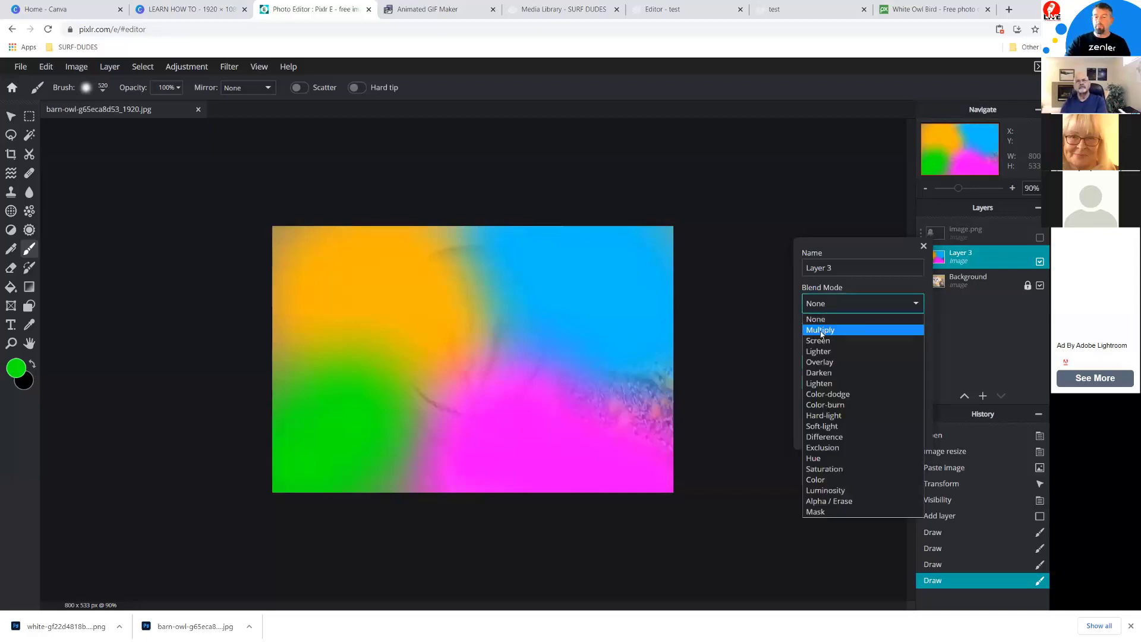
{"action": "left_click", "coordinate": [822, 363]}
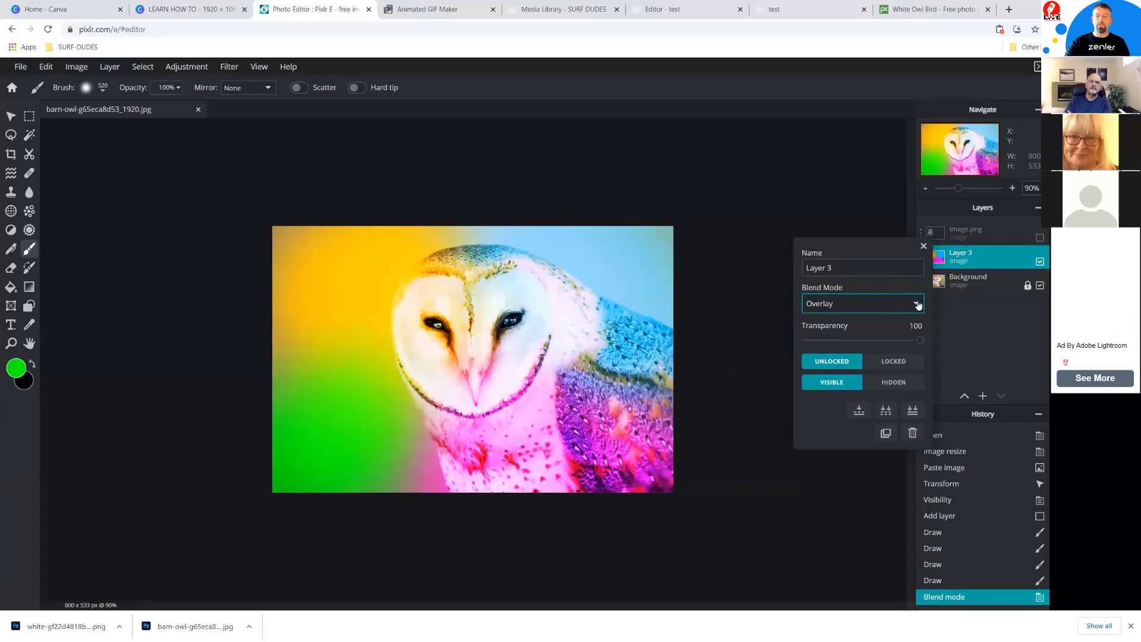
{"action": "left_click", "coordinate": [900, 311]}
{"action": "left_click", "coordinate": [833, 337]}
{"action": "left_click", "coordinate": [913, 306]}
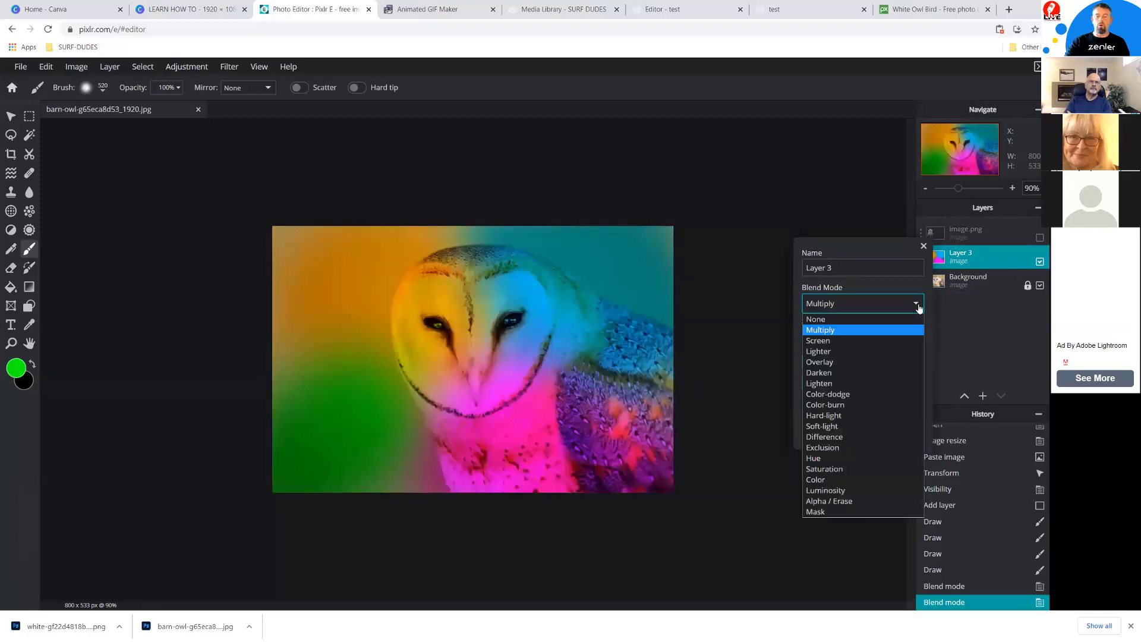
{"action": "left_click", "coordinate": [830, 367]}
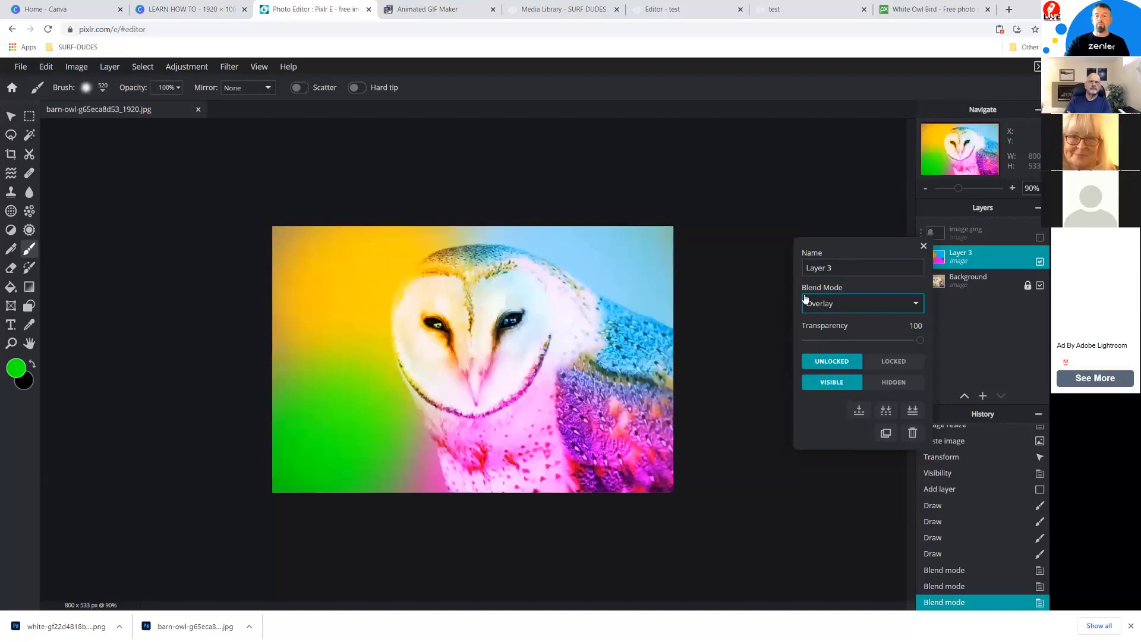
{"action": "mouse_move", "coordinate": [920, 343]}
{"action": "left_mouse_down"}
{"action": "mouse_move", "coordinate": [854, 346]}
{"action": "mouse_move", "coordinate": [929, 343]}
{"action": "left_mouse_up"}
Compare the blended result with the owl examples on the surf-dudes test page.
{"action": "left_click", "coordinate": [789, 10]}
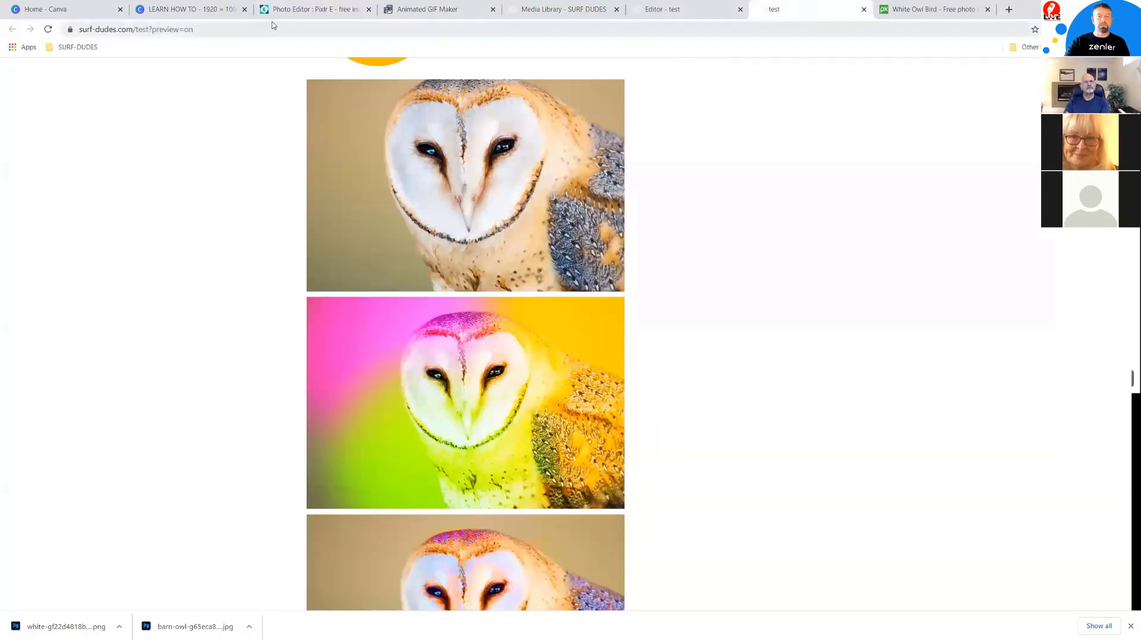
{"action": "left_click", "coordinate": [297, 12]}
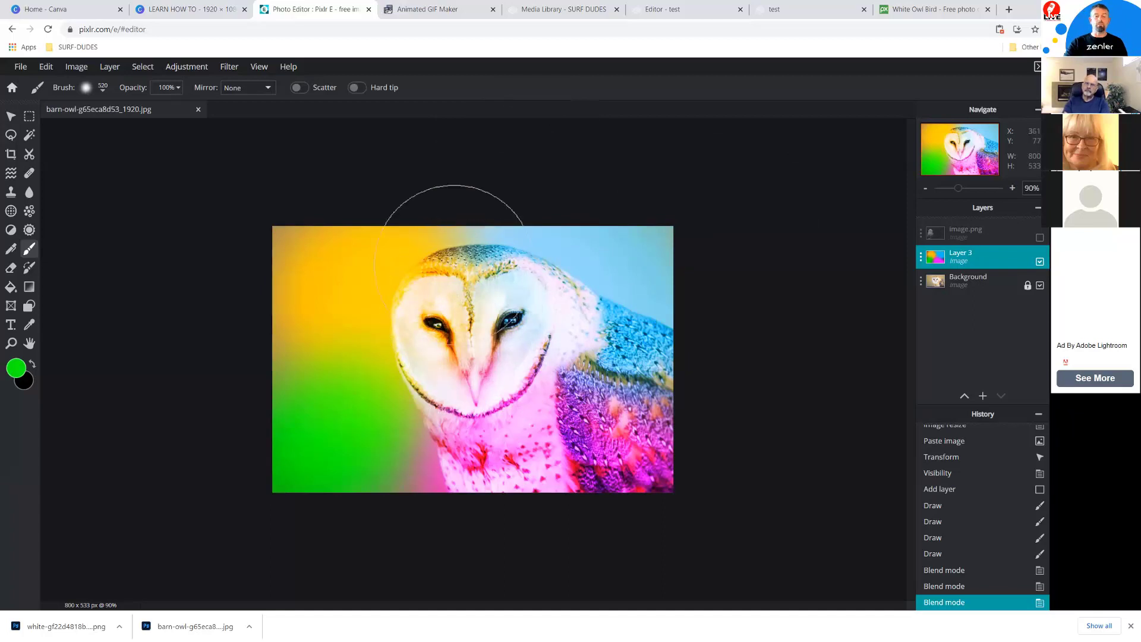
Save the blended owl as the JPG file barn-owl-g65eca8d53_1920 at medium quality, 800 × 533, and dismiss the download folder and dialog.
{"action": "left_click", "coordinate": [21, 68]}
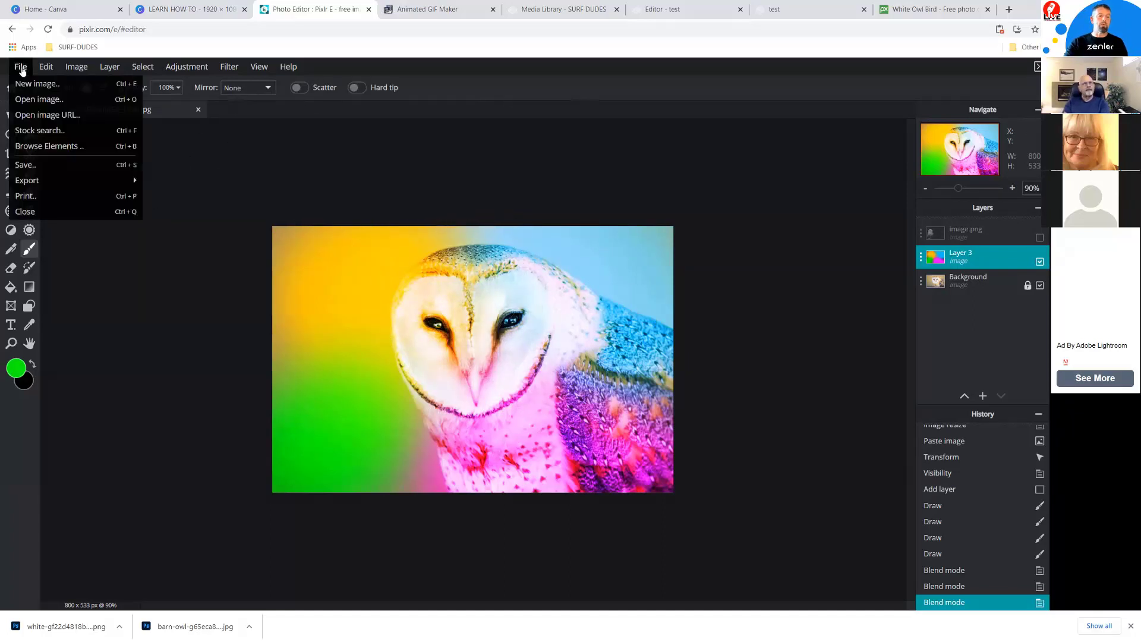
{"action": "left_click", "coordinate": [43, 167]}
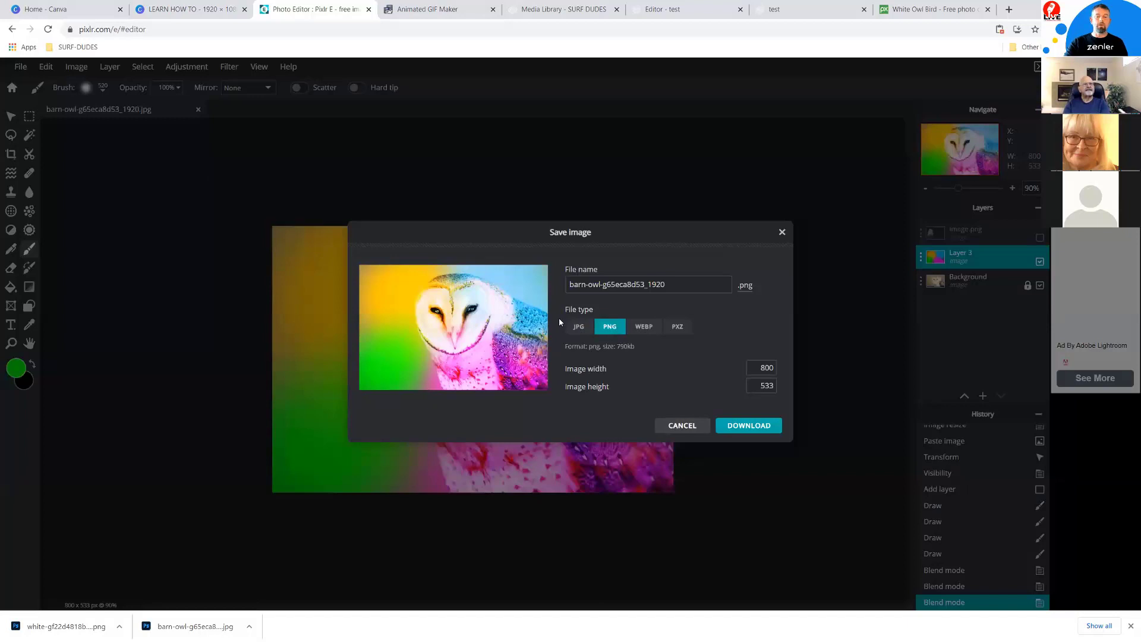
{"action": "left_click", "coordinate": [578, 326]}
{"action": "left_click", "coordinate": [622, 400]}
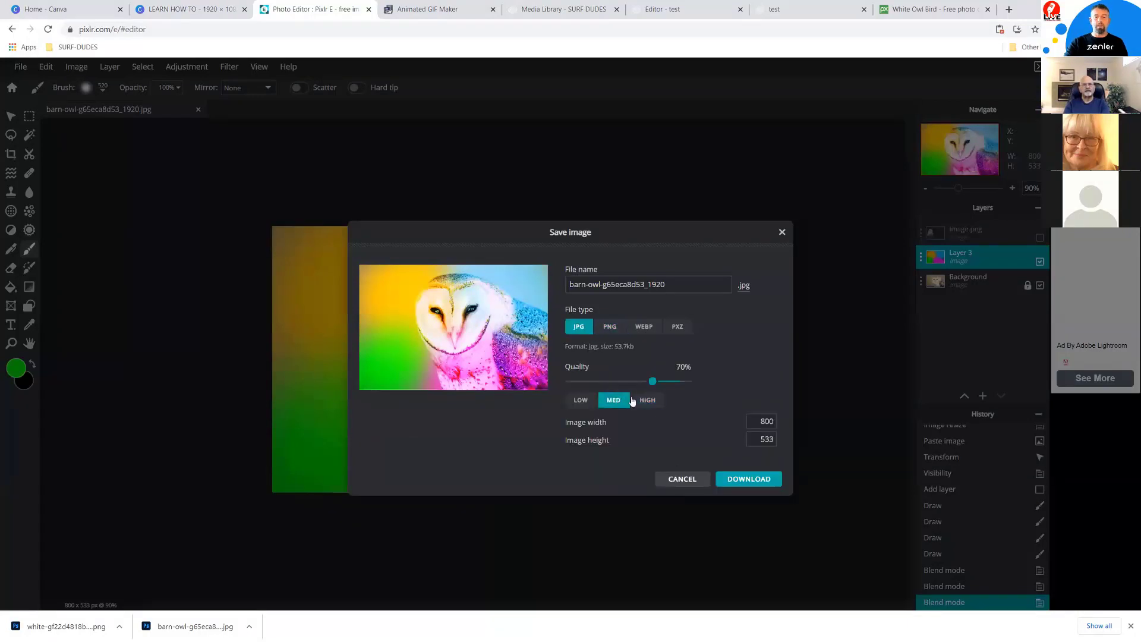
{"action": "left_click", "coordinate": [743, 479]}
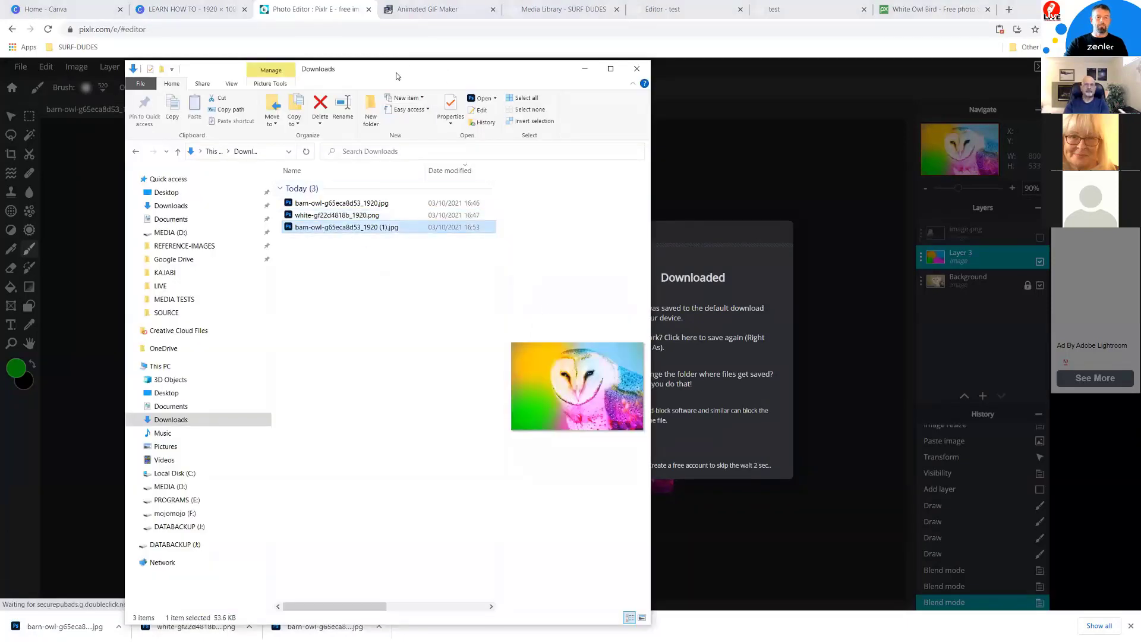
{"action": "left_click", "coordinate": [585, 68]}
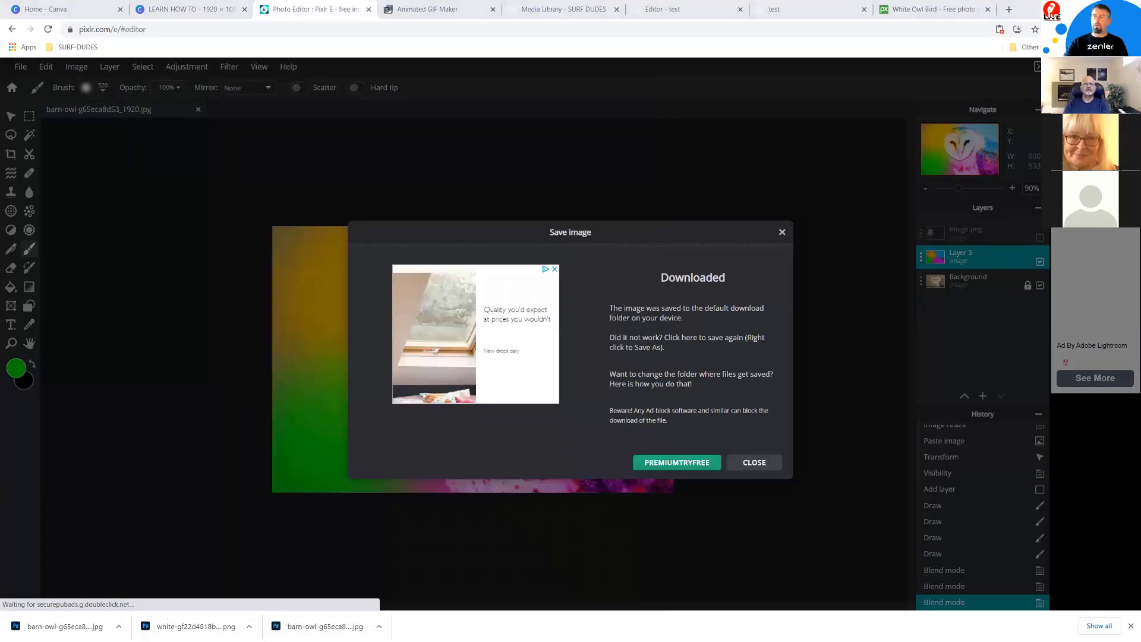
{"action": "left_click", "coordinate": [753, 465]}
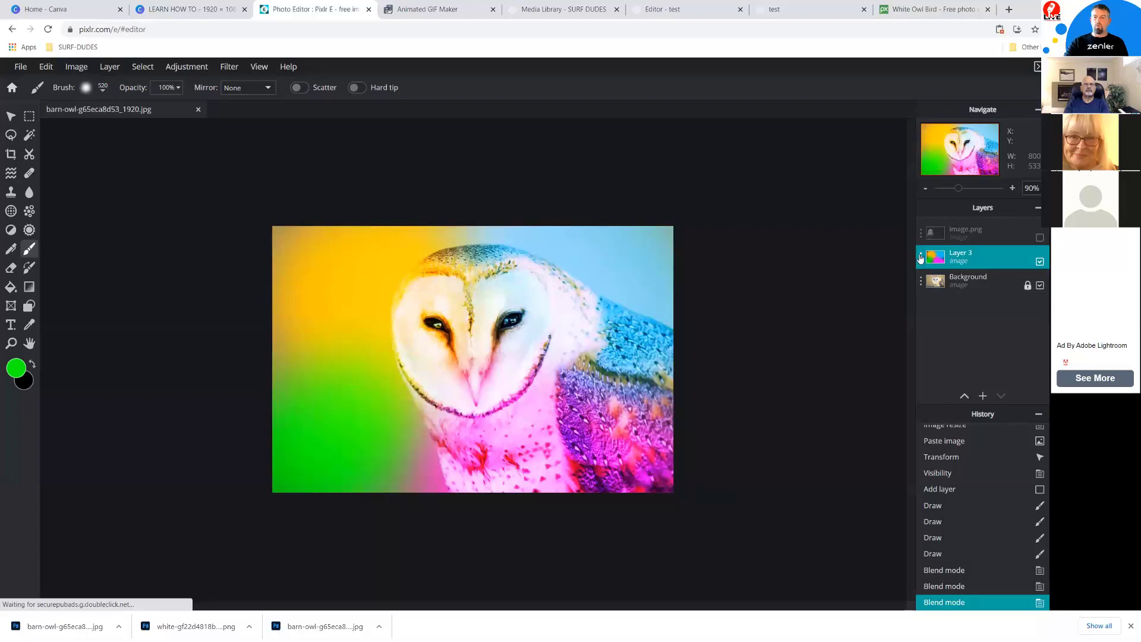
Hide the multicolour painted layer and duplicate the Background layer.
{"action": "left_click", "coordinate": [920, 258]}
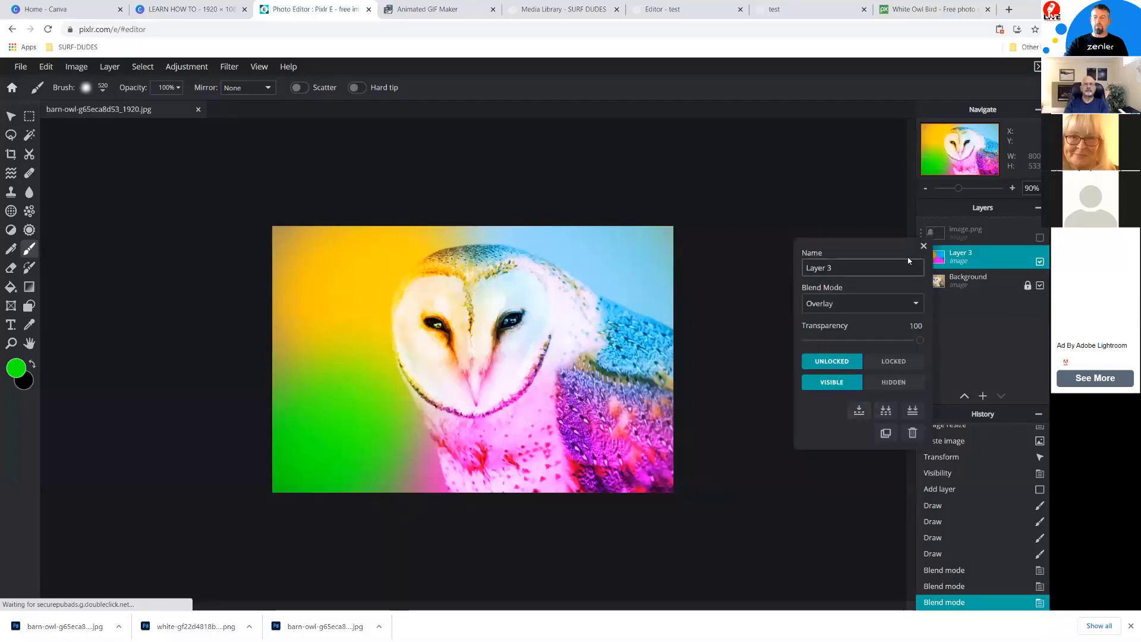
{"action": "left_click", "coordinate": [924, 246]}
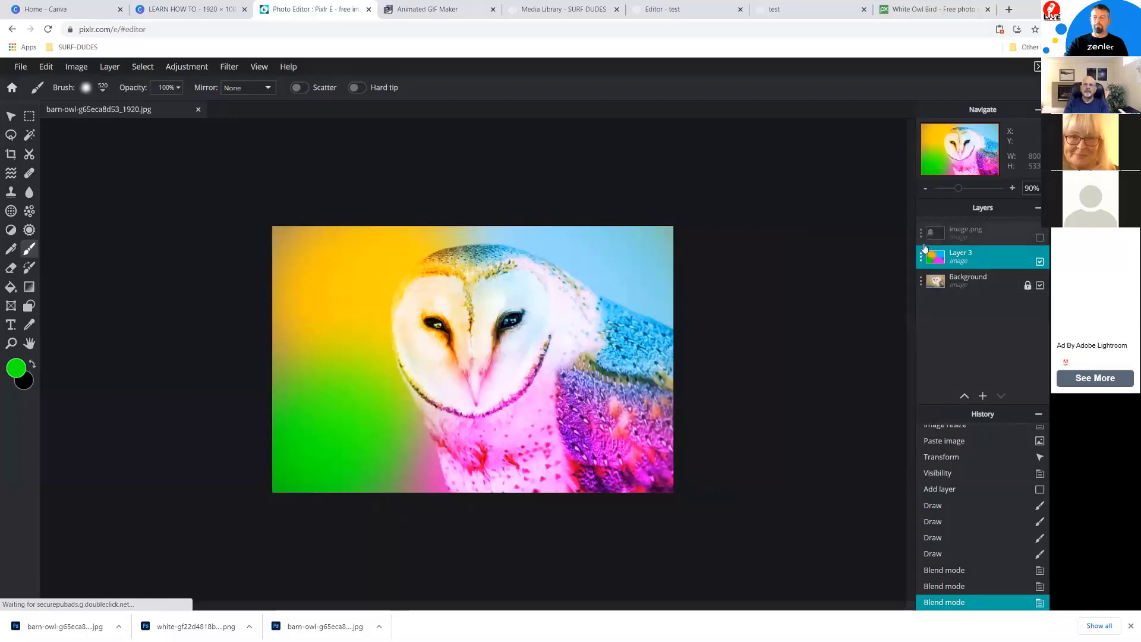
{"action": "left_click", "coordinate": [1040, 261]}
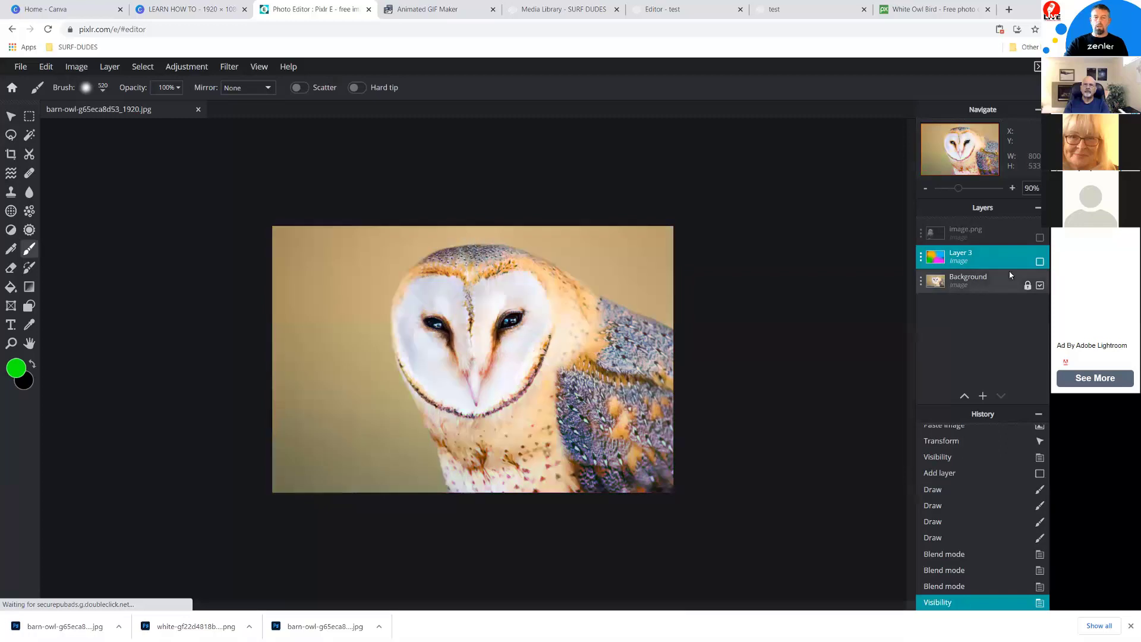
{"action": "left_click", "coordinate": [922, 282]}
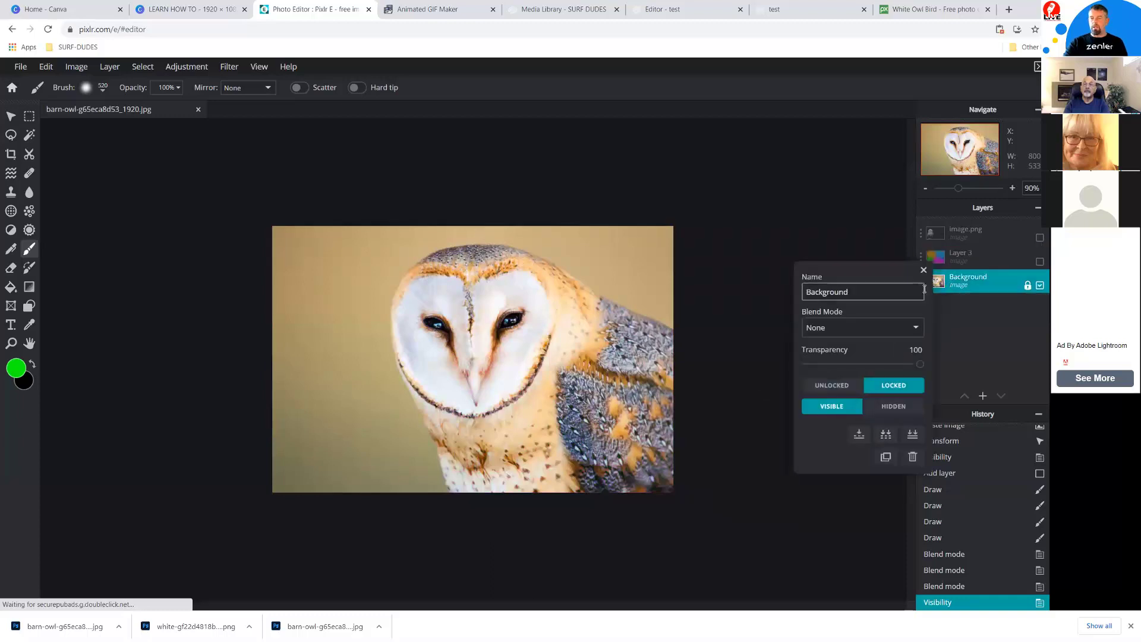
{"action": "left_click", "coordinate": [886, 457]}
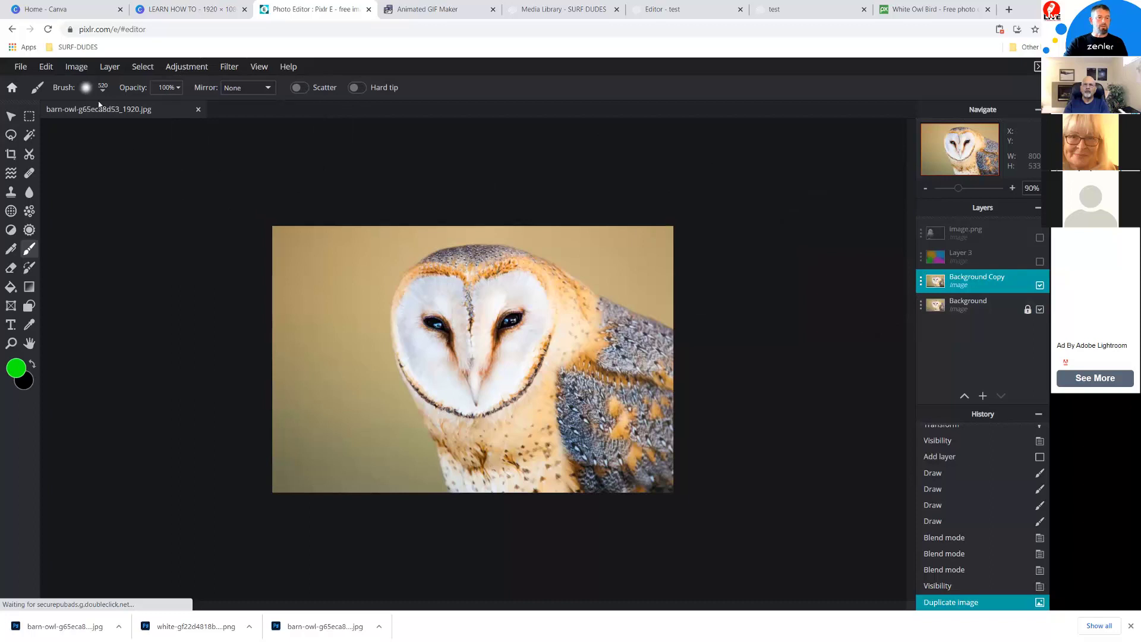
Turn the background copy black and white by lowering its saturation to the minimum with Hue & saturation.
{"action": "left_click", "coordinate": [76, 69]}
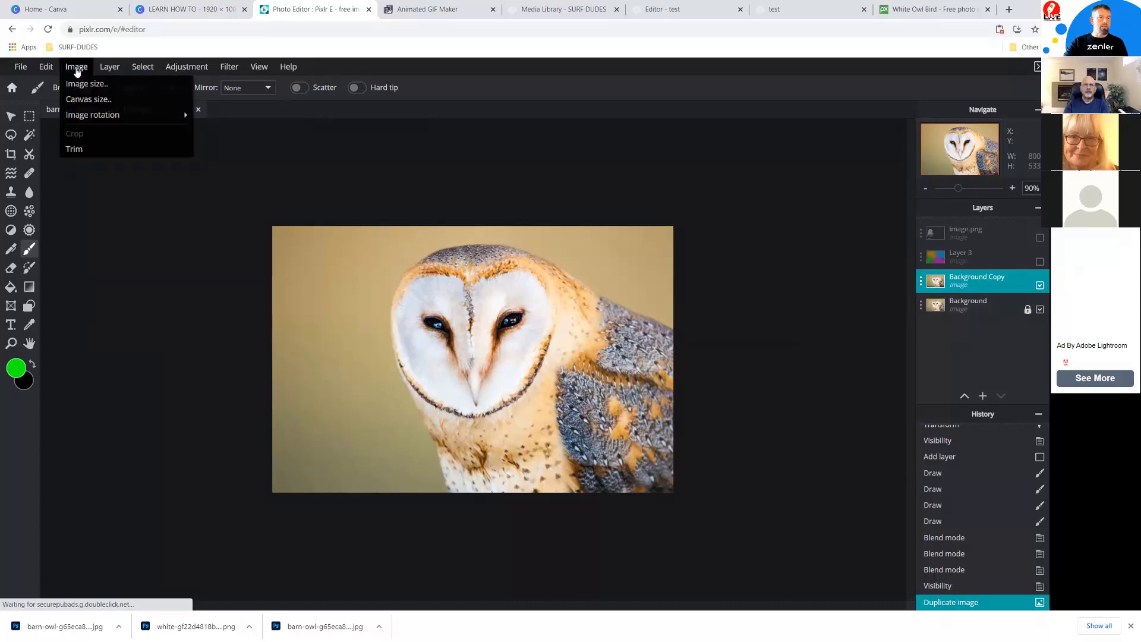
{"action": "mouse_move", "coordinate": [110, 69]}
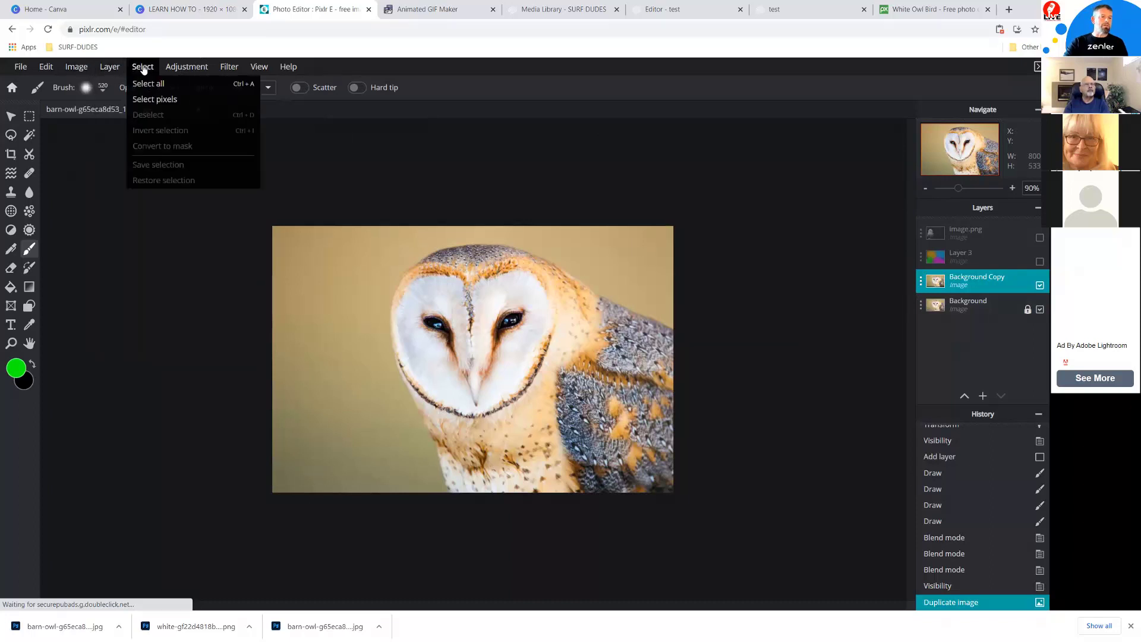
{"action": "mouse_move", "coordinate": [172, 70]}
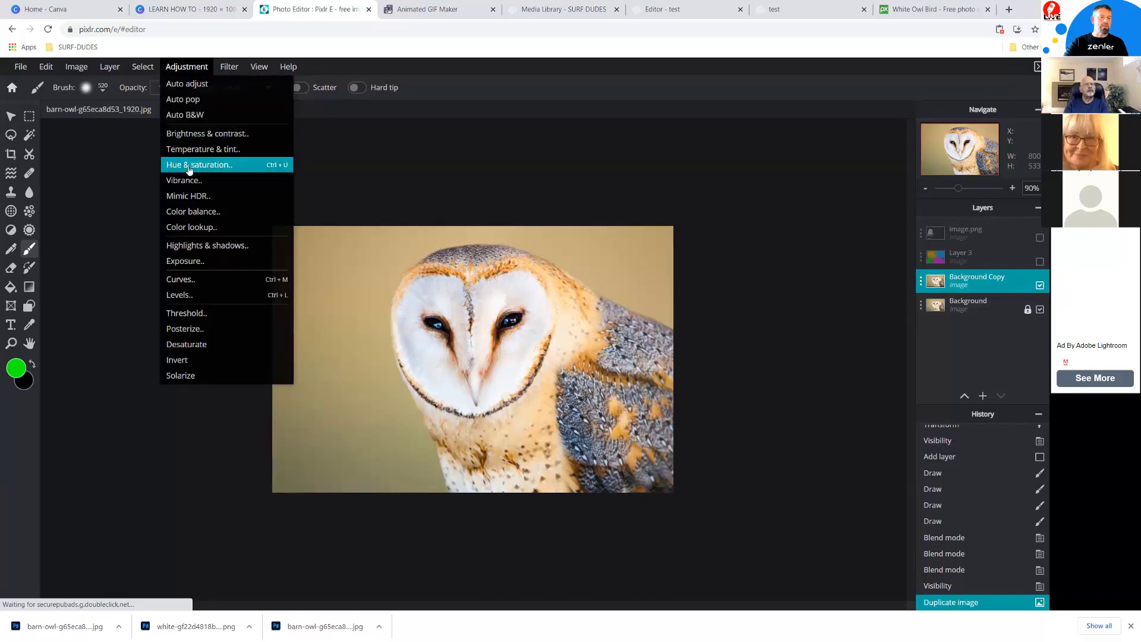
{"action": "left_click", "coordinate": [189, 170]}
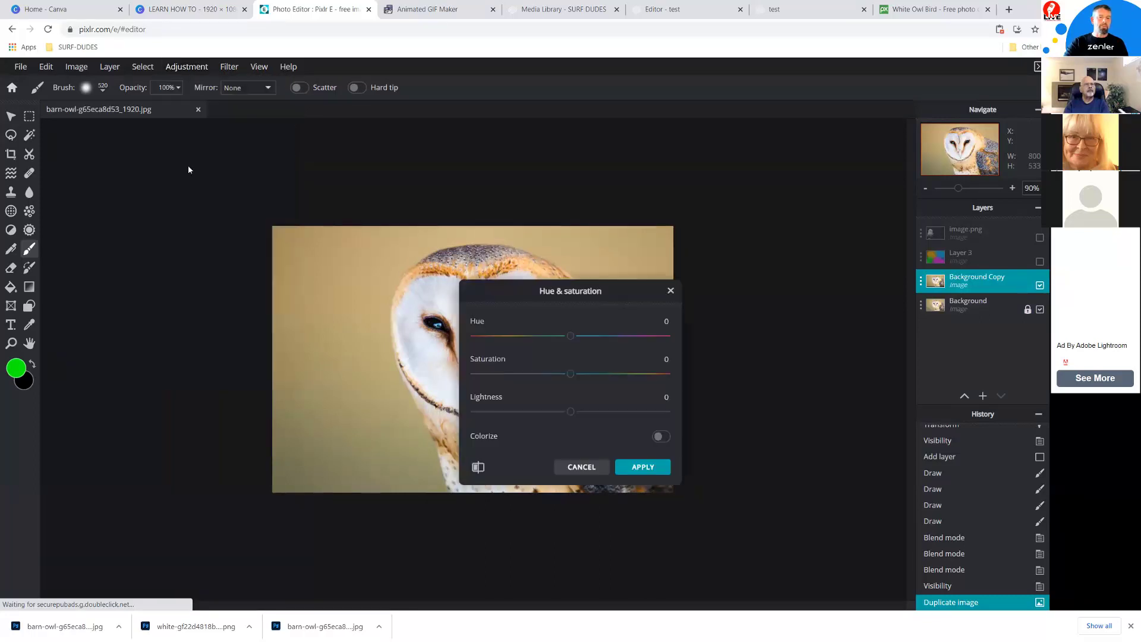
{"action": "left_click_drag", "start_coordinate": [503, 288], "coordinate": [722, 143]}
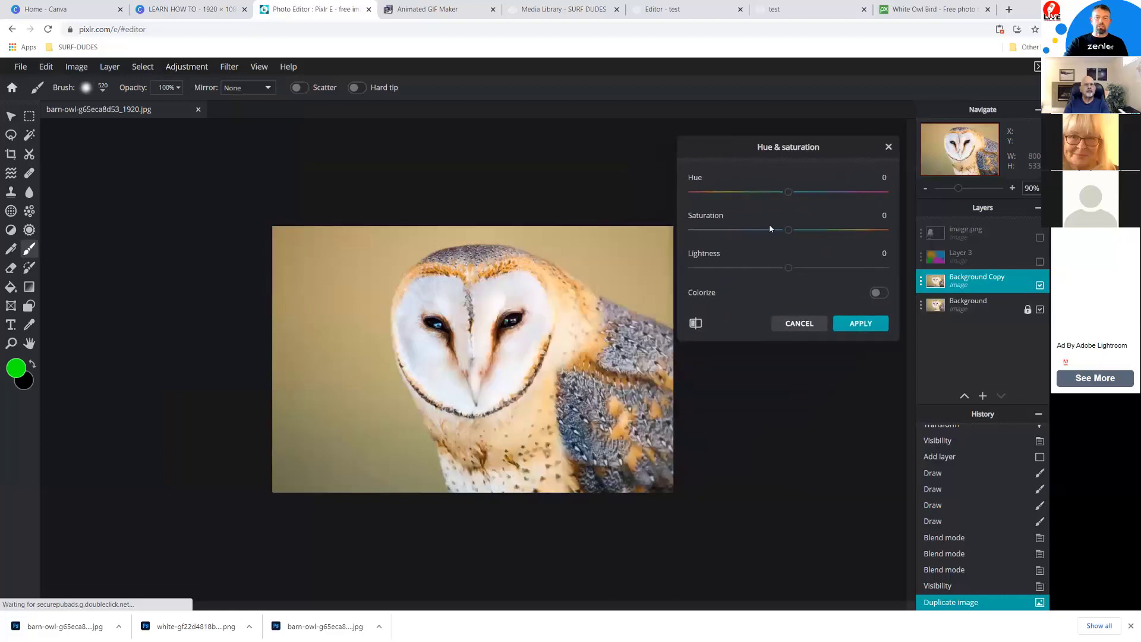
{"action": "left_click_drag", "start_coordinate": [787, 231], "coordinate": [676, 226]}
{"action": "left_click", "coordinate": [859, 324]}
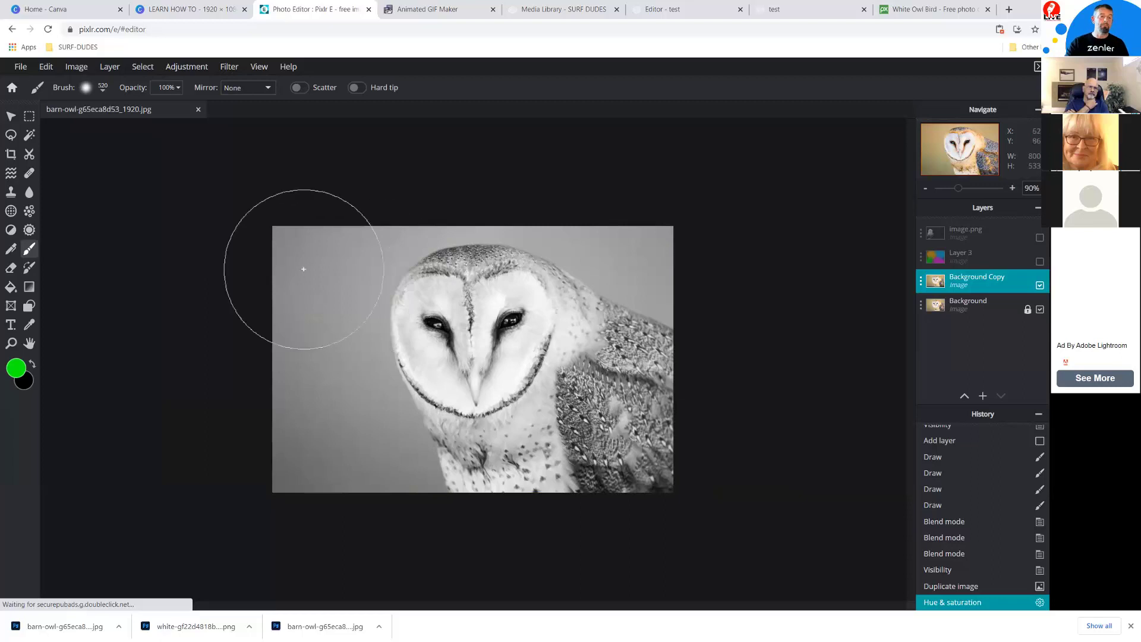
Increase the black-and-white copy's contrast with Levels, setting the input black point to 43 and the white point to 241.
{"action": "left_click", "coordinate": [182, 69]}
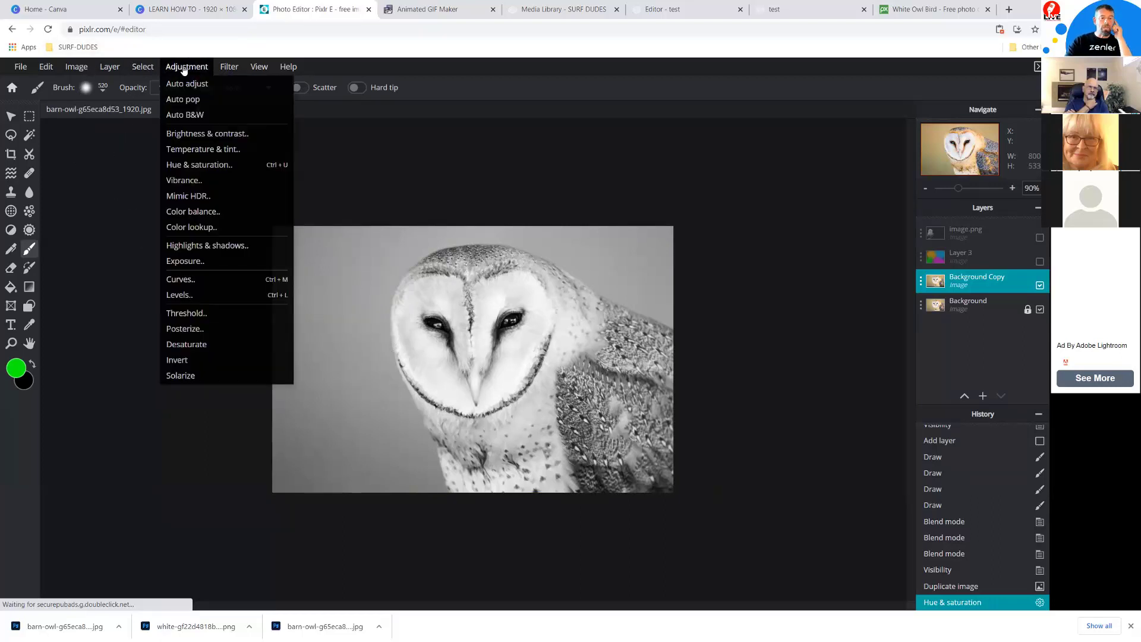
{"action": "left_click", "coordinate": [180, 296]}
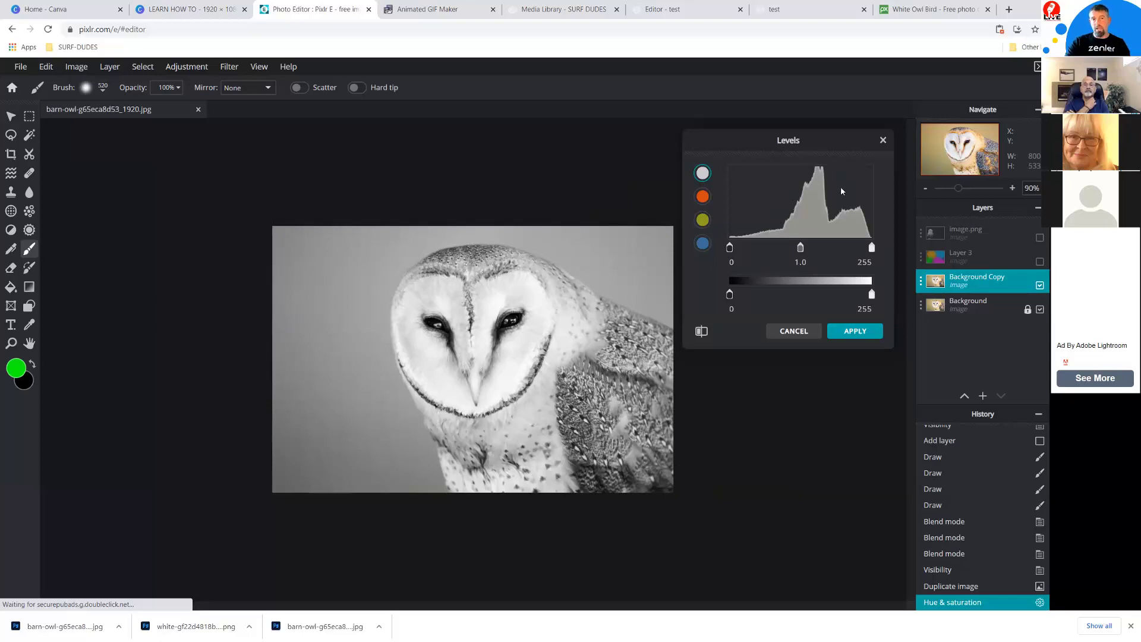
{"action": "left_click_drag", "start_coordinate": [731, 252], "coordinate": [816, 250]}
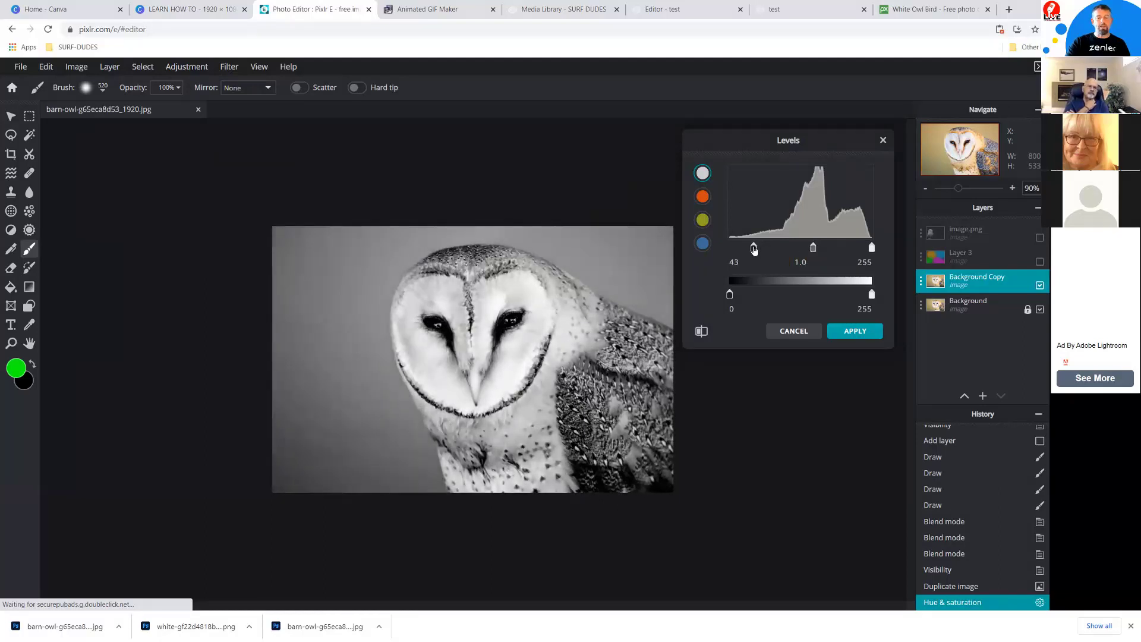
{"action": "left_click_drag", "start_coordinate": [870, 252], "coordinate": [866, 251]}
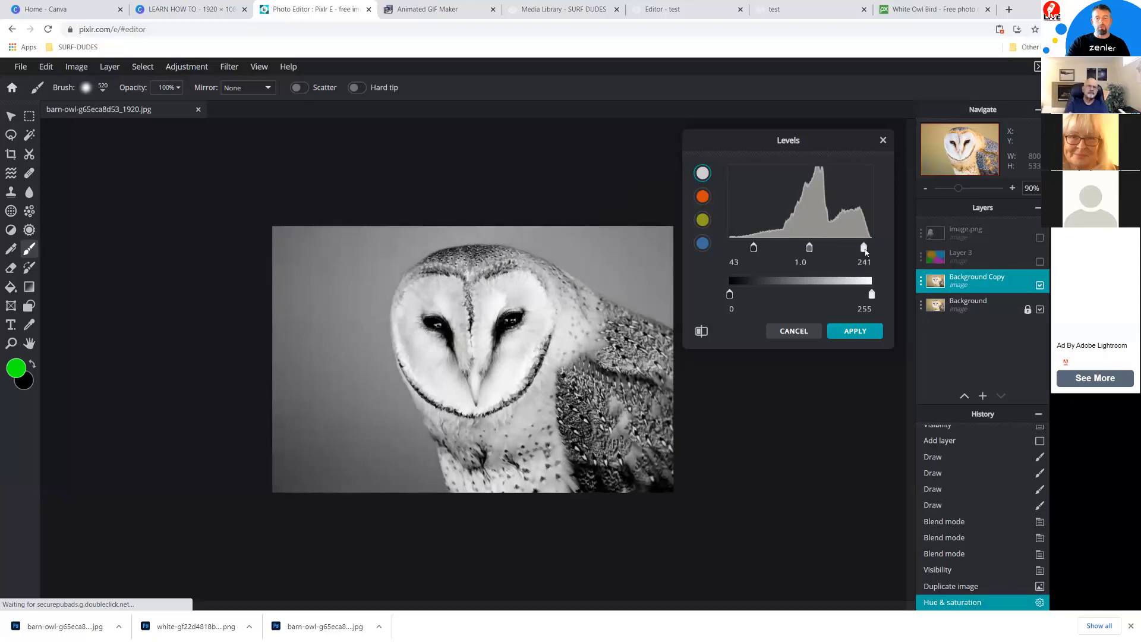
{"action": "left_click", "coordinate": [854, 333]}
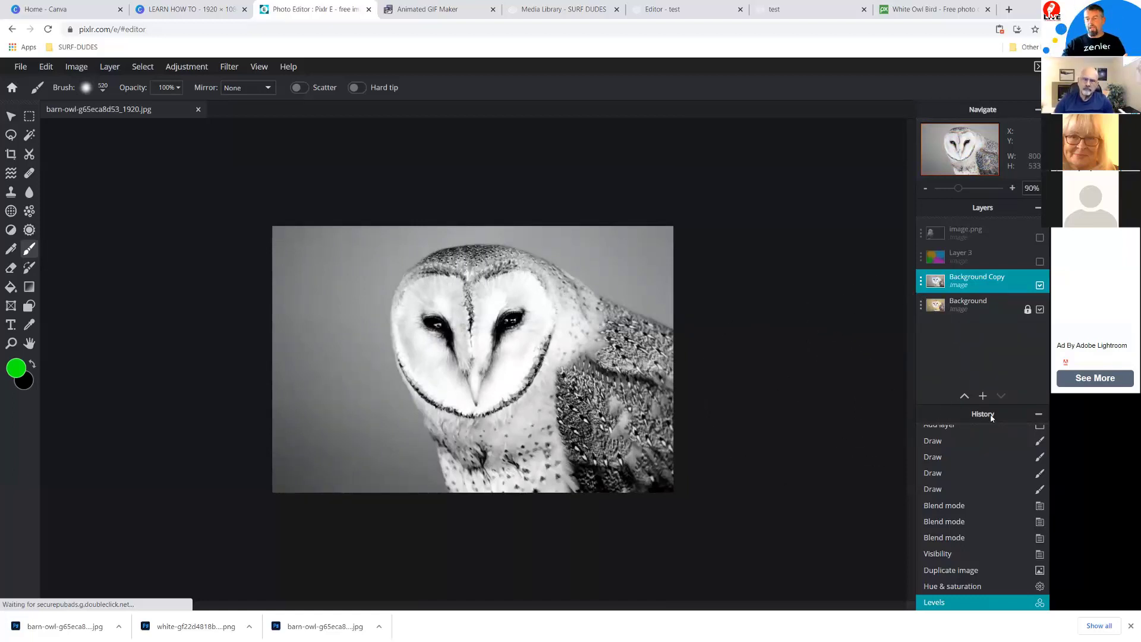
Add a new layer above the black-and-white copy and fill it with black.
{"action": "left_click", "coordinate": [984, 396]}
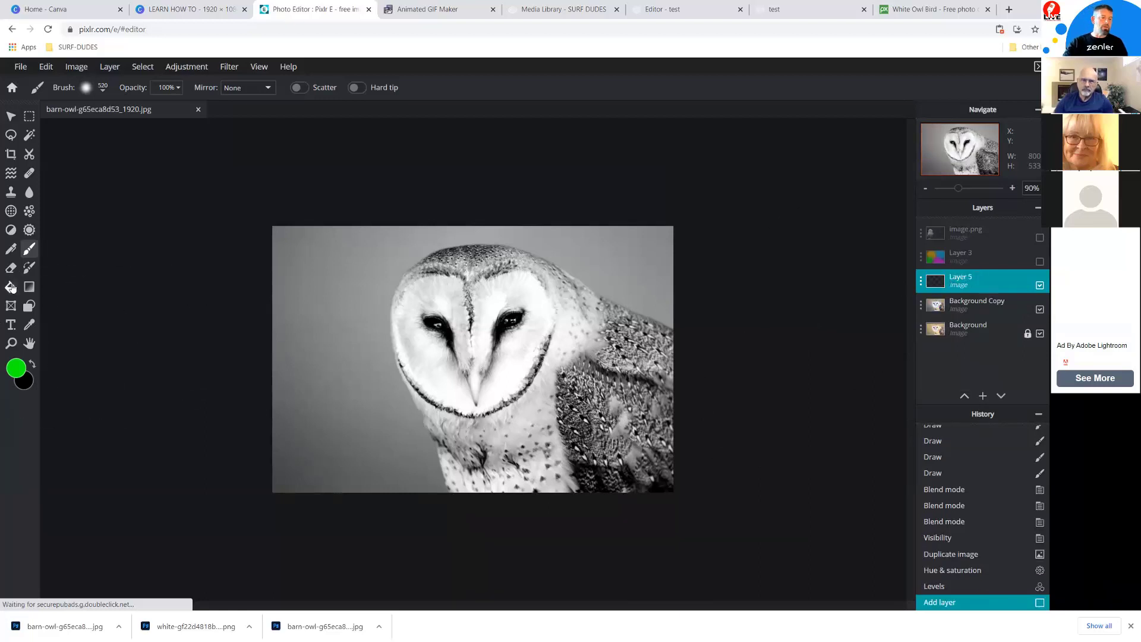
{"action": "left_click", "coordinate": [32, 364]}
{"action": "left_click", "coordinate": [11, 288]}
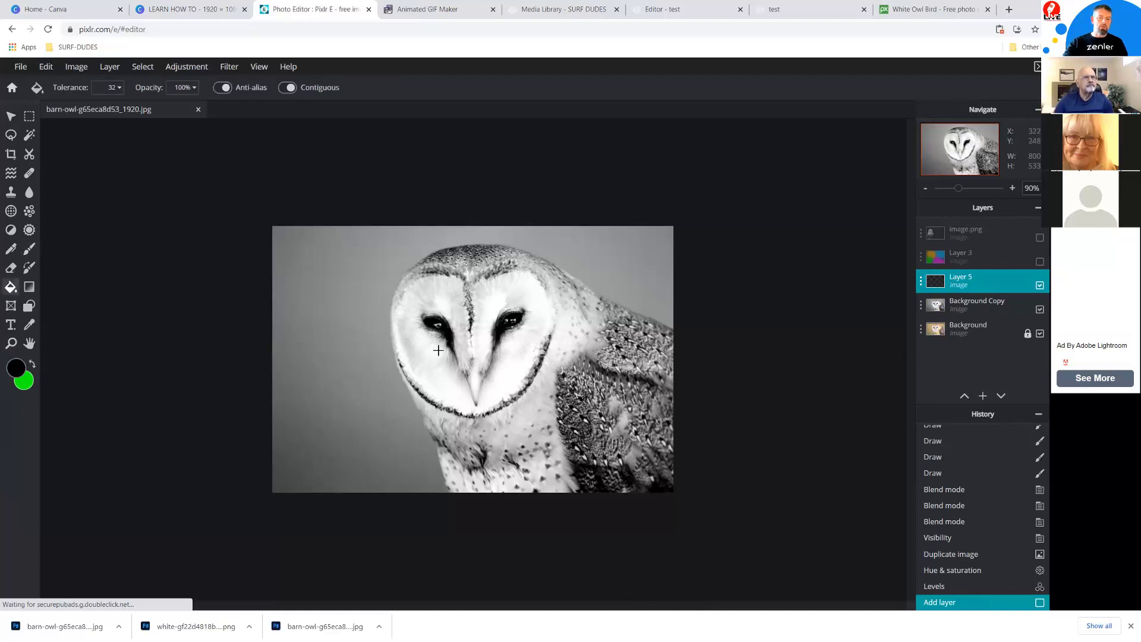
{"action": "left_click", "coordinate": [452, 367]}
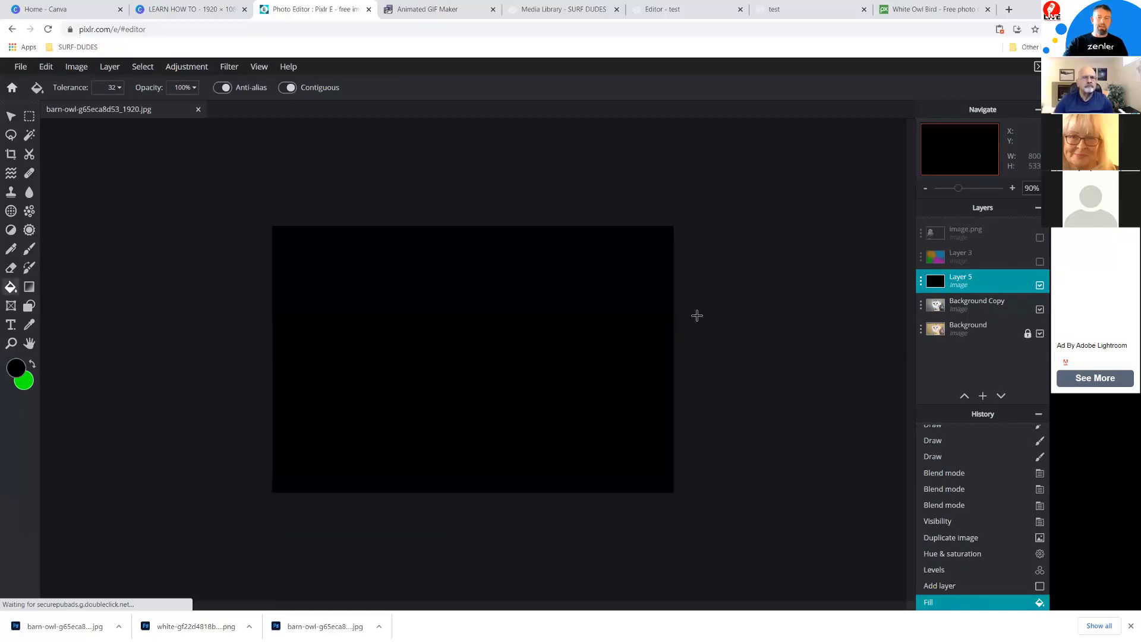
Erase the black layer over the owl's face and chest with a soft eraser of size 530, leaving a dark vignette.
{"action": "left_click", "coordinate": [10, 268]}
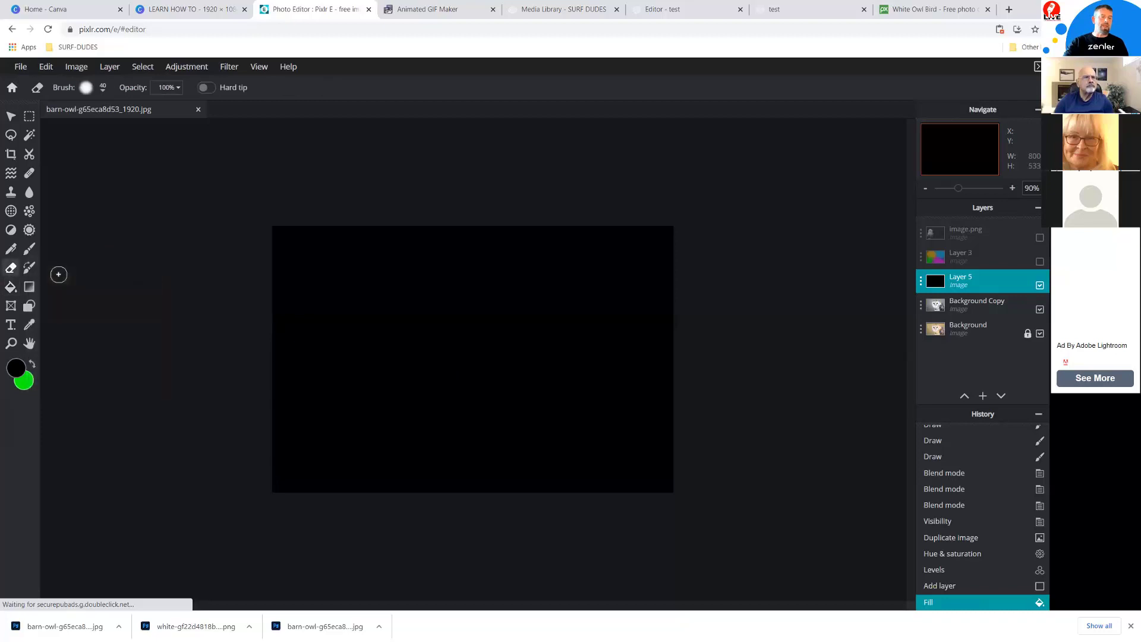
{"action": "left_click", "coordinate": [105, 90]}
{"action": "left_click_drag", "start_coordinate": [107, 128], "coordinate": [165, 128]}
{"action": "left_click_drag", "start_coordinate": [110, 161], "coordinate": [155, 159]}
{"action": "left_click", "coordinate": [162, 128]}
{"action": "left_click", "coordinate": [103, 89]}
{"action": "left_click_drag", "start_coordinate": [189, 128], "coordinate": [160, 130]}
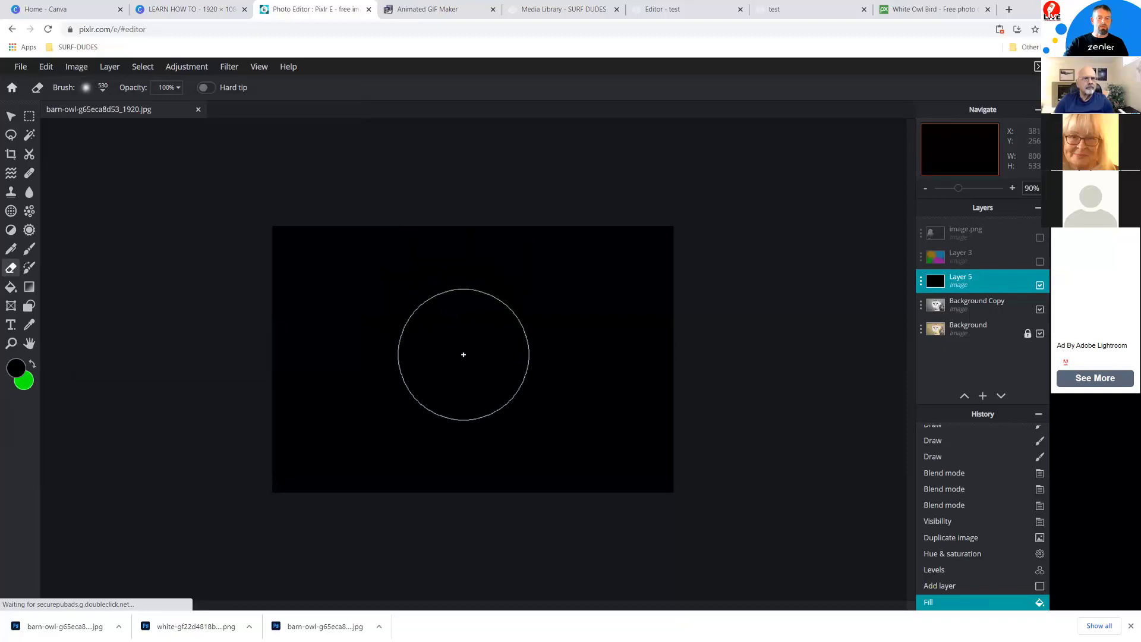
{"action": "mouse_move", "coordinate": [492, 346]}
{"action": "left_mouse_down"}
{"action": "mouse_move", "coordinate": [459, 301]}
{"action": "mouse_move", "coordinate": [401, 344]}
{"action": "mouse_move", "coordinate": [445, 423]}
{"action": "mouse_move", "coordinate": [502, 438]}
{"action": "mouse_move", "coordinate": [546, 422]}
{"action": "mouse_move", "coordinate": [586, 344]}
{"action": "mouse_move", "coordinate": [535, 276]}
{"action": "mouse_move", "coordinate": [485, 267]}
{"action": "mouse_move", "coordinate": [469, 303]}
{"action": "mouse_move", "coordinate": [408, 301]}
{"action": "mouse_move", "coordinate": [382, 349]}
{"action": "mouse_move", "coordinate": [395, 421]}
{"action": "mouse_move", "coordinate": [438, 471]}
{"action": "mouse_move", "coordinate": [455, 469]}
{"action": "left_mouse_up"}
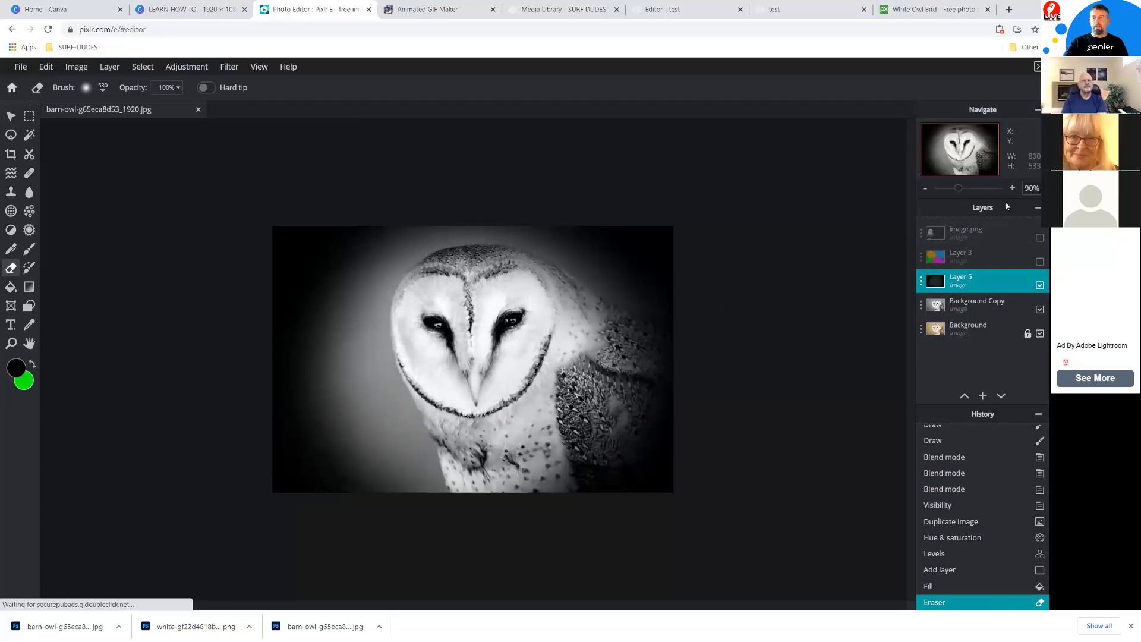
Set the black vignette layer's transparency to 58.
{"action": "left_click", "coordinate": [922, 283]}
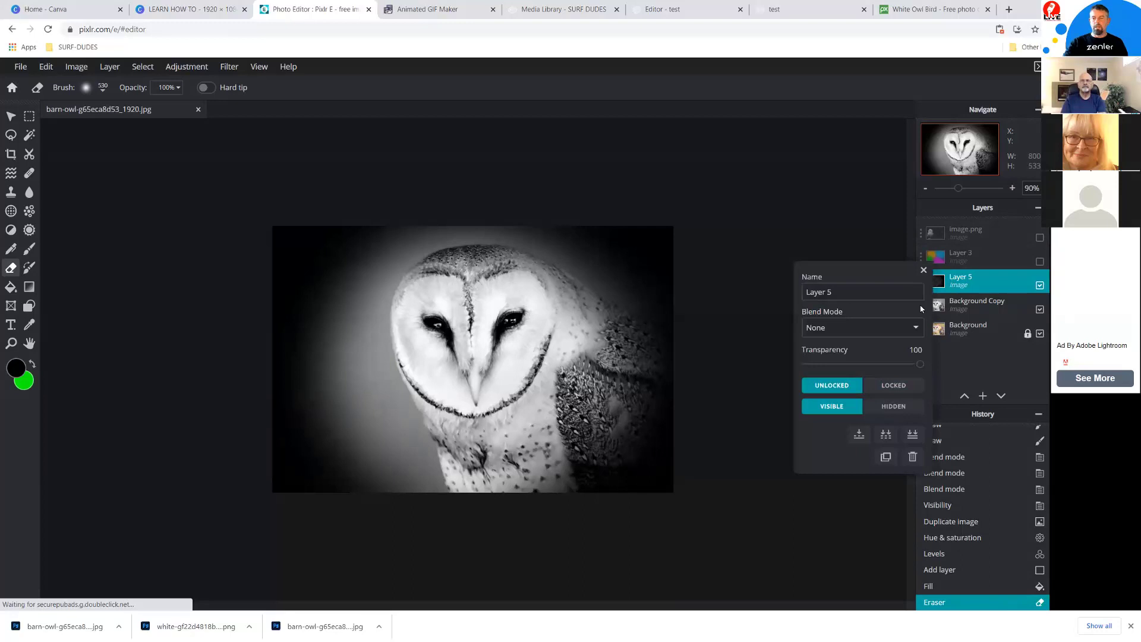
{"action": "left_click", "coordinate": [884, 367]}
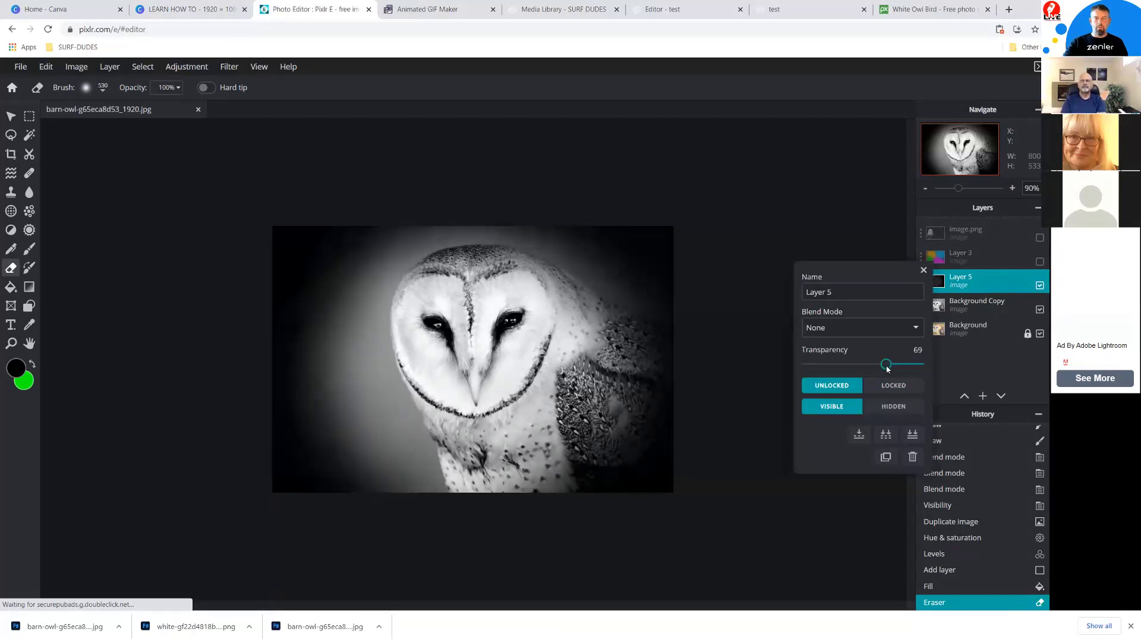
{"action": "left_click_drag", "start_coordinate": [876, 372], "coordinate": [874, 370]}
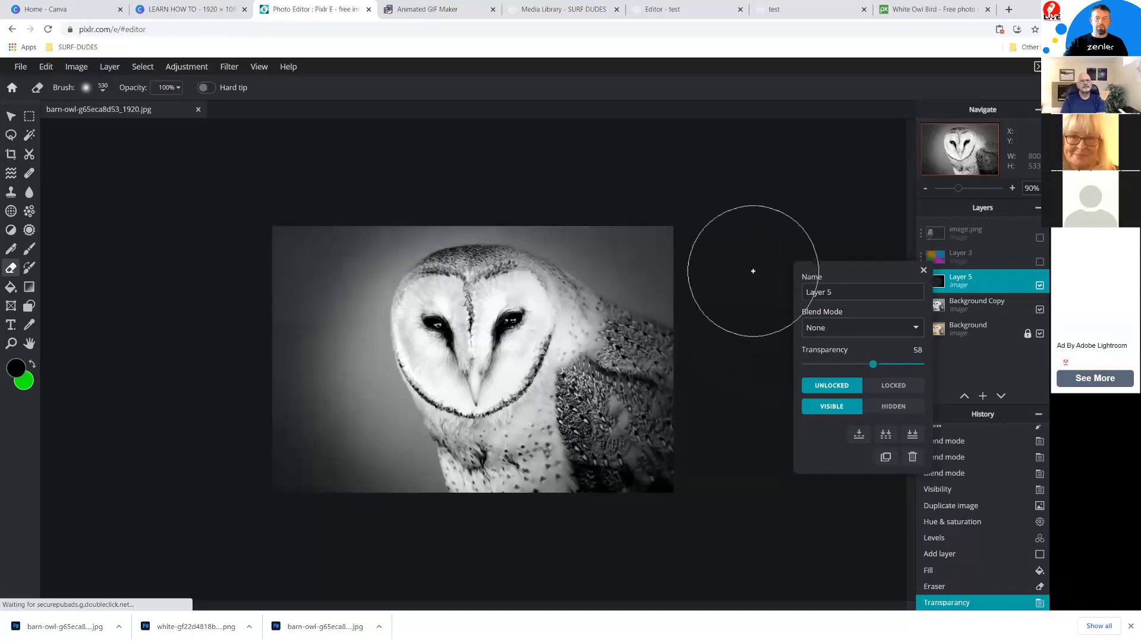
Enlarge the vignette layer beyond the canvas's upper-left corner to 973 × 648, close its settings and select the background copy.
{"action": "left_click", "coordinate": [7, 117]}
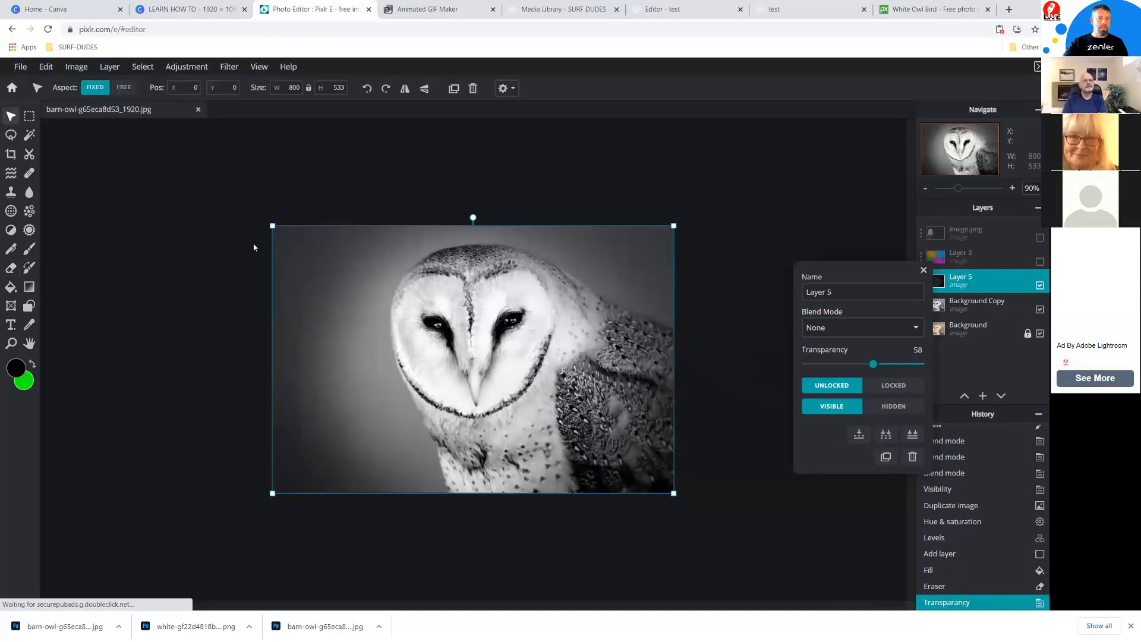
{"action": "left_click_drag", "start_coordinate": [238, 198], "coordinate": [180, 160]}
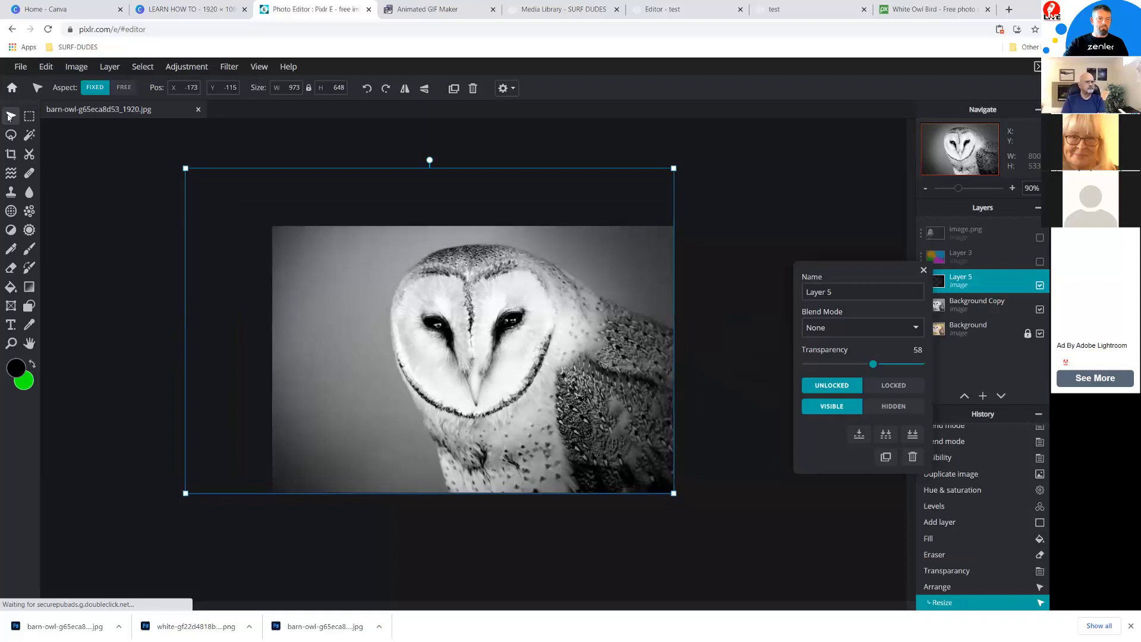
{"action": "left_click", "coordinate": [923, 271]}
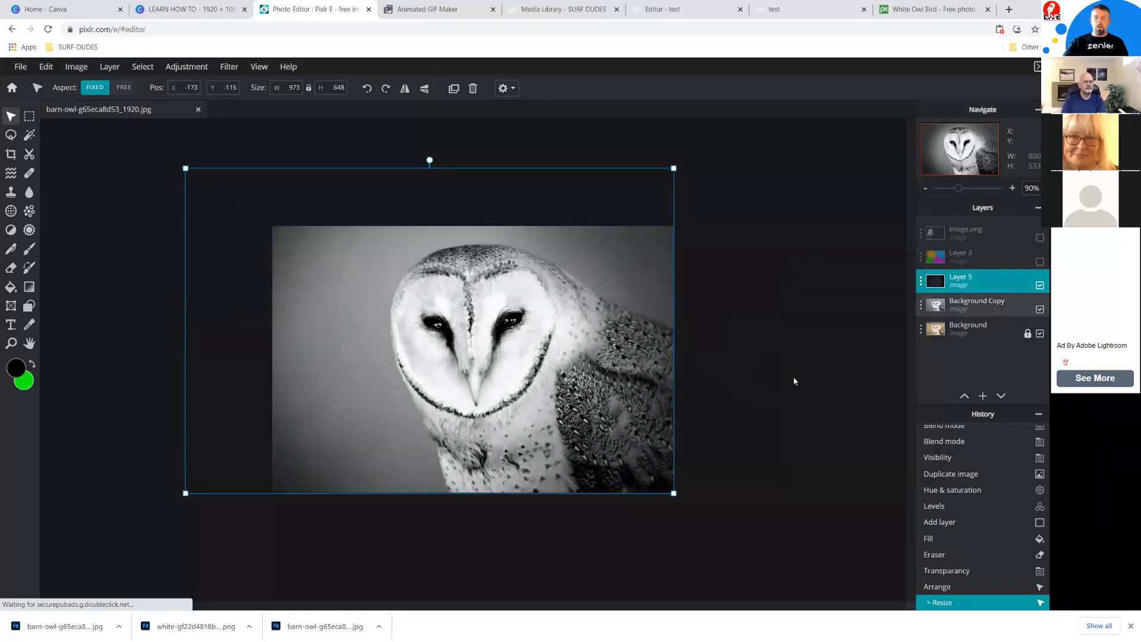
{"action": "left_click", "coordinate": [671, 422]}
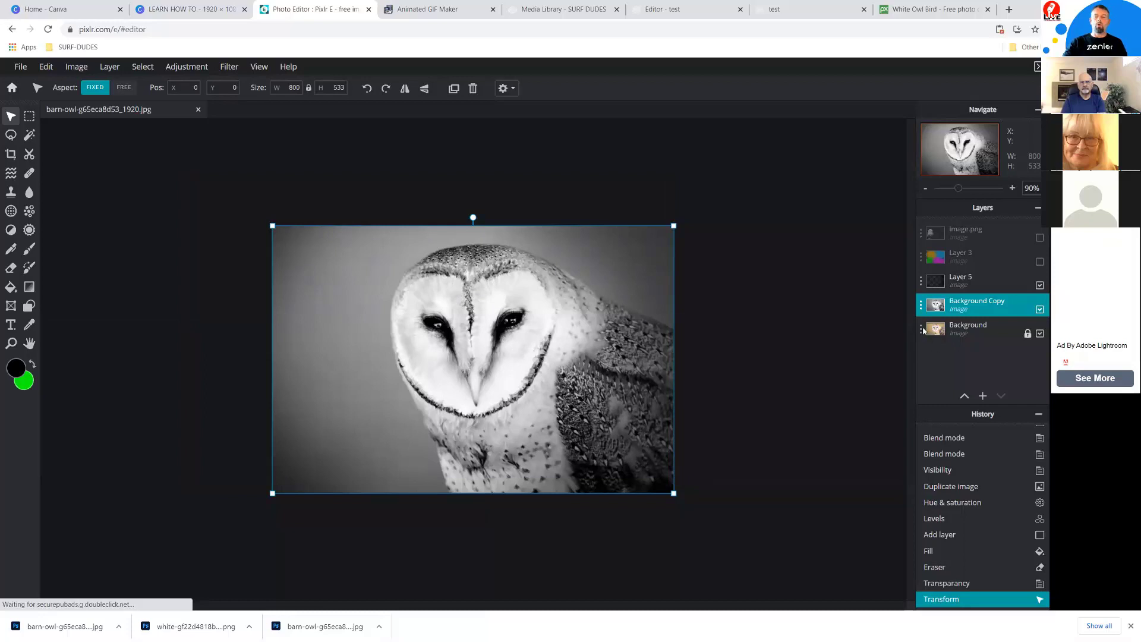
Compare the image without the black-and-white copy, and erase that copy over the owl's face with the soft 530 eraser to bring back colour.
{"action": "left_click", "coordinate": [1039, 309]}
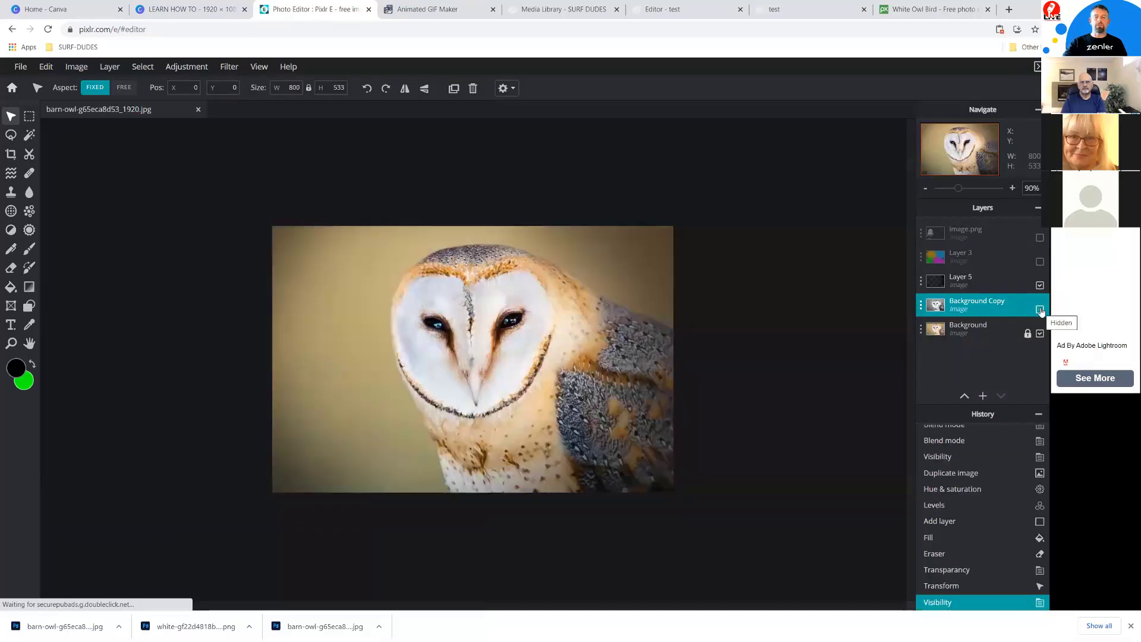
{"action": "left_click", "coordinate": [939, 307]}
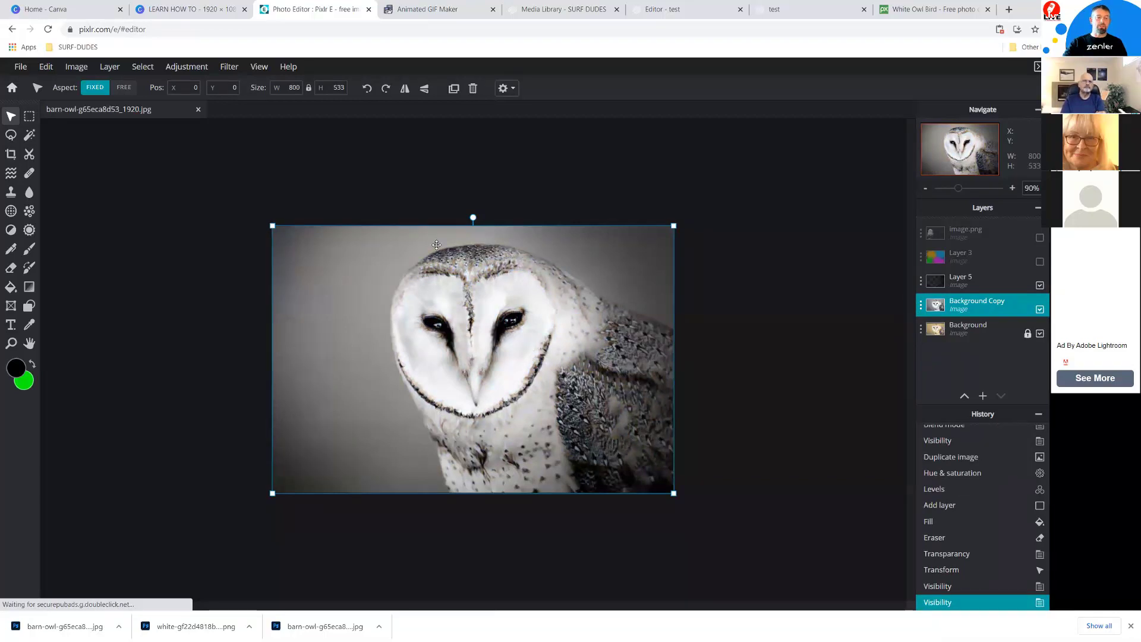
{"action": "left_click", "coordinate": [12, 271]}
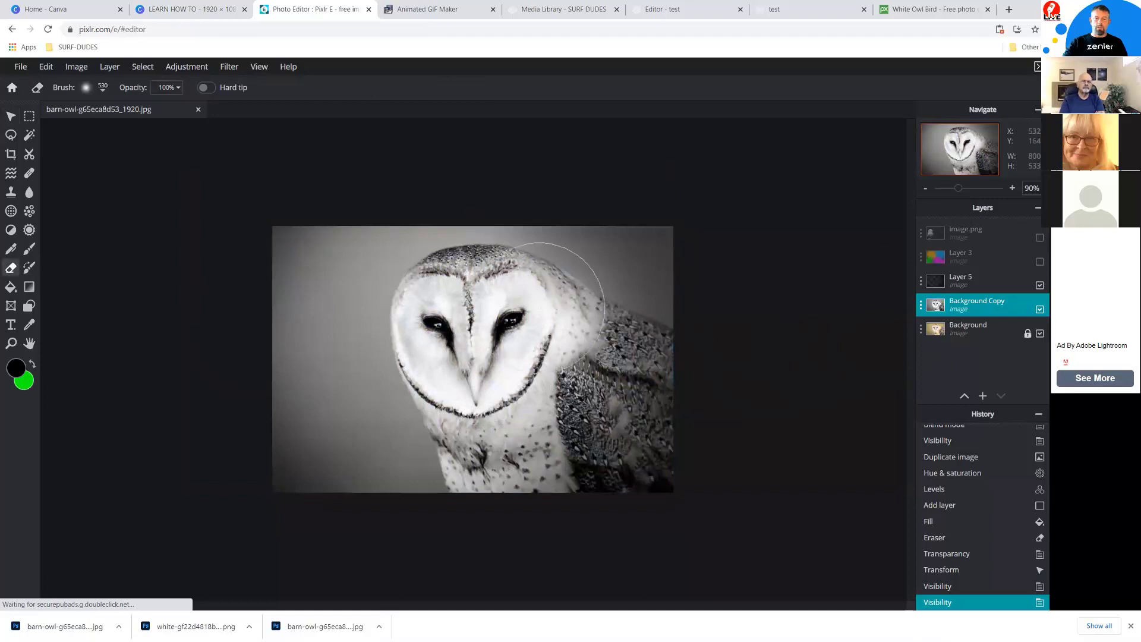
{"action": "left_click_drag", "start_coordinate": [437, 318], "coordinate": [445, 357]}
{"action": "left_click_drag", "start_coordinate": [504, 318], "coordinate": [496, 357]}
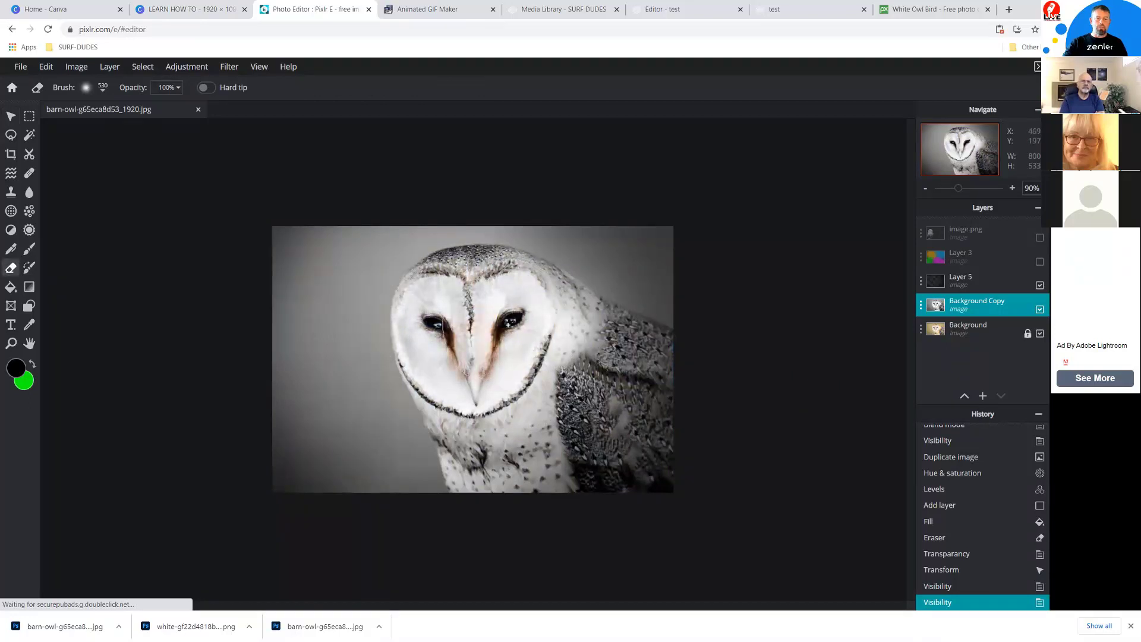
{"action": "left_click", "coordinate": [493, 337]}
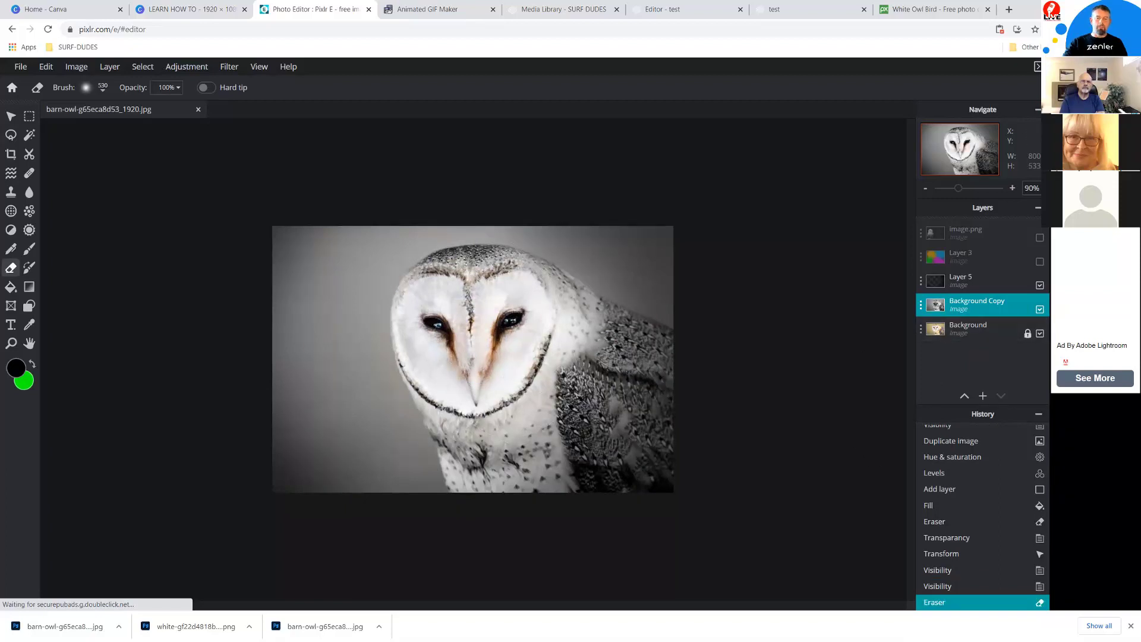
{"action": "mouse_move", "coordinate": [461, 301]}
{"action": "left_mouse_down"}
{"action": "mouse_move", "coordinate": [494, 279]}
{"action": "mouse_move", "coordinate": [523, 280]}
{"action": "mouse_move", "coordinate": [489, 410]}
{"action": "left_mouse_up"}
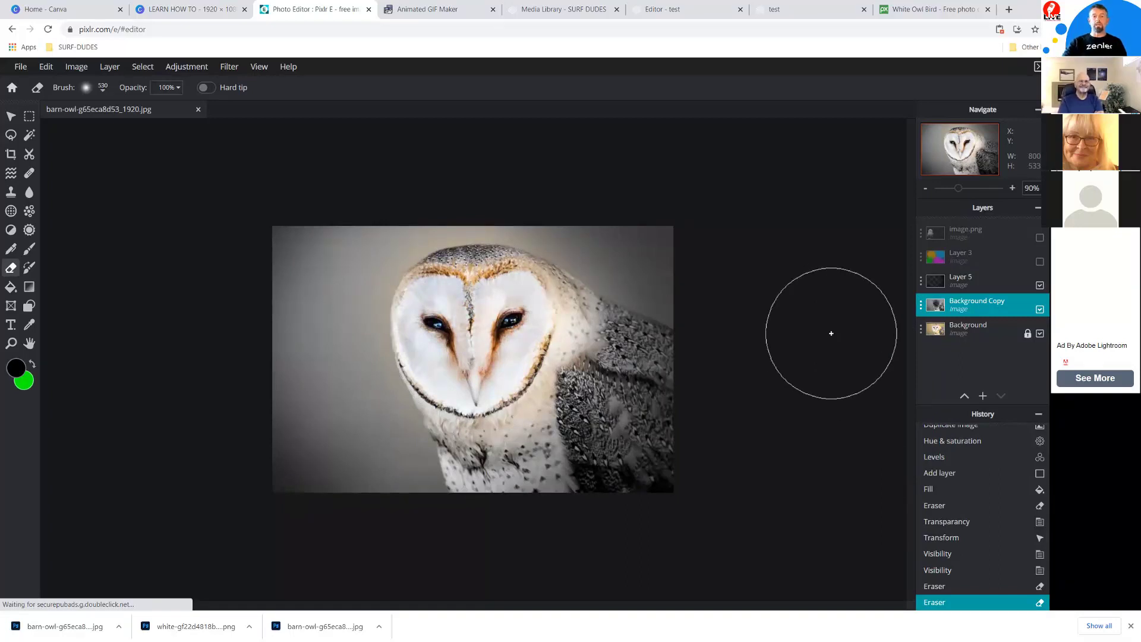
Download the image as barn-owl-g65eca8d53_1920 in JPG format at medium 70% quality, and preview the new file in the Downloads folder before closing it.
{"action": "left_click", "coordinate": [20, 68]}
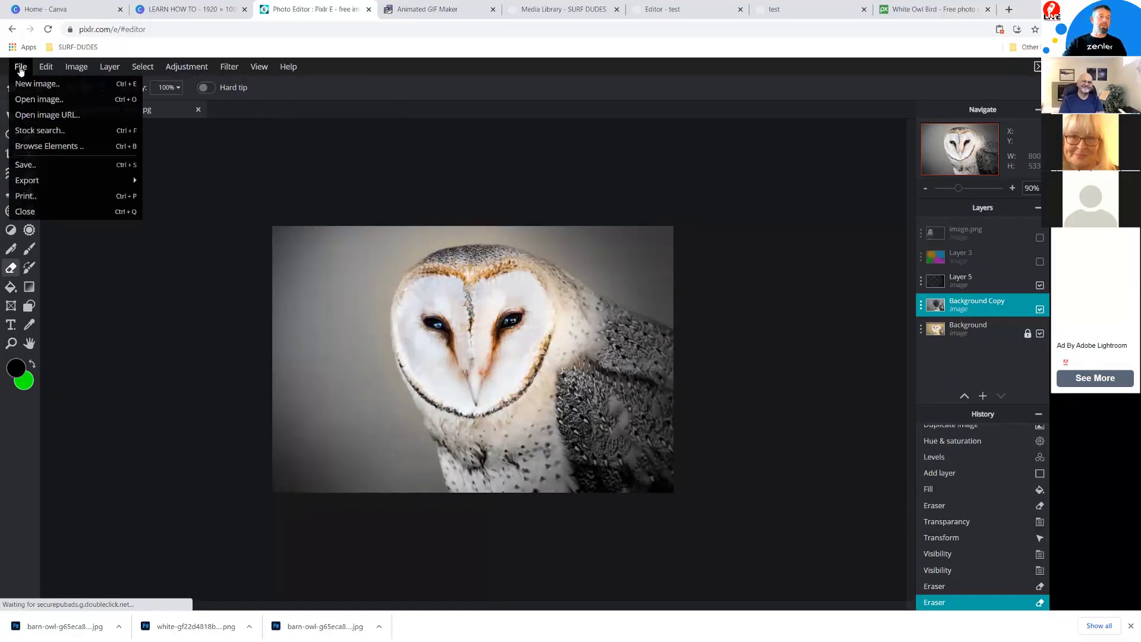
{"action": "left_click", "coordinate": [36, 164]}
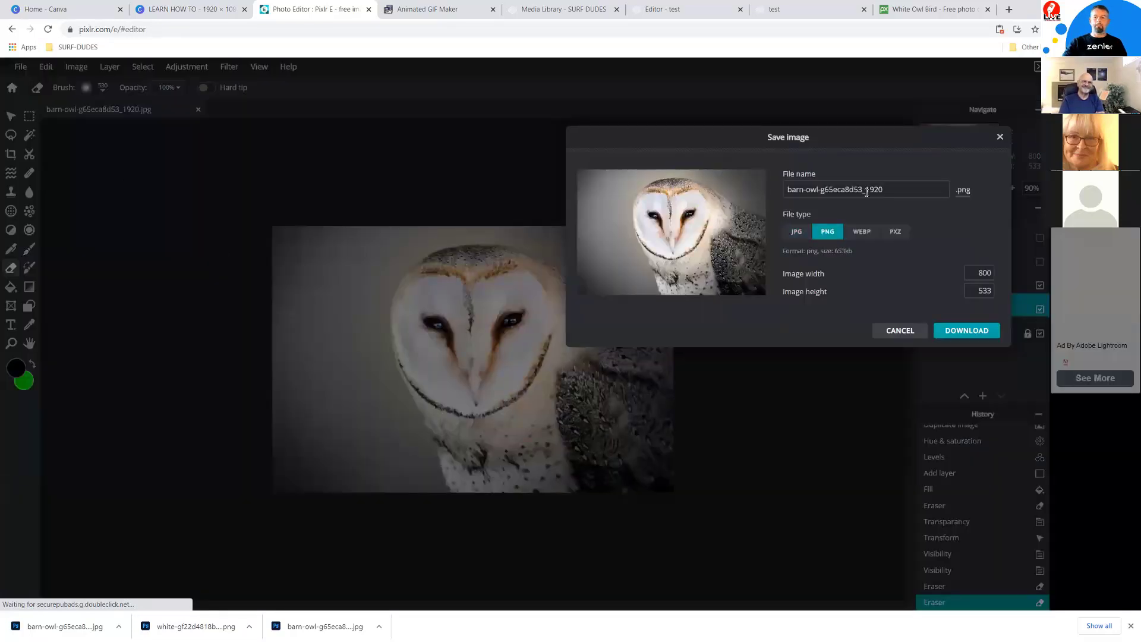
{"action": "left_click", "coordinate": [798, 231]}
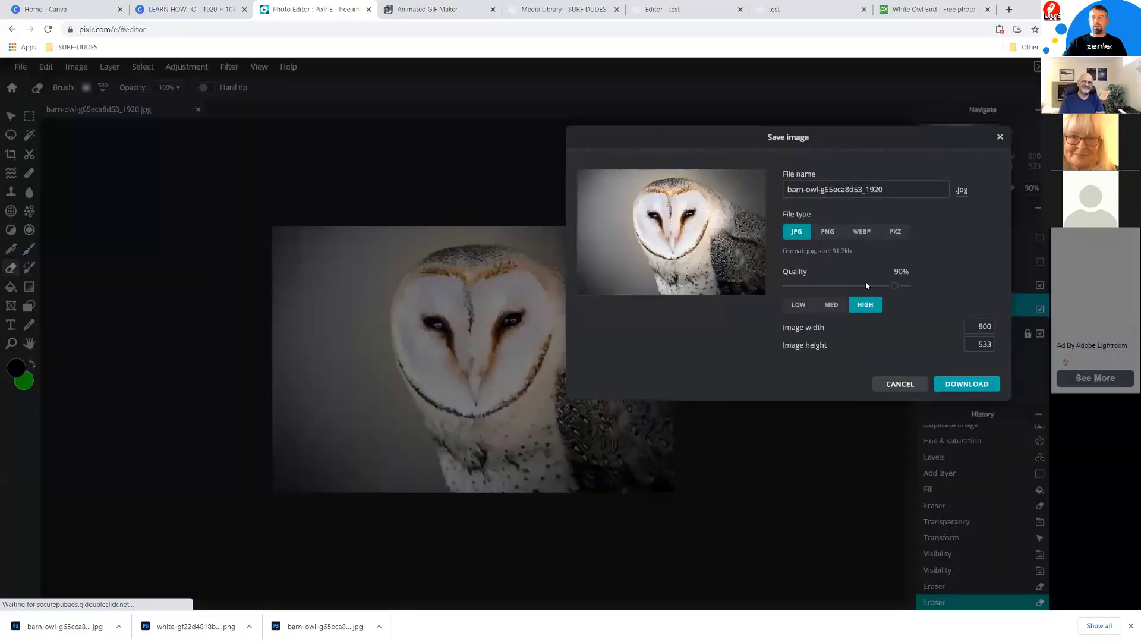
{"action": "left_click", "coordinate": [832, 305]}
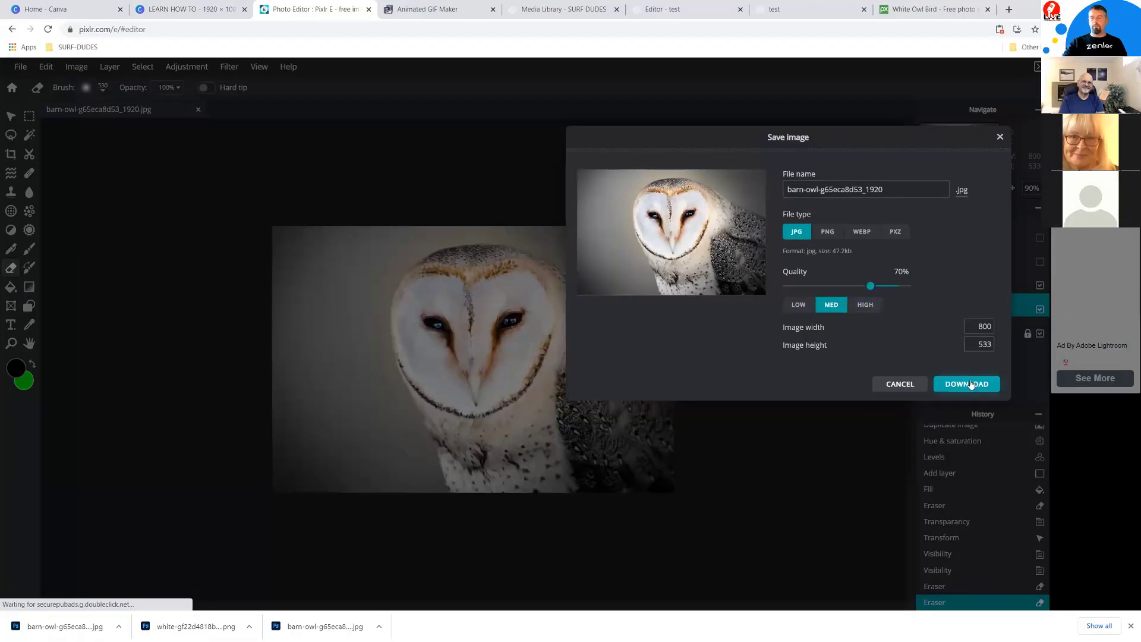
{"action": "key", "text": "Return"}
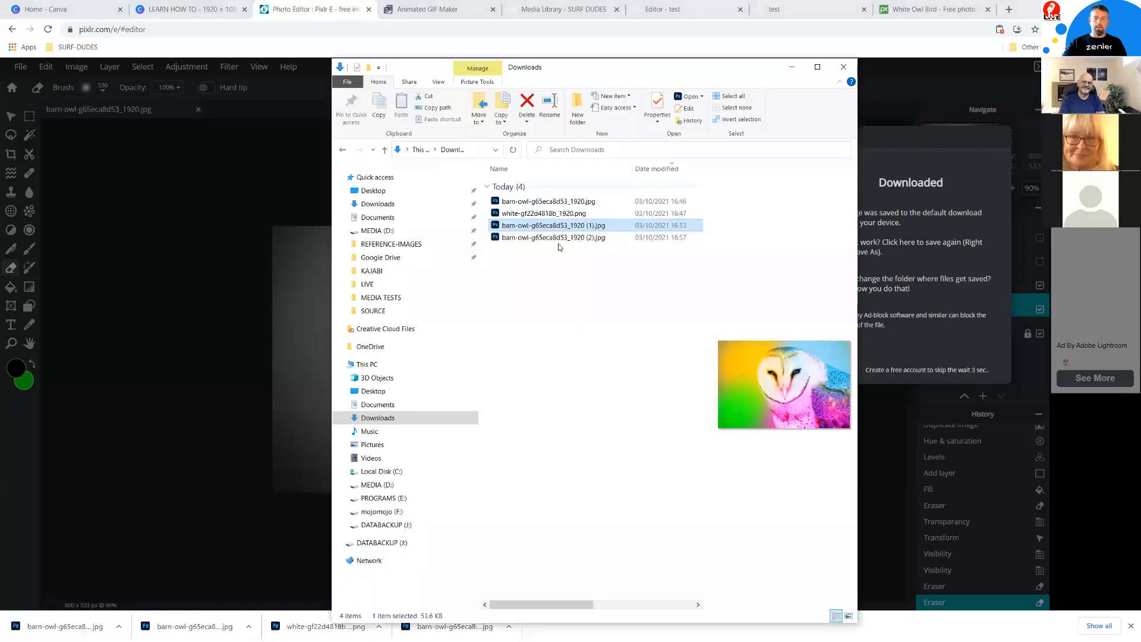
{"action": "left_click", "coordinate": [550, 237]}
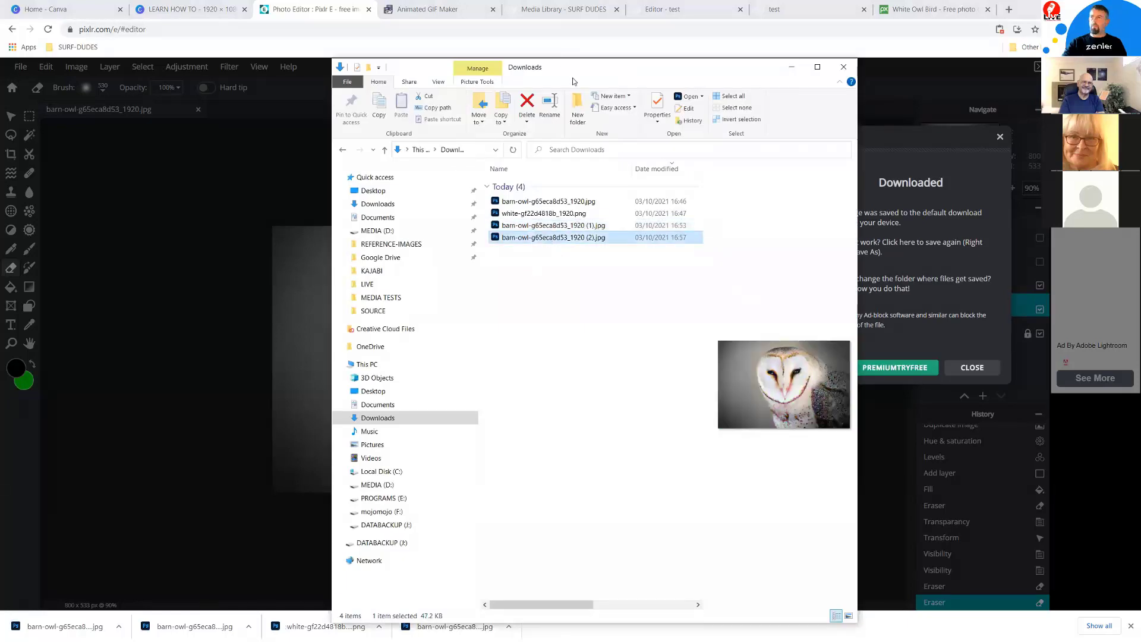
{"action": "left_click", "coordinate": [844, 66]}
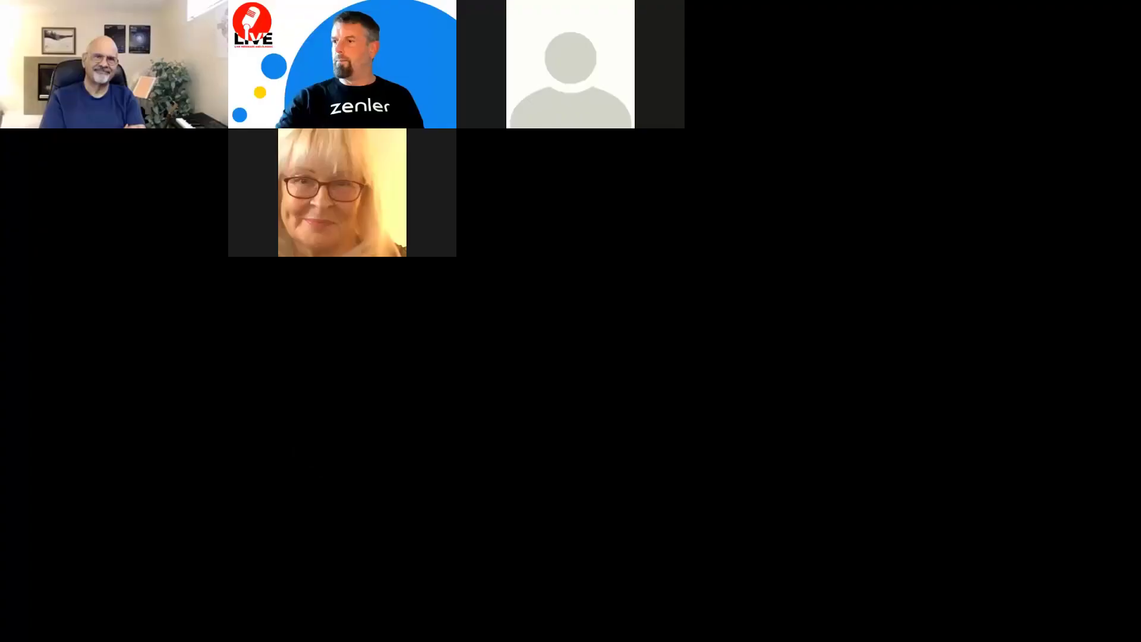
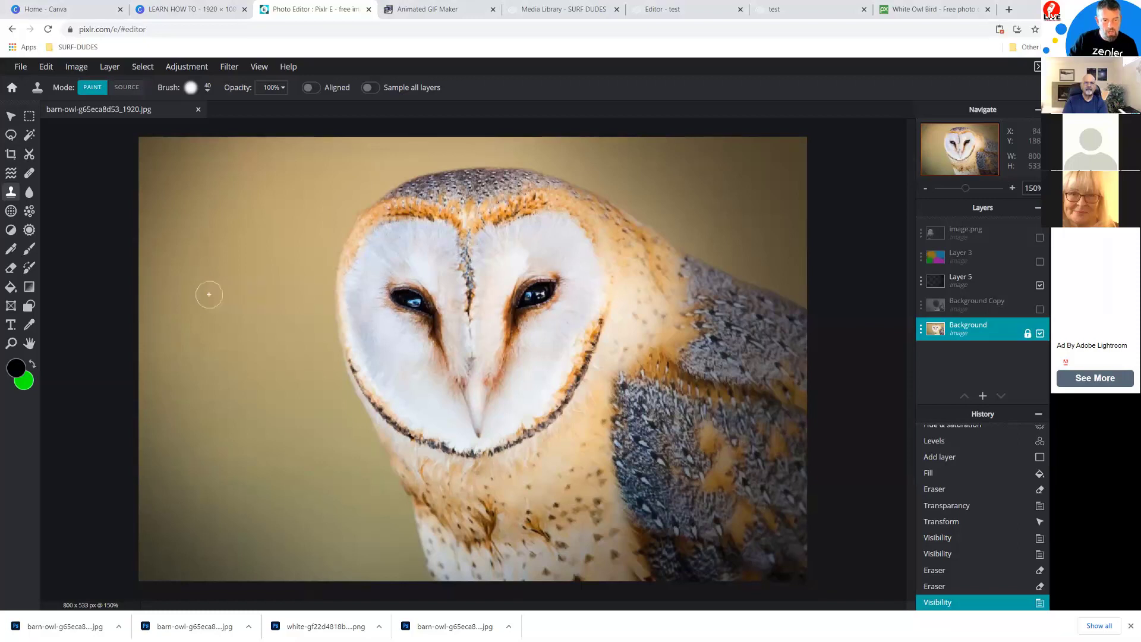
Clone the owl's eye onto the plain background, cut it out with an elliptical selection about 175 × 187, and paste it as a new layer.
{"action": "mouse_move", "coordinate": [218, 297]}
{"action": "left_mouse_down"}
{"action": "mouse_move", "coordinate": [245, 307]}
{"action": "mouse_move", "coordinate": [214, 314]}
{"action": "mouse_move", "coordinate": [202, 299]}
{"action": "mouse_move", "coordinate": [224, 288]}
{"action": "mouse_move", "coordinate": [251, 305]}
{"action": "mouse_move", "coordinate": [241, 323]}
{"action": "mouse_move", "coordinate": [201, 328]}
{"action": "mouse_move", "coordinate": [201, 283]}
{"action": "mouse_move", "coordinate": [252, 302]}
{"action": "mouse_move", "coordinate": [252, 324]}
{"action": "mouse_move", "coordinate": [220, 332]}
{"action": "mouse_move", "coordinate": [192, 319]}
{"action": "mouse_move", "coordinate": [251, 346]}
{"action": "mouse_move", "coordinate": [253, 331]}
{"action": "mouse_move", "coordinate": [257, 357]}
{"action": "mouse_move", "coordinate": [245, 325]}
{"action": "left_mouse_up"}
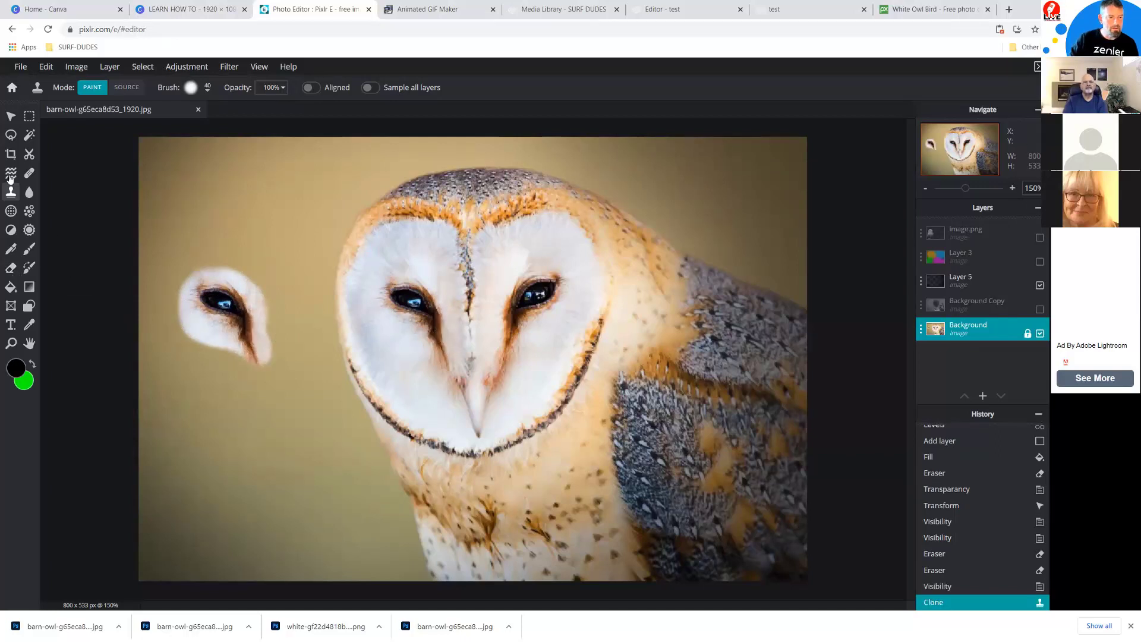
{"action": "left_click", "coordinate": [29, 116]}
{"action": "mouse_move", "coordinate": [146, 243]}
{"action": "left_mouse_down"}
{"action": "mouse_move", "coordinate": [196, 323]}
{"action": "mouse_move", "coordinate": [293, 400]}
{"action": "left_mouse_up"}
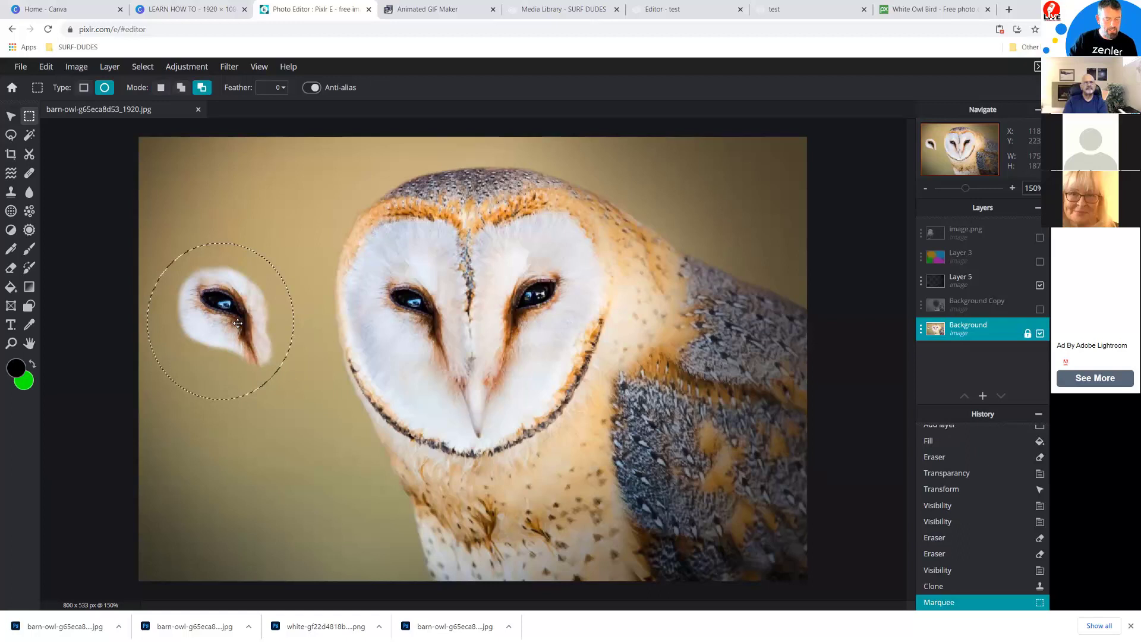
{"action": "key", "text": "ctrl+x"}
{"action": "key", "text": "ctrl+d"}
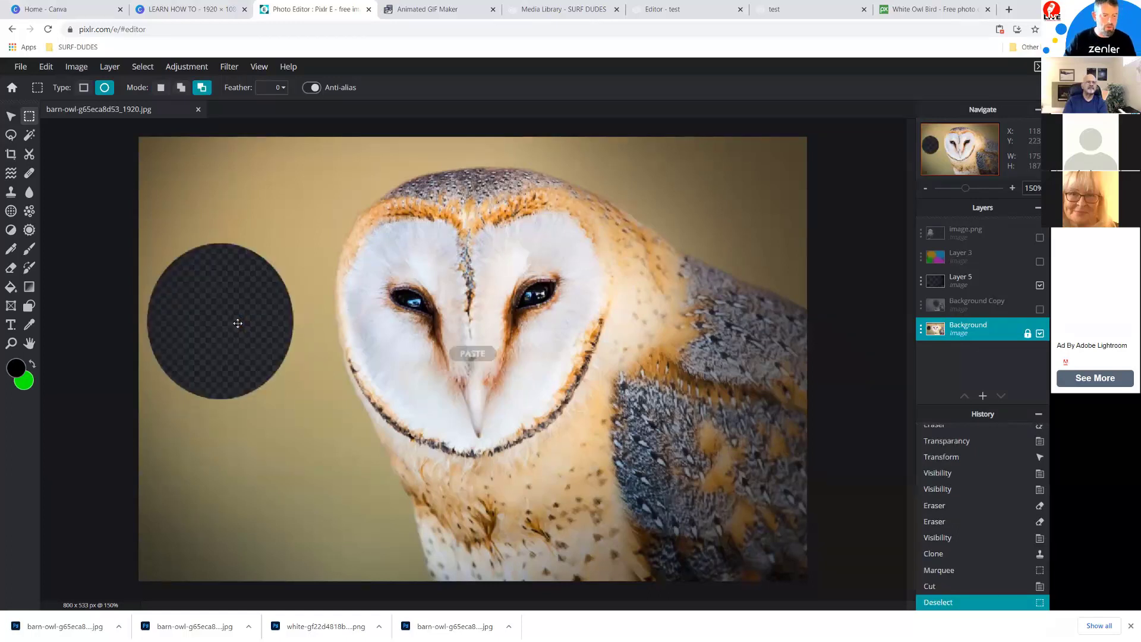
{"action": "key", "text": "ctrl+v"}
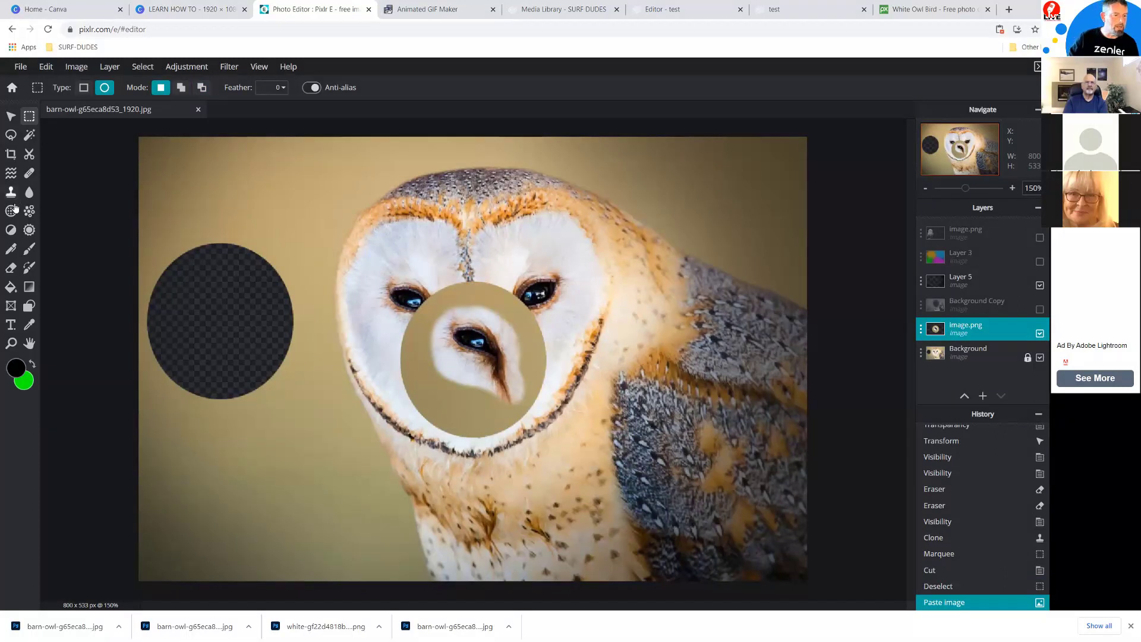
{"action": "key", "text": "e"}
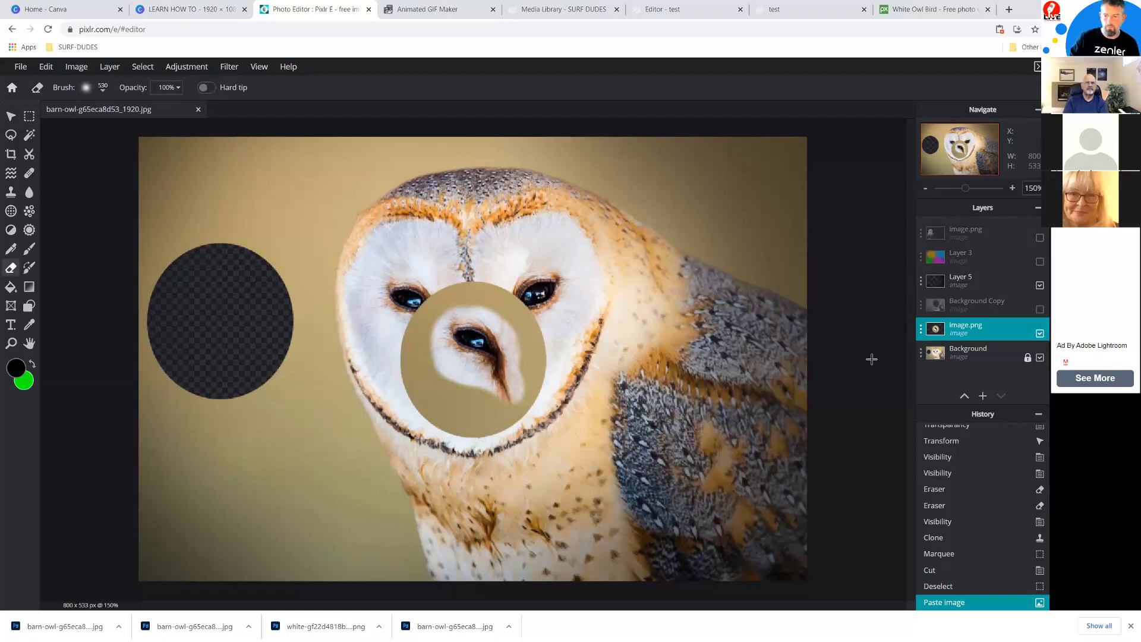
{"action": "left_click", "coordinate": [451, 415]}
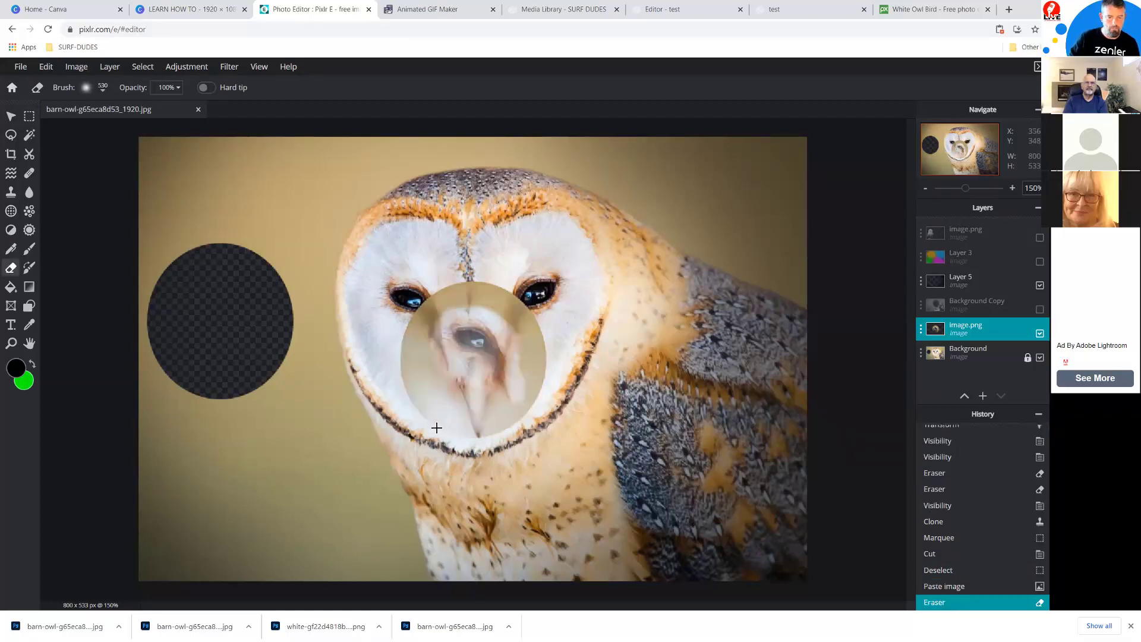
{"action": "key", "text": "ctrl+z"}
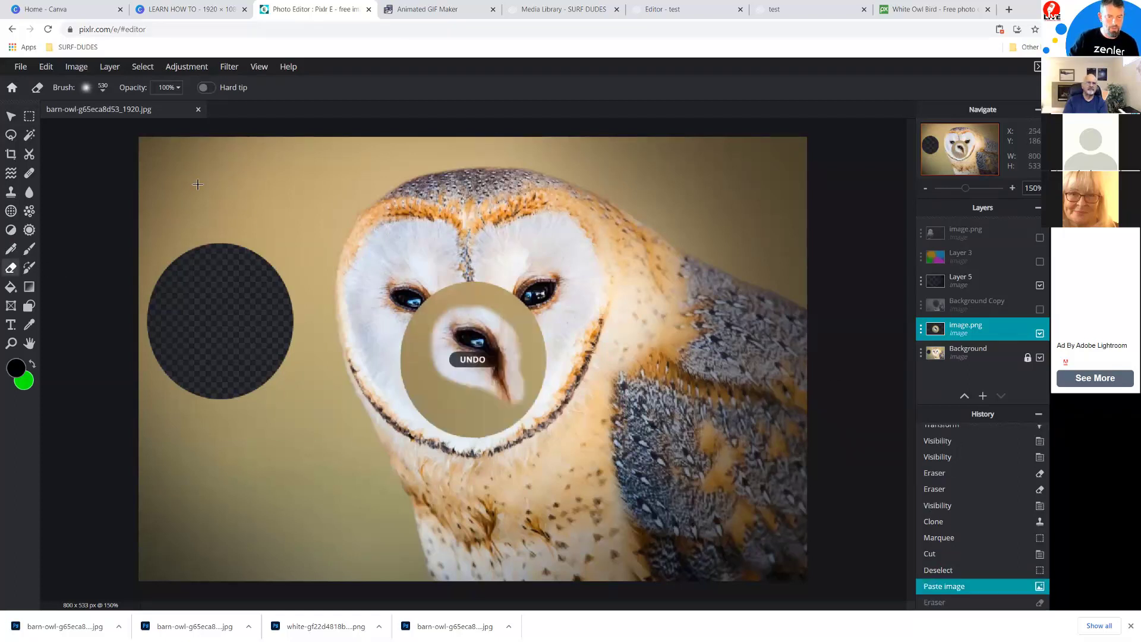
Set the eraser size to 160 and erase the beige surround around the eye on the pasted layer.
{"action": "left_click", "coordinate": [102, 88]}
{"action": "left_click_drag", "start_coordinate": [160, 129], "coordinate": [129, 130]}
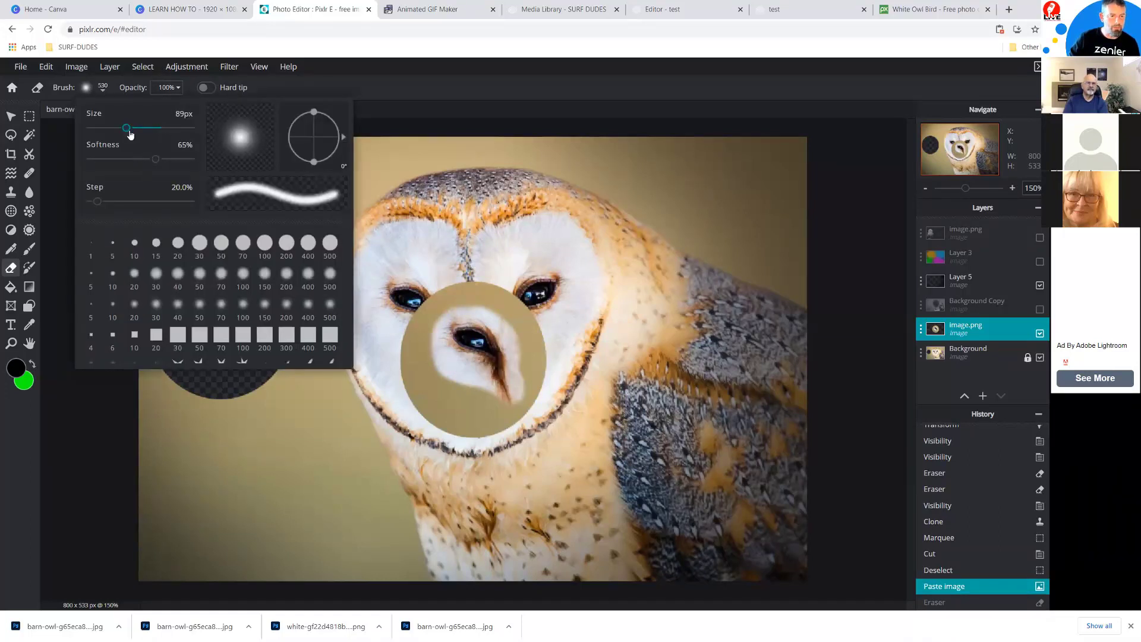
{"action": "left_click_drag", "start_coordinate": [130, 135], "coordinate": [136, 133]}
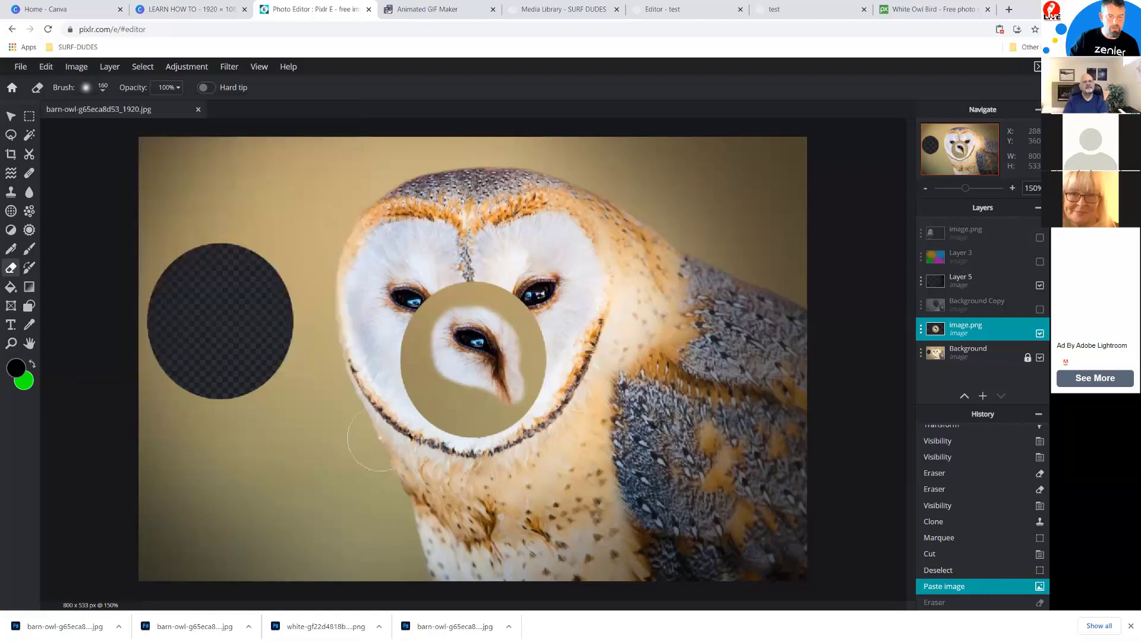
{"action": "mouse_move", "coordinate": [407, 416]}
{"action": "left_mouse_down"}
{"action": "mouse_move", "coordinate": [492, 429]}
{"action": "mouse_move", "coordinate": [522, 403]}
{"action": "mouse_move", "coordinate": [537, 381]}
{"action": "mouse_move", "coordinate": [539, 328]}
{"action": "mouse_move", "coordinate": [499, 284]}
{"action": "mouse_move", "coordinate": [418, 303]}
{"action": "mouse_move", "coordinate": [402, 327]}
{"action": "mouse_move", "coordinate": [412, 384]}
{"action": "mouse_move", "coordinate": [479, 428]}
{"action": "left_mouse_up"}
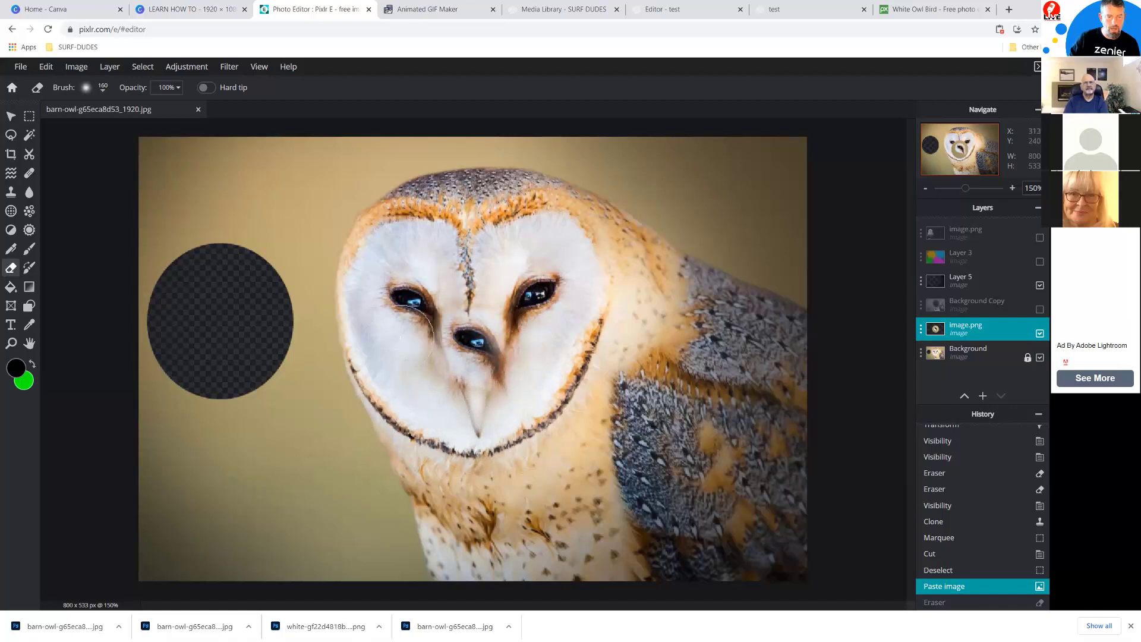
{"action": "key", "text": "ctrl+y"}
{"action": "left_click", "coordinate": [11, 116]}
{"action": "left_click_drag", "start_coordinate": [468, 353], "coordinate": [444, 337]}
{"action": "key", "text": "ctrl+z"}
{"action": "left_click", "coordinate": [949, 330]}
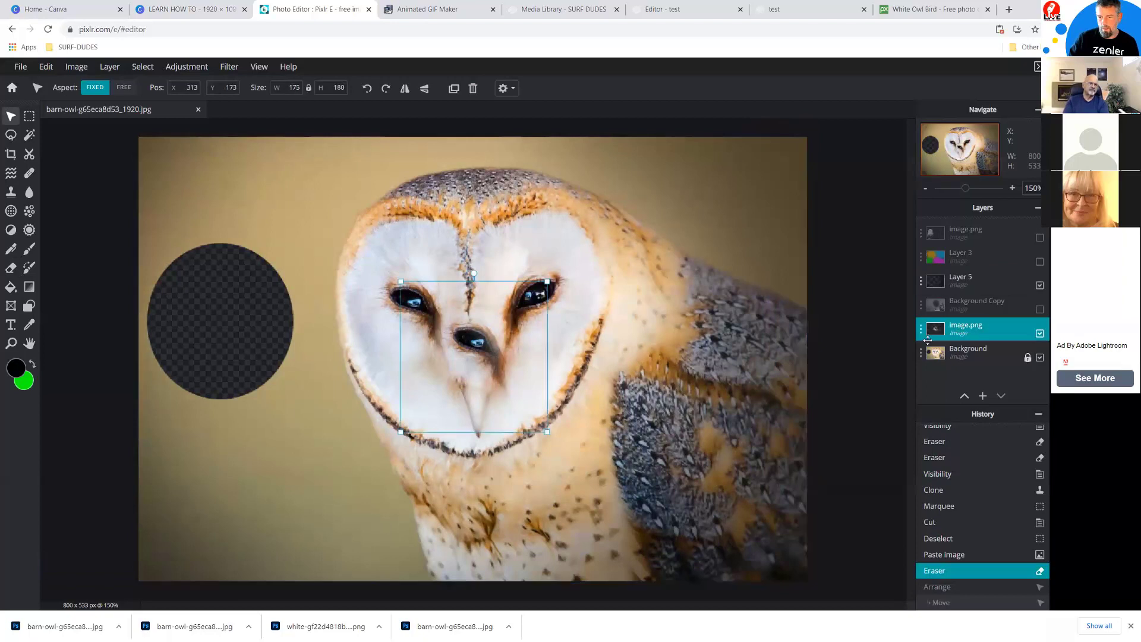
{"action": "left_click_drag", "start_coordinate": [487, 341], "coordinate": [478, 332]}
{"action": "key", "text": "ctrl+z"}
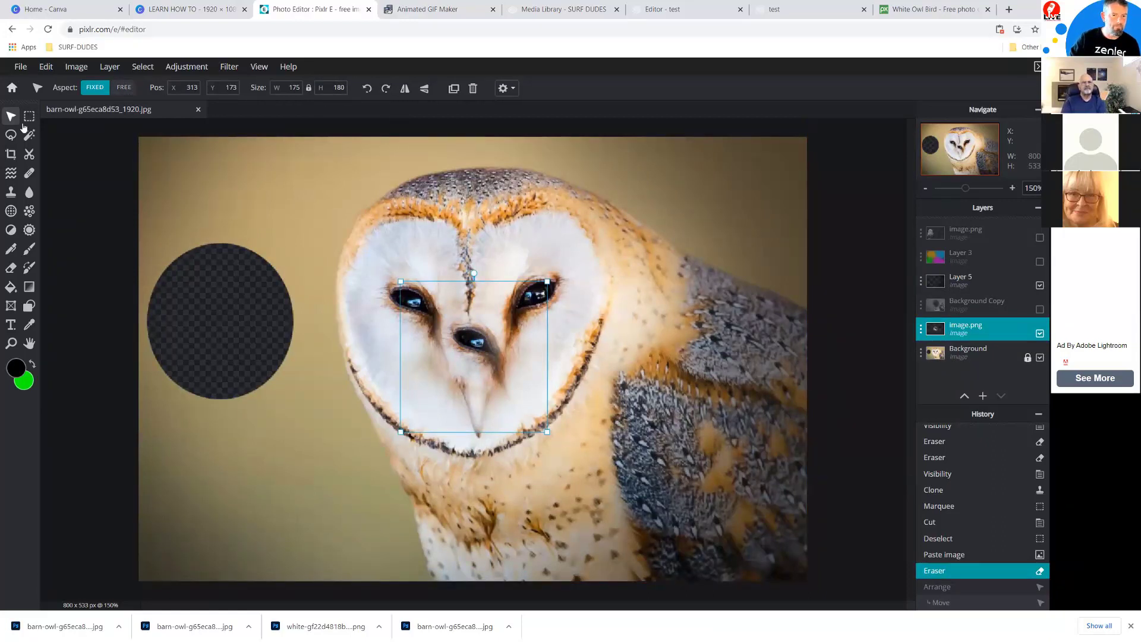
Move the pasted eye layer up and left to X 241, Y 93, just above the owl's left-hand eye.
{"action": "key", "text": "Up"}
{"action": "key", "text": "Up"}
{"action": "key", "text": "Up"}
{"action": "key", "text": "Up"}
{"action": "key", "text": "Up"}
{"action": "key", "text": "Up"}
{"action": "key", "text": "Up"}
{"action": "key", "text": "Up"}
{"action": "key", "text": "Up"}
{"action": "key", "text": "Up"}
{"action": "key", "text": "Up"}
{"action": "key", "text": "Up"}
{"action": "key", "text": "Up"}
{"action": "key", "text": "Up"}
{"action": "key", "text": "Up"}
{"action": "key", "text": "Up"}
{"action": "key", "text": "Up"}
{"action": "key", "text": "Up"}
{"action": "key", "text": "Up"}
{"action": "key", "text": "Up"}
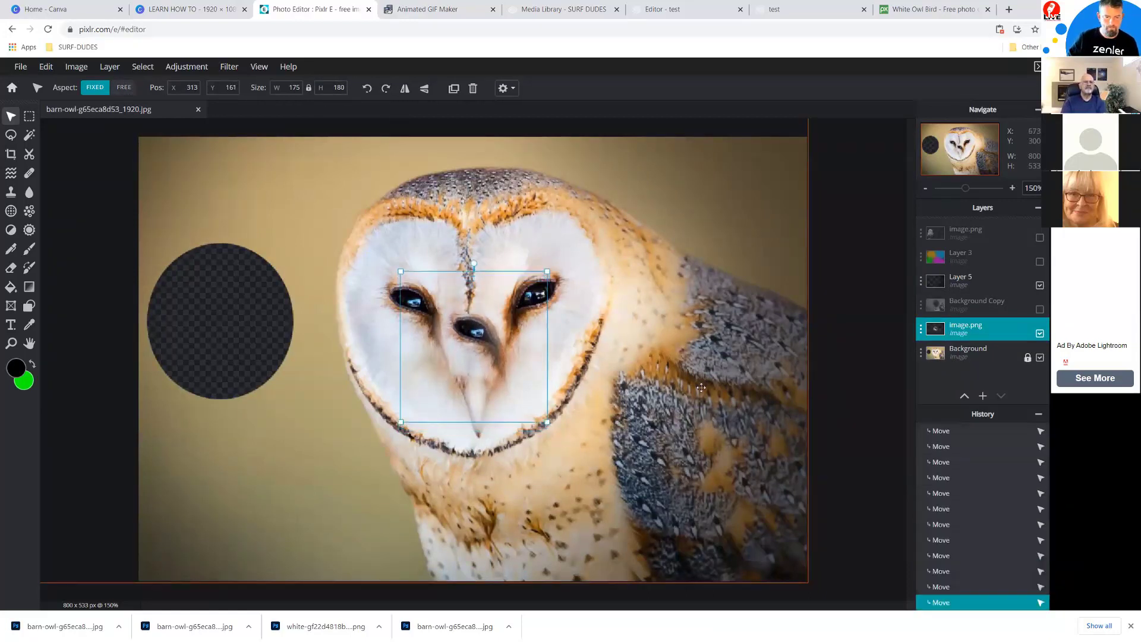
{"action": "key", "text": "Up"}
{"action": "key", "text": "Up"}
{"action": "key", "text": "Up"}
{"action": "key", "text": "Up"}
{"action": "key", "text": "Up"}
{"action": "key", "text": "Up"}
{"action": "key", "text": "Up"}
{"action": "key", "text": "Up"}
{"action": "key", "text": "Up"}
{"action": "key", "text": "Up"}
{"action": "key", "text": "Up"}
{"action": "key", "text": "Up"}
{"action": "key", "text": "Up"}
{"action": "key", "text": "Up"}
{"action": "key", "text": "Up"}
{"action": "key", "text": "Up"}
{"action": "key", "text": "Up"}
{"action": "key", "text": "Up"}
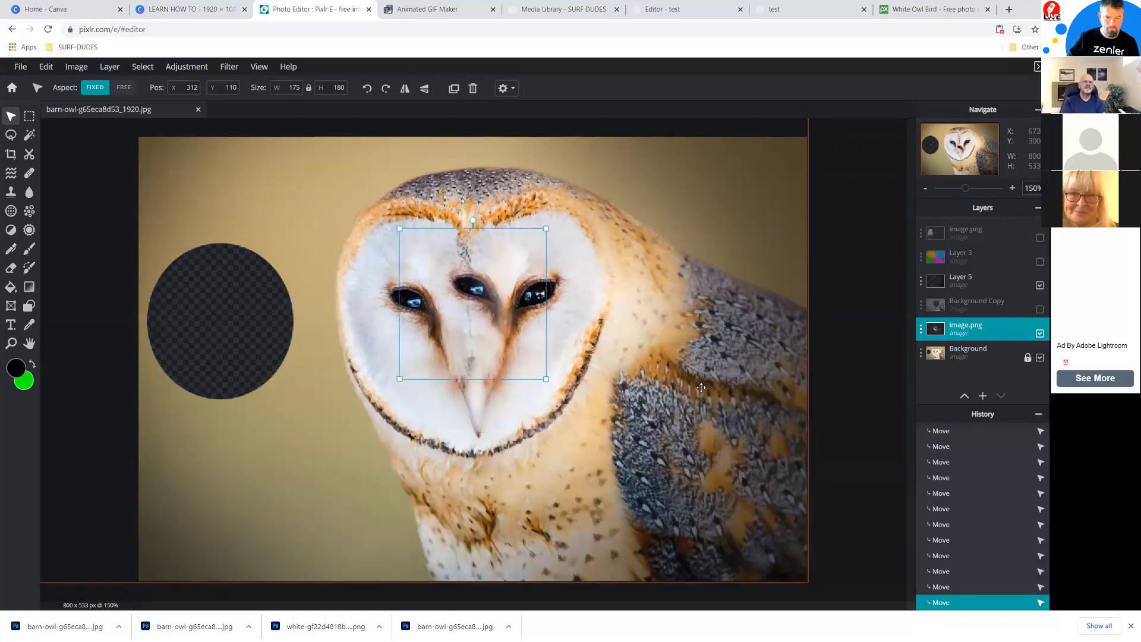
{"action": "key", "text": "Left"}
{"action": "key", "text": "Left"}
{"action": "key", "text": "Left"}
{"action": "key", "text": "Left"}
{"action": "key", "text": "Left"}
{"action": "key", "text": "Left"}
{"action": "key", "text": "Left"}
{"action": "key", "text": "Left"}
{"action": "key", "text": "Left"}
{"action": "key", "text": "Left"}
{"action": "key", "text": "Left"}
{"action": "key", "text": "Left"}
{"action": "key", "text": "Left"}
{"action": "key", "text": "Left"}
{"action": "key", "text": "Left"}
{"action": "key", "text": "Left"}
{"action": "key", "text": "Left"}
{"action": "key", "text": "Left"}
{"action": "key", "text": "Left"}
{"action": "key", "text": "Left"}
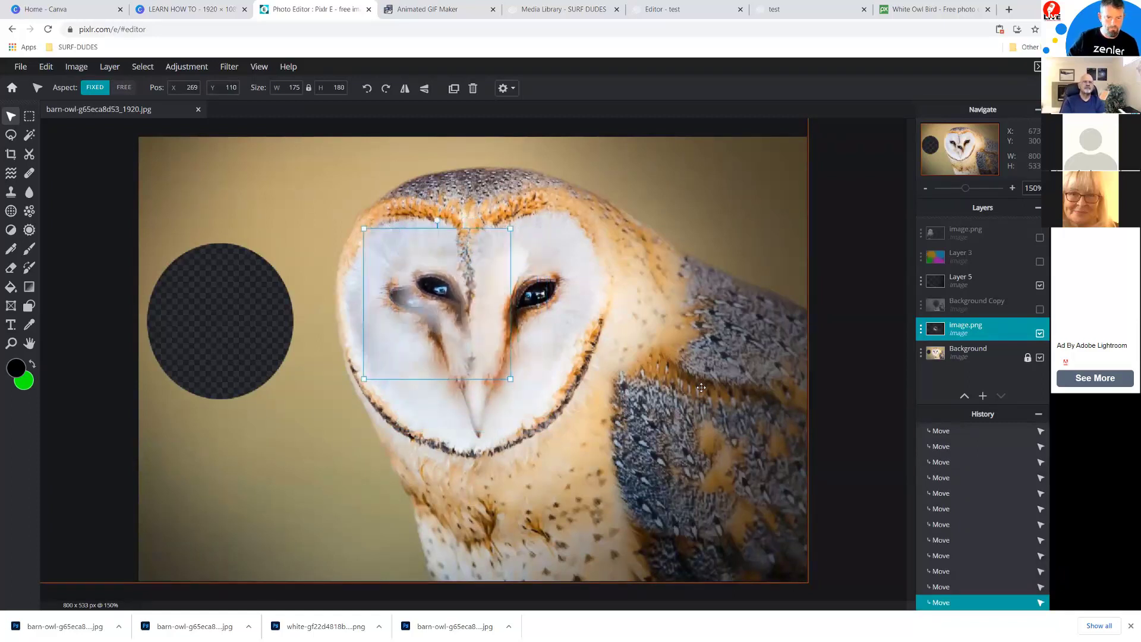
{"action": "key", "text": "Left"}
{"action": "key", "text": "Left"}
{"action": "key", "text": "Left"}
{"action": "key", "text": "Left"}
{"action": "key", "text": "Left"}
{"action": "key", "text": "Left"}
{"action": "key", "text": "Left"}
{"action": "key", "text": "Left"}
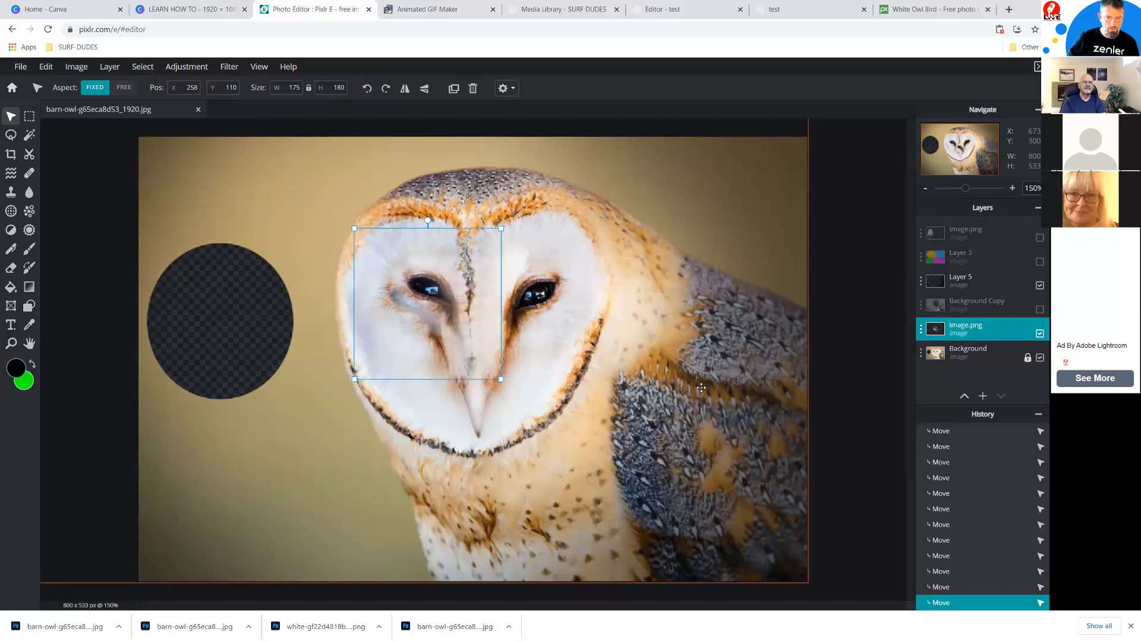
{"action": "key", "text": "Left"}
{"action": "key", "text": "Left"}
{"action": "key", "text": "Left"}
{"action": "key", "text": "Left"}
{"action": "key", "text": "Left"}
{"action": "key", "text": "Left"}
{"action": "key", "text": "Left"}
{"action": "key", "text": "Left"}
{"action": "key", "text": "Left"}
{"action": "key", "text": "Left"}
{"action": "key", "text": "Left"}
{"action": "key", "text": "Left"}
{"action": "key", "text": "Left"}
{"action": "key", "text": "Up"}
{"action": "key", "text": "Up"}
{"action": "key", "text": "Up"}
{"action": "key", "text": "Up"}
{"action": "key", "text": "Up"}
{"action": "key", "text": "Up"}
{"action": "key", "text": "Up"}
{"action": "key", "text": "Up"}
{"action": "key", "text": "Up"}
{"action": "key", "text": "Up"}
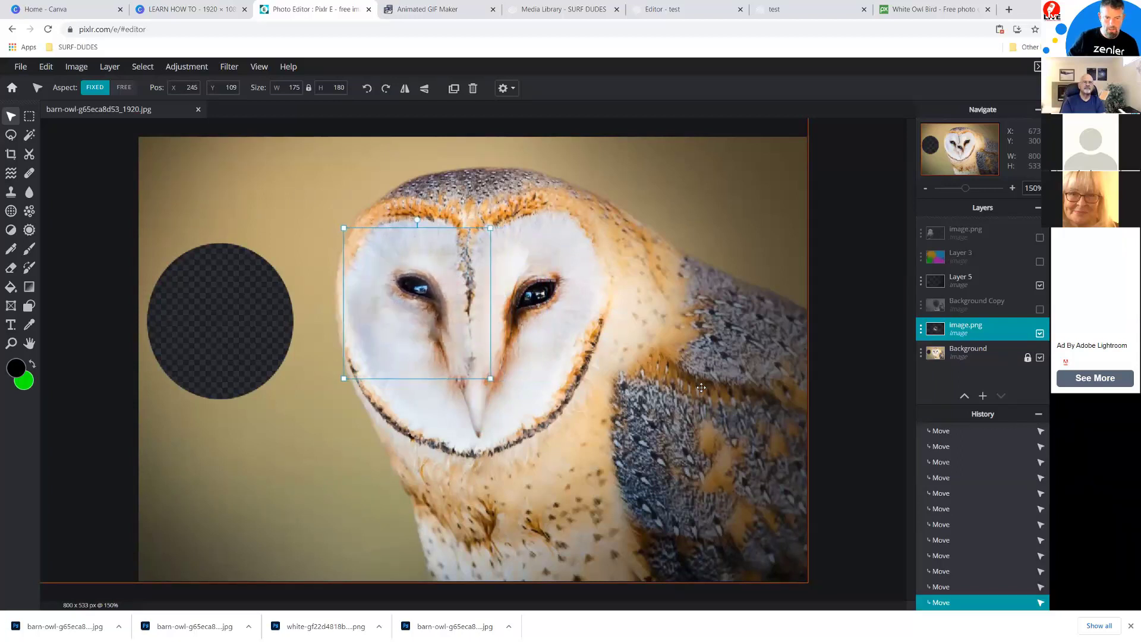
{"action": "key", "text": "Up"}
{"action": "key", "text": "Up"}
{"action": "key", "text": "Up"}
{"action": "key", "text": "Up"}
{"action": "key", "text": "Up"}
{"action": "key", "text": "Up"}
{"action": "key", "text": "Up"}
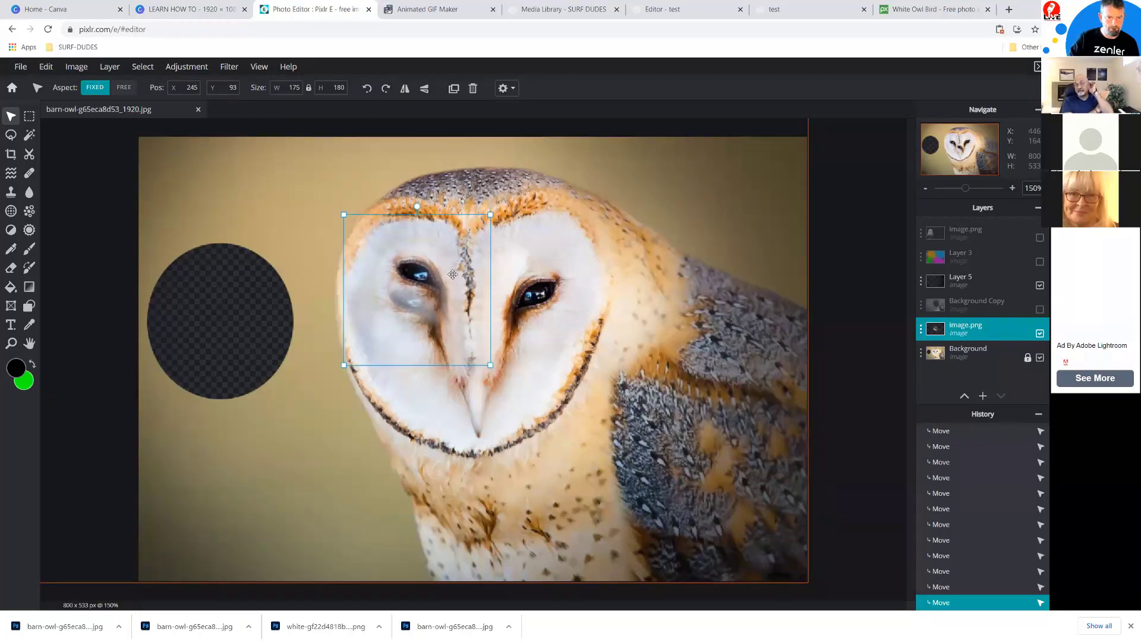
{"action": "key", "text": "Left"}
{"action": "key", "text": "Left"}
{"action": "key", "text": "Left"}
{"action": "key", "text": "Left"}
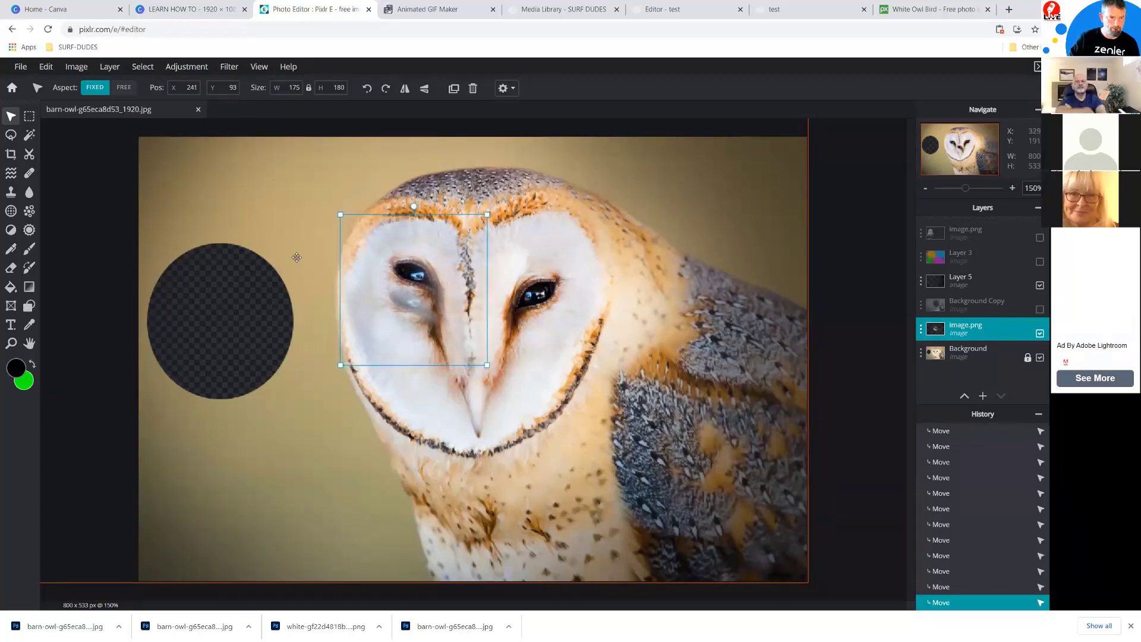
Set the eraser size to 73 px and erase the pasted layer's area just below its eye over the owl's original eye.
{"action": "left_click", "coordinate": [12, 268]}
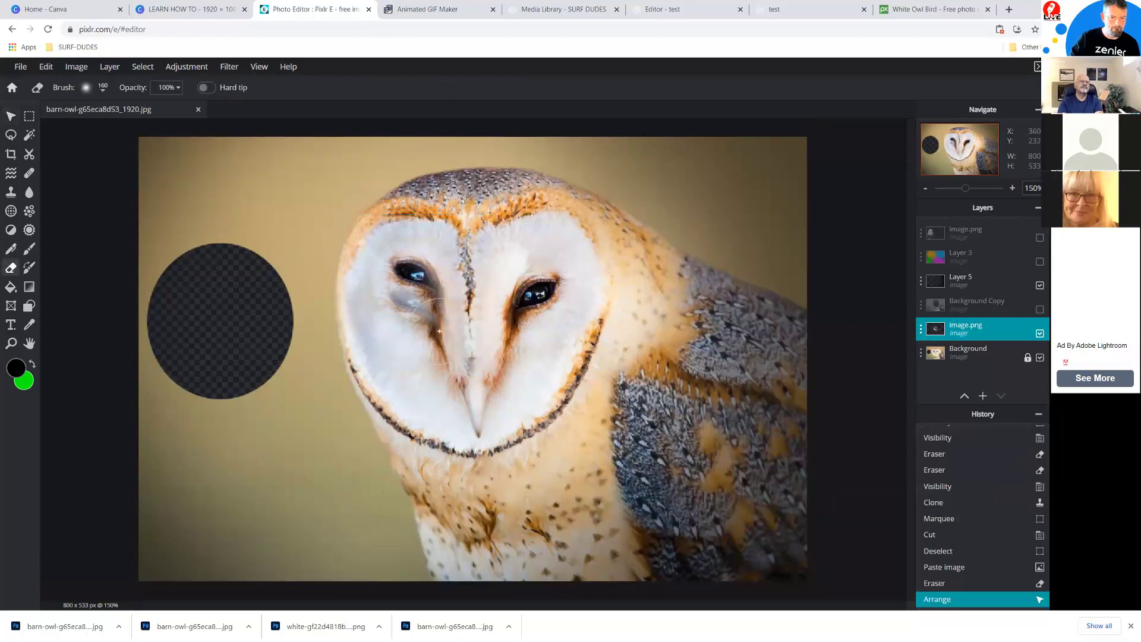
{"action": "left_click", "coordinate": [104, 88]}
{"action": "left_click_drag", "start_coordinate": [133, 131], "coordinate": [121, 130]}
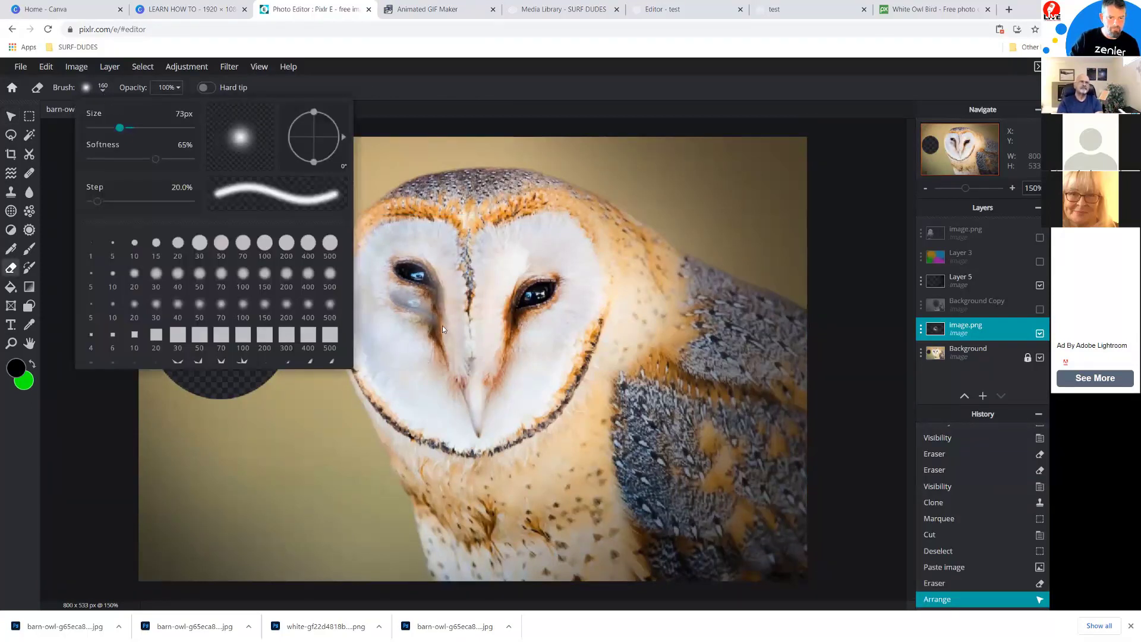
{"action": "mouse_move", "coordinate": [397, 314]}
{"action": "left_mouse_down"}
{"action": "mouse_move", "coordinate": [423, 306]}
{"action": "mouse_move", "coordinate": [367, 283]}
{"action": "mouse_move", "coordinate": [401, 294]}
{"action": "mouse_move", "coordinate": [437, 343]}
{"action": "mouse_move", "coordinate": [440, 306]}
{"action": "left_mouse_up"}
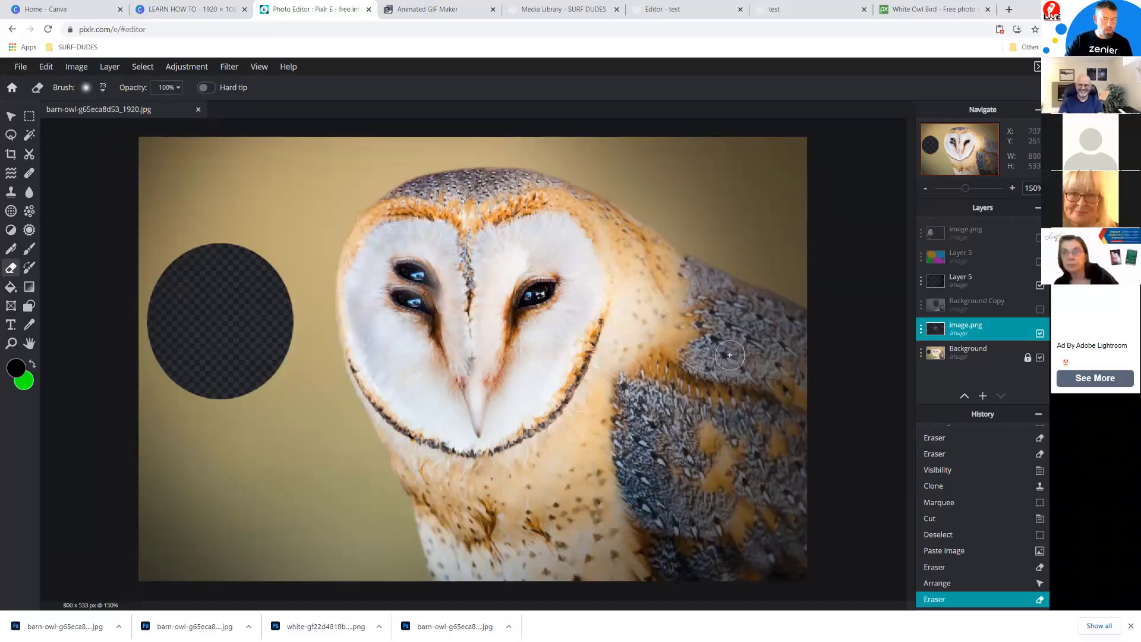
Undo the eye edits back through the erasing, moving, pasting, cutting and cloning.
{"action": "key", "text": "ctrl+z"}
{"action": "key", "text": "ctrl+z"}
{"action": "key", "text": "ctrl+z"}
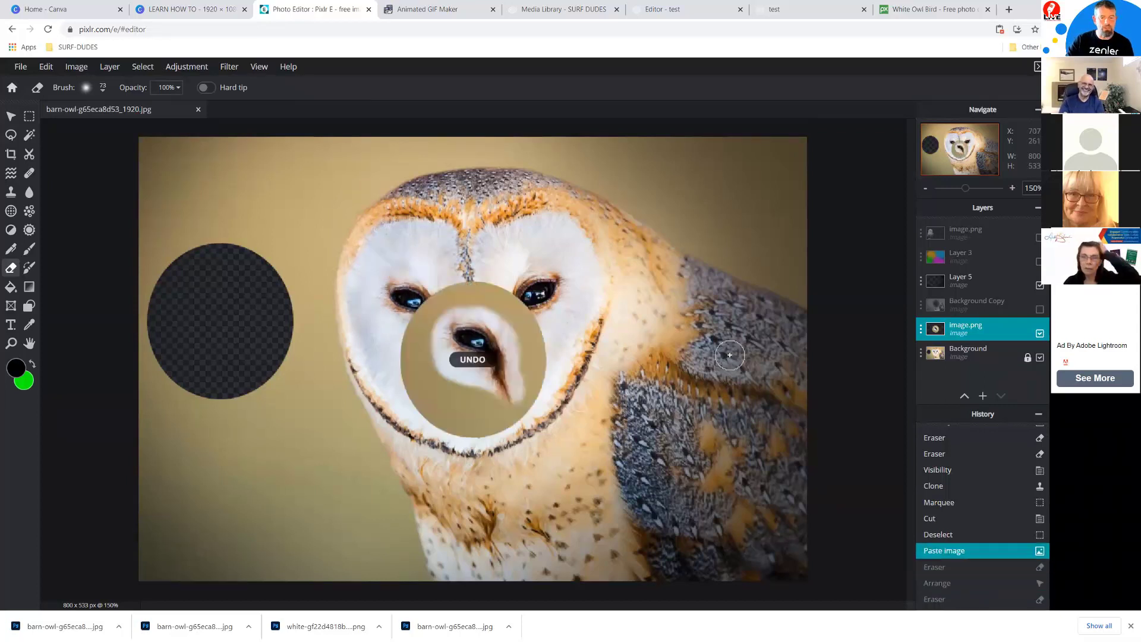
{"action": "key", "text": "ctrl+z"}
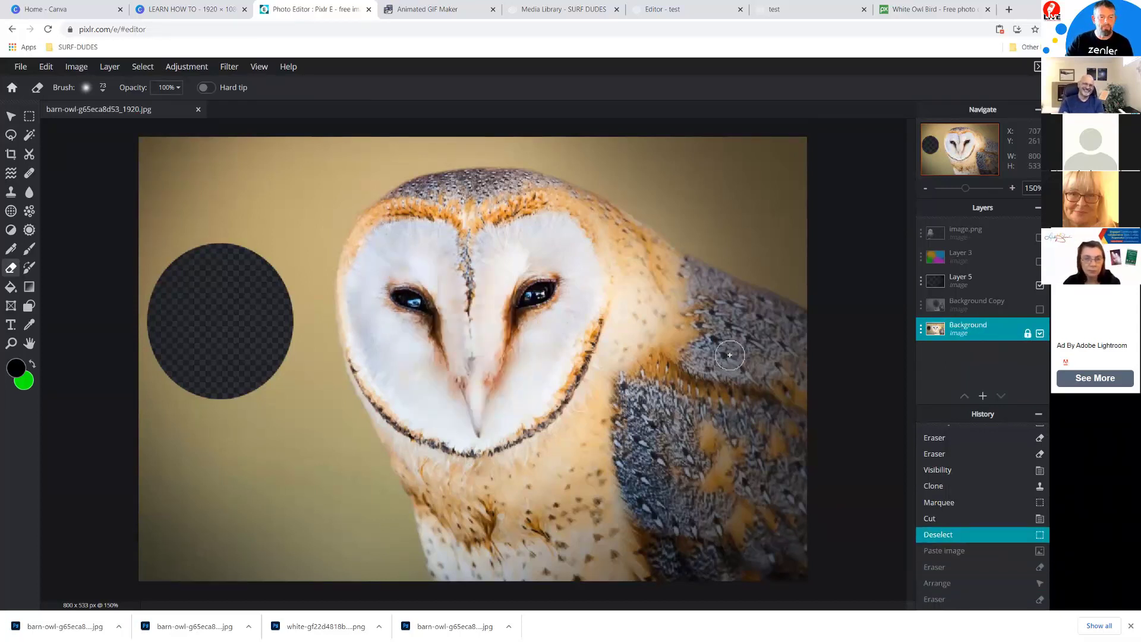
{"action": "key", "text": "ctrl+z"}
{"action": "key", "text": "ctrl+z"}
{"action": "key", "text": "ctrl+z"}
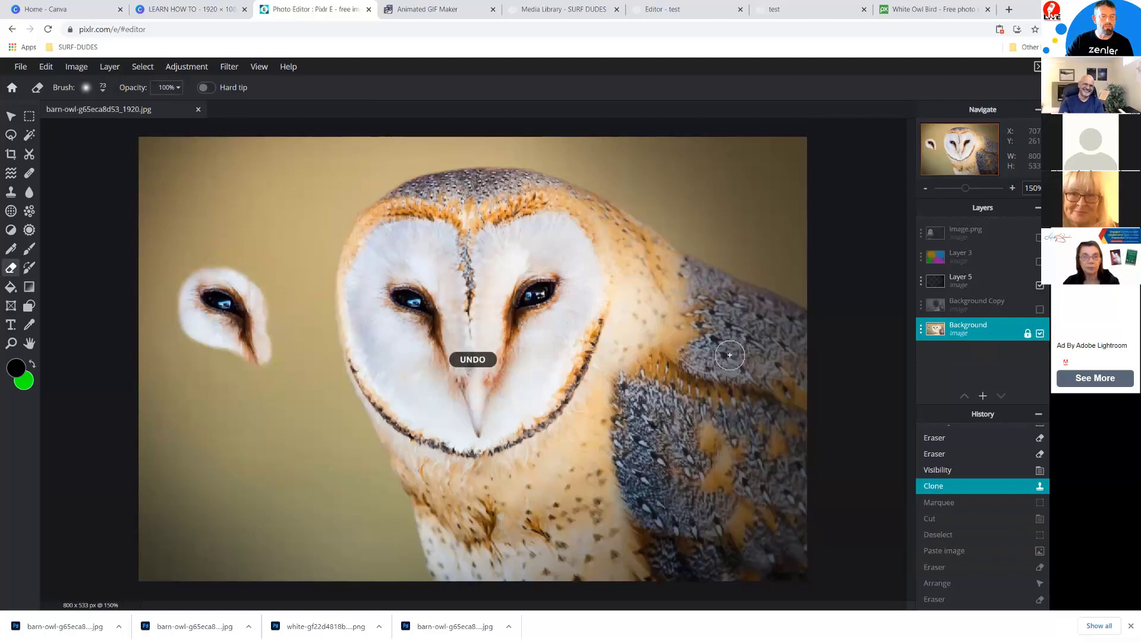
{"action": "key", "text": "ctrl+z"}
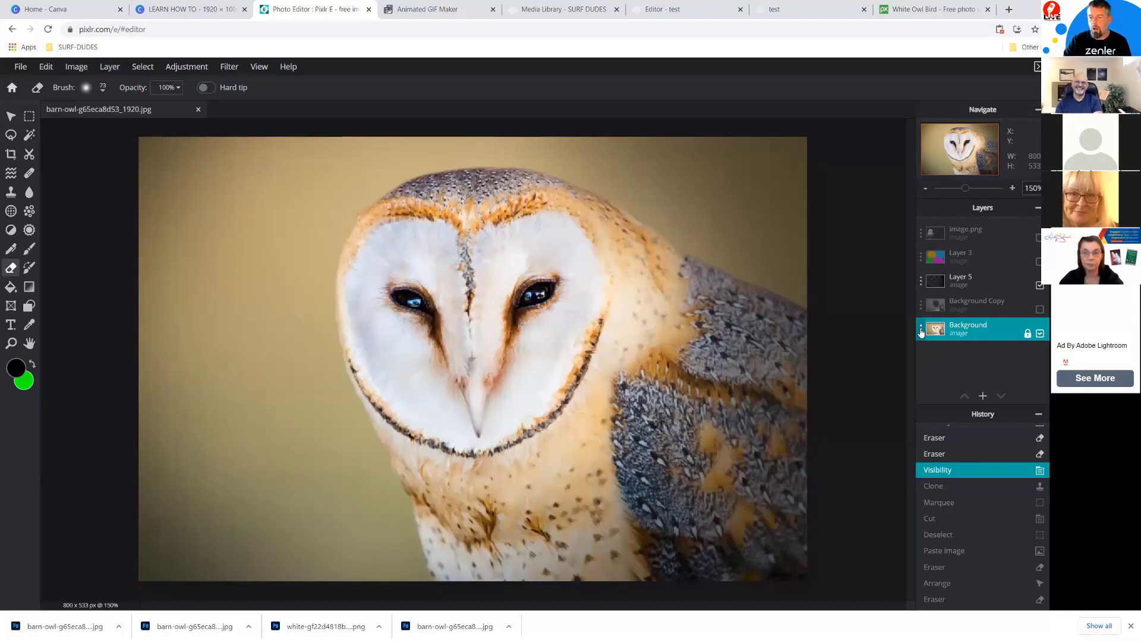
Duplicate the Background layer and apply Hue & Saturation to the copy with saturation at 100.
{"action": "left_click", "coordinate": [922, 332]}
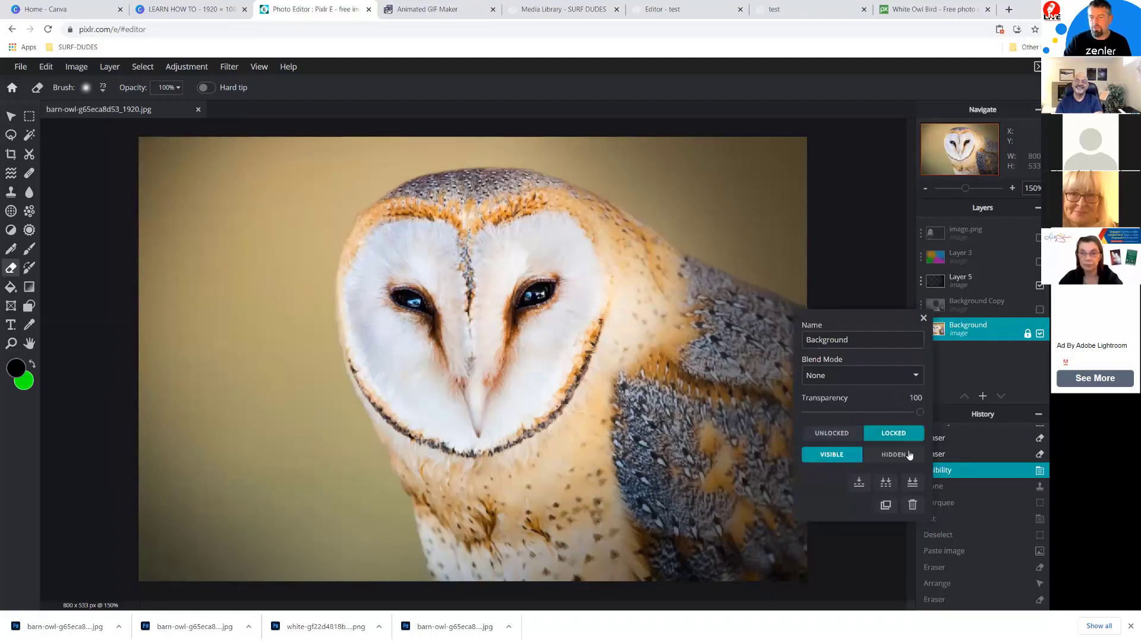
{"action": "left_click", "coordinate": [885, 505]}
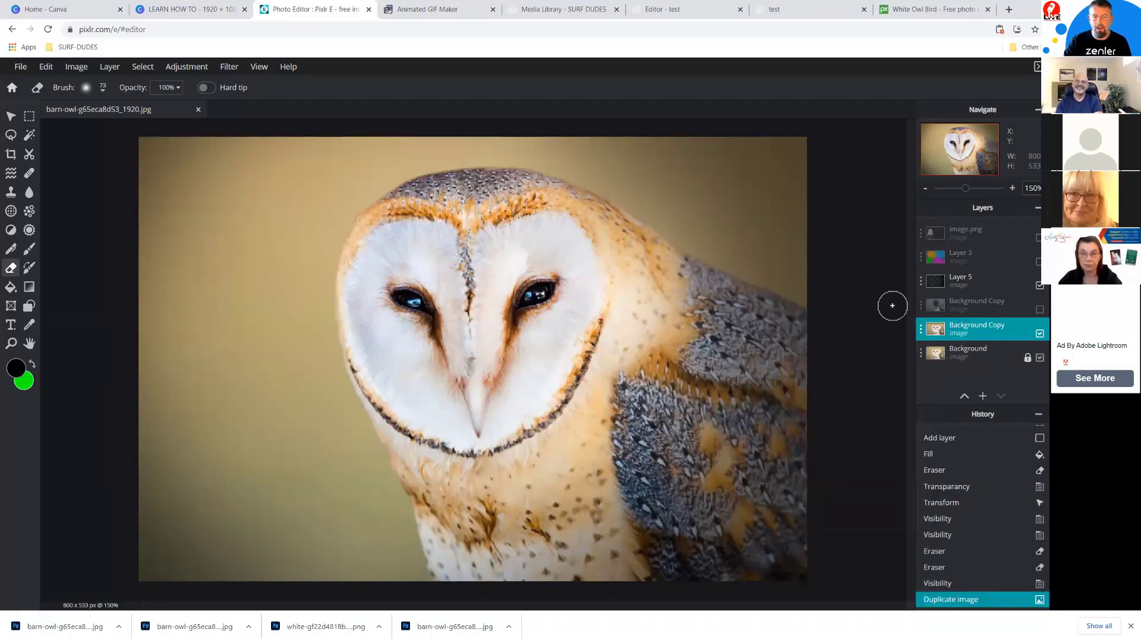
{"action": "left_click", "coordinate": [181, 70]}
{"action": "left_click", "coordinate": [196, 165]}
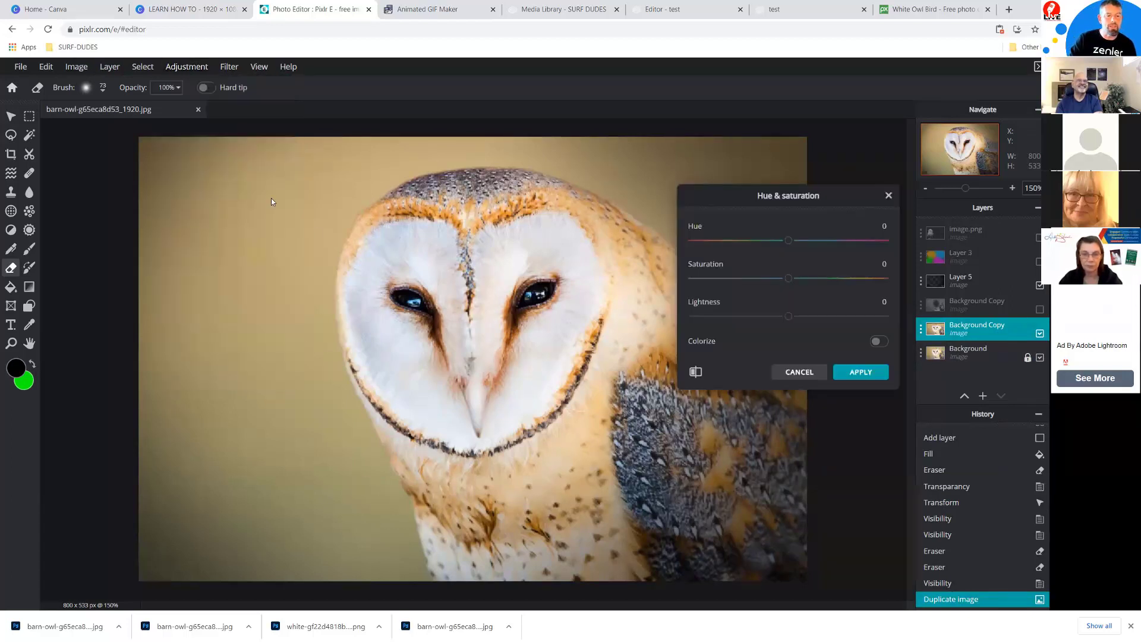
{"action": "left_click_drag", "start_coordinate": [784, 284], "coordinate": [898, 279]}
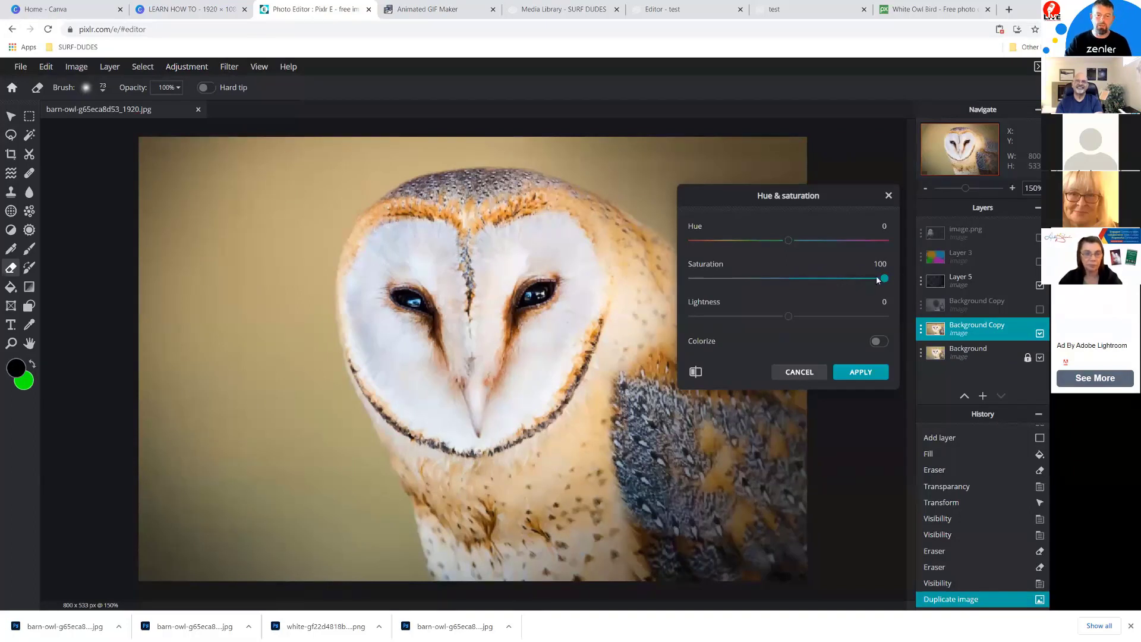
{"action": "left_click", "coordinate": [859, 371]}
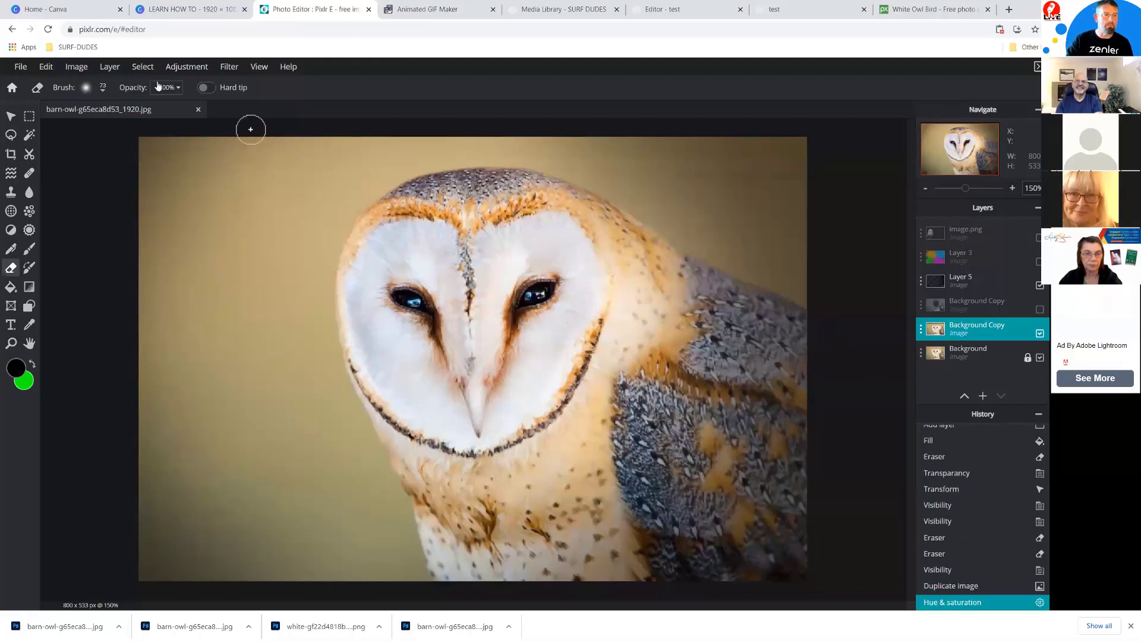
{"action": "left_click", "coordinate": [176, 67]}
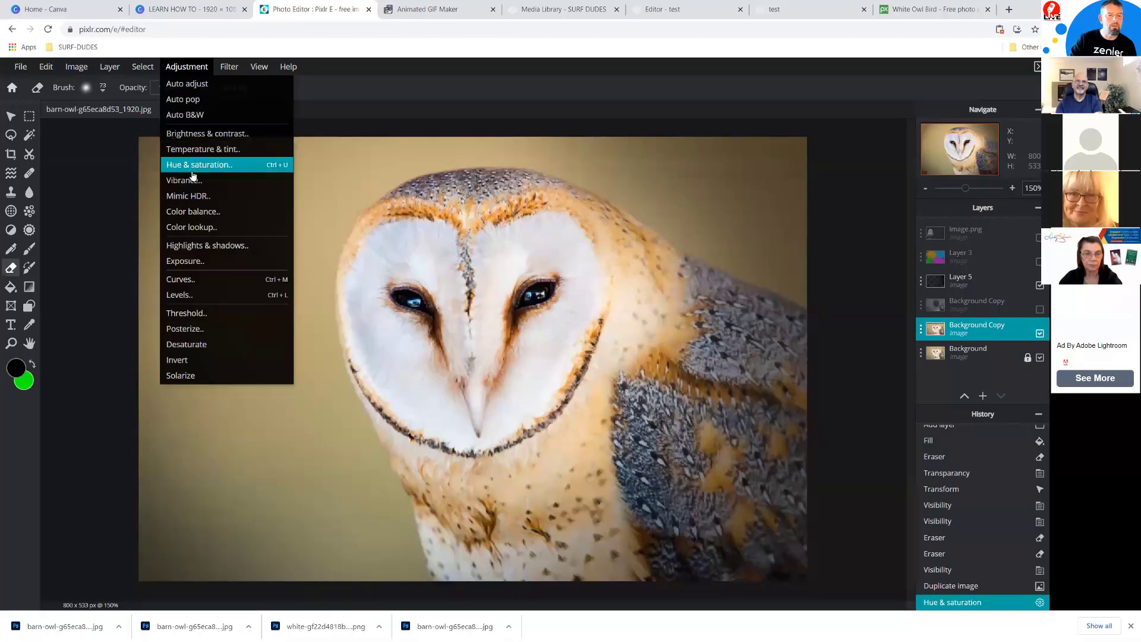
{"action": "left_click", "coordinate": [196, 166]}
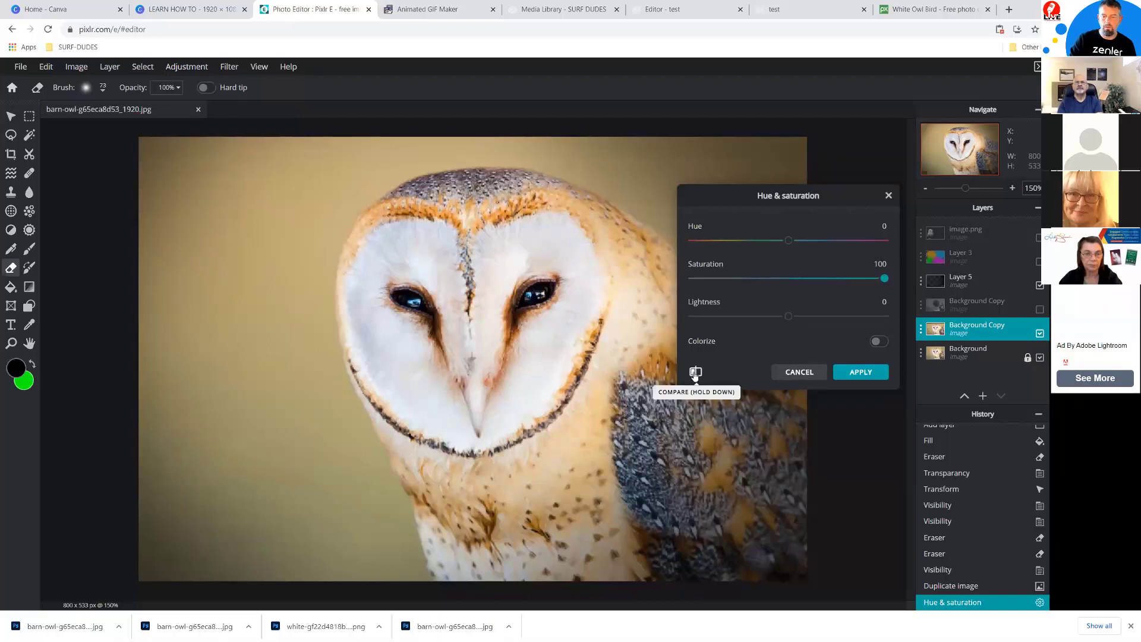
{"action": "left_click", "coordinate": [878, 342]}
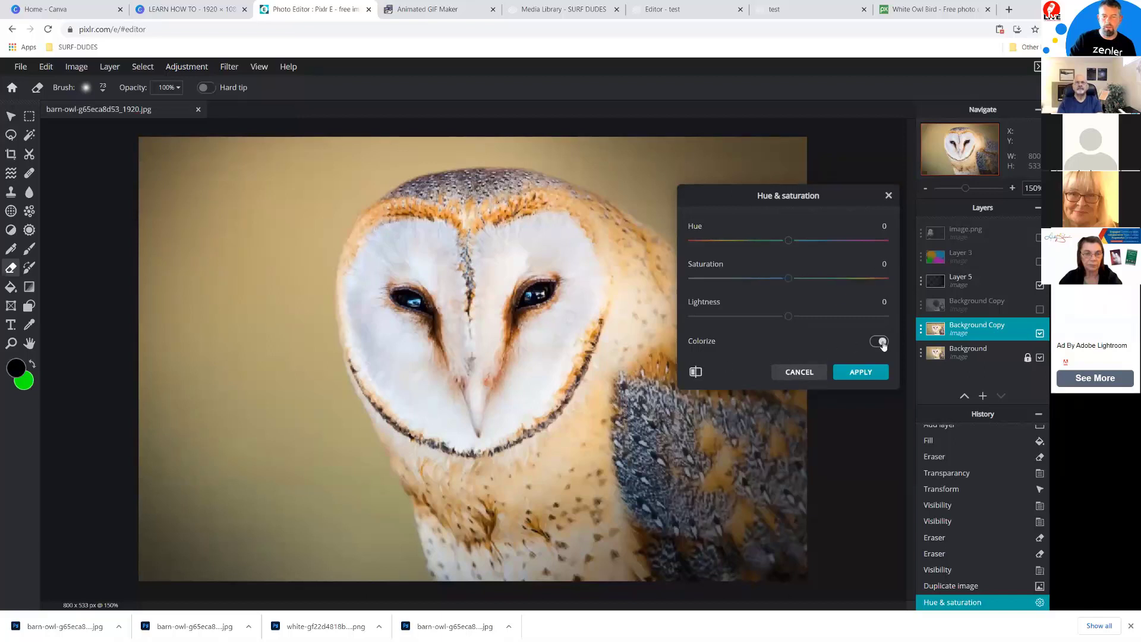
{"action": "left_click", "coordinate": [800, 372]}
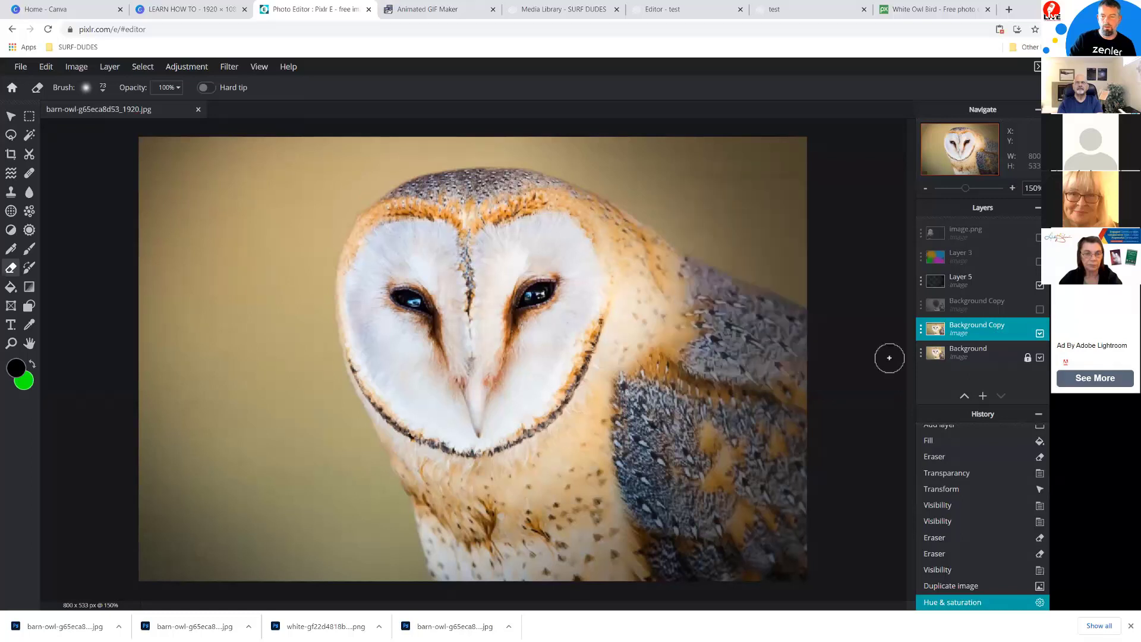
Hide the saturated Background Copy layer.
{"action": "left_click", "coordinate": [1040, 334]}
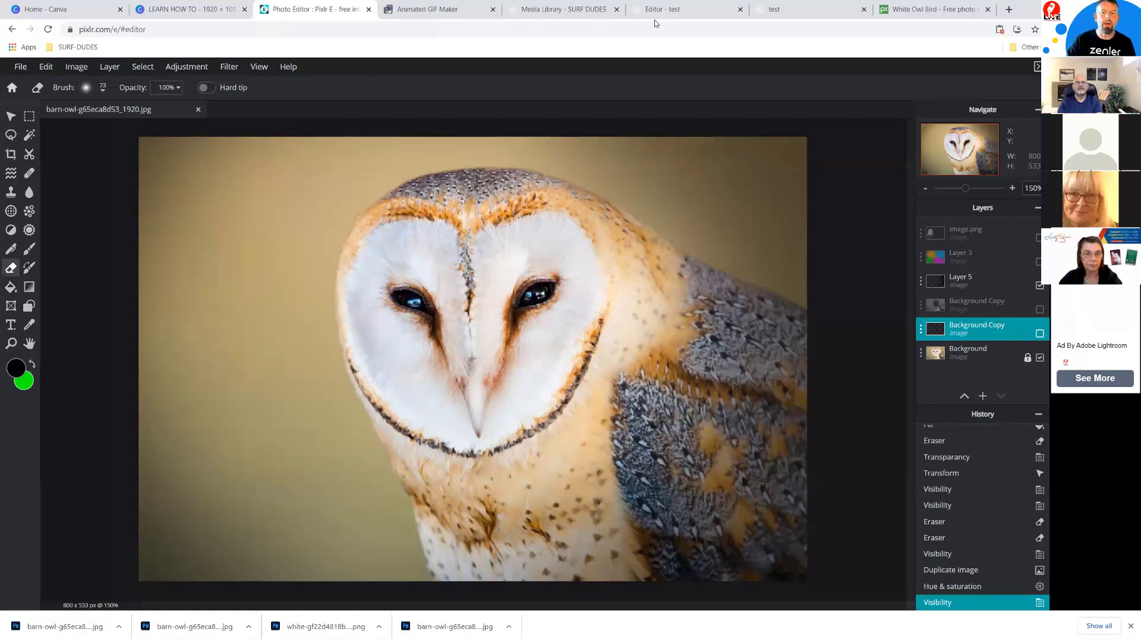
Switch to the surf-dudes.com test page and examine the owl images and Hoot Hoot! banner in desktop and mobile device views.
{"action": "left_click", "coordinate": [786, 7]}
{"action": "scroll", "coordinate": [572, 337], "scroll_direction": "down", "scroll_amount": 5}
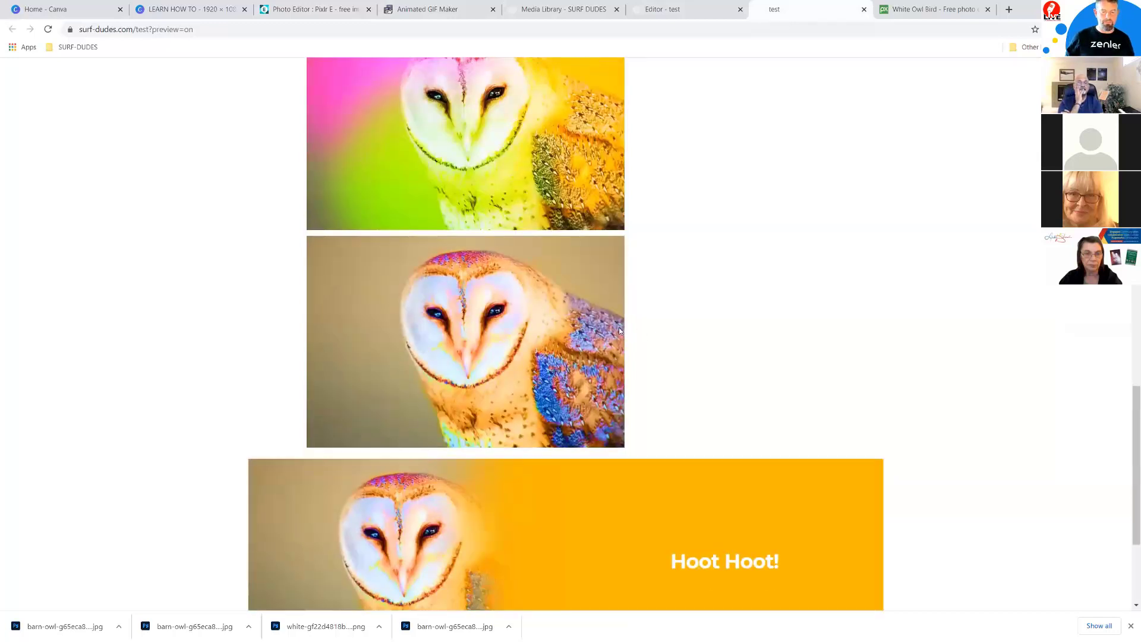
{"action": "scroll", "coordinate": [618, 330], "scroll_direction": "up", "scroll_amount": 2}
{"action": "scroll", "coordinate": [614, 311], "scroll_direction": "down", "scroll_amount": 5}
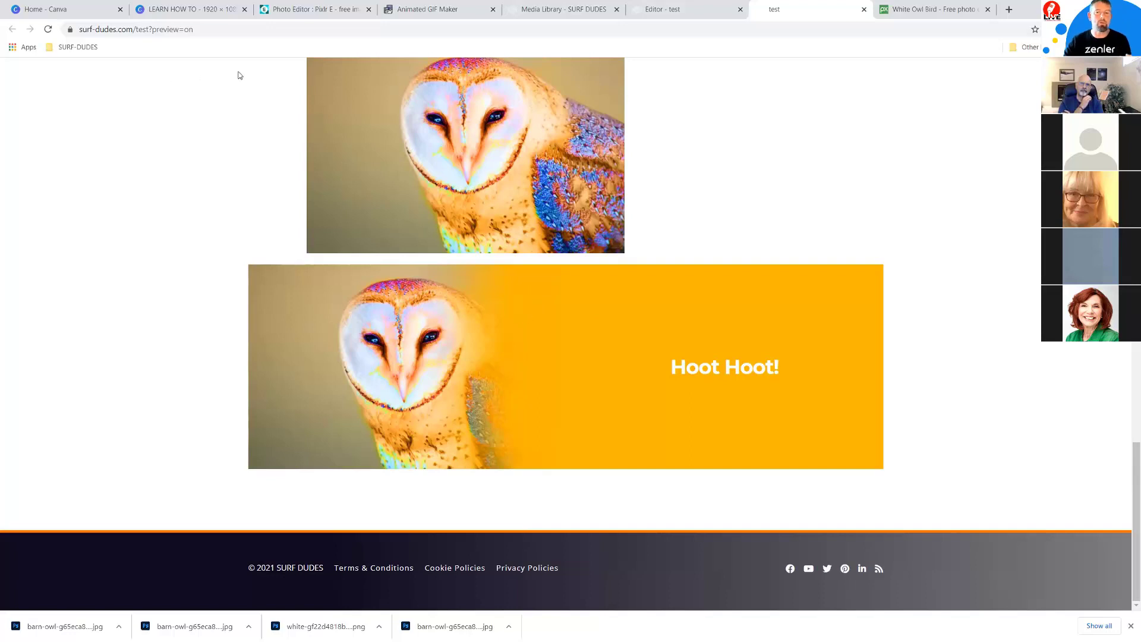
{"action": "right_click", "coordinate": [906, 155]}
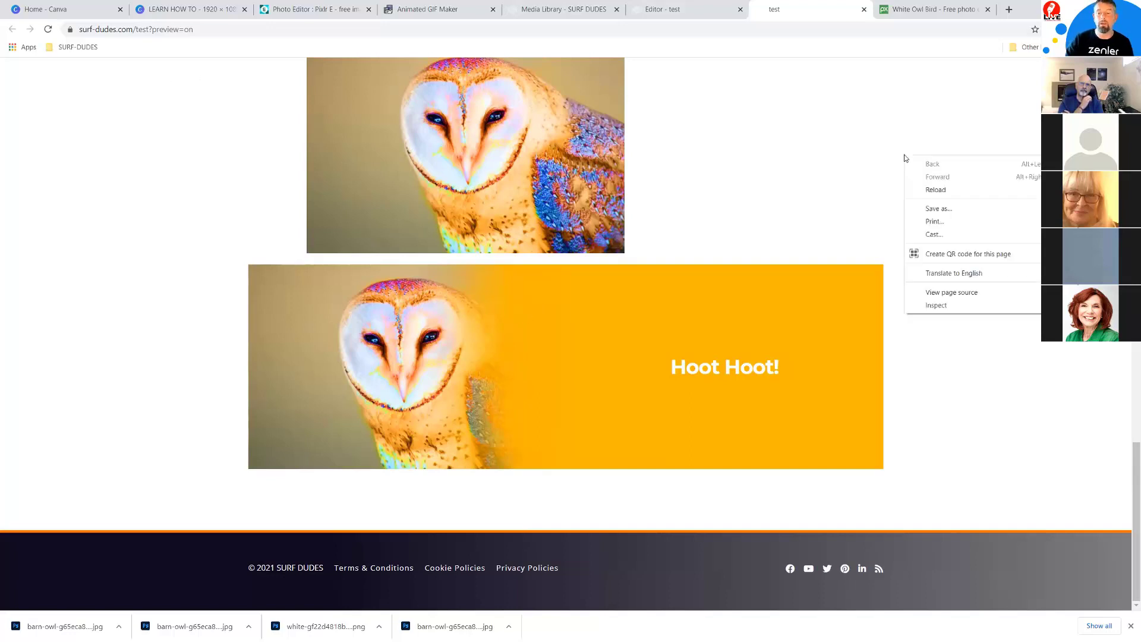
{"action": "left_click", "coordinate": [923, 312]}
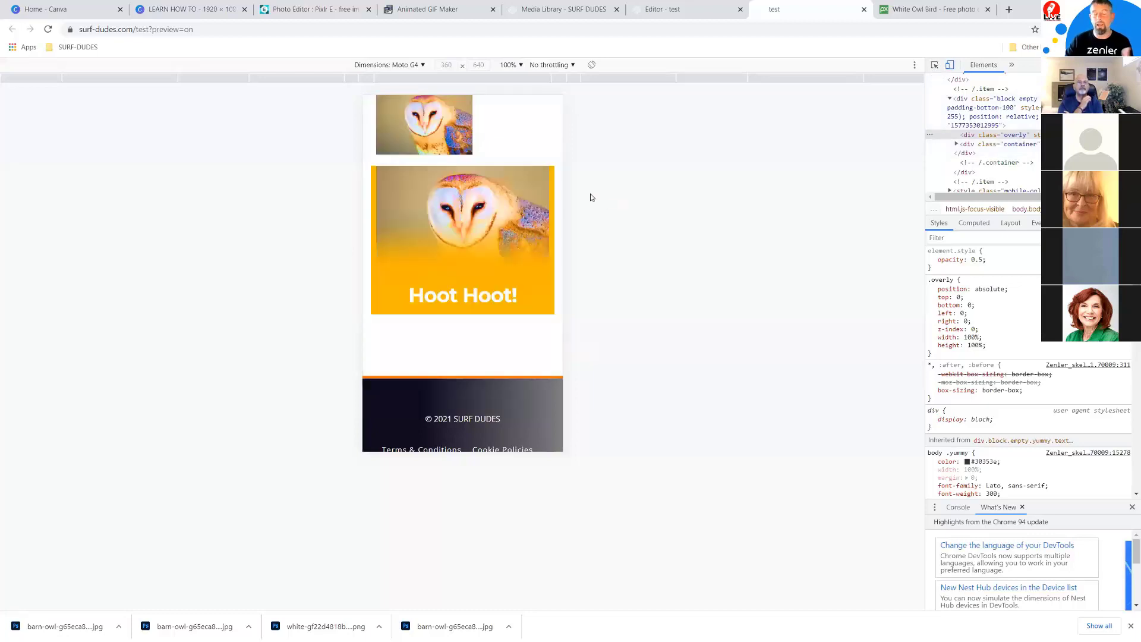
{"action": "left_click", "coordinate": [950, 65]}
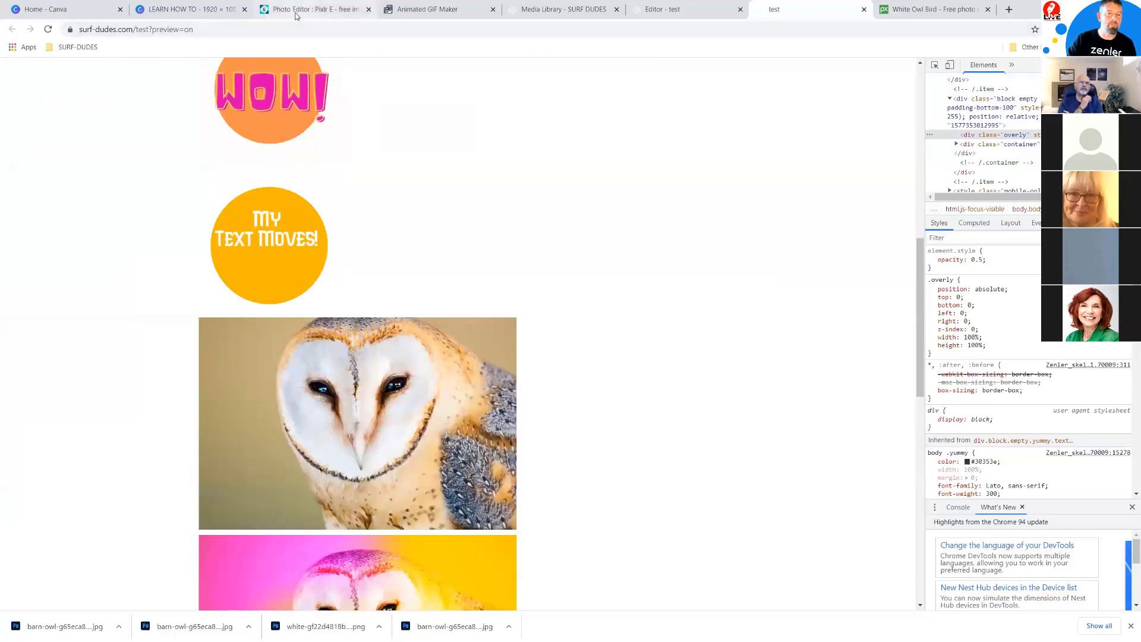
Return to Pixlr E, add an empty layer above the hidden saturated Background Copy, and hide the Layer 5 vignette.
{"action": "left_click", "coordinate": [296, 16]}
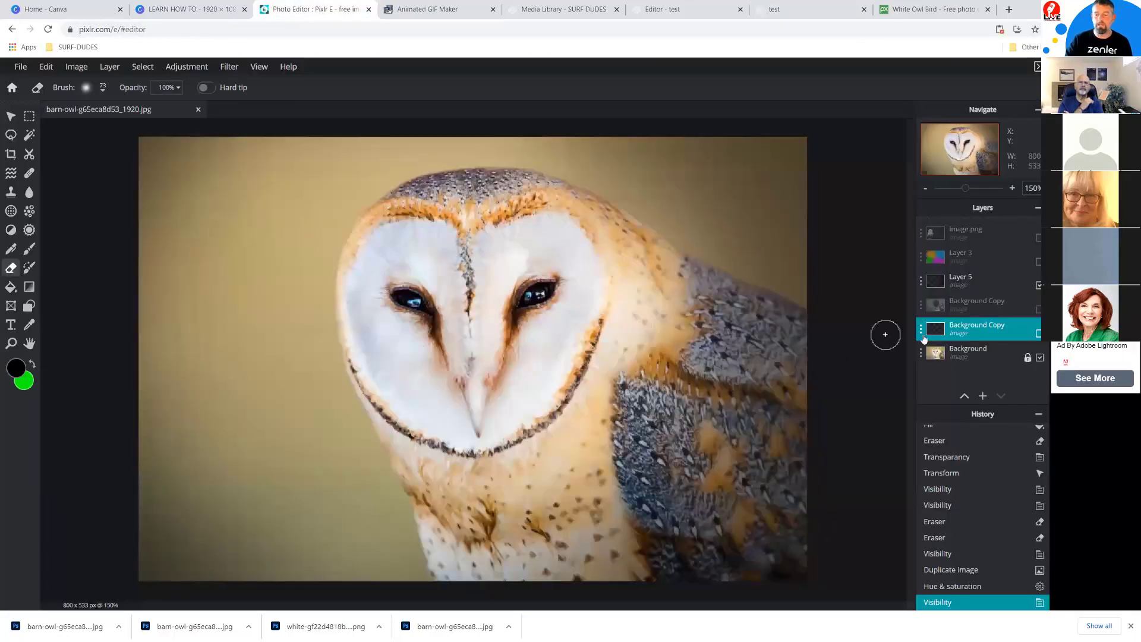
{"action": "left_click", "coordinate": [982, 396]}
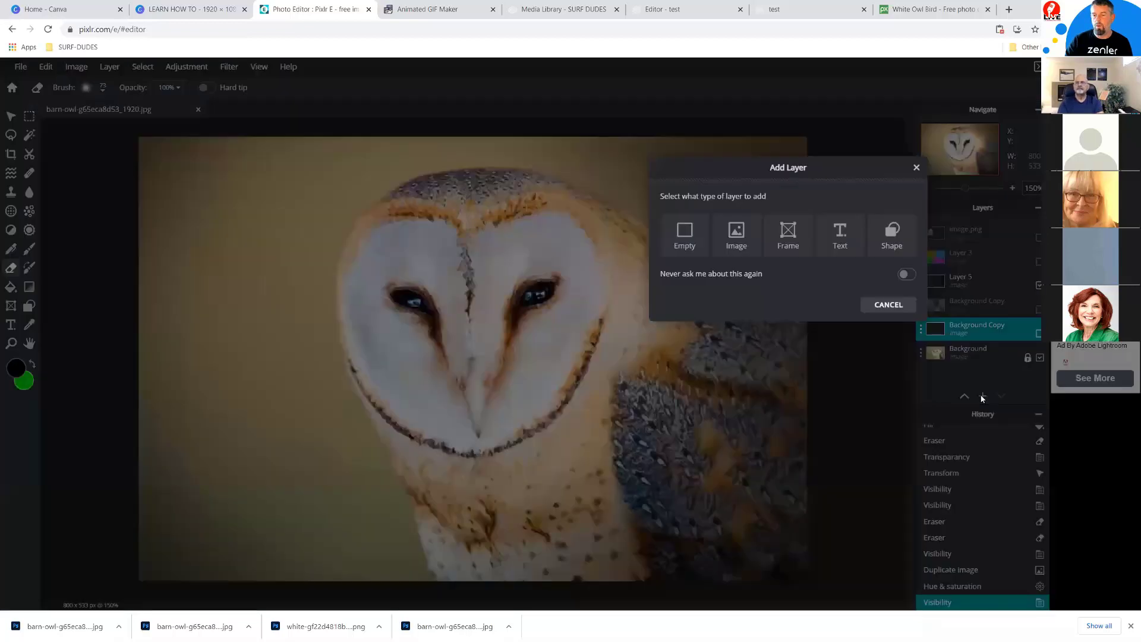
{"action": "left_click", "coordinate": [675, 237]}
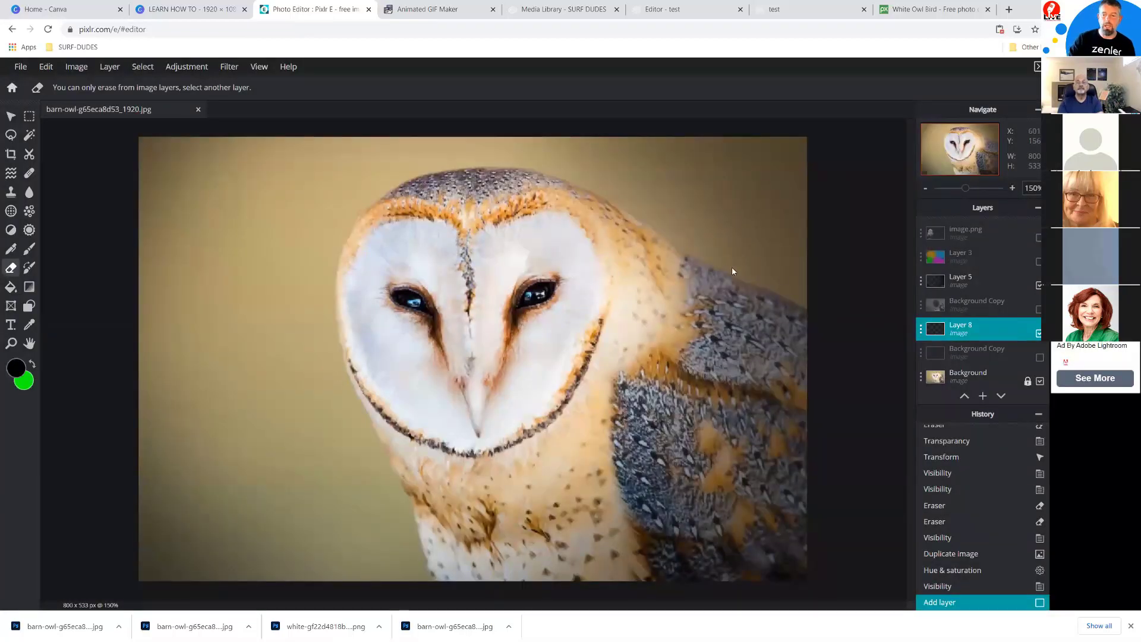
{"action": "left_click", "coordinate": [1039, 285]}
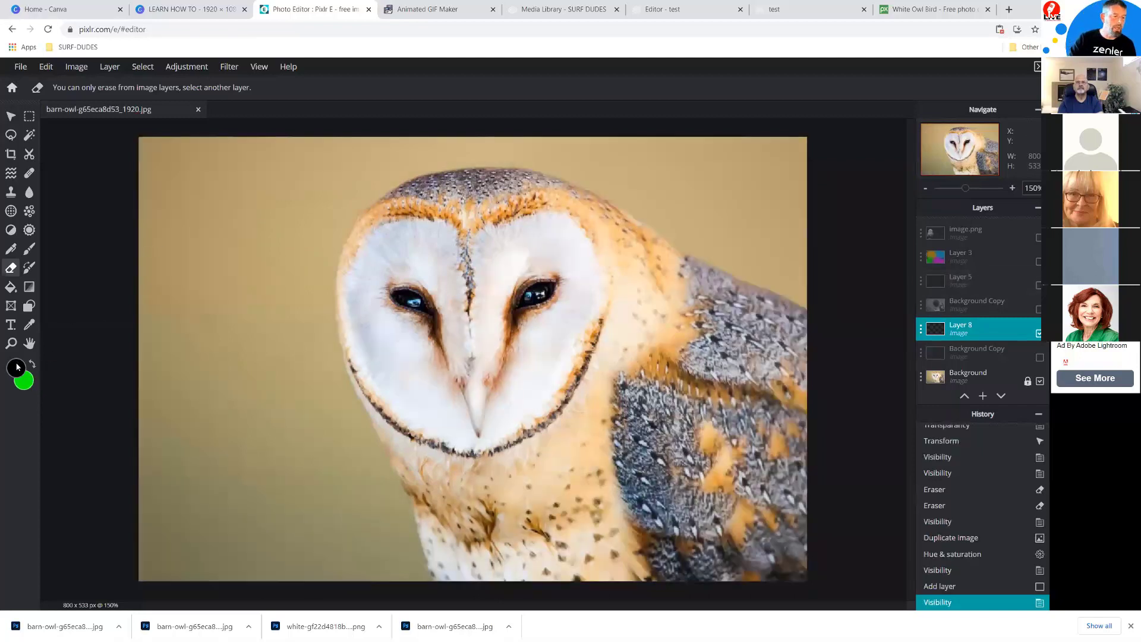
Set the foreground colour to magenta #FF00FF.
{"action": "left_click", "coordinate": [16, 368]}
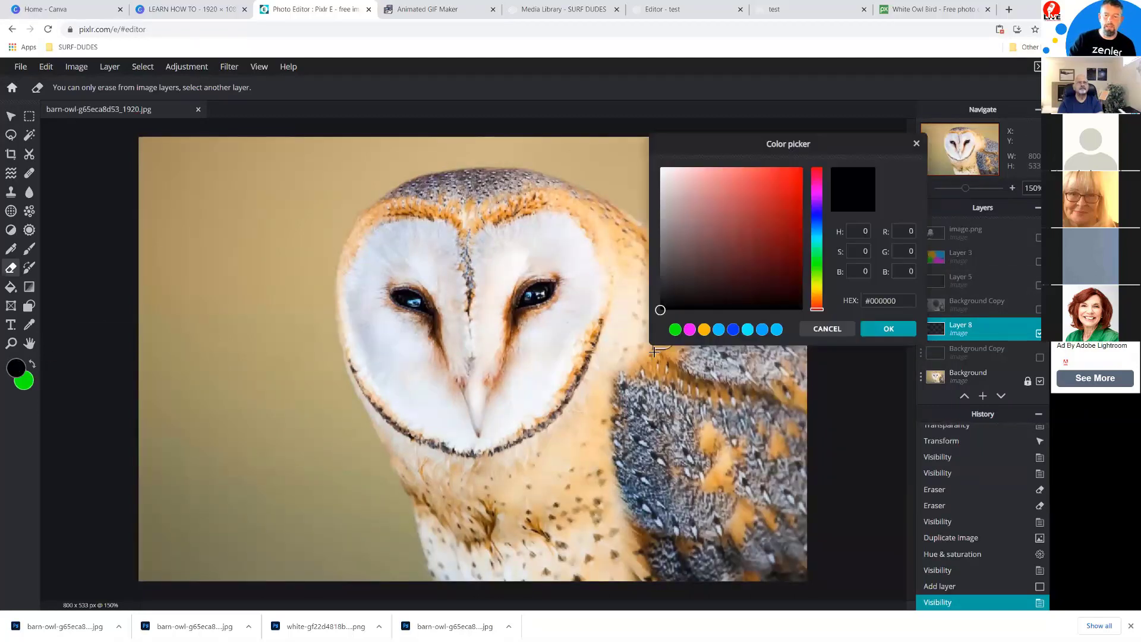
{"action": "left_click", "coordinate": [690, 329]}
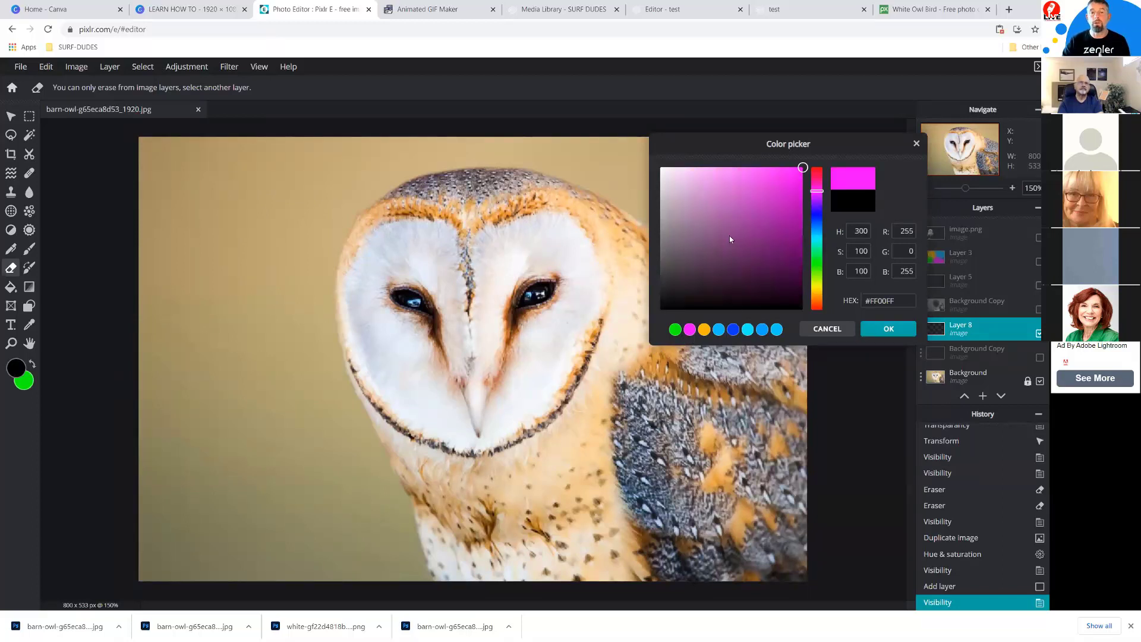
{"action": "left_click", "coordinate": [895, 305]}
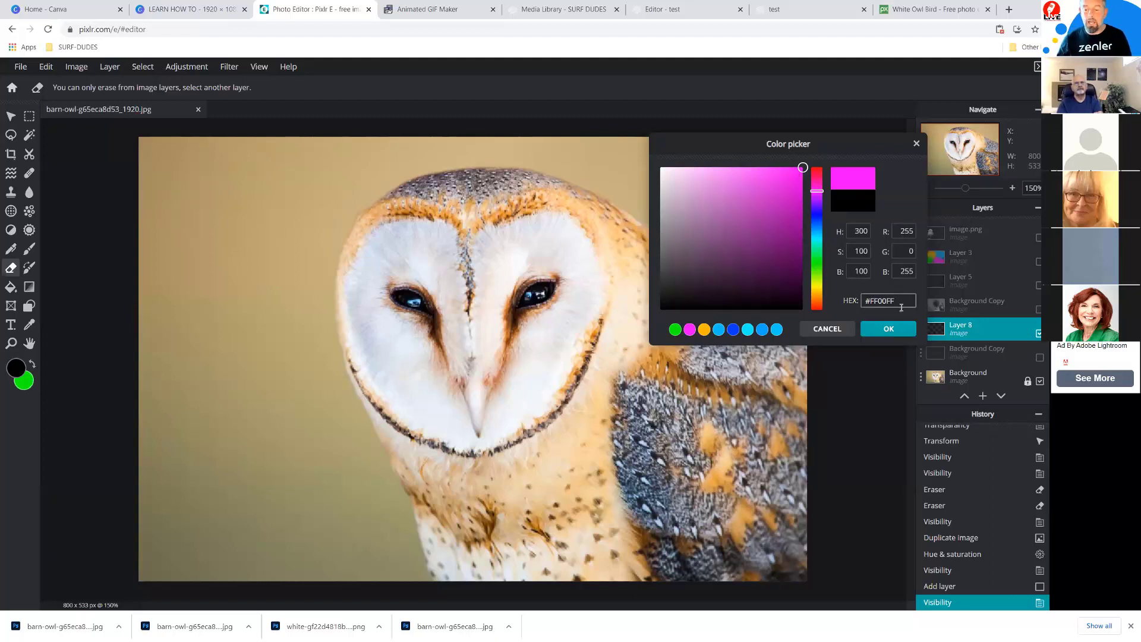
{"action": "left_click_drag", "start_coordinate": [903, 300], "coordinate": [873, 301]}
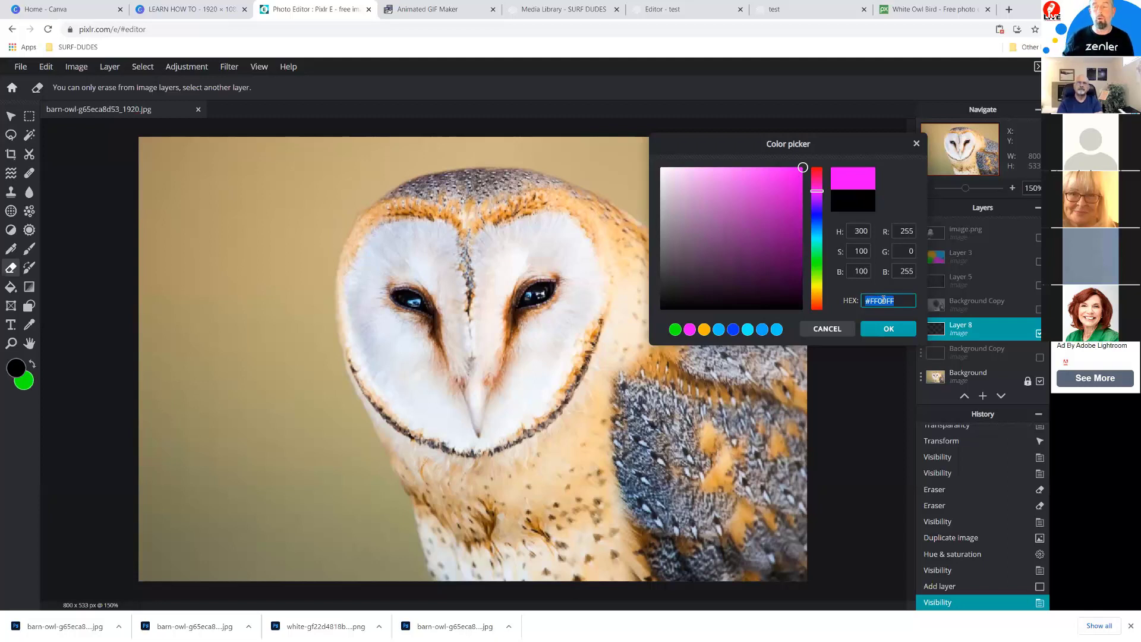
{"action": "left_click", "coordinate": [889, 330]}
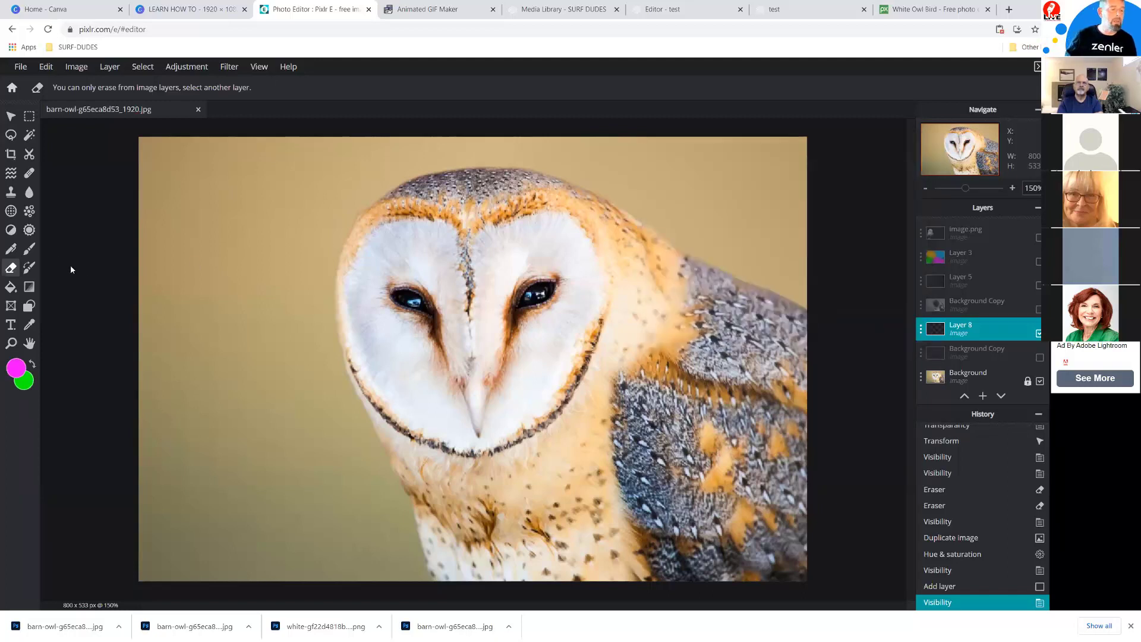
Choose the Brush tool and set its size to 280 px for painting on the new empty layer.
{"action": "left_click", "coordinate": [29, 249]}
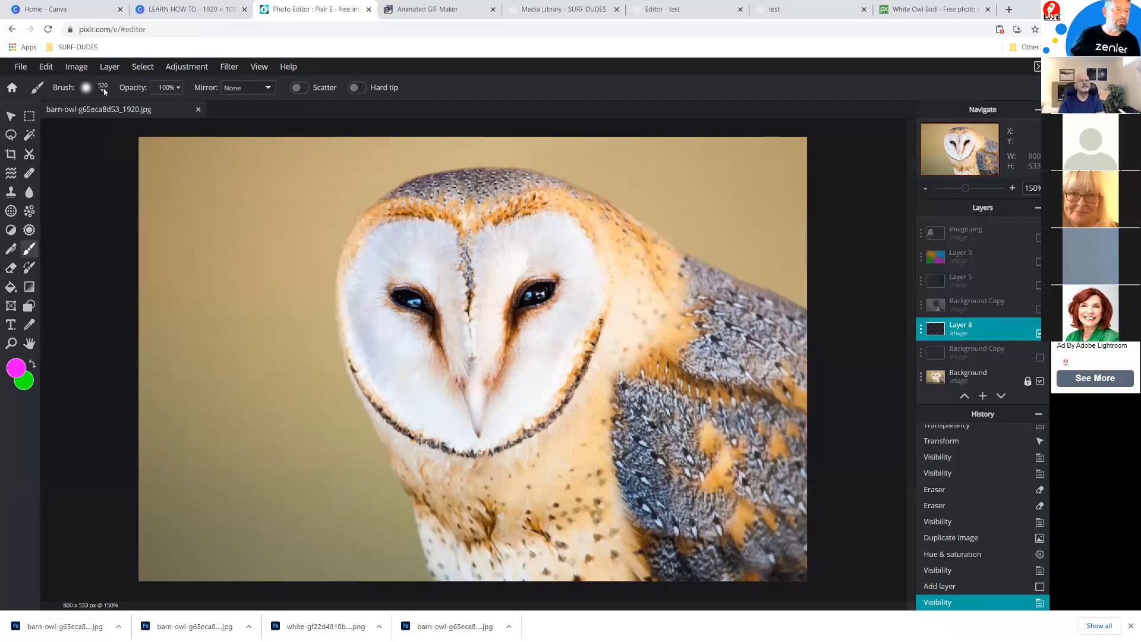
{"action": "left_click", "coordinate": [103, 89]}
{"action": "left_click_drag", "start_coordinate": [157, 129], "coordinate": [128, 128]}
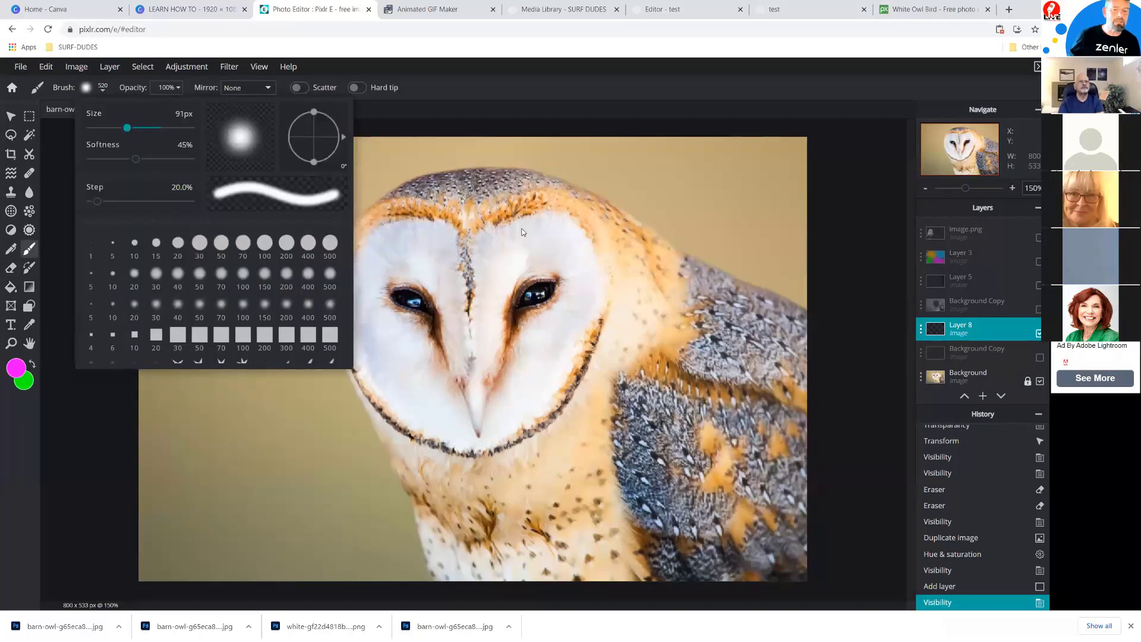
{"action": "right_click", "coordinate": [806, 197]}
{"action": "scroll", "coordinate": [806, 197], "scroll_direction": "down", "scroll_amount": 2}
{"action": "scroll", "coordinate": [806, 196], "scroll_direction": "down", "scroll_amount": 2}
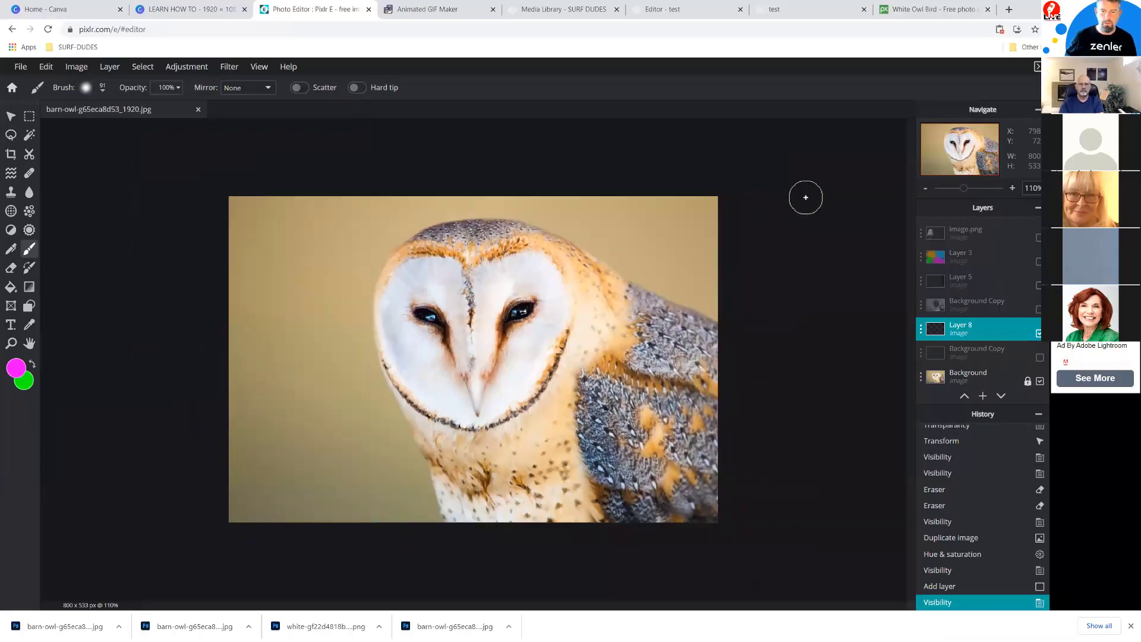
{"action": "left_click", "coordinate": [104, 90]}
{"action": "left_click_drag", "start_coordinate": [133, 129], "coordinate": [143, 132]}
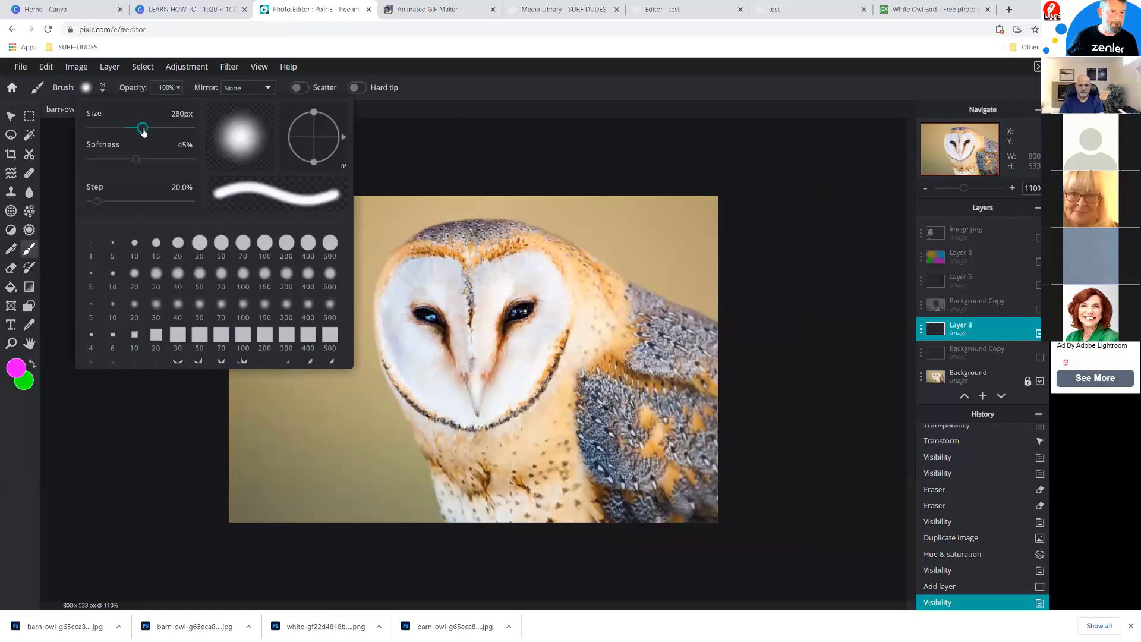
Paint a straight, soft-edged magenta band down the full right edge of the owl photo on the empty layer.
{"action": "left_click", "coordinate": [764, 207]}
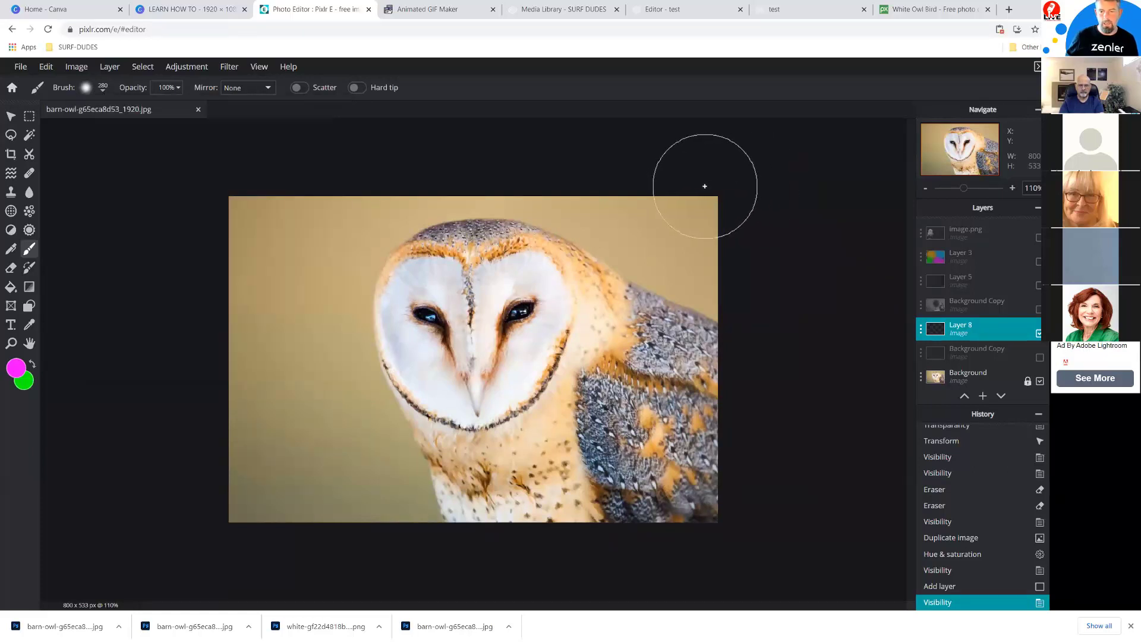
{"action": "left_click", "coordinate": [706, 186]}
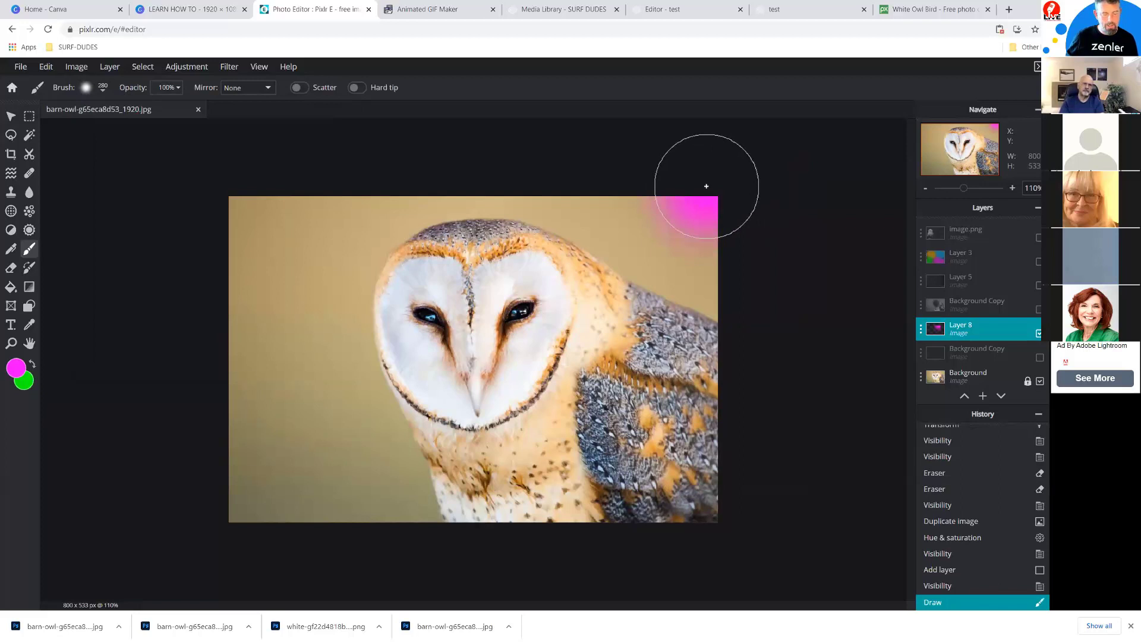
{"action": "left_click", "coordinate": [713, 544], "text": "shift"}
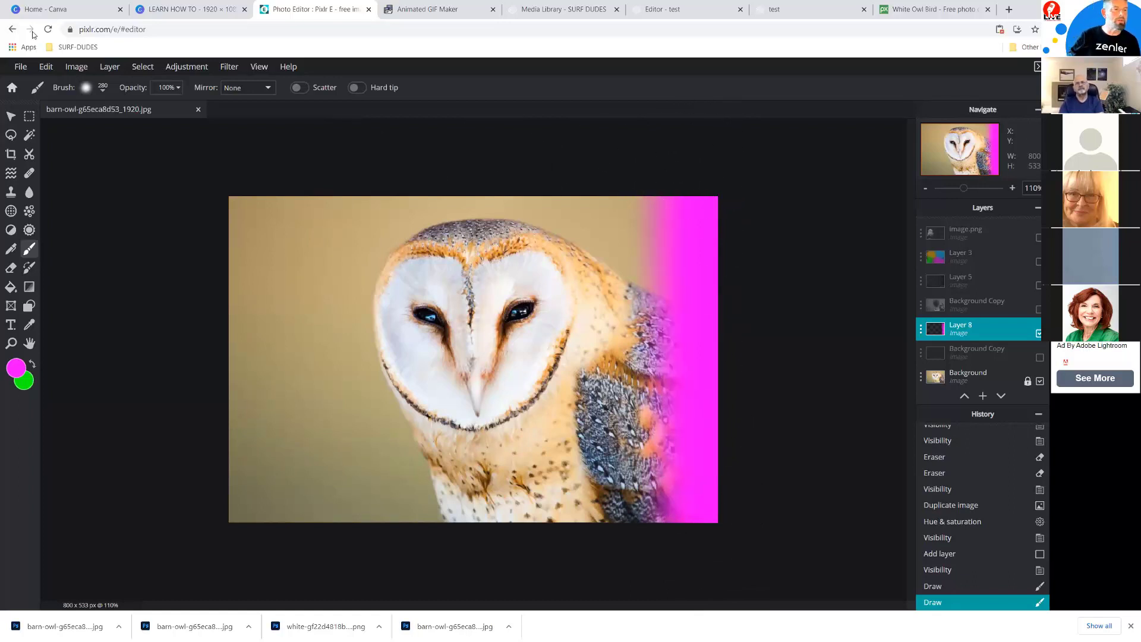
Save the image as a JPG named barn-owl-RFADE and dismiss the download confirmation.
{"action": "left_click", "coordinate": [22, 68]}
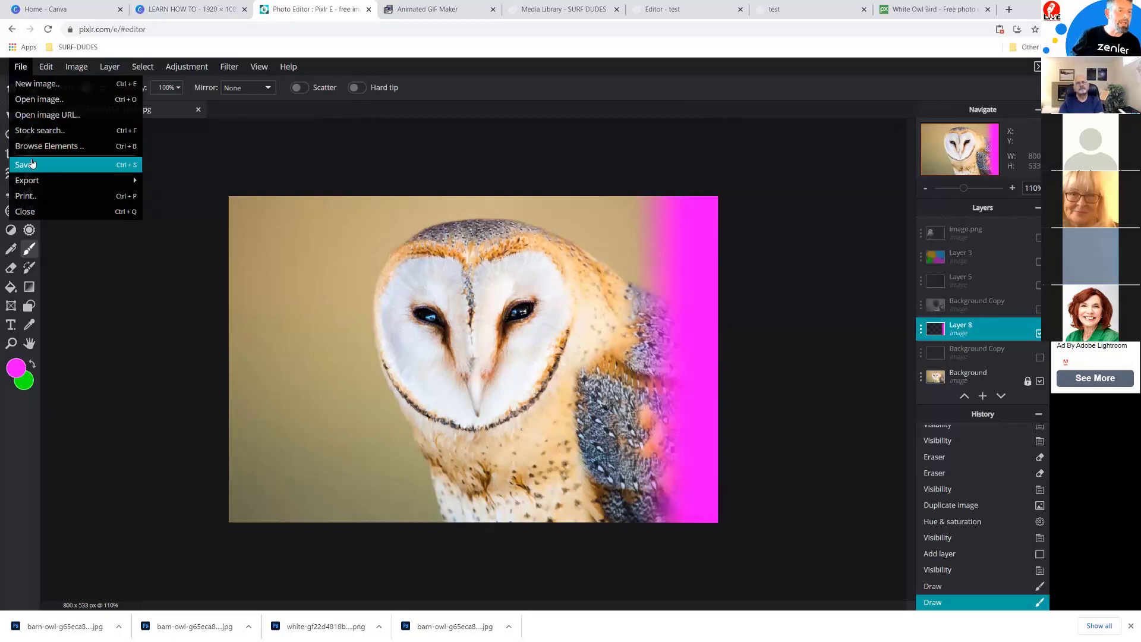
{"action": "left_click", "coordinate": [36, 165]}
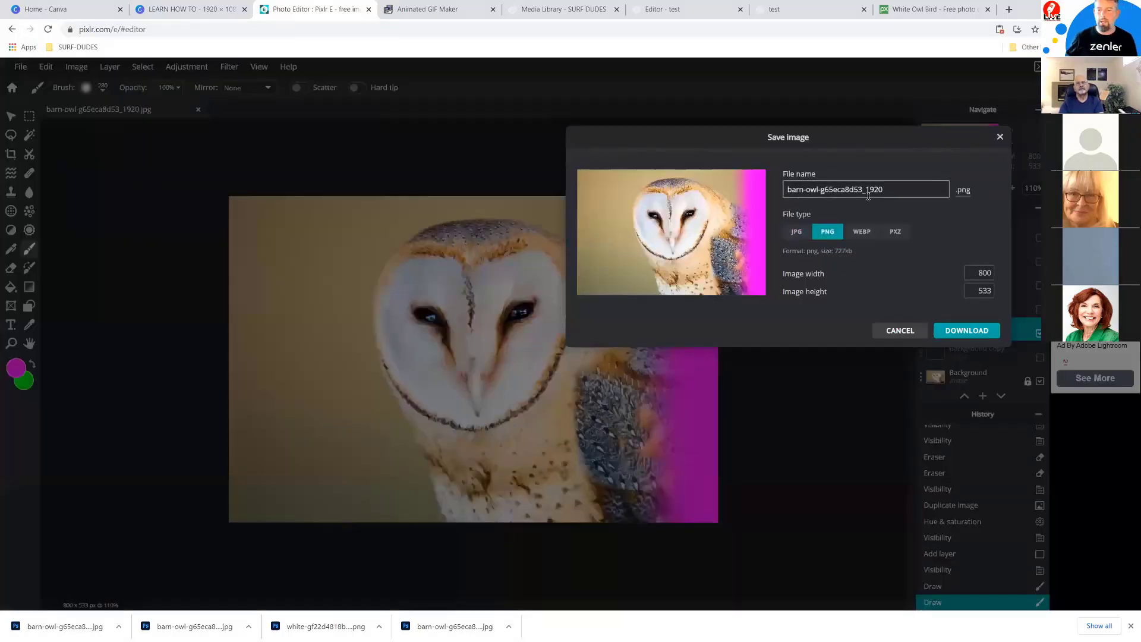
{"action": "left_click", "coordinate": [800, 235]}
{"action": "left_click_drag", "start_coordinate": [886, 189], "coordinate": [819, 189]}
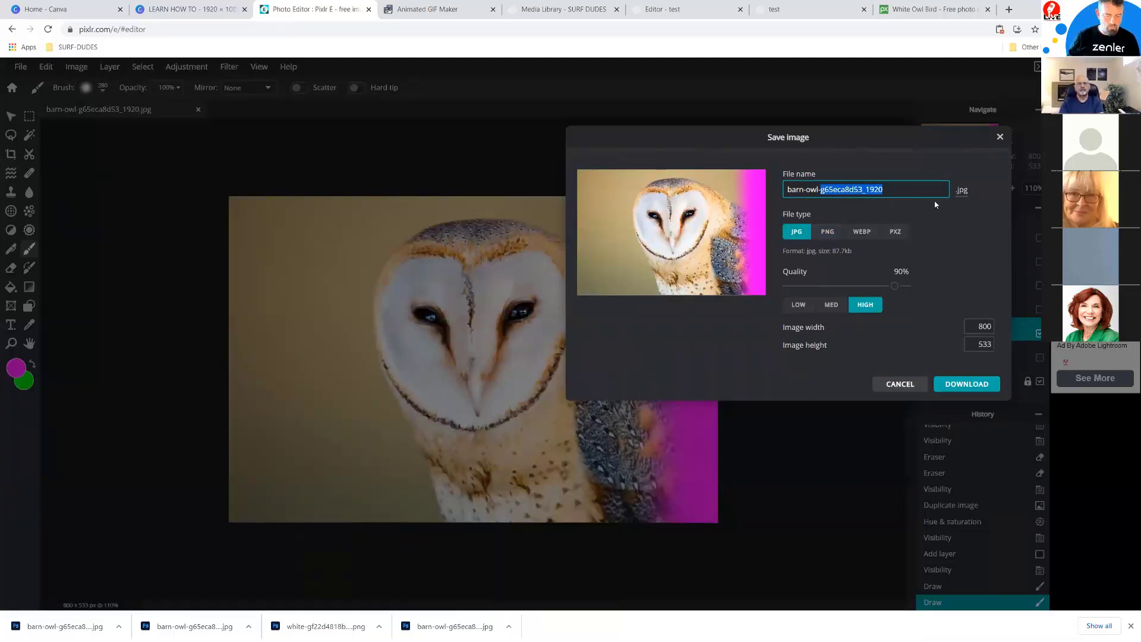
{"action": "type", "text": "RFADE"}
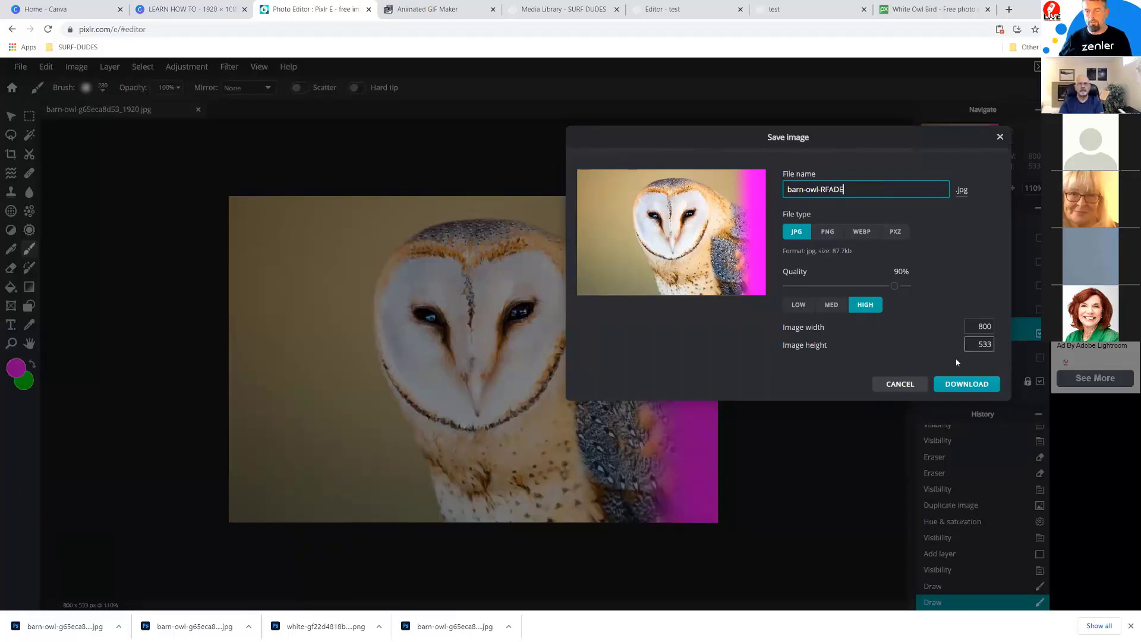
{"action": "left_click", "coordinate": [958, 387]}
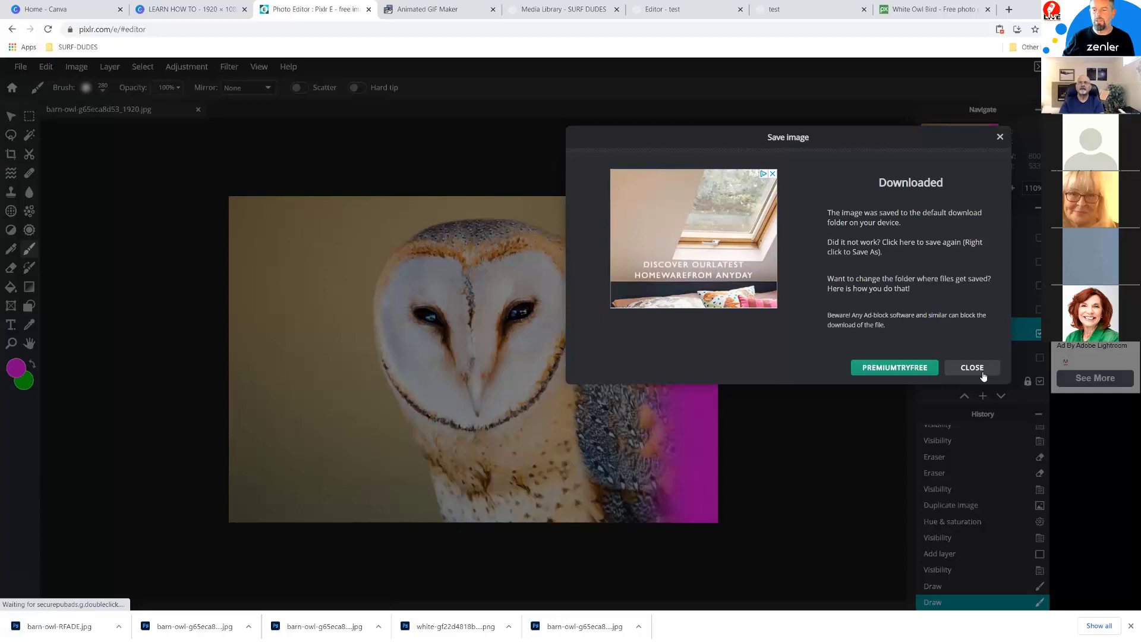
{"action": "left_click", "coordinate": [959, 371]}
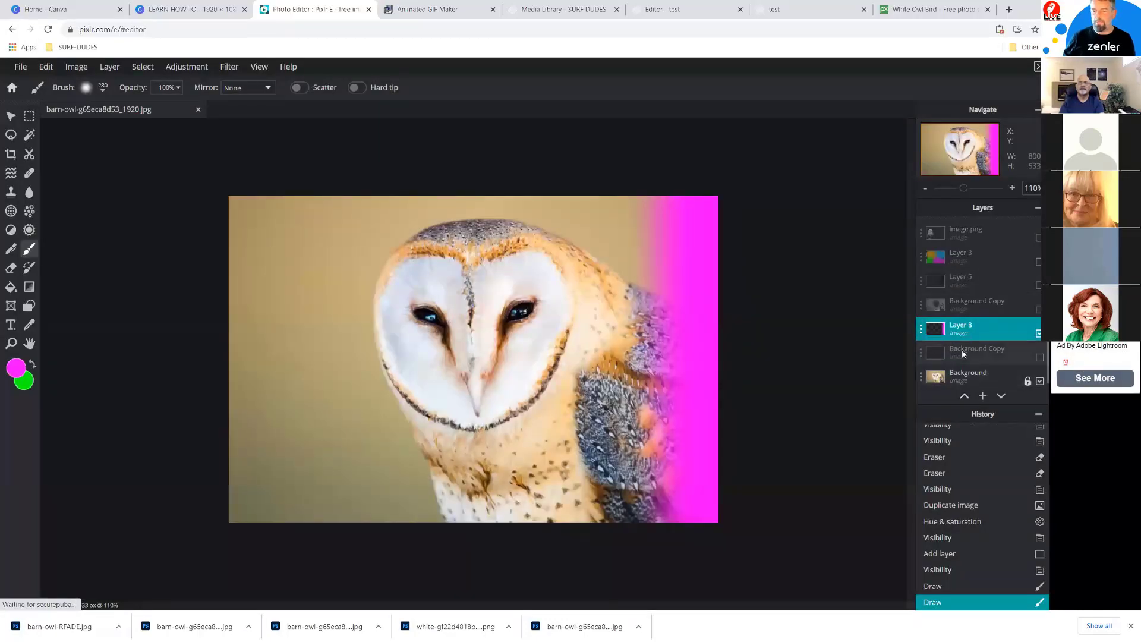
With the right-edge magenta layer hidden, paint a straight magenta band along the photo's full bottom edge on a new empty layer.
{"action": "left_click", "coordinate": [982, 396]}
{"action": "left_click", "coordinate": [984, 401]}
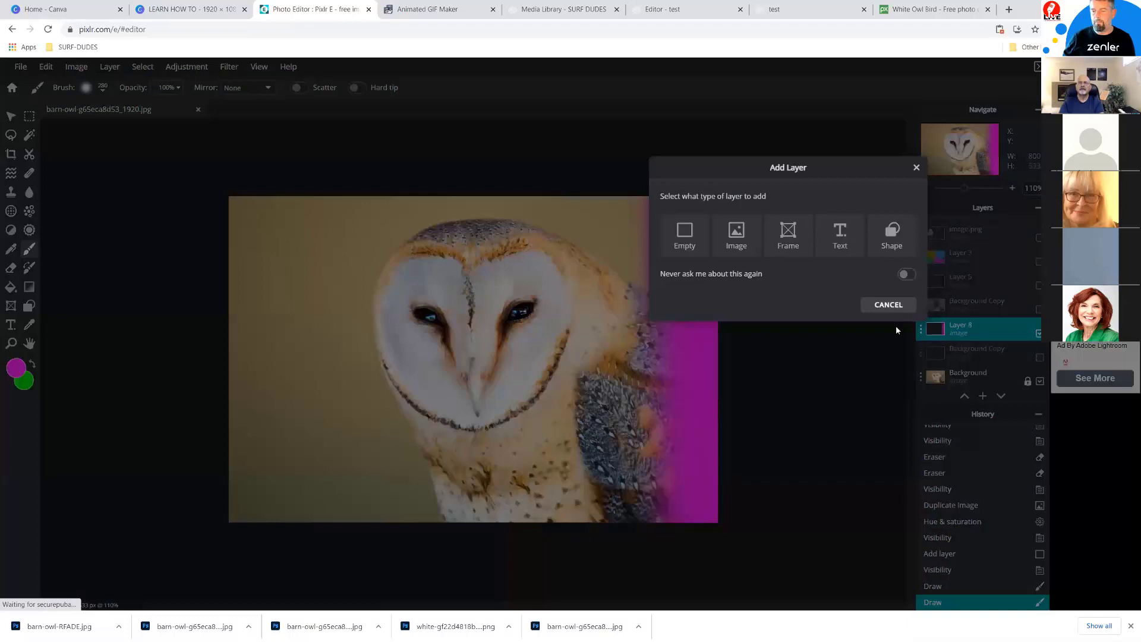
{"action": "left_click", "coordinate": [682, 236]}
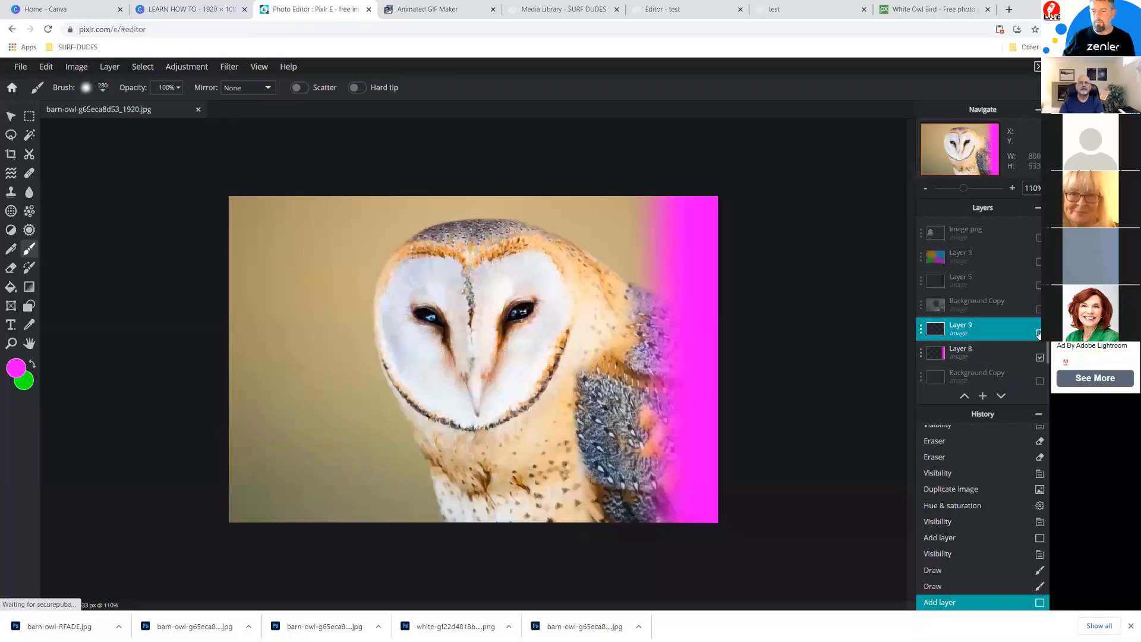
{"action": "left_click", "coordinate": [1040, 358]}
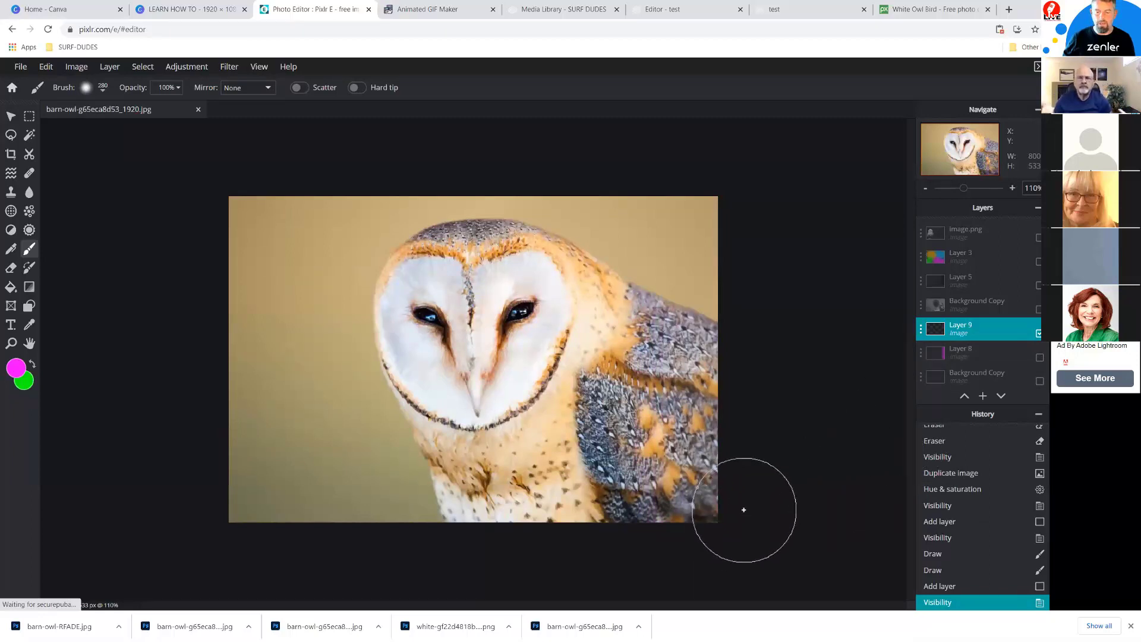
{"action": "left_click_drag", "start_coordinate": [742, 507], "coordinate": [732, 496]}
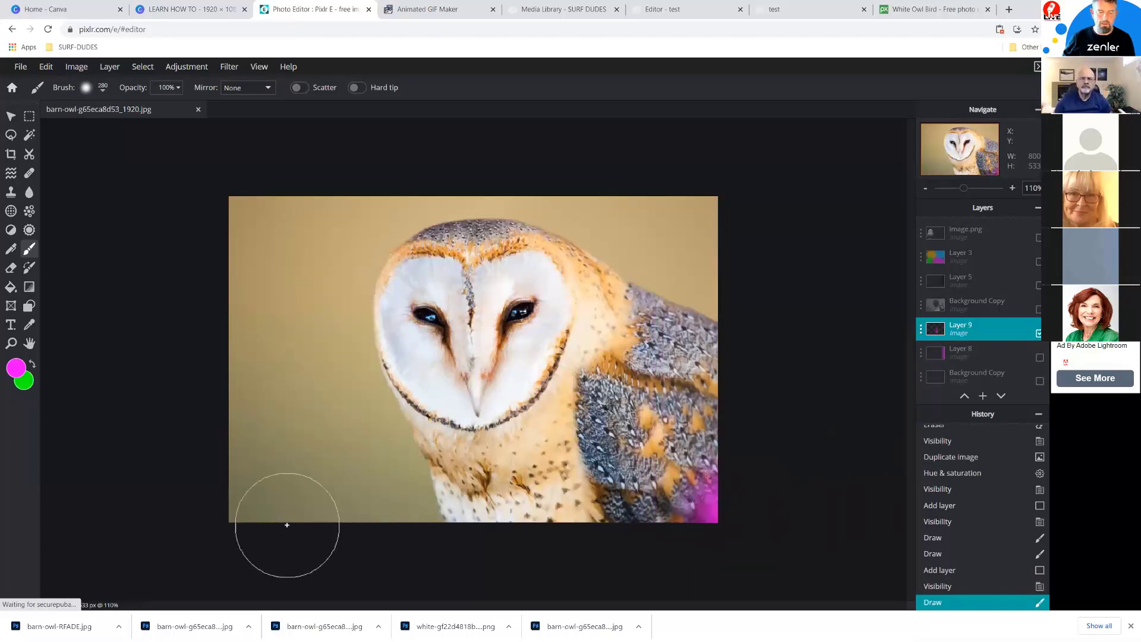
{"action": "left_click", "coordinate": [194, 512], "text": "shift"}
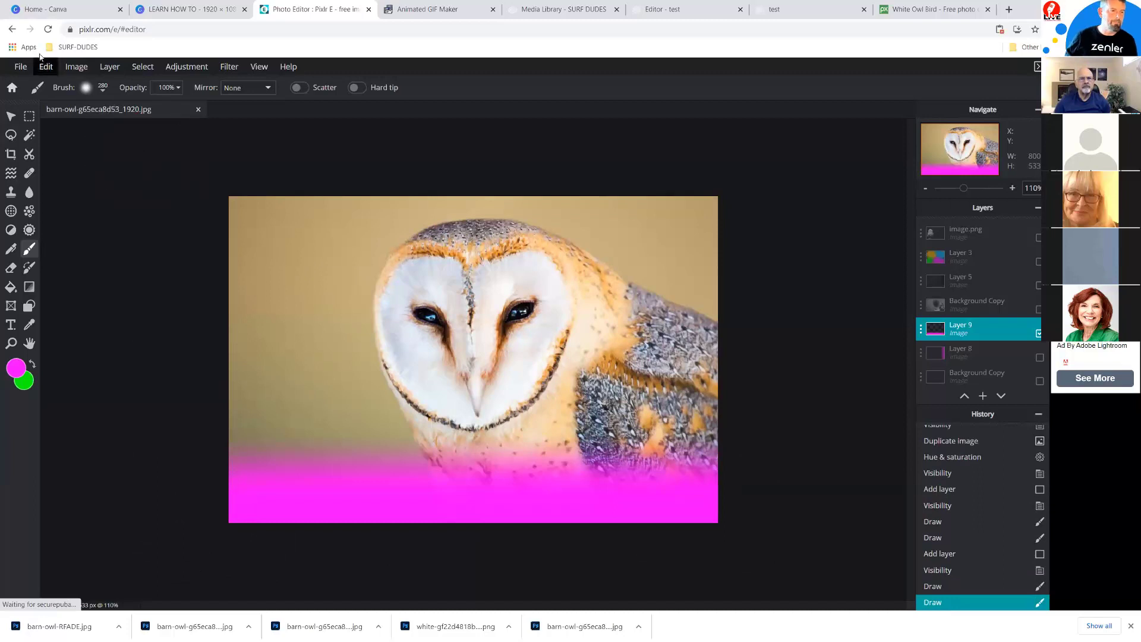
Save the image as a JPG named barn-owl-BFADE and check both exported fade images in the Downloads folder.
{"action": "left_click", "coordinate": [21, 67]}
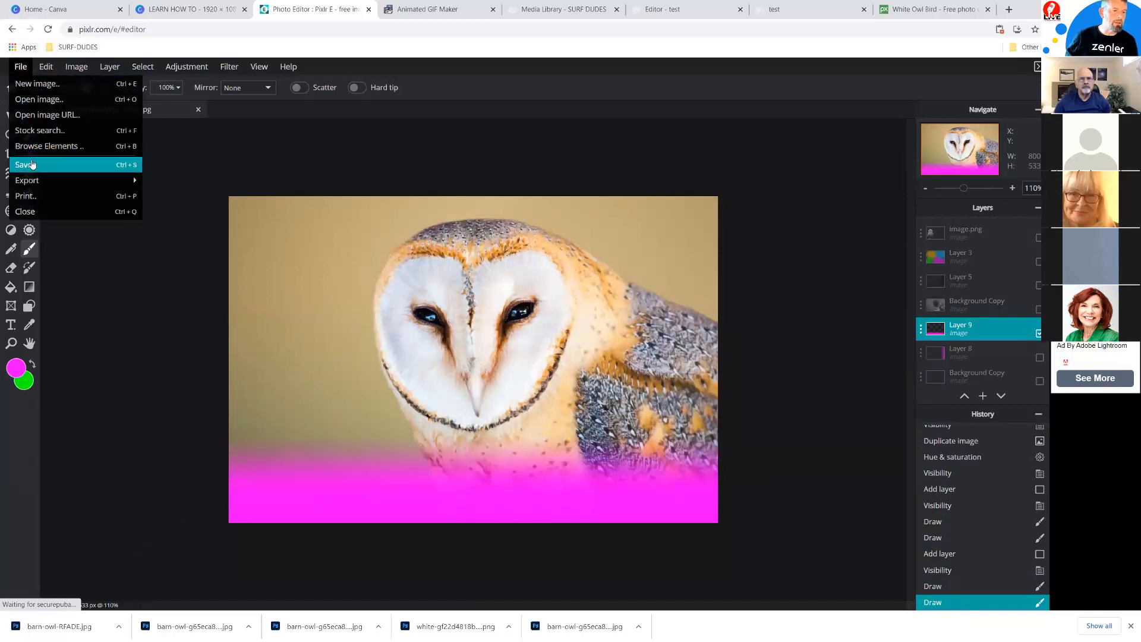
{"action": "left_click", "coordinate": [32, 165]}
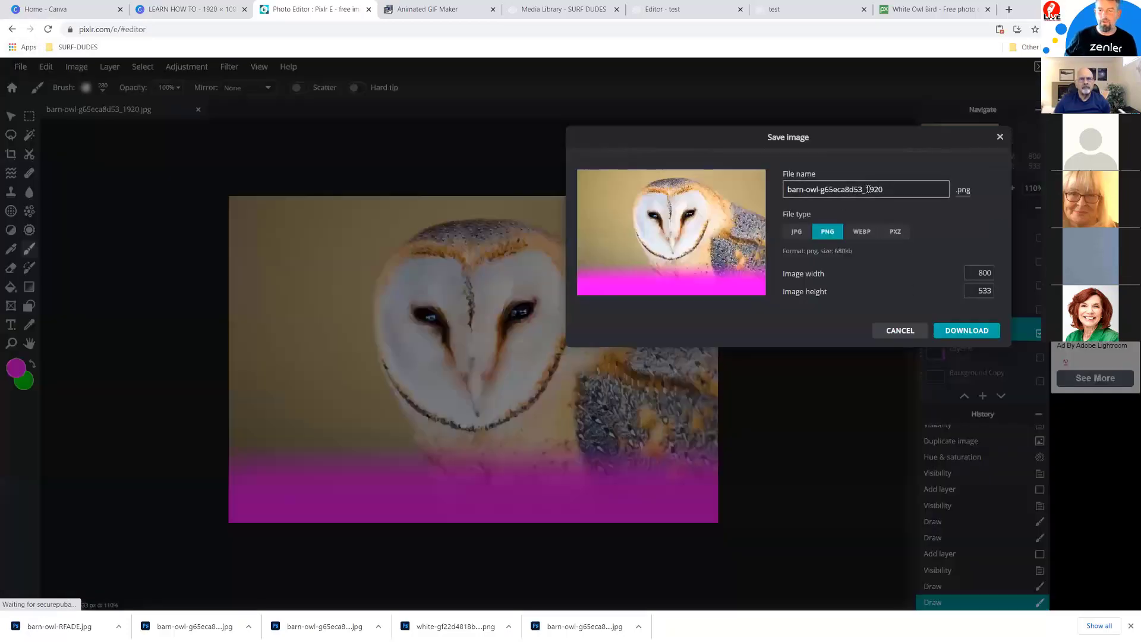
{"action": "left_click_drag", "start_coordinate": [866, 192], "coordinate": [825, 193]}
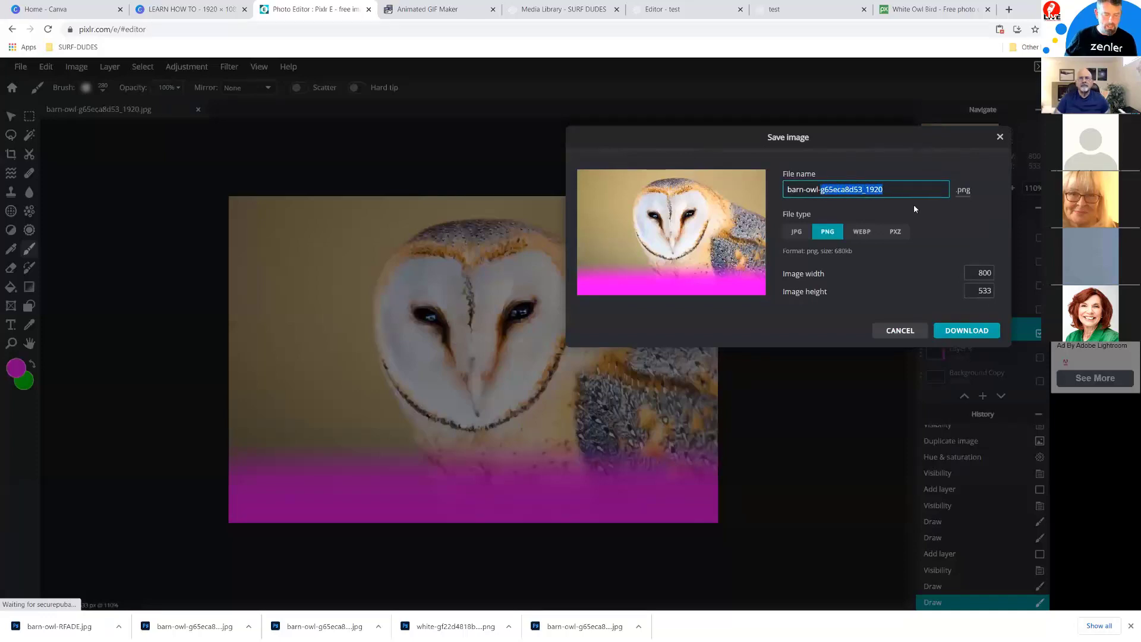
{"action": "type", "text": "bot"}
{"action": "key", "text": "BackSpace"}
{"action": "key", "text": "BackSpace"}
{"action": "key", "text": "BackSpace"}
{"action": "type", "text": "BFADE"}
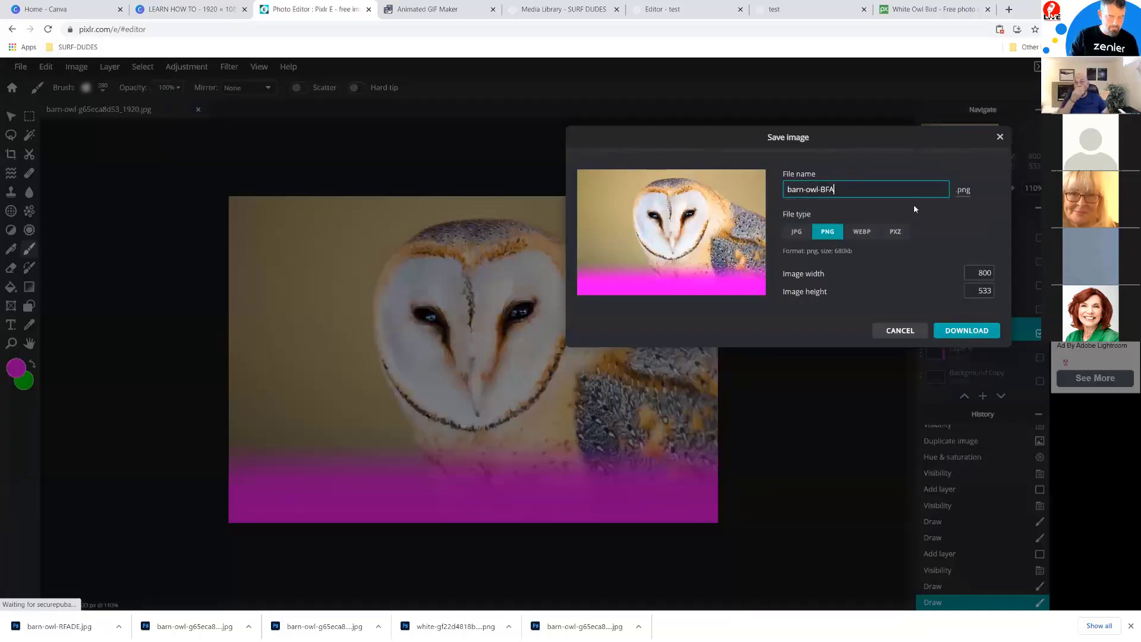
{"action": "left_click", "coordinate": [798, 231]}
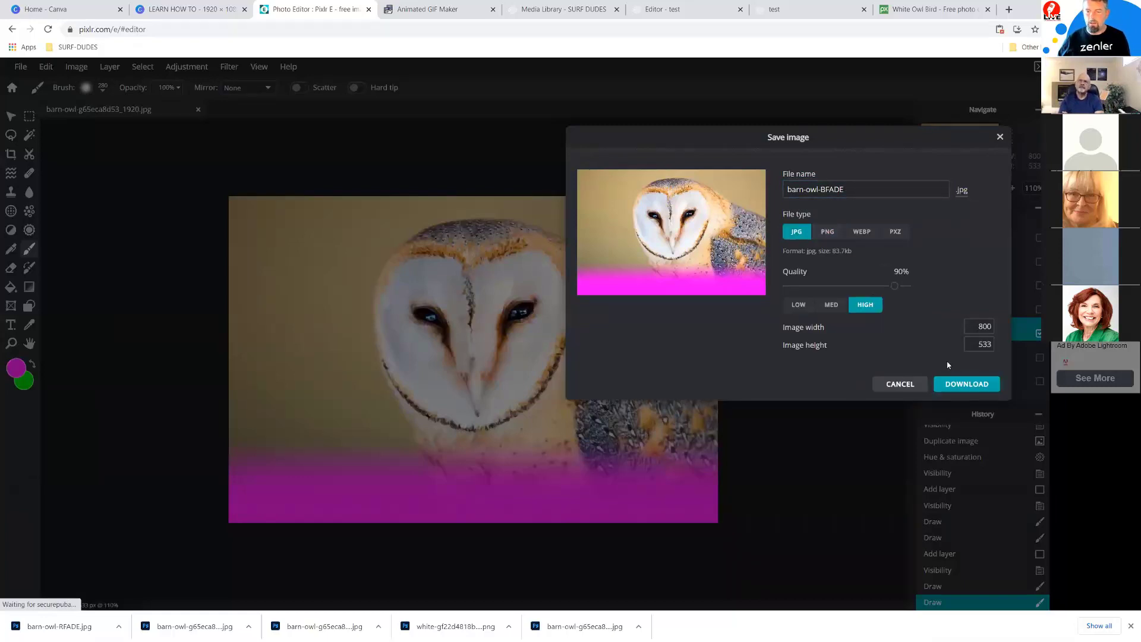
{"action": "left_click", "coordinate": [950, 379]}
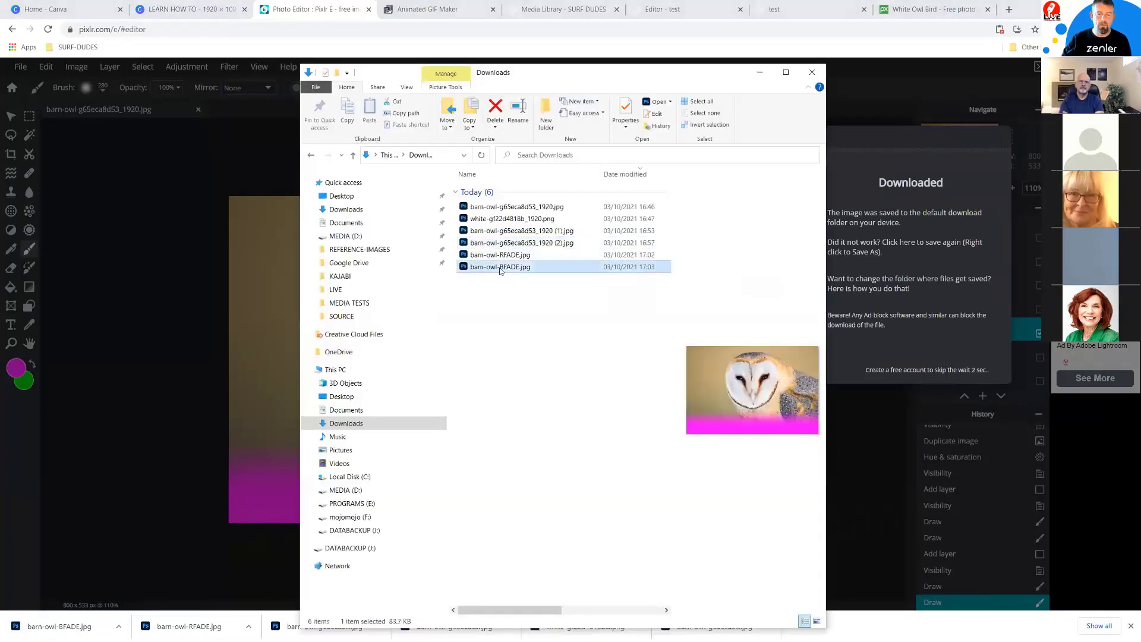
{"action": "left_click", "coordinate": [496, 255]}
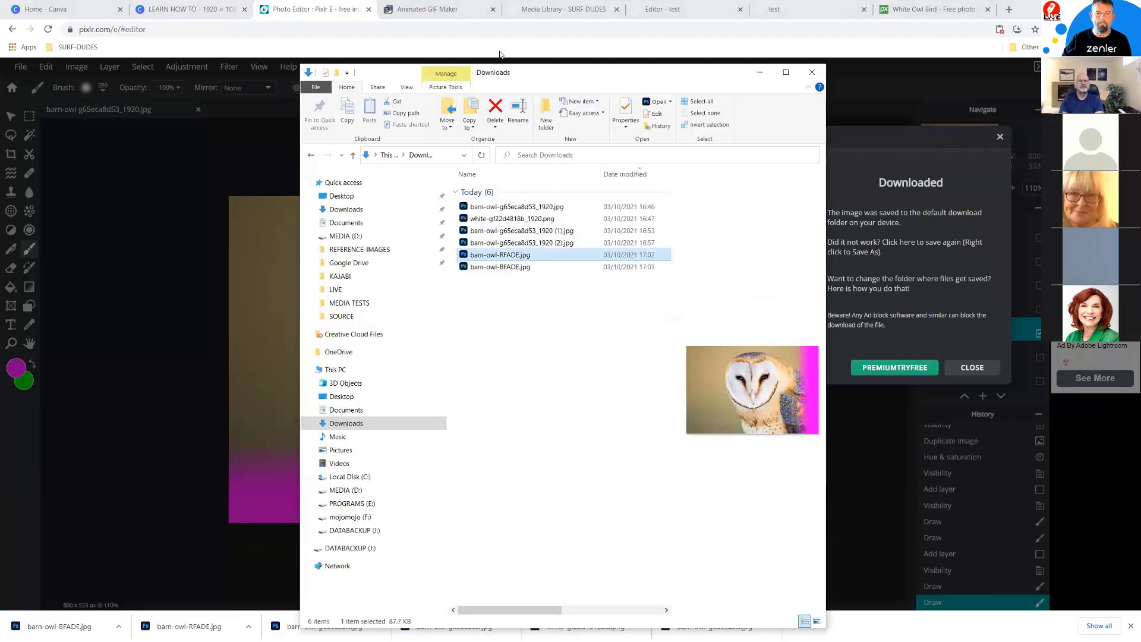
{"action": "key", "text": "alt+Tab"}
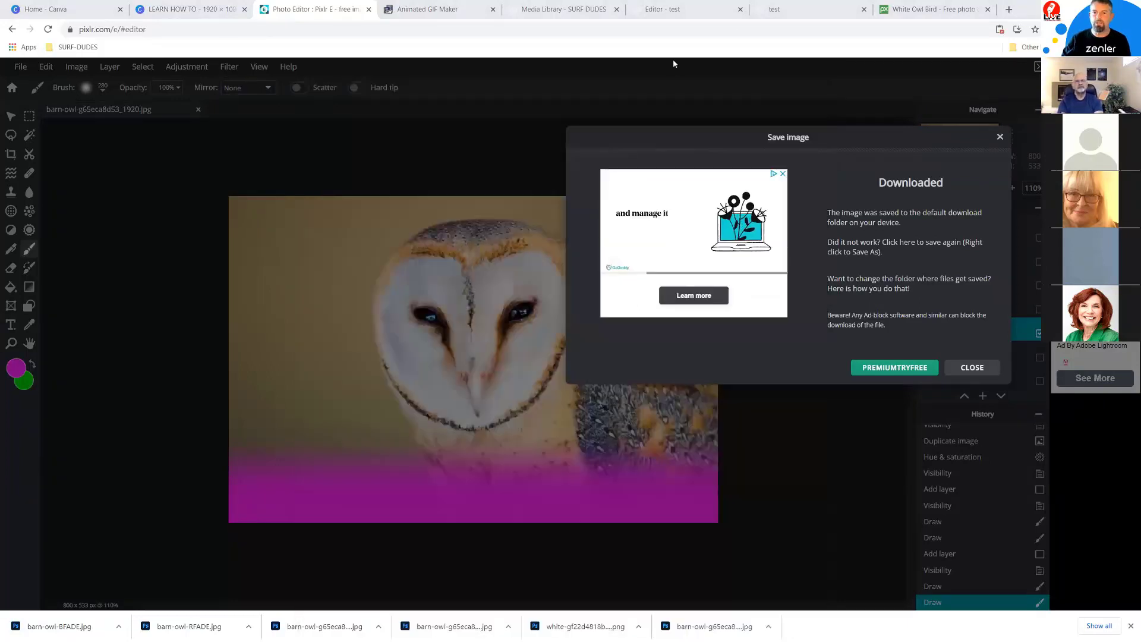
Switch to the surf-dudes.com page editor and add a two-column 50/50 row directly below the Hoot Hoot! banner.
{"action": "left_click", "coordinate": [662, 9]}
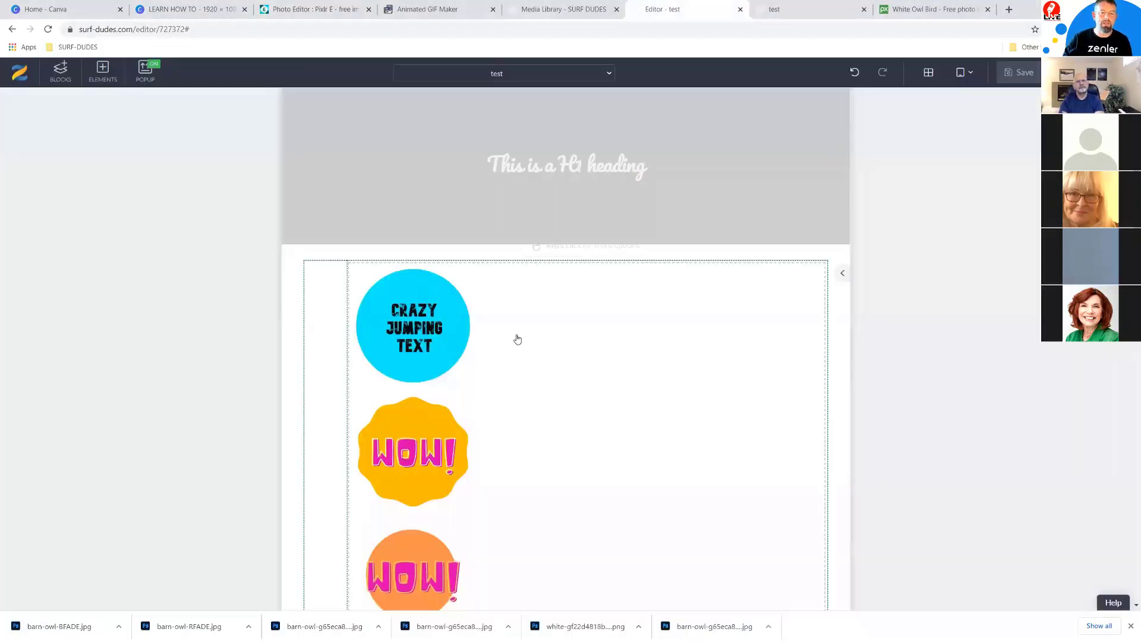
{"action": "scroll", "coordinate": [728, 345], "scroll_direction": "down", "scroll_amount": 10}
{"action": "scroll", "coordinate": [730, 347], "scroll_direction": "down", "scroll_amount": 7}
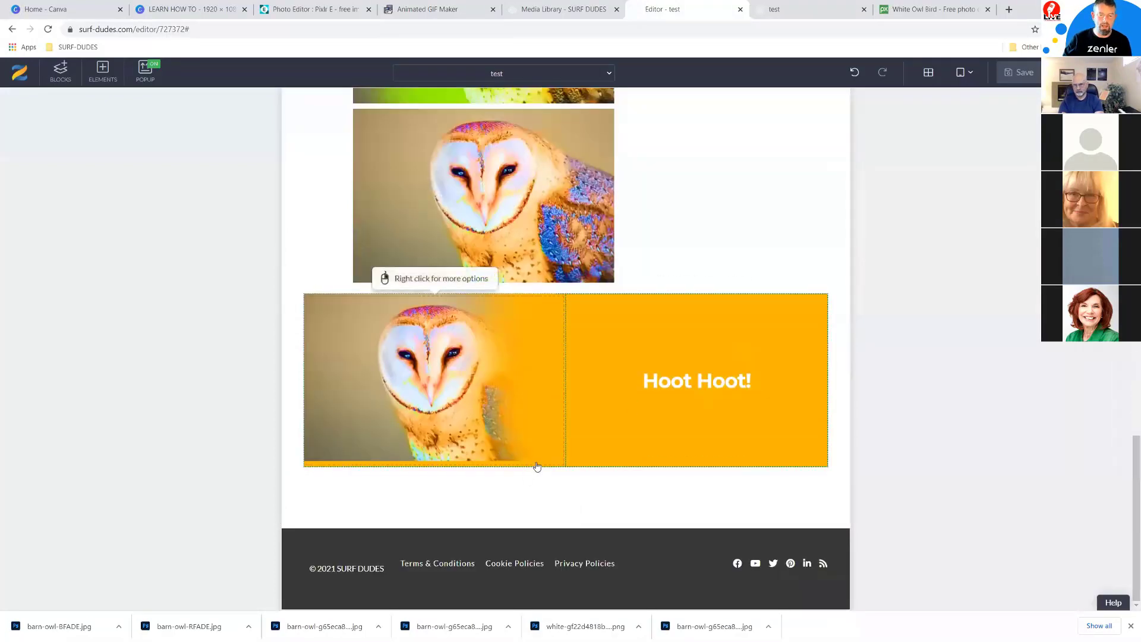
{"action": "left_click", "coordinate": [565, 468]}
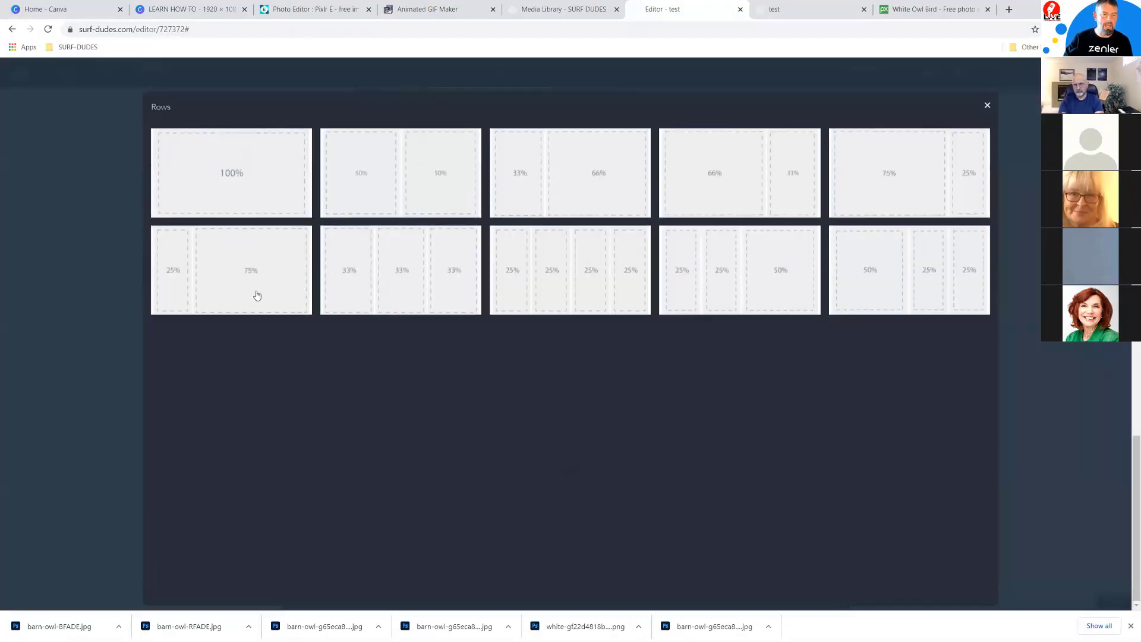
{"action": "left_click", "coordinate": [409, 168]}
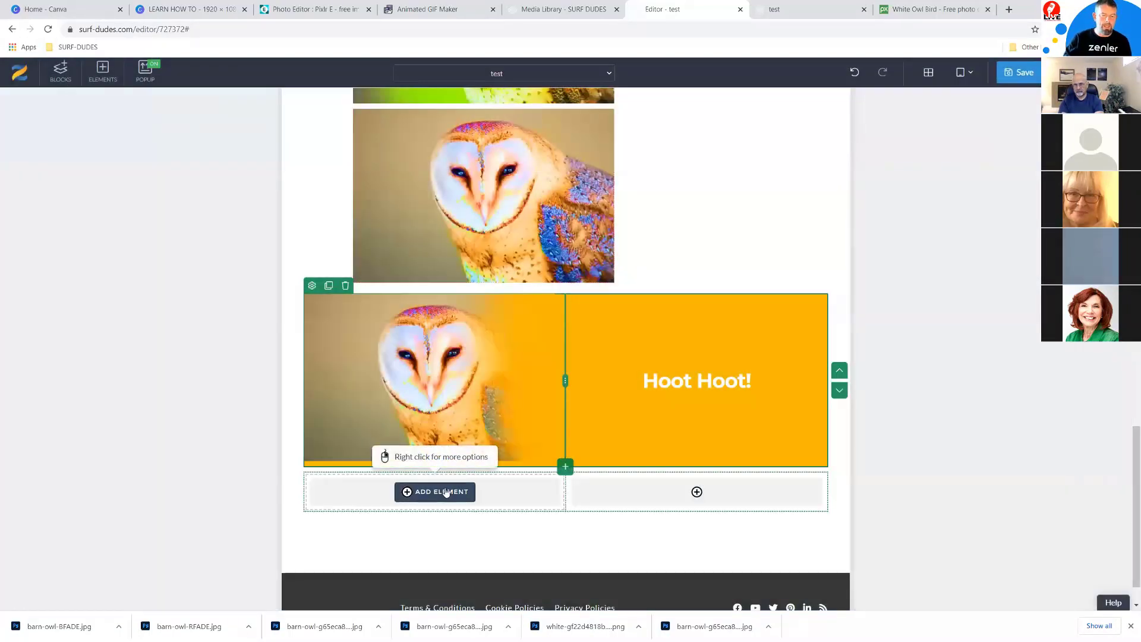
Insert a single-column 100% row inside the left column of the new 50/50 row.
{"action": "left_click", "coordinate": [426, 499]}
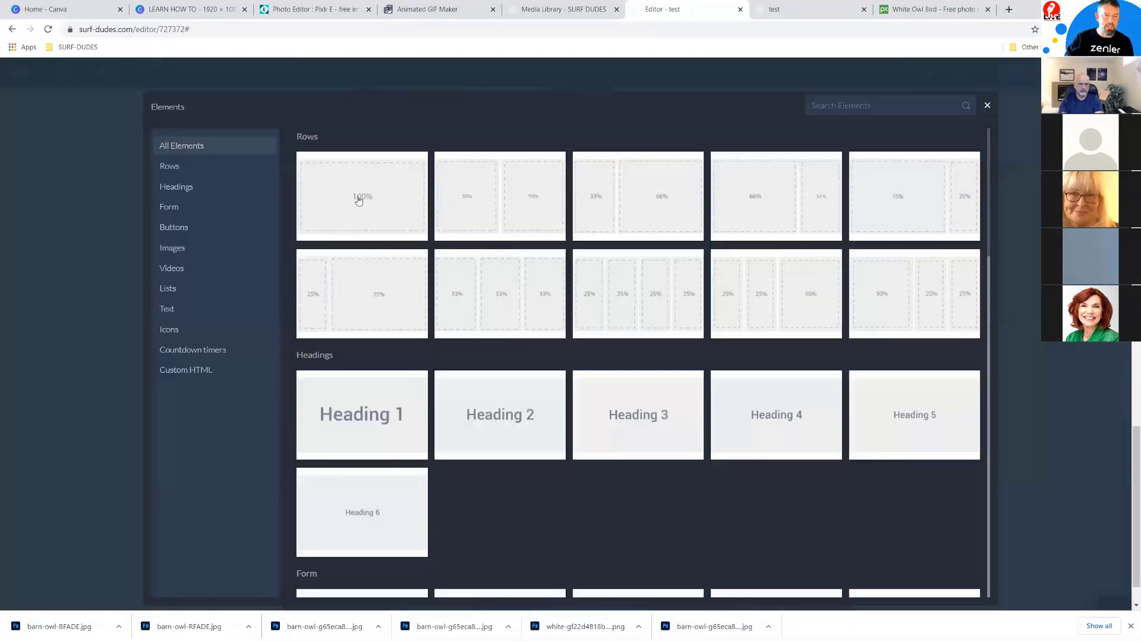
{"action": "left_click", "coordinate": [527, 280]}
{"action": "mouse_move", "coordinate": [466, 497]}
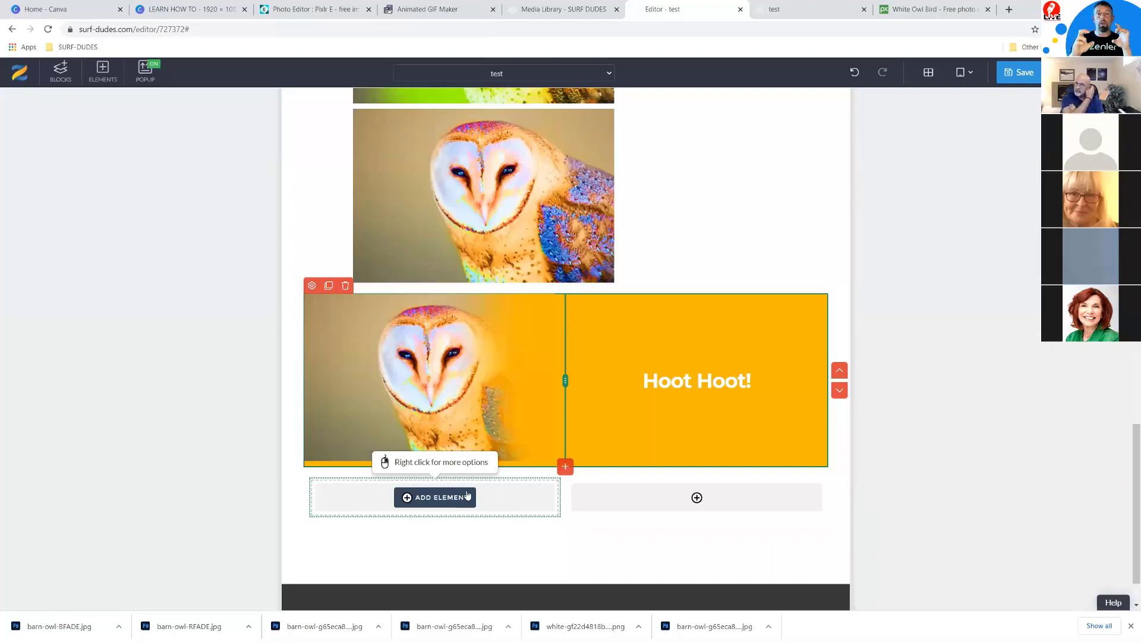
{"action": "left_click", "coordinate": [507, 516]}
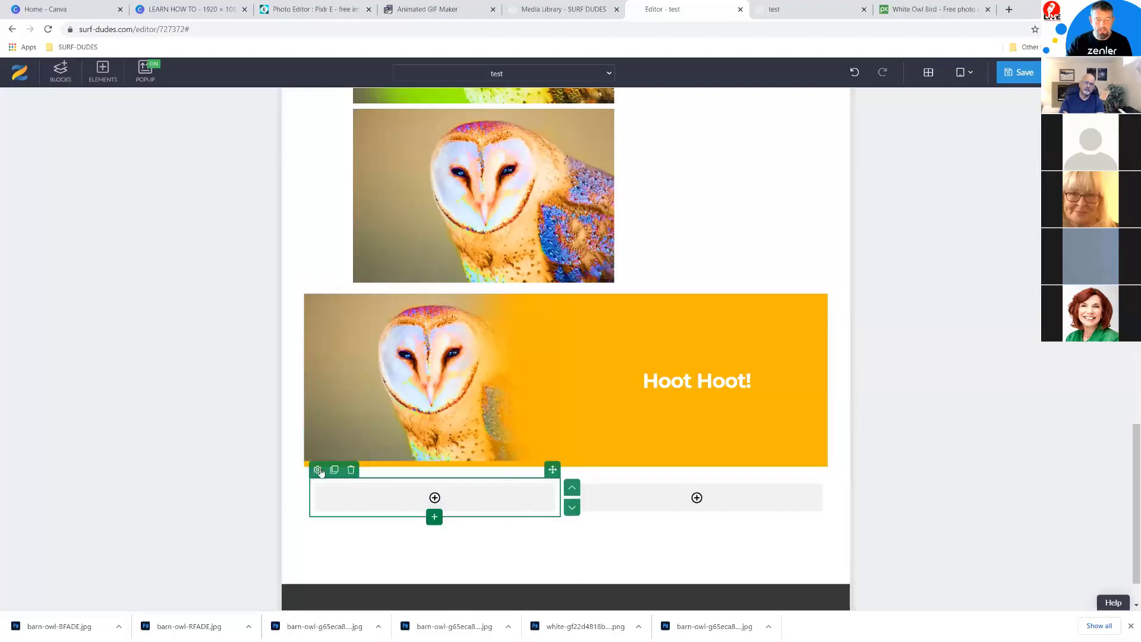
{"action": "left_click", "coordinate": [595, 521]}
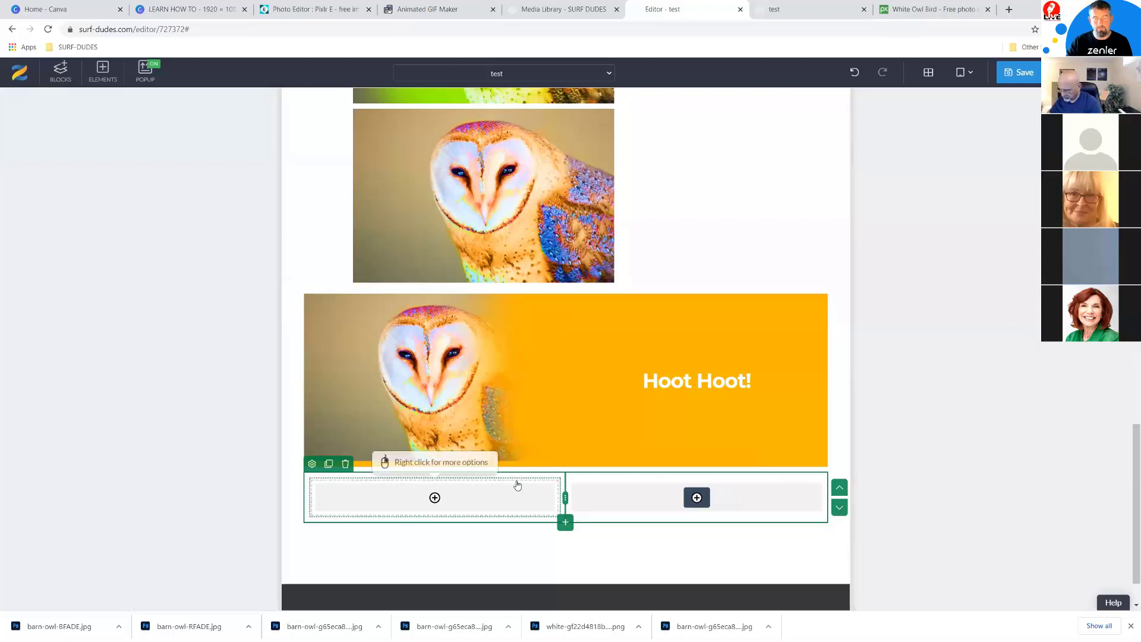
Upload barn-owl-RFADE.jpg without cropping as an image element in the left column of the new row.
{"action": "left_click", "coordinate": [435, 496]}
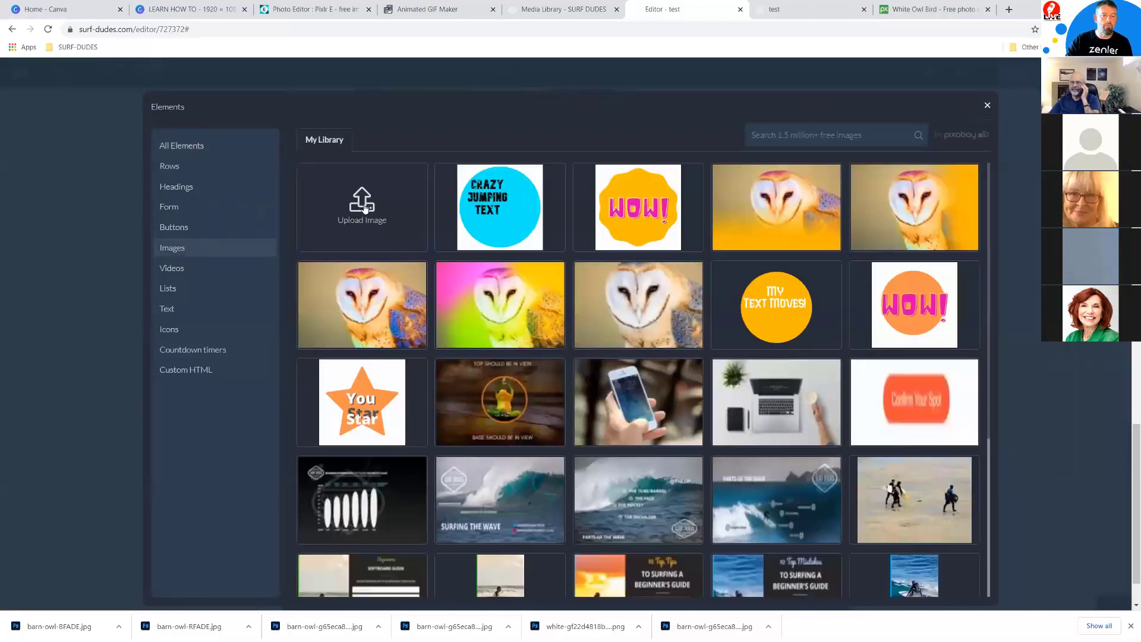
{"action": "left_click", "coordinate": [360, 208]}
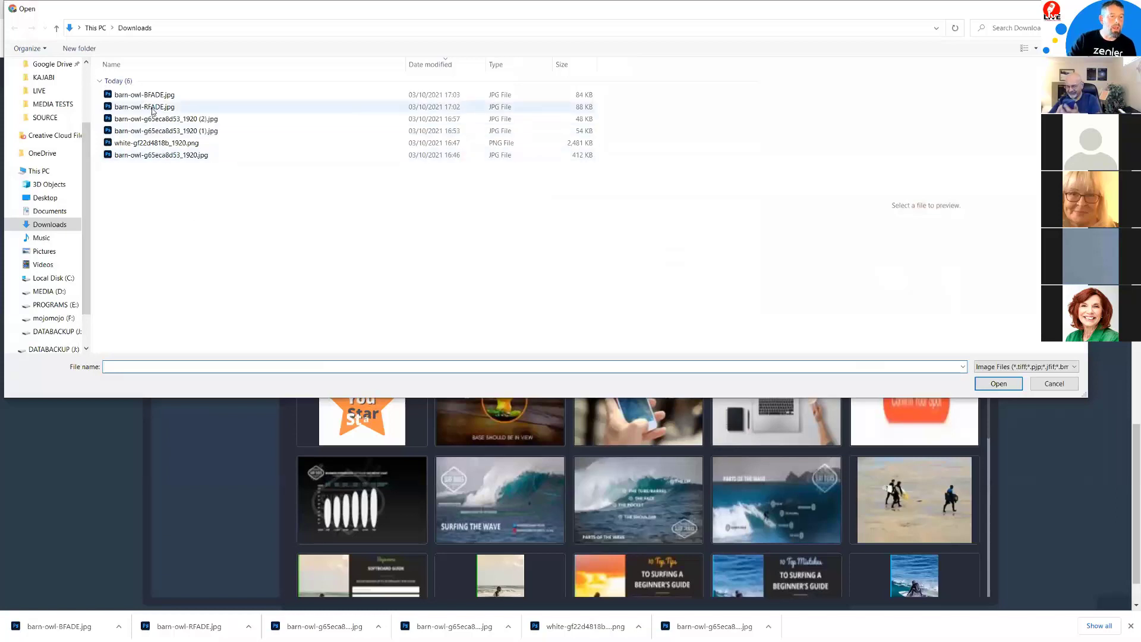
{"action": "left_click", "coordinate": [153, 108]}
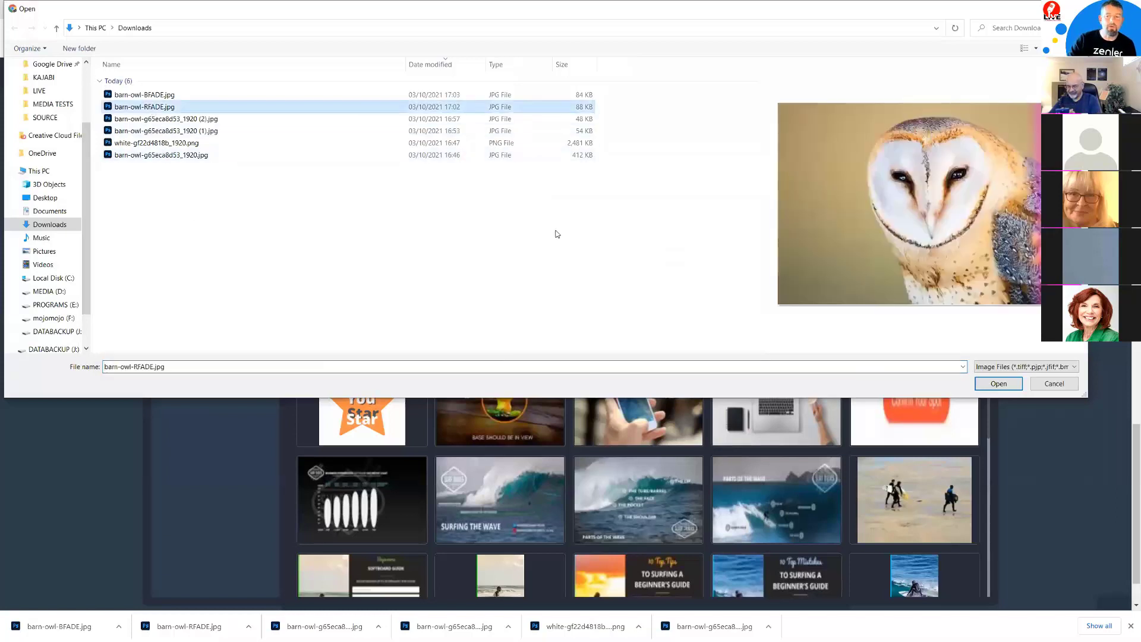
{"action": "left_click", "coordinate": [999, 384]}
{"action": "left_click", "coordinate": [385, 374]}
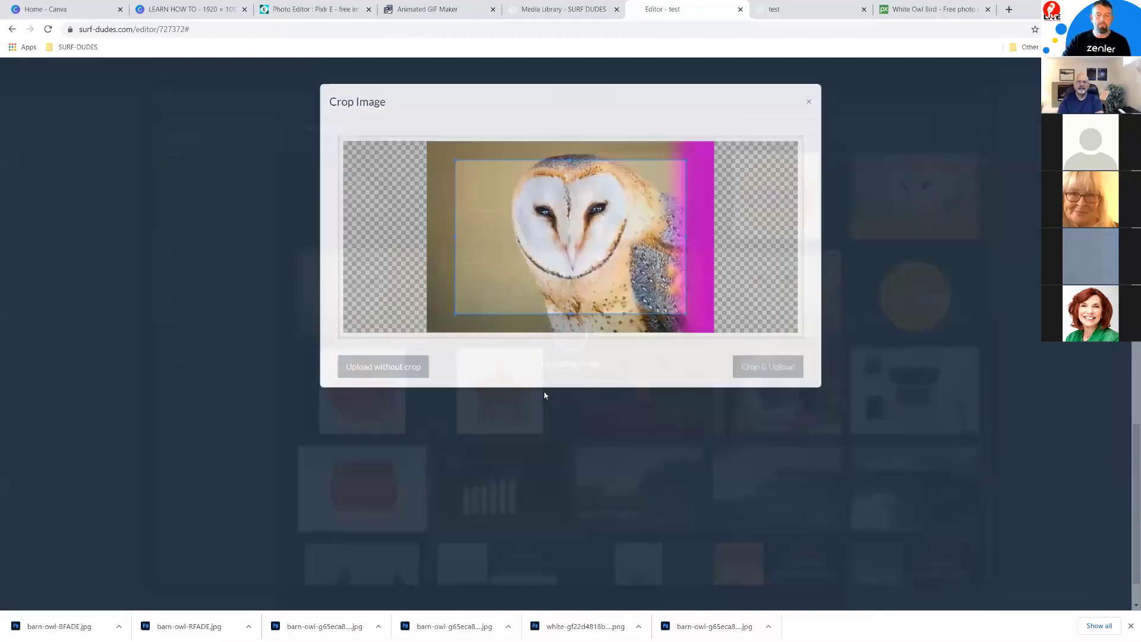
{"action": "scroll", "coordinate": [727, 492], "scroll_direction": "down", "scroll_amount": 3}
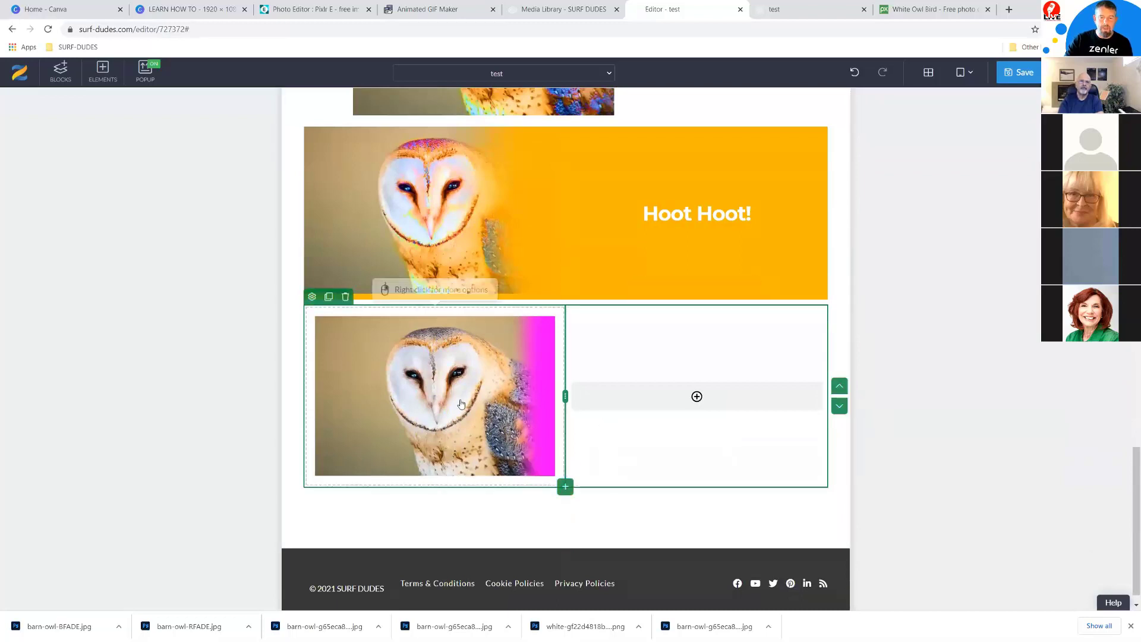
Set the background color of the new two-column row to #ff00ff in tablet view.
{"action": "left_click", "coordinate": [312, 297]}
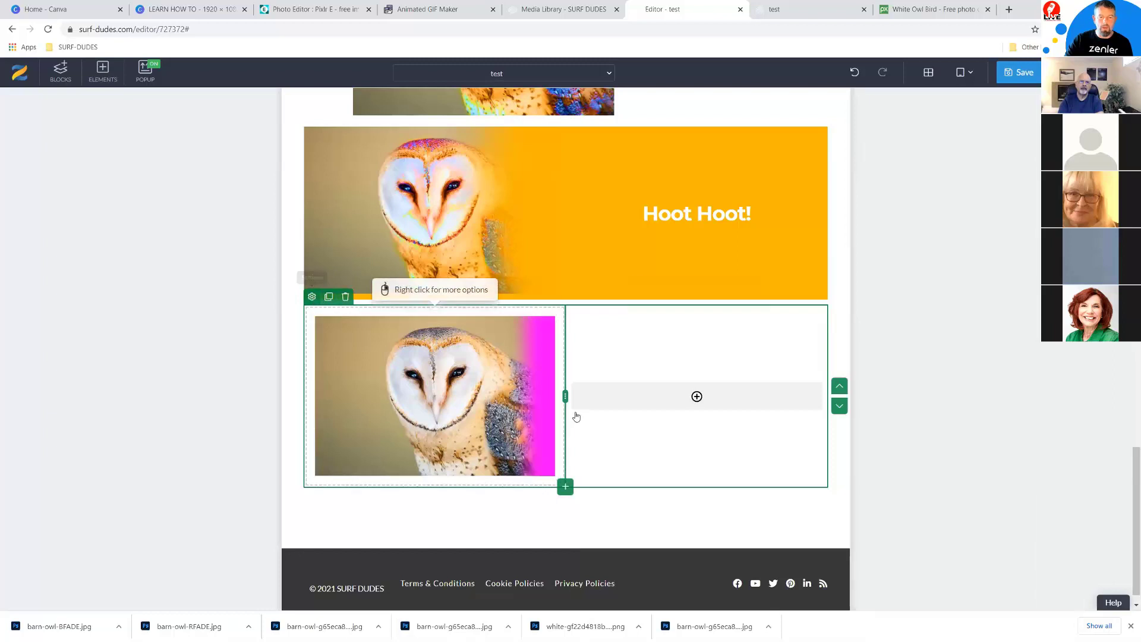
{"action": "scroll", "coordinate": [1008, 499], "scroll_direction": "down", "scroll_amount": 1}
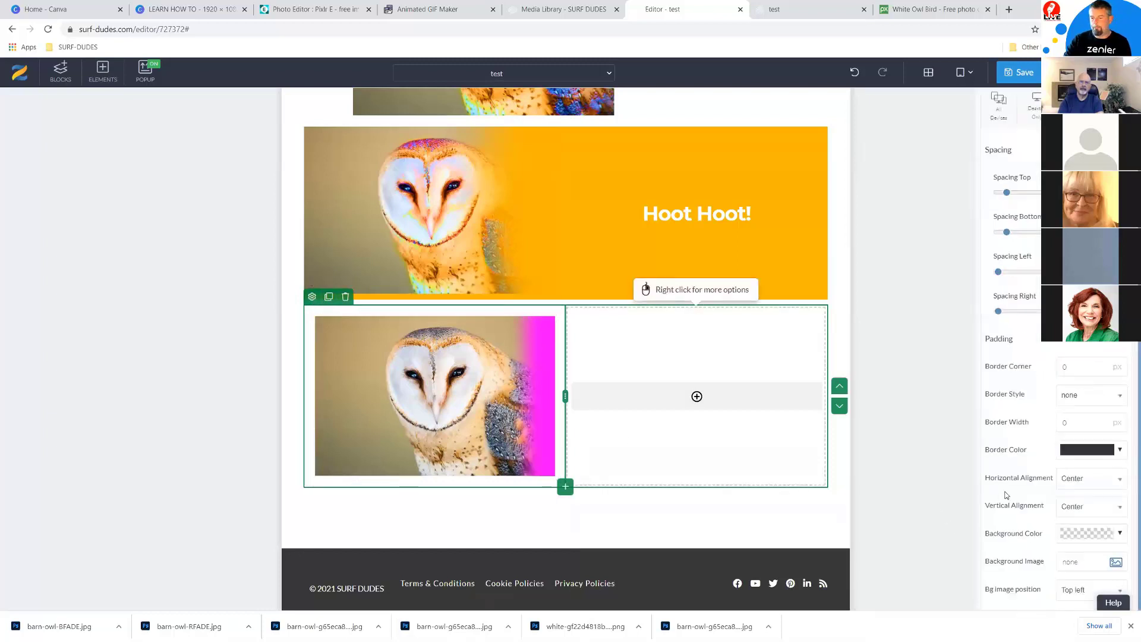
{"action": "left_click", "coordinate": [1121, 534]}
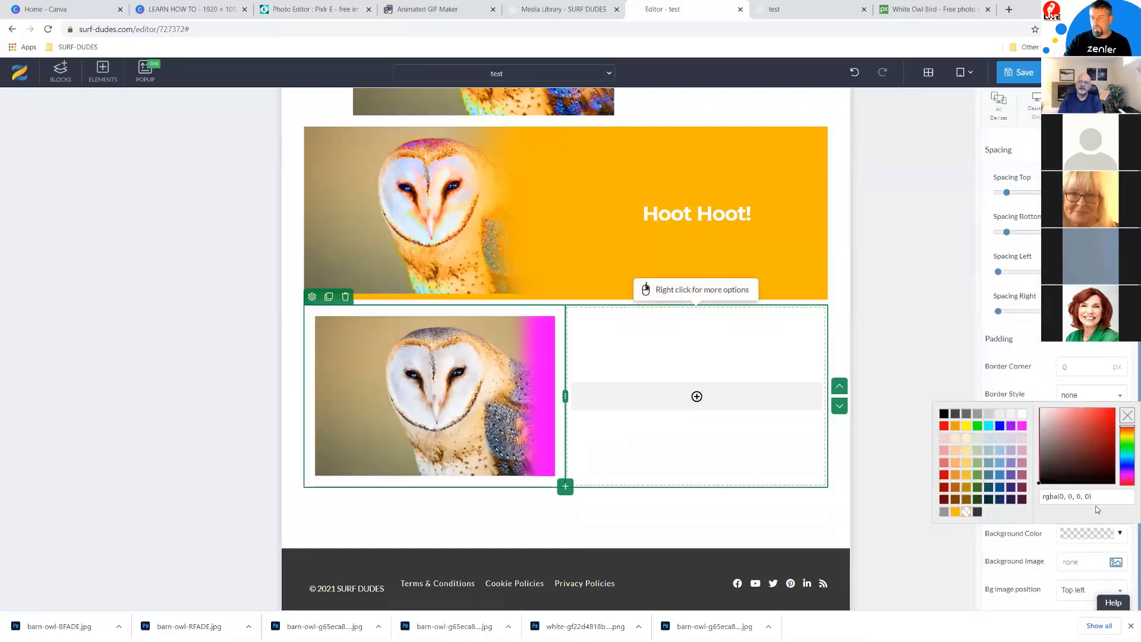
{"action": "left_click_drag", "start_coordinate": [1093, 497], "coordinate": [1039, 498]}
{"action": "type", "text": "#ff00ff"}
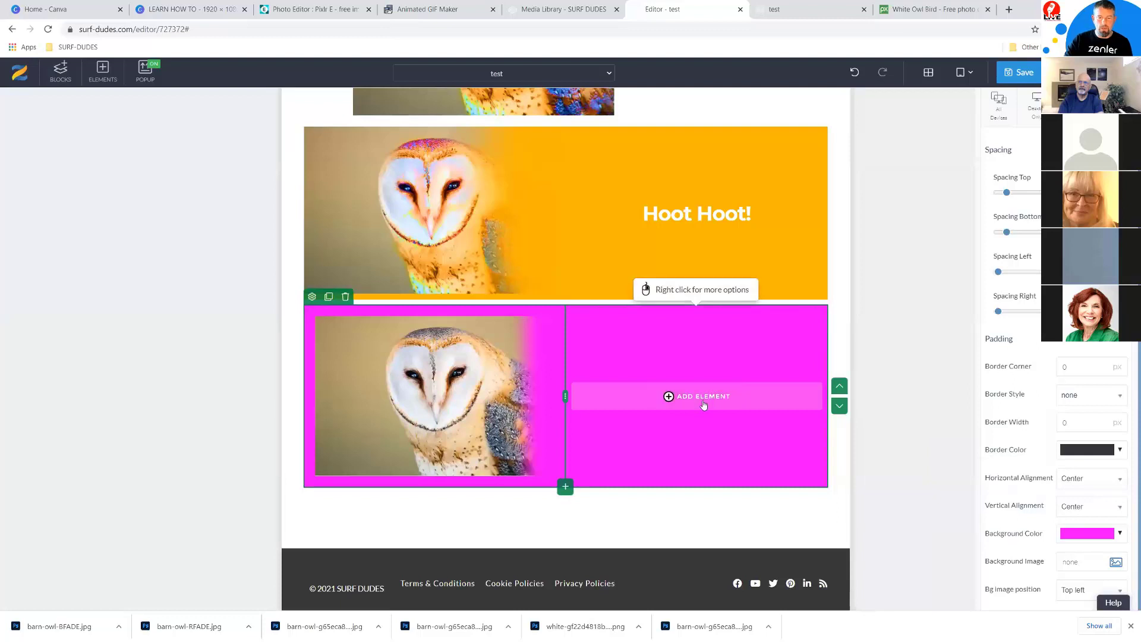
Add a Heading 1 element to the empty right column of the magenta row with the text "Tweet, Twoo!".
{"action": "left_click", "coordinate": [674, 399]}
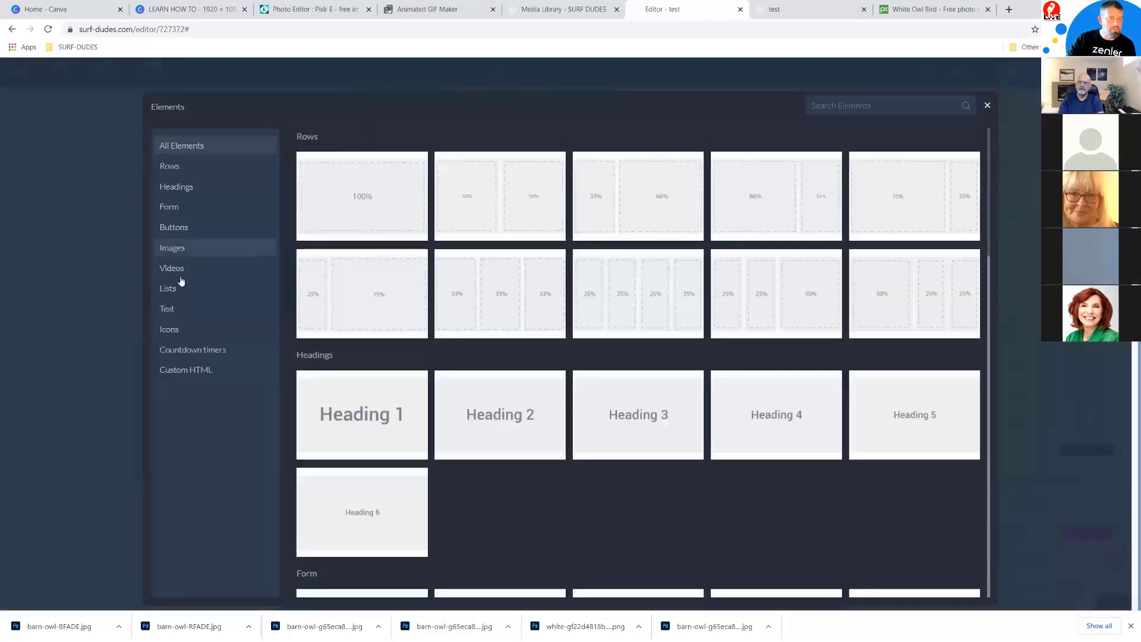
{"action": "left_click", "coordinate": [176, 187]}
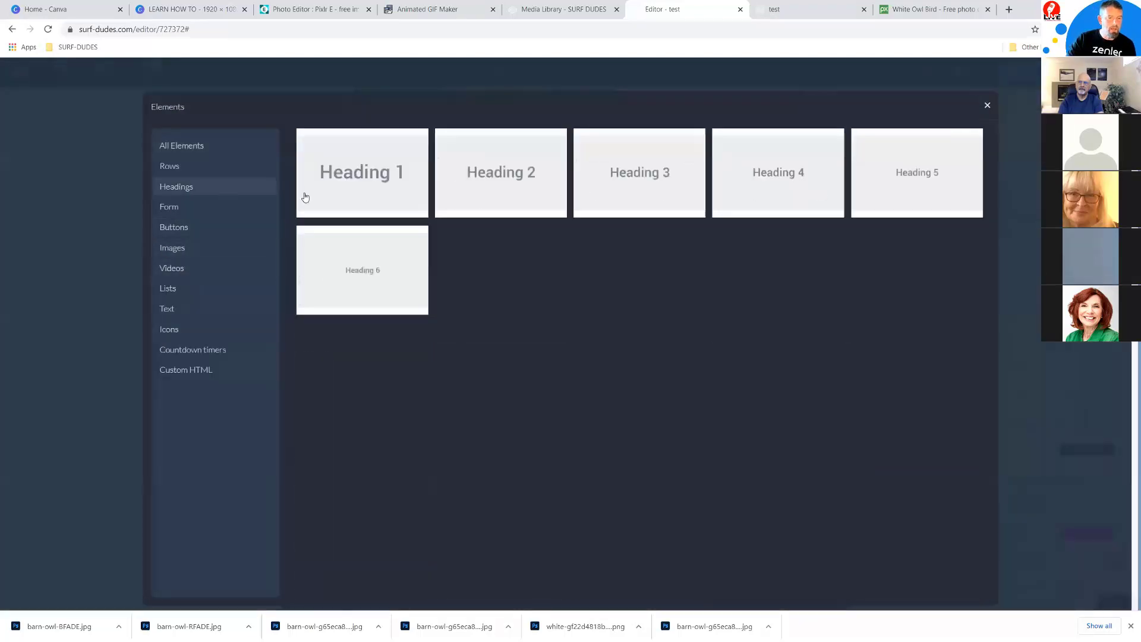
{"action": "left_click", "coordinate": [351, 186]}
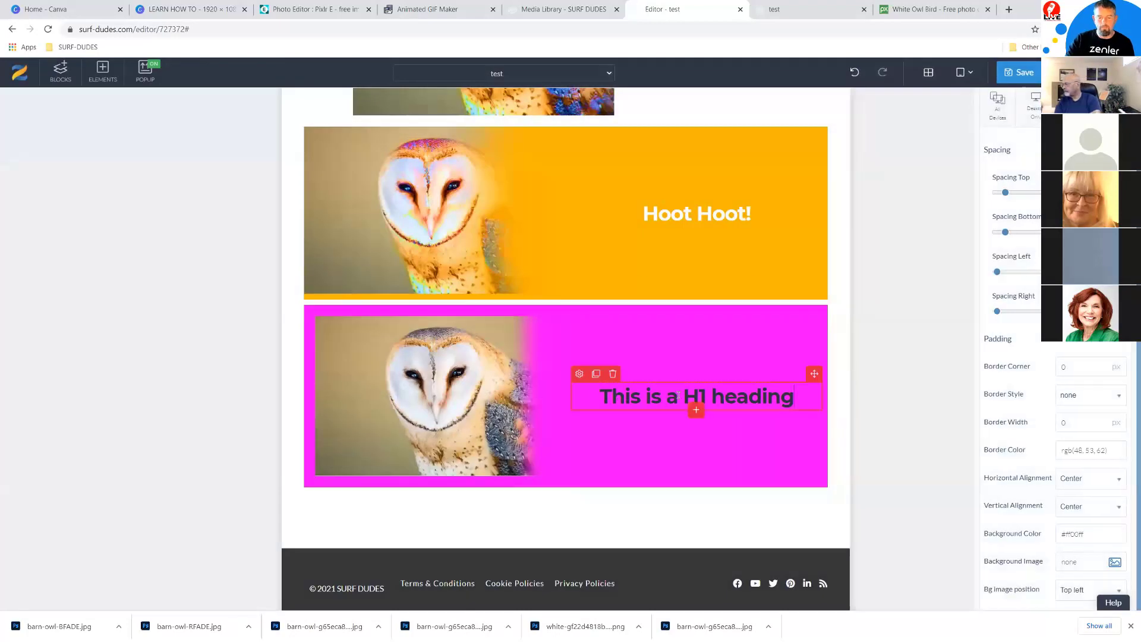
{"action": "left_click_drag", "start_coordinate": [794, 396], "coordinate": [600, 392]}
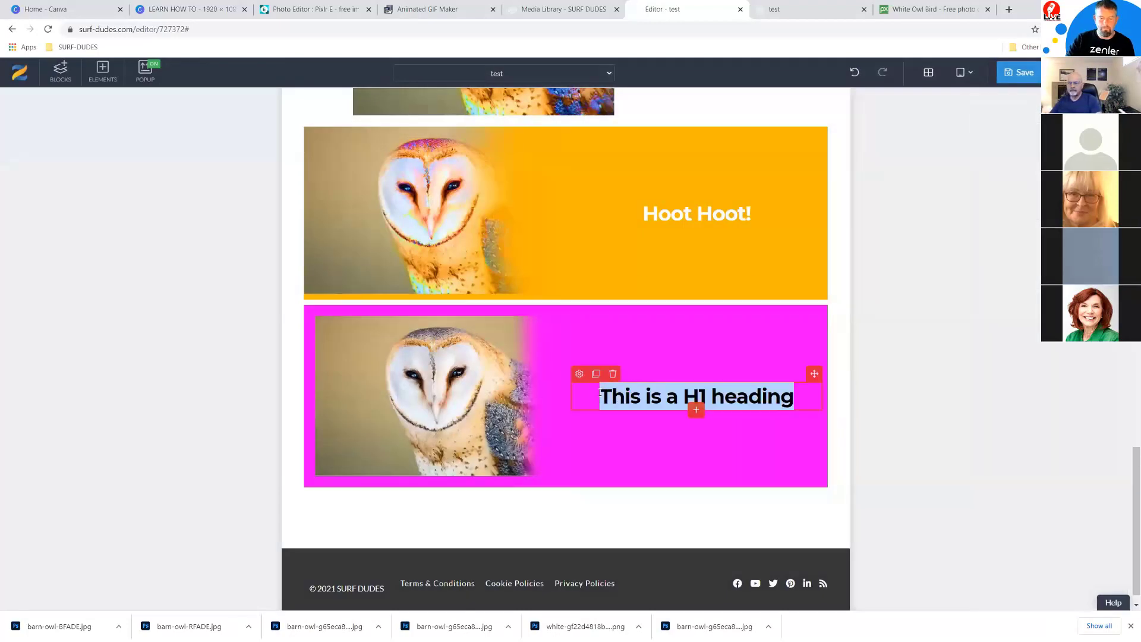
{"action": "type", "text": "T"}
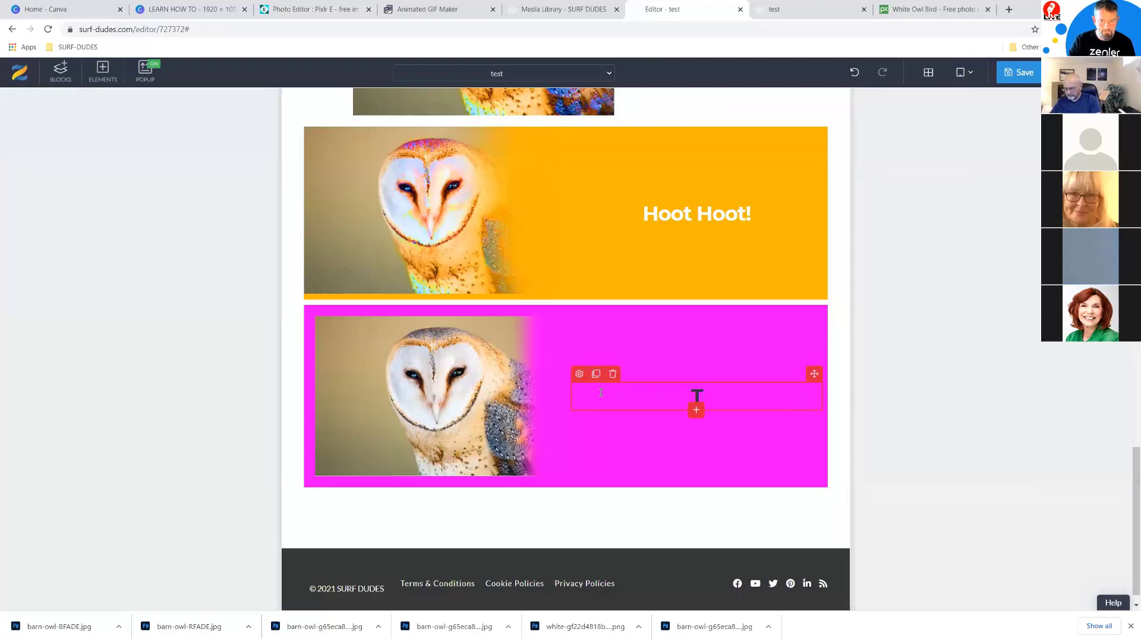
{"action": "type", "text": "weet, Twoo"}
{"action": "type", "text": "!"}
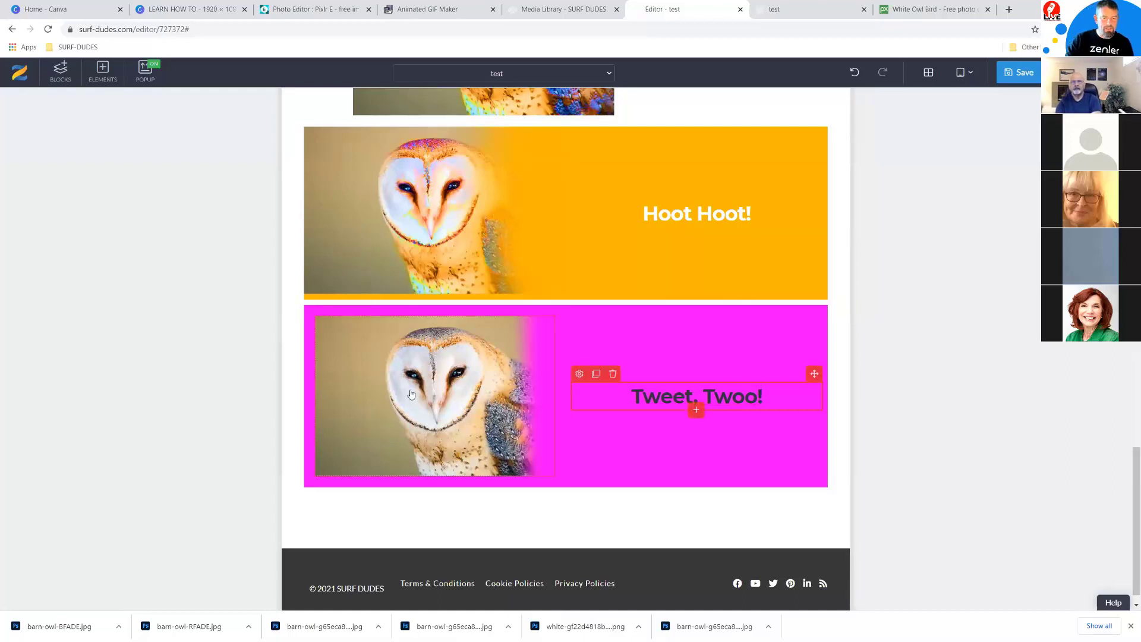
Set the inner owl image row's top and bottom spacing to 0 and left spacing to -20 in tablet view, and save the page.
{"action": "left_click", "coordinate": [331, 346]}
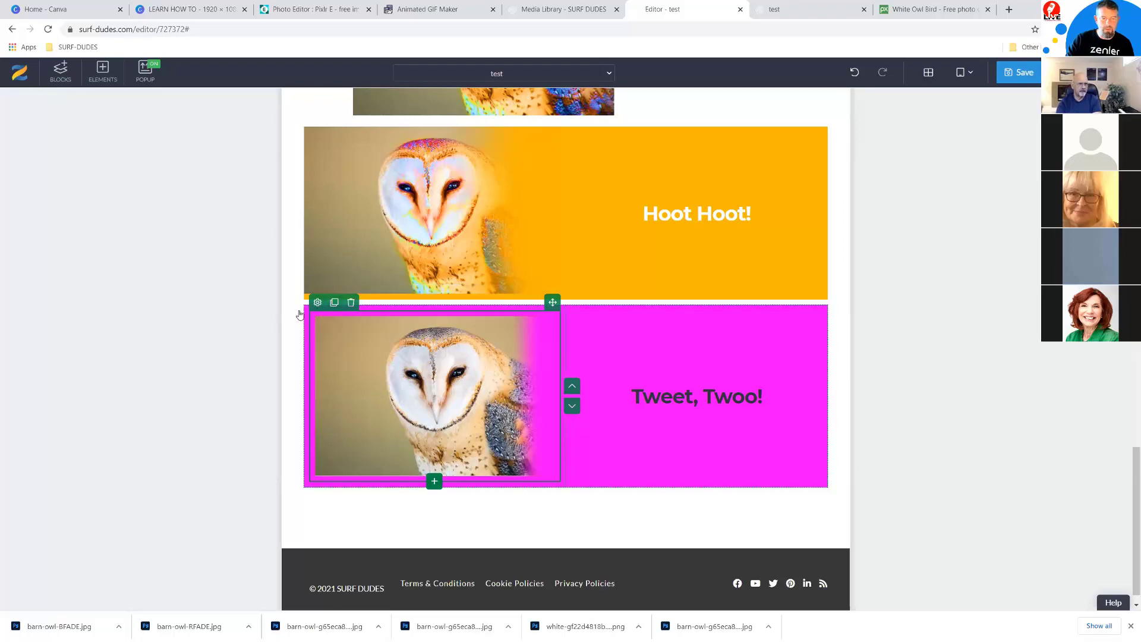
{"action": "left_click", "coordinate": [318, 303]}
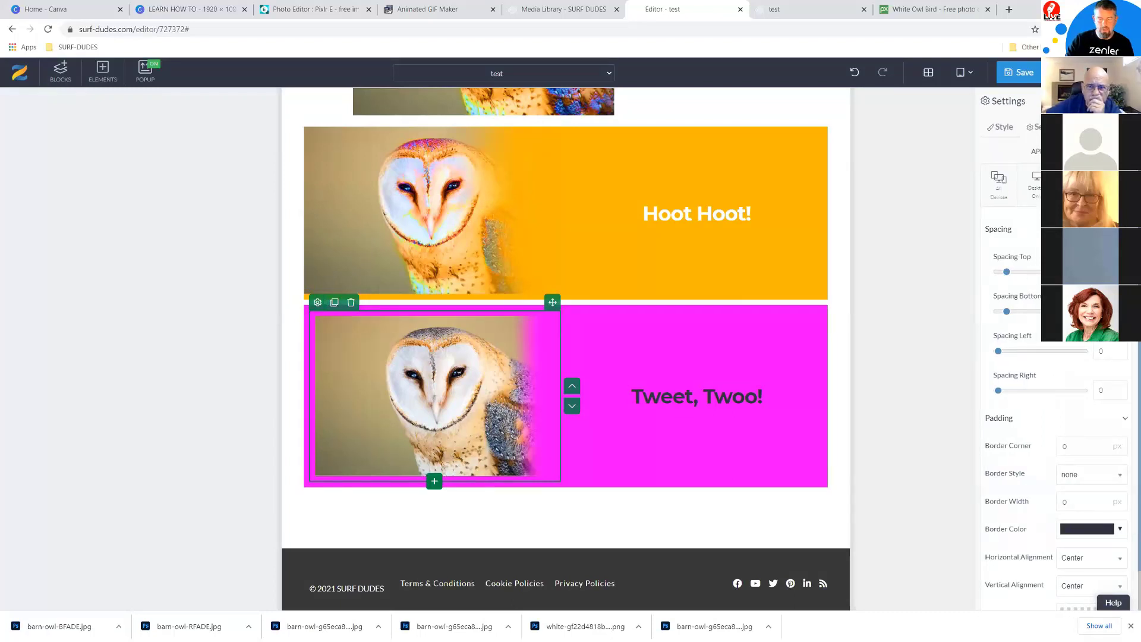
{"action": "type", "text": "0"}
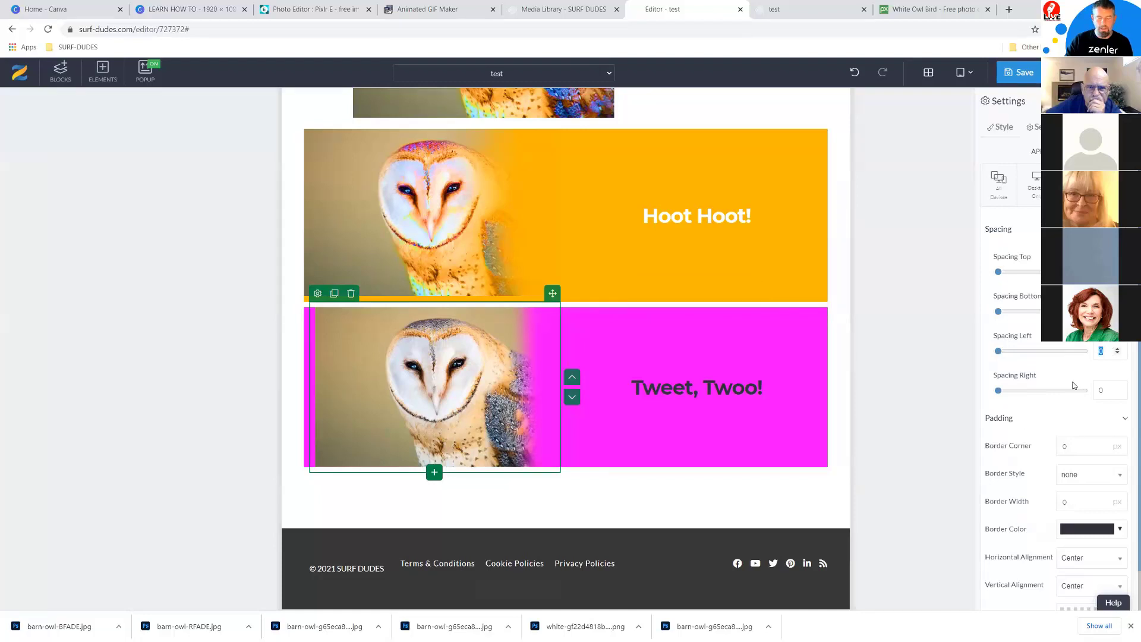
{"action": "type", "text": "-20"}
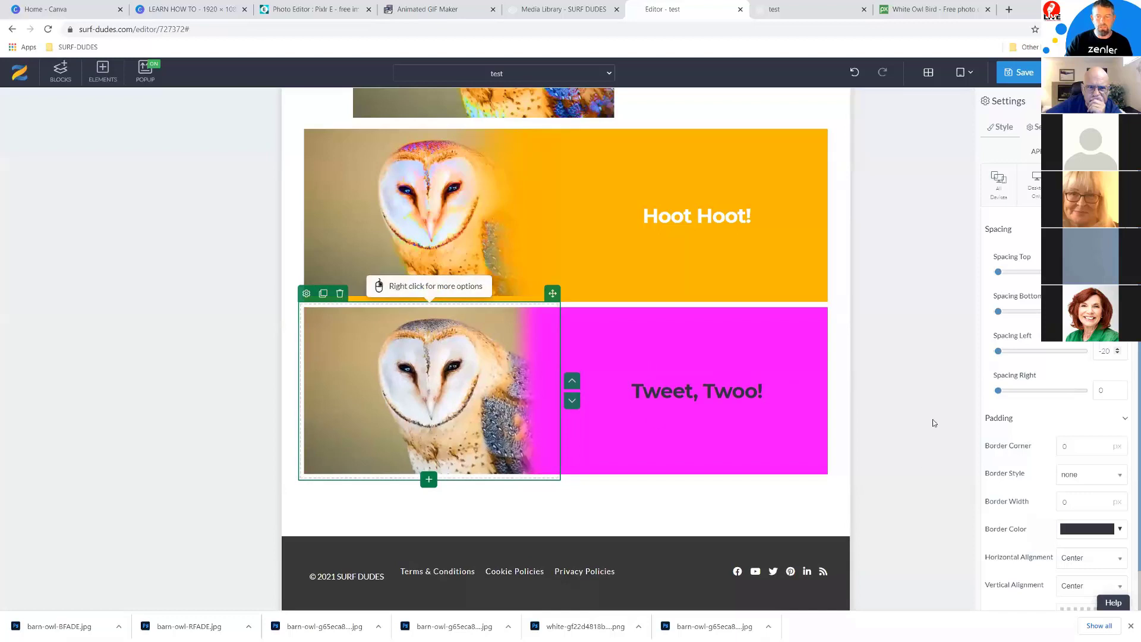
{"action": "left_click", "coordinate": [909, 418]}
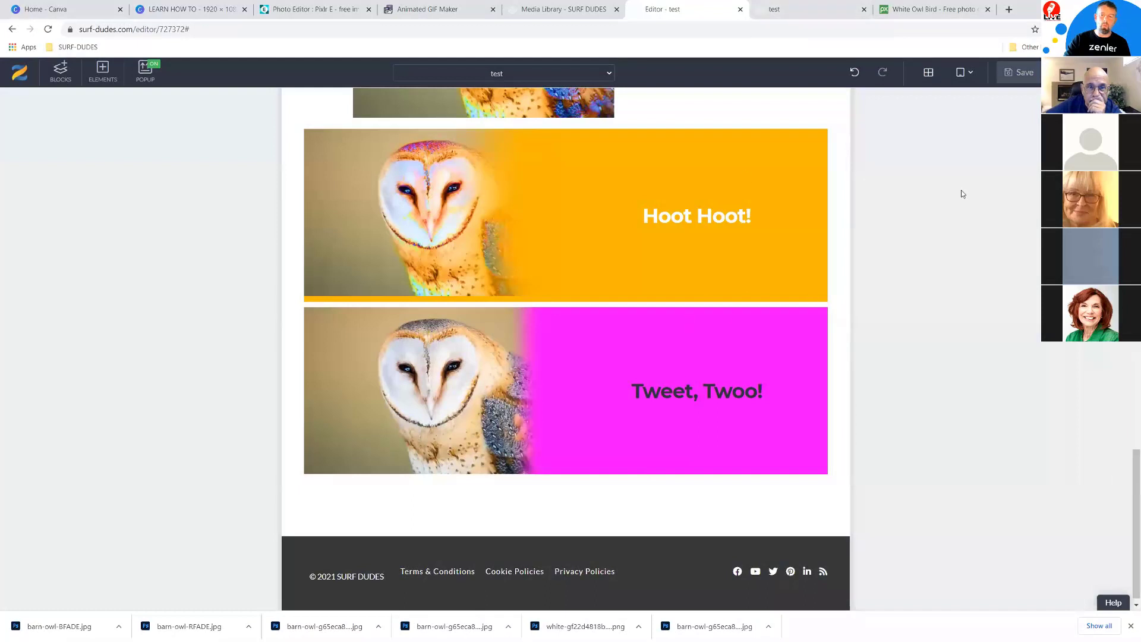
Switch the editor to desktop view and check how the Tweet, Twoo! row looks below the Hoot Hoot! banner.
{"action": "left_click", "coordinate": [965, 72]}
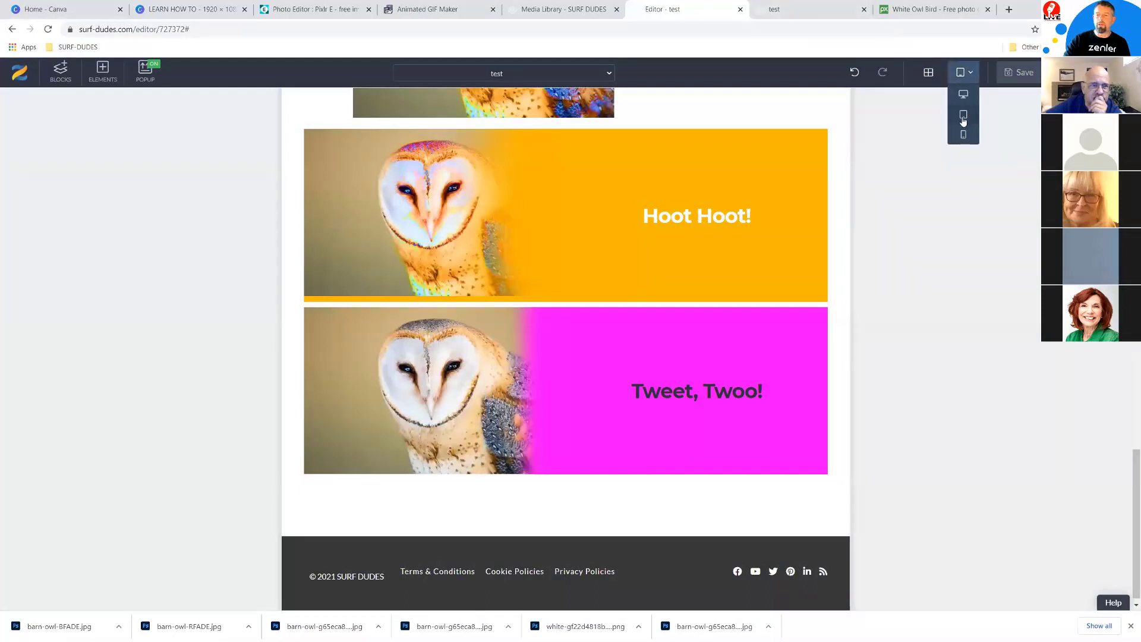
{"action": "left_click", "coordinate": [964, 119]}
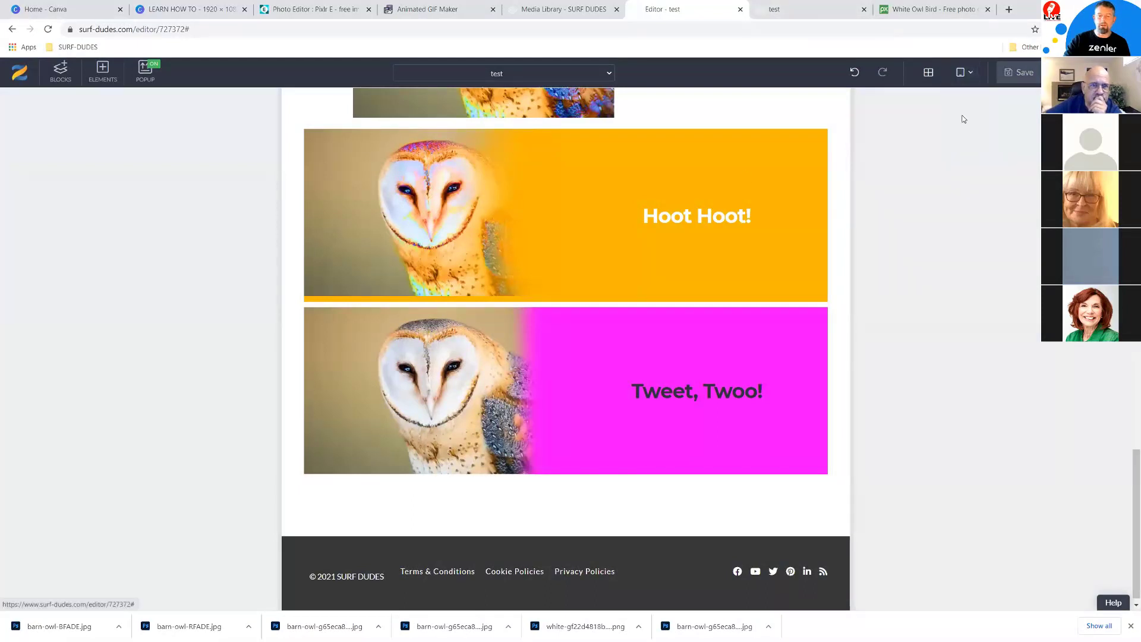
{"action": "left_click", "coordinate": [972, 75]}
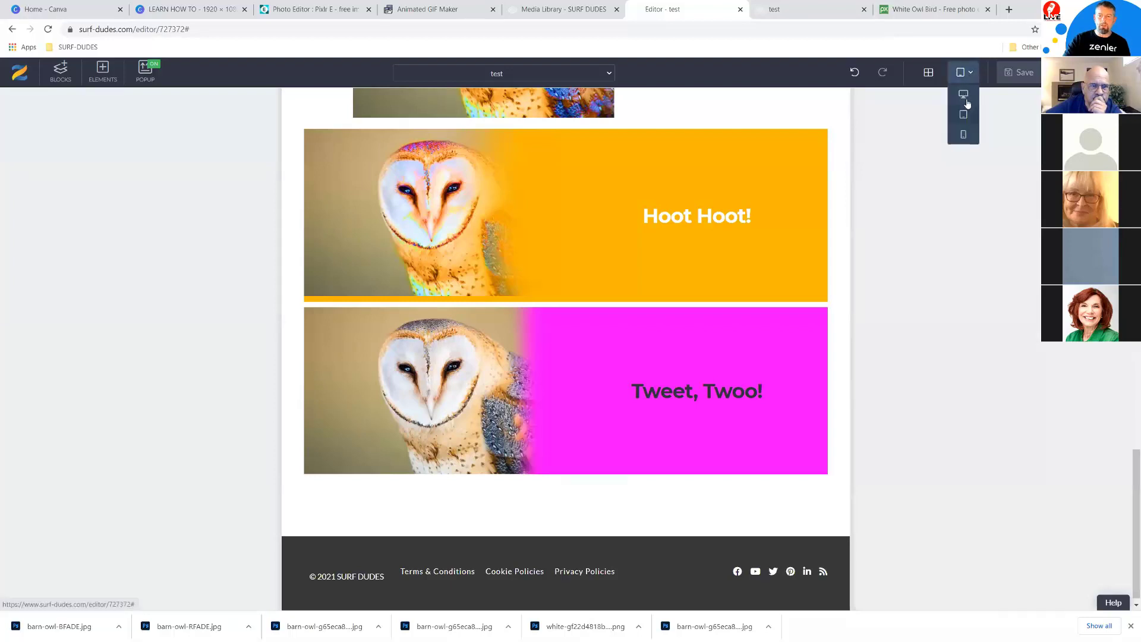
{"action": "scroll", "coordinate": [937, 295], "scroll_direction": "down", "scroll_amount": 5}
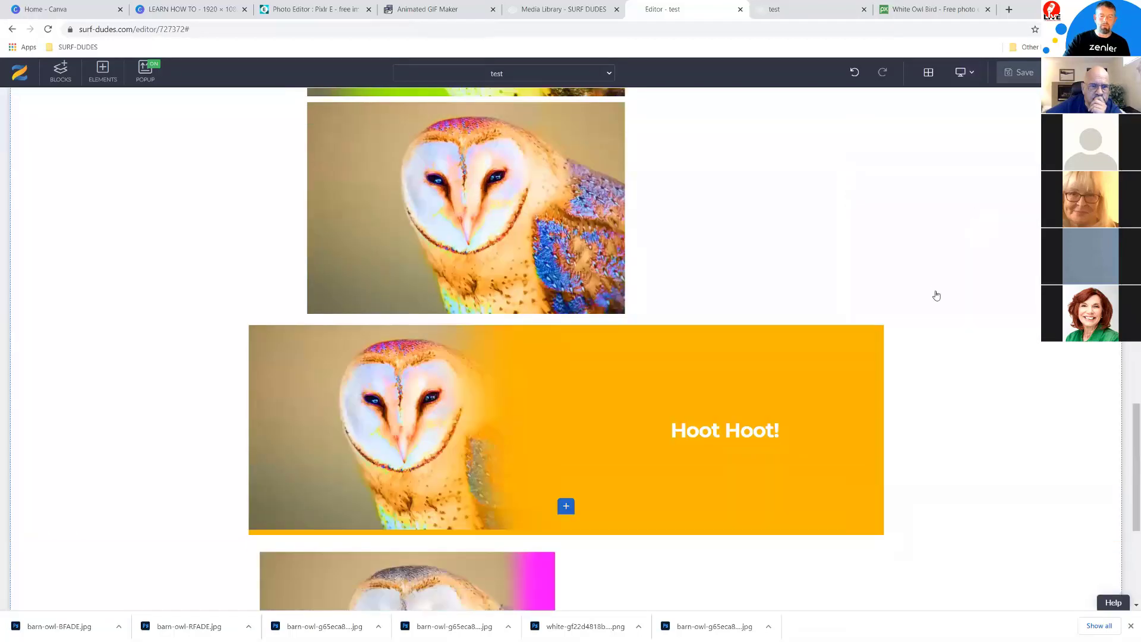
{"action": "scroll", "coordinate": [937, 296], "scroll_direction": "down", "scroll_amount": 1}
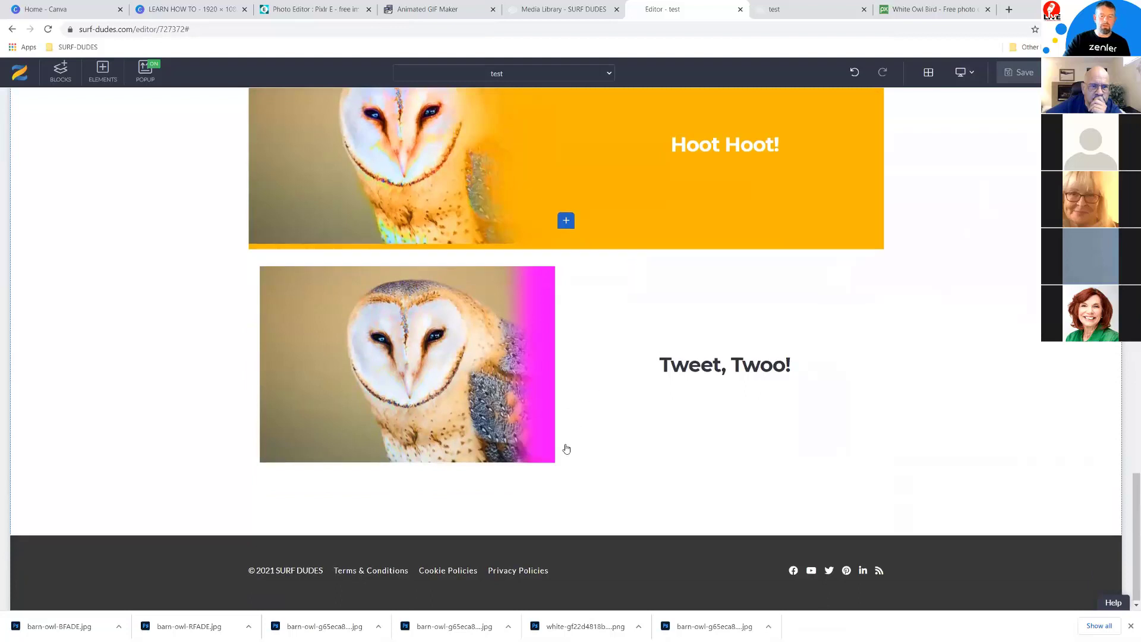
{"action": "scroll", "coordinate": [567, 448], "scroll_direction": "up", "scroll_amount": 2}
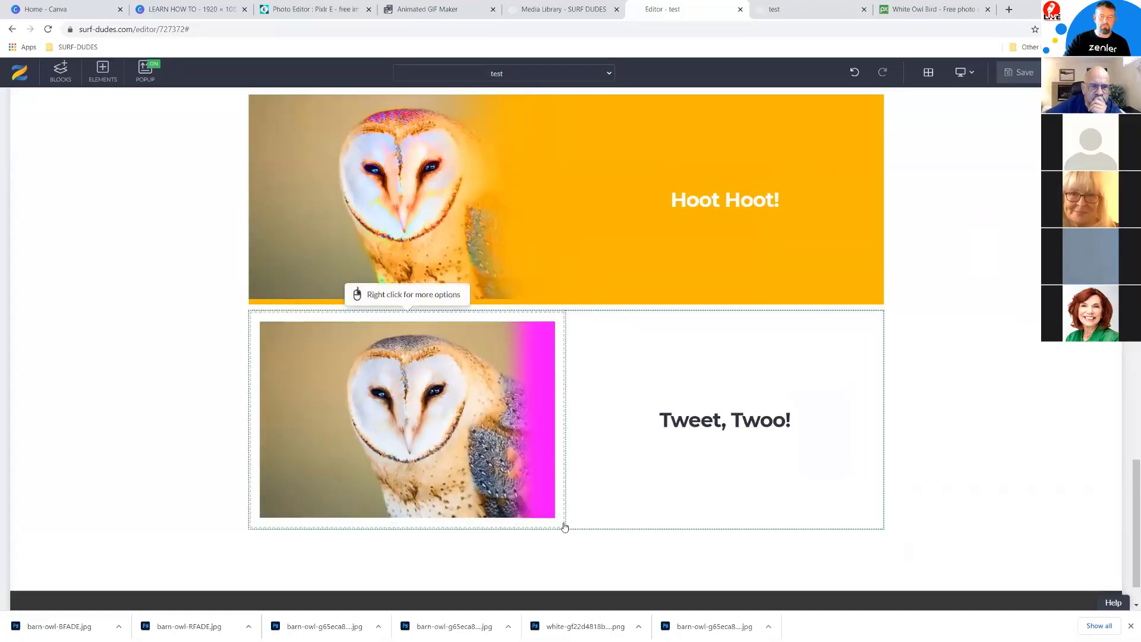
Set the background color of the outer Tweet, Twoo! row to #ff00ff in desktop view.
{"action": "left_click", "coordinate": [564, 526]}
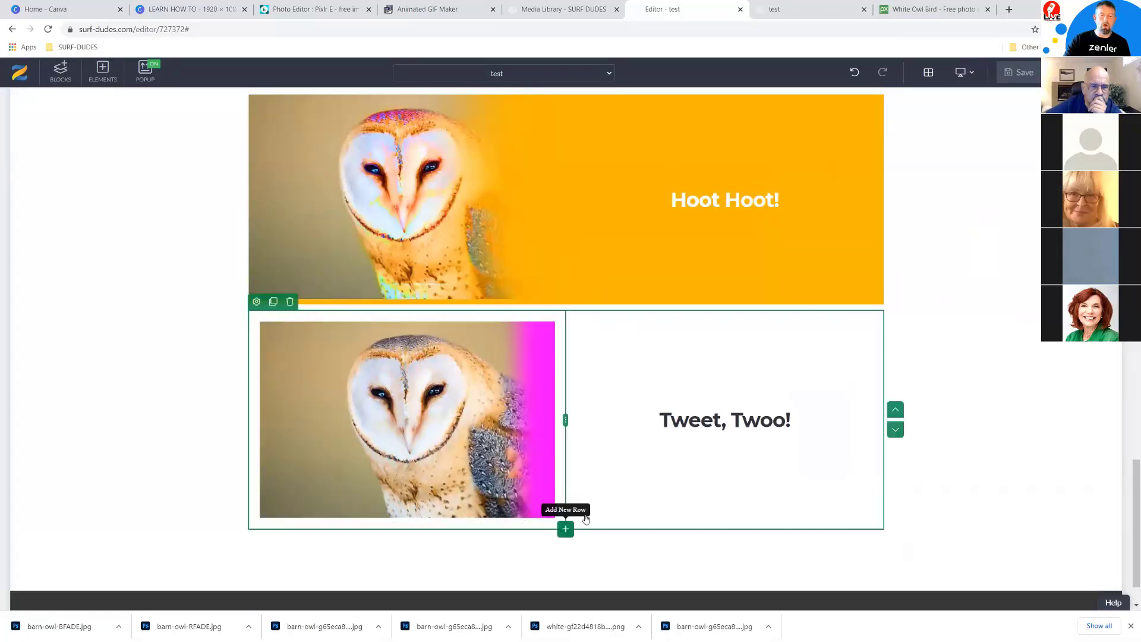
{"action": "left_click", "coordinate": [257, 302]}
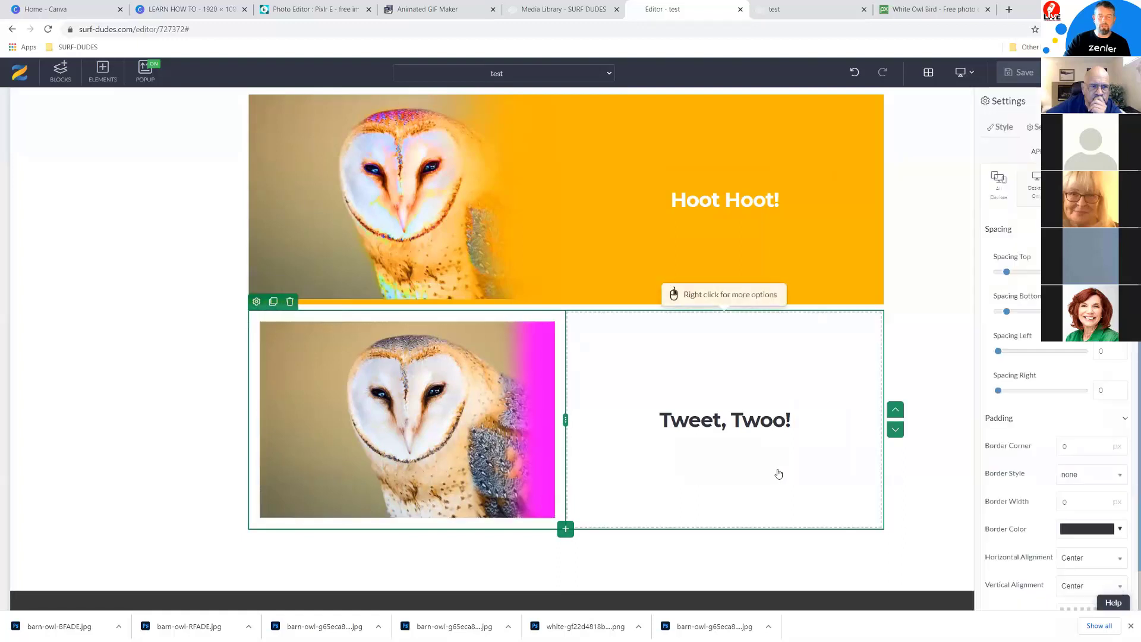
{"action": "scroll", "coordinate": [1026, 510], "scroll_direction": "down", "scroll_amount": 1}
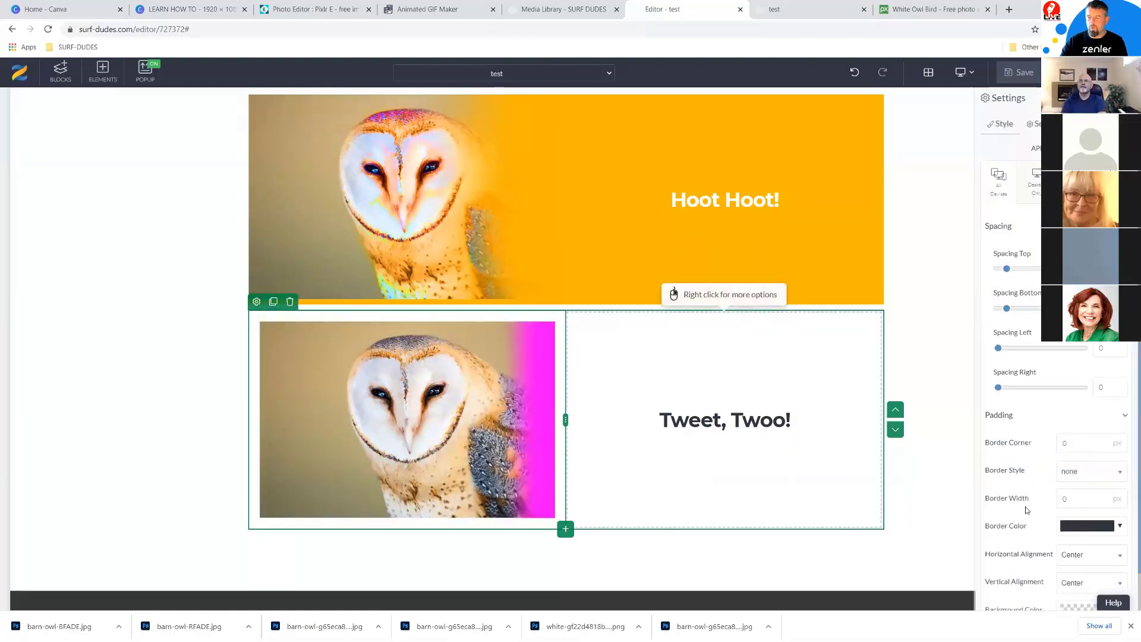
{"action": "scroll", "coordinate": [1027, 510], "scroll_direction": "down", "scroll_amount": 2}
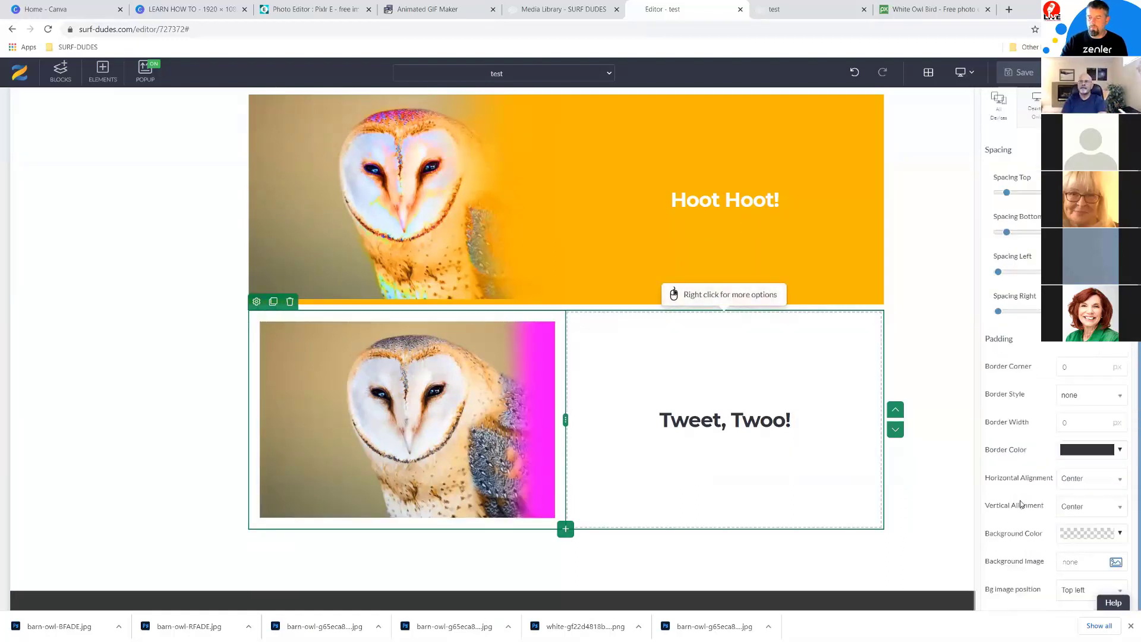
{"action": "left_click", "coordinate": [1120, 534]}
{"action": "left_click", "coordinate": [1063, 495]}
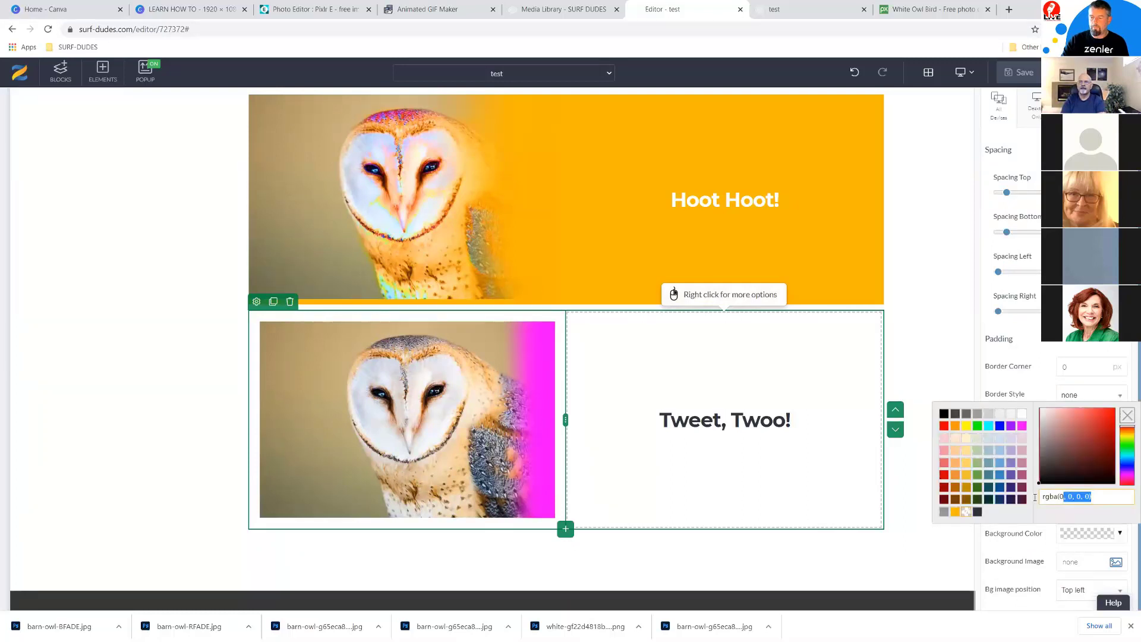
{"action": "key", "text": "ctrl+v"}
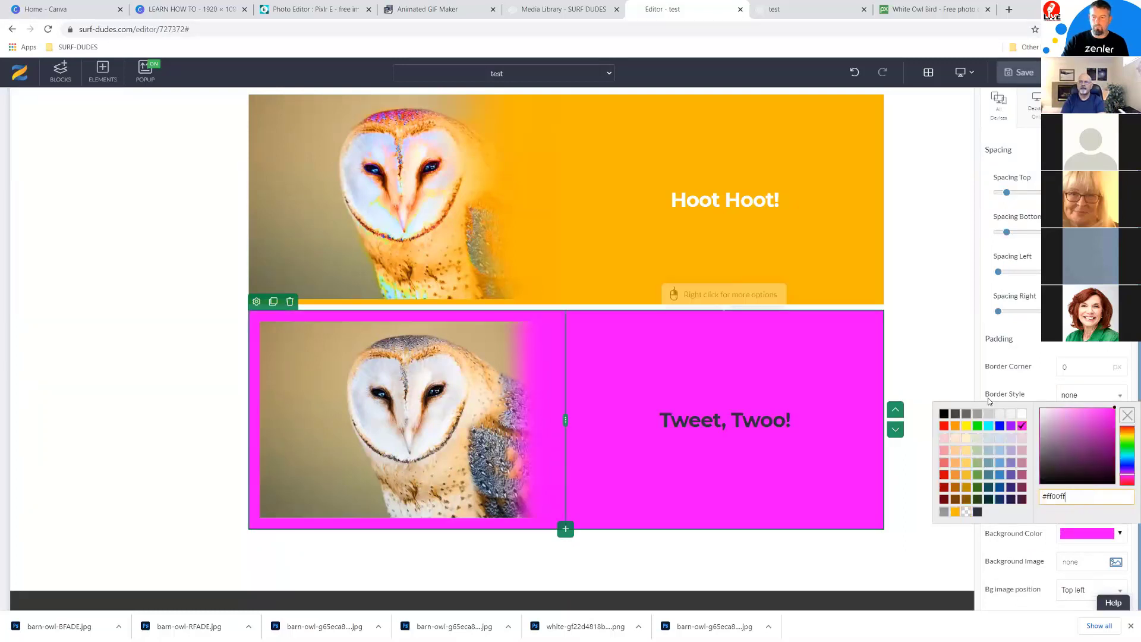
Set the inner owl image row's top and bottom spacing to 0 and left spacing to -20 in desktop view, and save the page.
{"action": "left_click", "coordinate": [748, 392]}
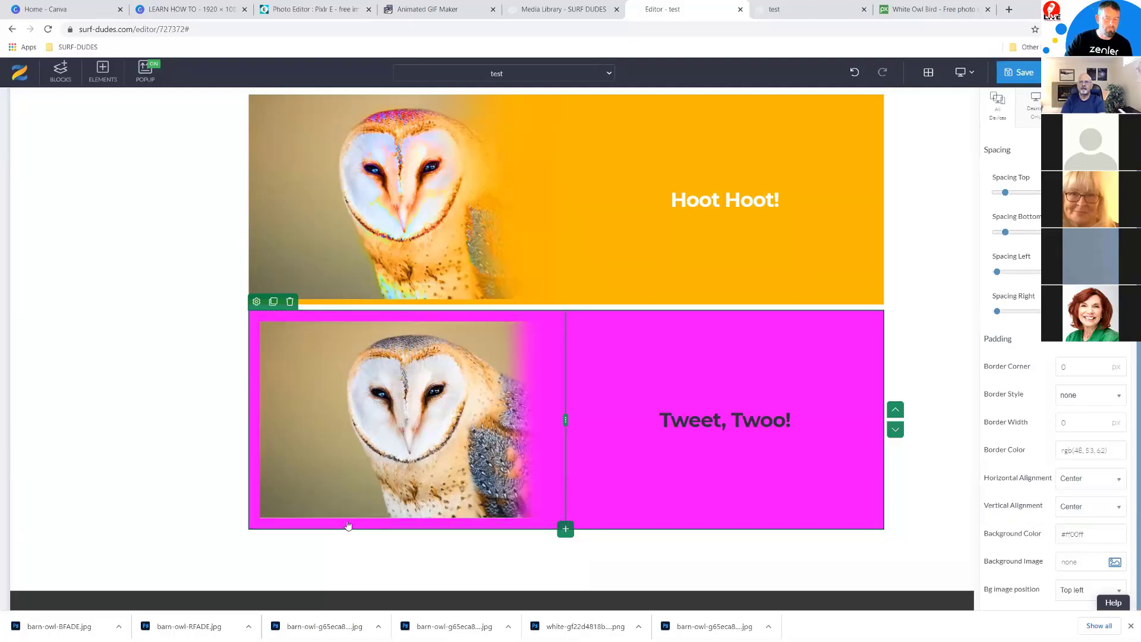
{"action": "left_click", "coordinate": [345, 523]}
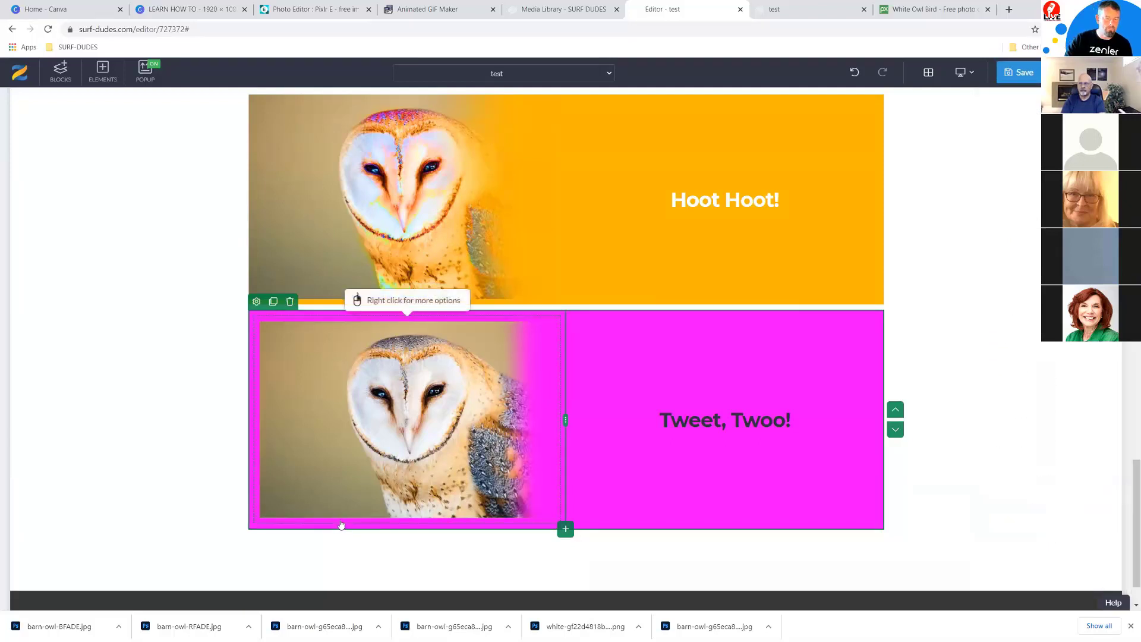
{"action": "left_click", "coordinate": [263, 306]}
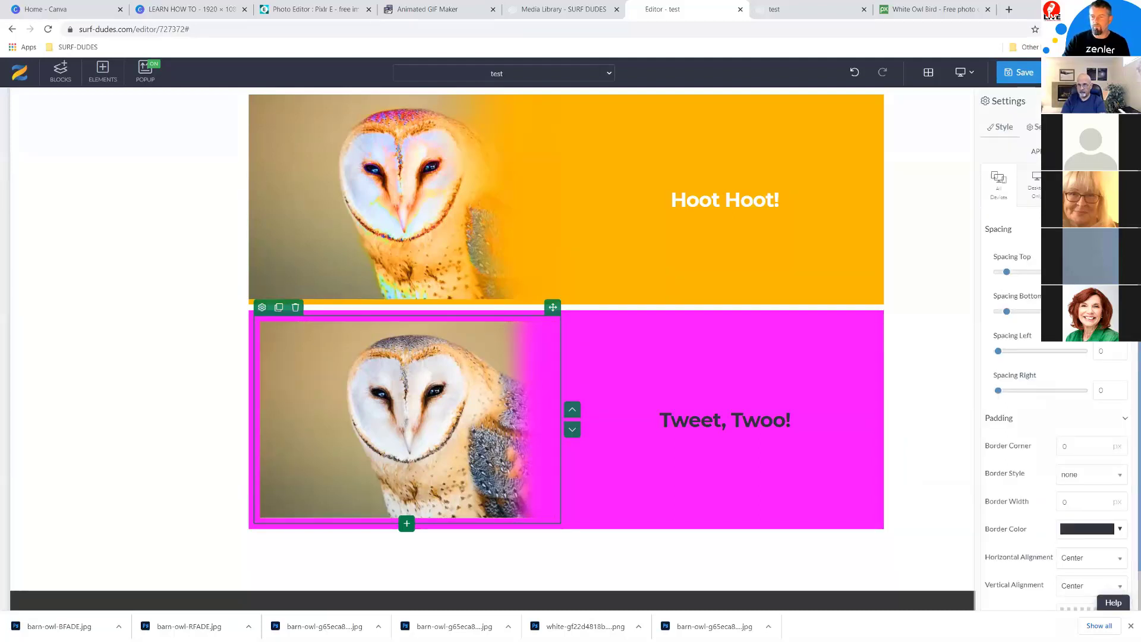
{"action": "left_click_drag", "start_coordinate": [1006, 272], "coordinate": [998, 272]}
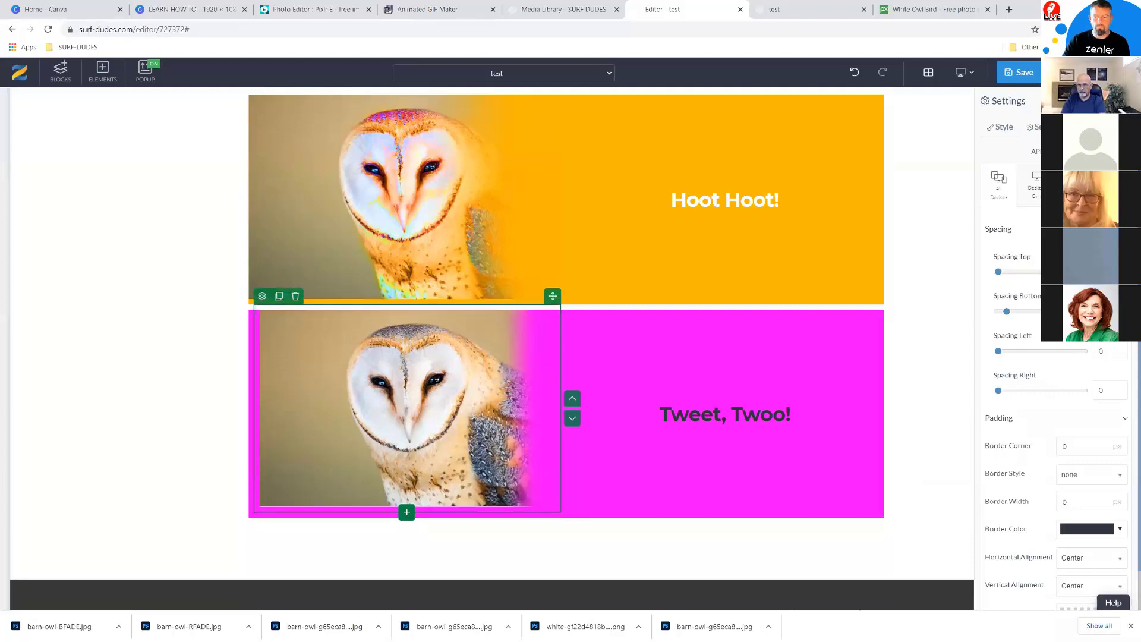
{"action": "left_click_drag", "start_coordinate": [1006, 311], "coordinate": [998, 311]}
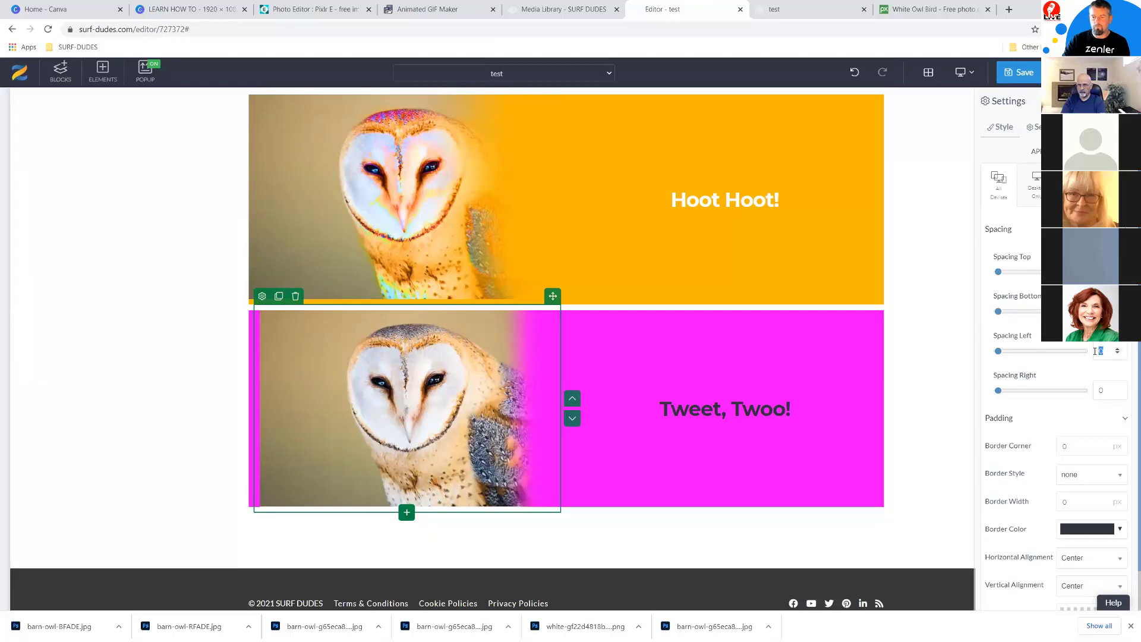
{"action": "type", "text": "-20"}
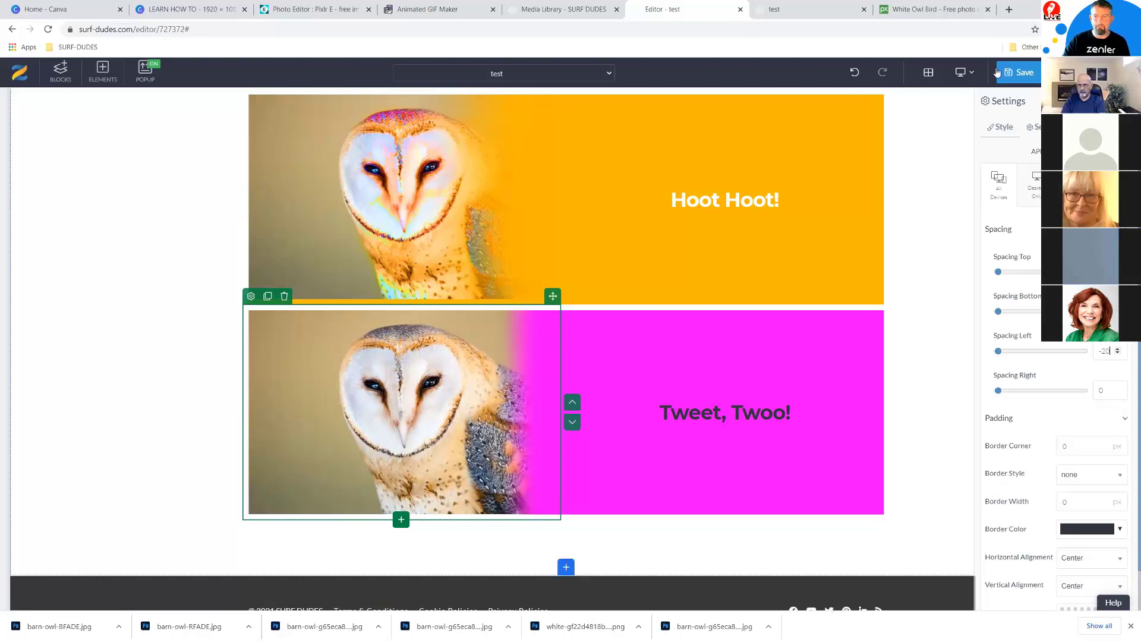
{"action": "left_click", "coordinate": [1021, 74]}
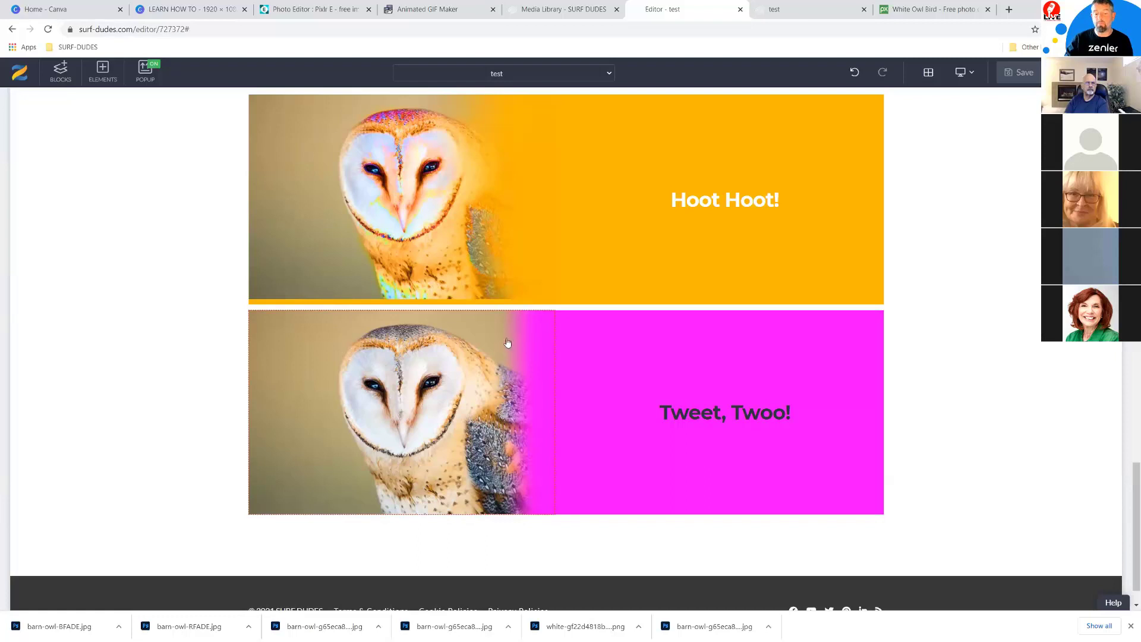
Switch the editor back to tablet view to check the Tweet, Twoo! banner.
{"action": "left_click", "coordinate": [963, 72]}
{"action": "left_click", "coordinate": [963, 115]}
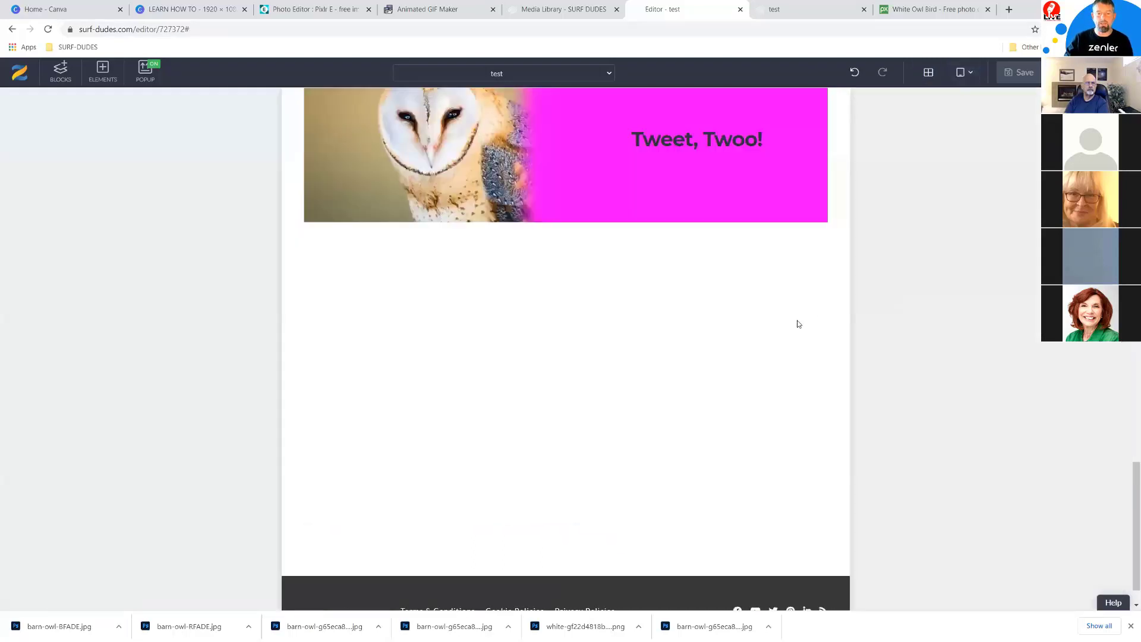
Check the Hoot Hoot! and Tweet, Twoo! banners in tablet and mobile views, and return the editor to desktop view.
{"action": "scroll", "coordinate": [974, 156], "scroll_direction": "up", "scroll_amount": 4}
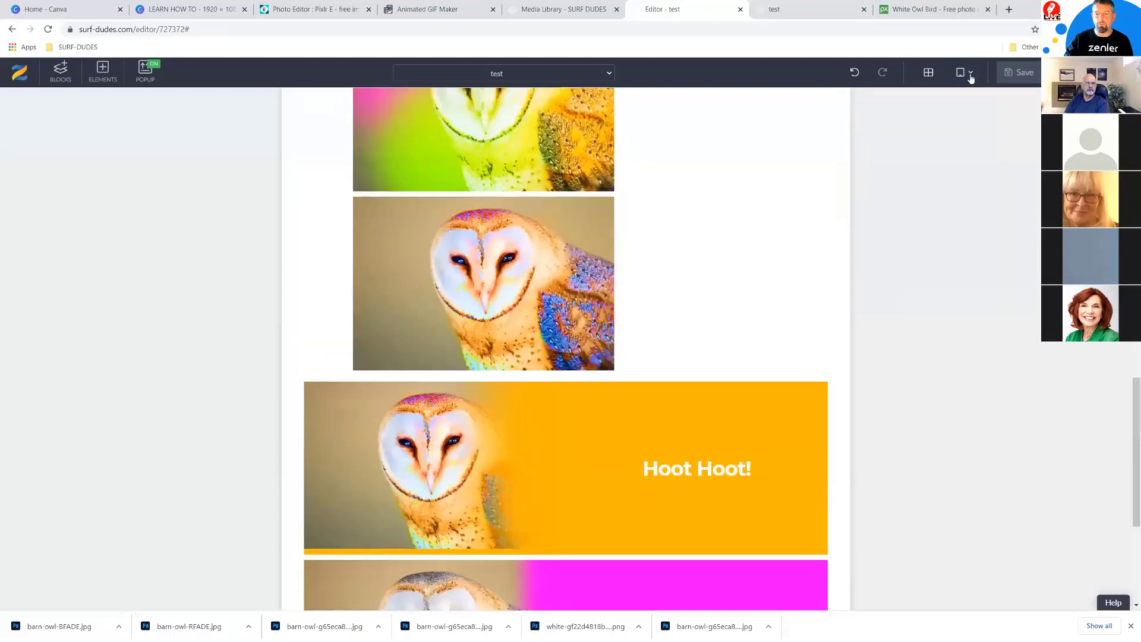
{"action": "scroll", "coordinate": [835, 298], "scroll_direction": "down", "scroll_amount": 3}
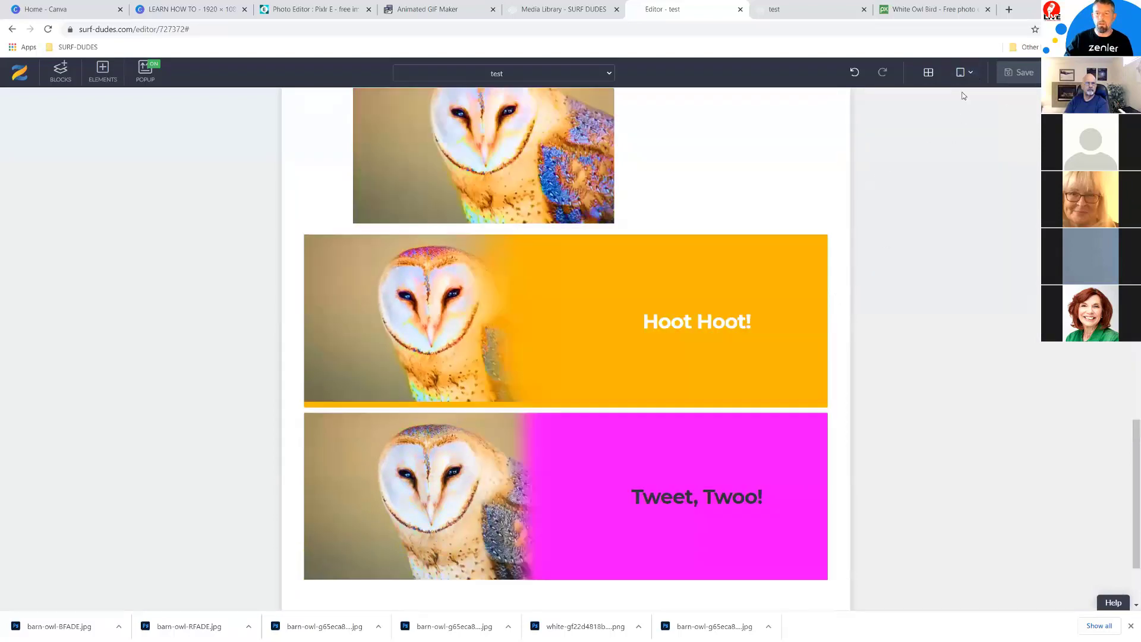
{"action": "scroll", "coordinate": [963, 95], "scroll_direction": "down", "scroll_amount": 2}
{"action": "left_click", "coordinate": [965, 72]}
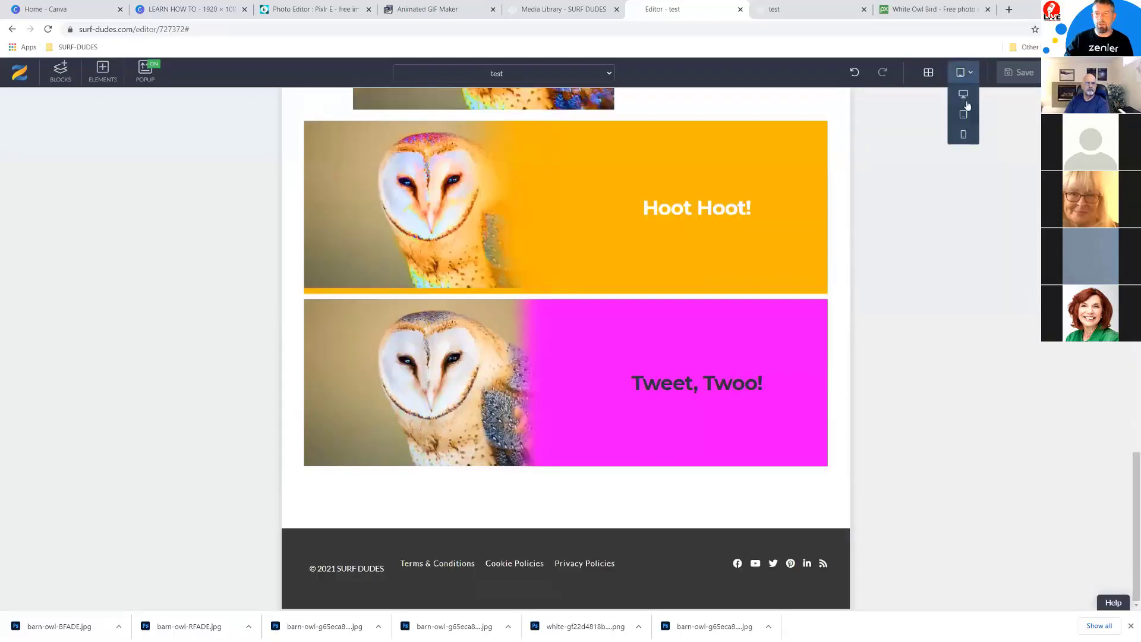
{"action": "left_click", "coordinate": [962, 136]}
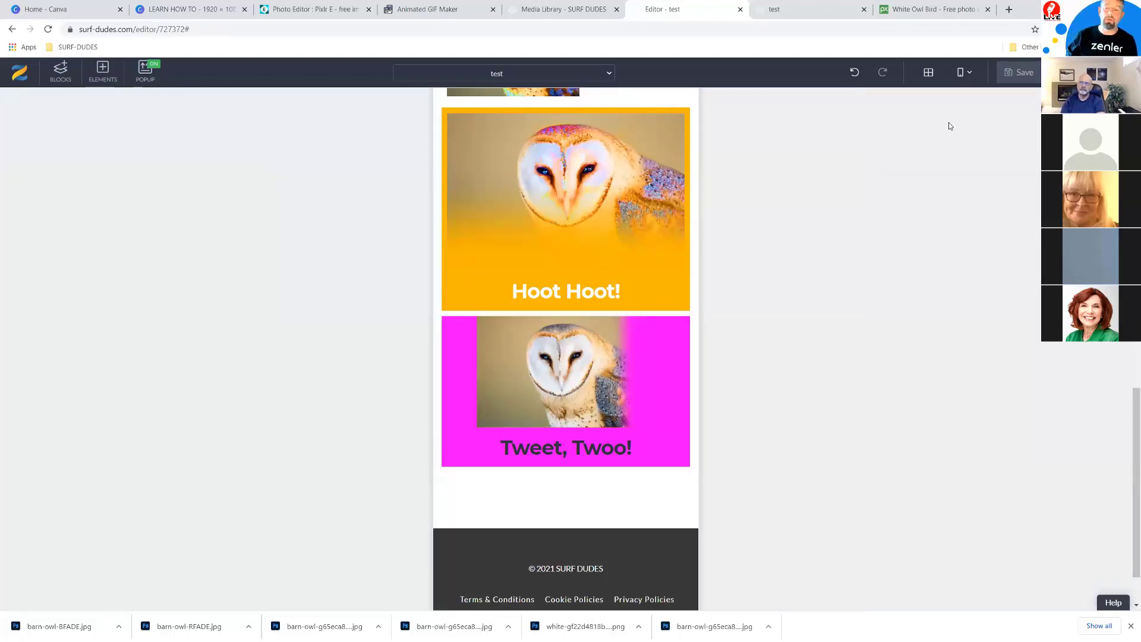
{"action": "left_click", "coordinate": [969, 72]}
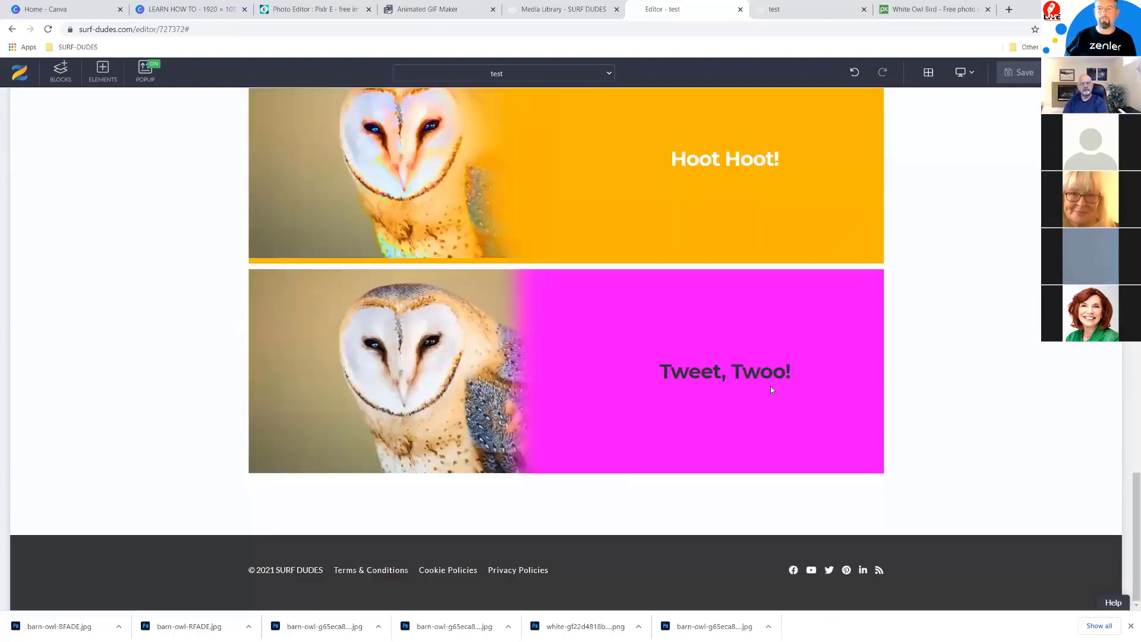
Duplicate the owl image inside the Tweet, Twoo! row and select the lower copy.
{"action": "left_click", "coordinate": [433, 404]}
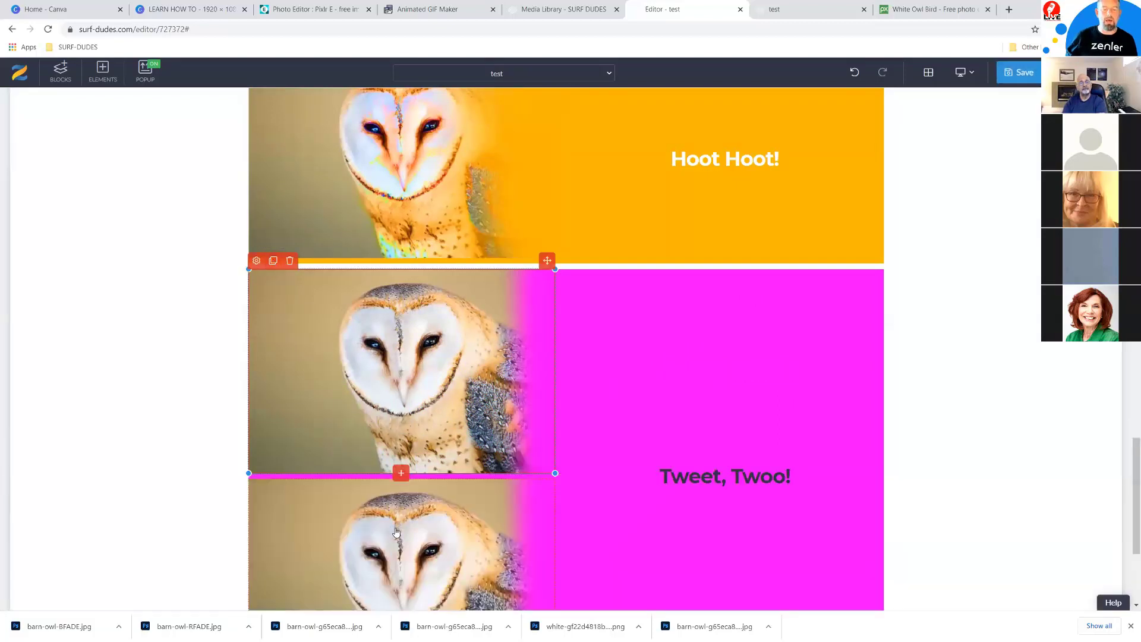
{"action": "left_click", "coordinate": [494, 517]}
{"action": "scroll", "coordinate": [700, 440], "scroll_direction": "down", "scroll_amount": 4}
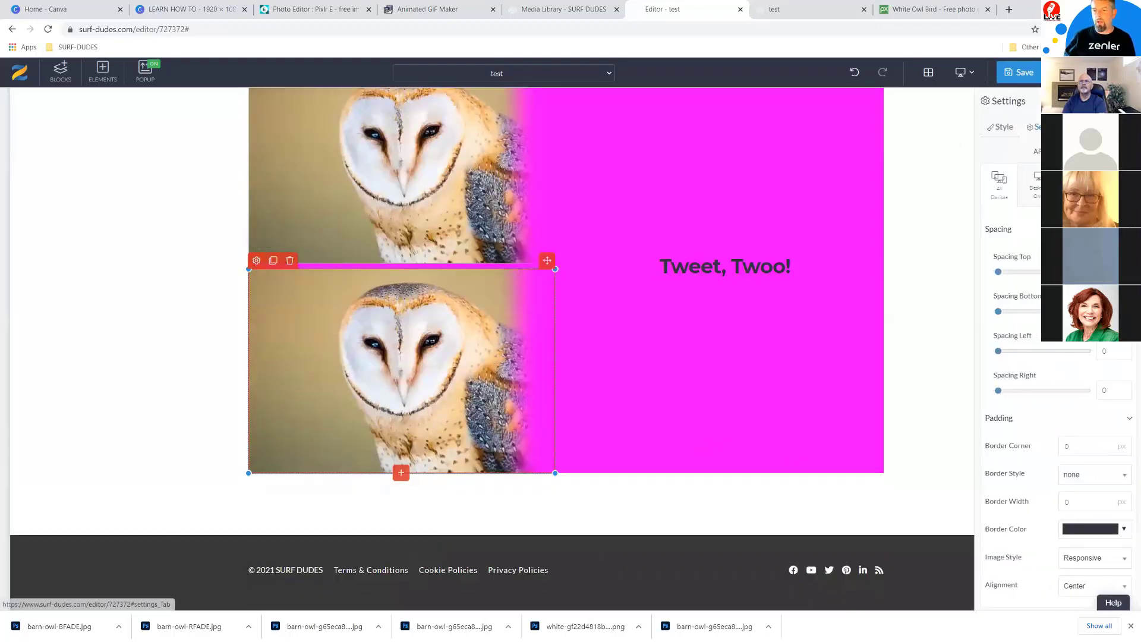
Replace the lower owl image in the Tweet, Twoo! row with barn-owl-BFADE.jpg, cropped on upload.
{"action": "left_click", "coordinate": [1034, 127]}
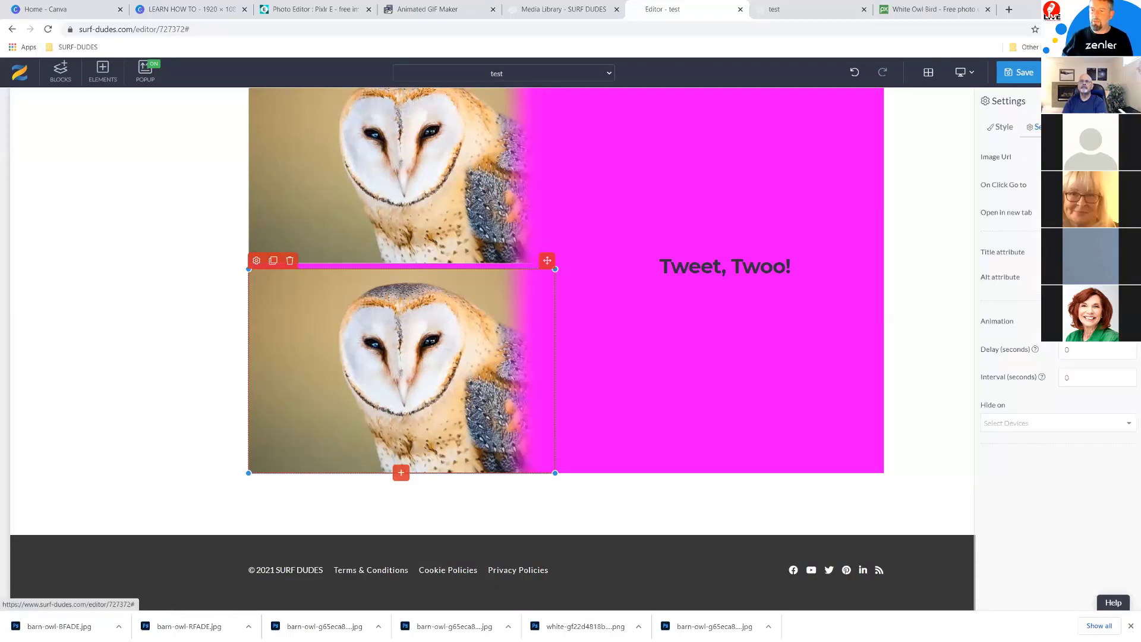
{"action": "double_click", "coordinate": [416, 326]}
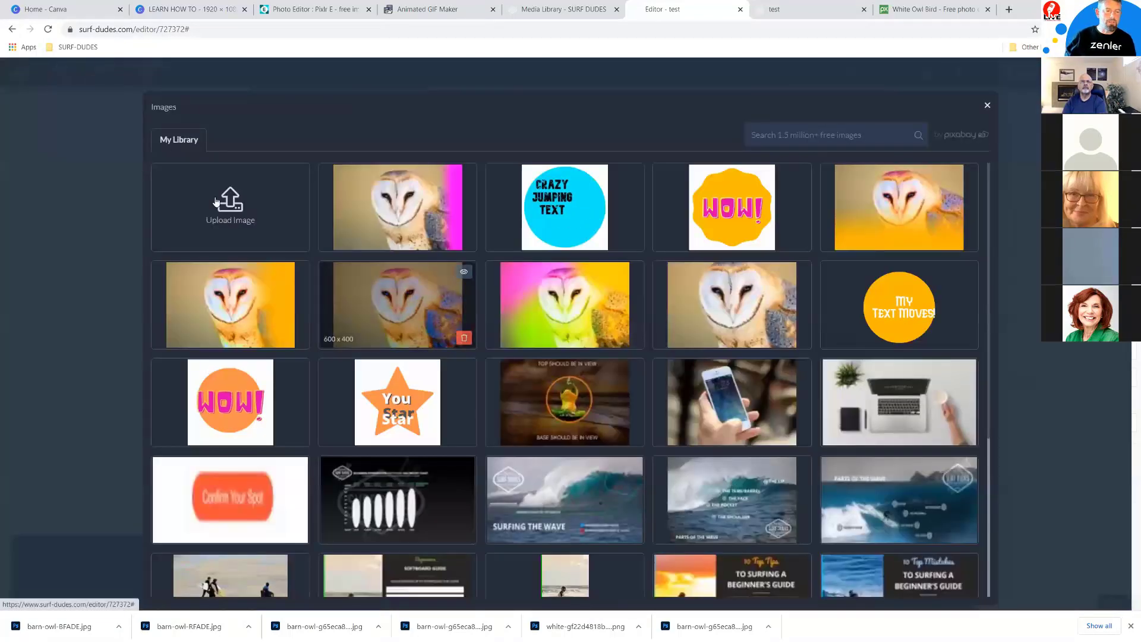
{"action": "left_click", "coordinate": [247, 223]}
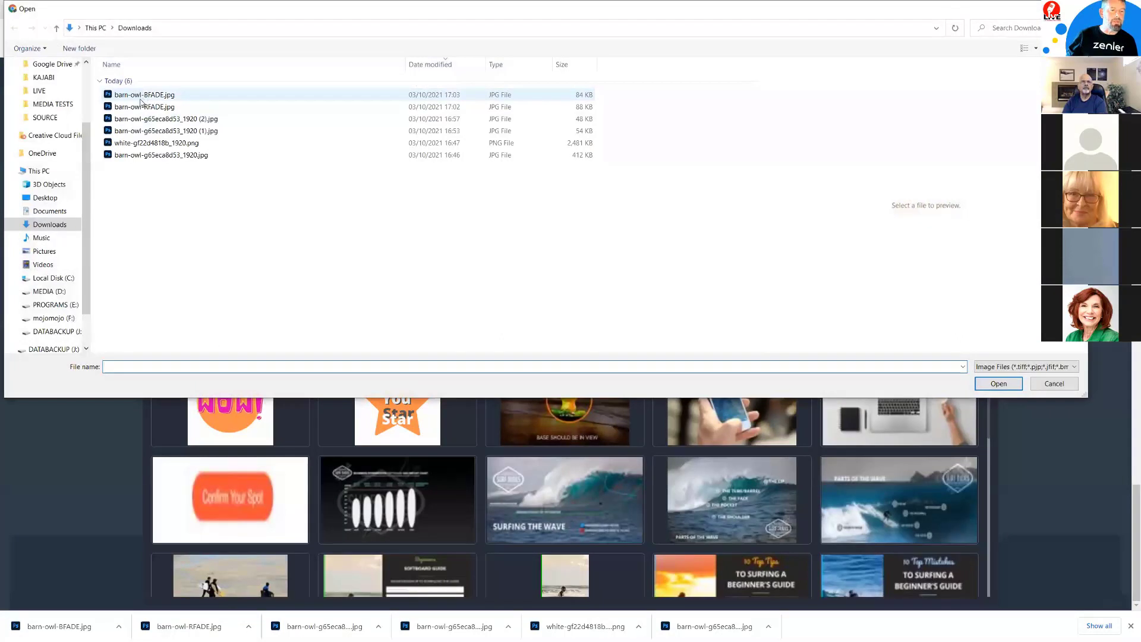
{"action": "left_click", "coordinate": [144, 95]}
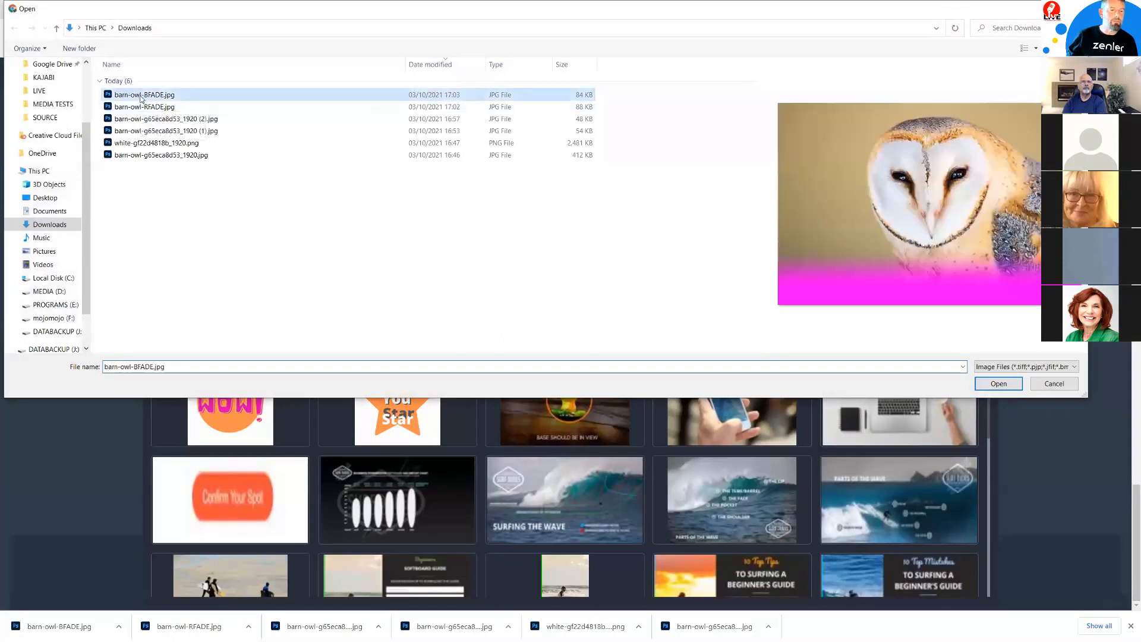
{"action": "left_click", "coordinate": [988, 383]}
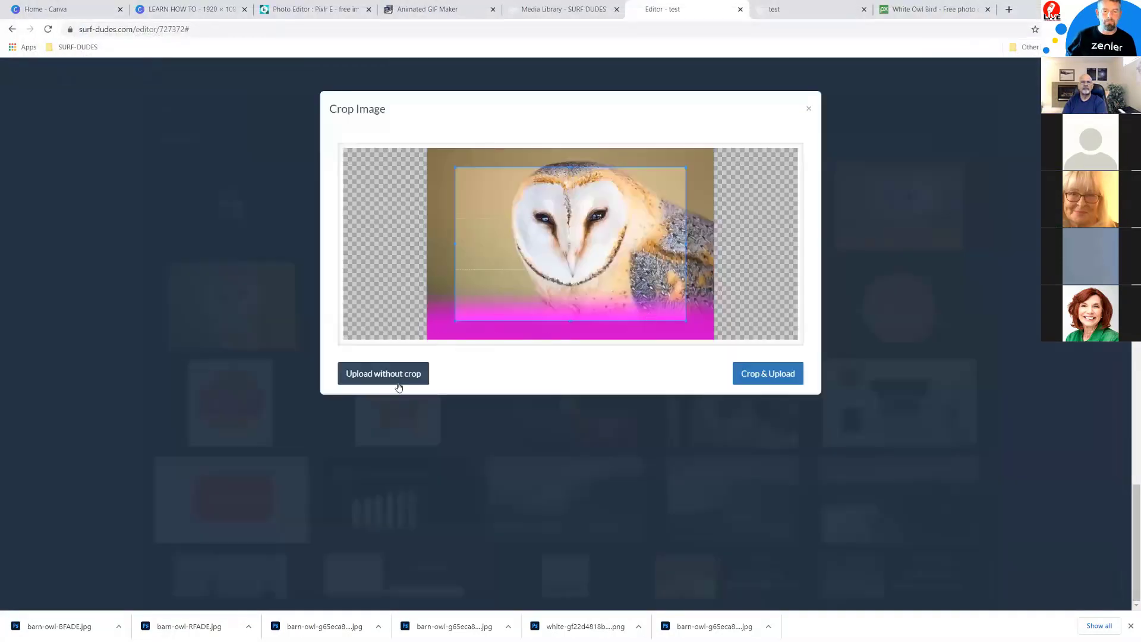
{"action": "left_click", "coordinate": [766, 374]}
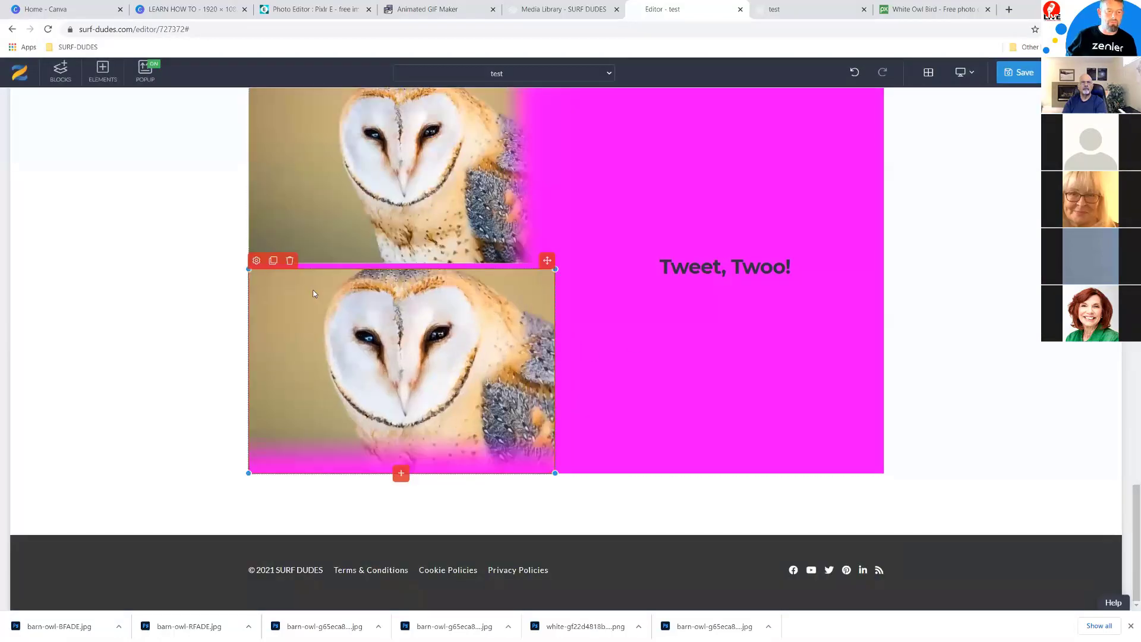
{"action": "left_click", "coordinate": [289, 262]}
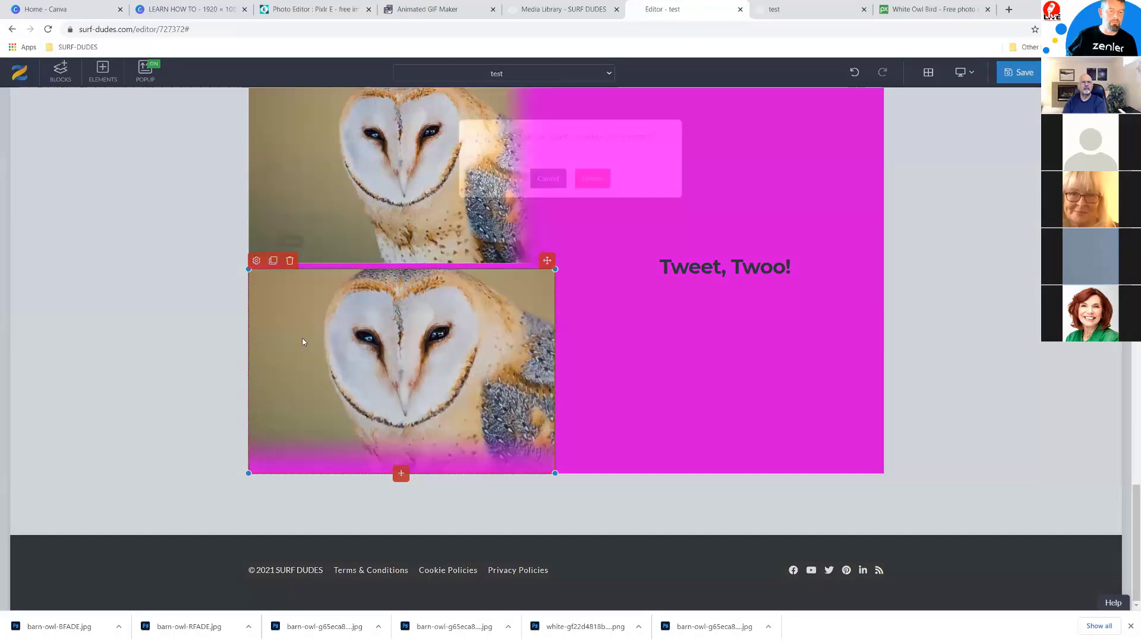
{"action": "left_click", "coordinate": [563, 202]}
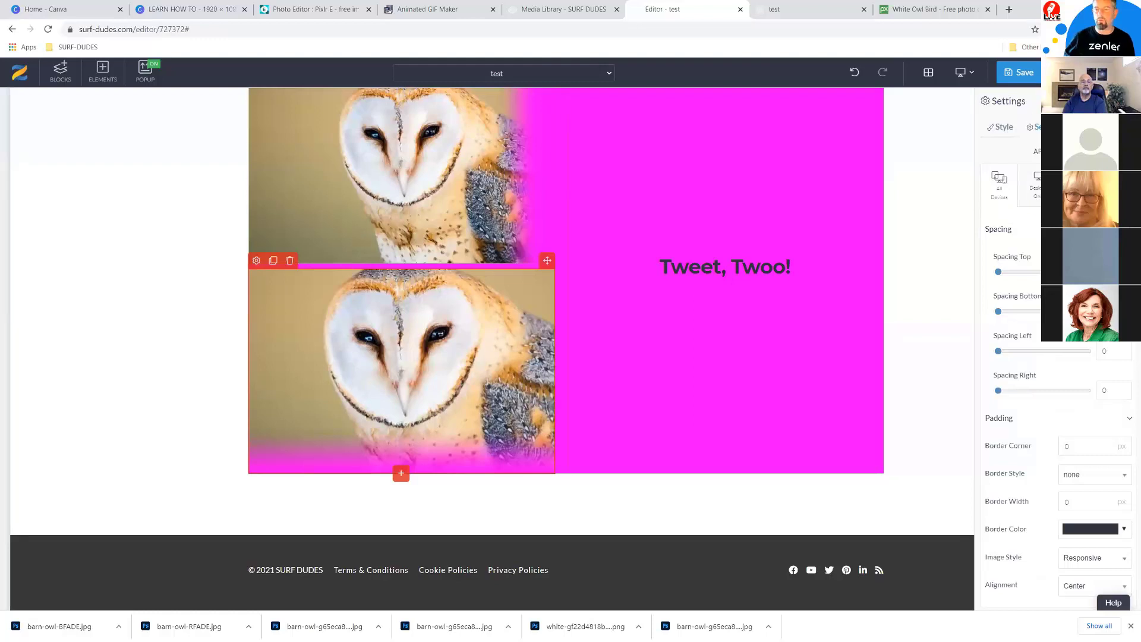
Replace the lower owl image in the Tweet, Twoo! row with barn-owl-BFADE.jpg, uploaded without cropping.
{"action": "left_click", "coordinate": [1037, 129]}
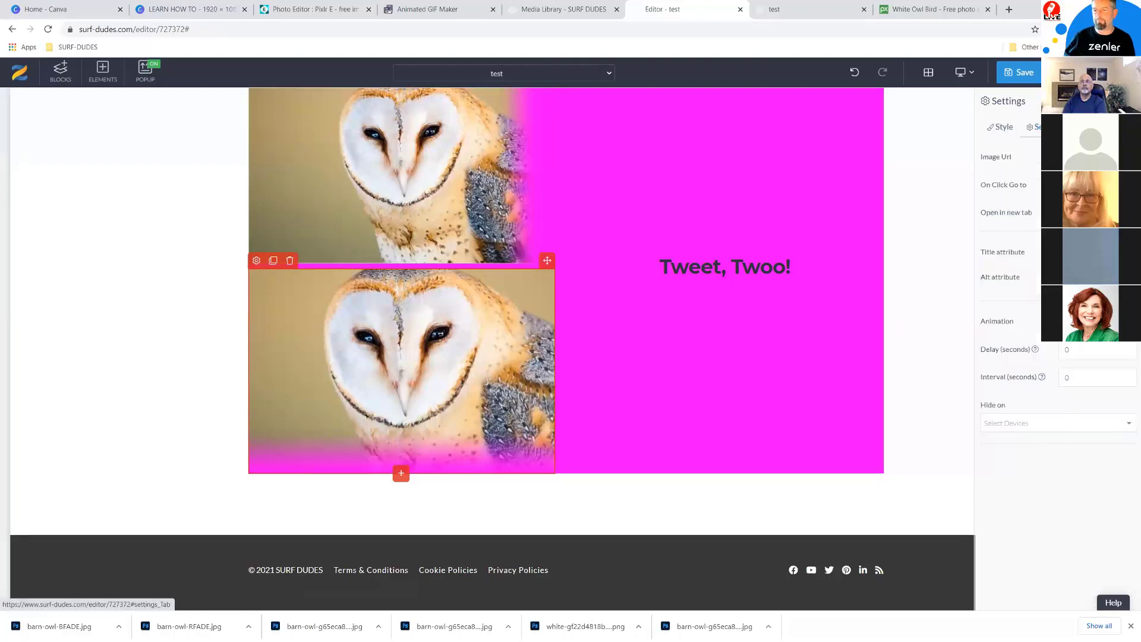
{"action": "double_click", "coordinate": [405, 319]}
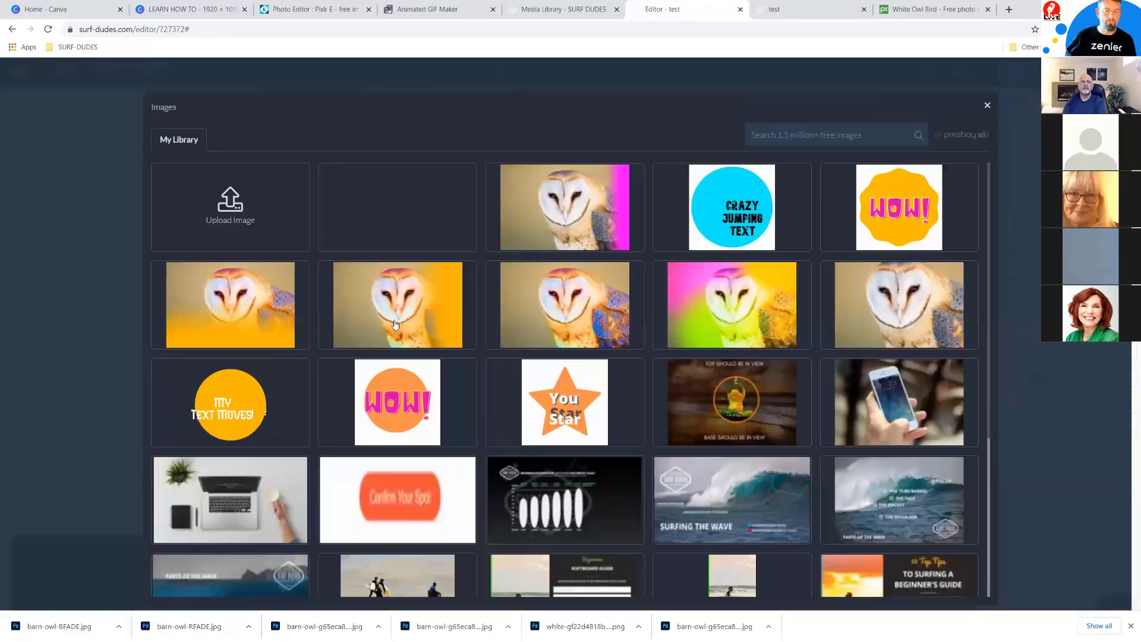
{"action": "left_click", "coordinate": [232, 205]}
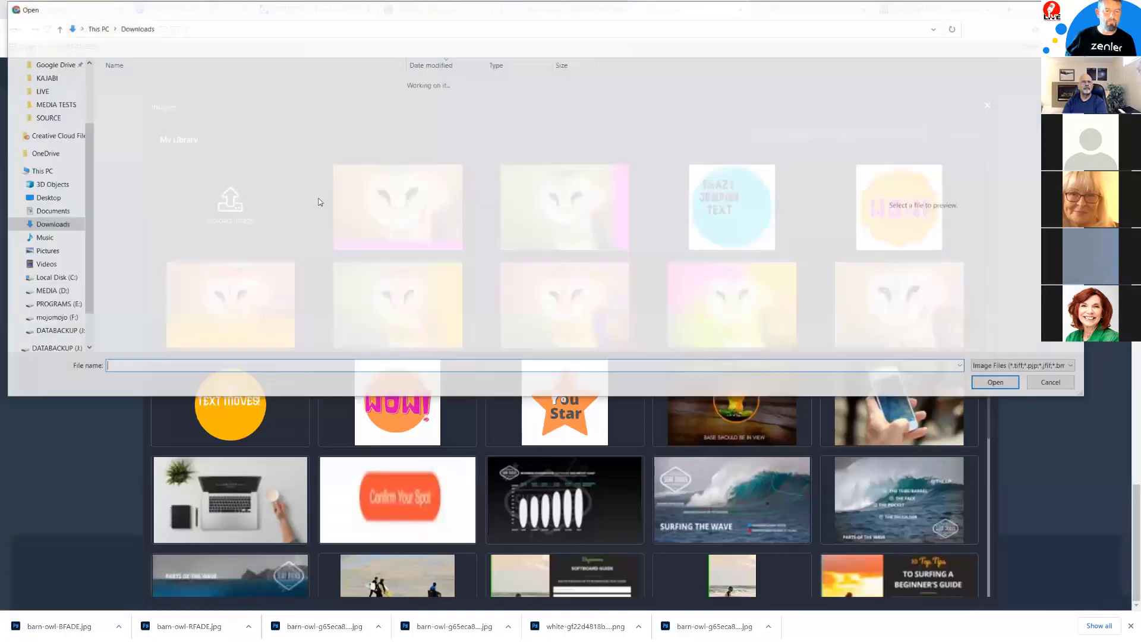
{"action": "left_click", "coordinate": [153, 95]}
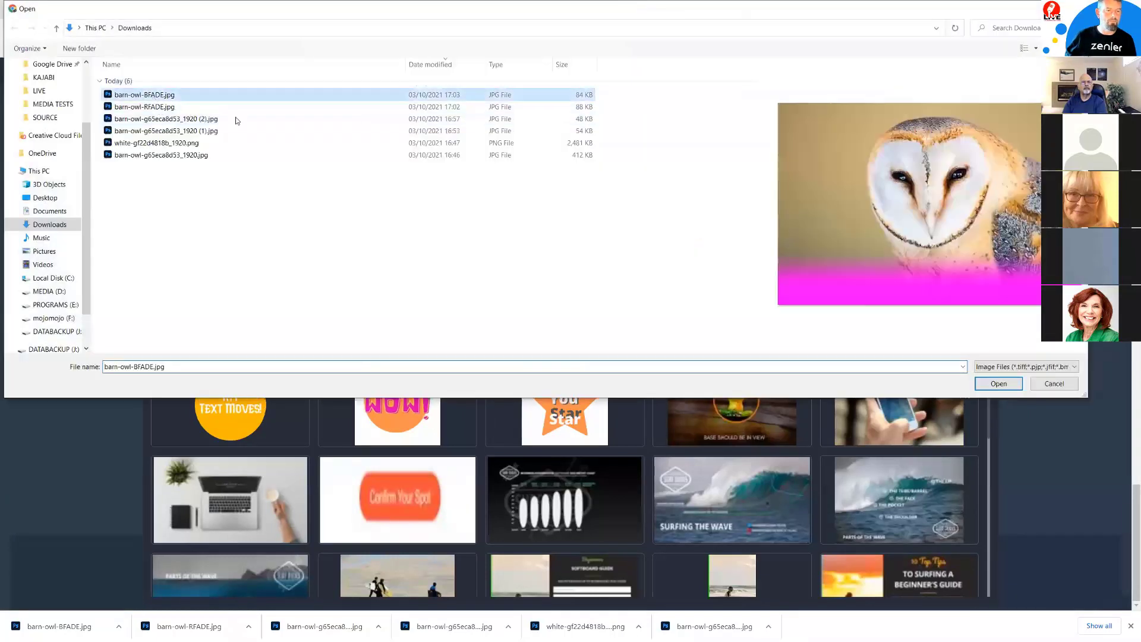
{"action": "left_click", "coordinate": [998, 384]}
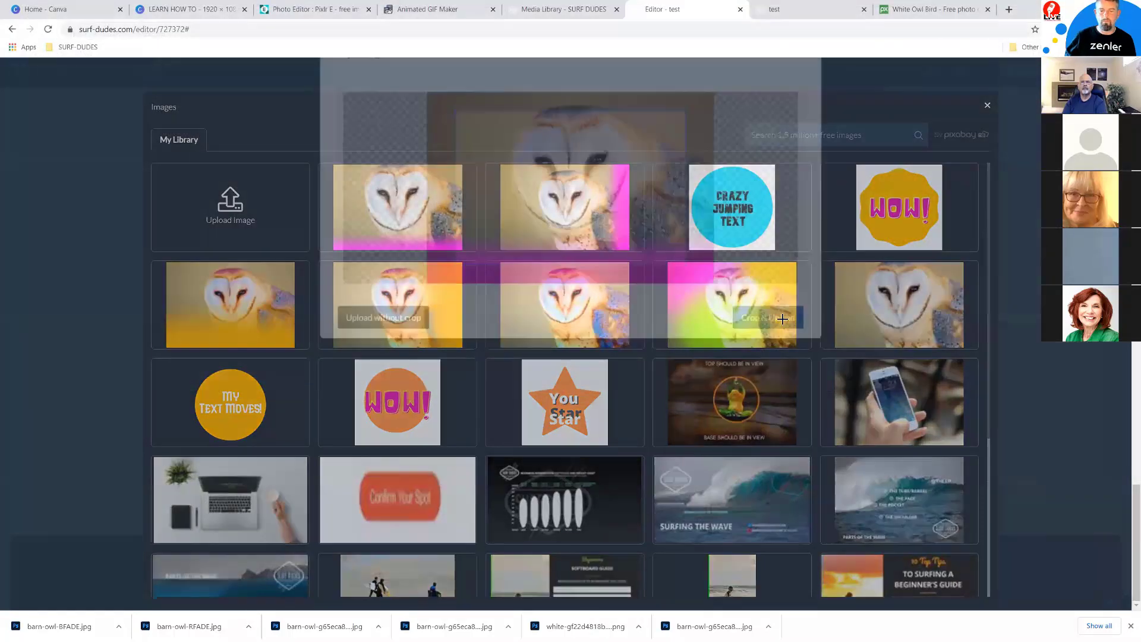
{"action": "left_click", "coordinate": [371, 375]}
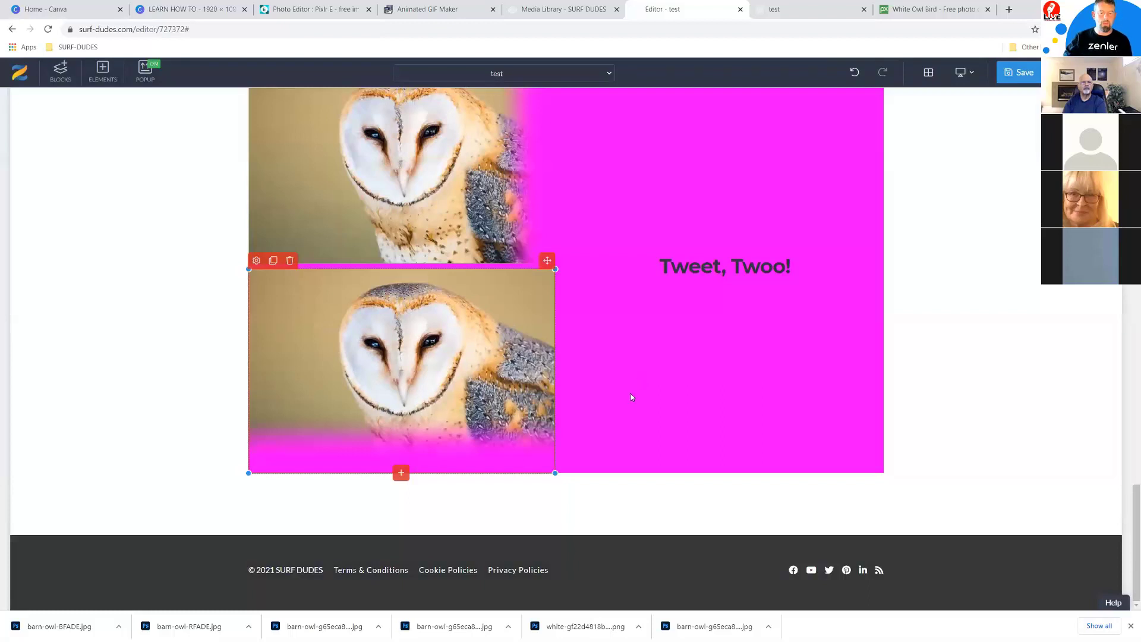
Hide the lower, bottom-faded owl image in the Tweet, Twoo! row on Desktop and Tablet.
{"action": "left_click", "coordinate": [257, 261]}
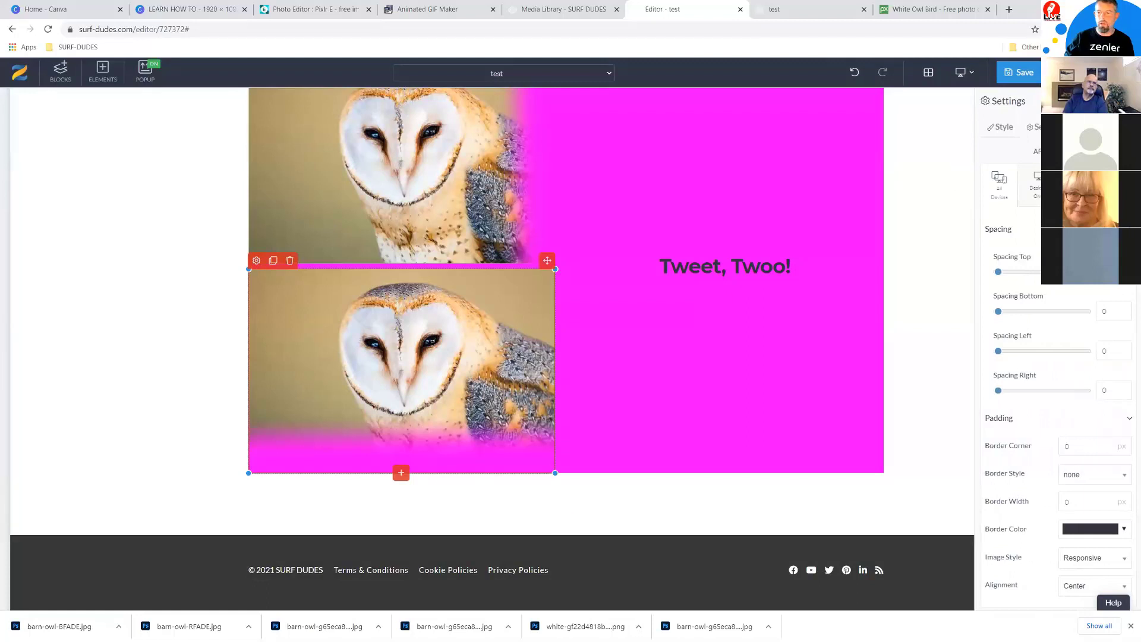
{"action": "left_click", "coordinate": [1034, 127]}
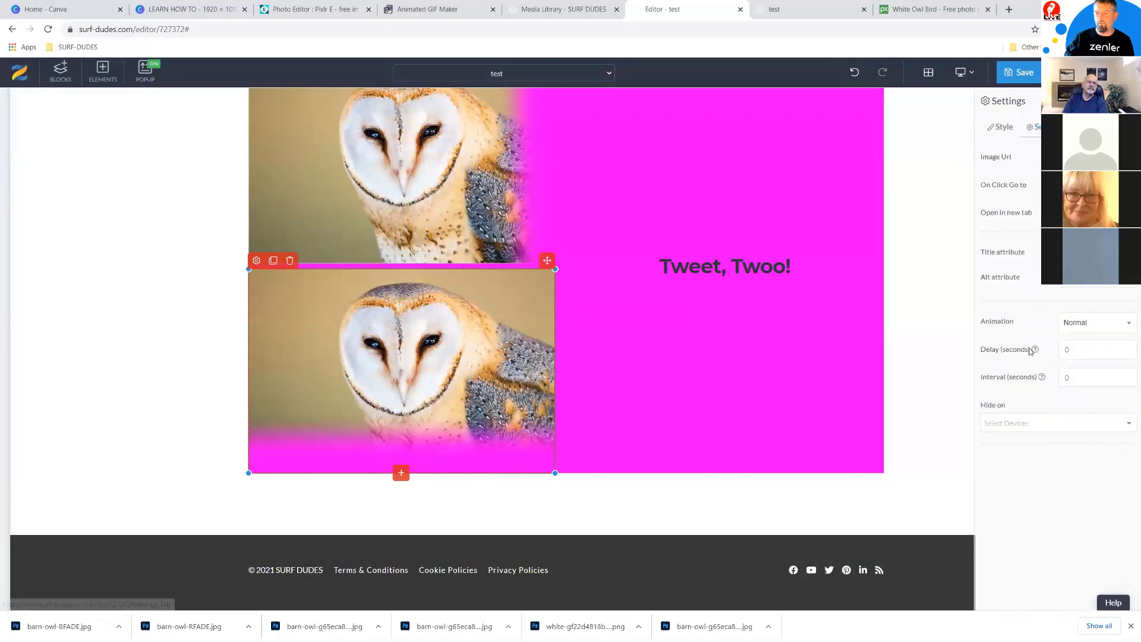
{"action": "left_click", "coordinate": [1012, 423]}
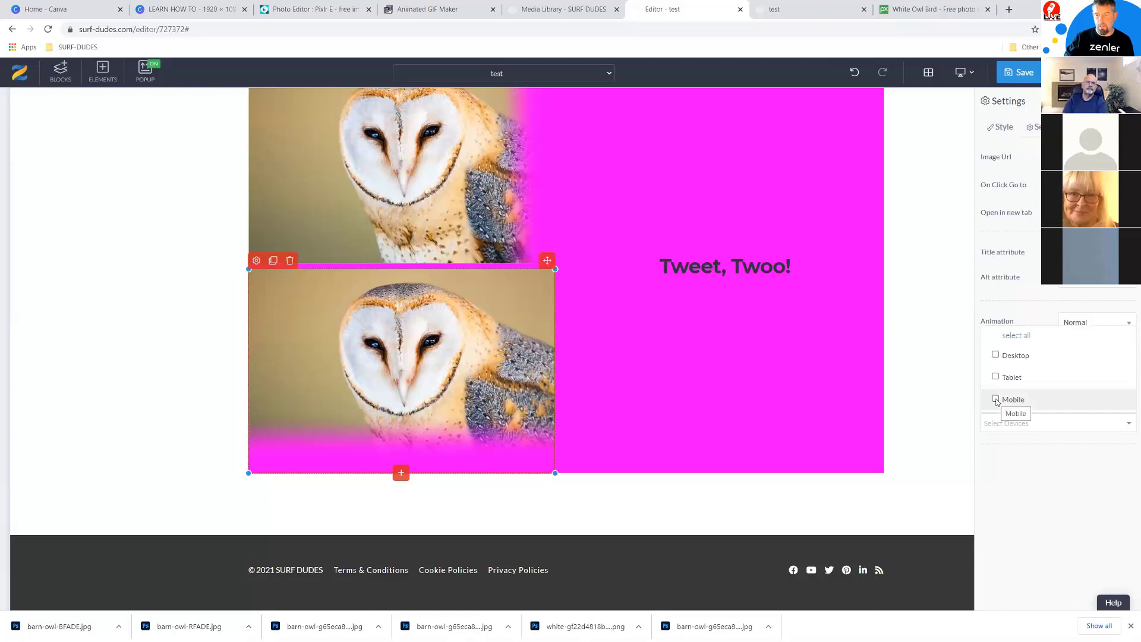
{"action": "left_click", "coordinate": [1025, 528]}
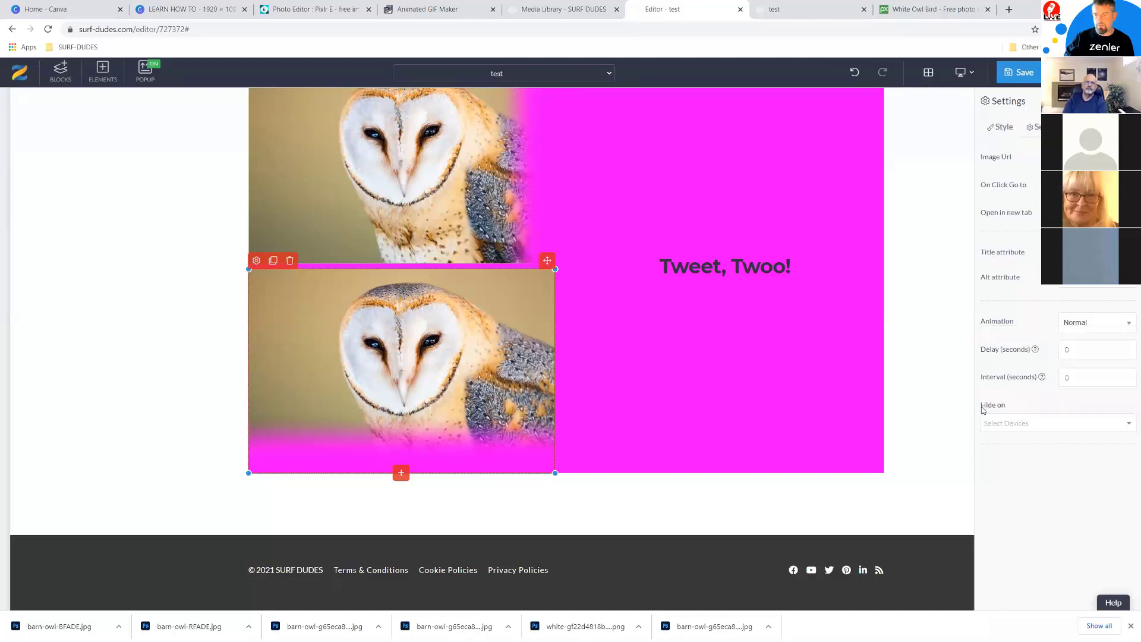
{"action": "left_click", "coordinate": [1014, 425]}
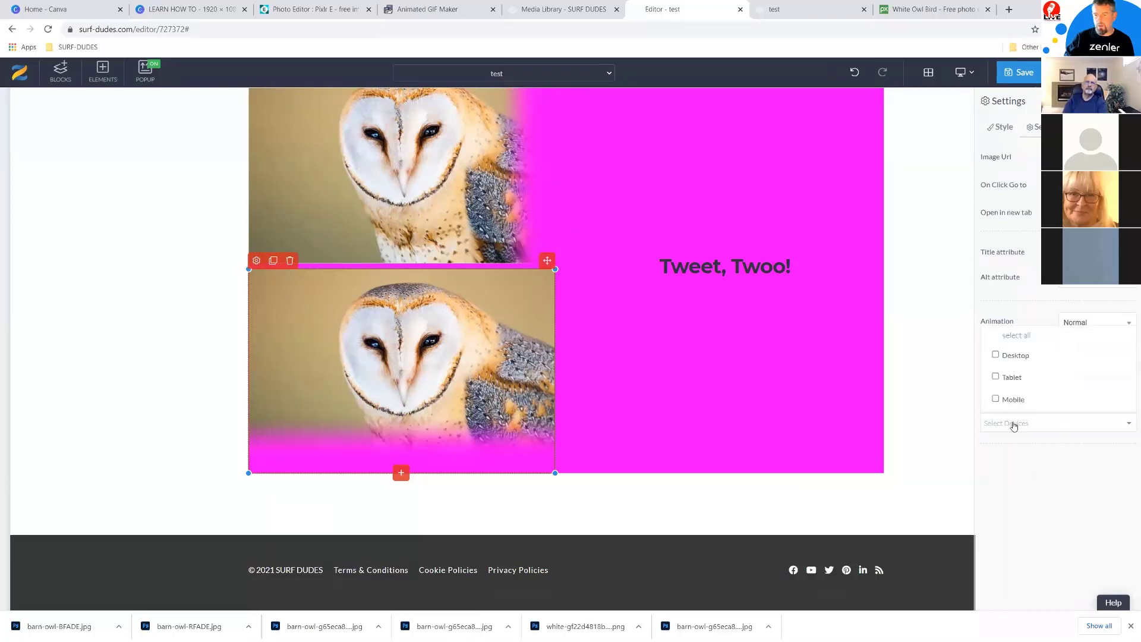
{"action": "left_click", "coordinate": [995, 356]}
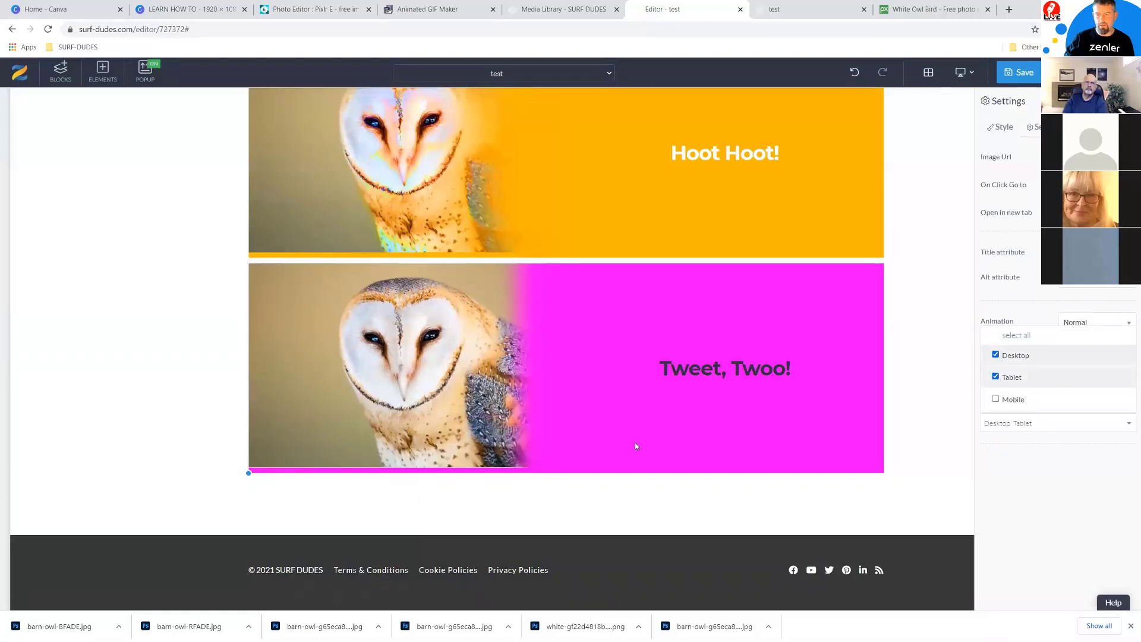
Hide the right-faded owl image in the Tweet, Twoo! row on Mobile.
{"action": "left_click", "coordinate": [359, 357]}
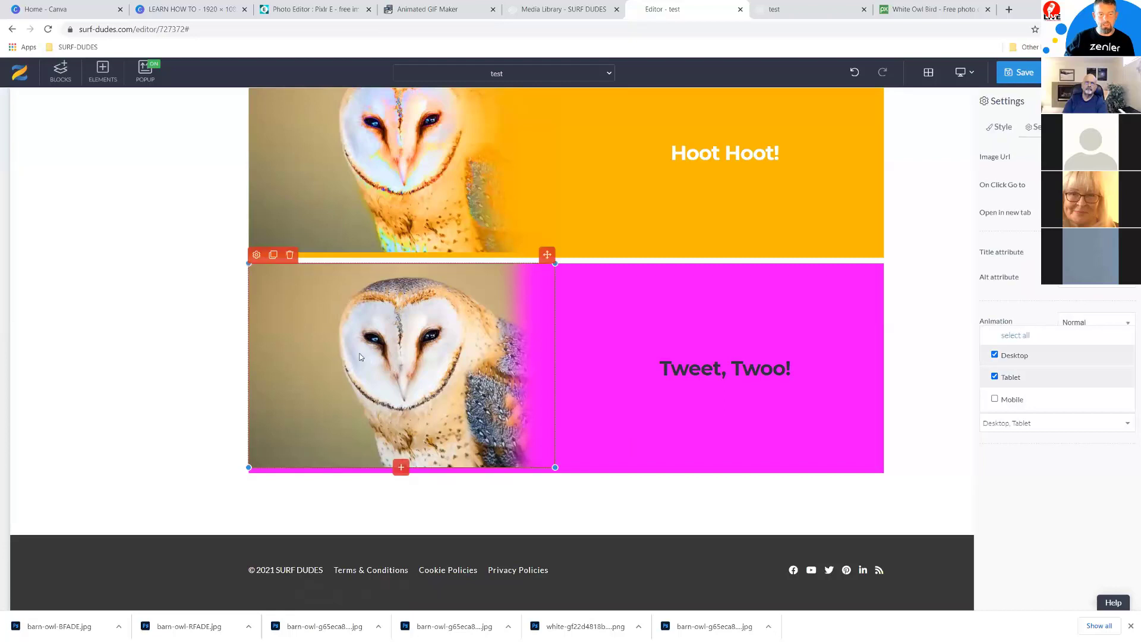
{"action": "left_click", "coordinate": [256, 254]}
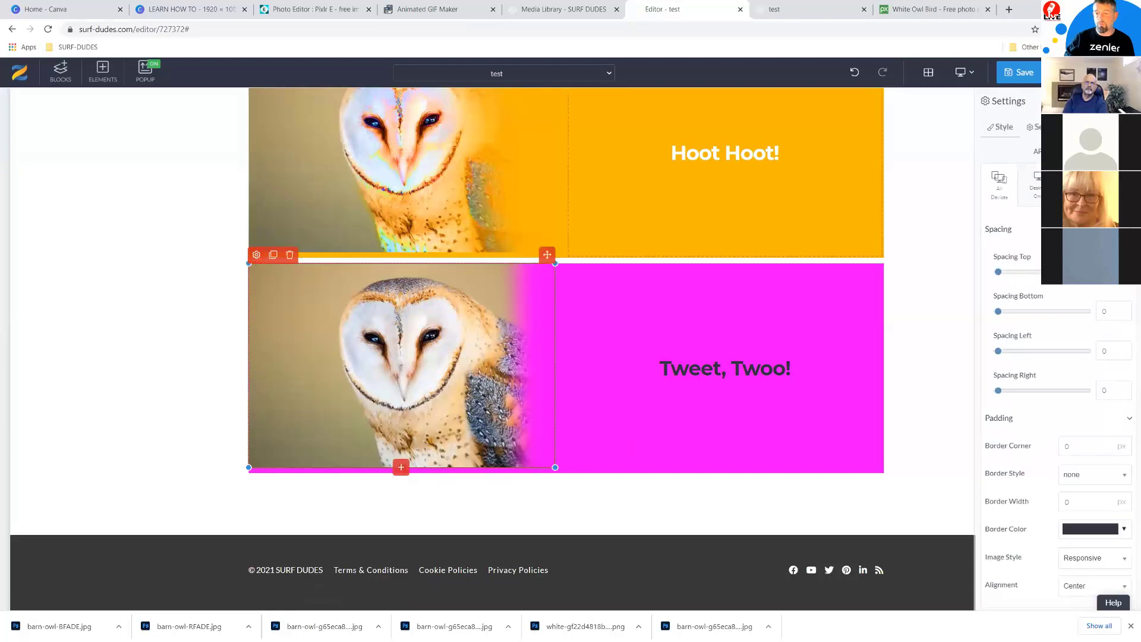
{"action": "left_click", "coordinate": [1036, 126]}
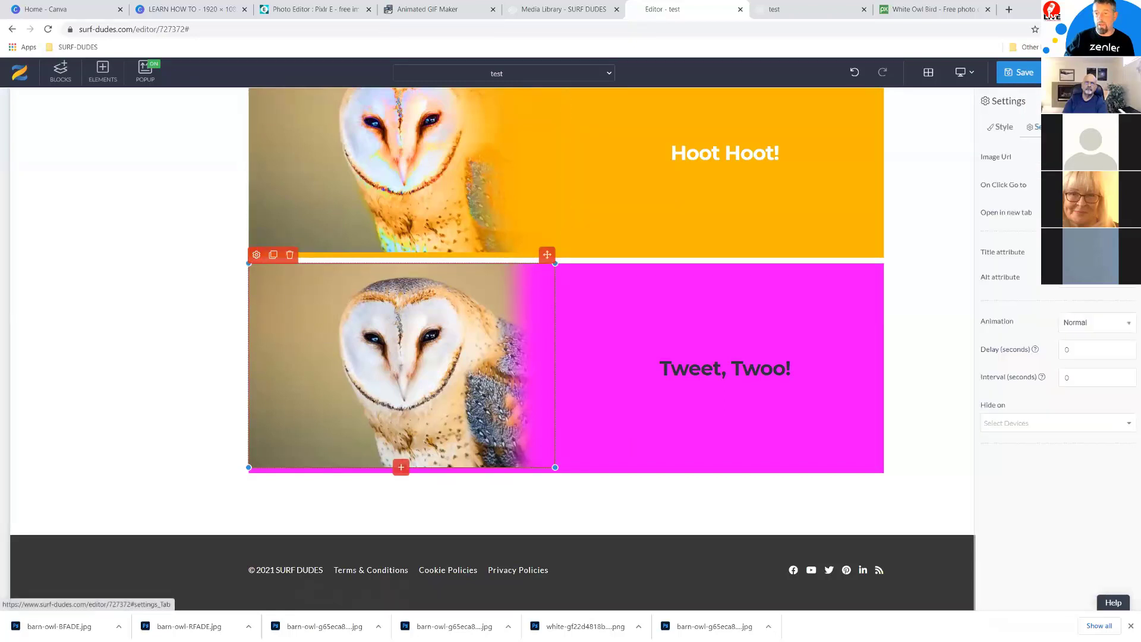
{"action": "left_click", "coordinate": [1018, 425]}
{"action": "left_click", "coordinate": [996, 400]}
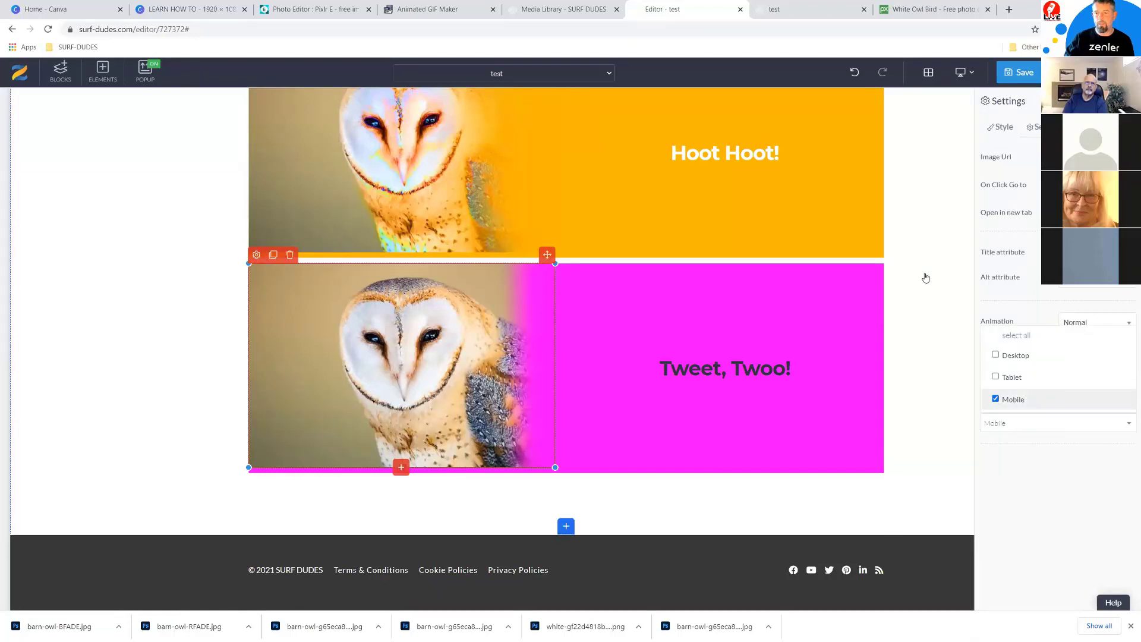
{"action": "left_click", "coordinate": [933, 201]}
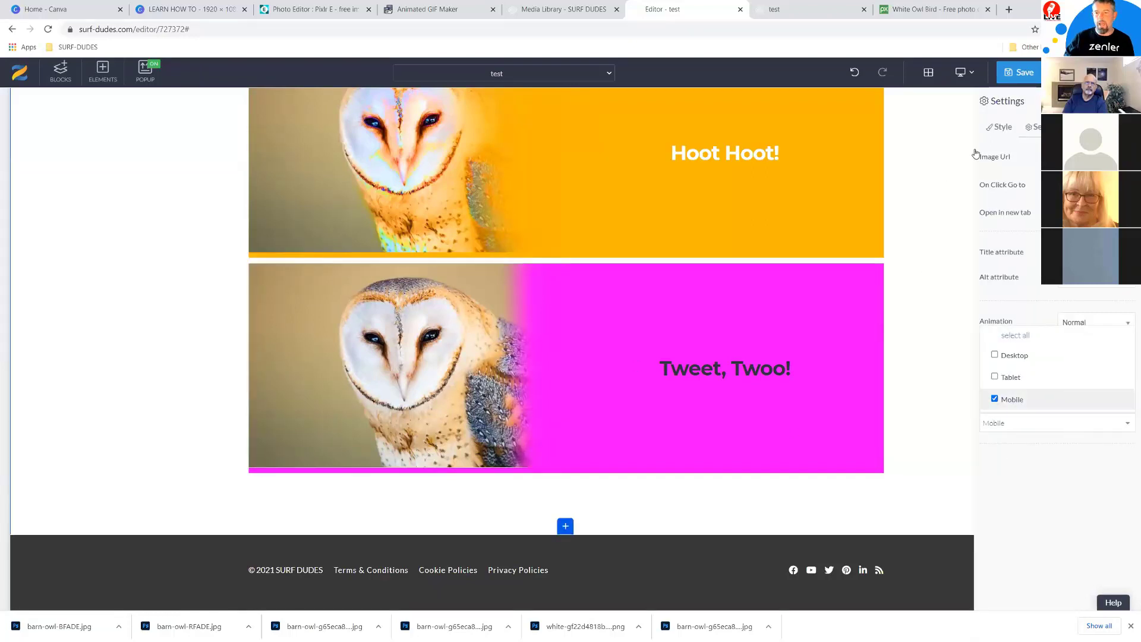
Check which owl image the Tweet, Twoo! banner shows in tablet view and in mobile view.
{"action": "left_click", "coordinate": [967, 74]}
{"action": "left_click", "coordinate": [963, 115]}
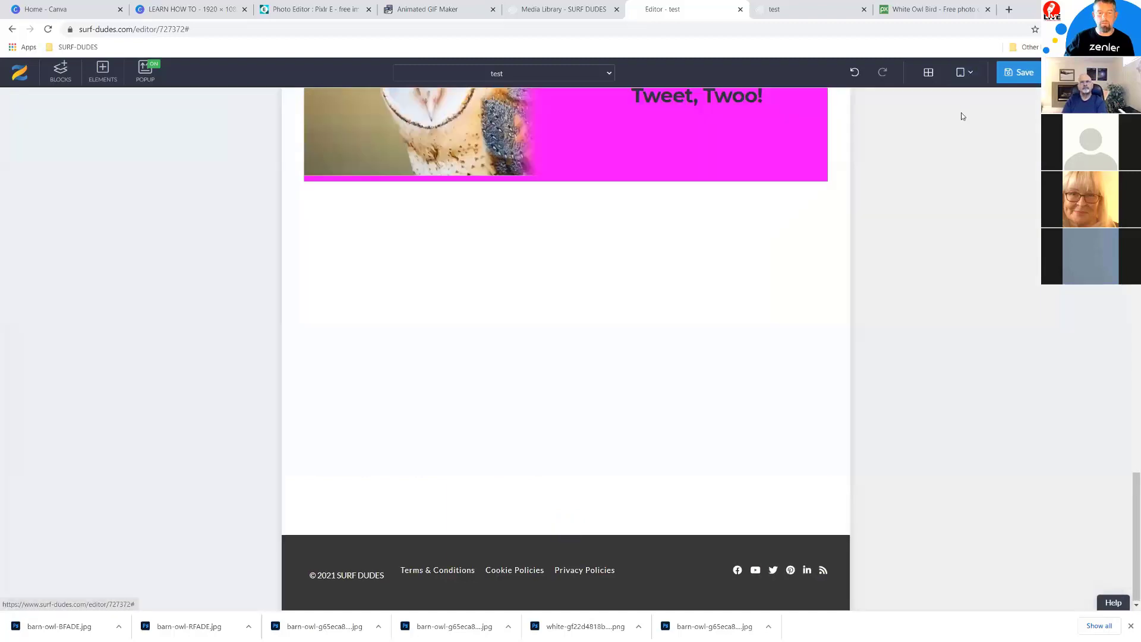
{"action": "left_click", "coordinate": [970, 77]}
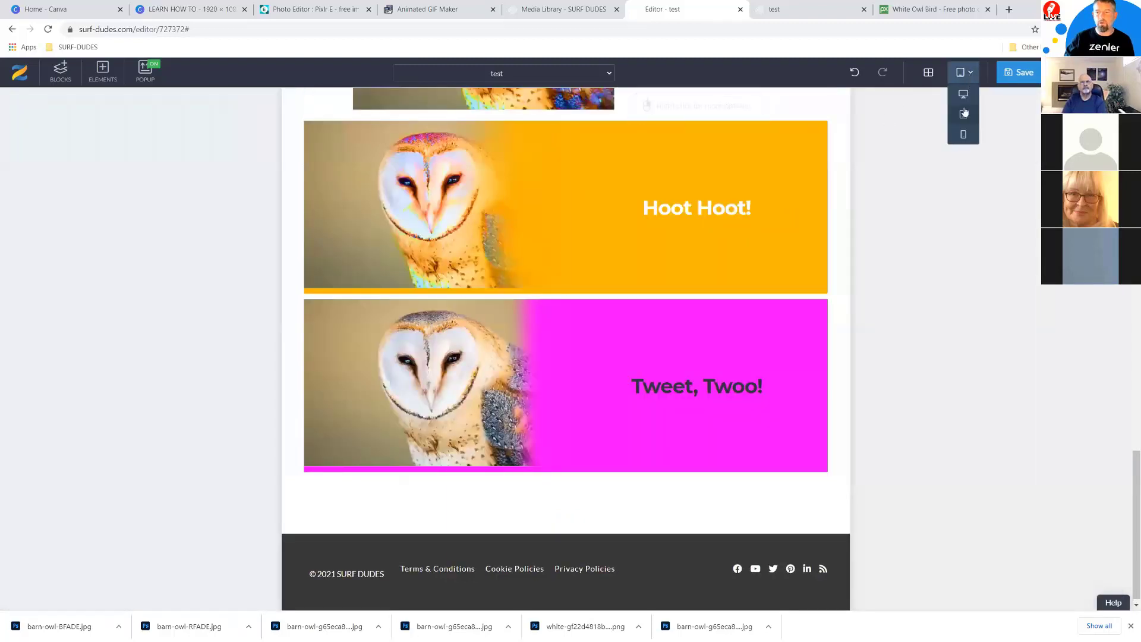
{"action": "left_click", "coordinate": [961, 135]}
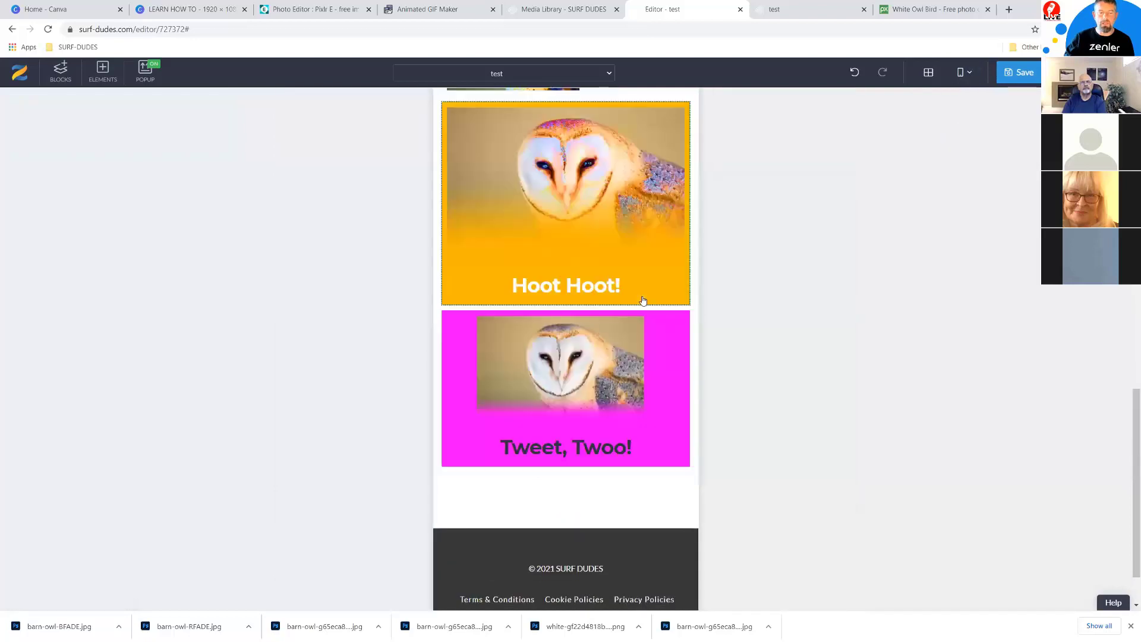
Set the left and right spacing of the bottom-faded owl image in the Tweet, Twoo! row to -50.
{"action": "left_click", "coordinate": [549, 373]}
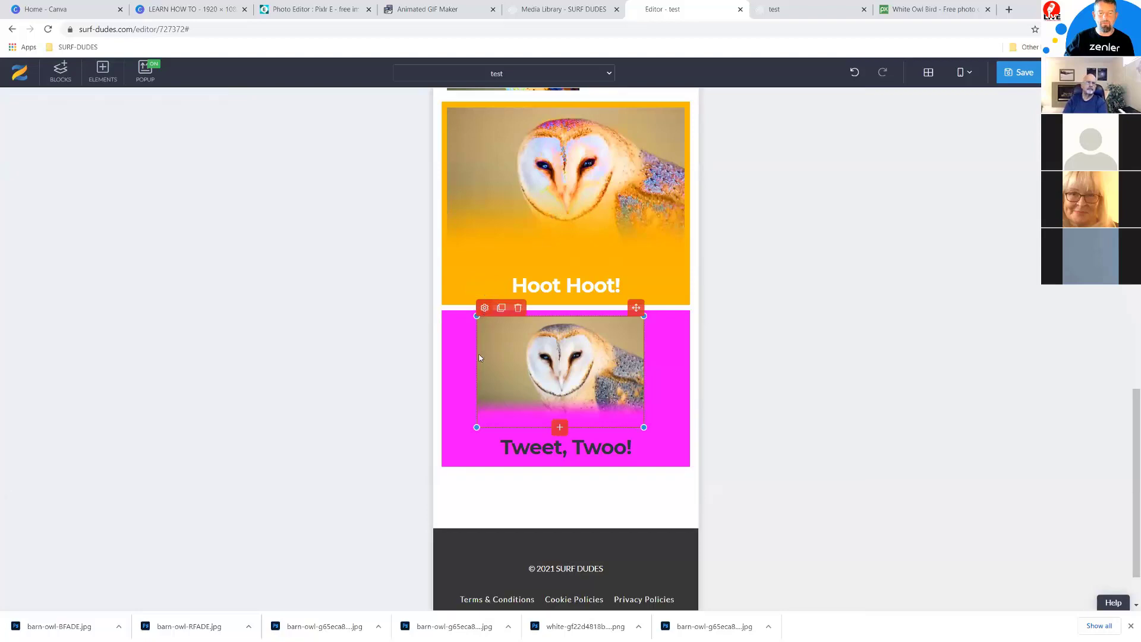
{"action": "left_click", "coordinate": [485, 308]}
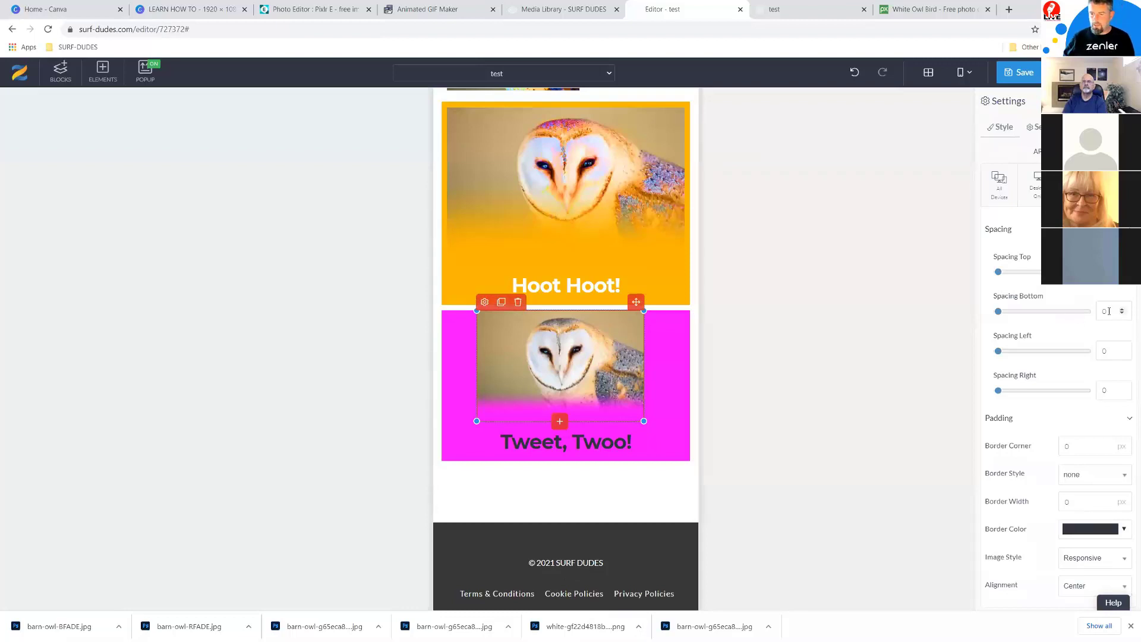
{"action": "double_click", "coordinate": [1095, 351]}
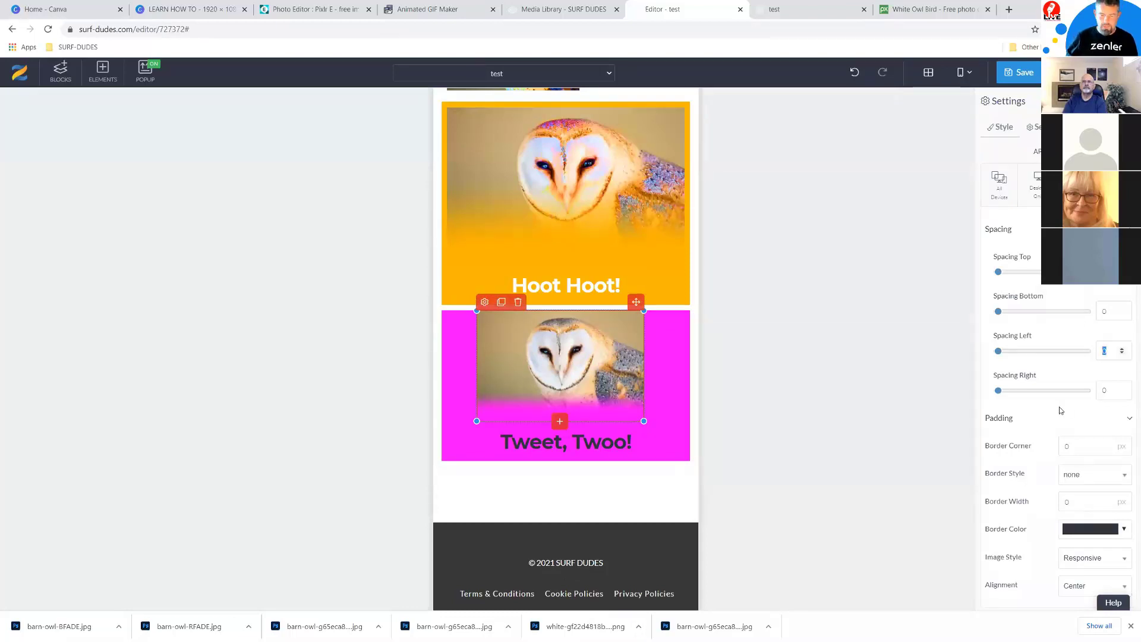
{"action": "type", "text": "-"}
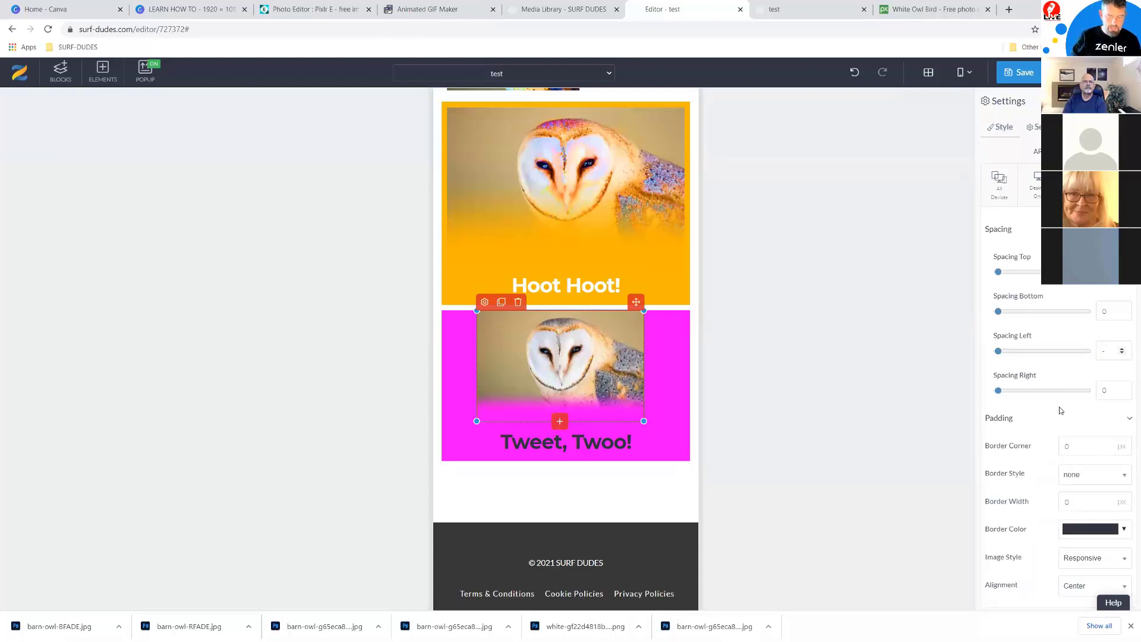
{"action": "type", "text": "50"}
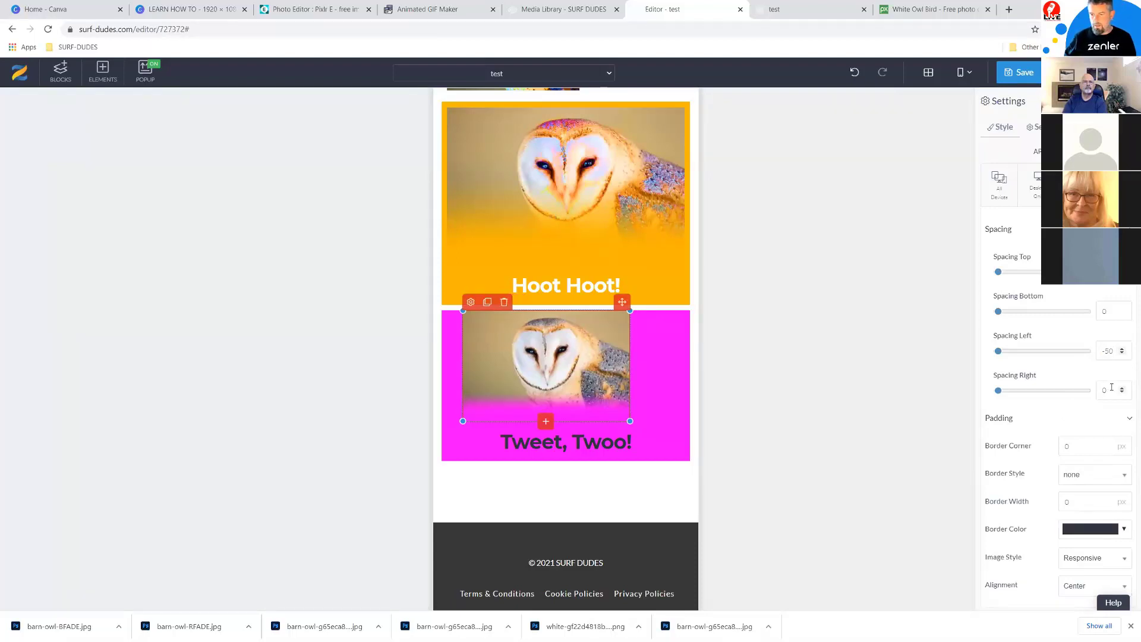
{"action": "type", "text": "-50"}
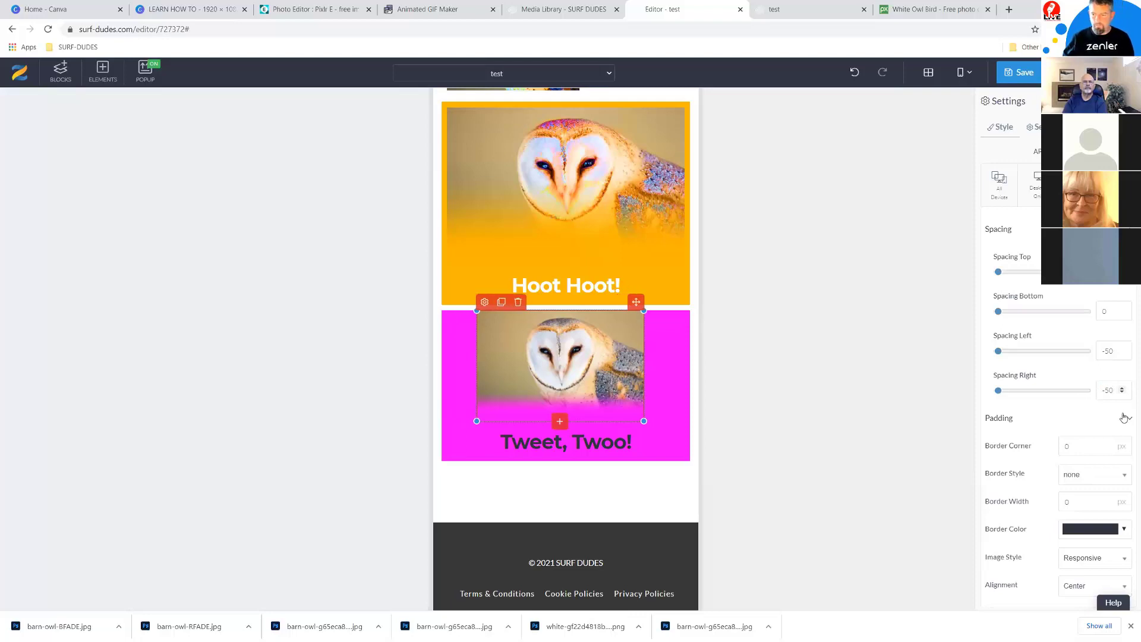
Enlarge the bottom-faded owl image to span nearly the whole Tweet, Twoo! banner and reset its left and right spacing to 0.
{"action": "left_click", "coordinate": [628, 398]}
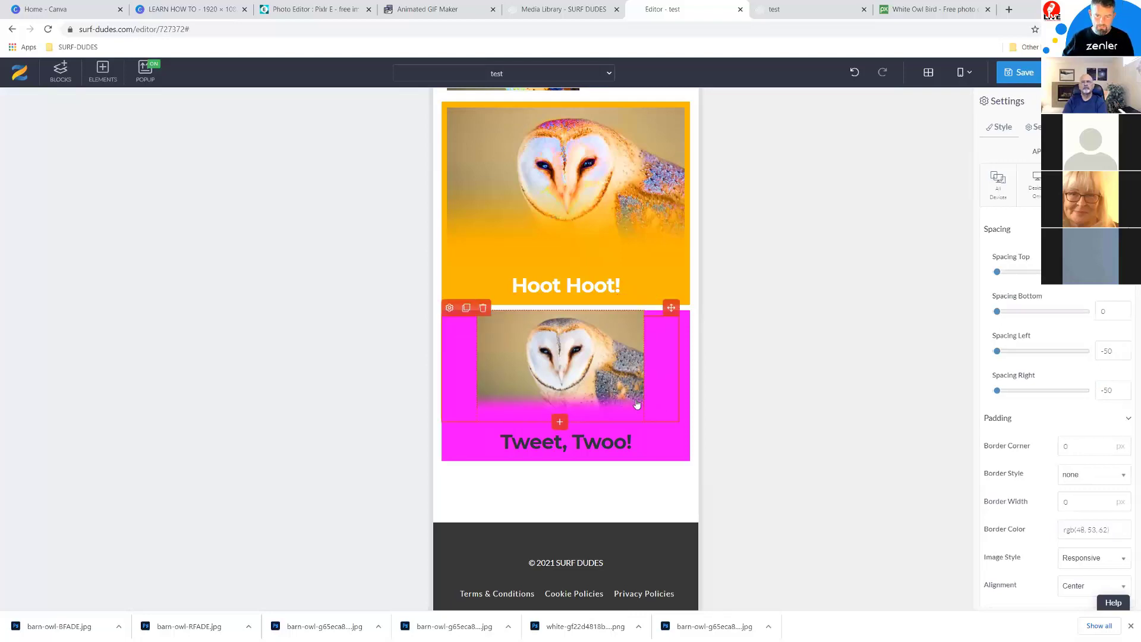
{"action": "left_click_drag", "start_coordinate": [645, 423], "coordinate": [689, 477]}
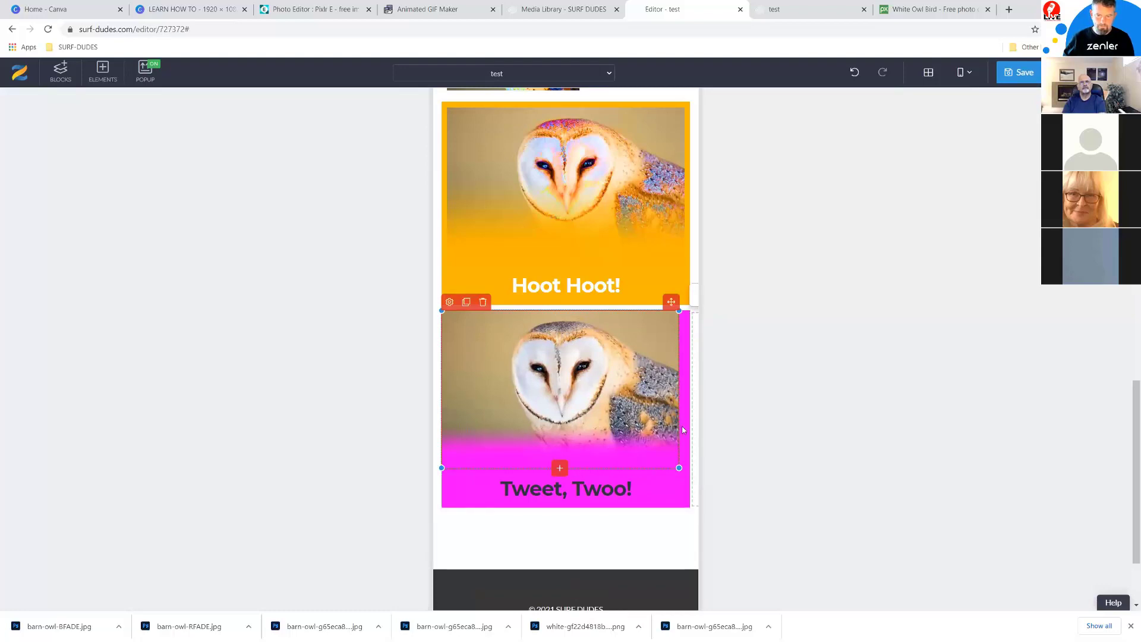
{"action": "left_click", "coordinate": [450, 302]}
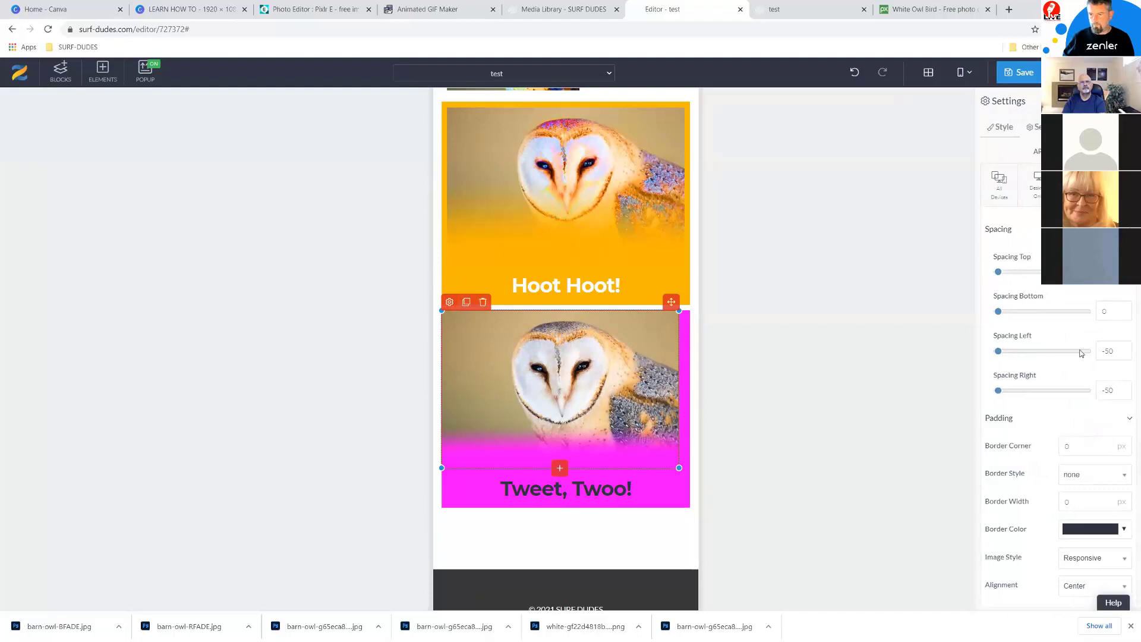
{"action": "left_click", "coordinate": [1014, 351]}
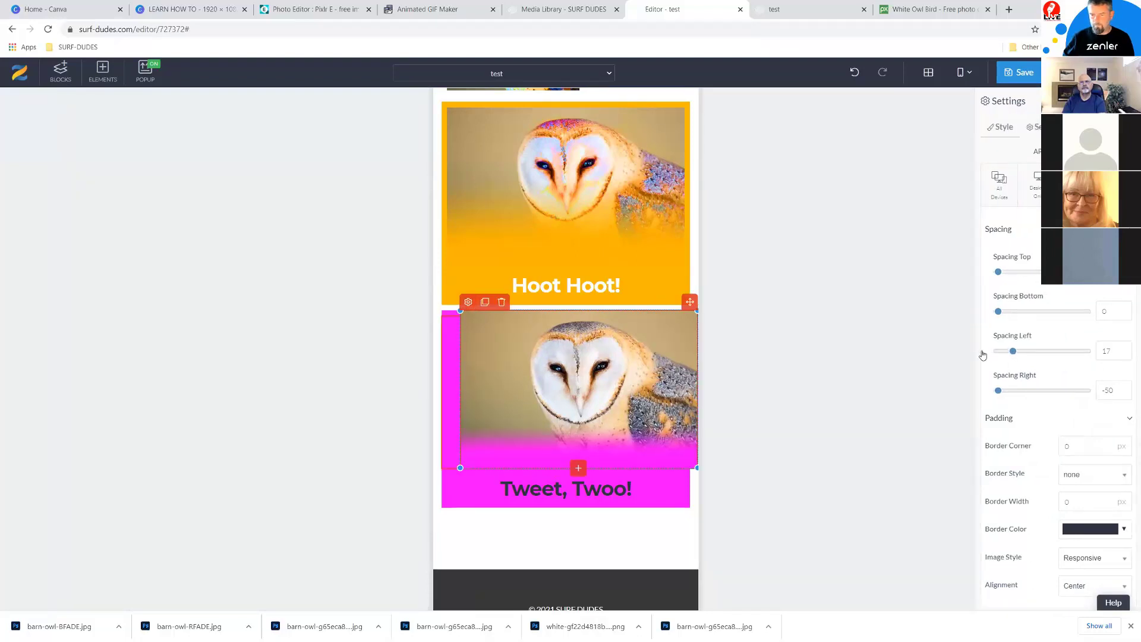
{"action": "left_click_drag", "start_coordinate": [977, 354], "coordinate": [965, 394]}
{"action": "left_click", "coordinate": [1013, 391]}
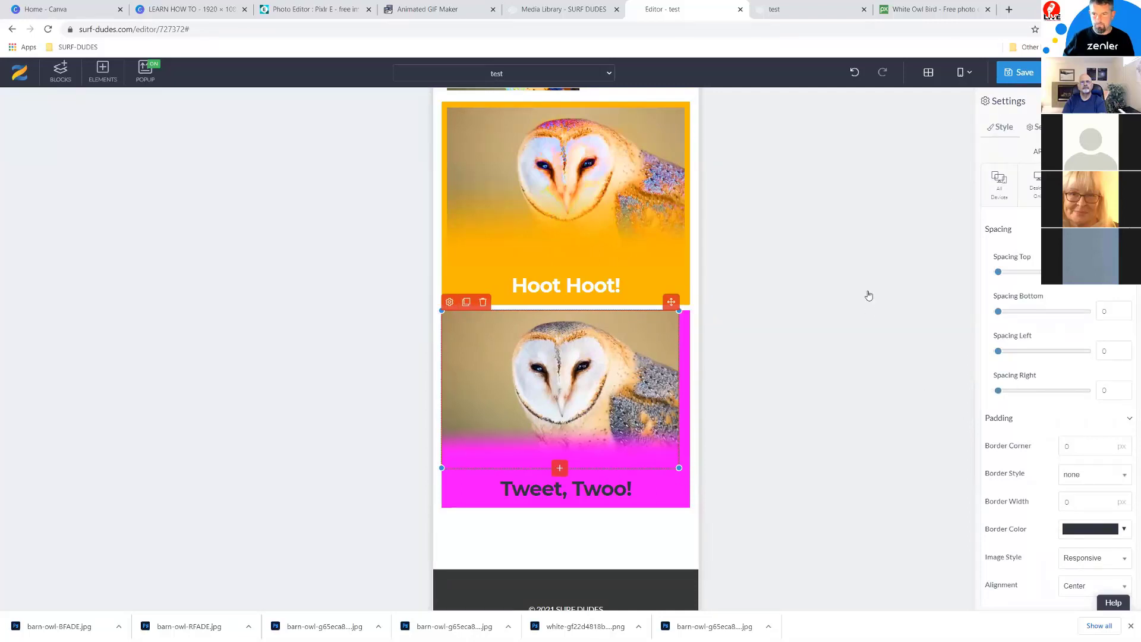
Save the page and check the Tweet, Twoo! banner in the test page preview at Moto G4 size.
{"action": "left_click", "coordinate": [840, 297]}
{"action": "key", "text": "ctrl+s"}
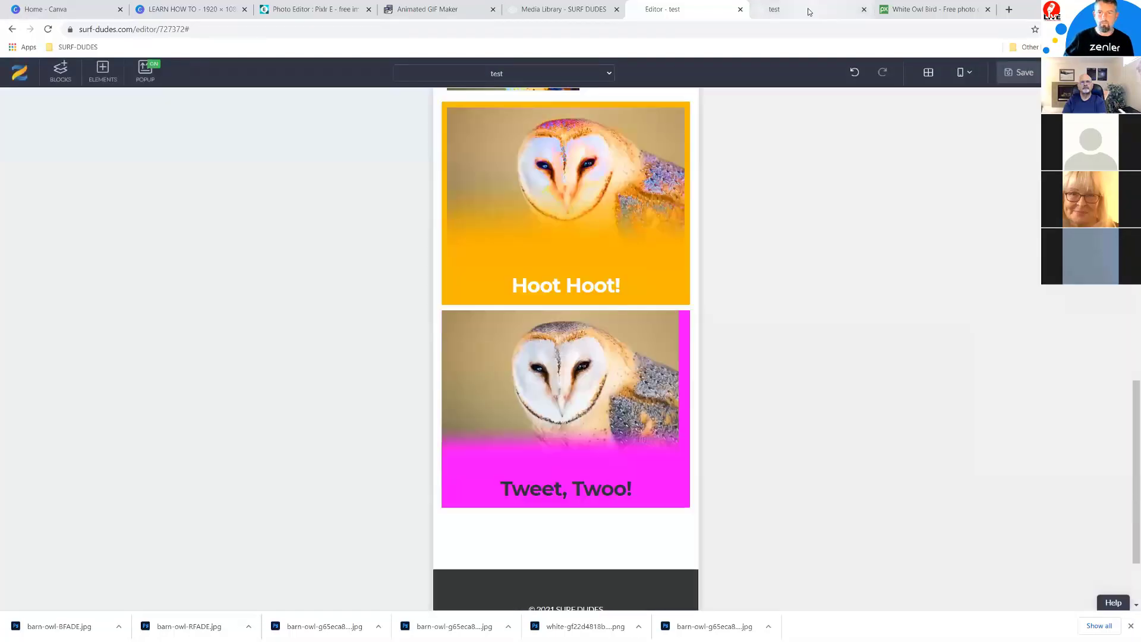
{"action": "left_click", "coordinate": [808, 11]}
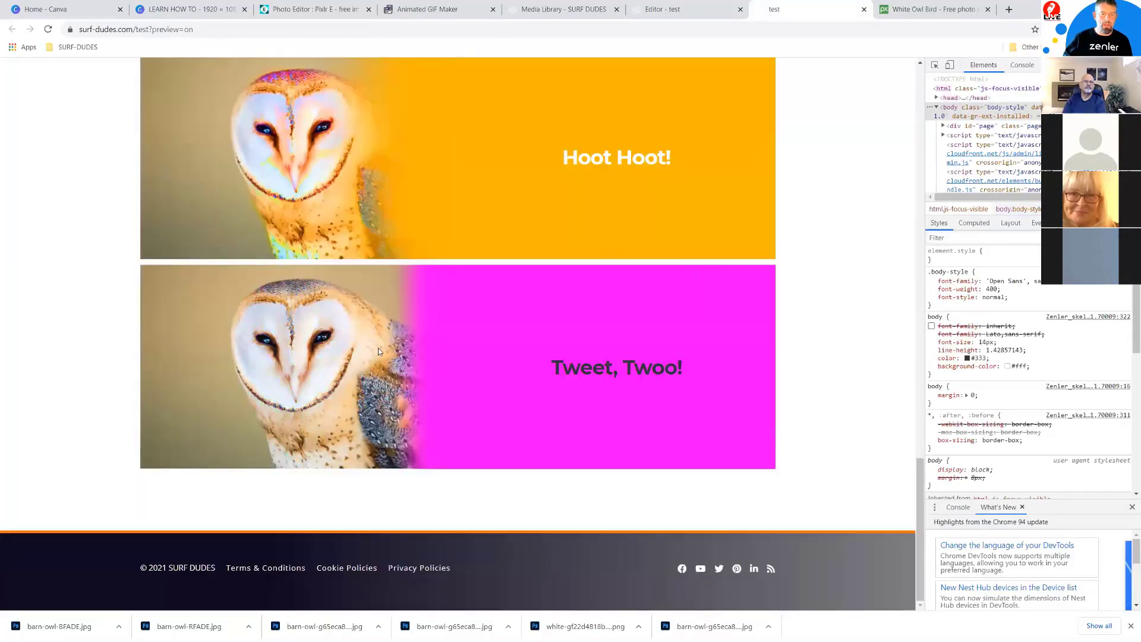
{"action": "left_click", "coordinate": [949, 65]}
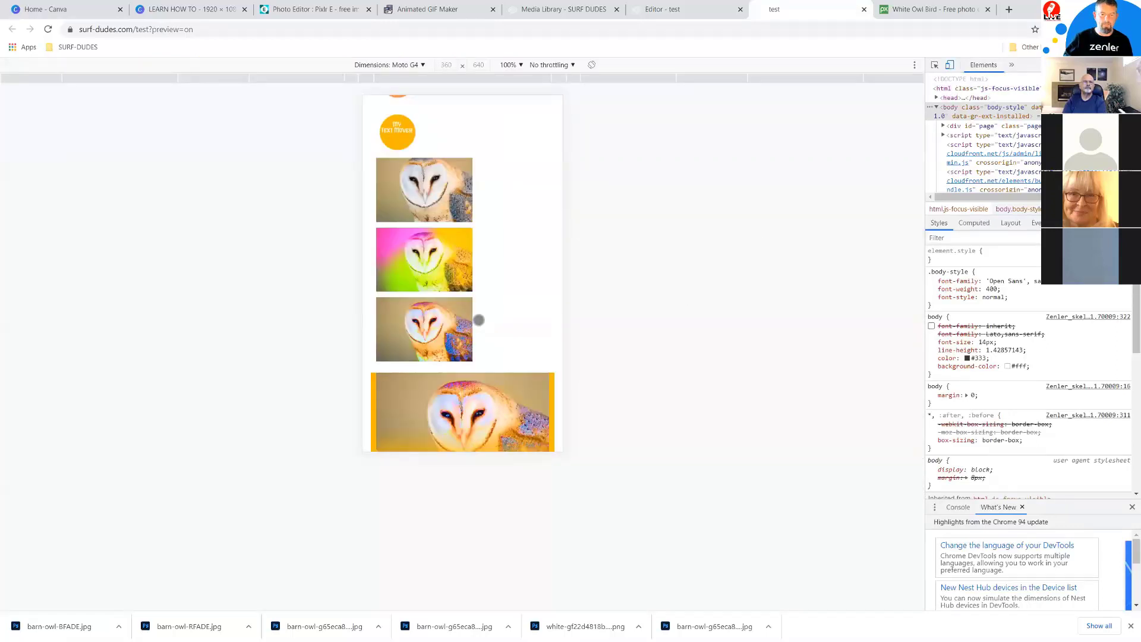
{"action": "scroll", "coordinate": [478, 321], "scroll_direction": "down", "scroll_amount": 8}
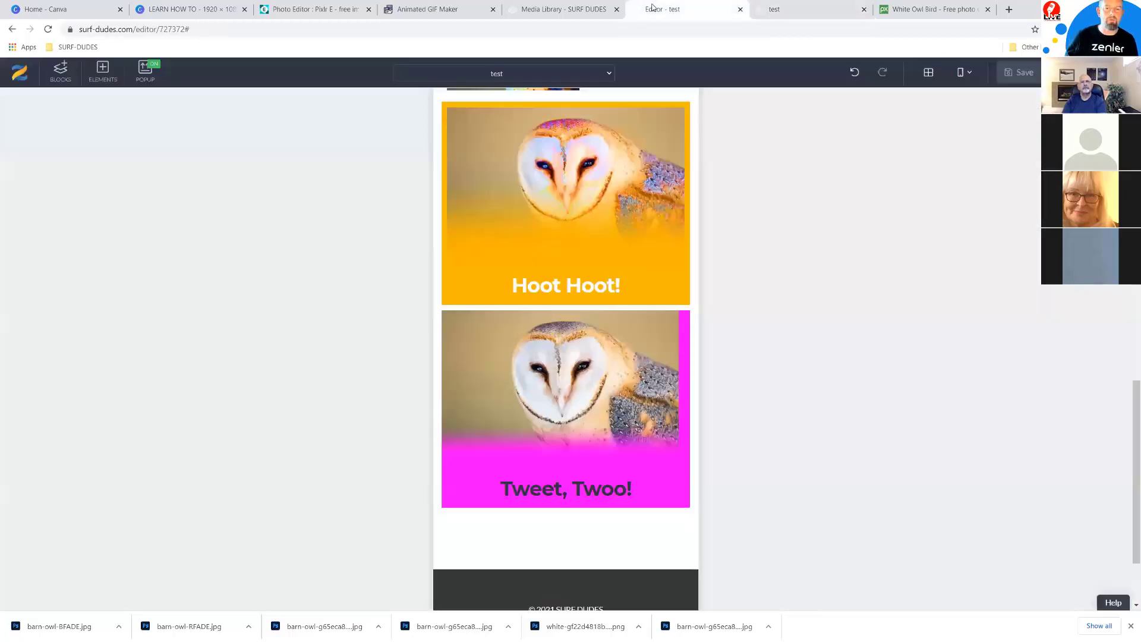
Back in the page editor, set the left and right spacing of the container around the bottom-faded owl to -20 and save.
{"action": "left_click", "coordinate": [653, 7]}
{"action": "left_click", "coordinate": [536, 359]}
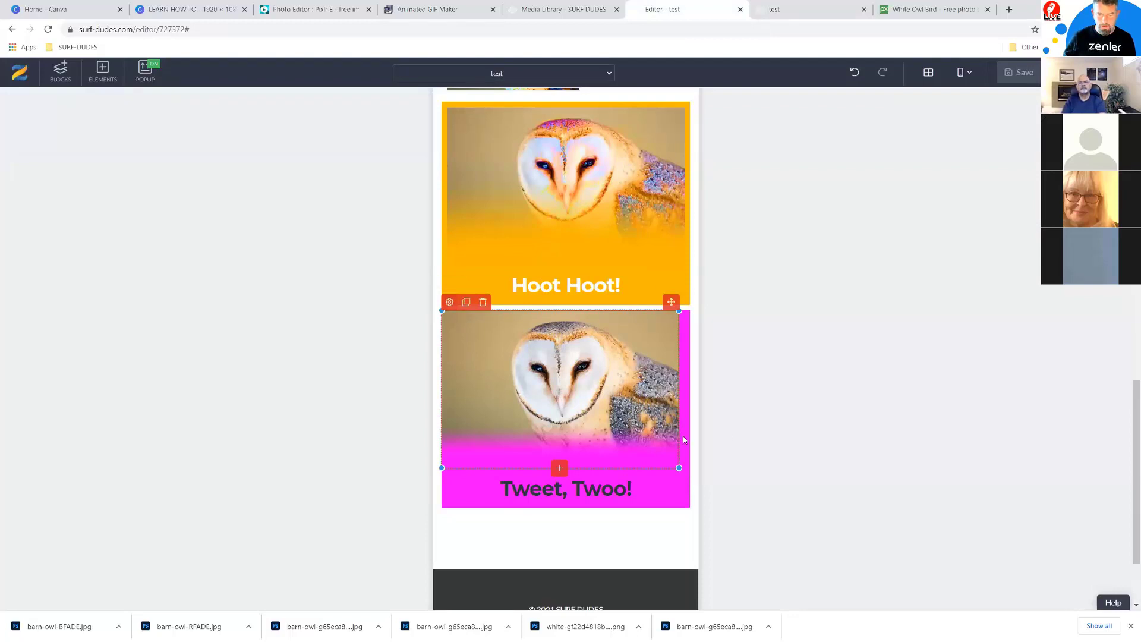
{"action": "left_click", "coordinate": [444, 297]}
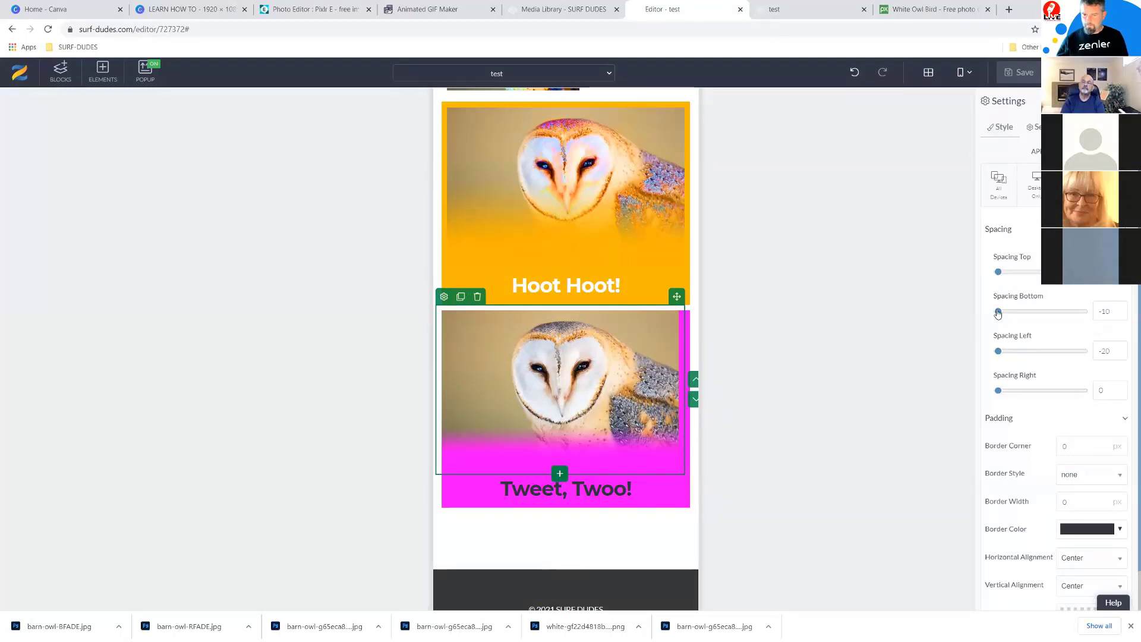
{"action": "left_click", "coordinate": [998, 352]}
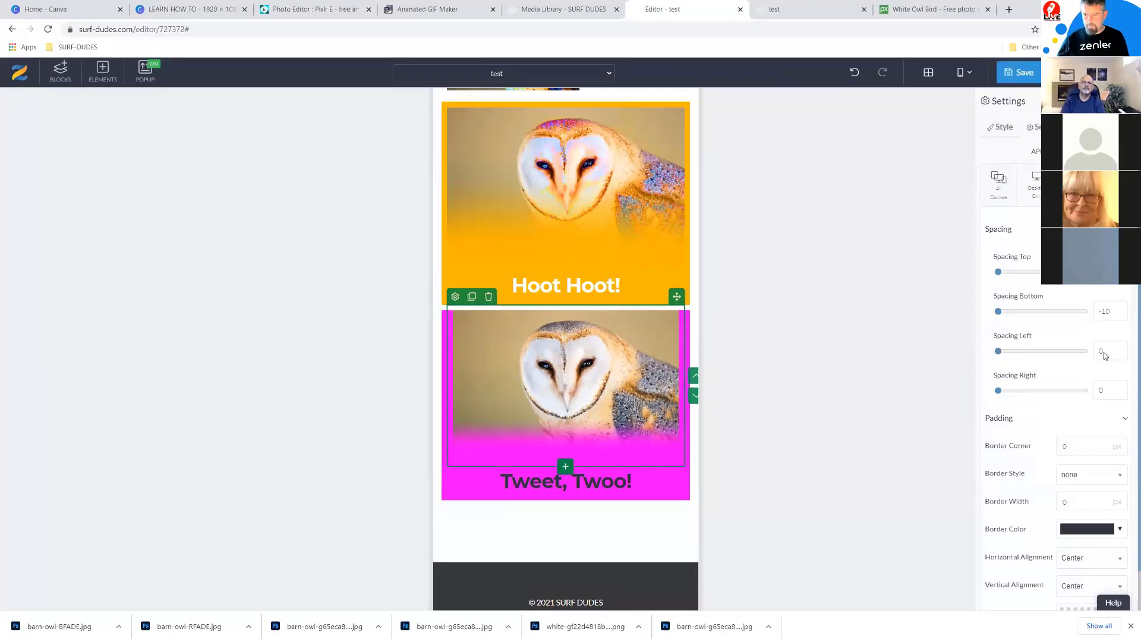
{"action": "type", "text": "-20"}
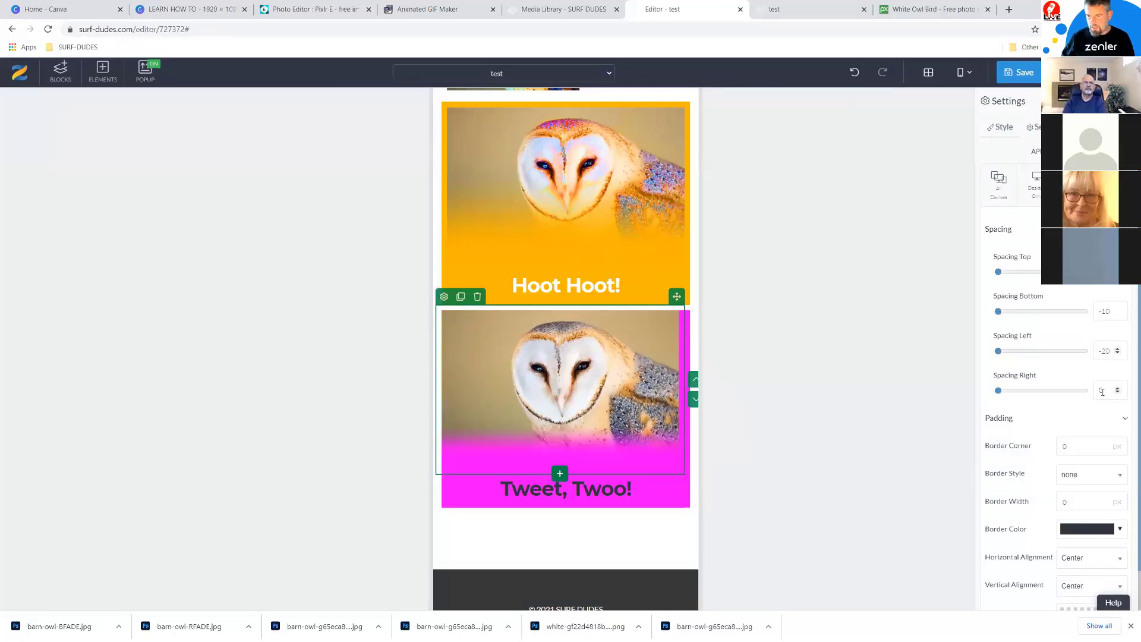
{"action": "key", "text": "Tab"}
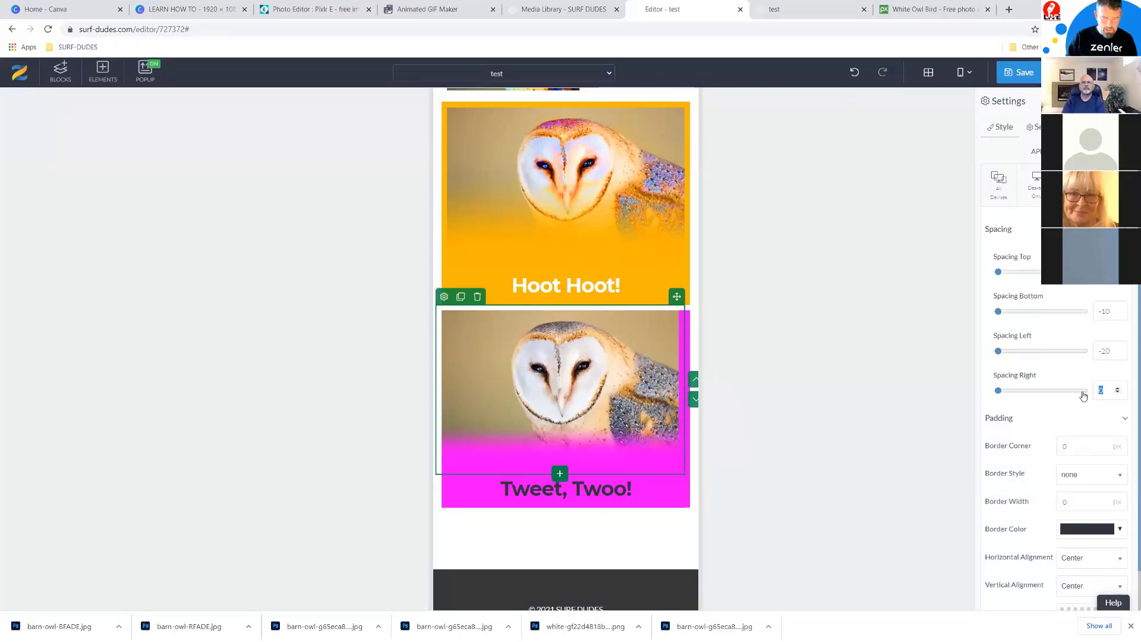
{"action": "type", "text": "-20"}
{"action": "left_click", "coordinate": [1013, 75]}
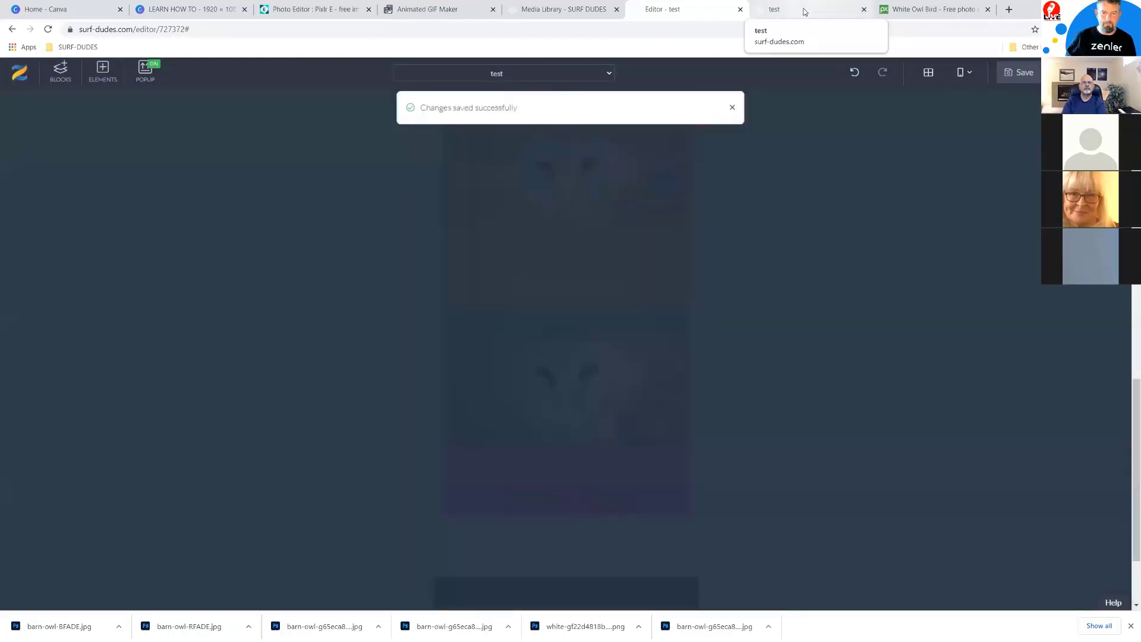
Reload the test page preview and compare the Hoot Hoot! and Tweet, Twoo! banners at Moto G4 and desktop sizes.
{"action": "left_click", "coordinate": [804, 11]}
{"action": "left_click", "coordinate": [48, 29]}
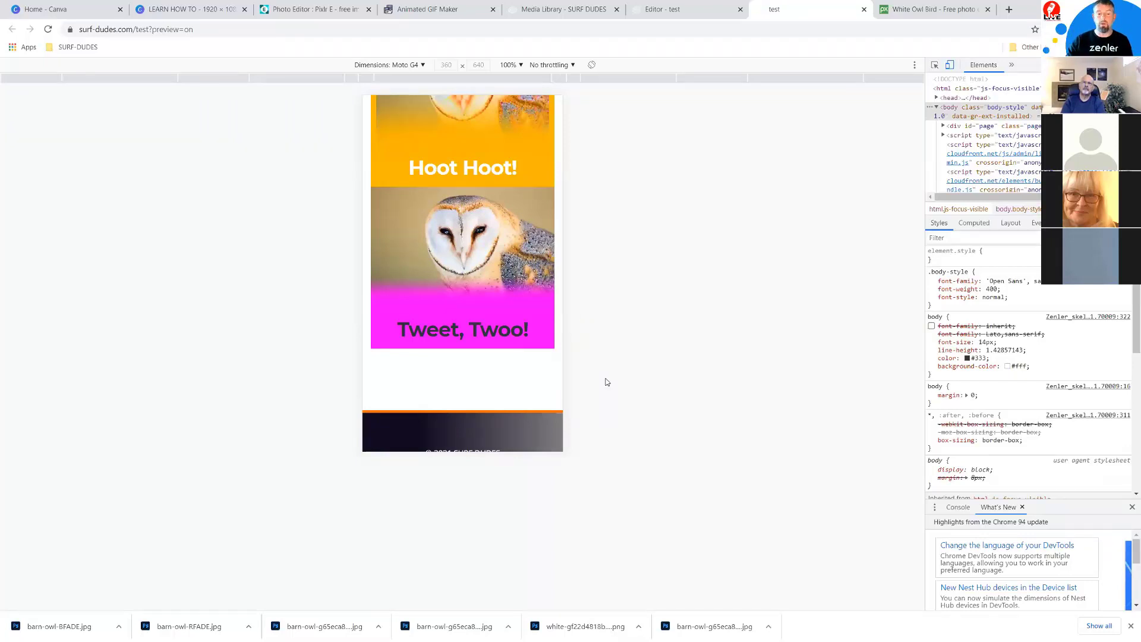
{"action": "left_click", "coordinate": [950, 64]}
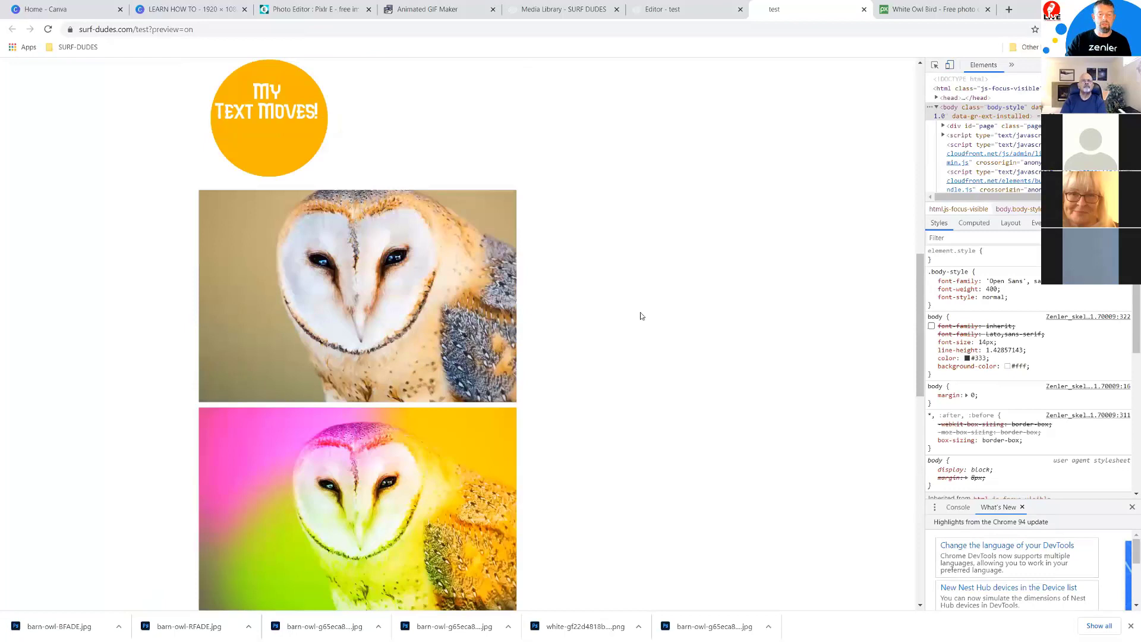
{"action": "scroll", "coordinate": [640, 315], "scroll_direction": "down", "scroll_amount": 10}
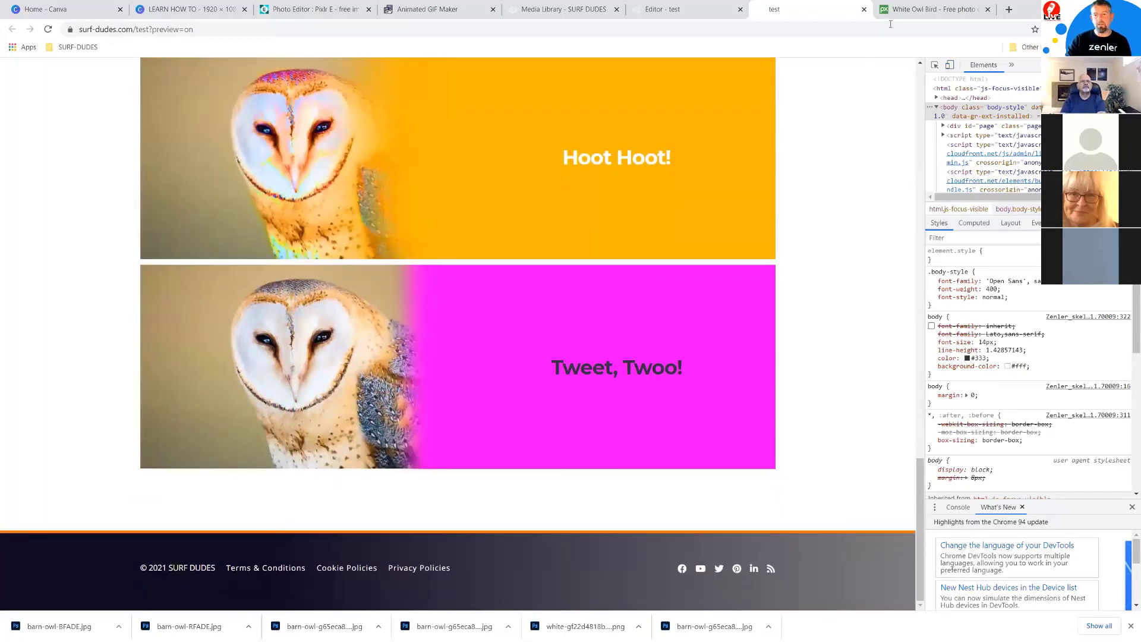
{"action": "left_click", "coordinate": [950, 64]}
{"action": "scroll", "coordinate": [517, 302], "scroll_direction": "down", "scroll_amount": 8}
{"action": "scroll", "coordinate": [505, 315], "scroll_direction": "up", "scroll_amount": 3}
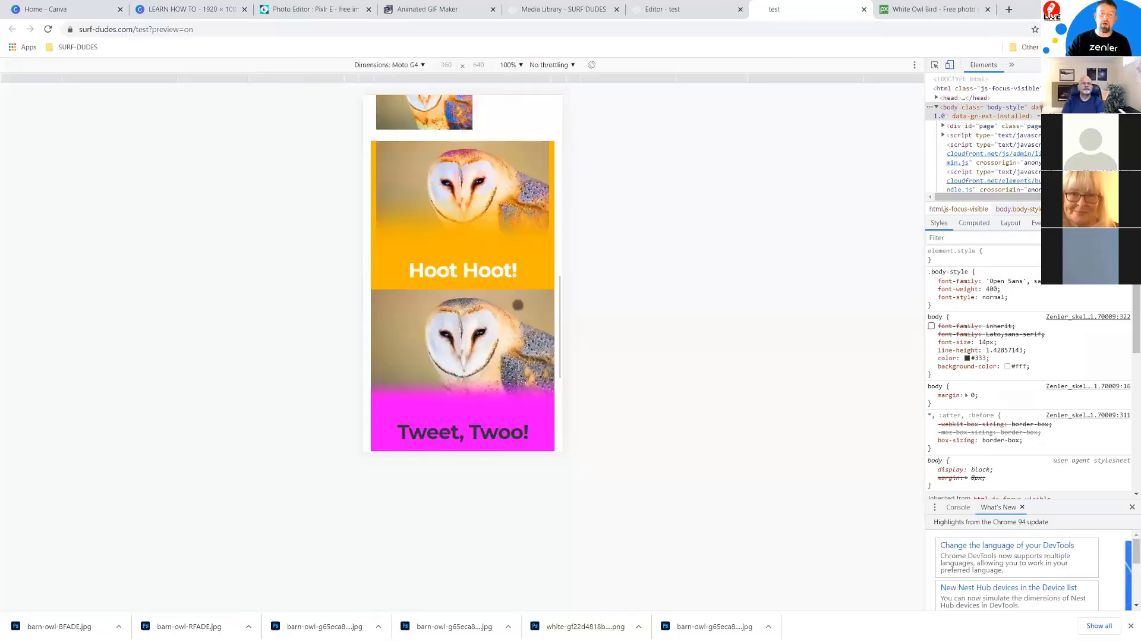
{"action": "scroll", "coordinate": [452, 362], "scroll_direction": "down", "scroll_amount": 1}
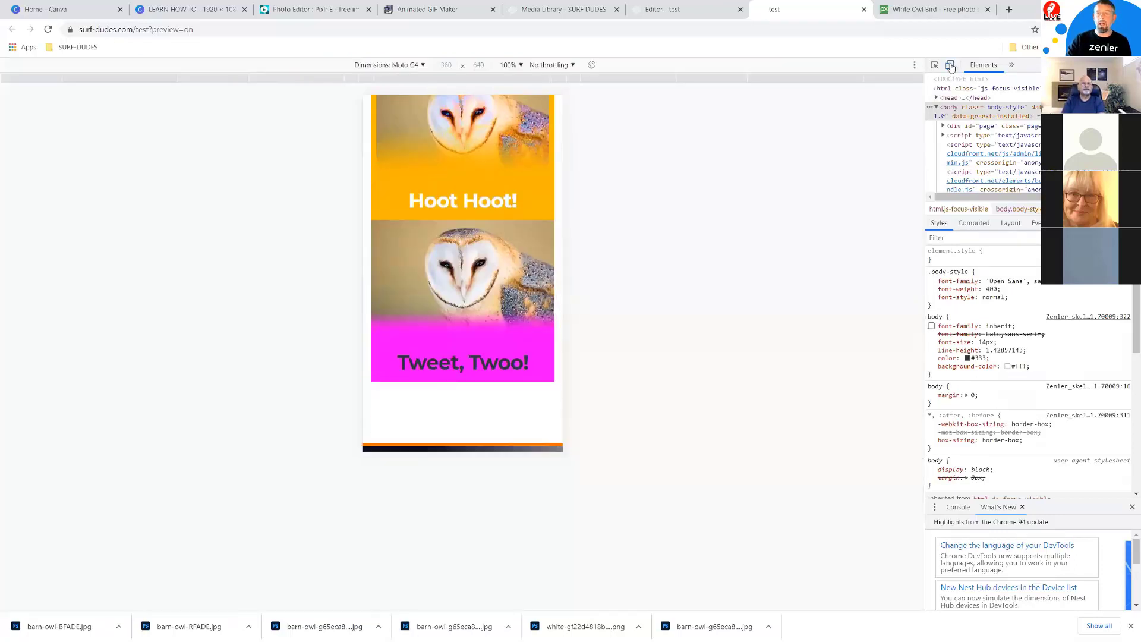
{"action": "left_click", "coordinate": [950, 64]}
{"action": "scroll", "coordinate": [715, 333], "scroll_direction": "down", "scroll_amount": 10}
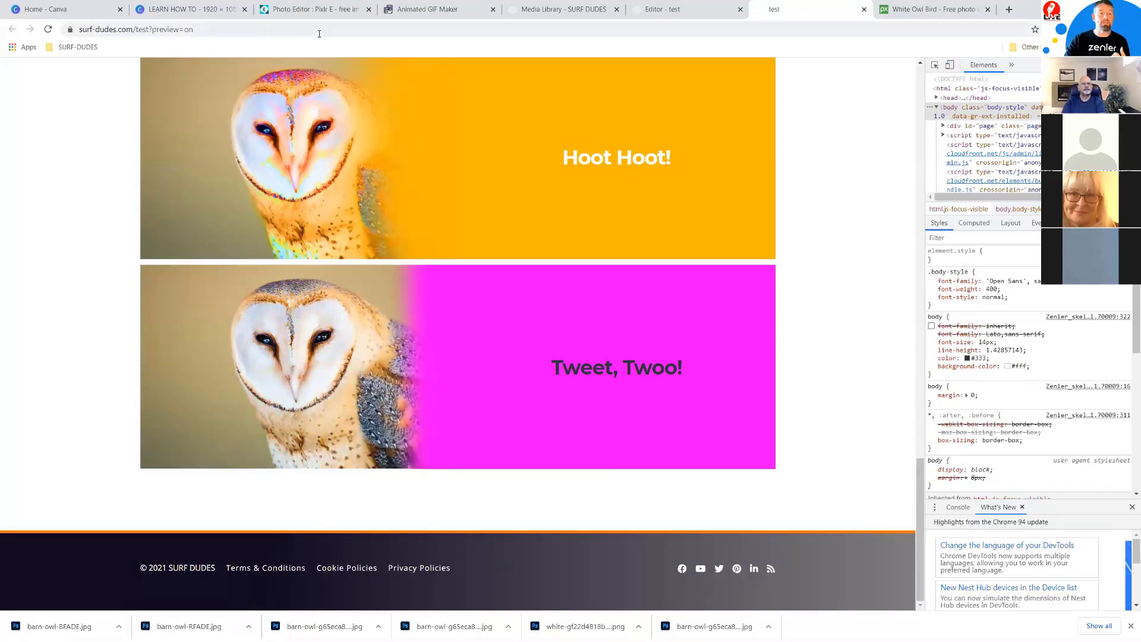
Switch to Pixlr, dismiss the save confirmation, and look up the hex code of the magenta main colour.
{"action": "left_click", "coordinate": [312, 9]}
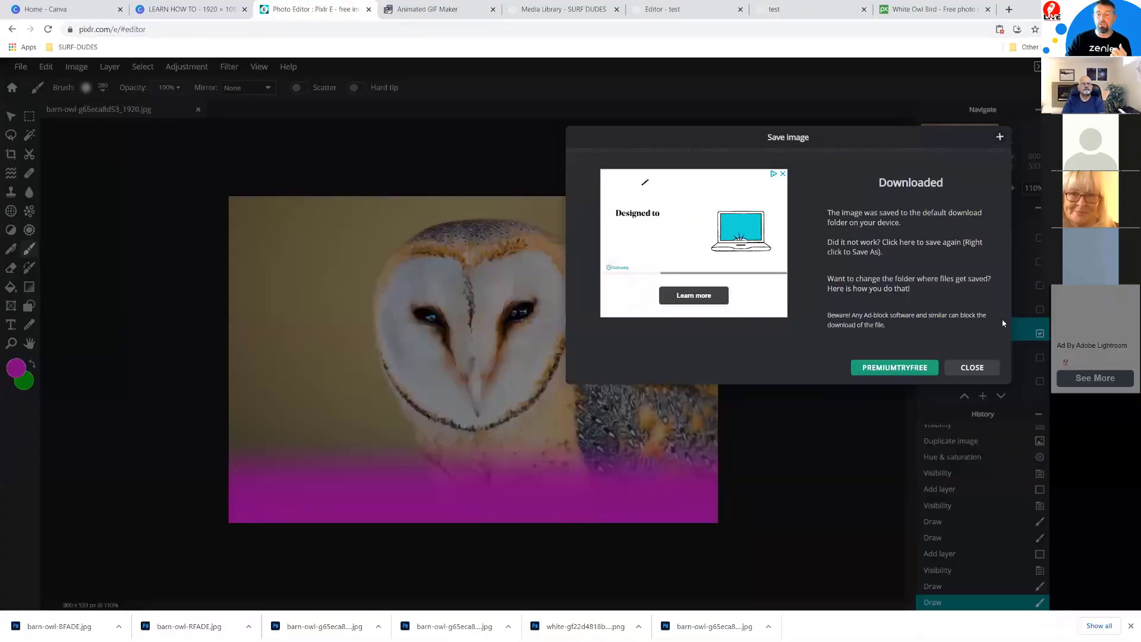
{"action": "left_click", "coordinate": [972, 368]}
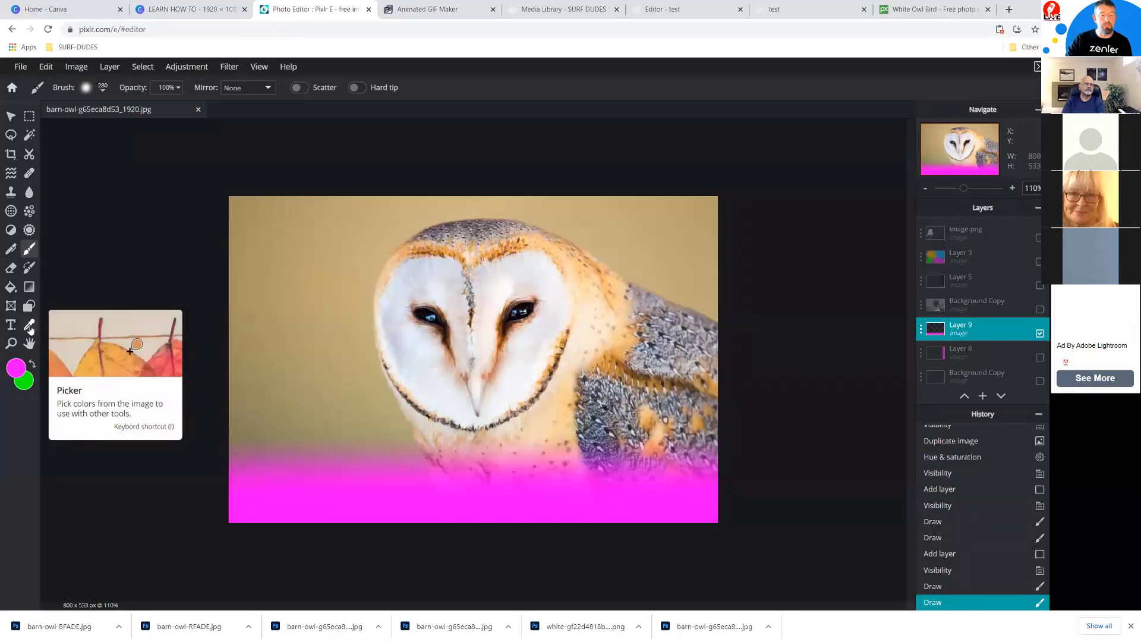
{"action": "left_click", "coordinate": [30, 326]}
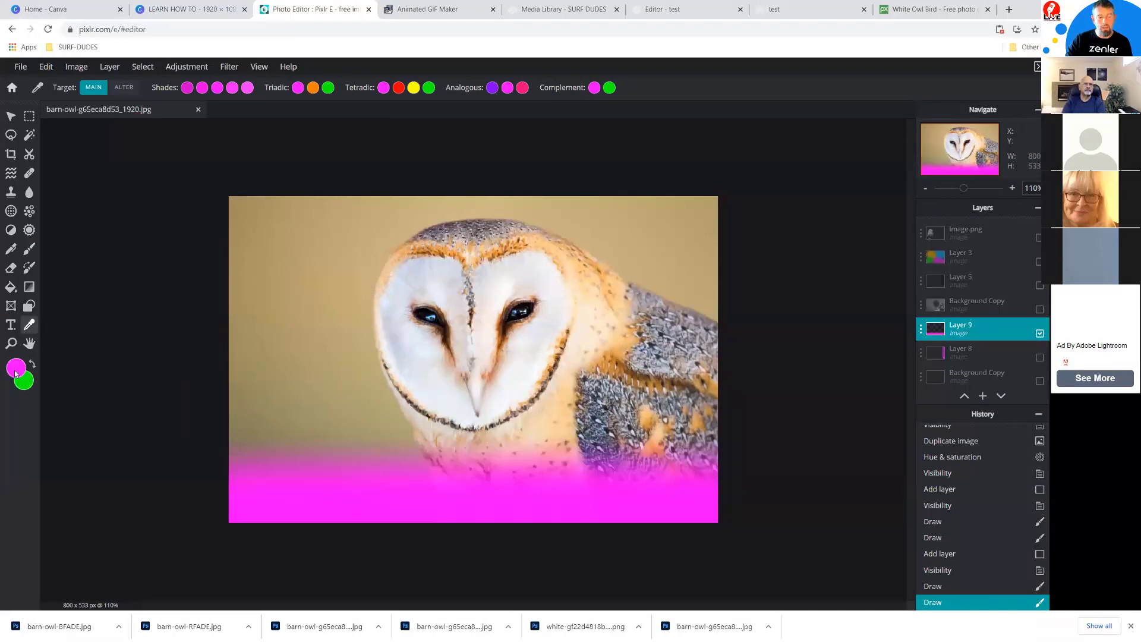
{"action": "left_click", "coordinate": [16, 368]}
{"action": "double_click", "coordinate": [868, 301]}
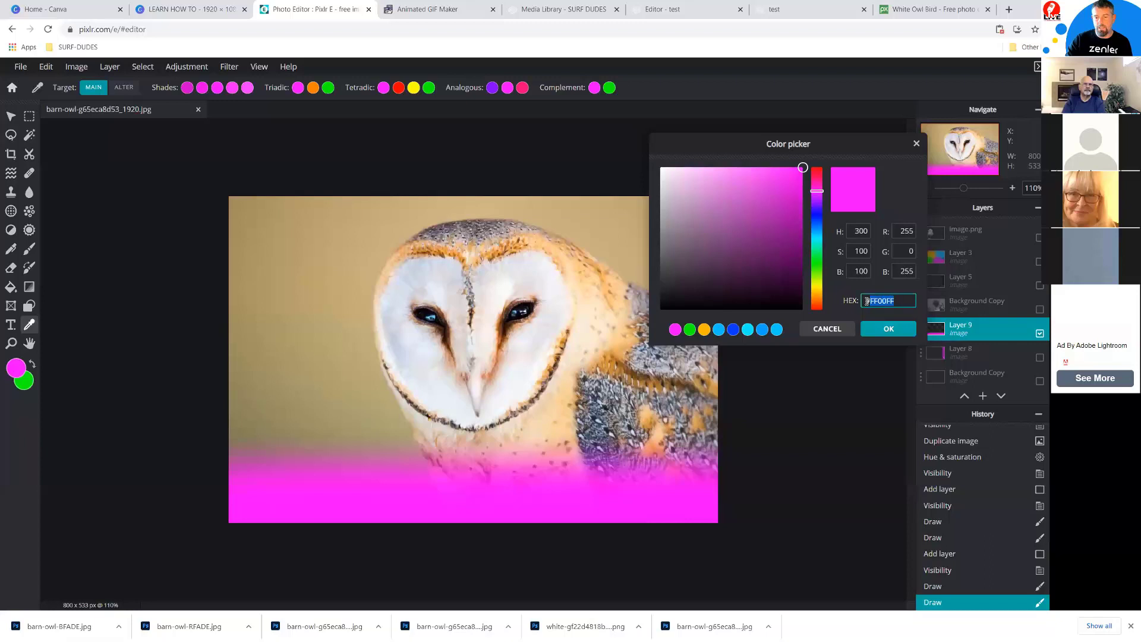
{"action": "left_click", "coordinate": [834, 334]}
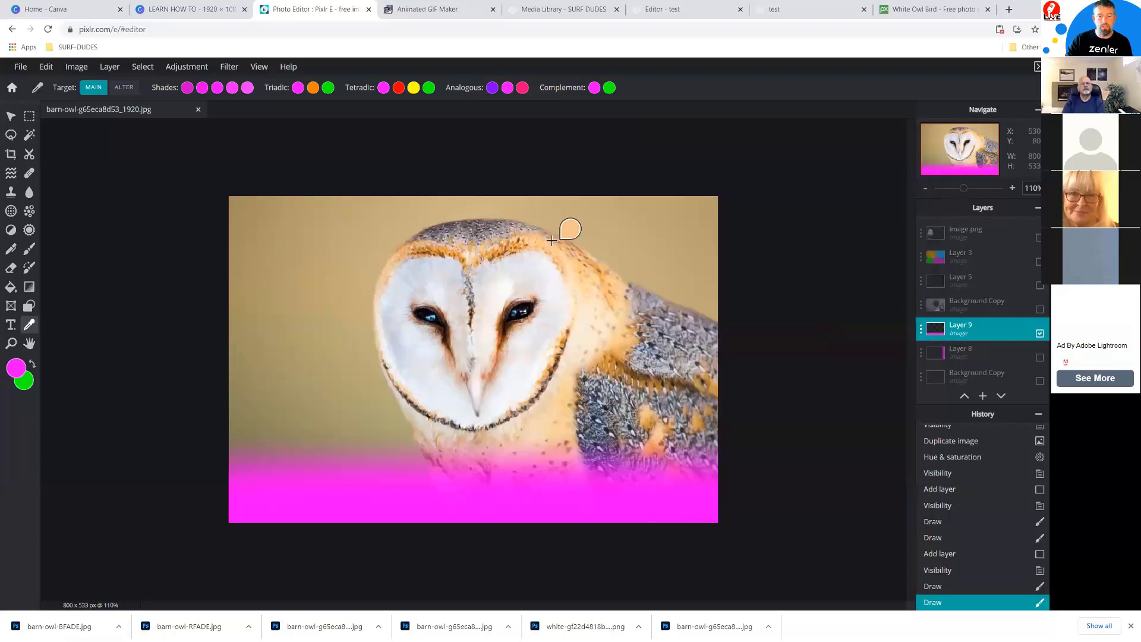
Sample the tan background beside the owl with the Picker, look up its hex code, and return to the page editor.
{"action": "left_click", "coordinate": [638, 213]}
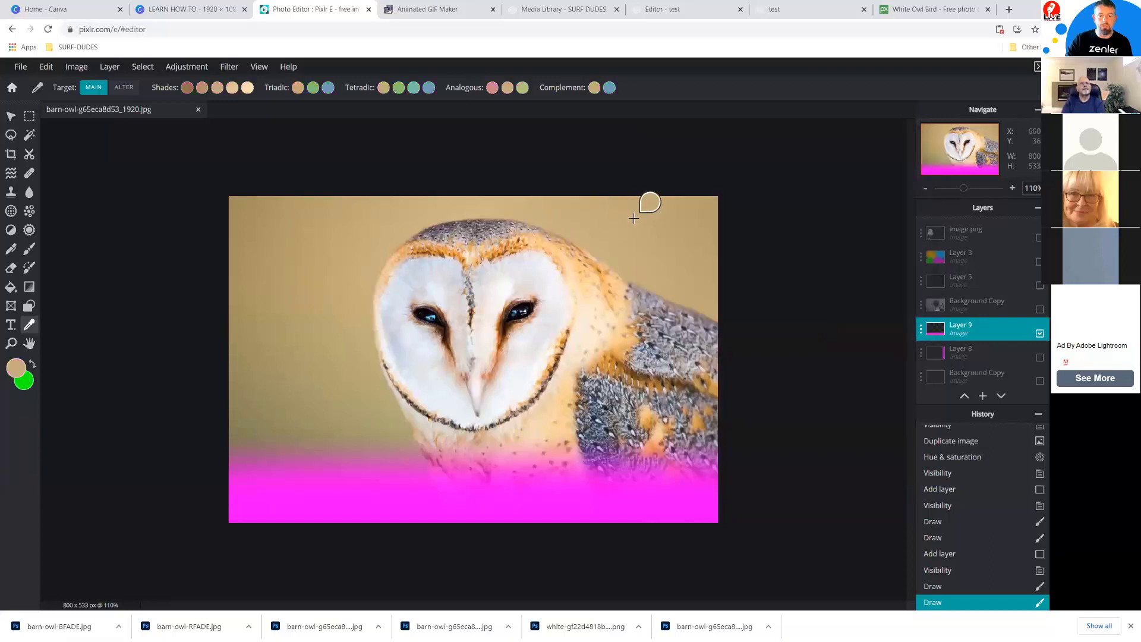
{"action": "left_click", "coordinate": [16, 369]}
{"action": "left_click_drag", "start_coordinate": [884, 304], "coordinate": [861, 303]}
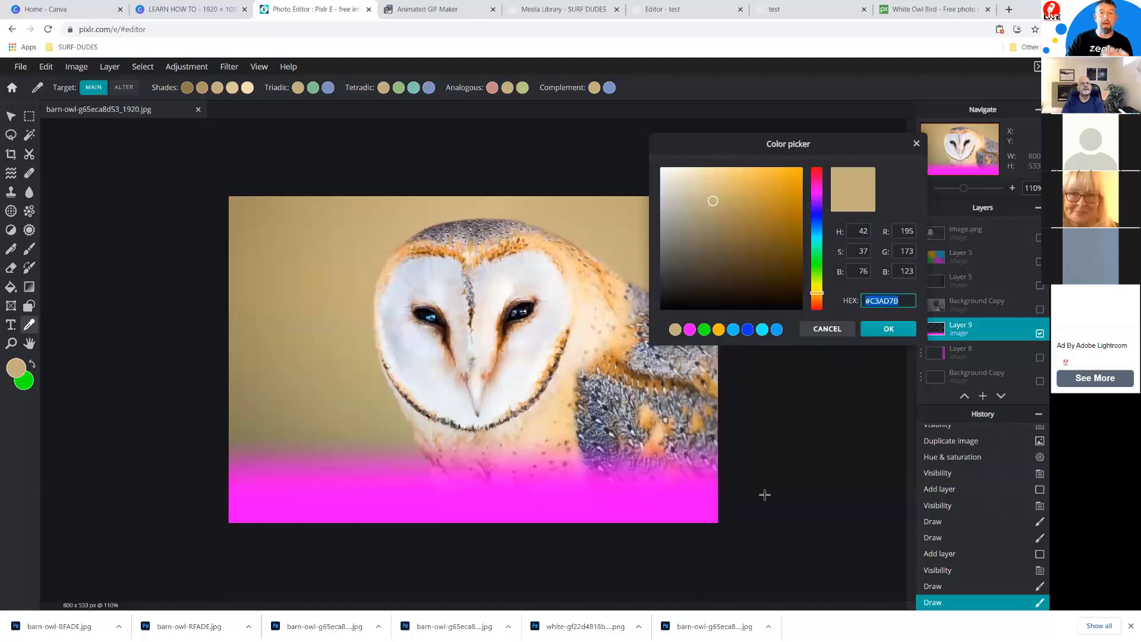
{"action": "left_click", "coordinate": [657, 13]}
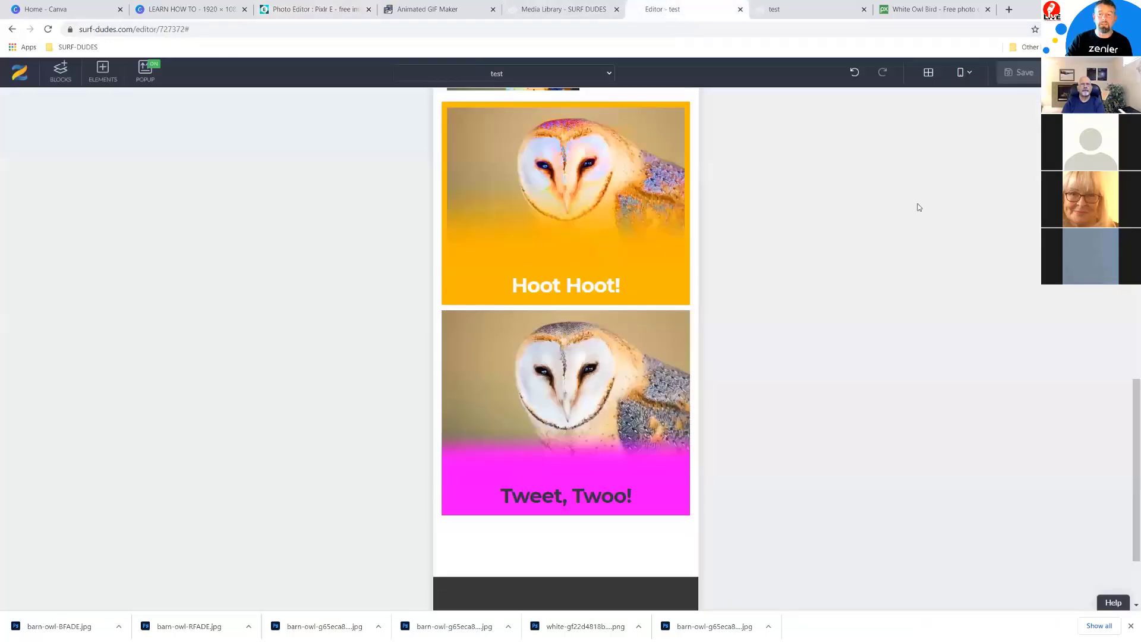
Switch to Pixlr and hide Layer 9, the magenta bottom-fade layer.
{"action": "left_click", "coordinate": [973, 74]}
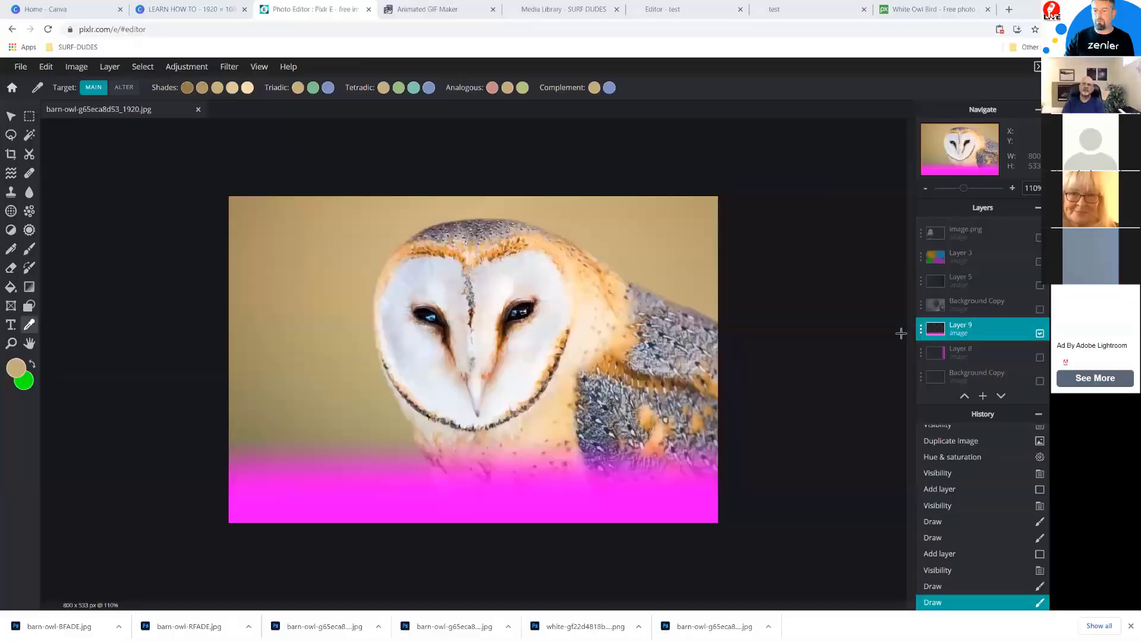
{"action": "left_click", "coordinate": [1040, 333]}
{"action": "scroll", "coordinate": [942, 324], "scroll_direction": "down", "scroll_amount": 1}
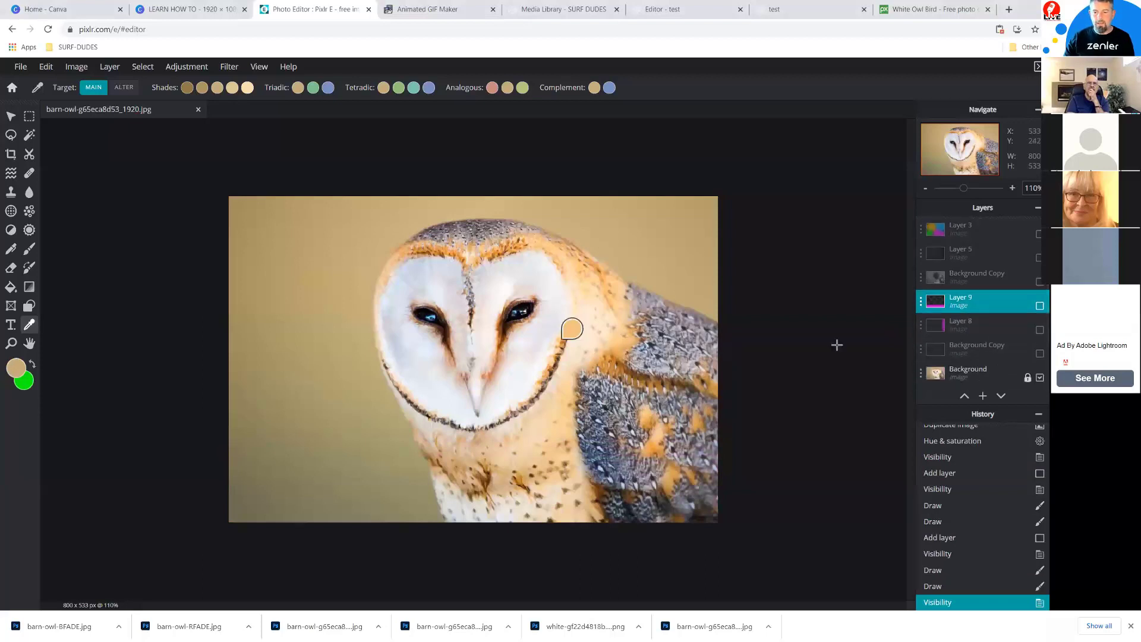
Duplicate the Background layer and hide the original, keeping only the new copy visible.
{"action": "left_click", "coordinate": [956, 375]}
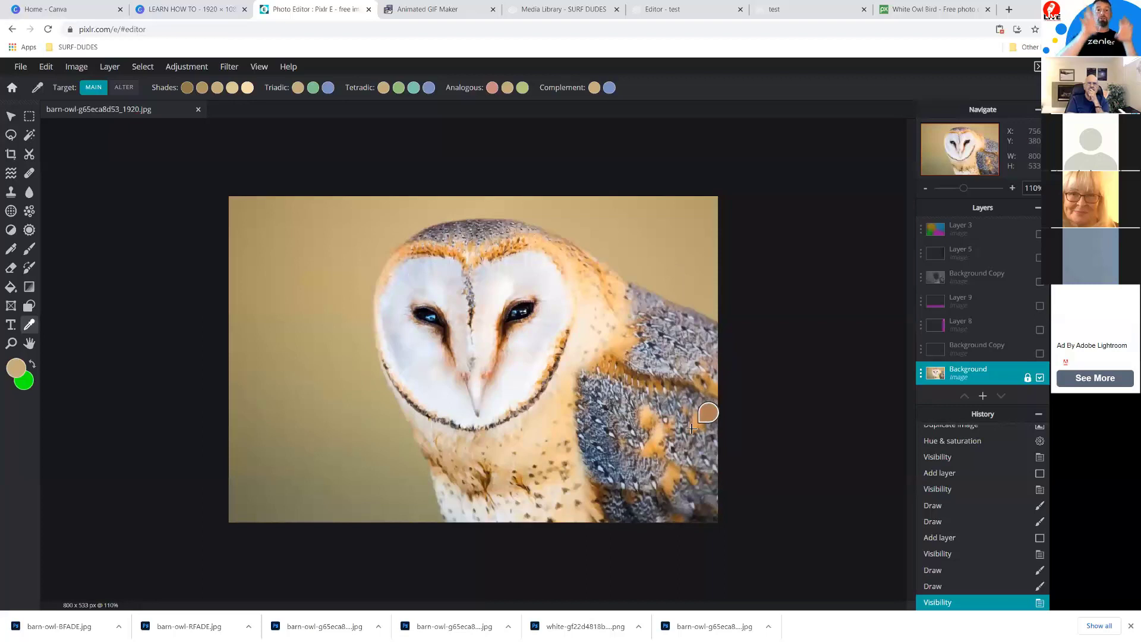
{"action": "left_click", "coordinate": [921, 373]}
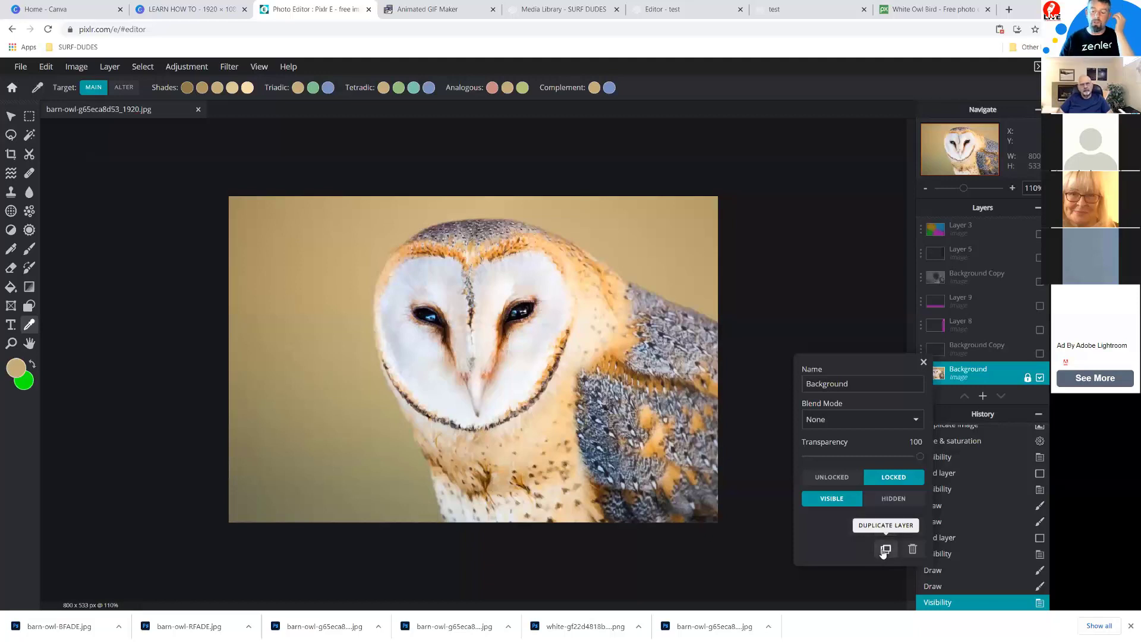
{"action": "left_click", "coordinate": [885, 550]}
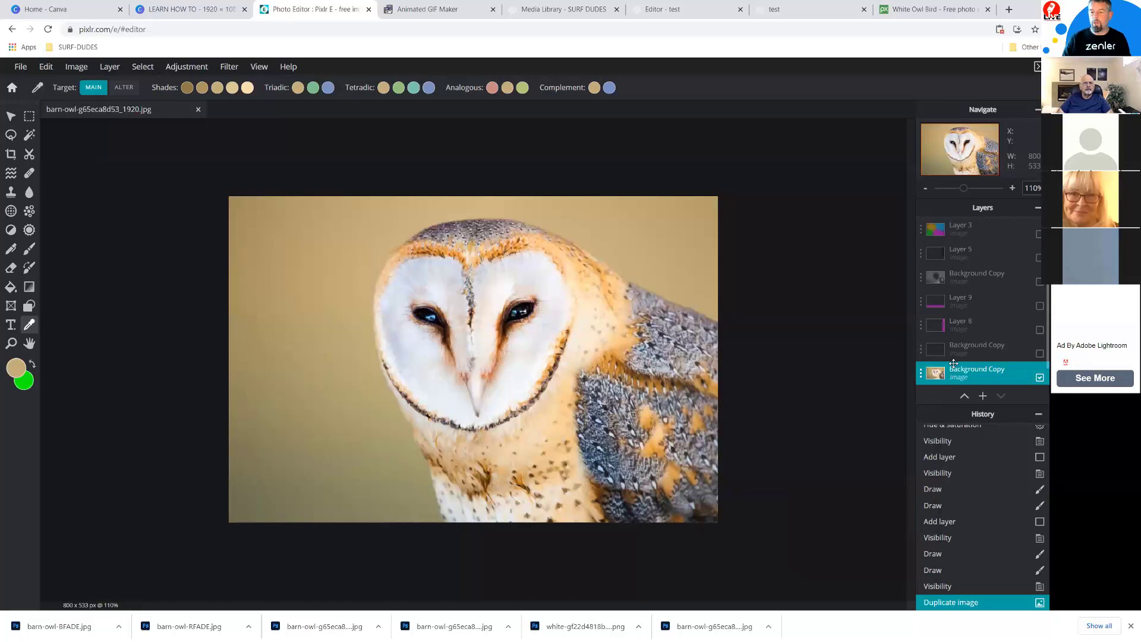
{"action": "scroll", "coordinate": [1023, 374], "scroll_direction": "down", "scroll_amount": 1}
{"action": "left_click", "coordinate": [1040, 378]}
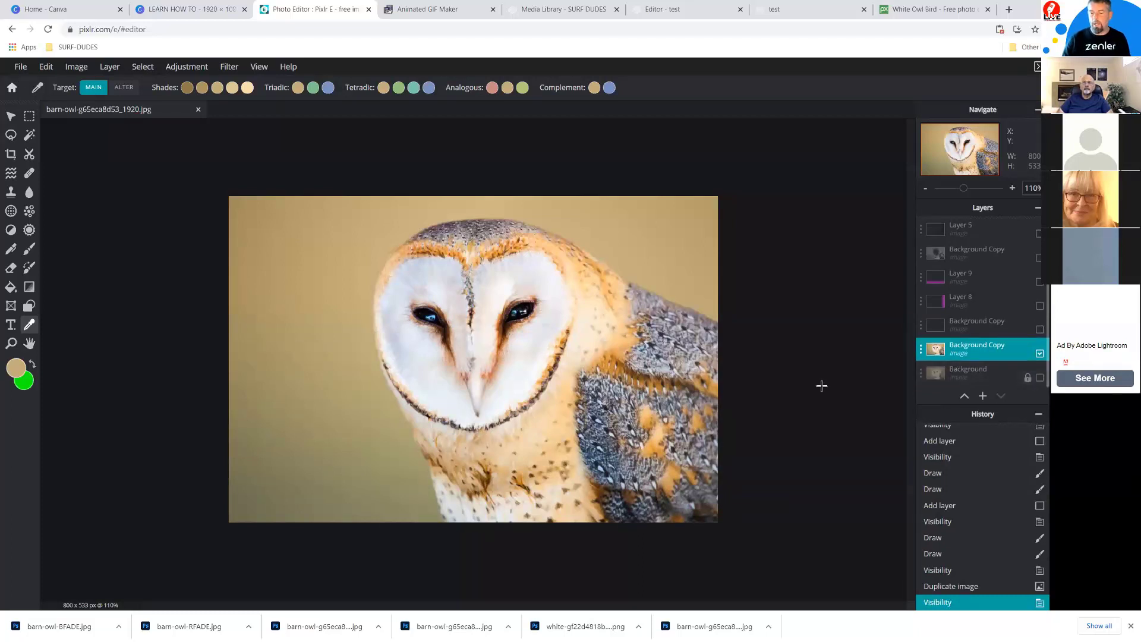
{"action": "left_click", "coordinate": [1039, 258]}
{"action": "left_click", "coordinate": [1039, 259]}
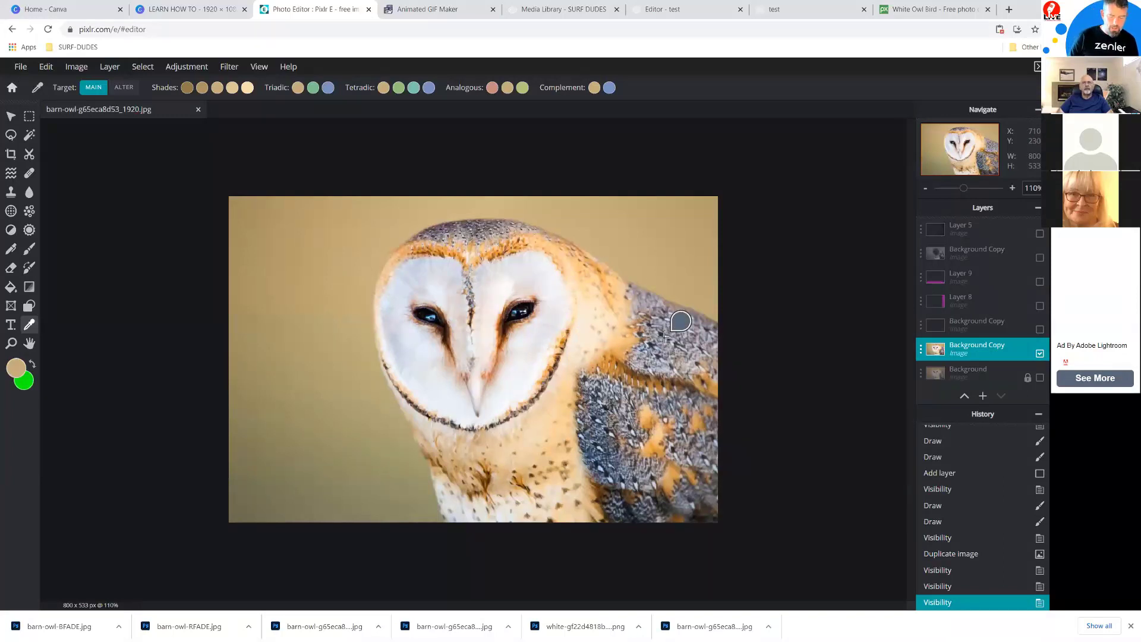
Lasso an irregular patch of the tan background beside the owl's head with feather 0, clear it and deselect.
{"action": "scroll", "coordinate": [664, 337], "scroll_direction": "up", "scroll_amount": 4}
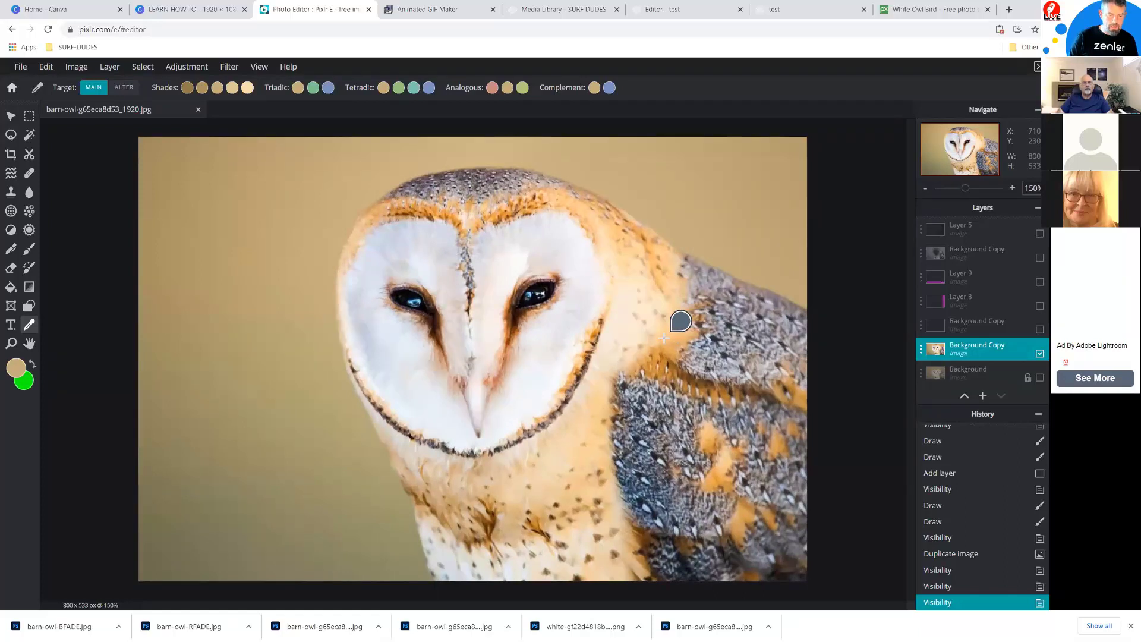
{"action": "scroll", "coordinate": [664, 337], "scroll_direction": "up", "scroll_amount": 1}
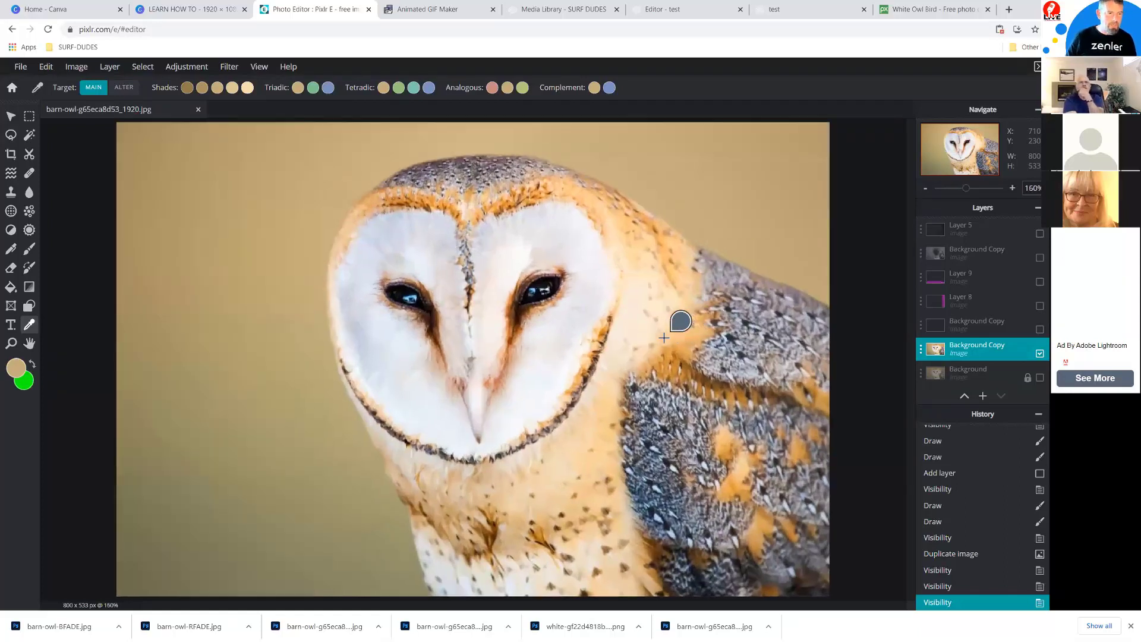
{"action": "left_click", "coordinate": [11, 137]}
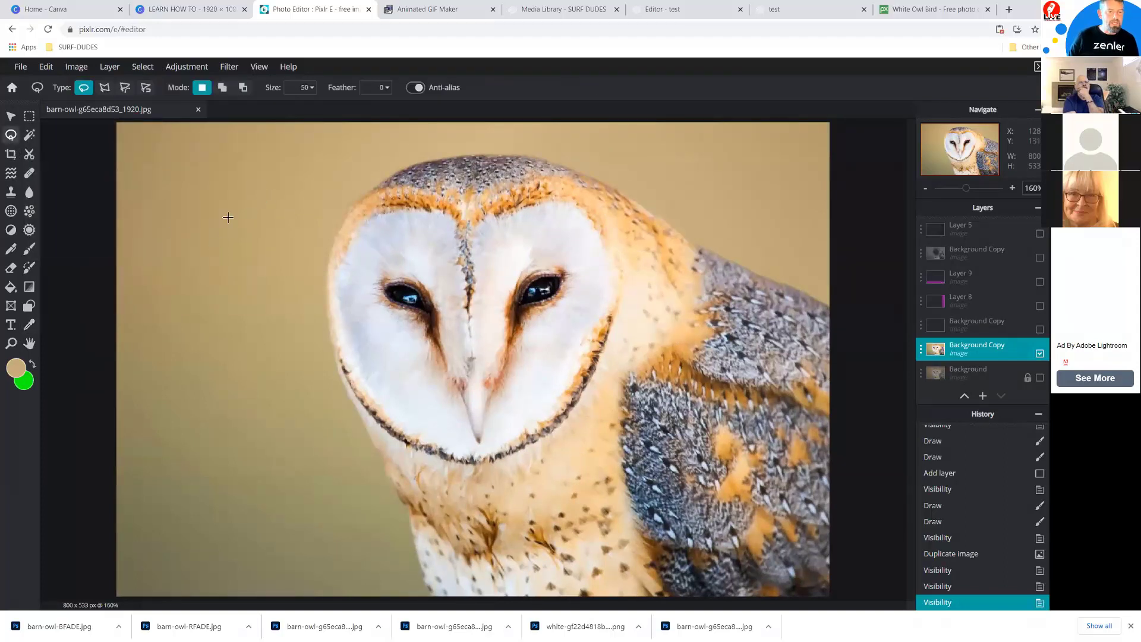
{"action": "mouse_move", "coordinate": [263, 191]}
{"action": "left_mouse_down"}
{"action": "mouse_move", "coordinate": [213, 199]}
{"action": "mouse_move", "coordinate": [194, 242]}
{"action": "mouse_move", "coordinate": [222, 287]}
{"action": "mouse_move", "coordinate": [268, 317]}
{"action": "mouse_move", "coordinate": [293, 284]}
{"action": "mouse_move", "coordinate": [274, 229]}
{"action": "mouse_move", "coordinate": [293, 196]}
{"action": "mouse_move", "coordinate": [272, 184]}
{"action": "left_mouse_up"}
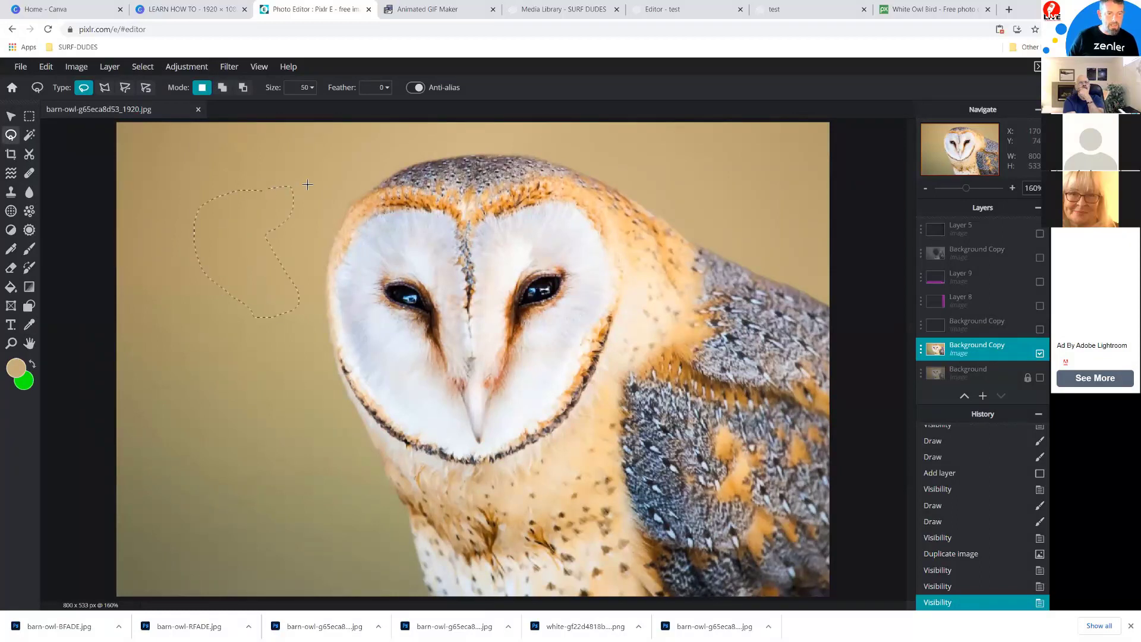
{"action": "key", "text": "Delete"}
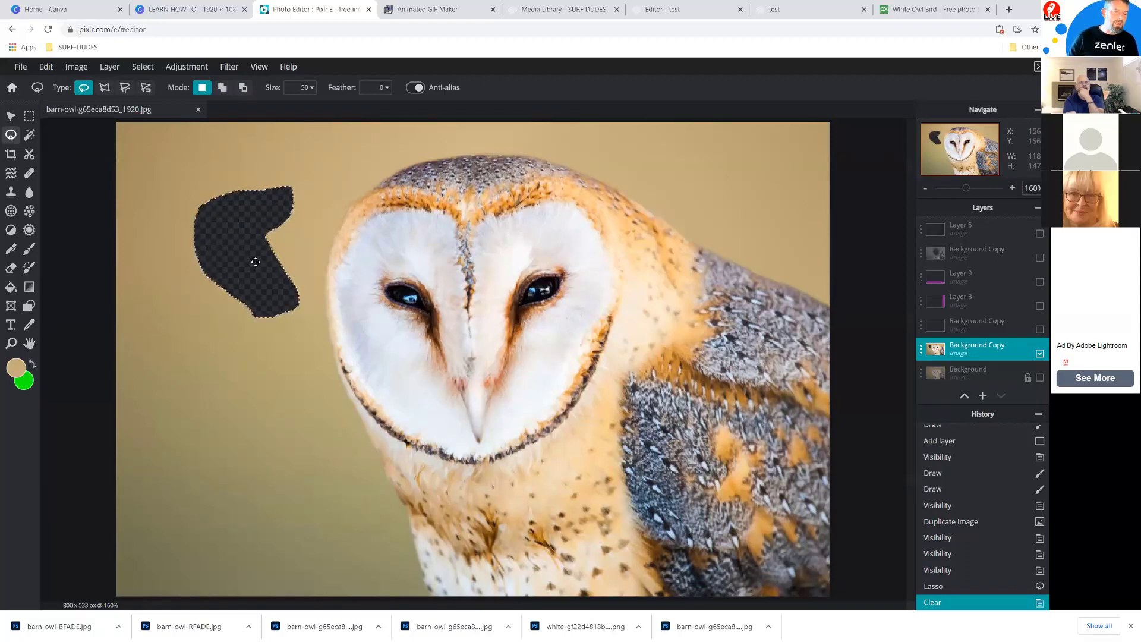
{"action": "left_click", "coordinate": [143, 67]}
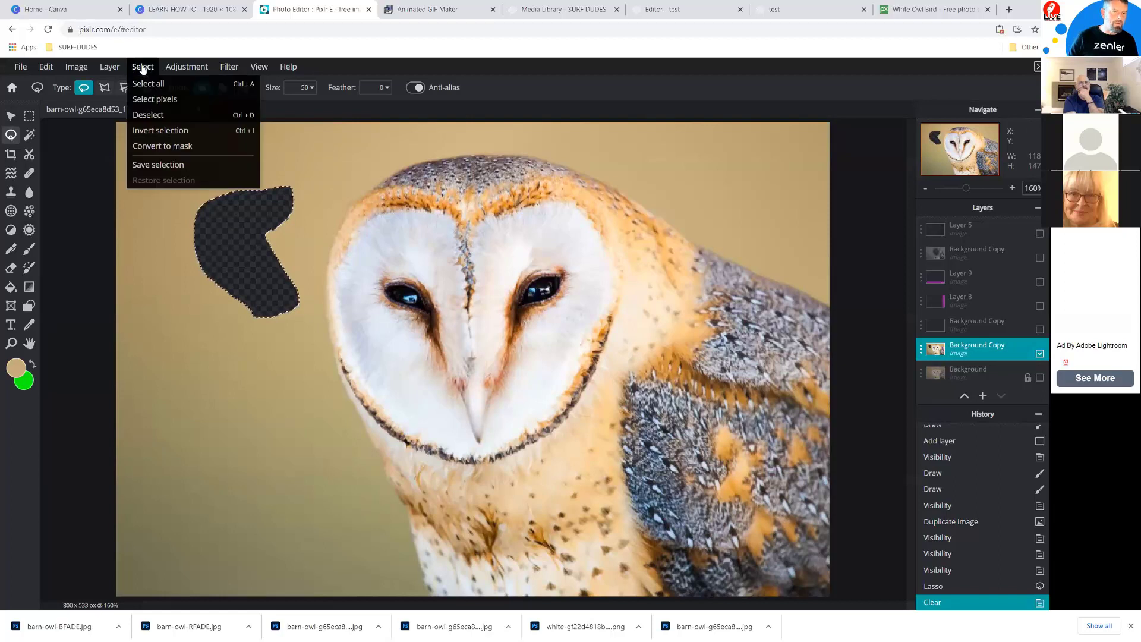
{"action": "left_click", "coordinate": [146, 116]}
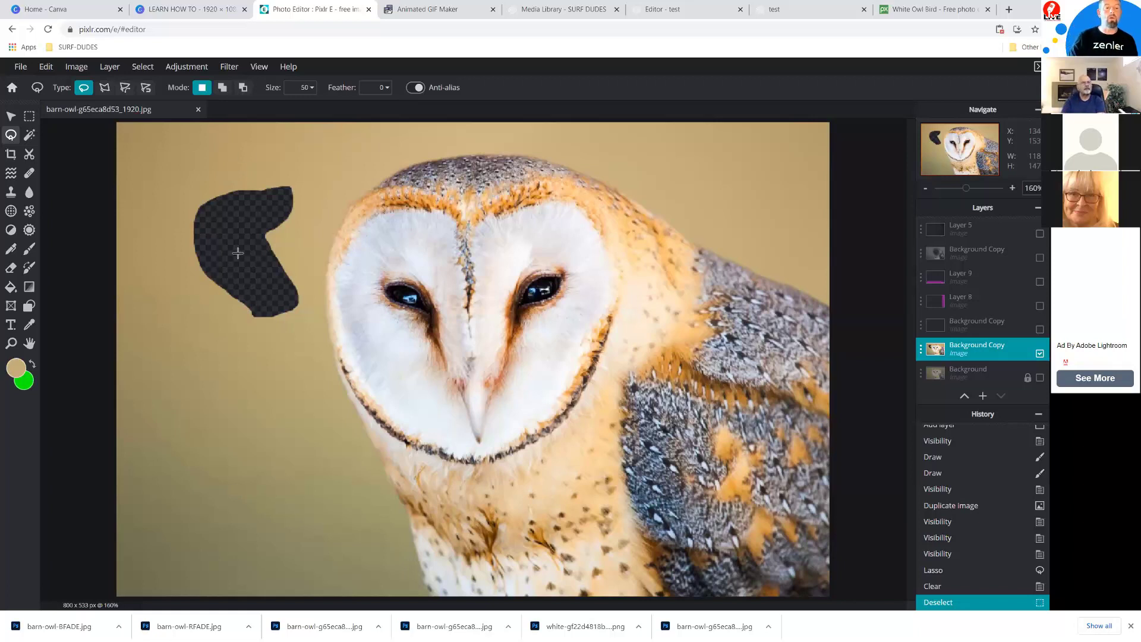
Set the lasso feather to 2, cut an oval patch out of the background below the first hole, and deselect.
{"action": "left_click", "coordinate": [383, 88]}
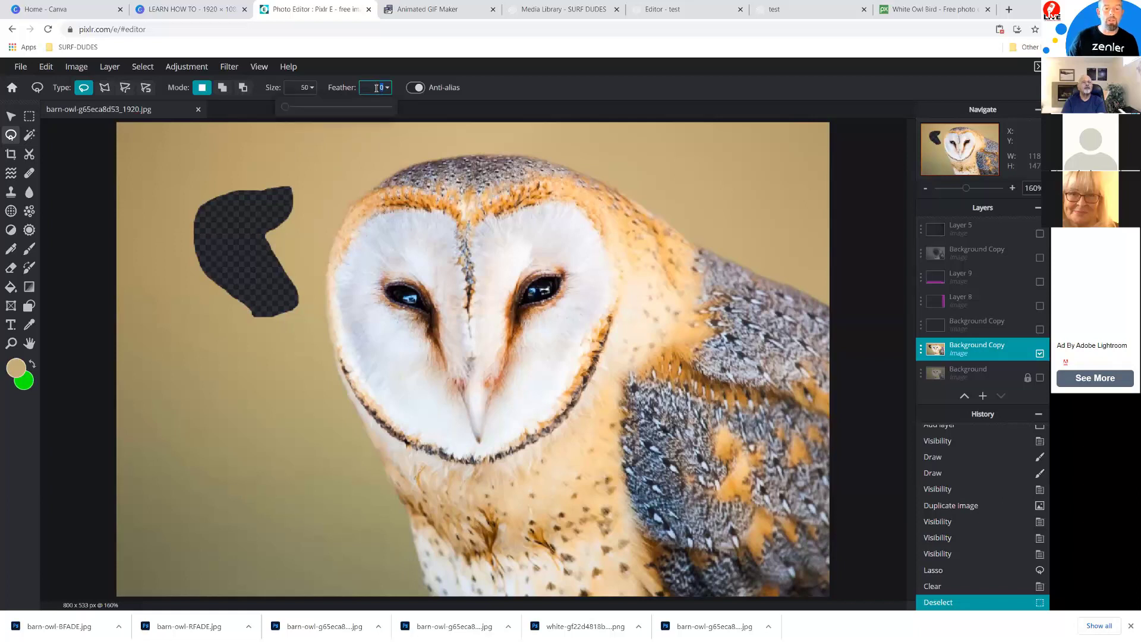
{"action": "type", "text": "2"}
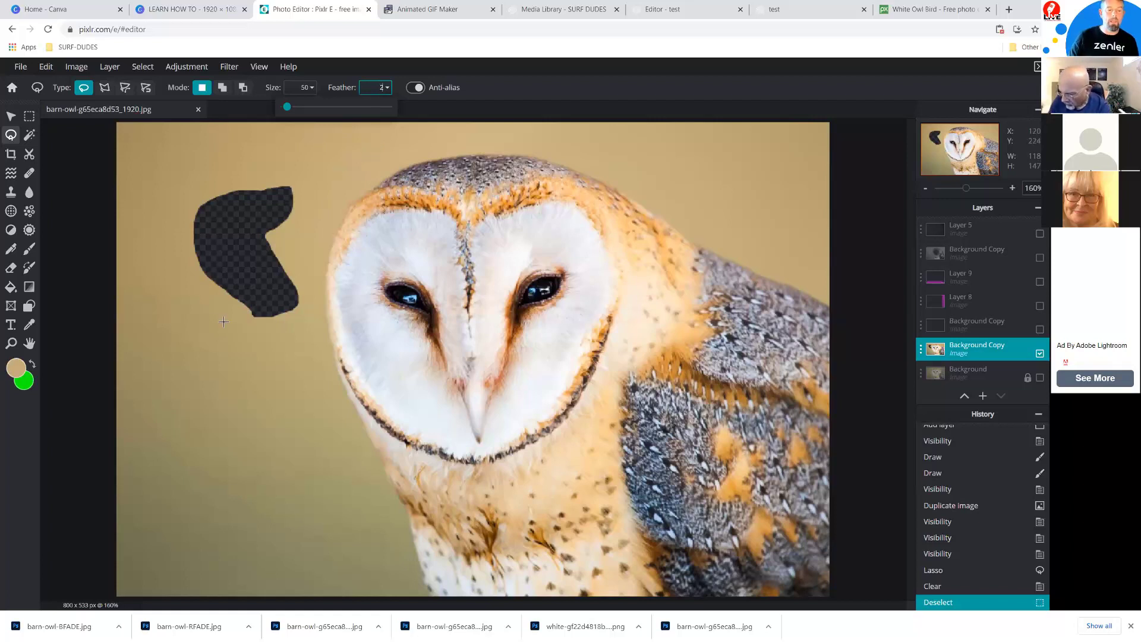
{"action": "mouse_move", "coordinate": [219, 315]}
{"action": "left_mouse_down"}
{"action": "mouse_move", "coordinate": [186, 355]}
{"action": "mouse_move", "coordinate": [216, 409]}
{"action": "left_mouse_up"}
{"action": "left_click_drag", "start_coordinate": [262, 350], "coordinate": [227, 313]}
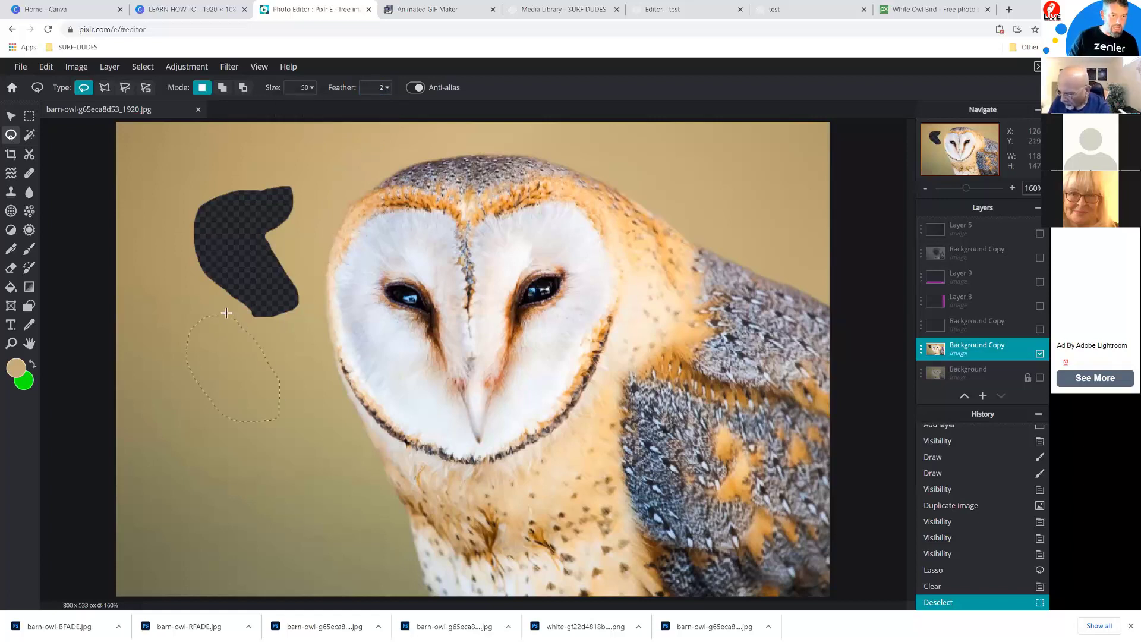
{"action": "key", "text": "Delete"}
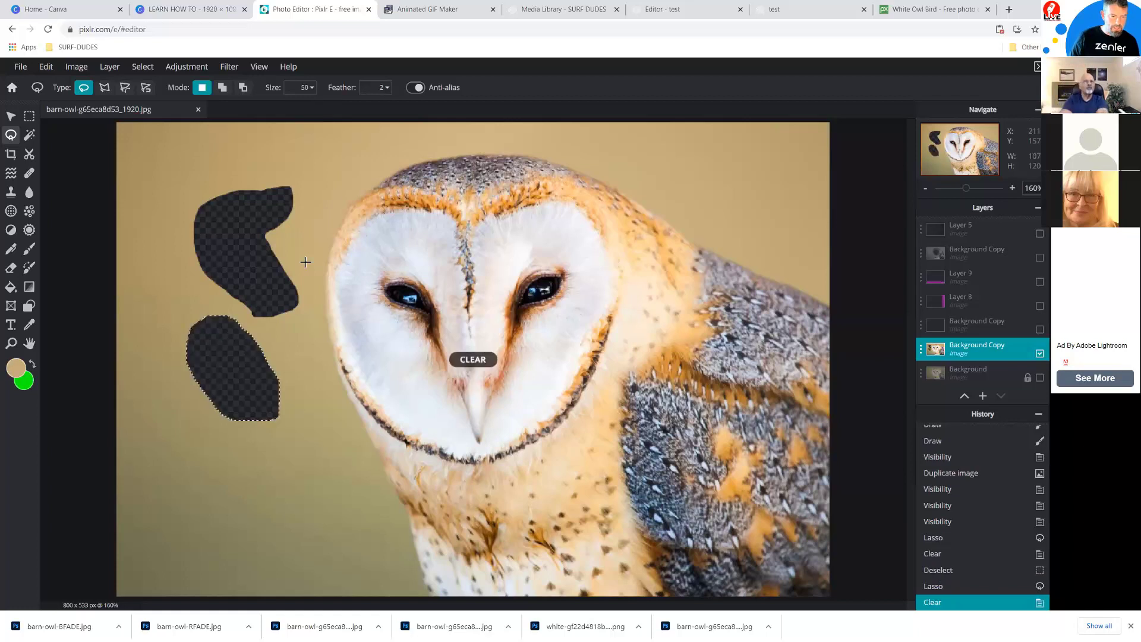
{"action": "key", "text": "ctrl+d"}
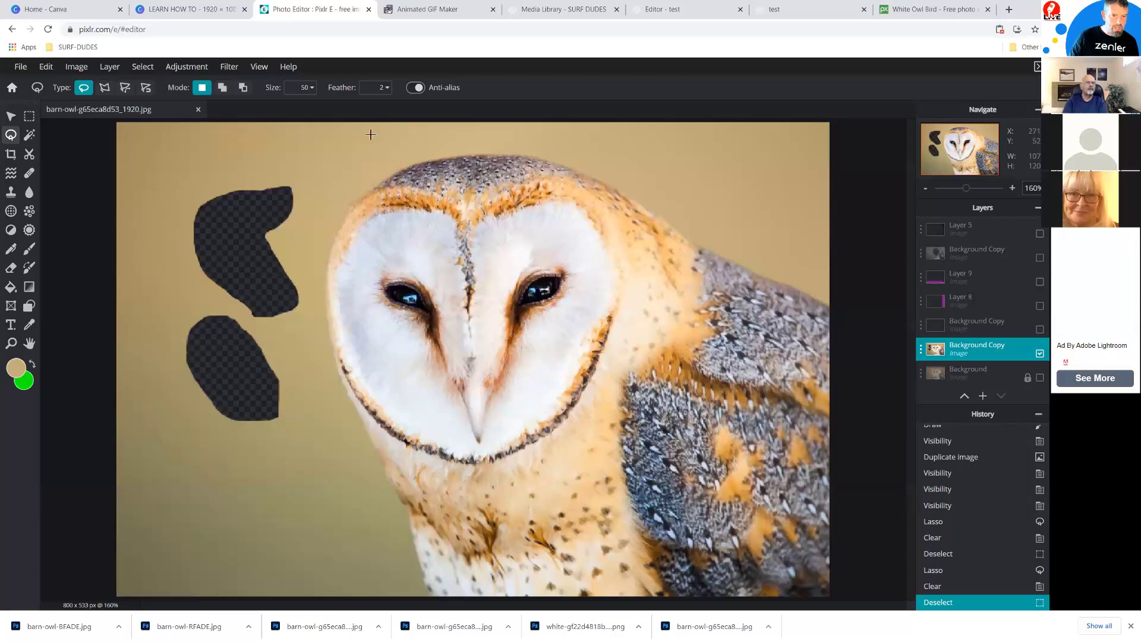
Set the lasso feather to 10, cut a third patch out of the background below the other two holes, and deselect.
{"action": "left_click", "coordinate": [383, 89]}
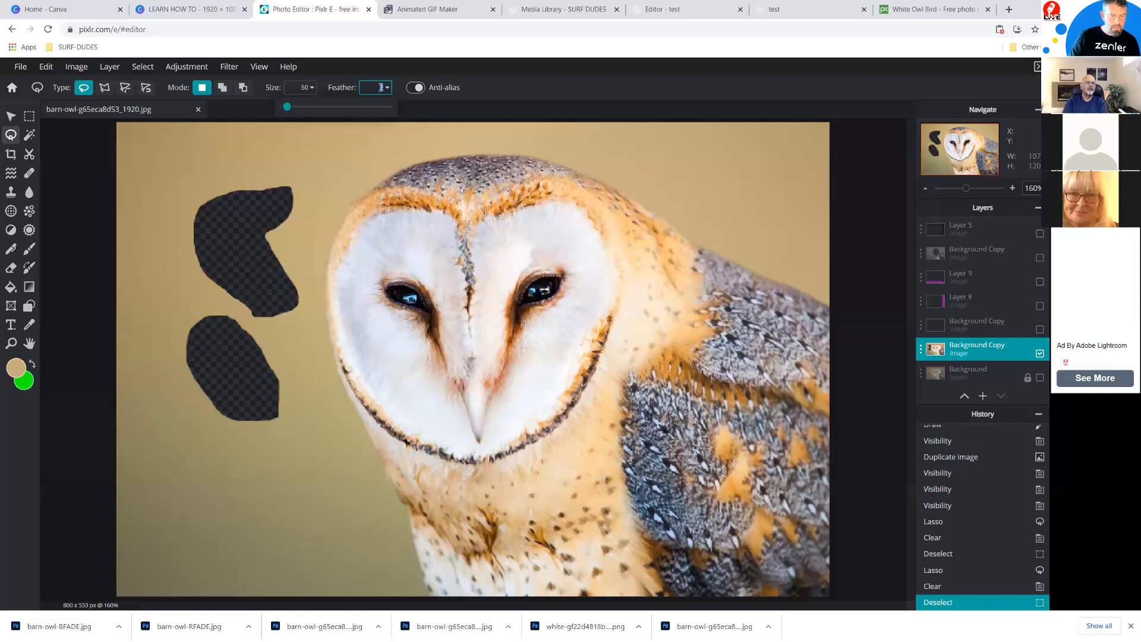
{"action": "type", "text": "10"}
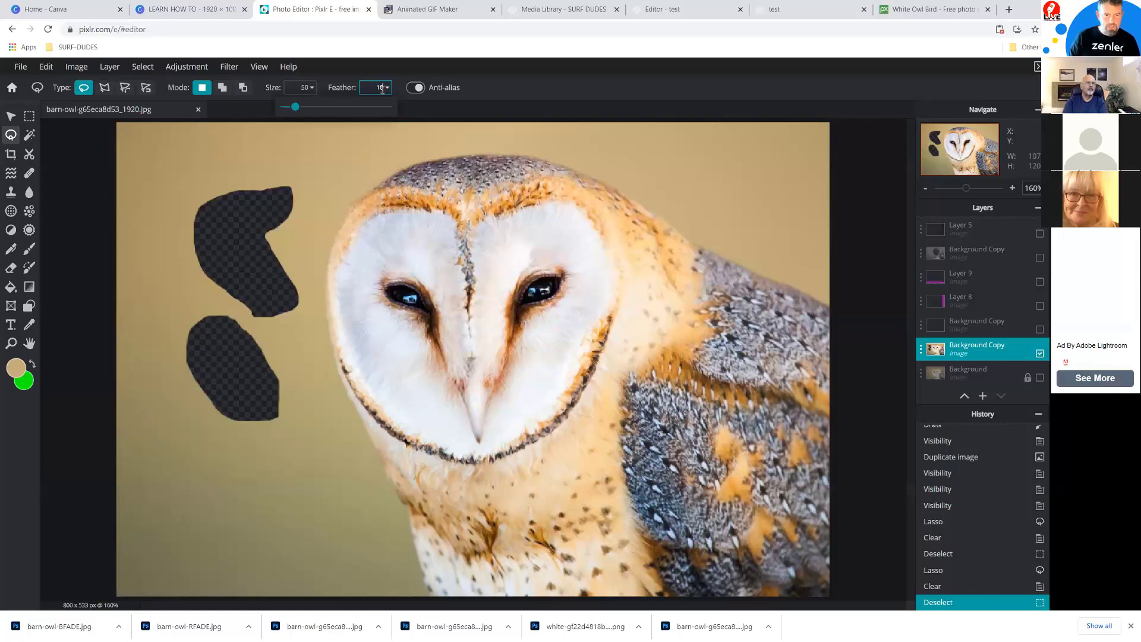
{"action": "left_click", "coordinate": [231, 503]}
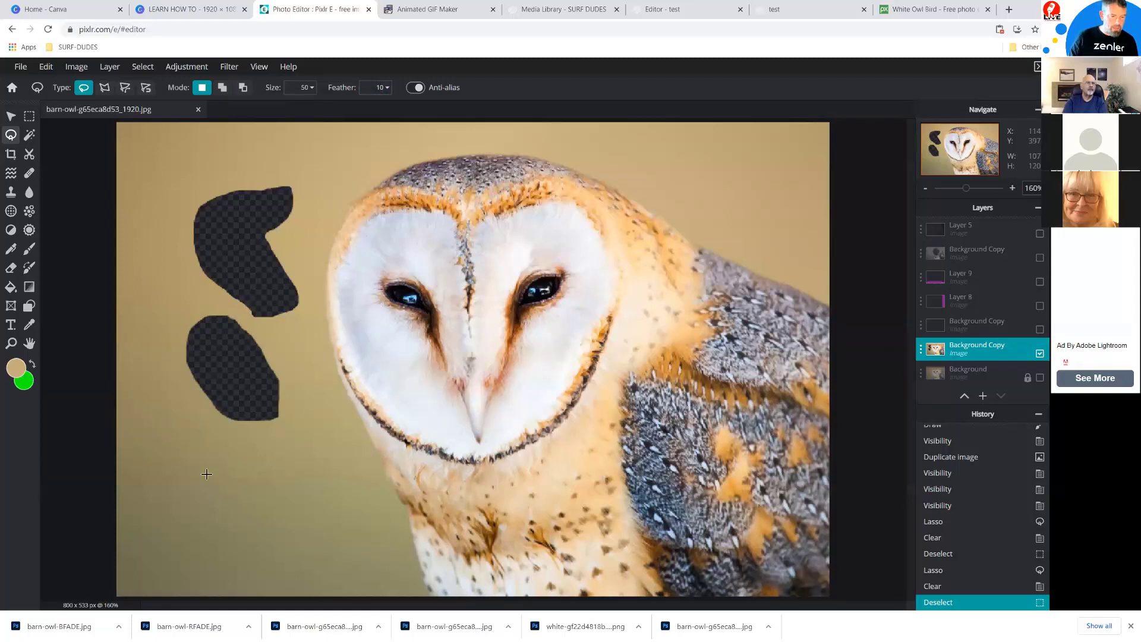
{"action": "left_click_drag", "start_coordinate": [220, 445], "coordinate": [221, 444]}
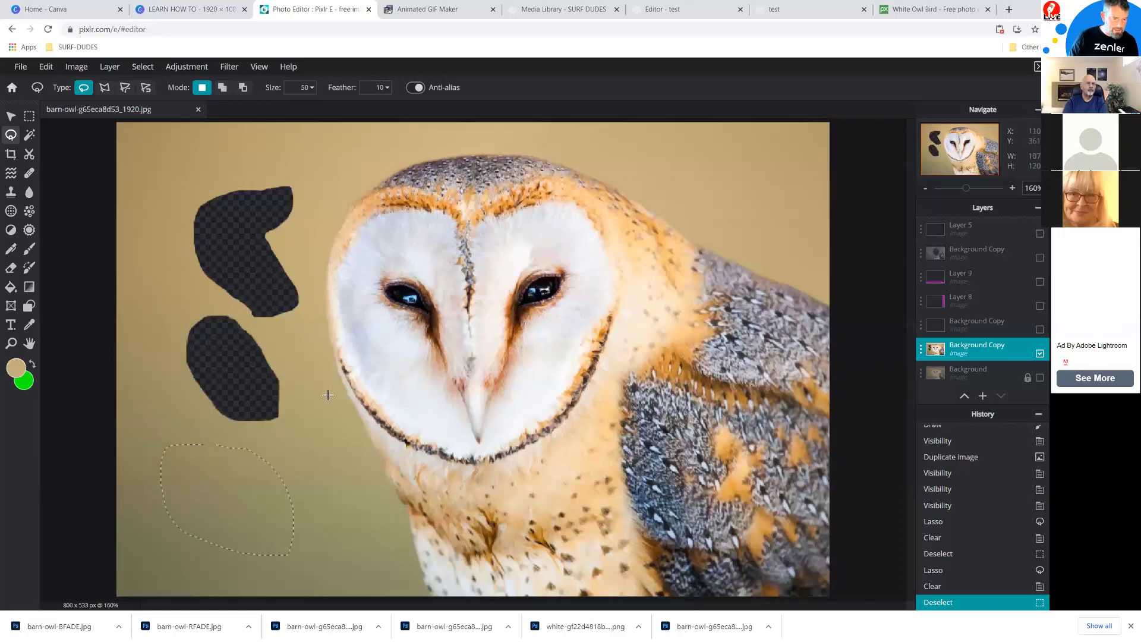
{"action": "key", "text": "Delete"}
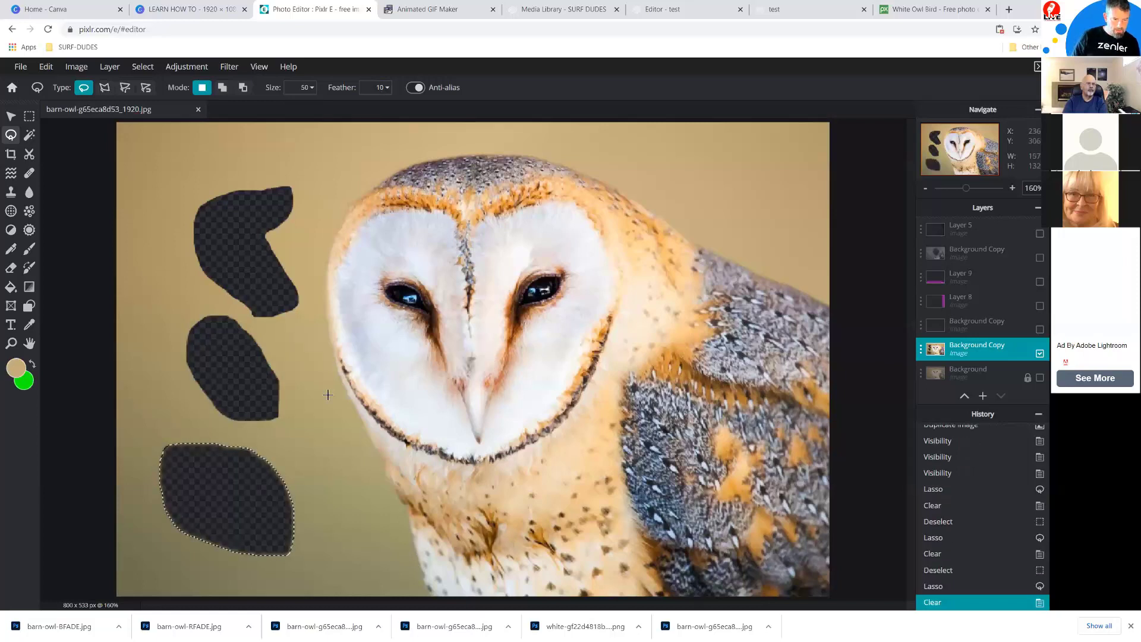
{"action": "key", "text": "ctrl+d"}
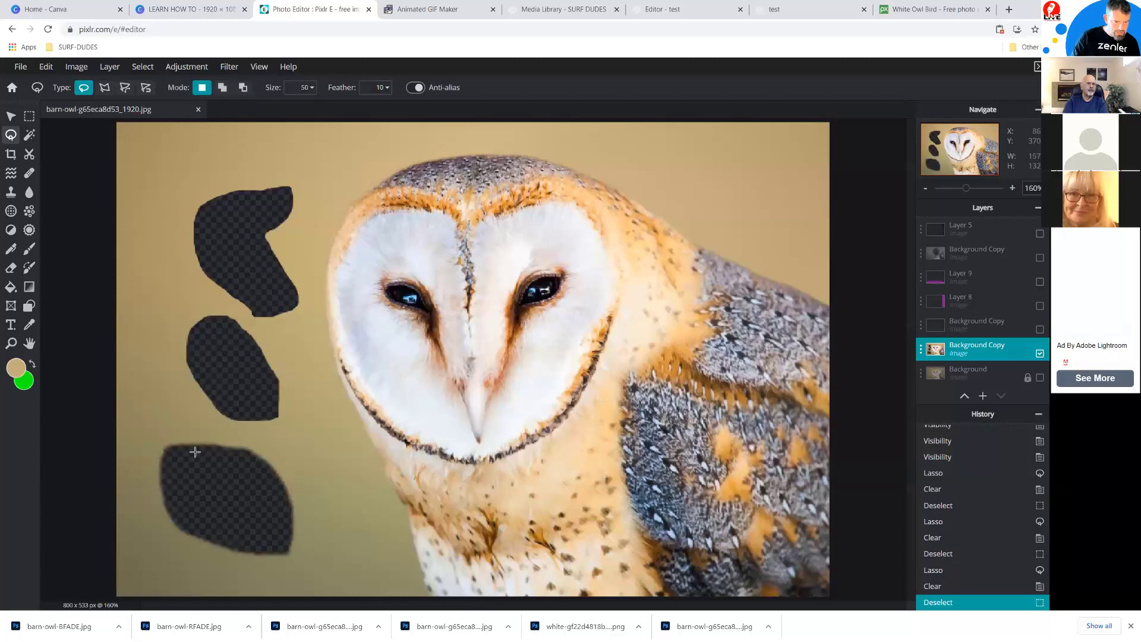
Set the lasso feather to 4, outline the owl's head loosely, and drop the selection.
{"action": "left_click", "coordinate": [382, 88]}
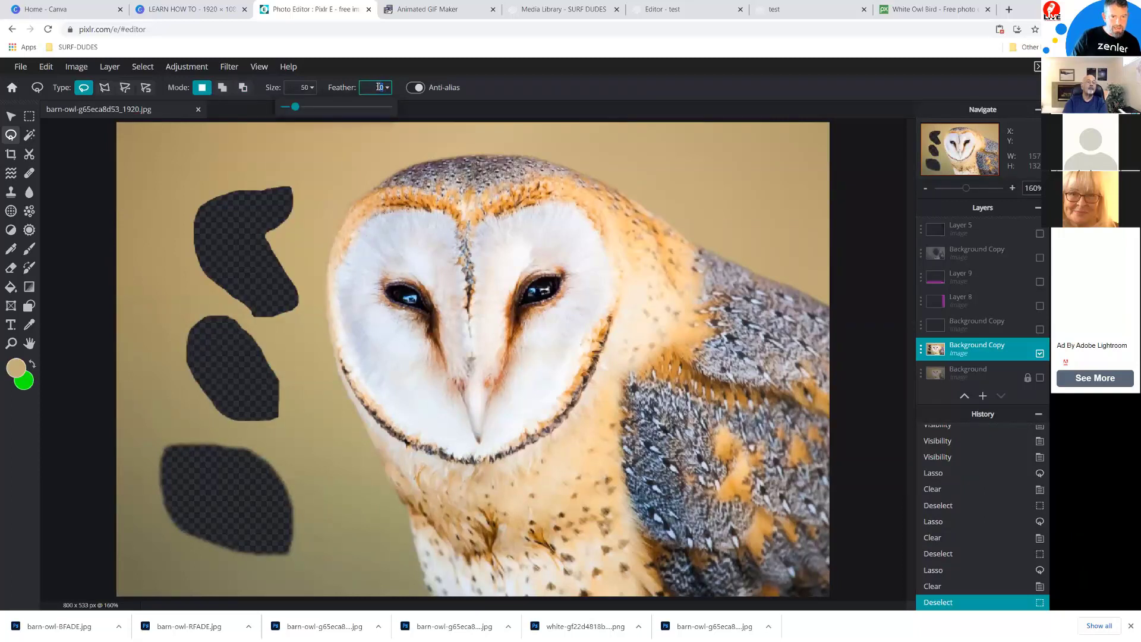
{"action": "left_click", "coordinate": [411, 130]}
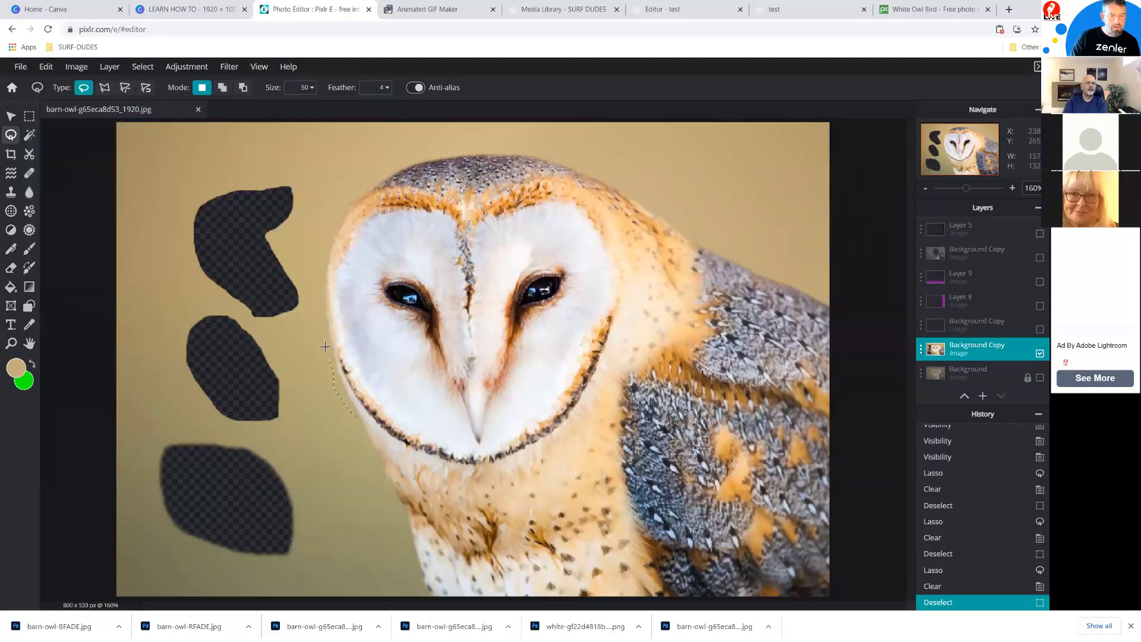
{"action": "mouse_move", "coordinate": [514, 143]}
{"action": "left_mouse_down"}
{"action": "mouse_move", "coordinate": [603, 171]}
{"action": "mouse_move", "coordinate": [677, 225]}
{"action": "left_mouse_up"}
{"action": "mouse_move", "coordinate": [697, 292]}
{"action": "left_mouse_down"}
{"action": "mouse_move", "coordinate": [679, 349]}
{"action": "mouse_move", "coordinate": [593, 467]}
{"action": "mouse_move", "coordinate": [532, 509]}
{"action": "mouse_move", "coordinate": [436, 506]}
{"action": "mouse_move", "coordinate": [393, 484]}
{"action": "mouse_move", "coordinate": [356, 418]}
{"action": "left_mouse_up"}
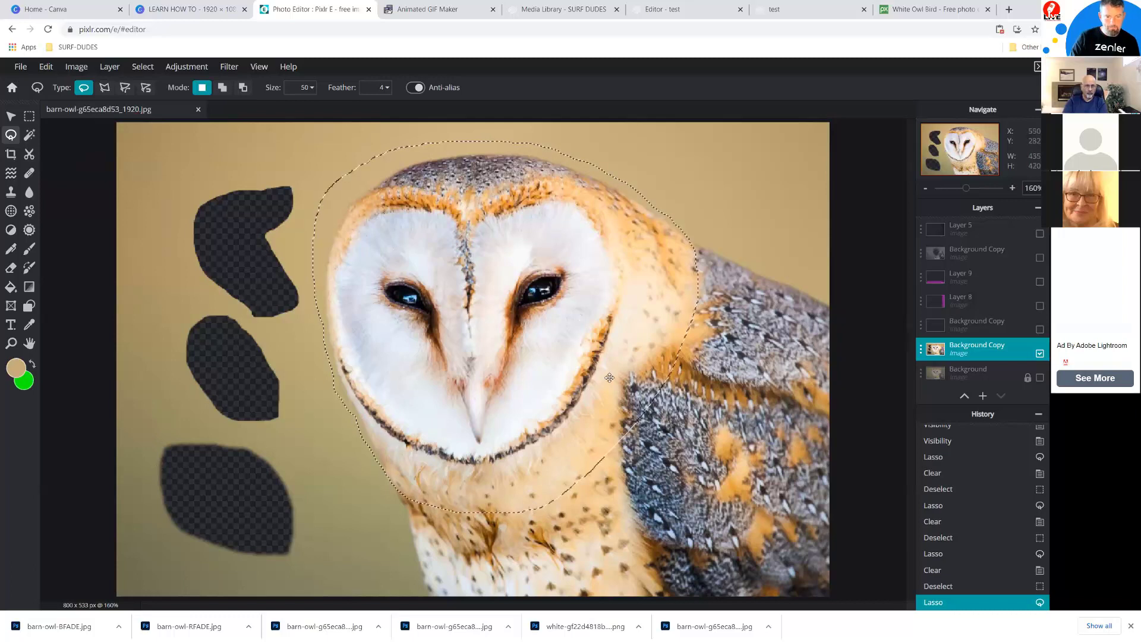
{"action": "key", "text": "alt"}
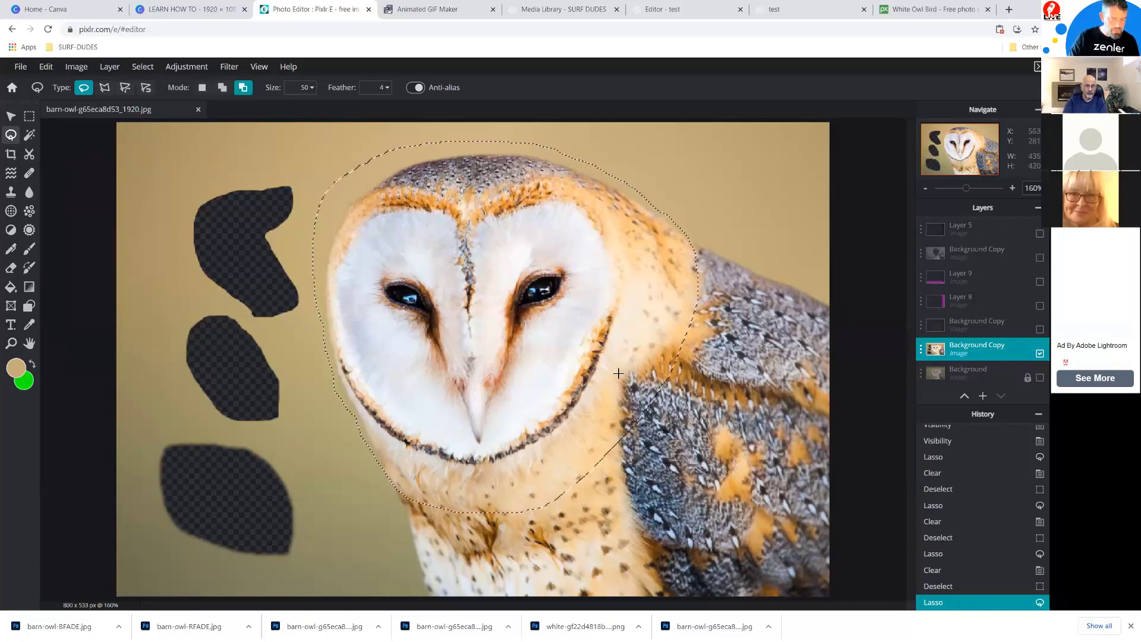
{"action": "key", "text": "ctrl+d"}
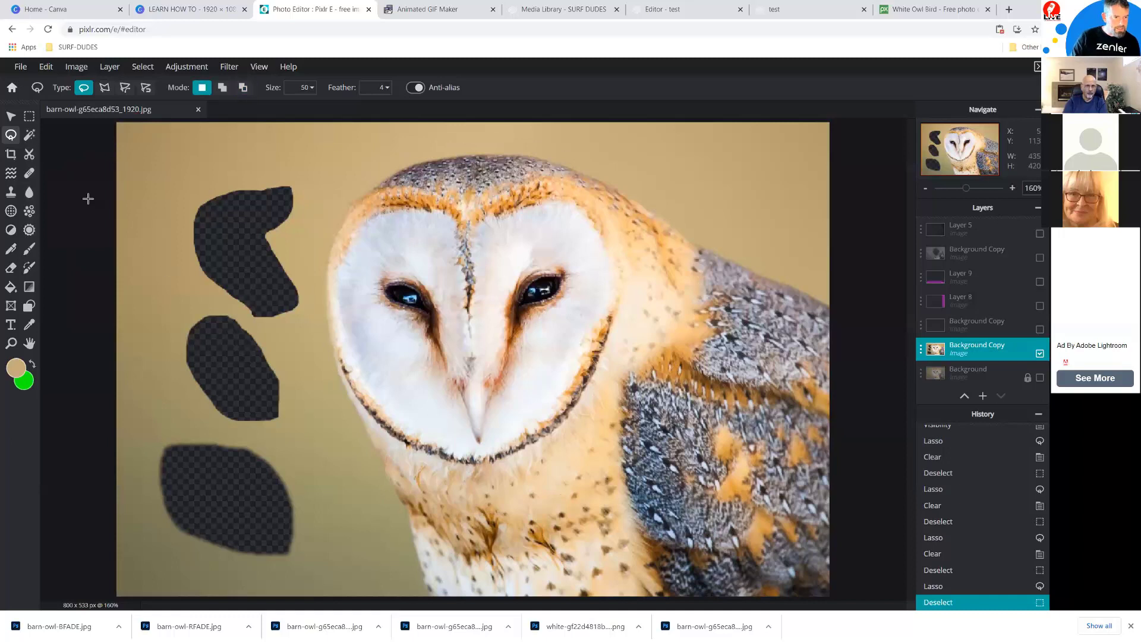
Try a Magic Wand selection of the tan background with tolerance 32 and contiguous on, and deselect it.
{"action": "left_click", "coordinate": [36, 135]}
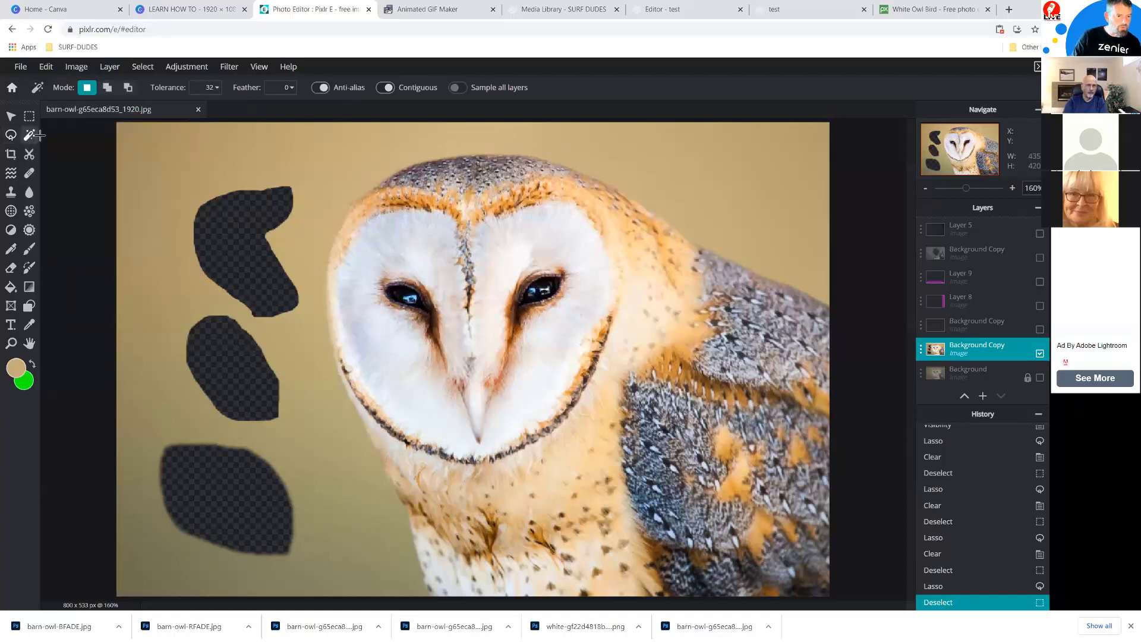
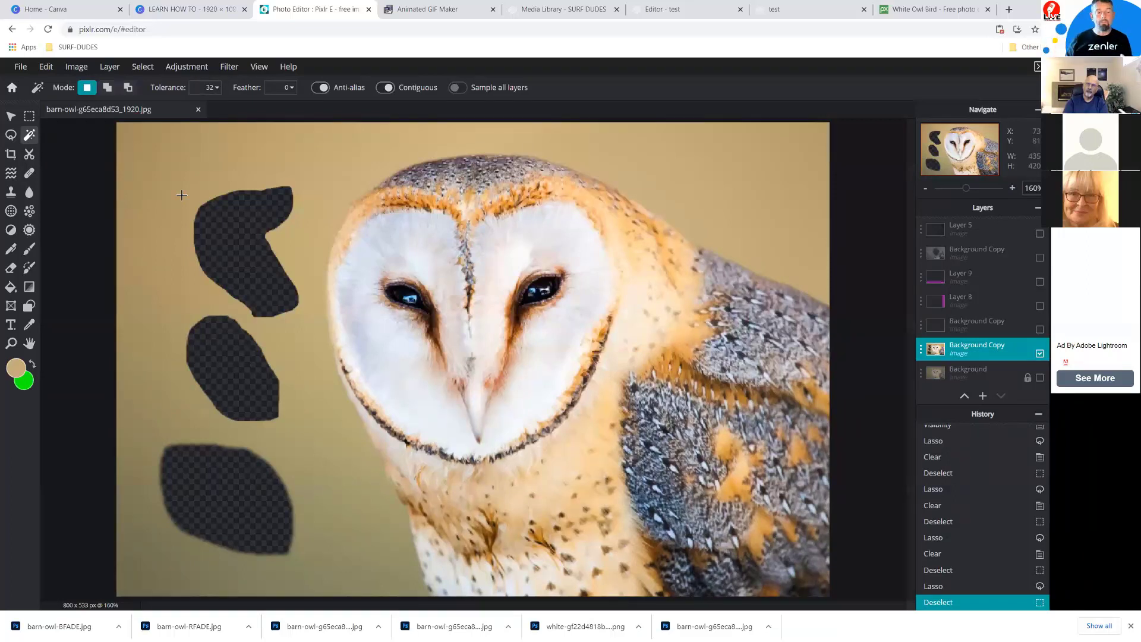
{"action": "left_click", "coordinate": [229, 162]}
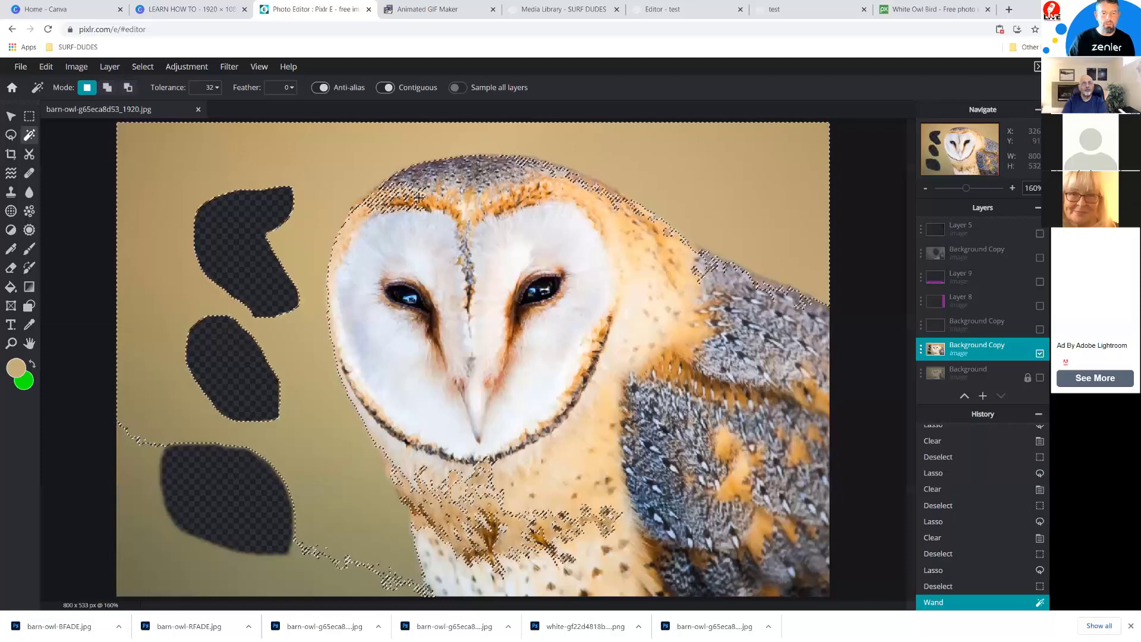
{"action": "left_click", "coordinate": [224, 86]}
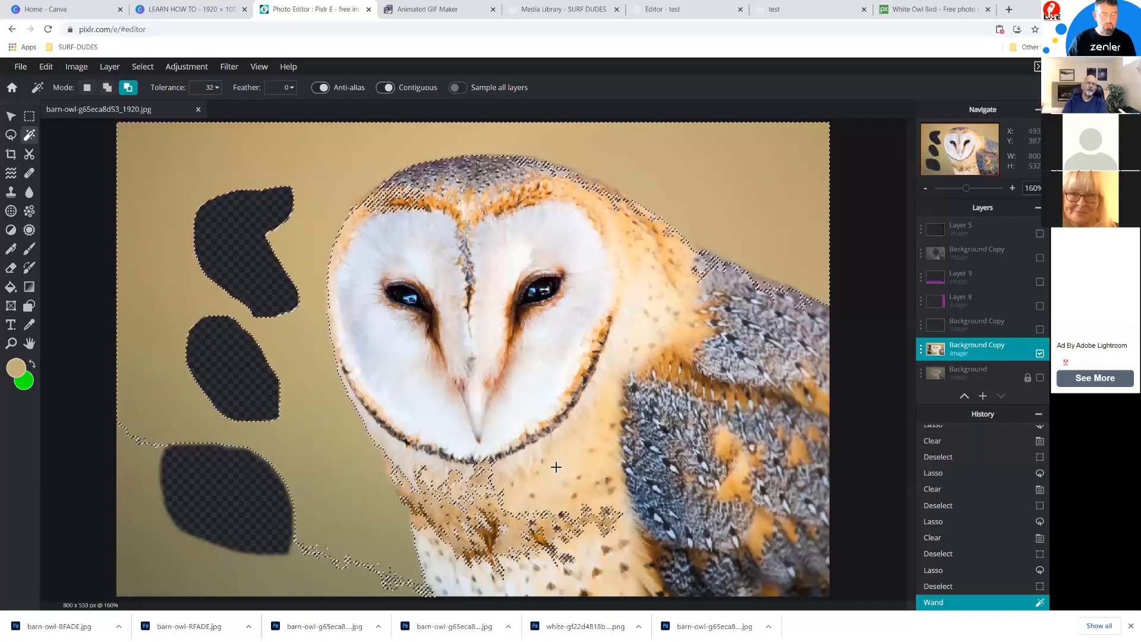
{"action": "key", "text": "ctrl+d"}
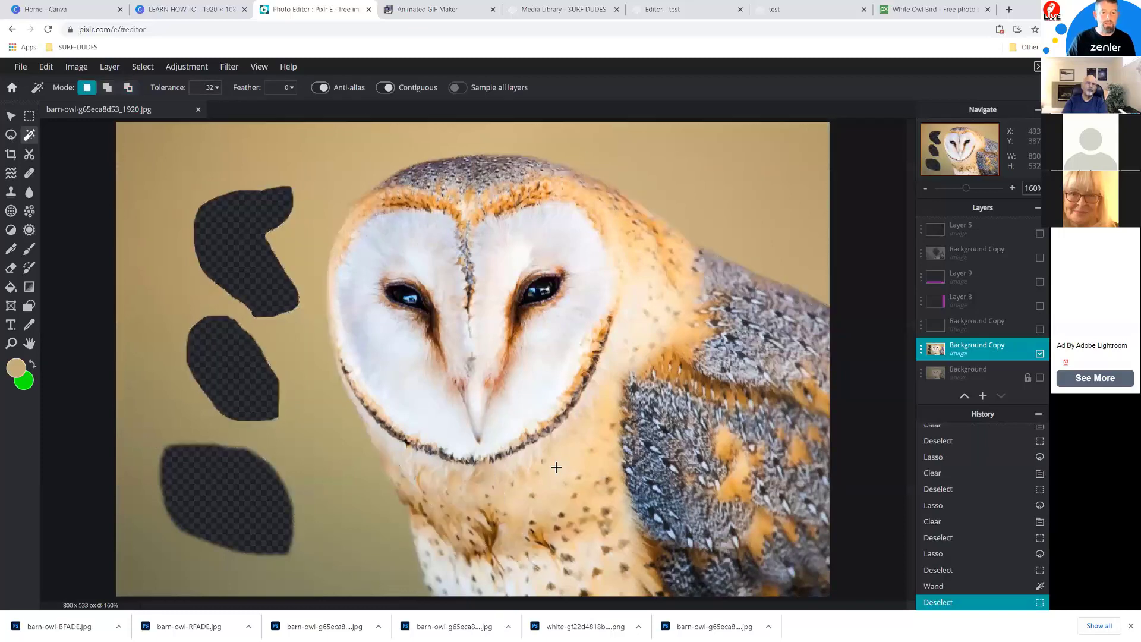
Set the Magic Wand tolerance to 8 and select the tan background just above the first hole.
{"action": "left_click", "coordinate": [203, 86]}
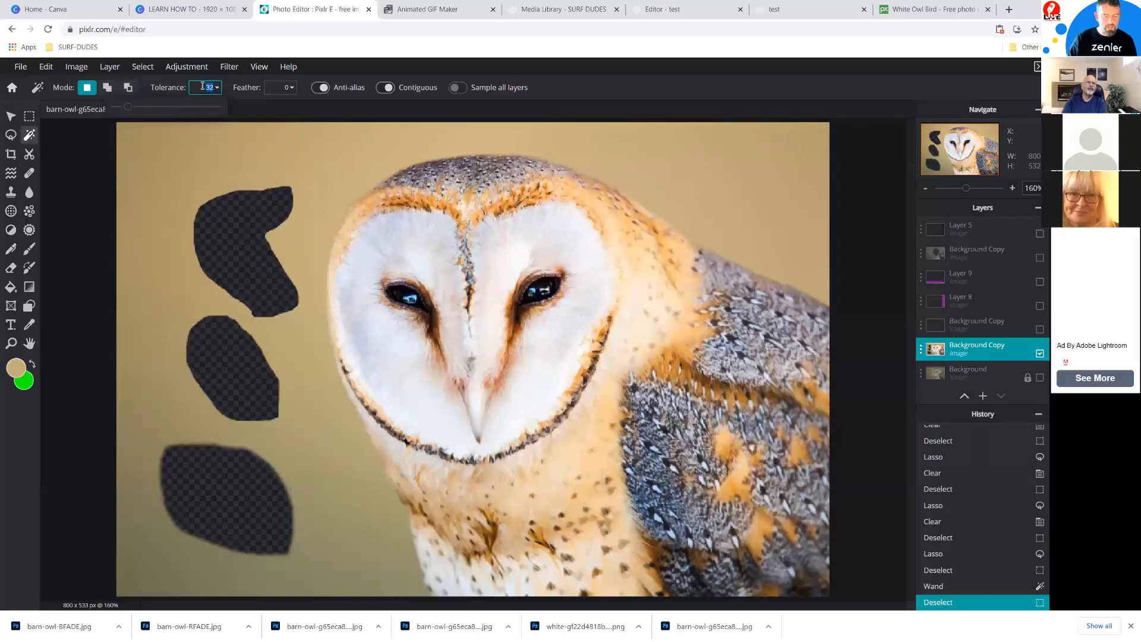
{"action": "type", "text": "8"}
{"action": "left_click", "coordinate": [268, 168]}
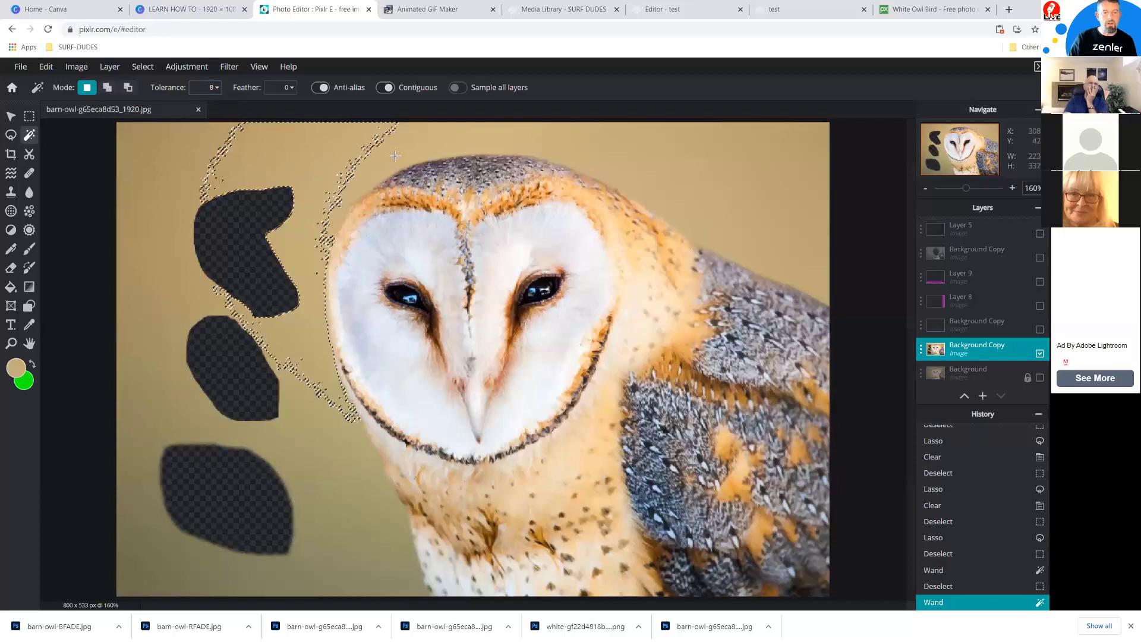
Add the remaining patches of tan background around the owl to the Magic Wand selection in add mode.
{"action": "left_click", "coordinate": [107, 89]}
{"action": "left_click", "coordinate": [432, 147]}
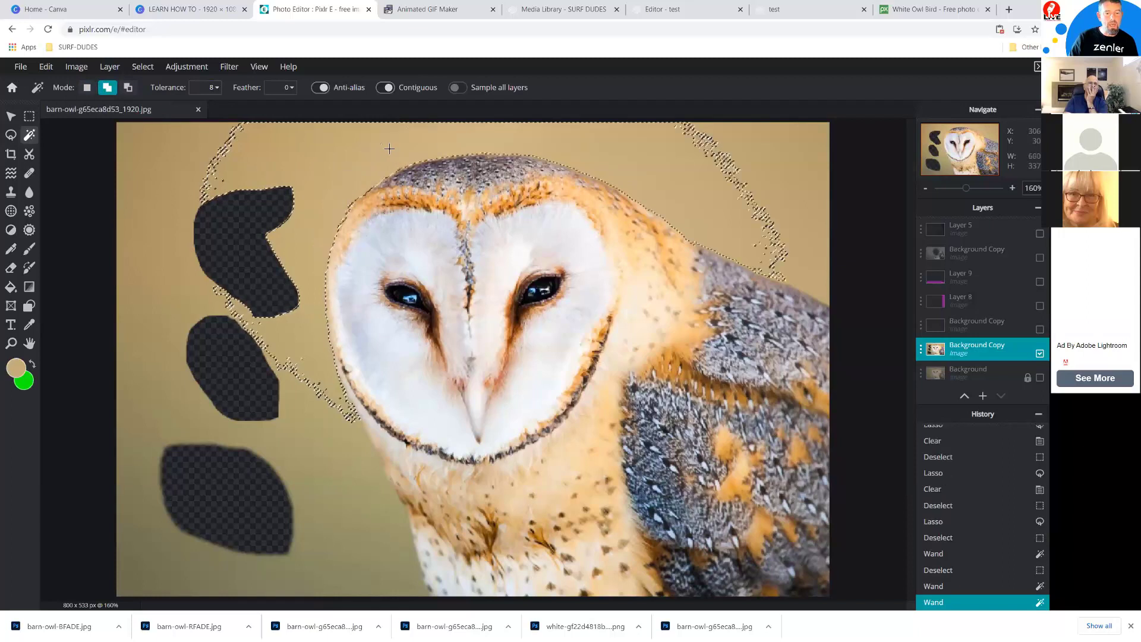
{"action": "left_click", "coordinate": [810, 209]}
{"action": "left_click", "coordinate": [350, 509]}
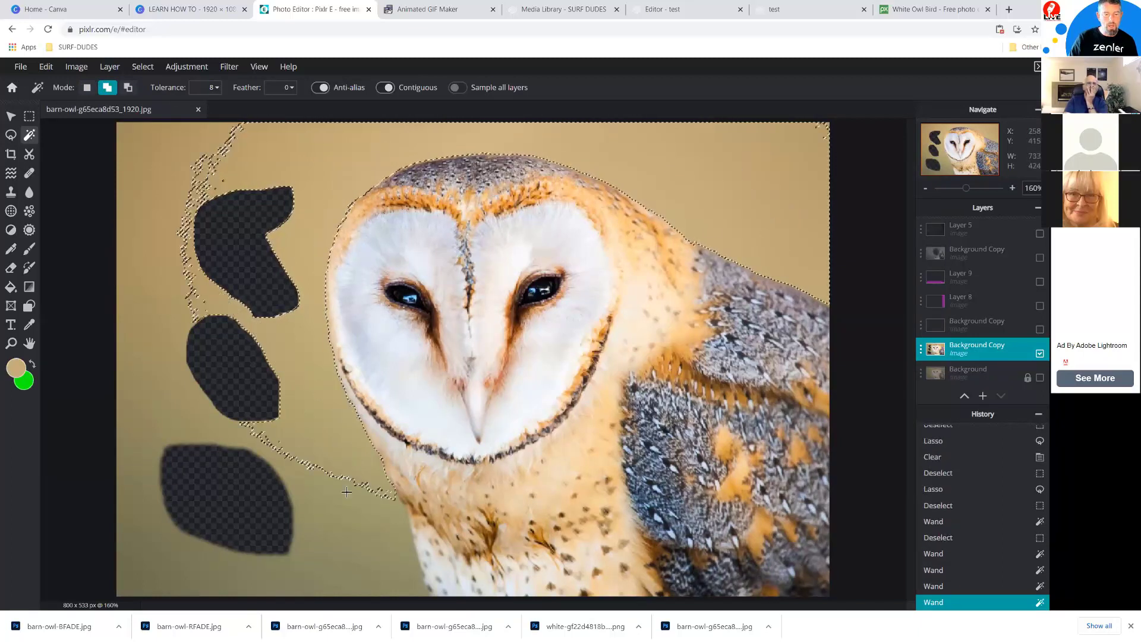
{"action": "left_click", "coordinate": [356, 543]}
{"action": "left_click", "coordinate": [324, 578]}
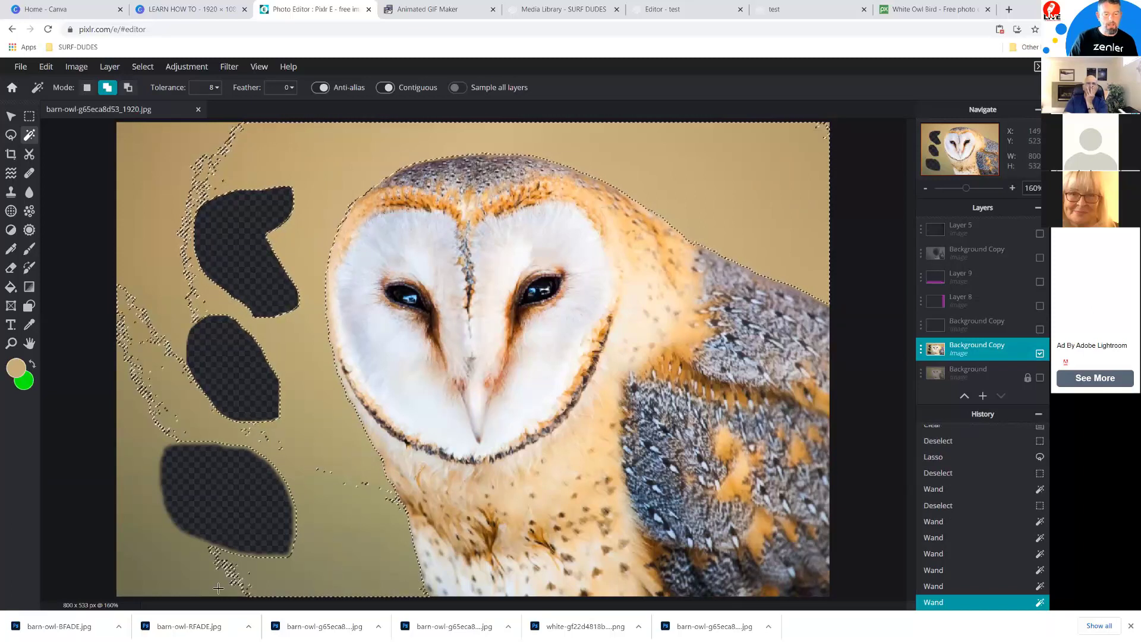
{"action": "left_click", "coordinate": [319, 535]}
{"action": "left_click", "coordinate": [126, 269]}
{"action": "left_click", "coordinate": [116, 242]}
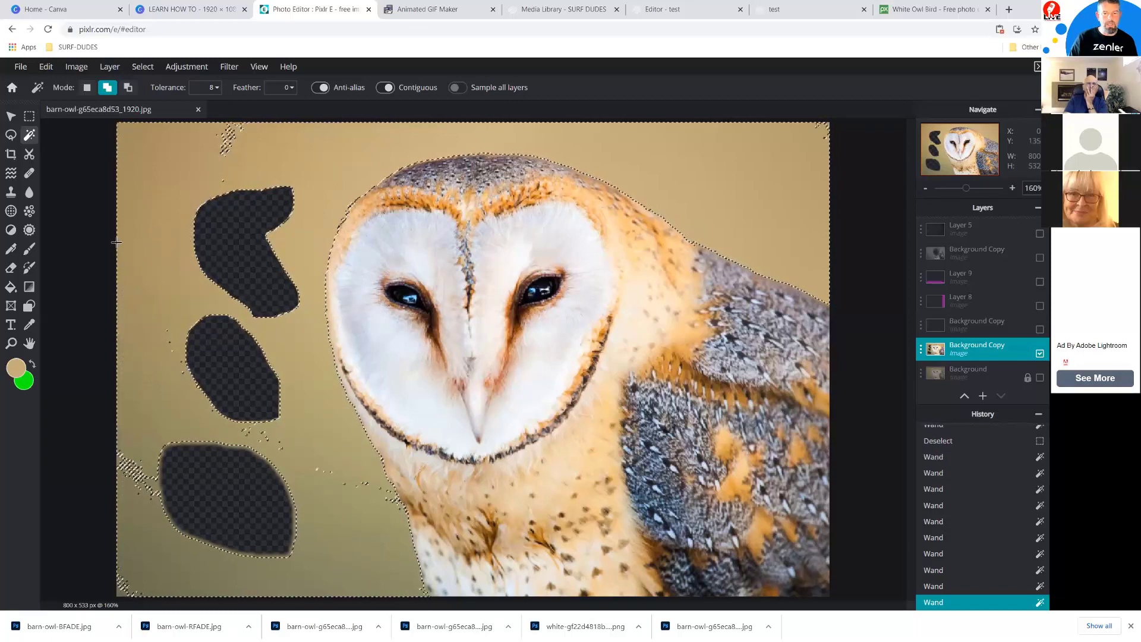
Clear the selected background and deselect, undo the clearing, and drop the selection.
{"action": "key", "text": "Delete"}
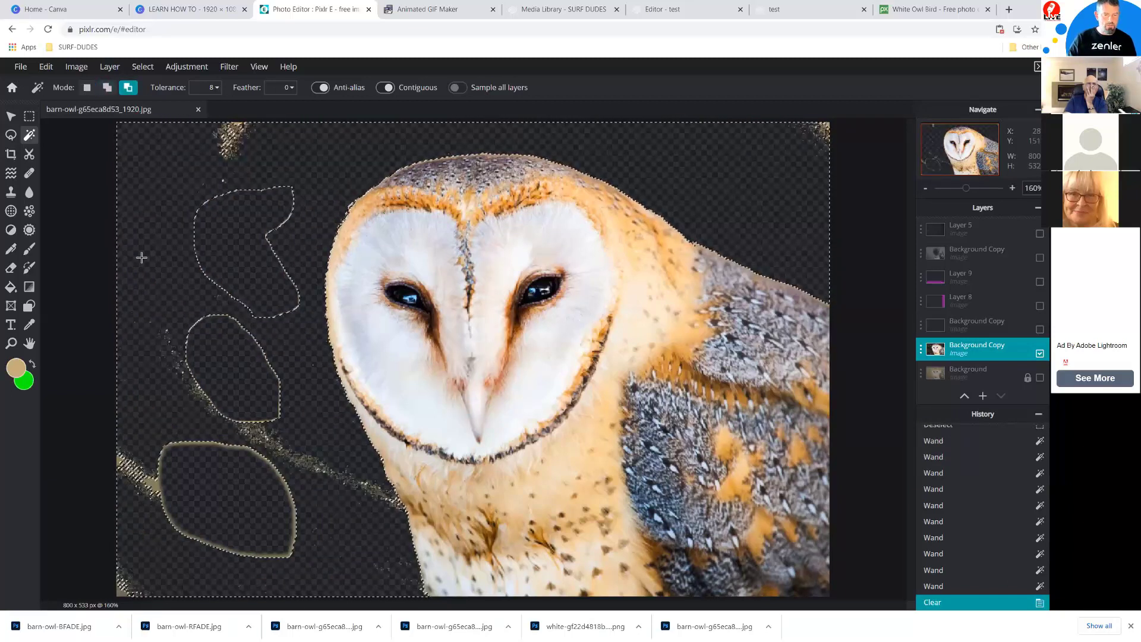
{"action": "key", "text": "ctrl+d"}
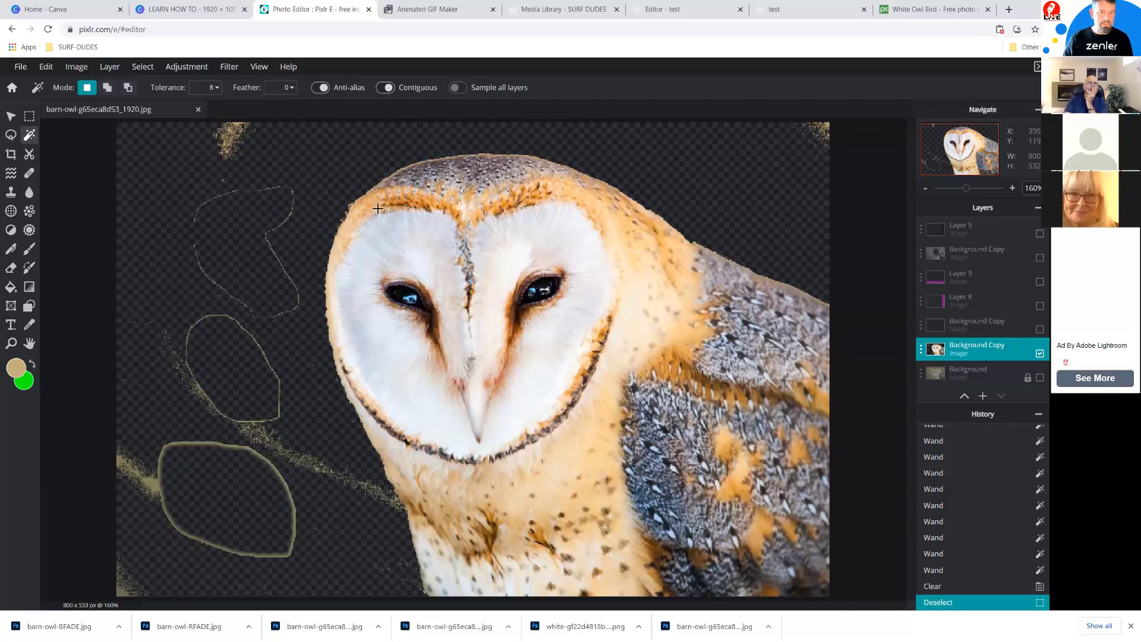
{"action": "key", "text": "alt"}
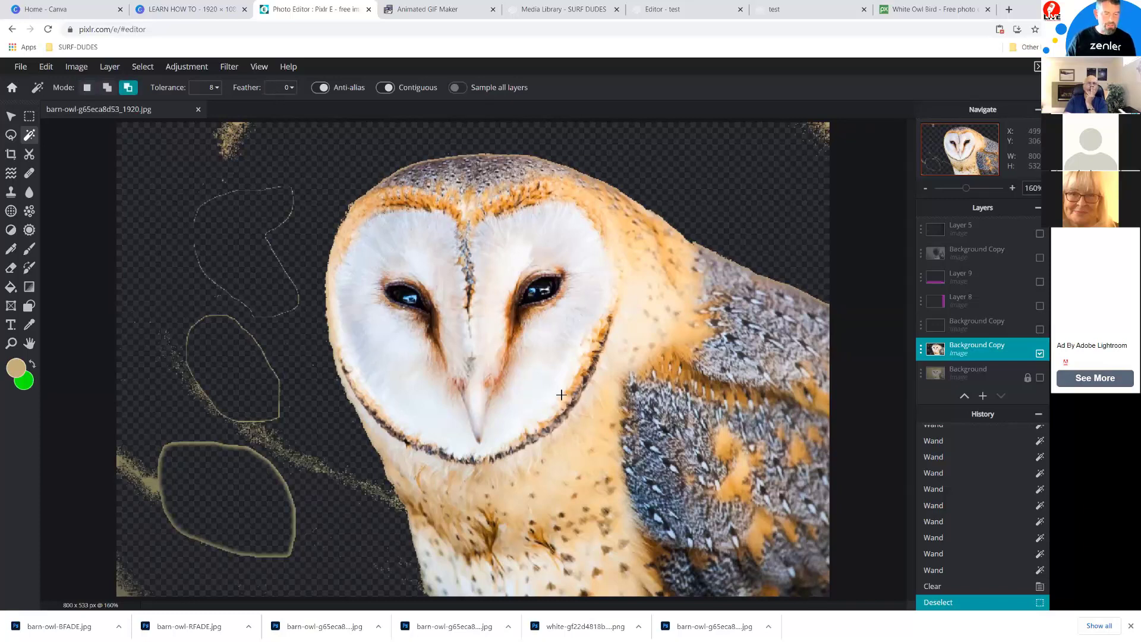
{"action": "key", "text": "ctrl+z"}
{"action": "key", "text": "ctrl+z"}
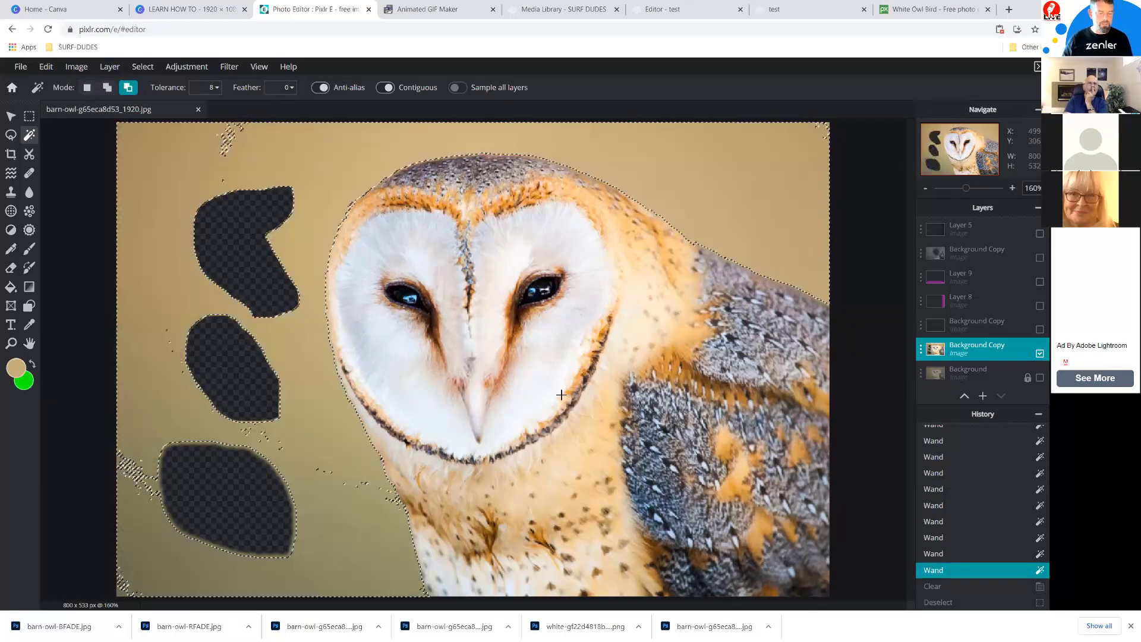
{"action": "key", "text": "ctrl+d"}
Set the Magic Wand feather to 4 and select the background around the owl's outline, adding patch after patch.
{"action": "left_click", "coordinate": [288, 88]}
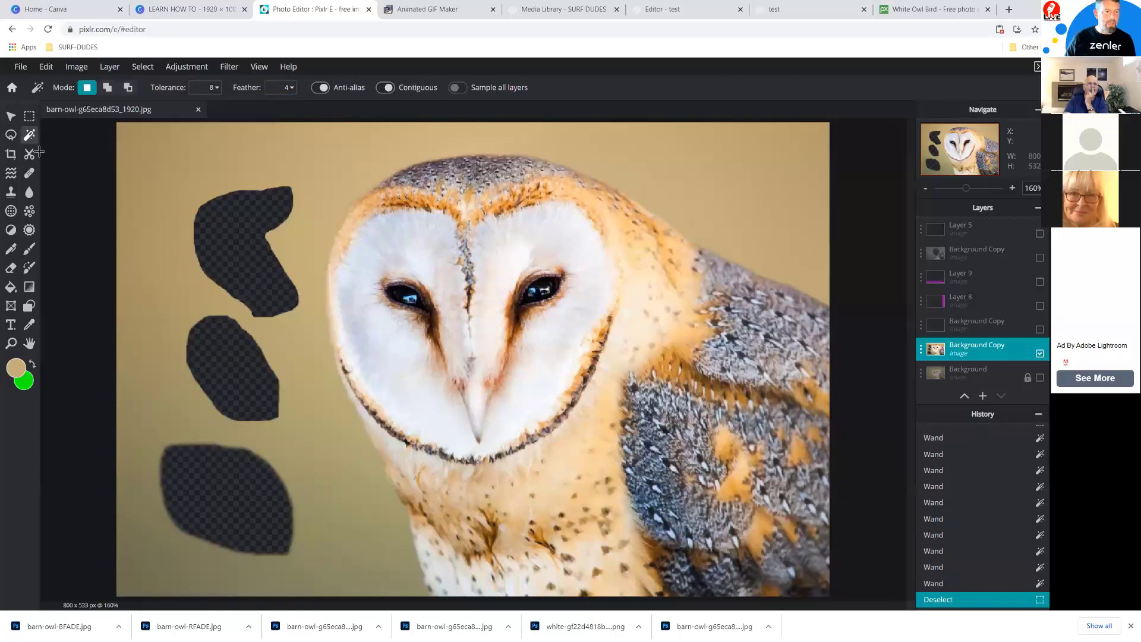
{"action": "left_click", "coordinate": [243, 173]}
{"action": "left_click", "coordinate": [553, 151], "text": "shift"}
{"action": "left_click", "coordinate": [811, 279]}
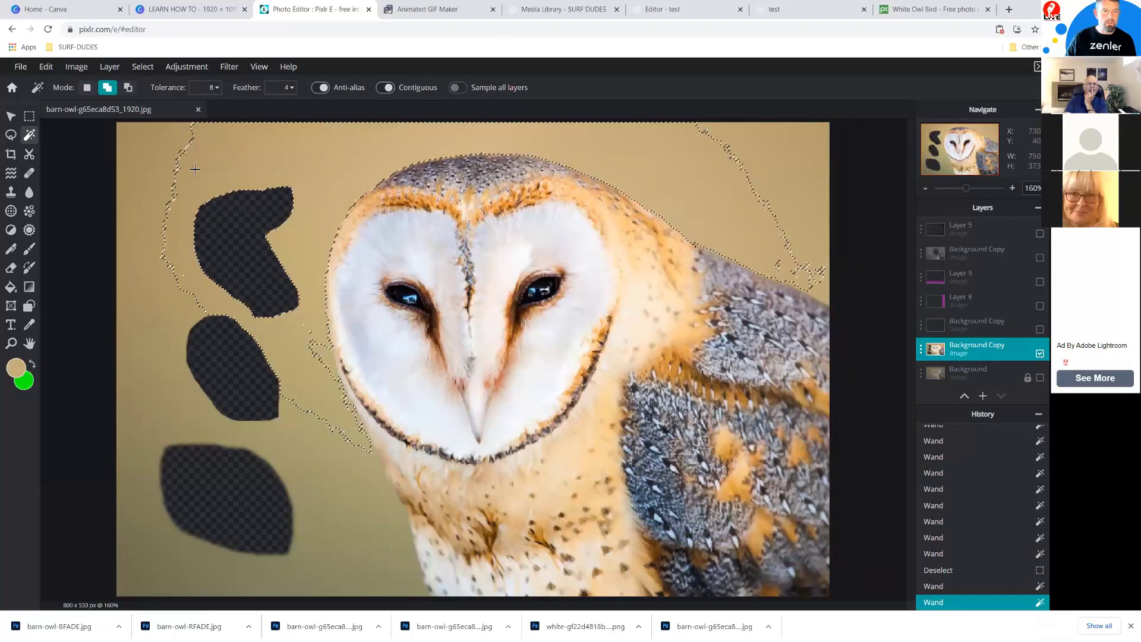
{"action": "left_click", "coordinate": [324, 356]}
{"action": "left_click", "coordinate": [327, 507]}
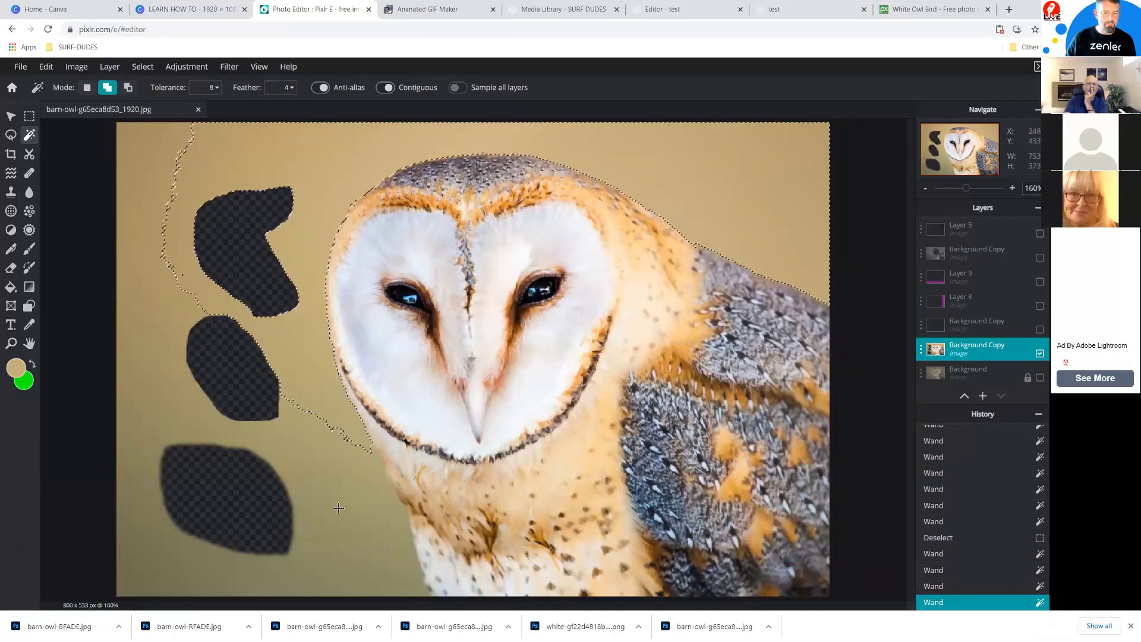
{"action": "left_click", "coordinate": [353, 468]}
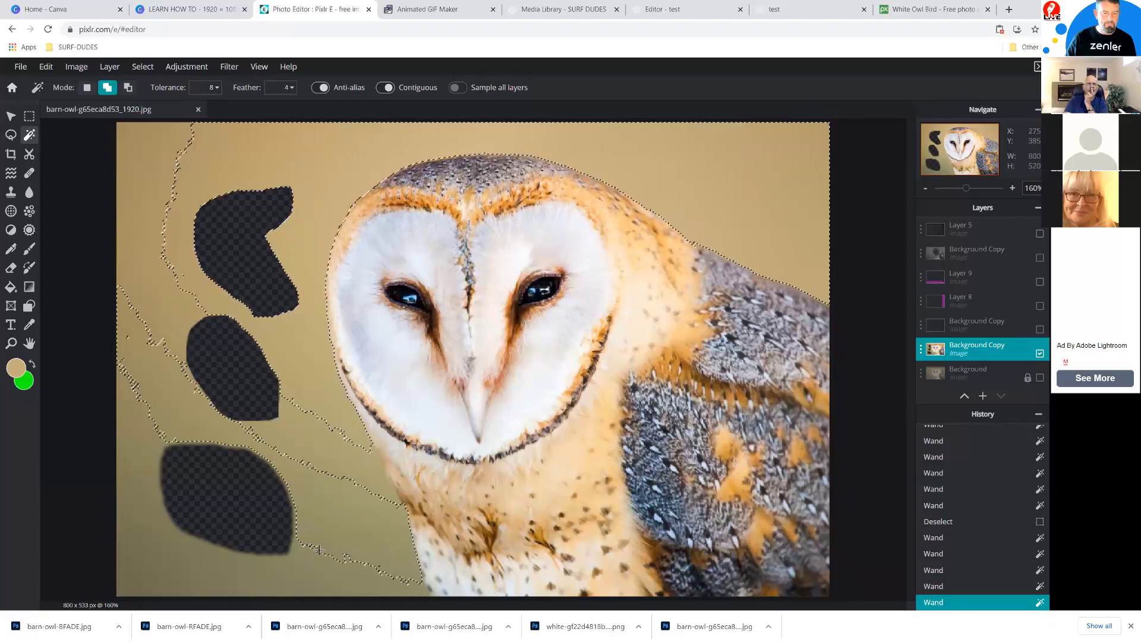
{"action": "left_click", "coordinate": [354, 584]}
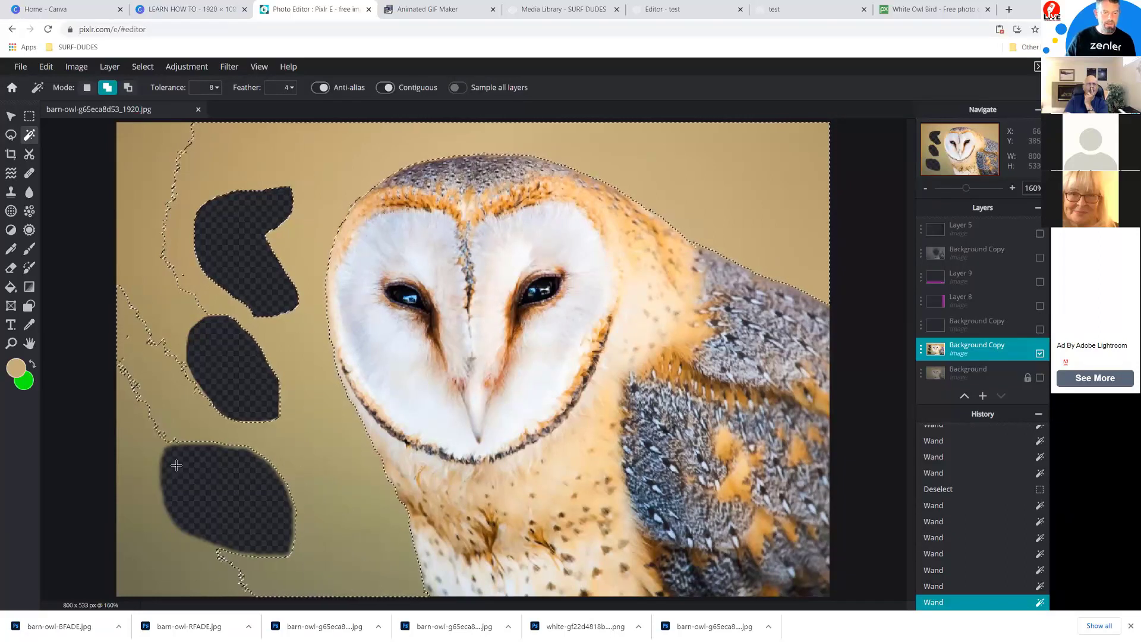
Clear the selected background twice and deselect.
{"action": "key", "text": "shift"}
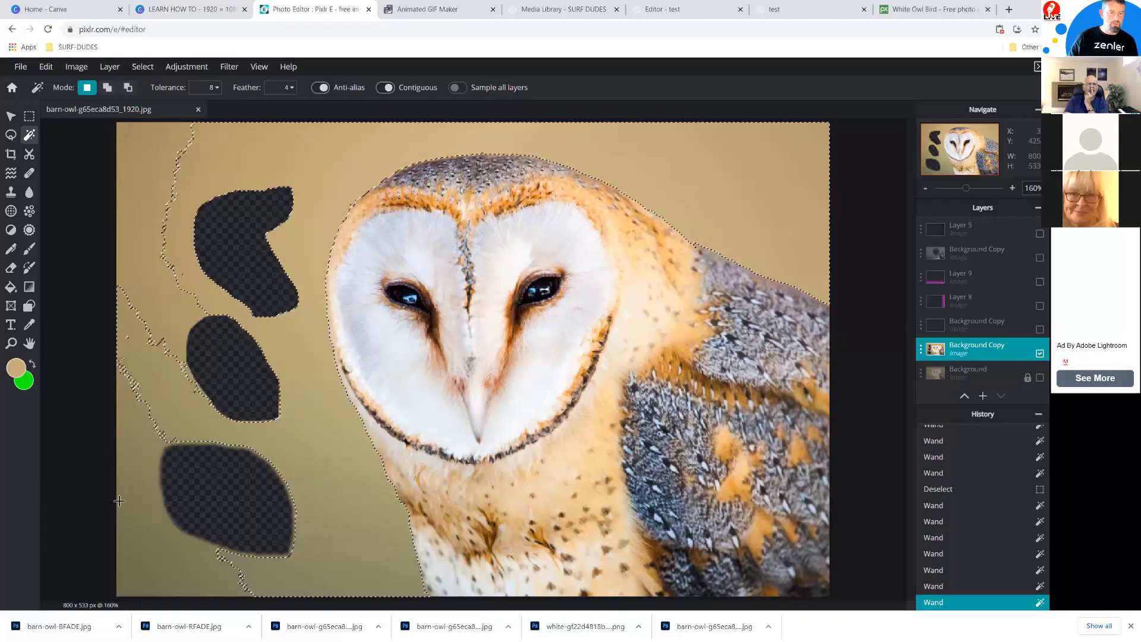
{"action": "key", "text": "Delete"}
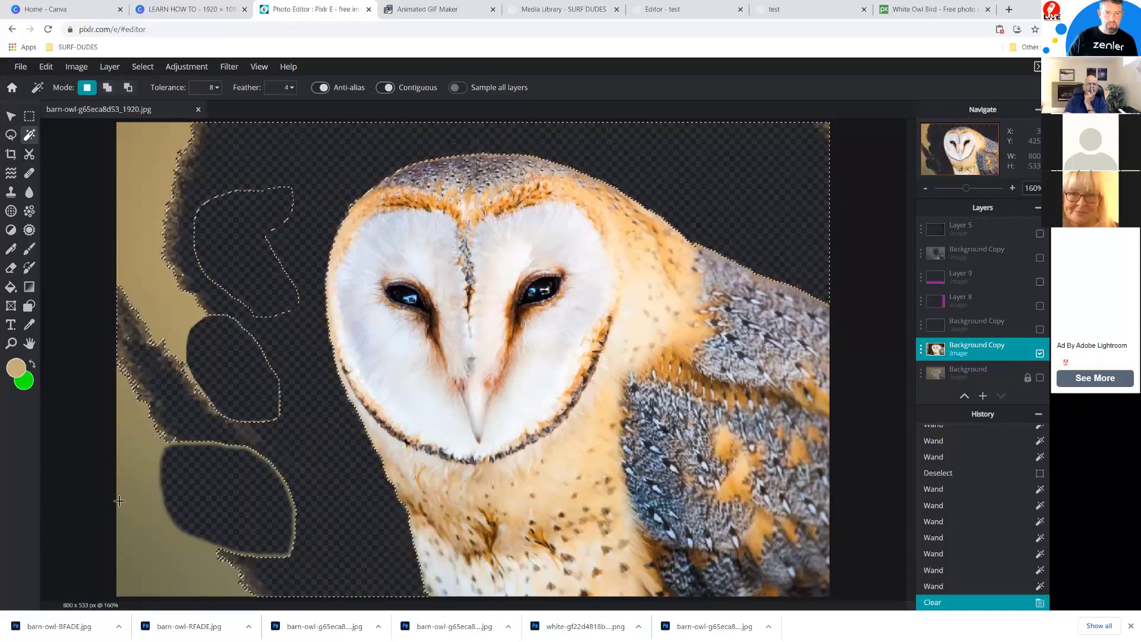
{"action": "key", "text": "Delete"}
{"action": "key", "text": "alt"}
{"action": "key", "text": "ctrl+d"}
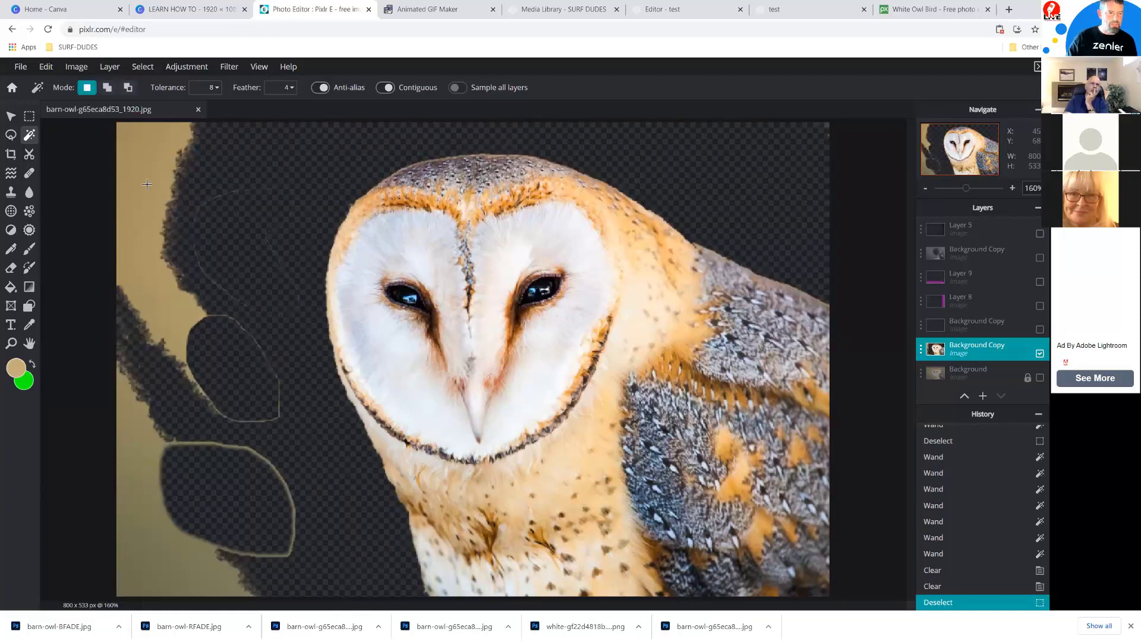
Lasso the leftover background between the canvas edge and the owl's face, clear it, and deselect.
{"action": "left_click", "coordinate": [12, 135]}
{"action": "mouse_move", "coordinate": [320, 216]}
{"action": "left_mouse_down"}
{"action": "mouse_move", "coordinate": [312, 294]}
{"action": "mouse_move", "coordinate": [355, 501]}
{"action": "mouse_move", "coordinate": [332, 580]}
{"action": "mouse_move", "coordinate": [299, 606]}
{"action": "mouse_move", "coordinate": [250, 611]}
{"action": "mouse_move", "coordinate": [75, 592]}
{"action": "mouse_move", "coordinate": [48, 250]}
{"action": "mouse_move", "coordinate": [63, 105]}
{"action": "left_mouse_up"}
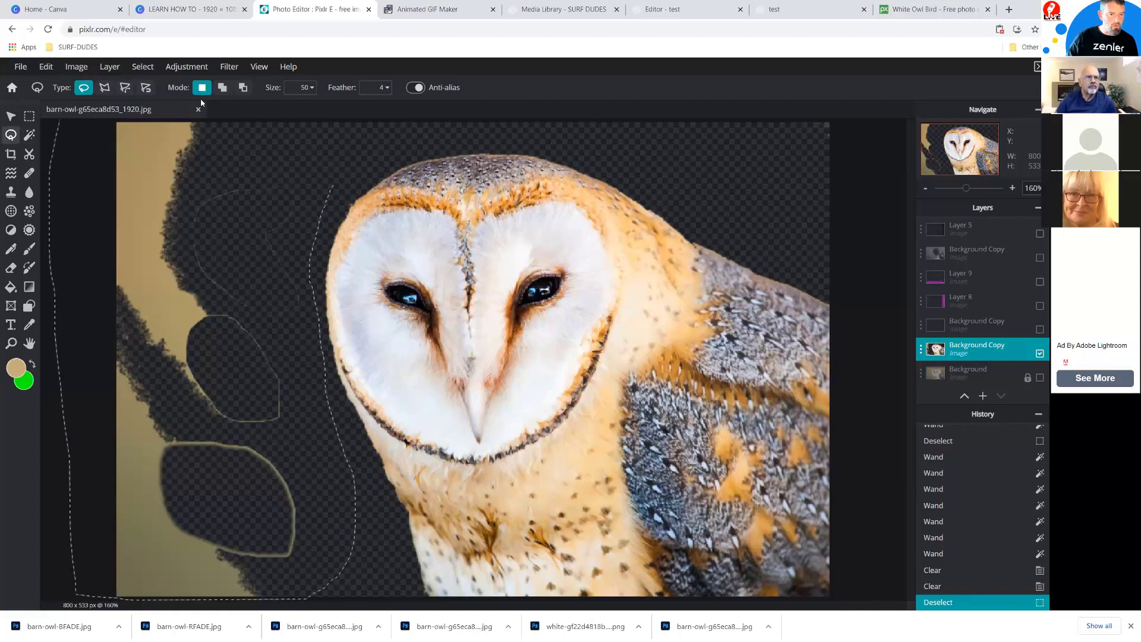
{"action": "left_click_drag", "start_coordinate": [338, 116], "coordinate": [340, 162]}
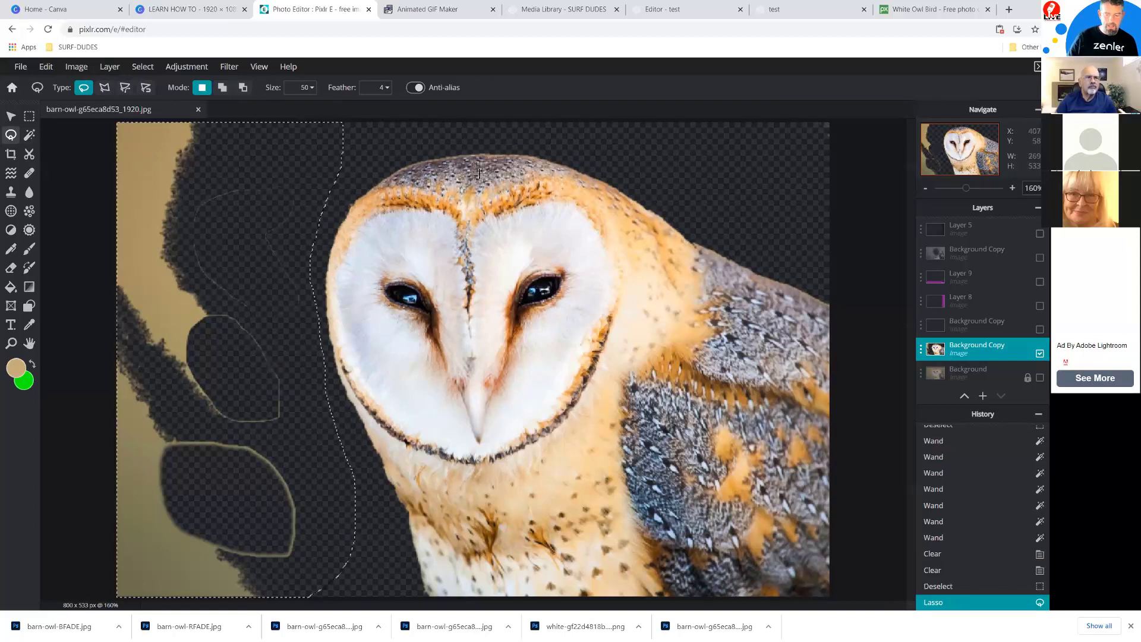
{"action": "key", "text": "Delete"}
{"action": "key", "text": "ctrl+d"}
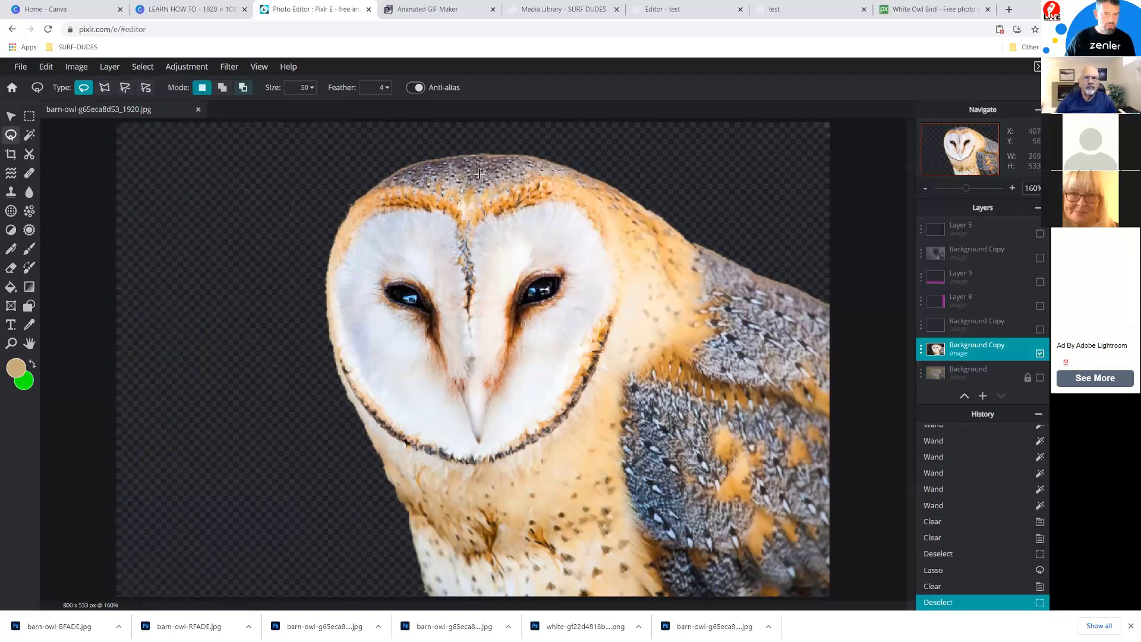
Lasso the corner of the canvas above the owl's wing, clear its leftover background, and deselect.
{"action": "mouse_move", "coordinate": [806, 179]}
{"action": "left_mouse_down"}
{"action": "mouse_move", "coordinate": [804, 124]}
{"action": "mouse_move", "coordinate": [853, 113]}
{"action": "mouse_move", "coordinate": [866, 189]}
{"action": "mouse_move", "coordinate": [839, 223]}
{"action": "left_mouse_up"}
{"action": "key", "text": "Delete"}
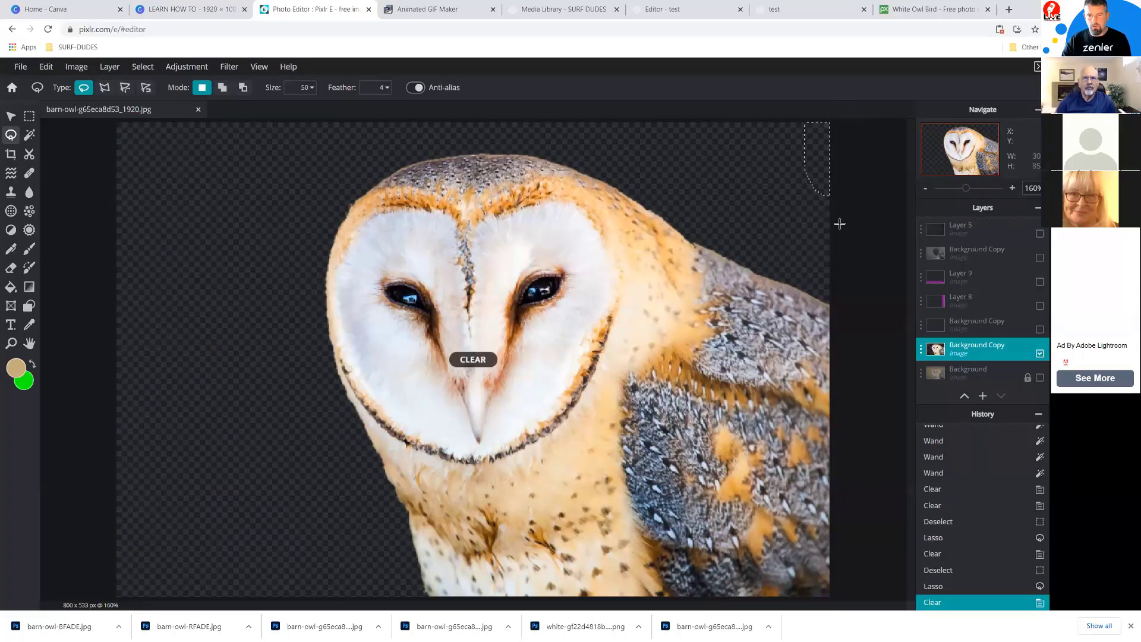
{"action": "key", "text": "ctrl+d"}
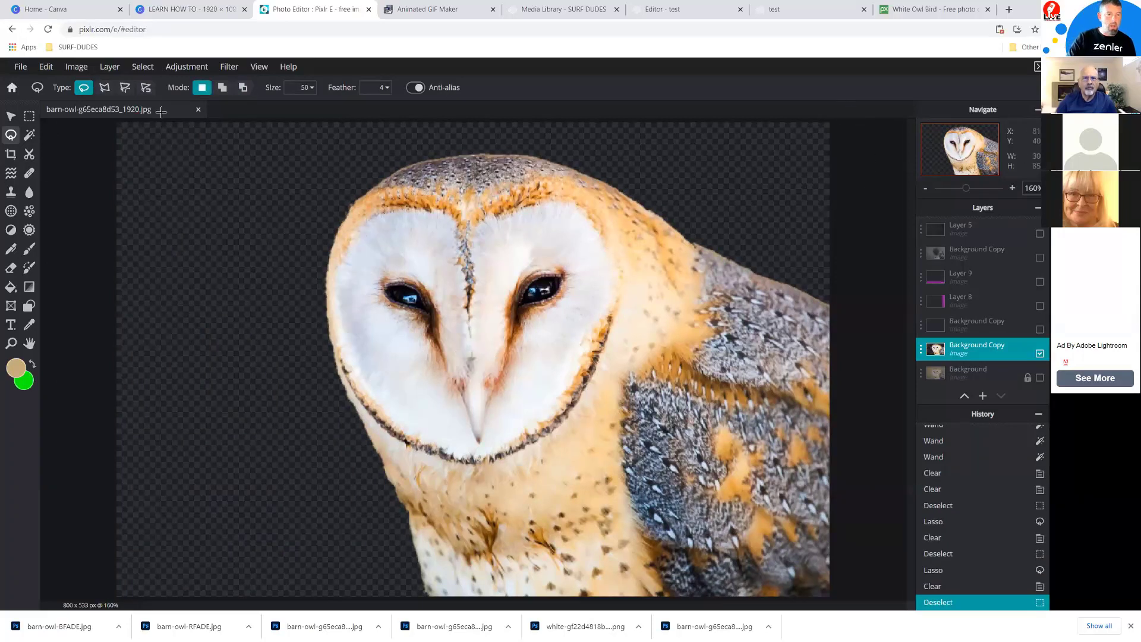
Open the image save settings, preview the JPG format, and set the file type to PNG.
{"action": "left_click", "coordinate": [20, 70]}
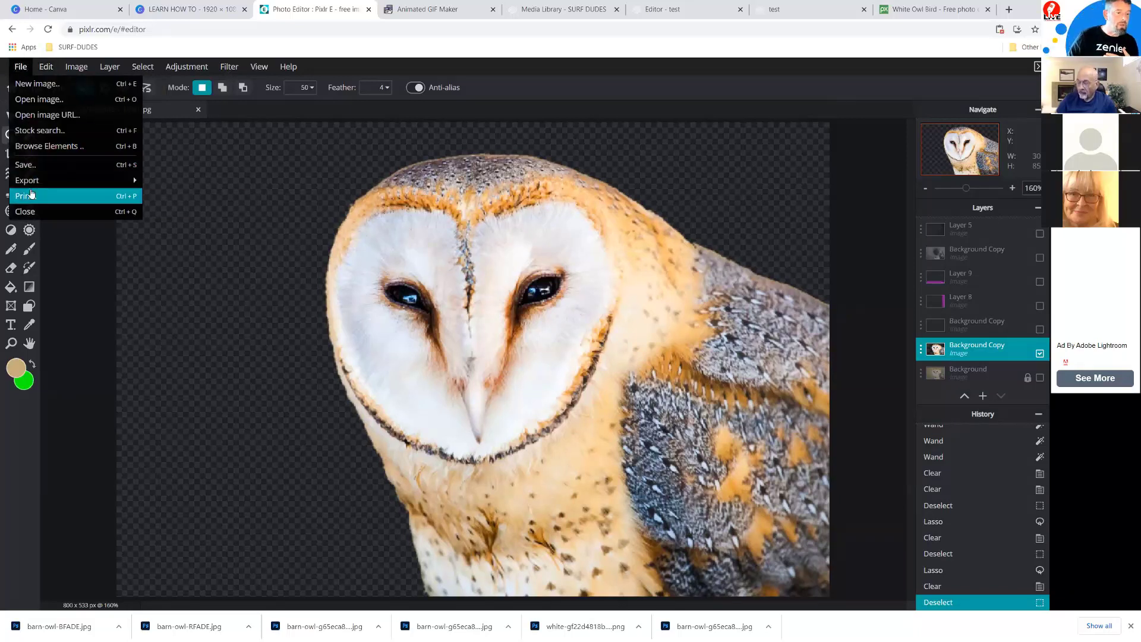
{"action": "mouse_move", "coordinate": [35, 180]}
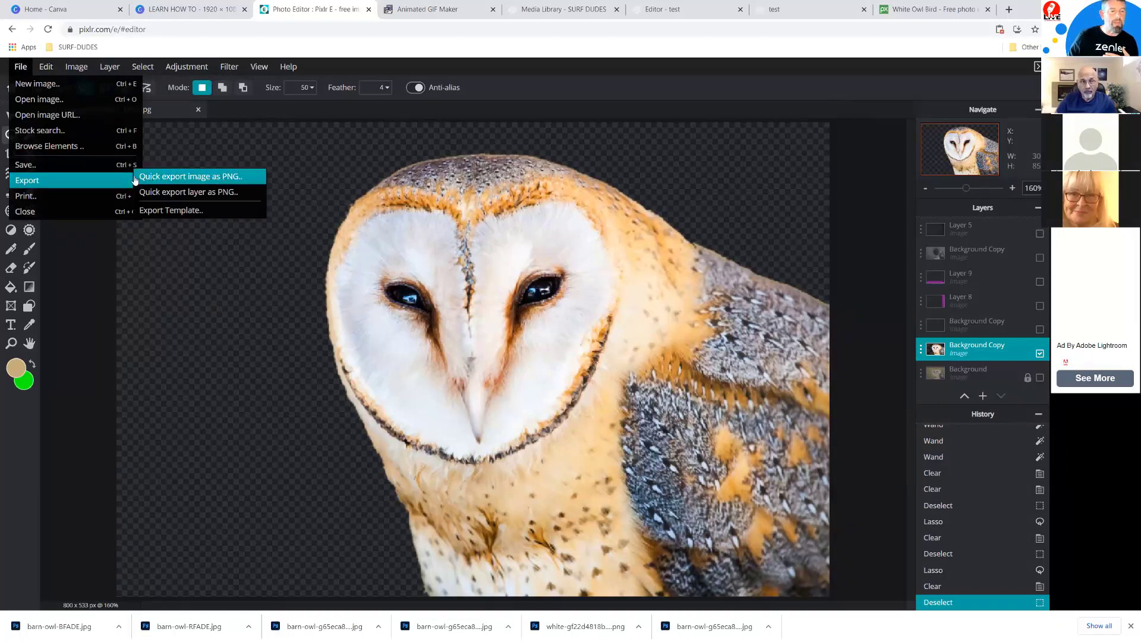
{"action": "left_click", "coordinate": [56, 167]}
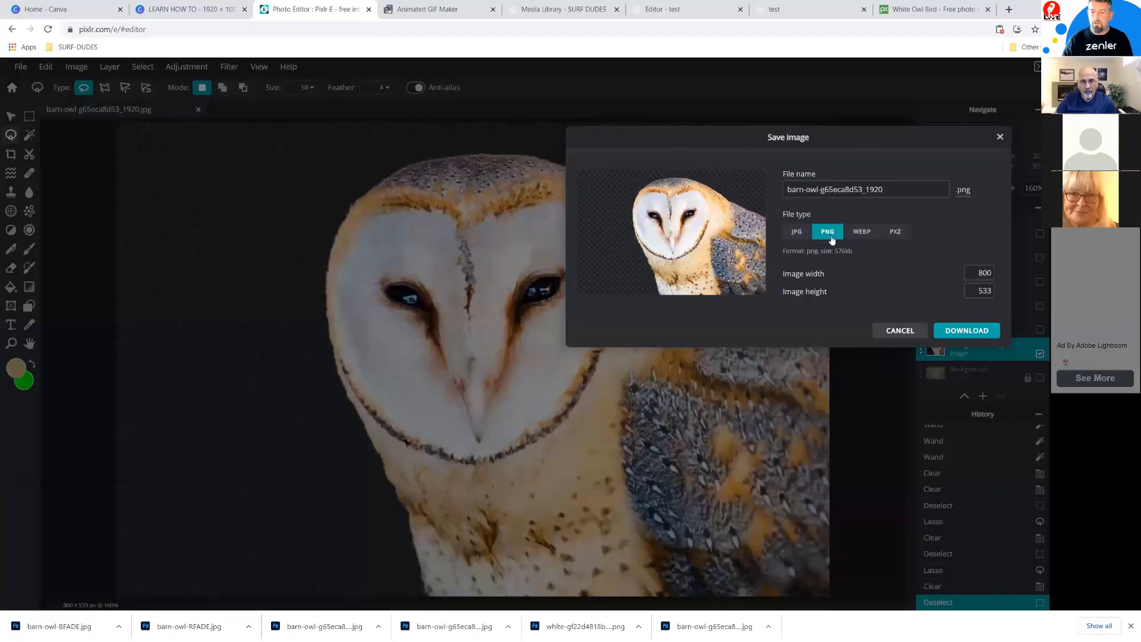
{"action": "left_click", "coordinate": [799, 233]}
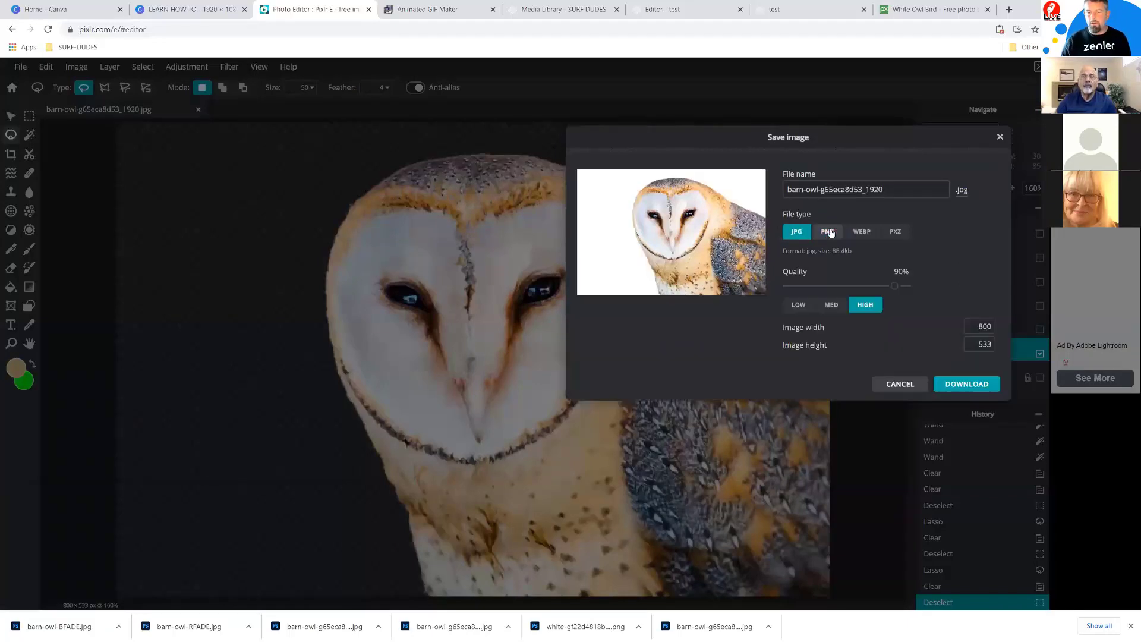
{"action": "left_click", "coordinate": [828, 232]}
Name the file barn-owl-cutout, download it at 800 by 533, and close the save dialog.
{"action": "left_click_drag", "start_coordinate": [885, 189], "coordinate": [822, 195]}
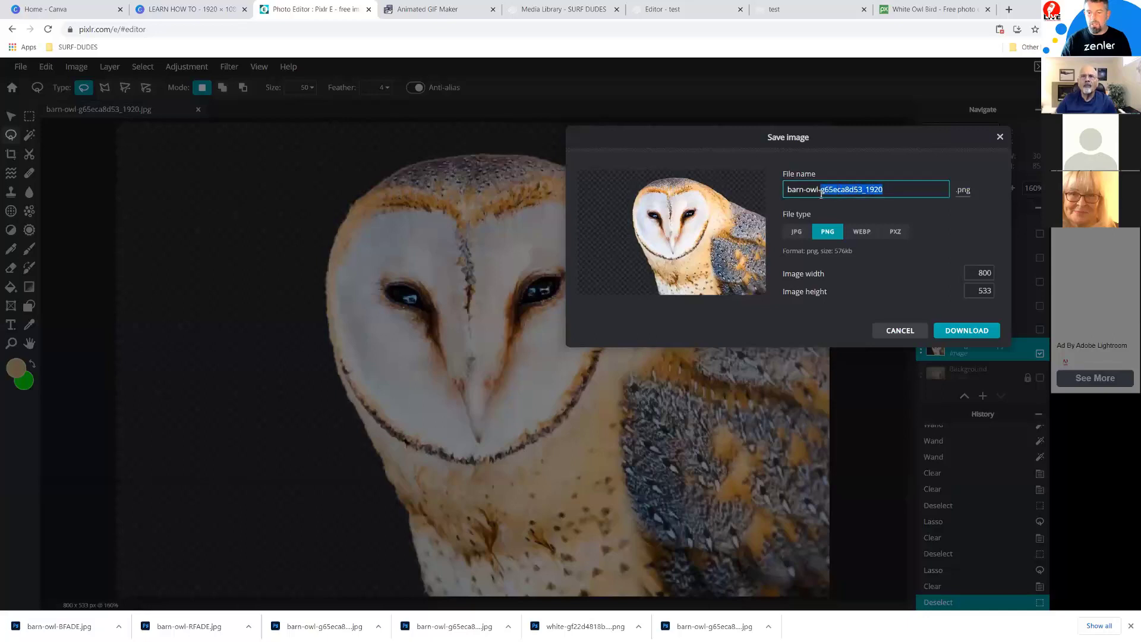
{"action": "type", "text": "cuto"}
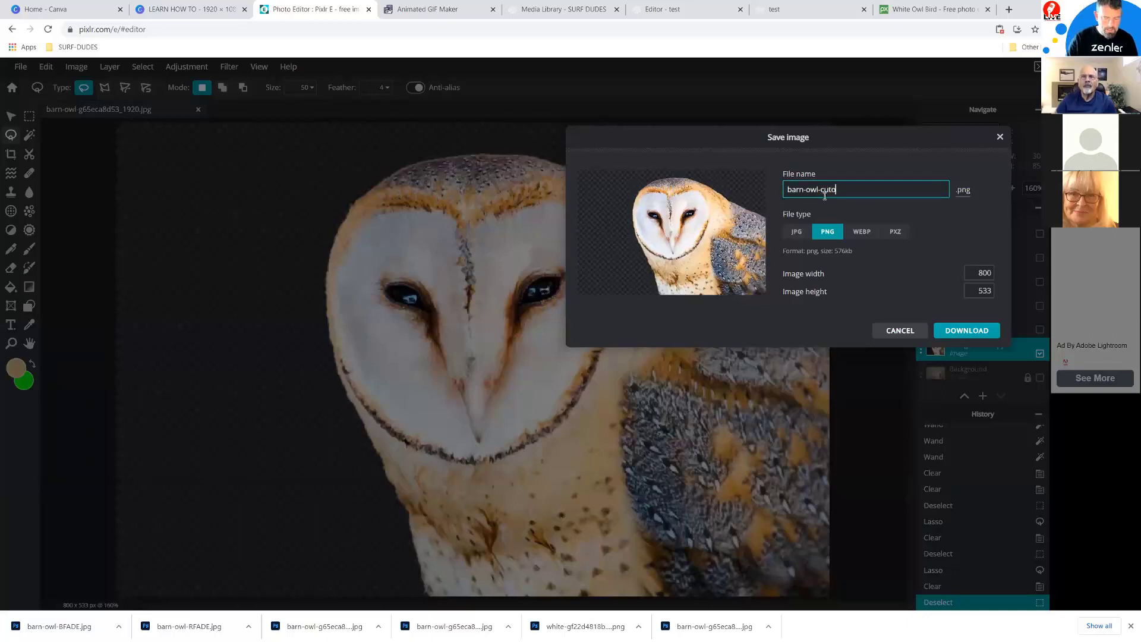
{"action": "type", "text": "ut"}
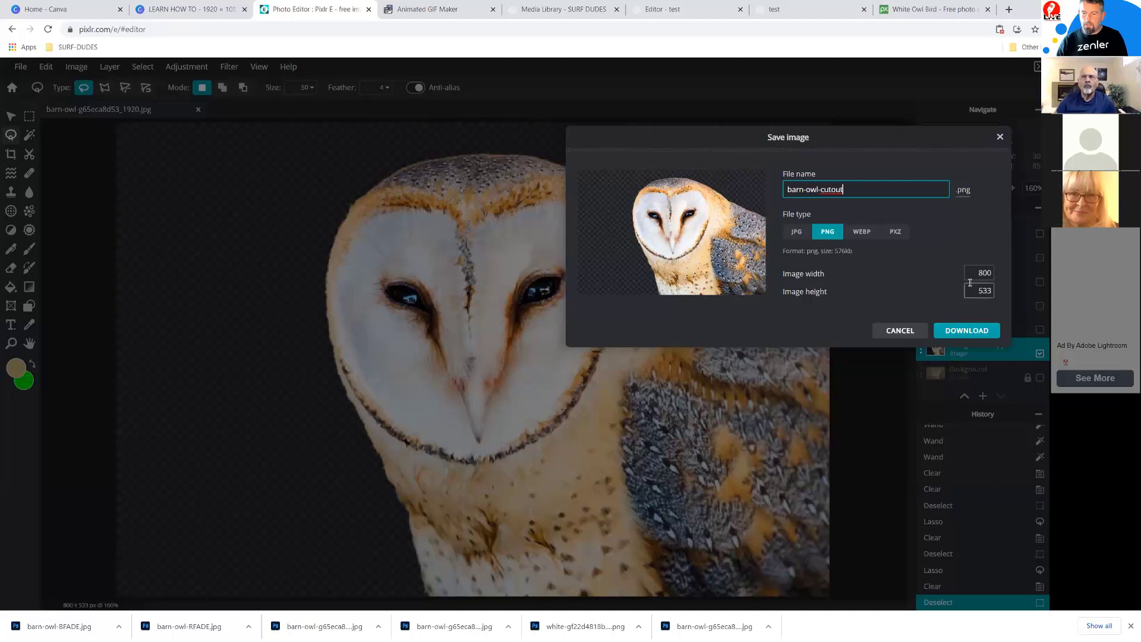
{"action": "left_click", "coordinate": [968, 331]}
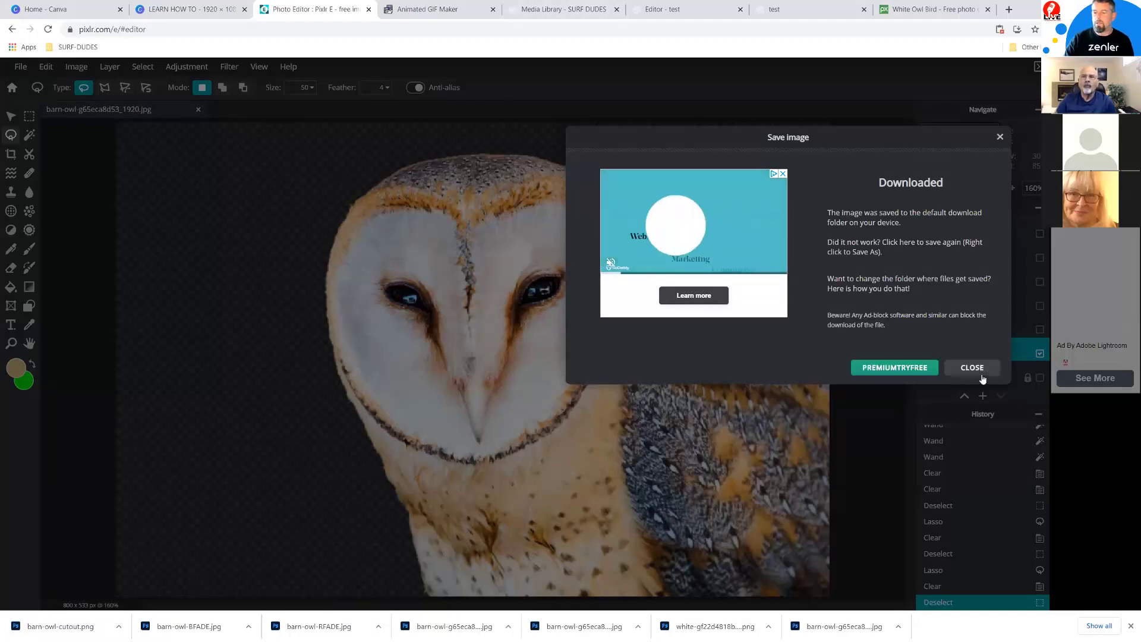
{"action": "left_click", "coordinate": [975, 368]}
Switch to the surf-dudes.com test page editor and add a 100% single-column row below the magenta "Tweet, Twoo!" row.
{"action": "left_click", "coordinate": [683, 9]}
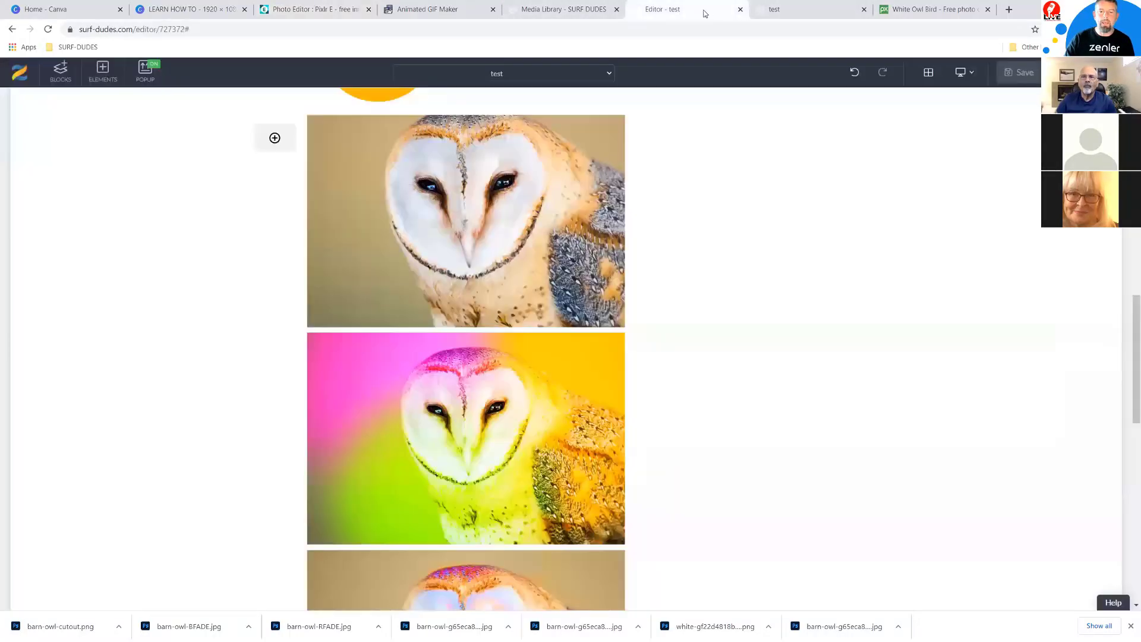
{"action": "scroll", "coordinate": [826, 266], "scroll_direction": "up", "scroll_amount": 3}
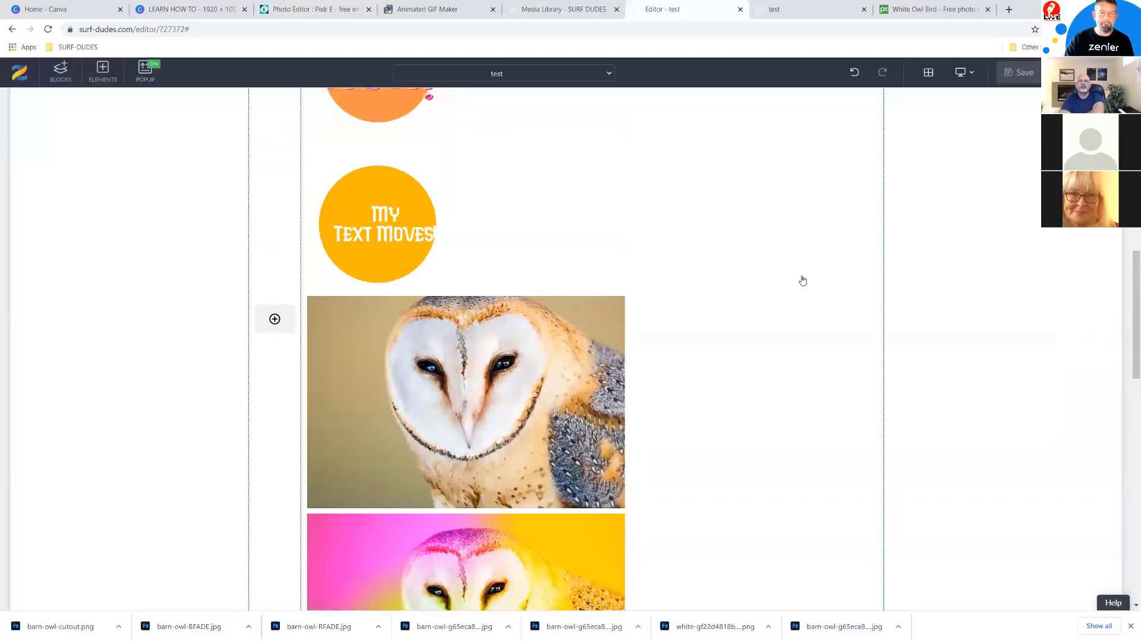
{"action": "scroll", "coordinate": [802, 279], "scroll_direction": "up", "scroll_amount": 5}
{"action": "scroll", "coordinate": [800, 274], "scroll_direction": "down", "scroll_amount": 10}
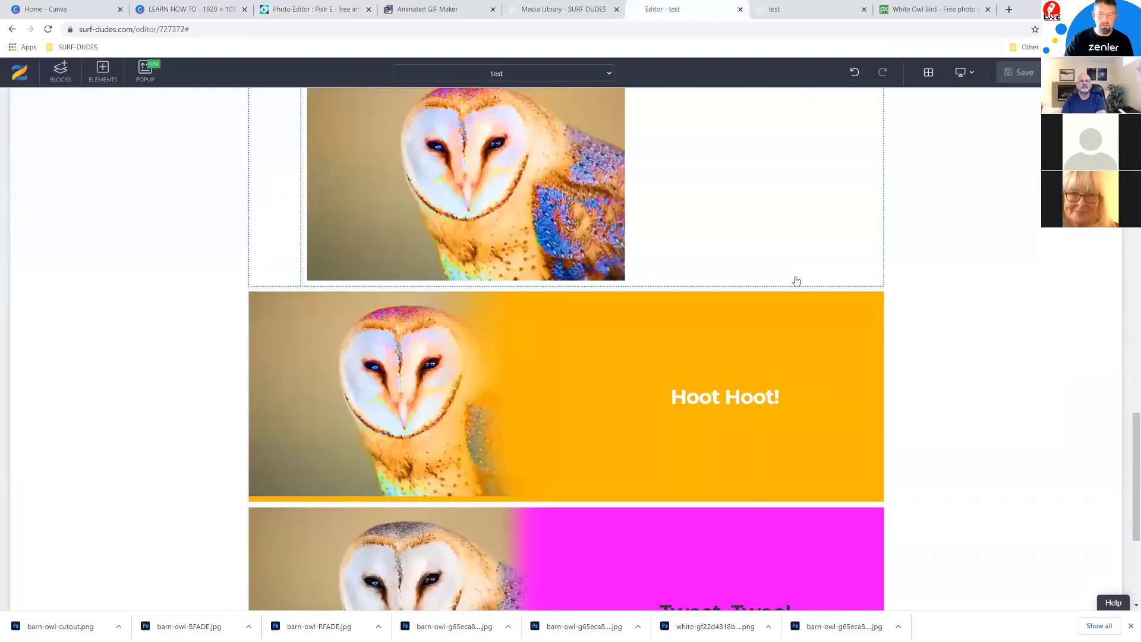
{"action": "scroll", "coordinate": [794, 281], "scroll_direction": "down", "scroll_amount": 5}
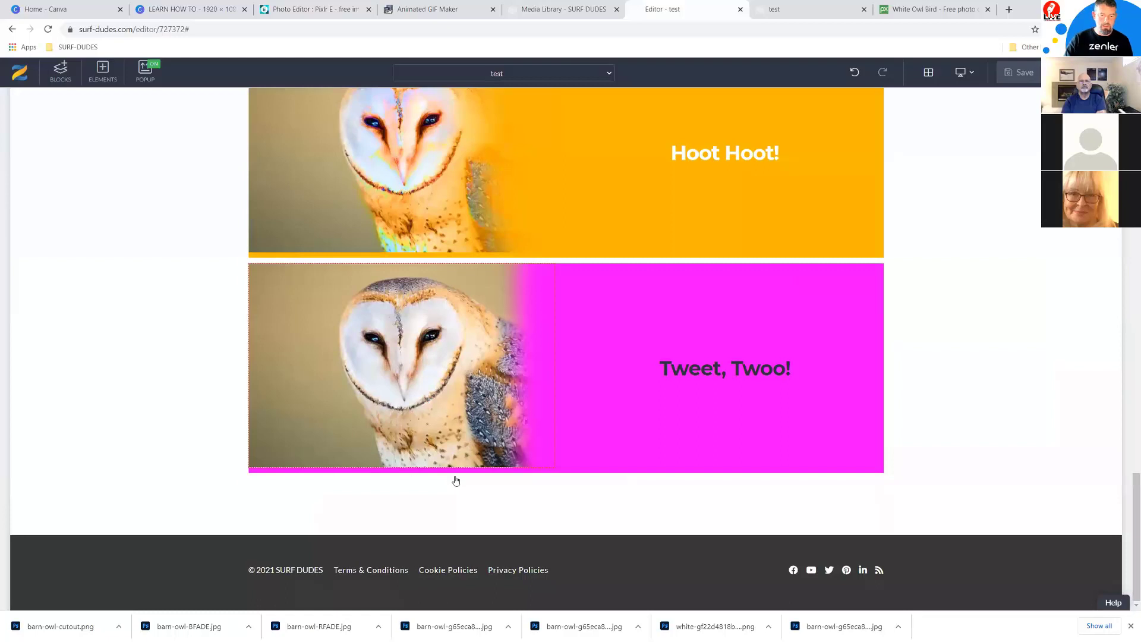
{"action": "left_click", "coordinate": [476, 483]}
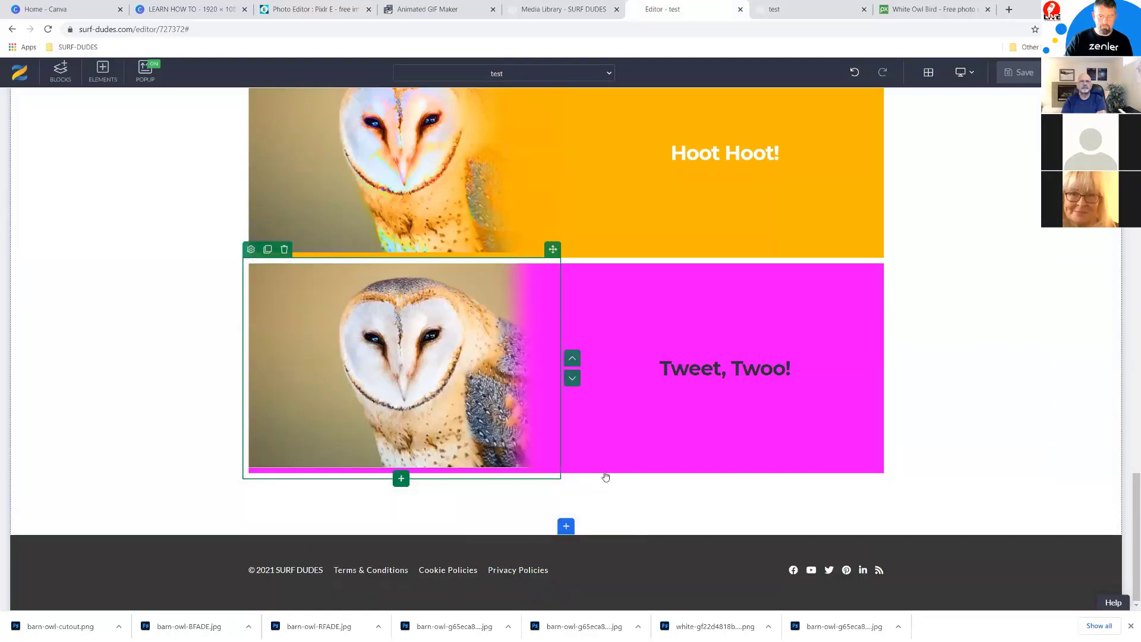
{"action": "left_click", "coordinate": [851, 463]}
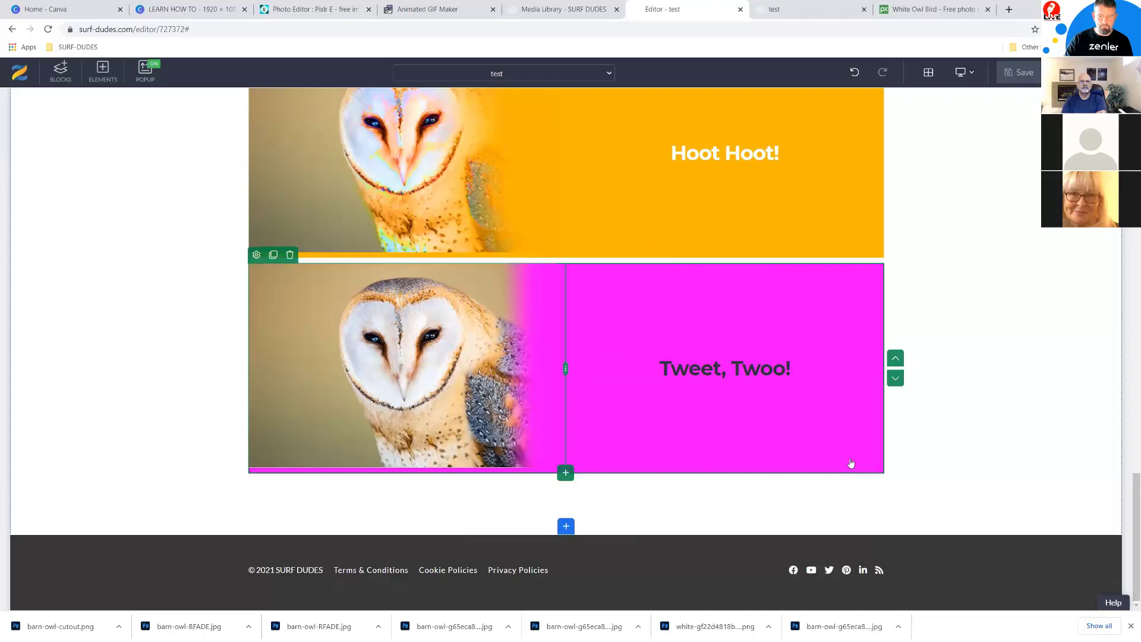
{"action": "left_click", "coordinate": [565, 473]}
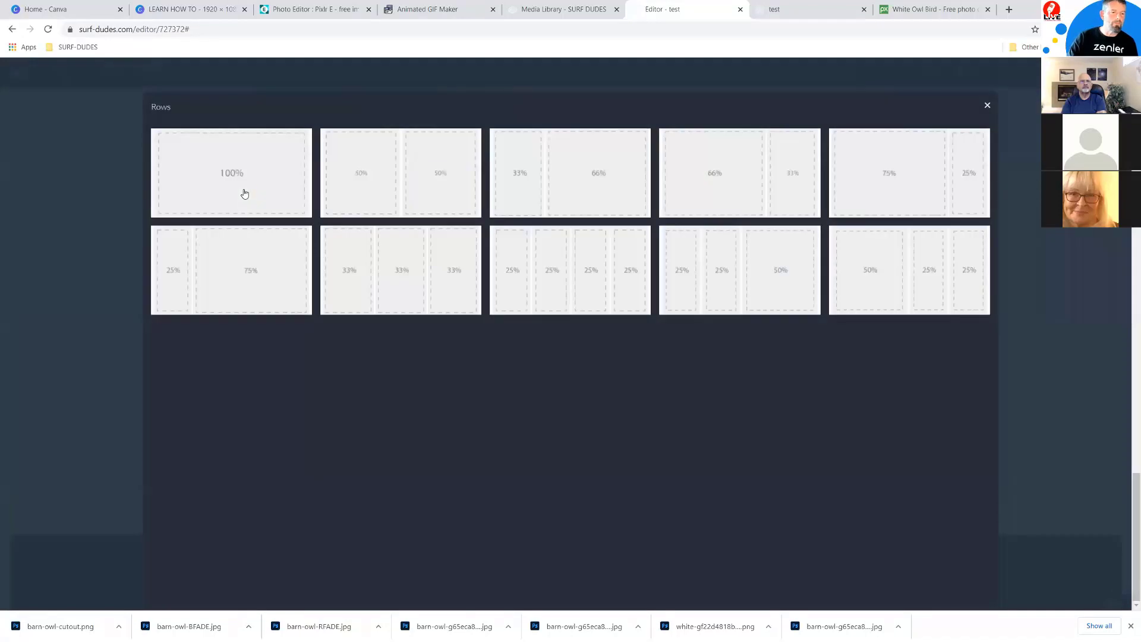
{"action": "left_click", "coordinate": [525, 270]}
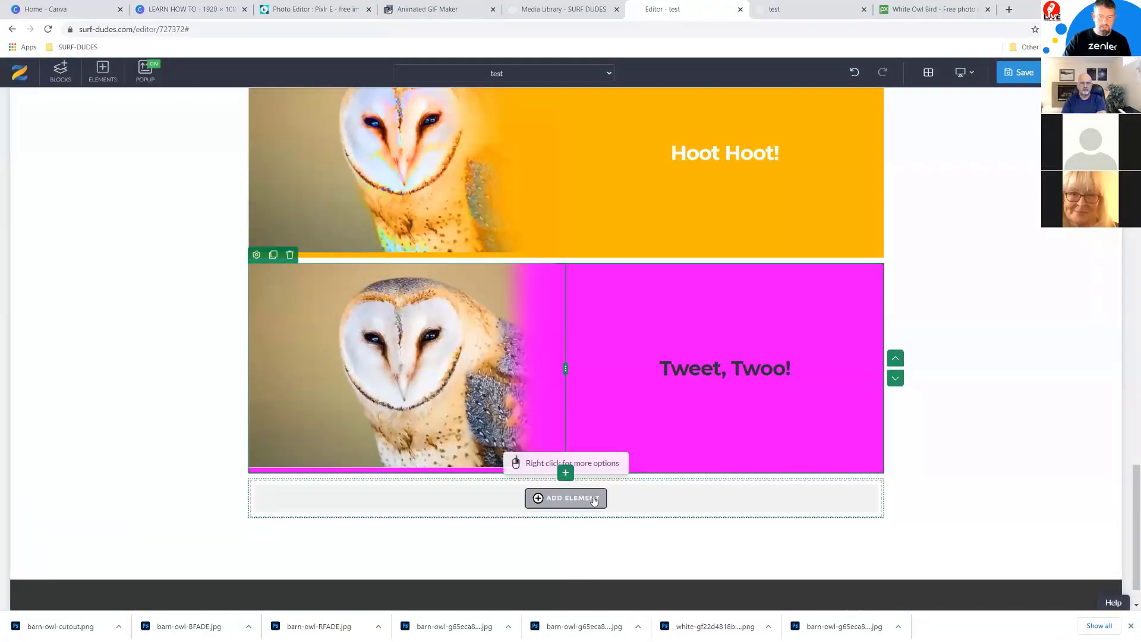
Add an image element to the new row and choose barn-owl-cutout.png from Downloads for upload.
{"action": "left_click", "coordinate": [571, 499]}
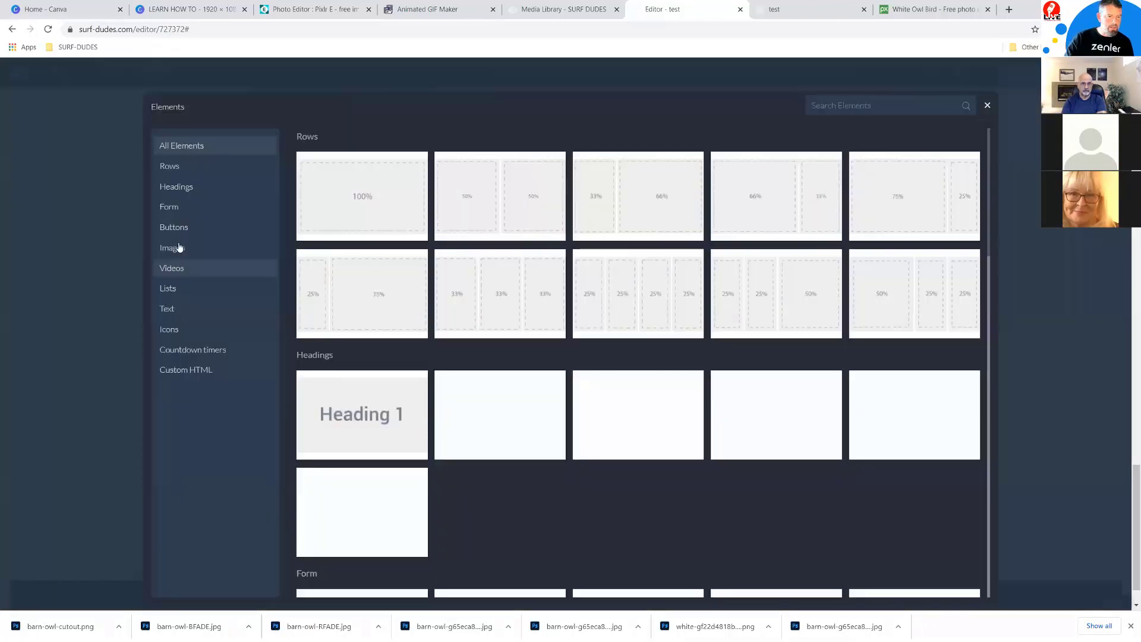
{"action": "left_click", "coordinate": [176, 248]}
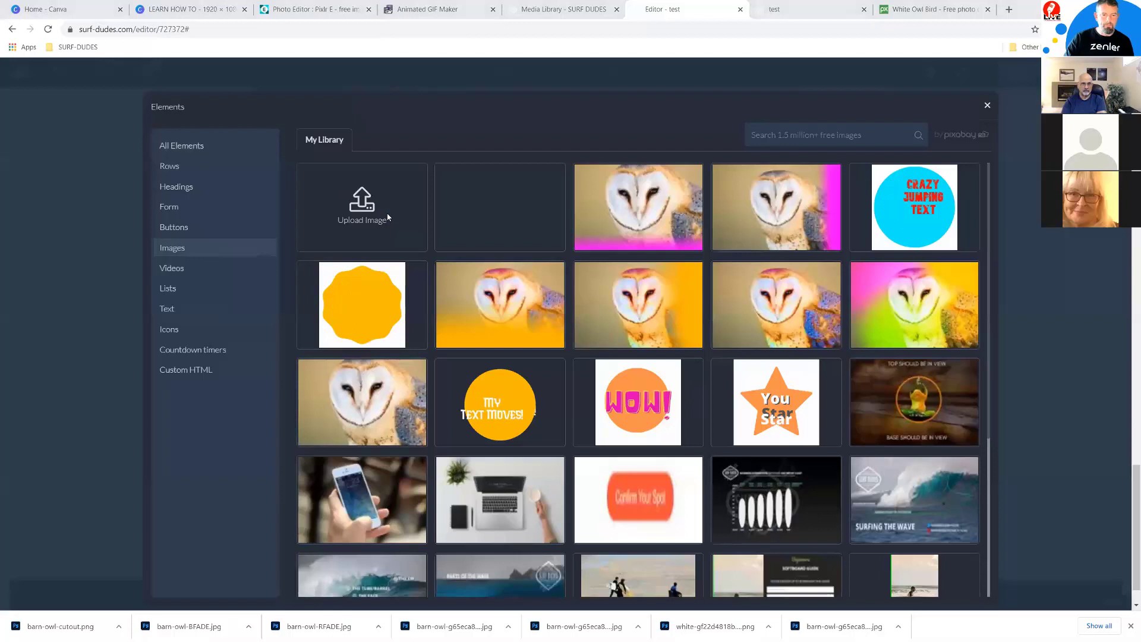
{"action": "left_click", "coordinate": [357, 204]}
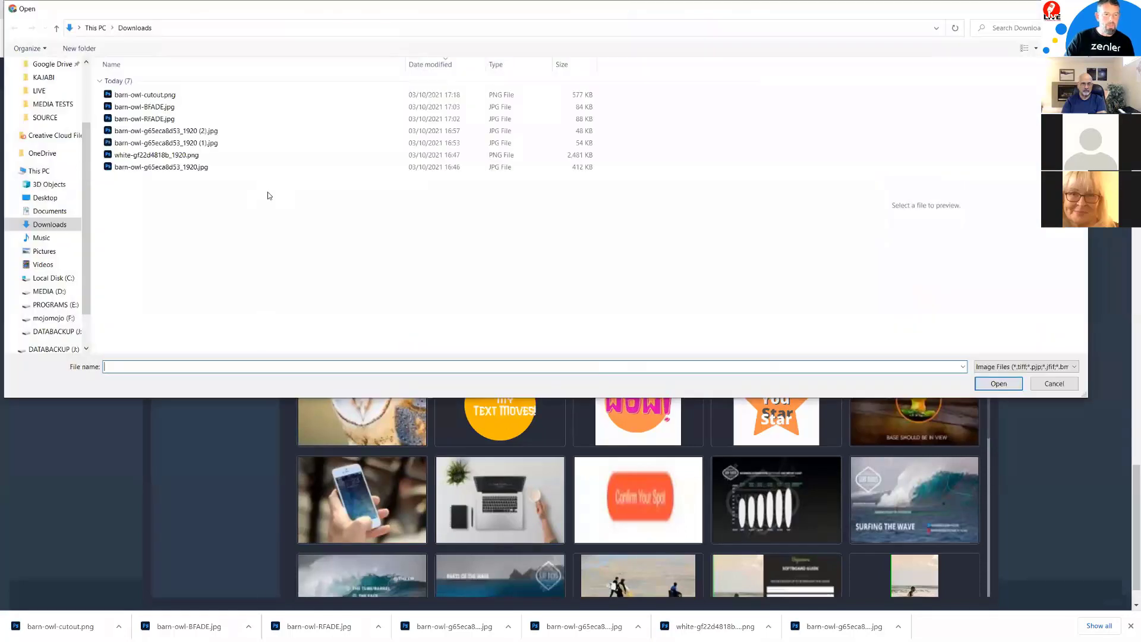
{"action": "left_click", "coordinate": [145, 95]}
{"action": "left_click", "coordinate": [999, 384]}
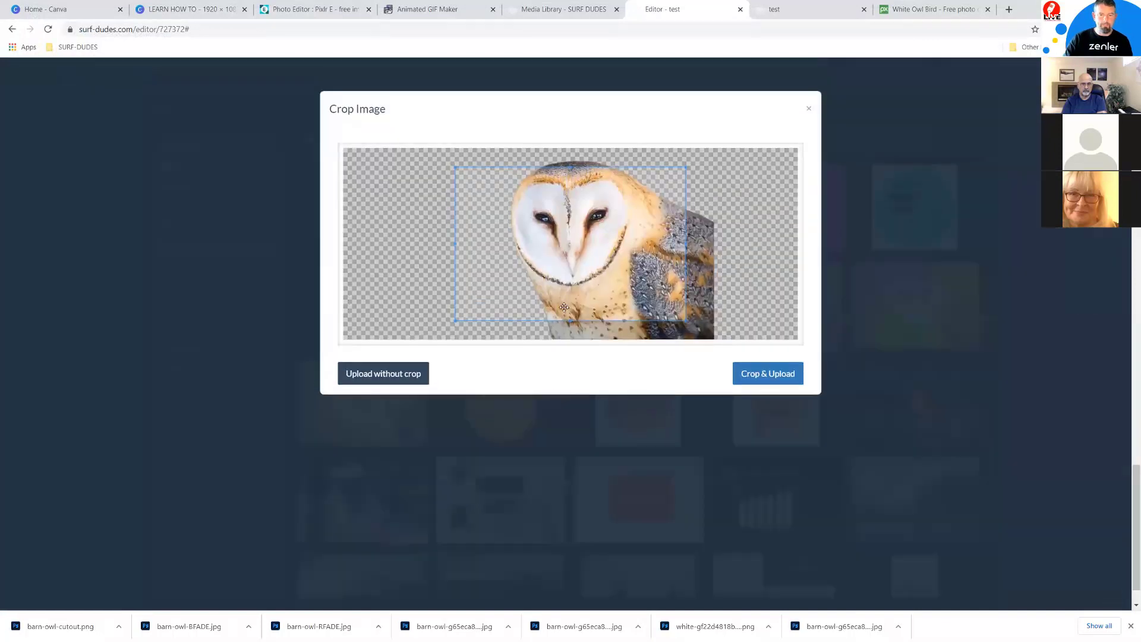
Fit the crop frame around the whole owl, trimming the empty transparent sides, and upload the cropped image.
{"action": "left_click_drag", "start_coordinate": [564, 307], "coordinate": [576, 250]}
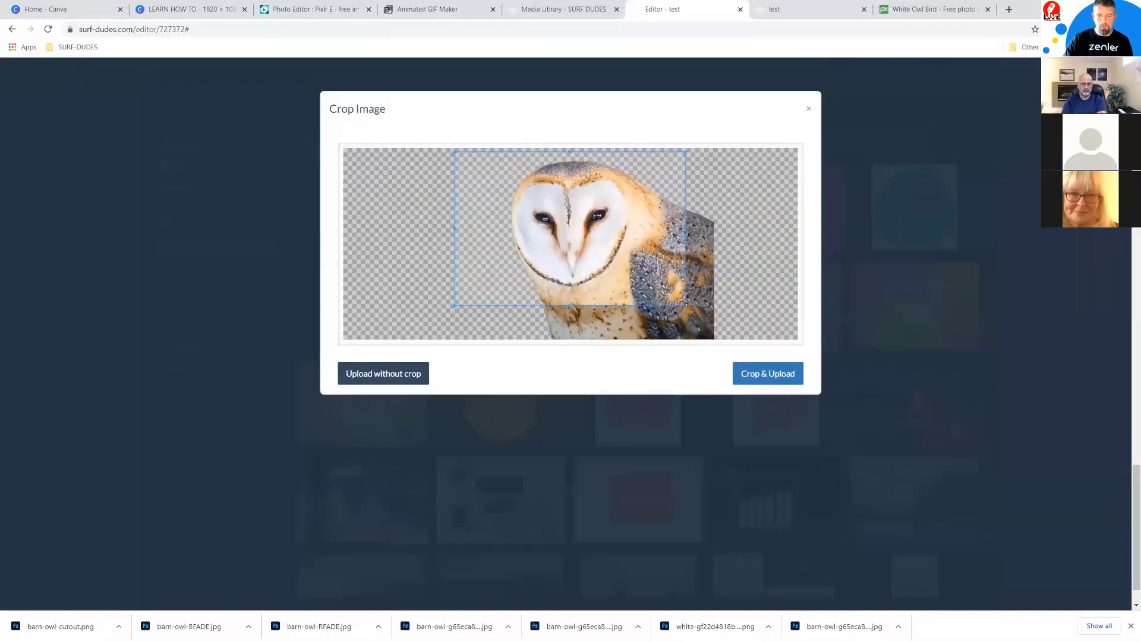
{"action": "left_click_drag", "start_coordinate": [698, 318], "coordinate": [724, 338]}
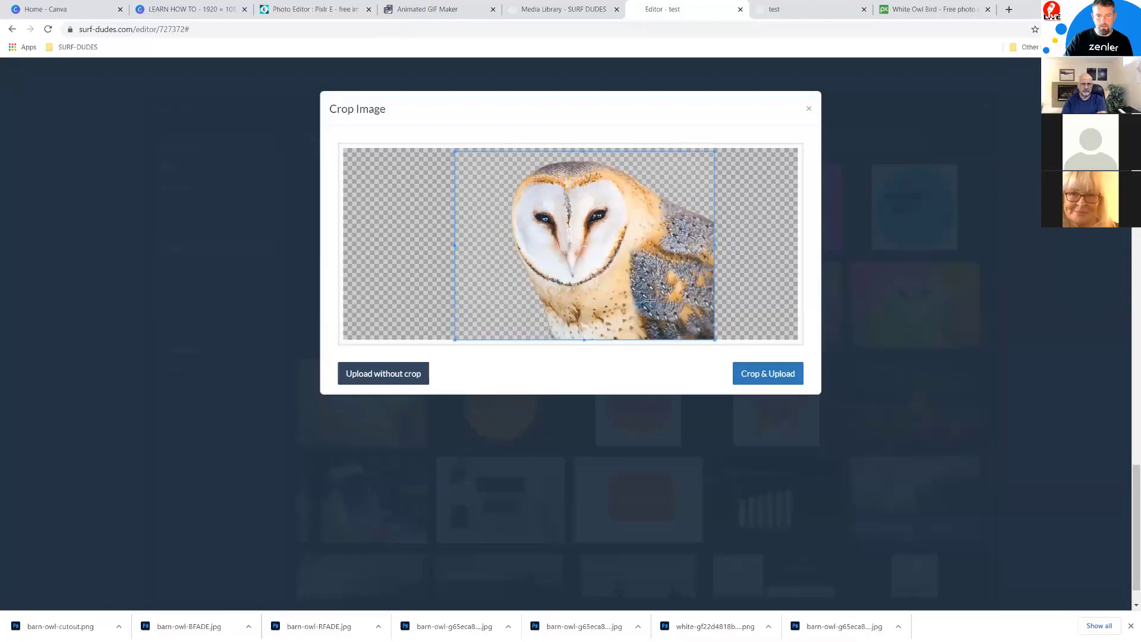
{"action": "left_click", "coordinate": [765, 385]}
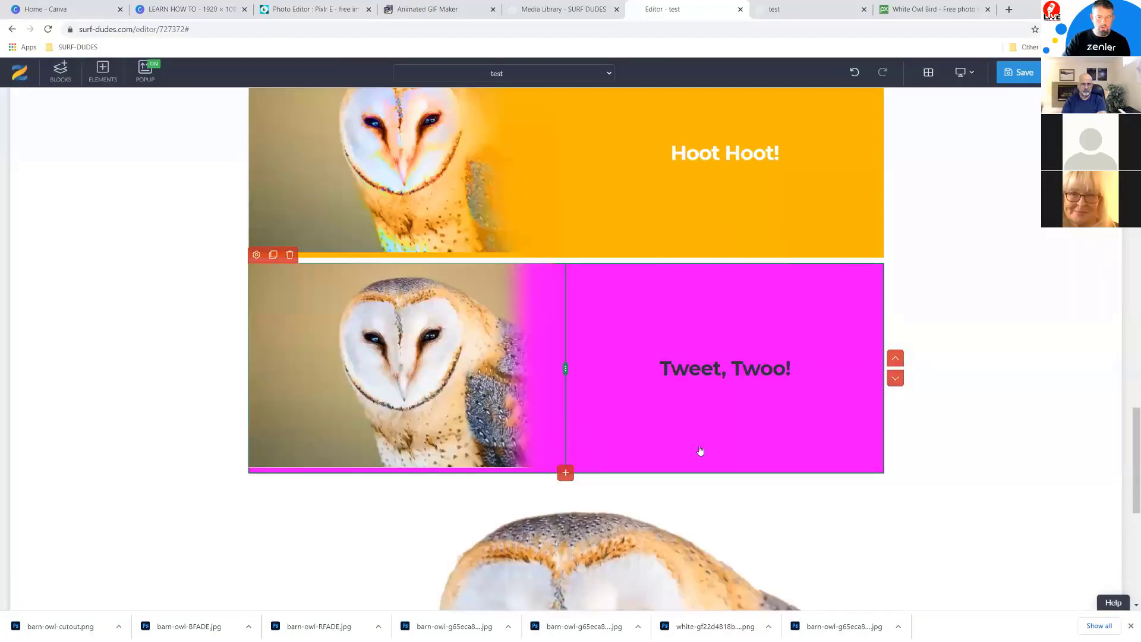
Set the background colour of the row holding the owl cutout to medium green.
{"action": "scroll", "coordinate": [586, 434], "scroll_direction": "down", "scroll_amount": 5}
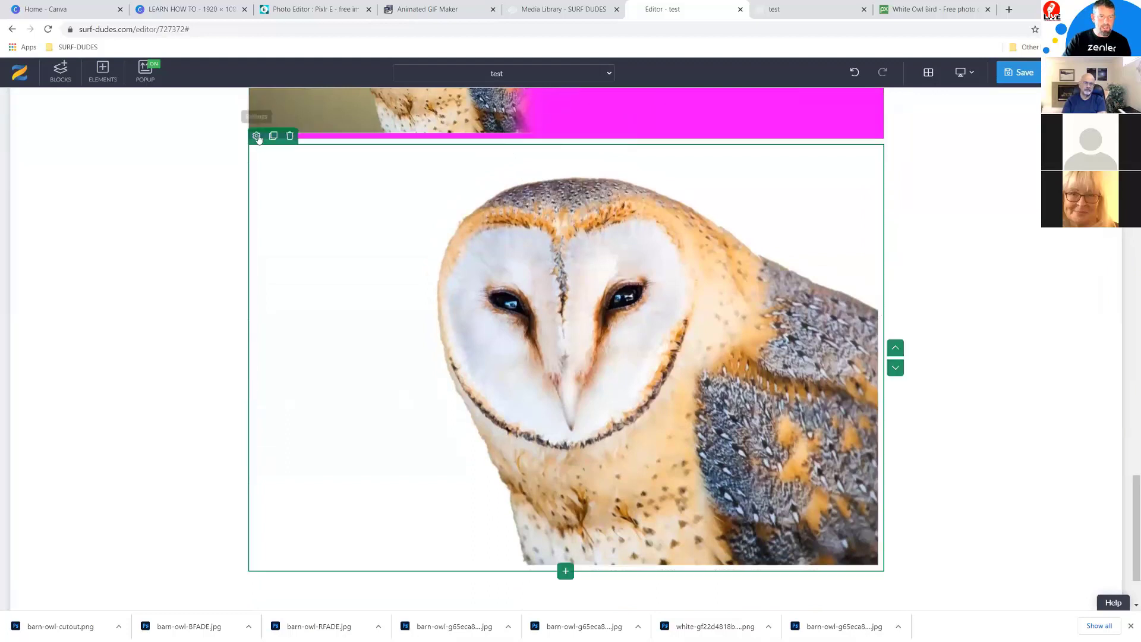
{"action": "left_click", "coordinate": [844, 373]}
{"action": "scroll", "coordinate": [1016, 532], "scroll_direction": "down", "scroll_amount": 1}
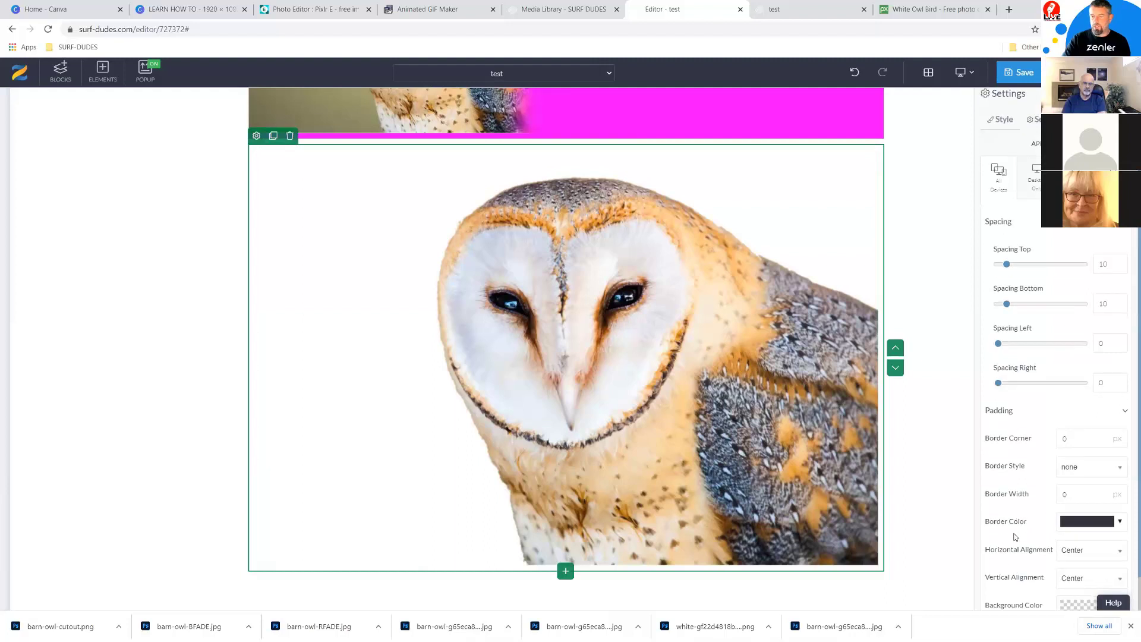
{"action": "scroll", "coordinate": [1016, 548], "scroll_direction": "down", "scroll_amount": 1}
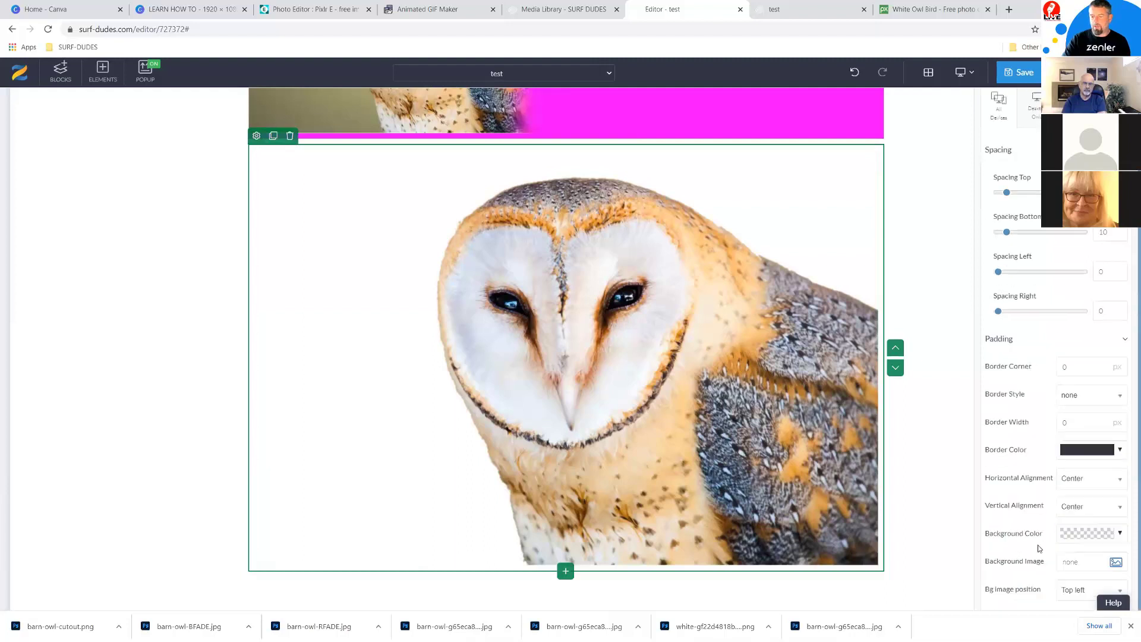
{"action": "left_click", "coordinate": [1121, 534]}
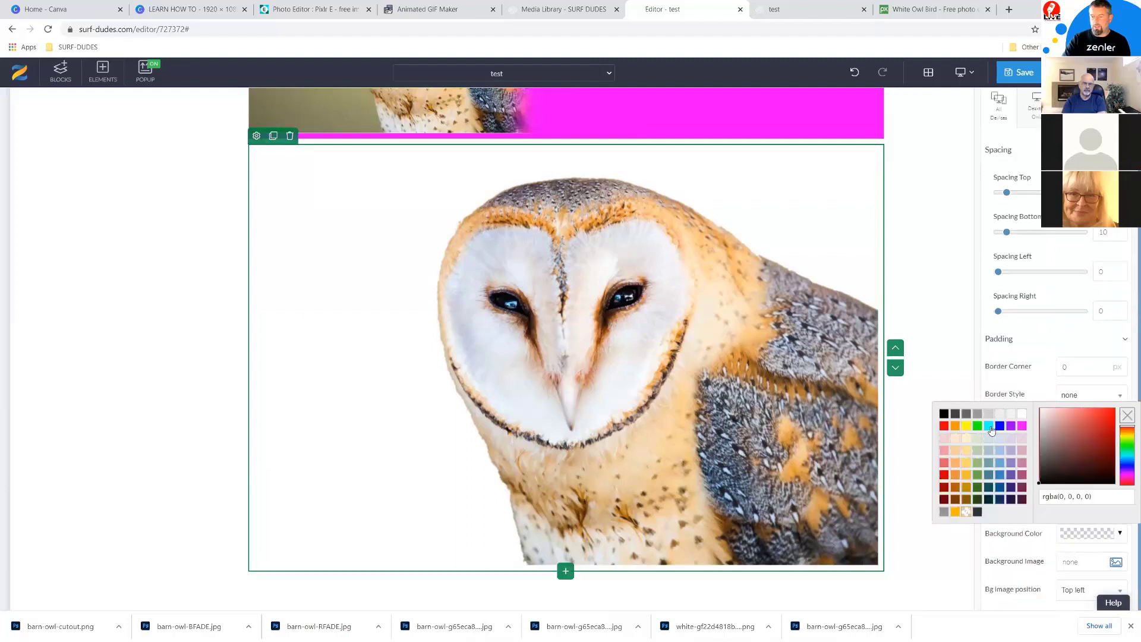
{"action": "left_click", "coordinate": [978, 475]}
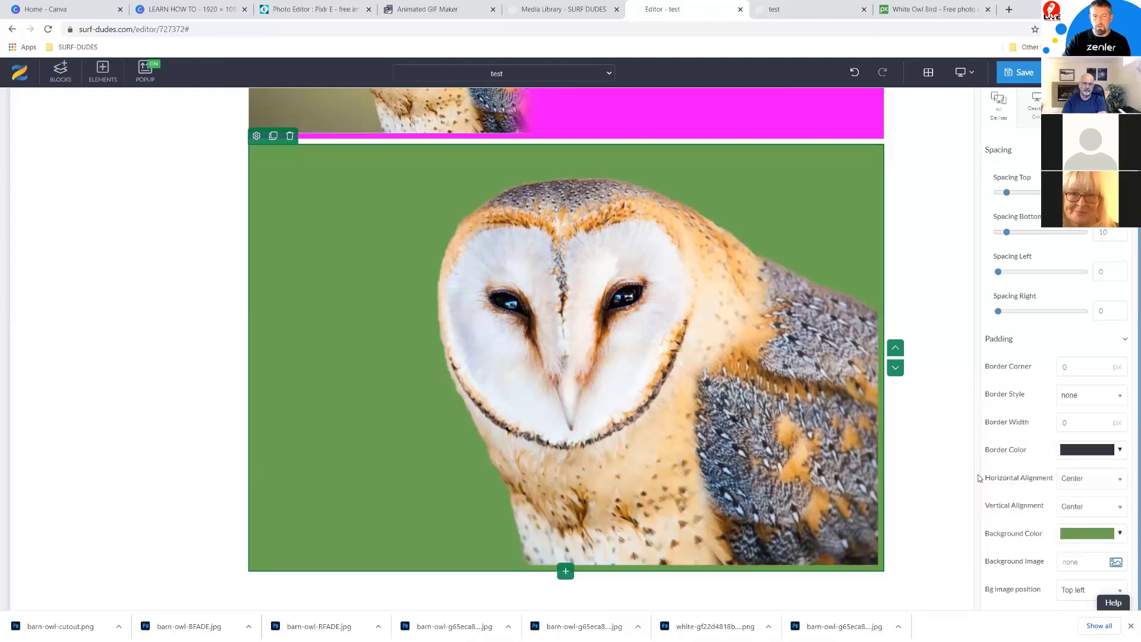
Try the hand-holding-phone photo as the owl row's background image, and replace it with a bright red background colour.
{"action": "left_click", "coordinate": [1115, 564]}
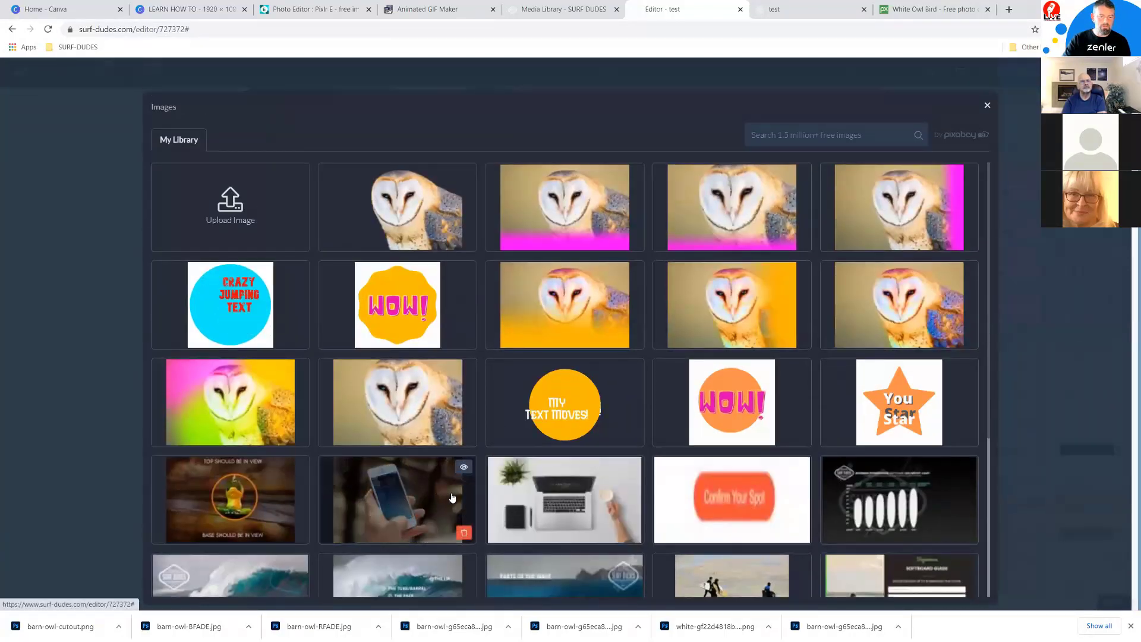
{"action": "left_click", "coordinate": [452, 498]}
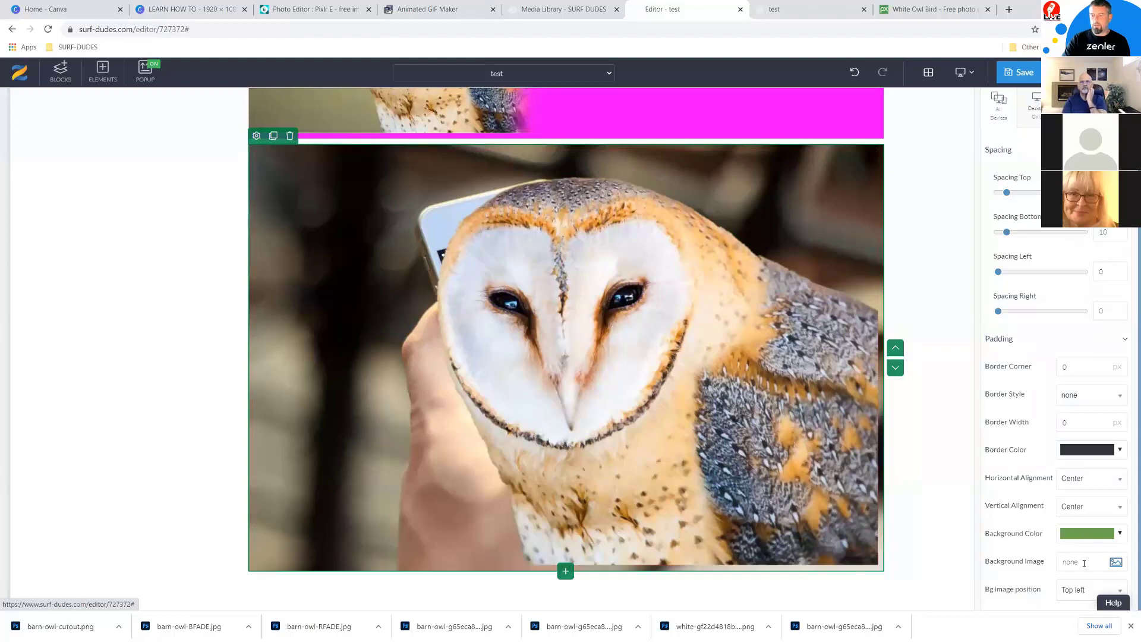
{"action": "left_click", "coordinate": [1119, 535]}
{"action": "left_click", "coordinate": [988, 547]}
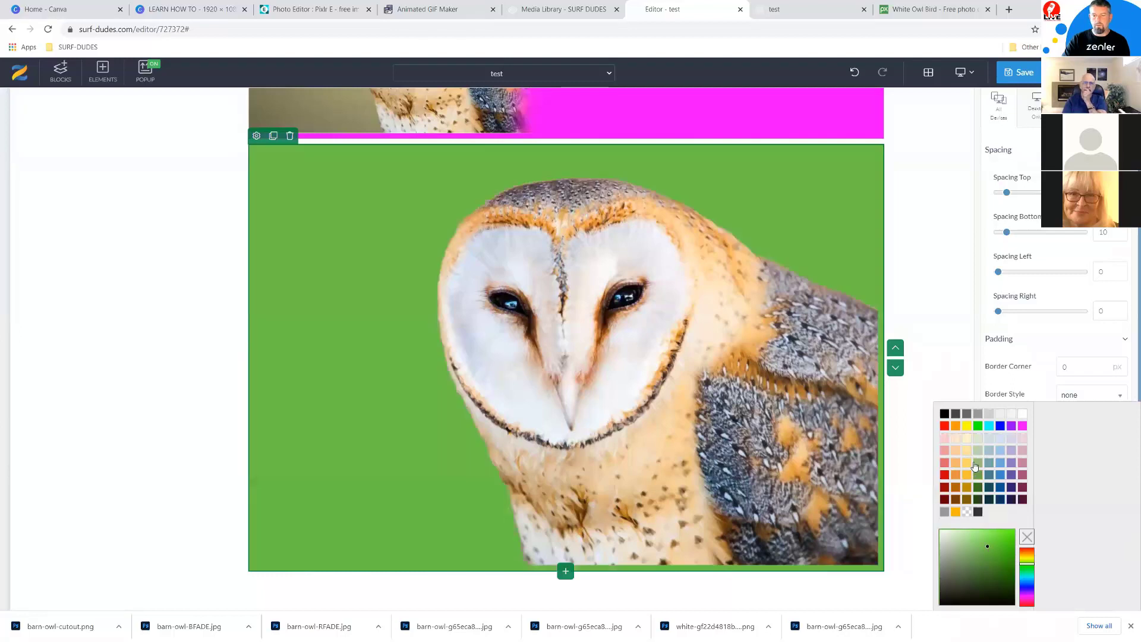
{"action": "left_click", "coordinate": [944, 426]}
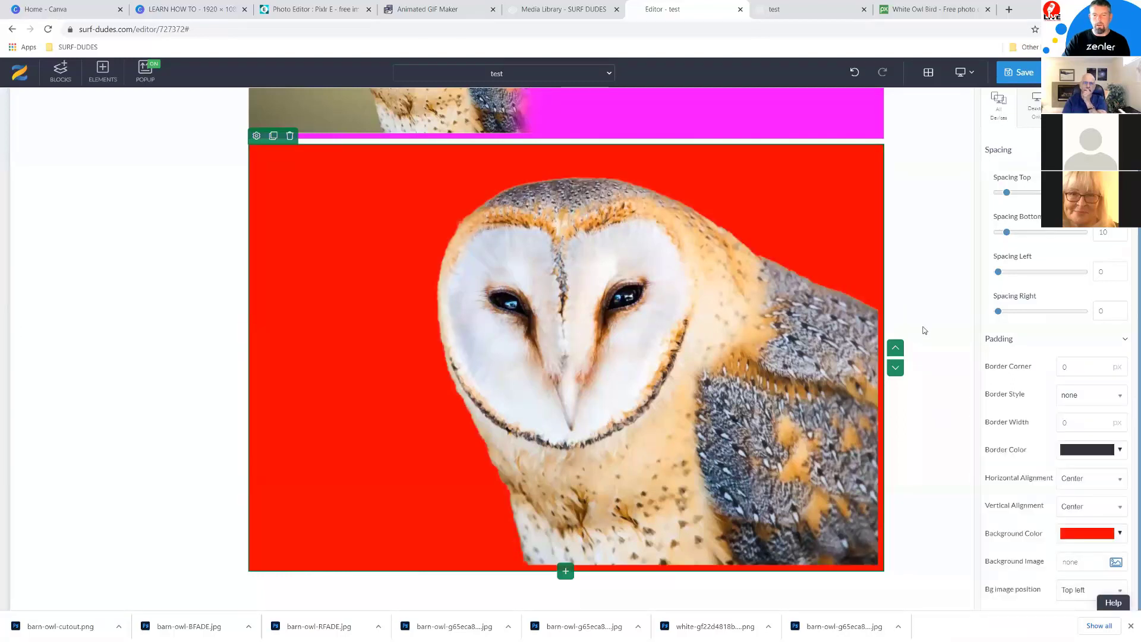
{"action": "left_click", "coordinate": [922, 570]}
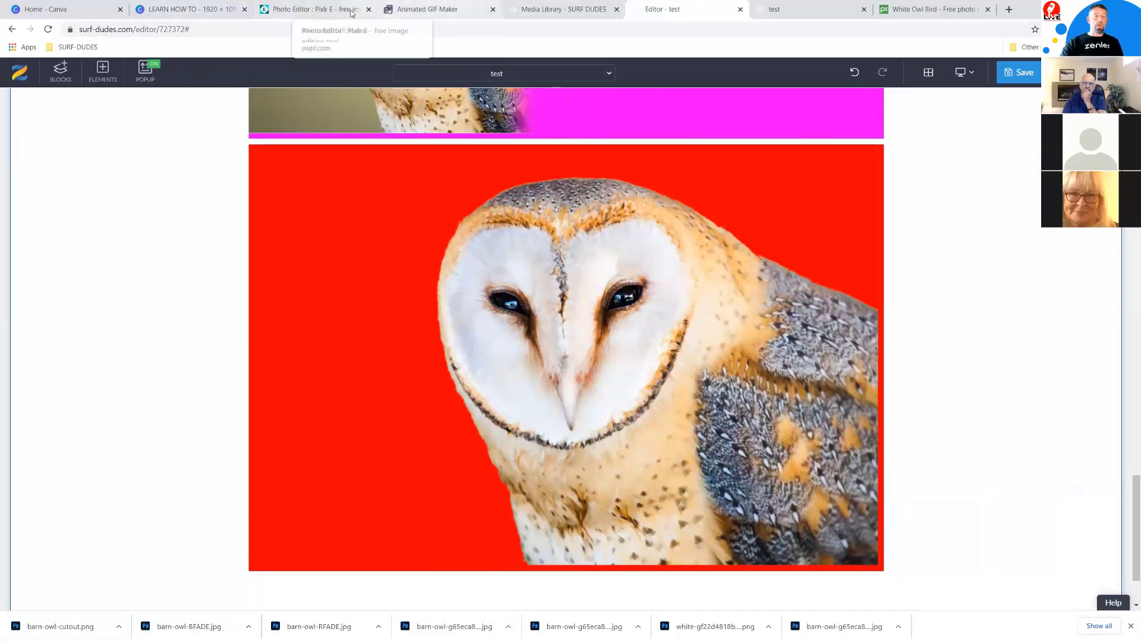
Switch to the Pixlr editor and outline the owl's eye on the image's left side with the polygonal lasso.
{"action": "left_click", "coordinate": [325, 12]}
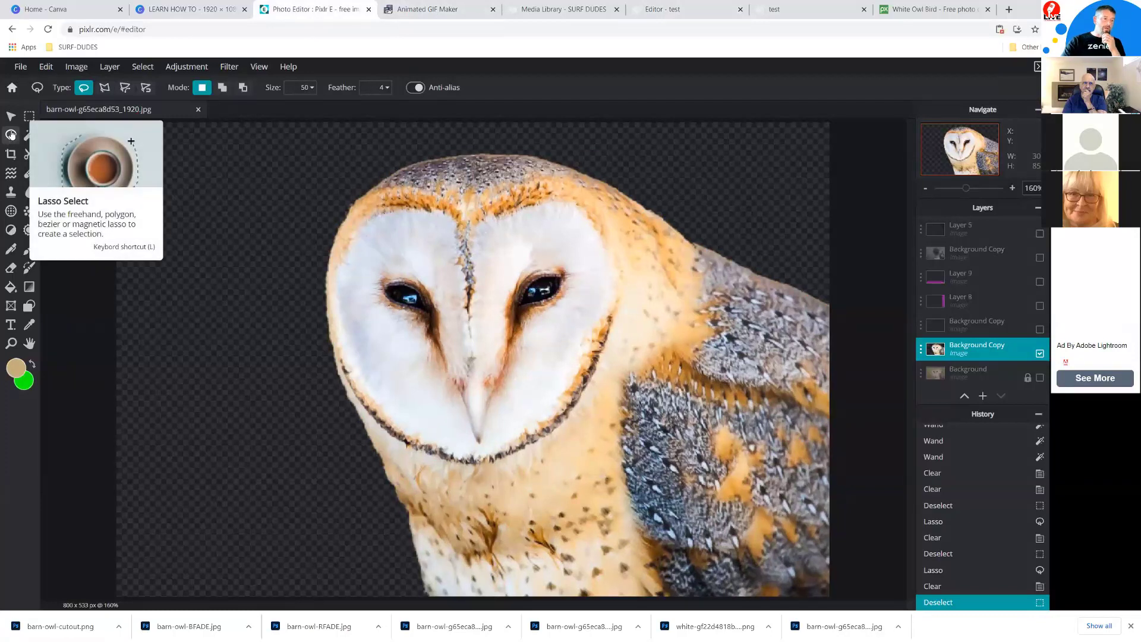
{"action": "left_click", "coordinate": [105, 87]}
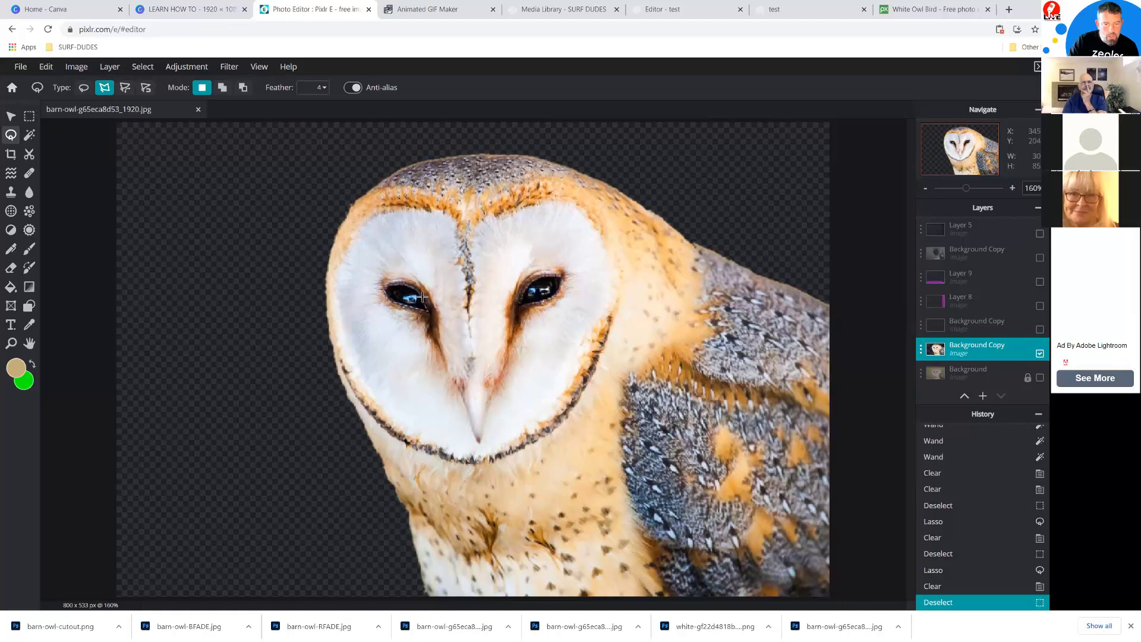
{"action": "left_click", "coordinate": [384, 291]}
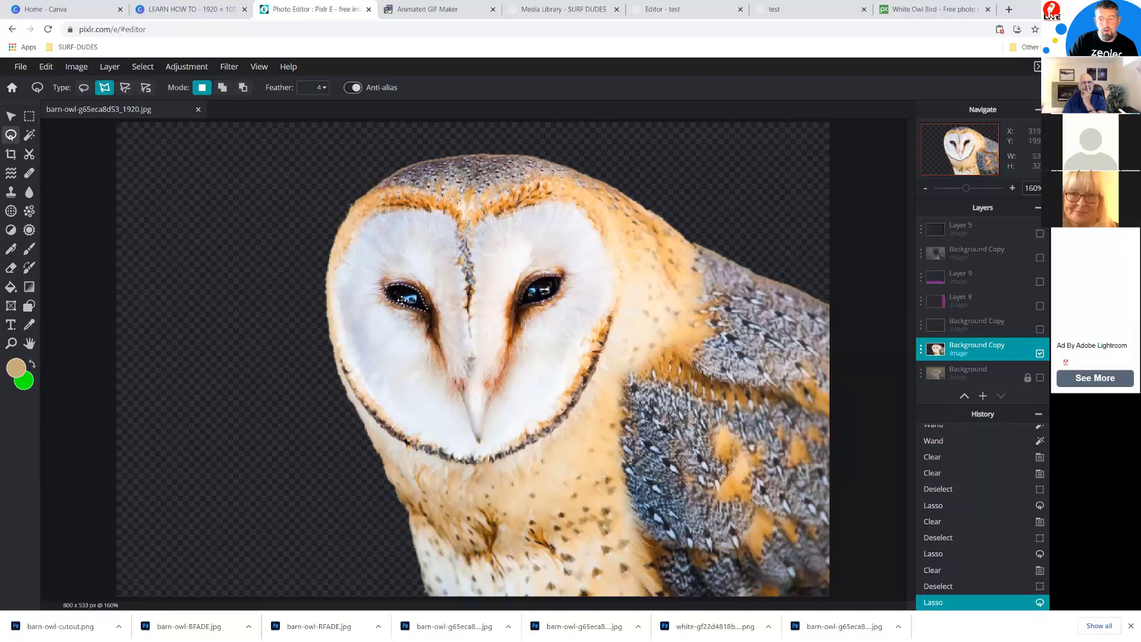
Add a new layer above the owl, fill the selected eye with bright green, and deselect.
{"action": "left_click", "coordinate": [983, 396]}
{"action": "left_click", "coordinate": [702, 242]}
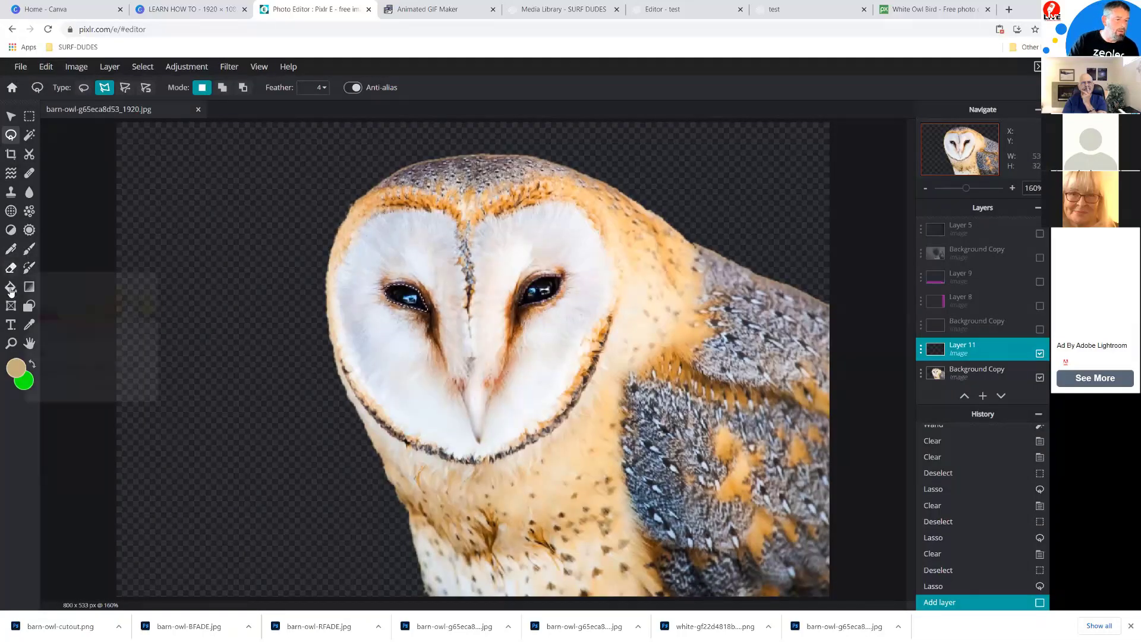
{"action": "left_click", "coordinate": [11, 286]}
{"action": "left_click", "coordinate": [32, 365]}
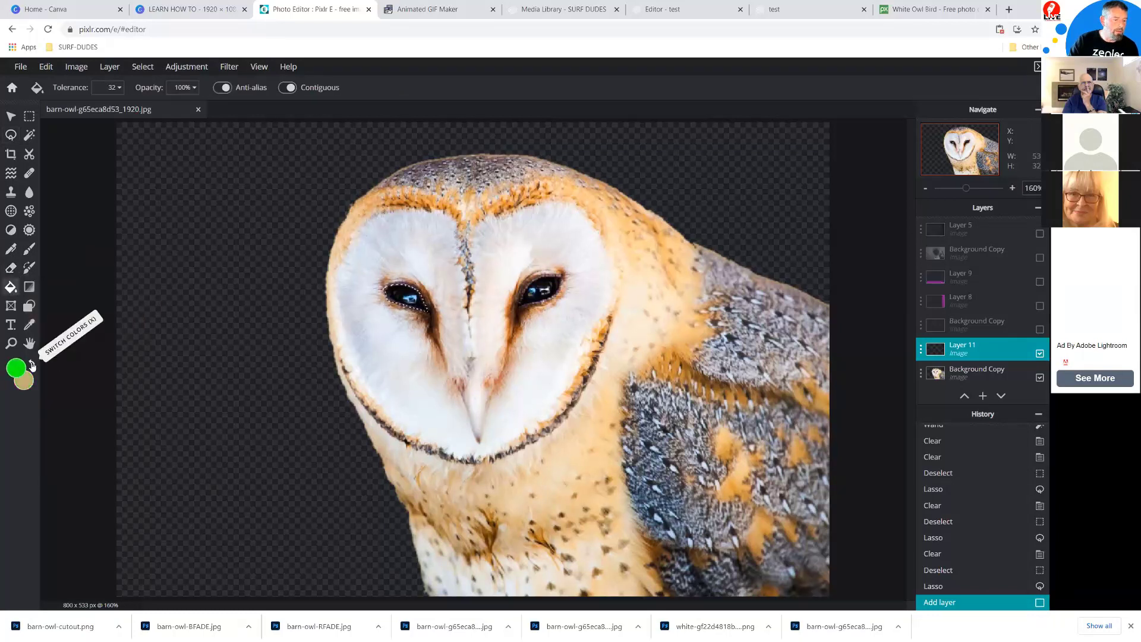
{"action": "left_click", "coordinate": [413, 298]}
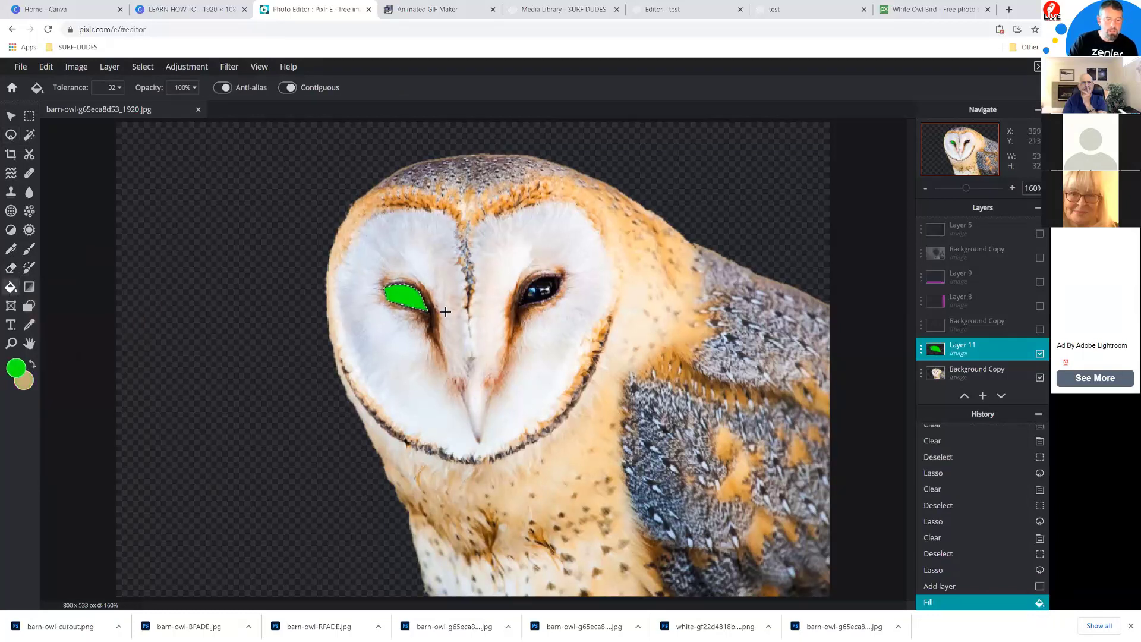
{"action": "key", "text": "ctrl+d"}
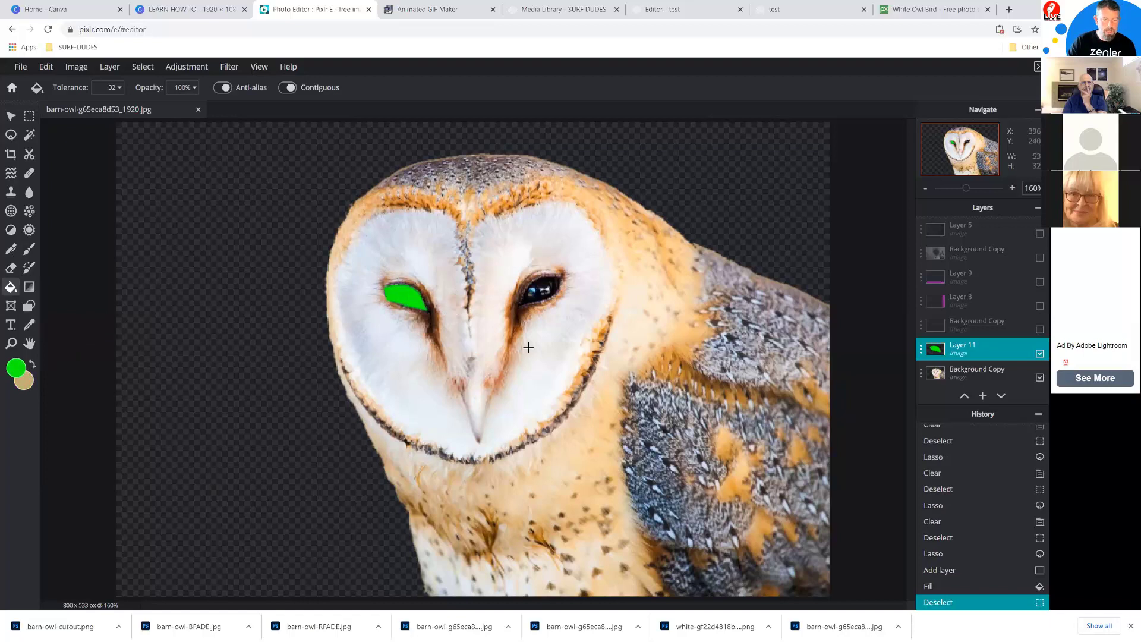
Set the blend mode of the green eye layer to Overlay.
{"action": "left_click", "coordinate": [921, 348]}
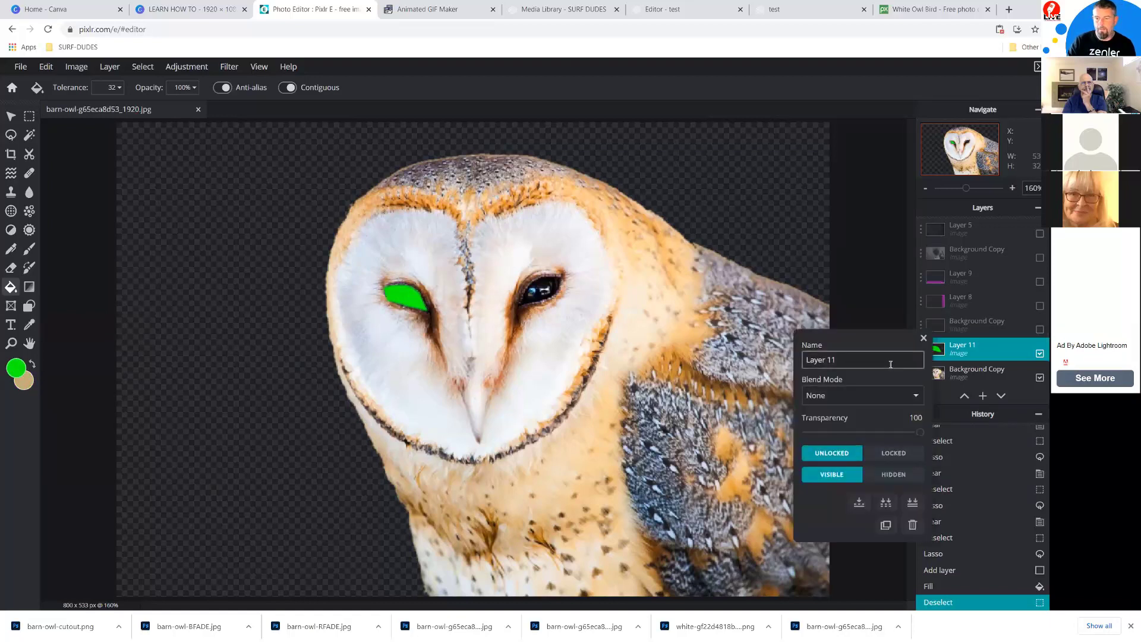
{"action": "left_click", "coordinate": [915, 395]}
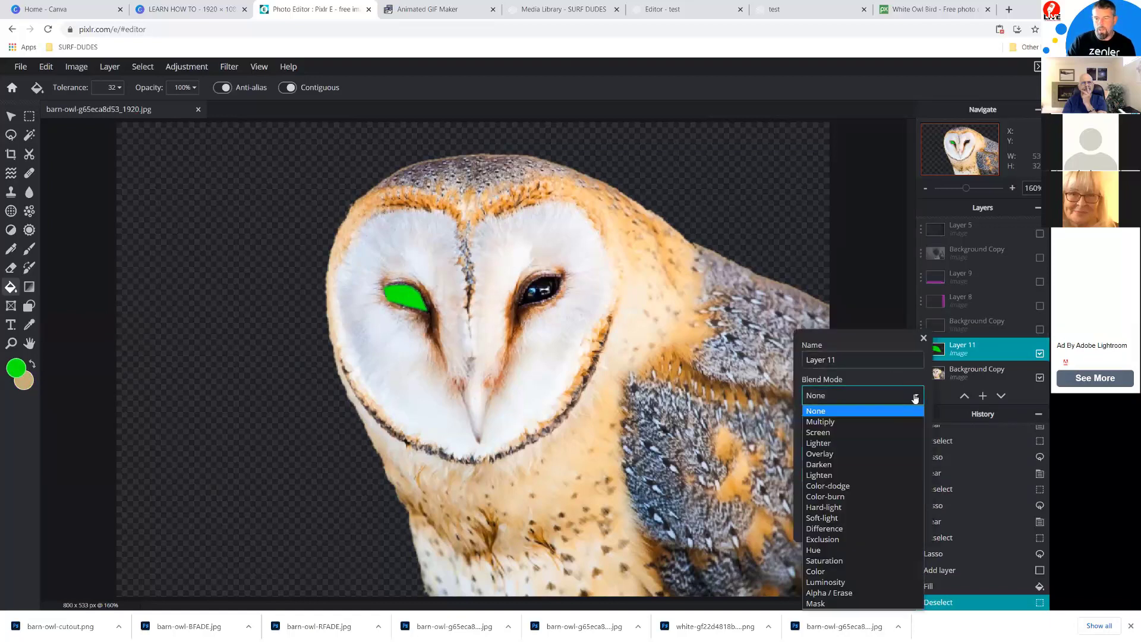
{"action": "left_click", "coordinate": [819, 454]}
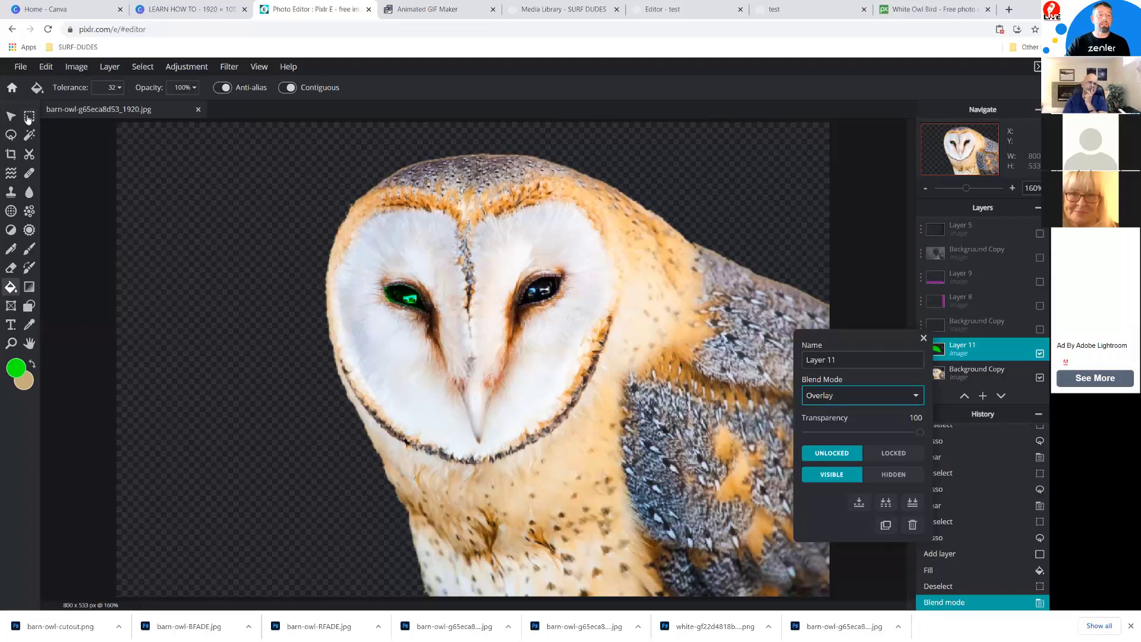
Draw a rough polygonal lasso selection around the green-eyed half of the owl's face, and deselect it.
{"action": "left_click", "coordinate": [10, 135]}
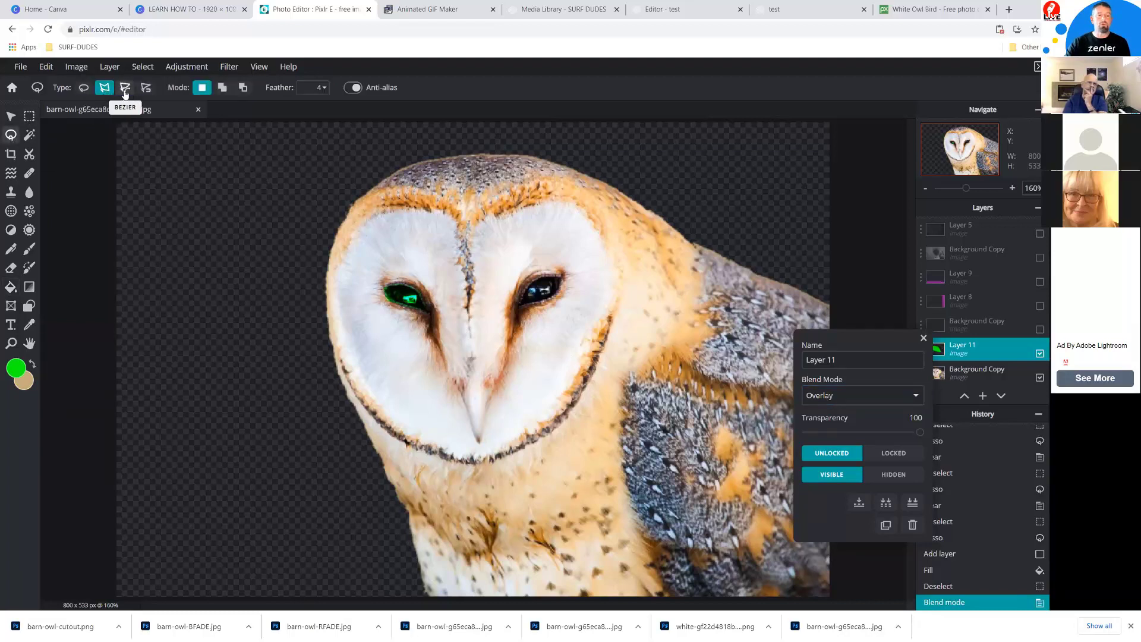
{"action": "left_click", "coordinate": [237, 261]}
{"action": "left_click", "coordinate": [324, 429]}
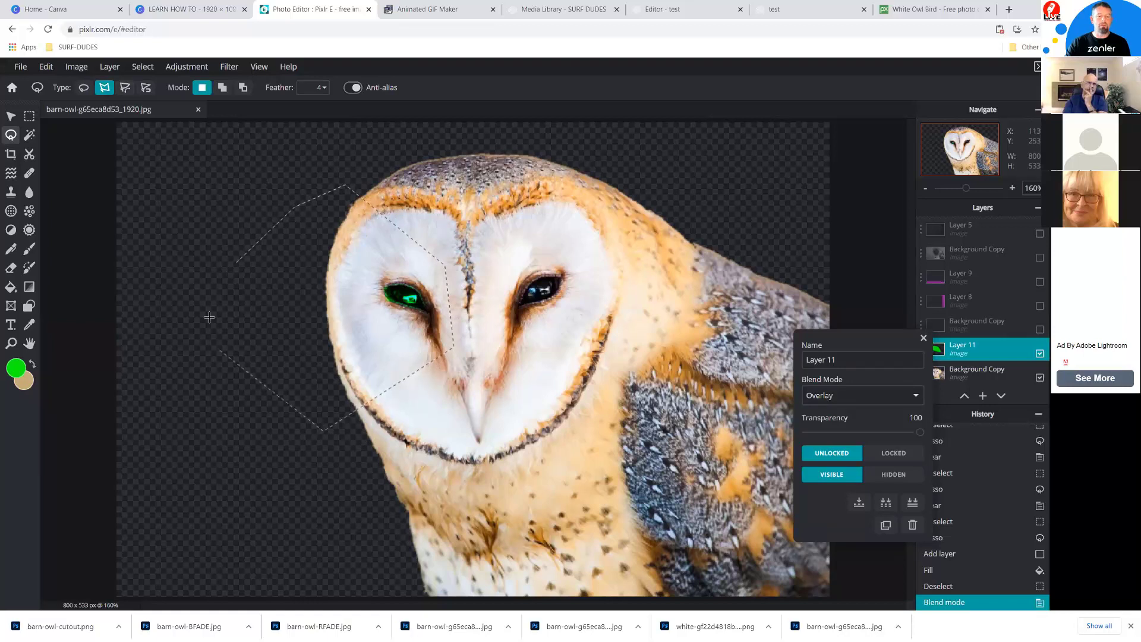
{"action": "left_click", "coordinate": [236, 262]}
{"action": "key", "text": "ctrl+d"}
Trace the outline of the owl's face with the magnetic lasso at size 50, extend it below the face, and deselect.
{"action": "left_click", "coordinate": [147, 89]}
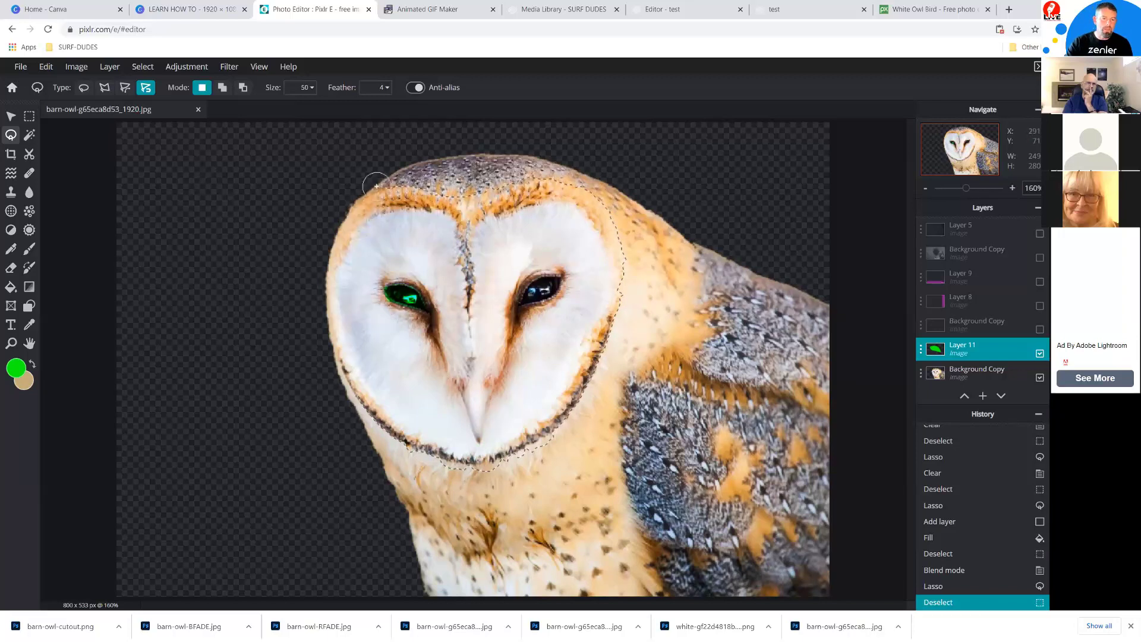
{"action": "mouse_move", "coordinate": [330, 242]}
{"action": "left_mouse_down"}
{"action": "mouse_move", "coordinate": [321, 331]}
{"action": "mouse_move", "coordinate": [329, 374]}
{"action": "mouse_move", "coordinate": [360, 416]}
{"action": "left_mouse_up"}
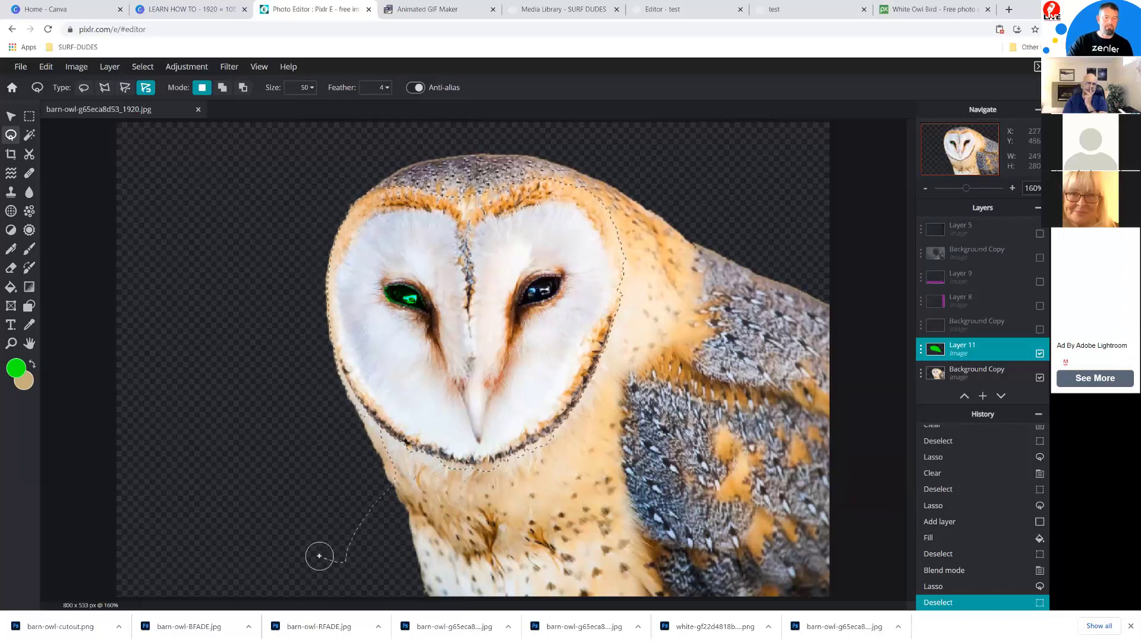
{"action": "double_click", "coordinate": [343, 533]}
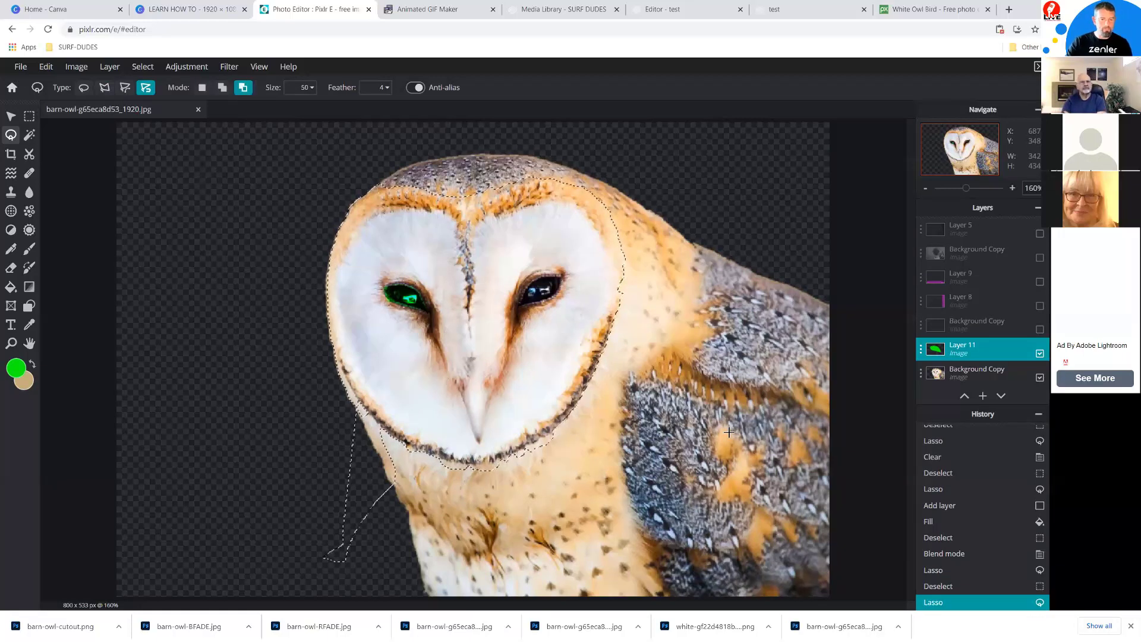
{"action": "key", "text": "ctrl+d"}
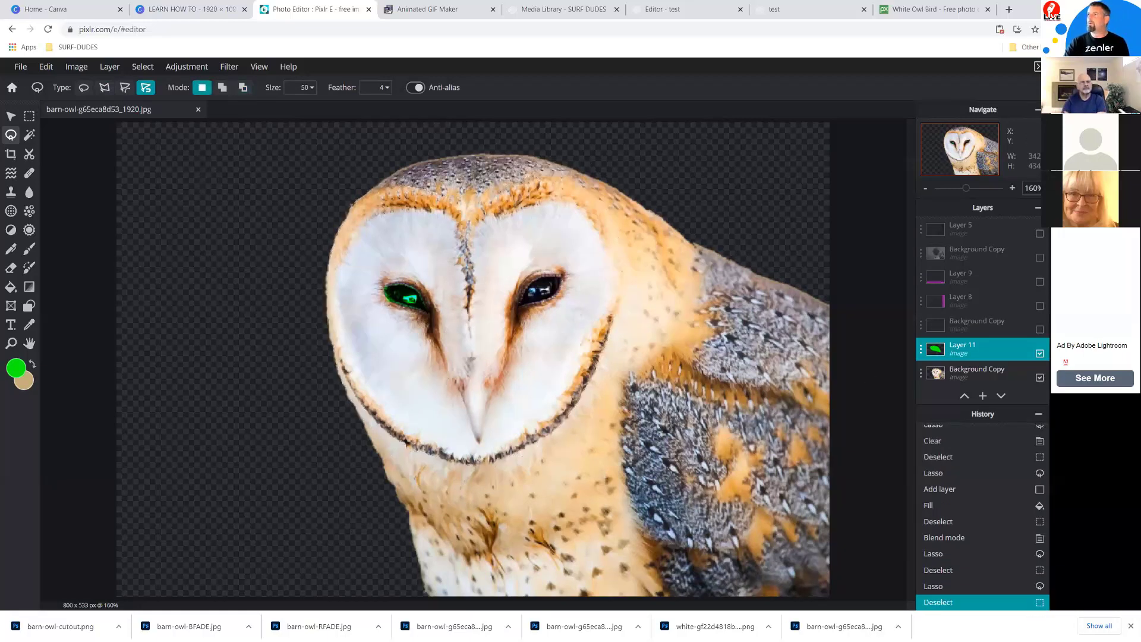